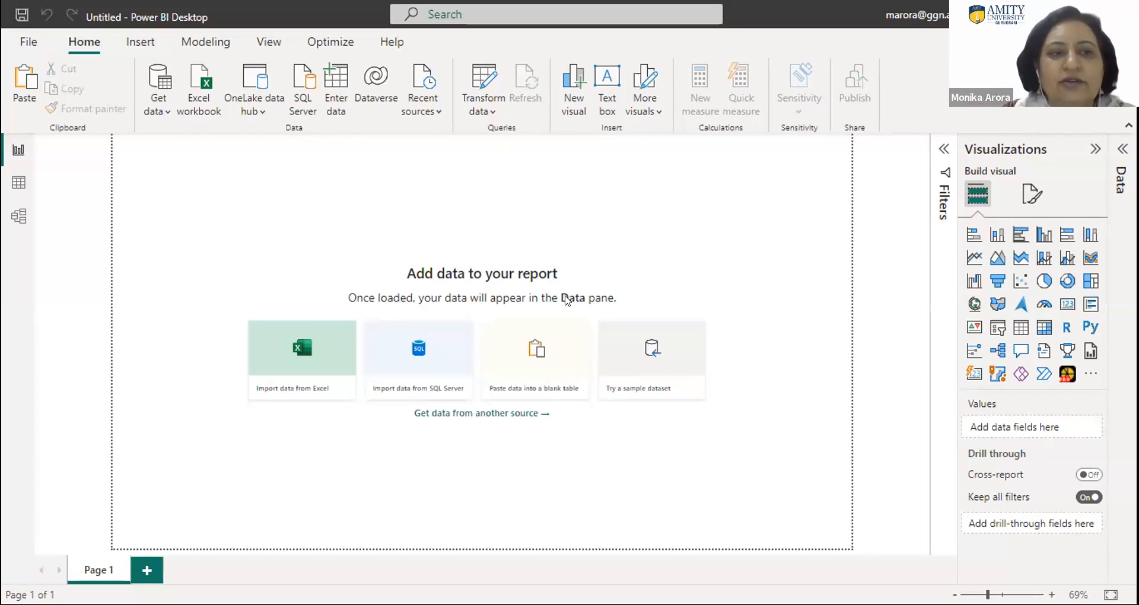
pyautogui.click(25, 43)
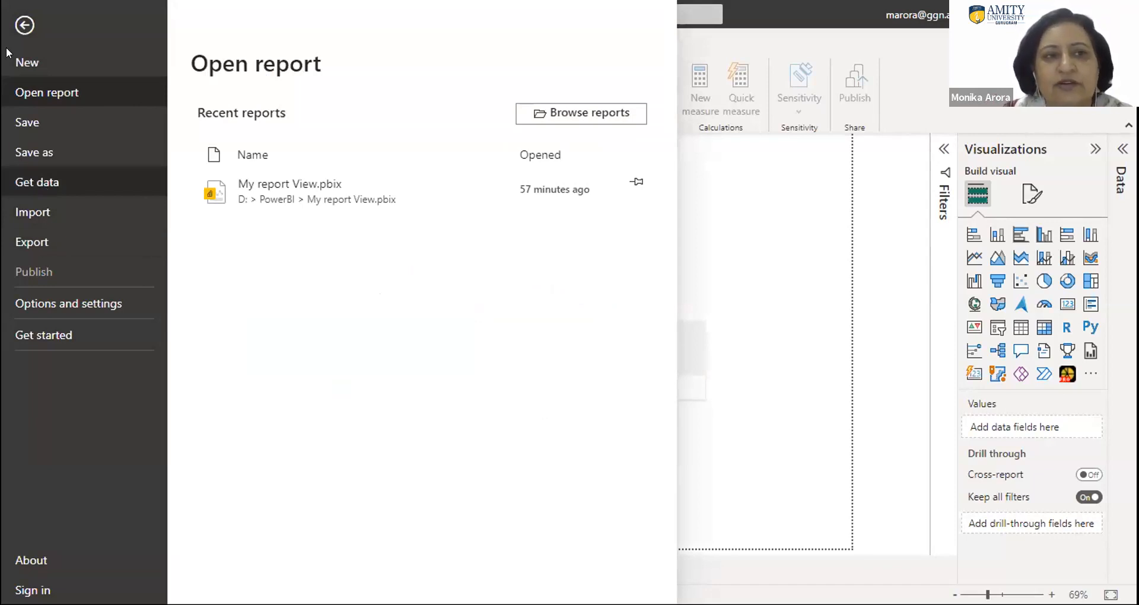
pyautogui.click(20, 24)
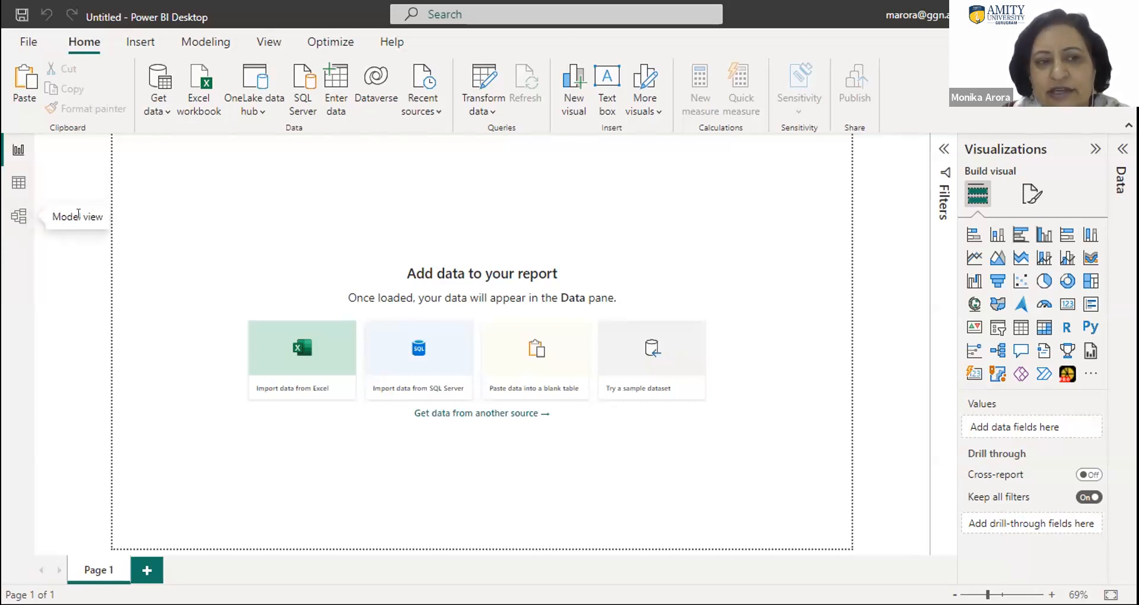
# - Connect to the Excel workbook 10.1 Sample SuperStore as the report's data source
pyautogui.click(166, 113)
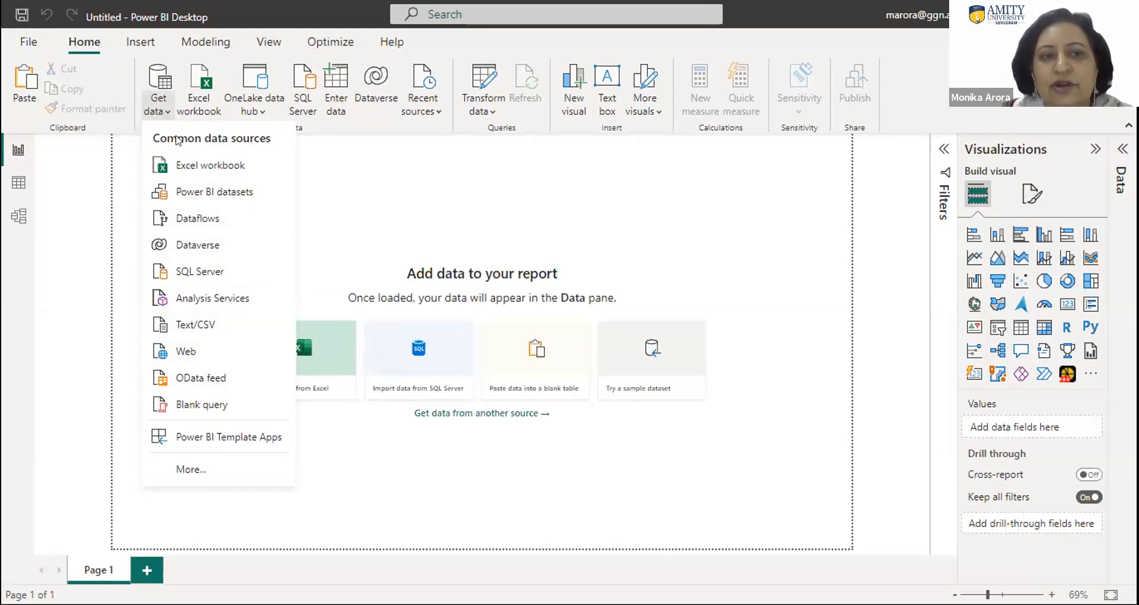
pyautogui.click(207, 165)
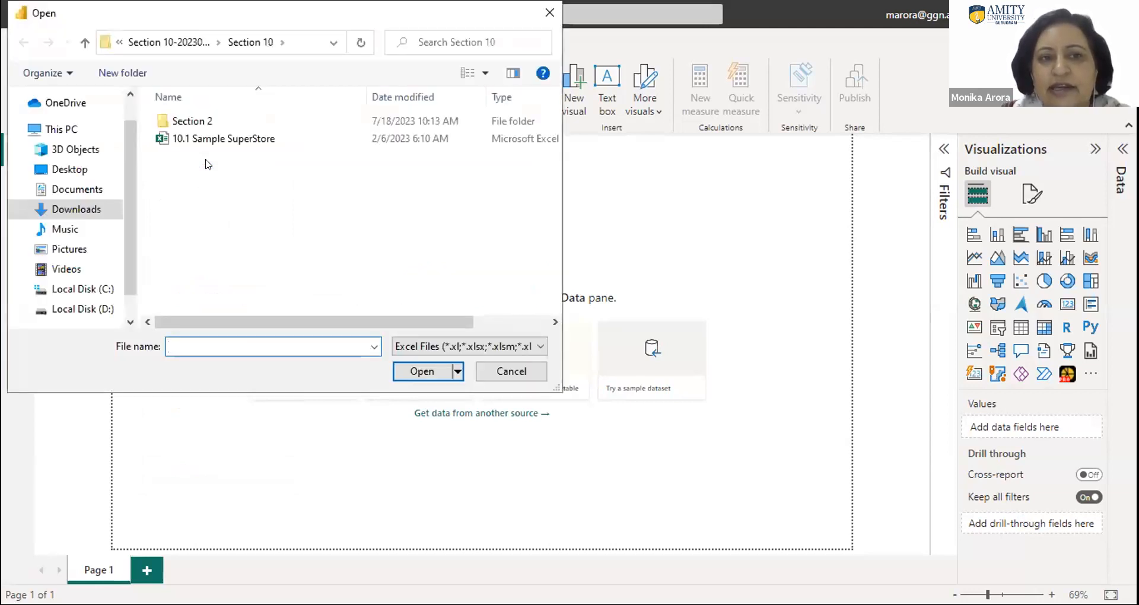
pyautogui.click(203, 141)
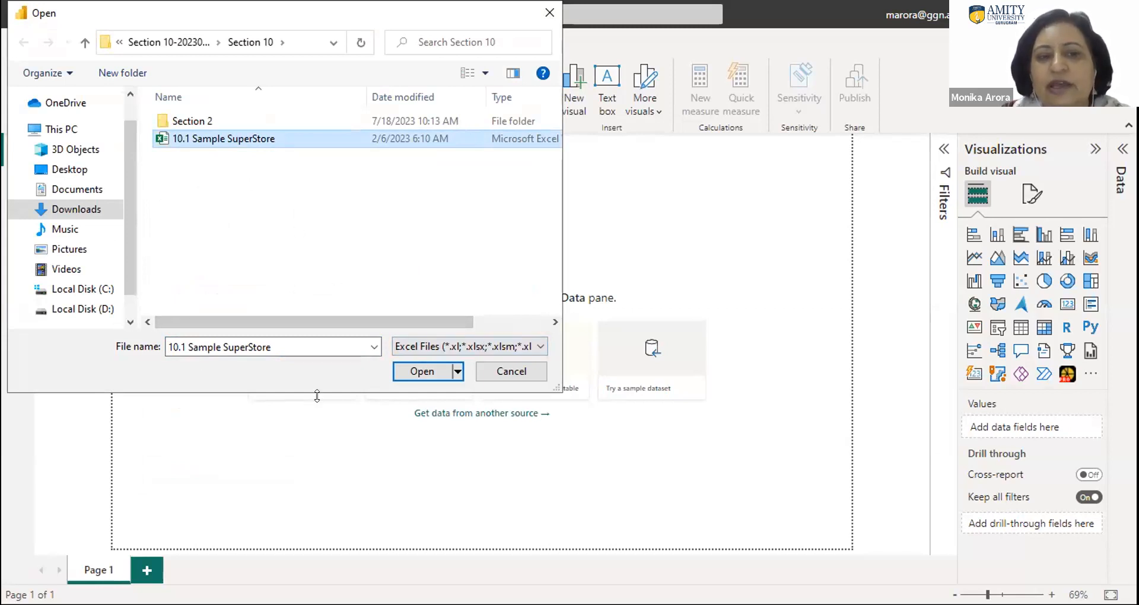
pyautogui.click(420, 370)
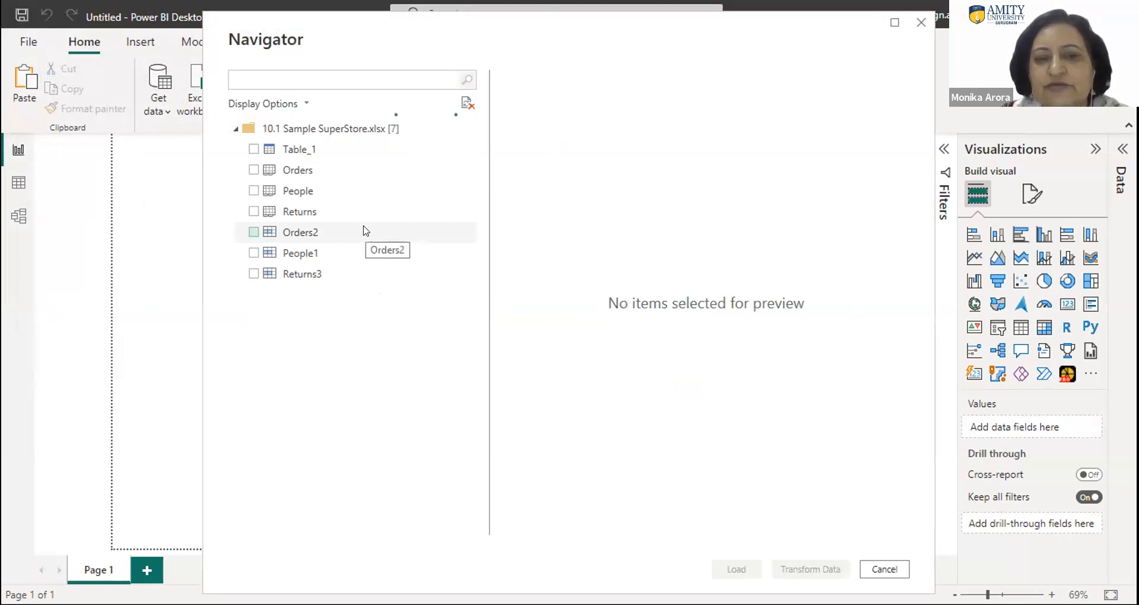
# - Load the Orders, People and Returns sheets from the Sample SuperStore workbook into the report
pyautogui.click(253, 170)
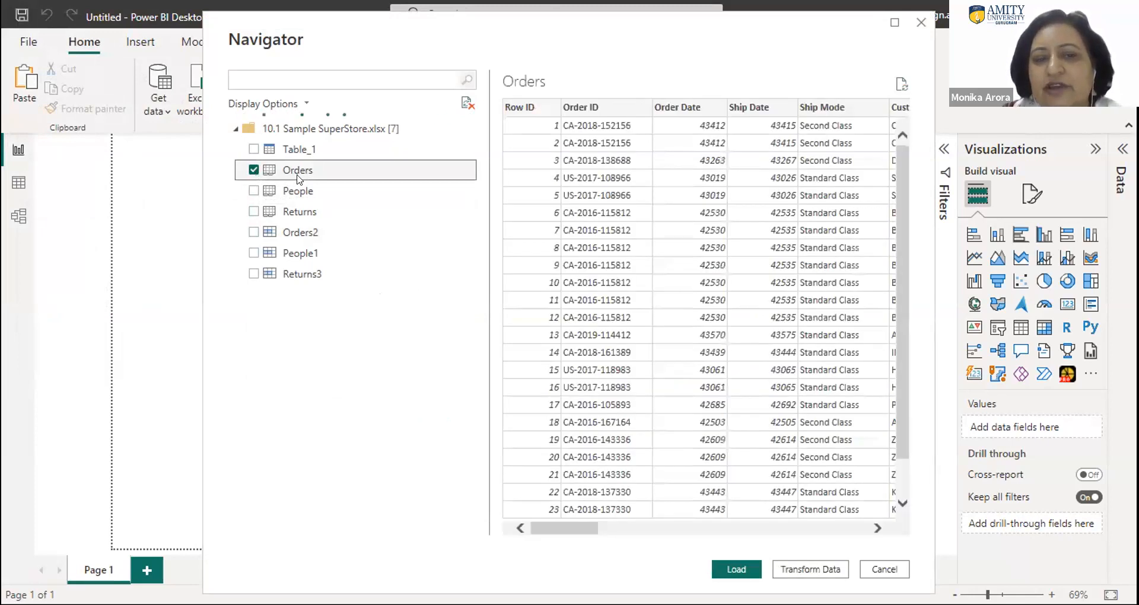
pyautogui.click(252, 191)
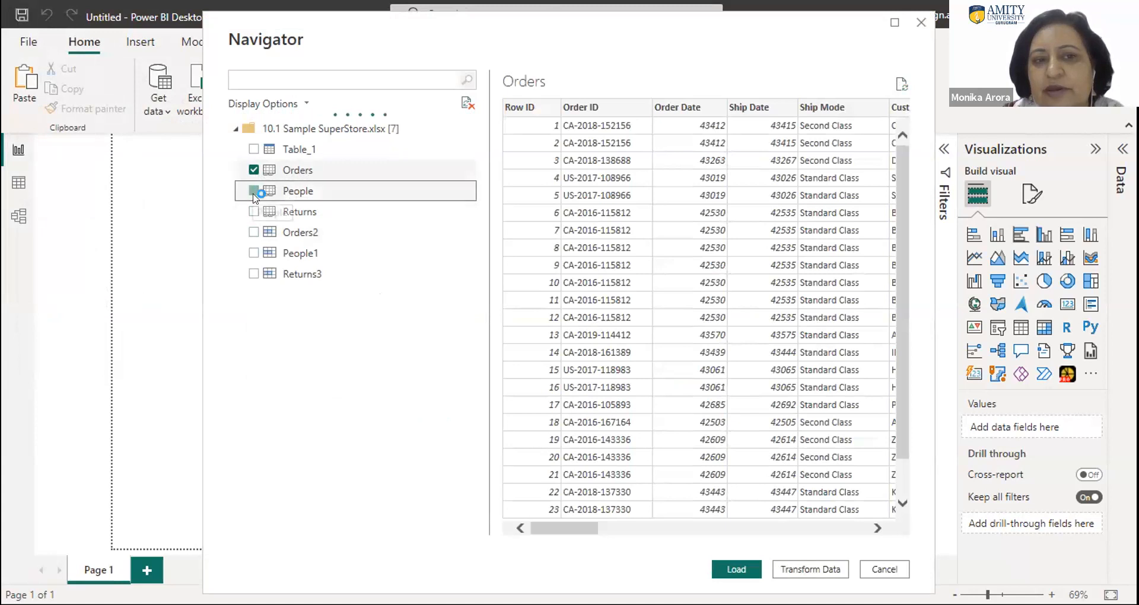
pyautogui.click(254, 212)
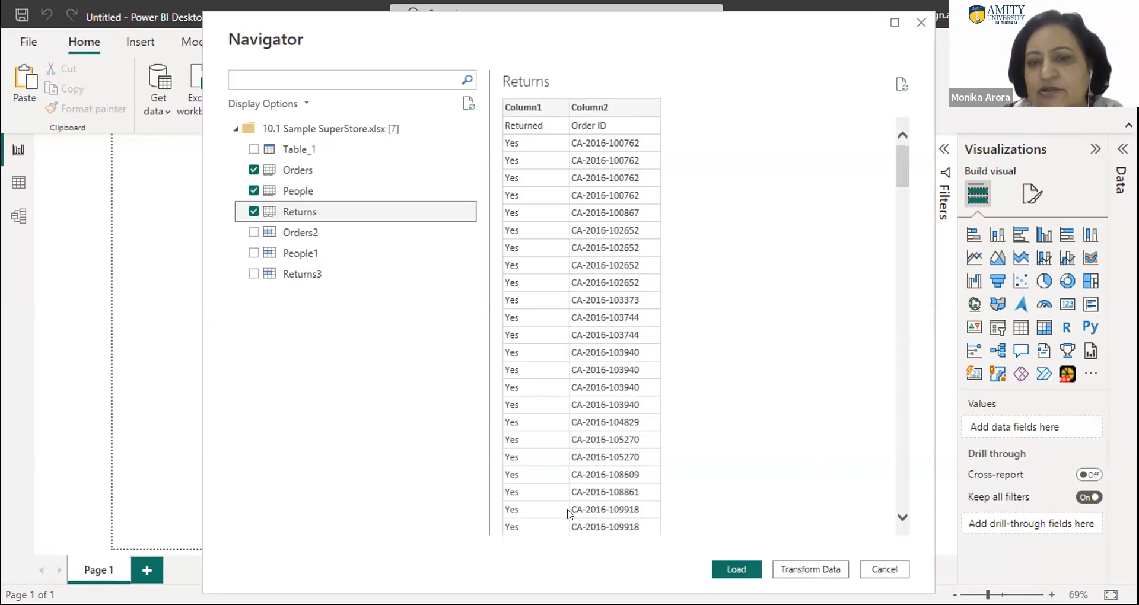
pyautogui.click(727, 568)
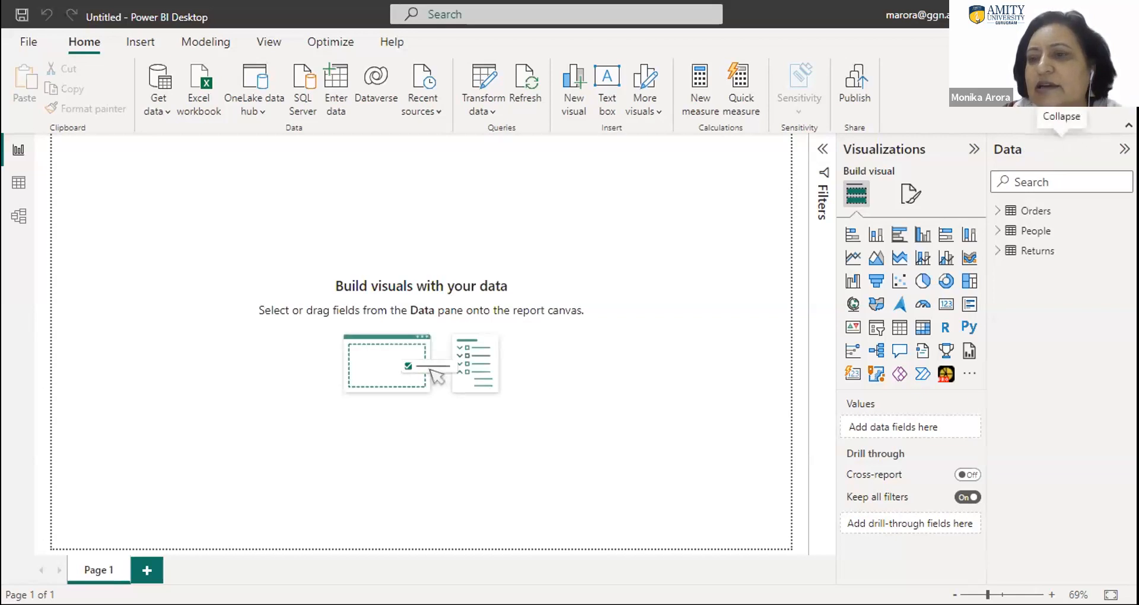
# - Try collapsing and expanding the Data, Visualizations and Filters panes, and leave only Data expanded
pyautogui.click(1124, 149)
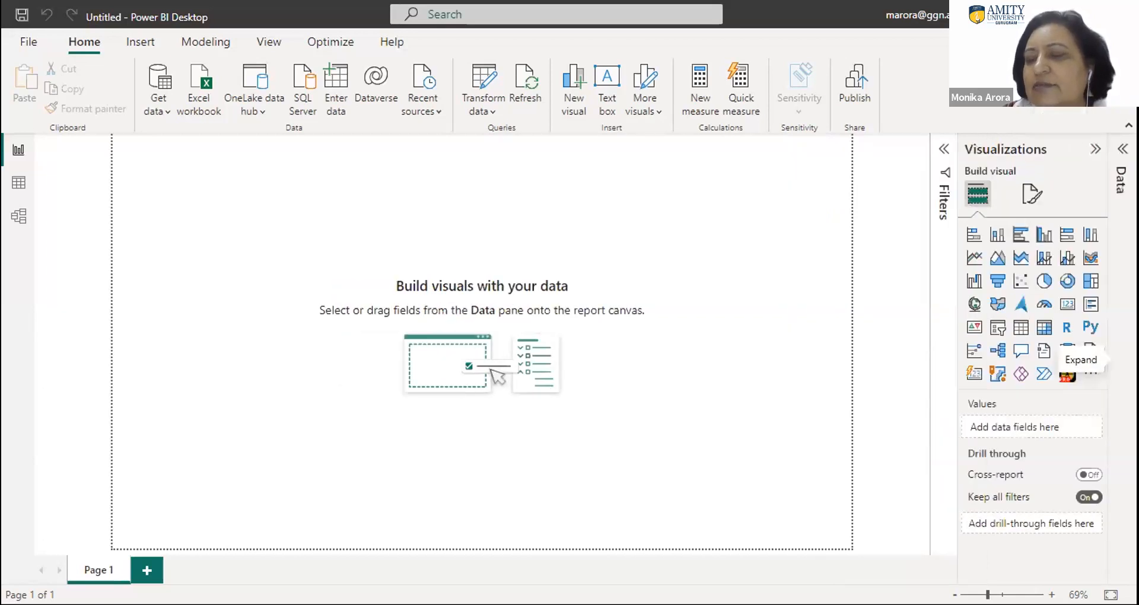
pyautogui.click(1091, 149)
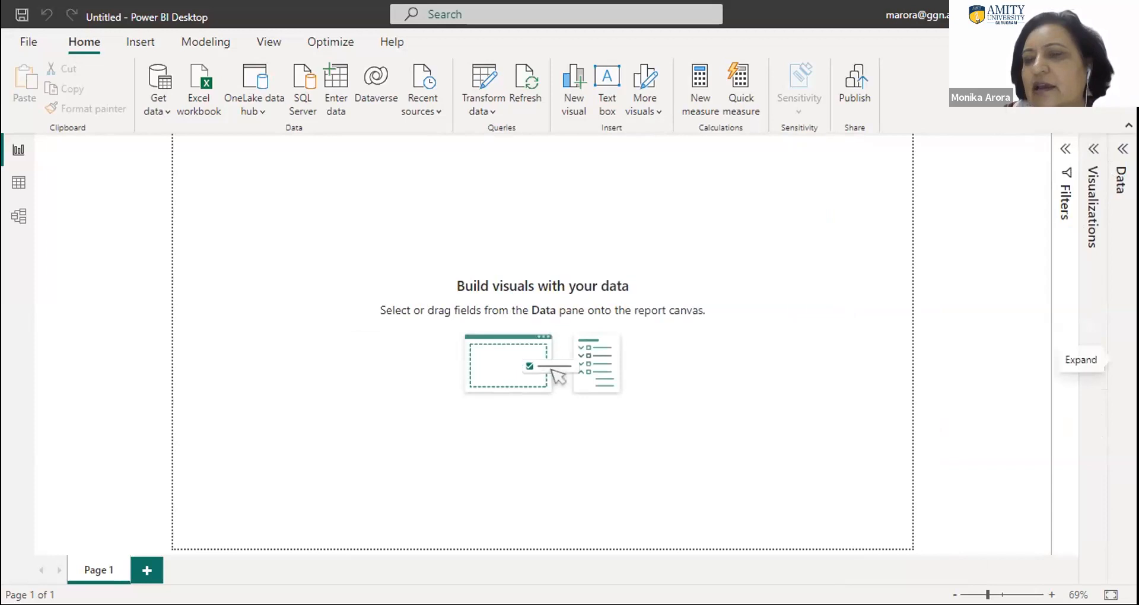
pyautogui.click(1123, 152)
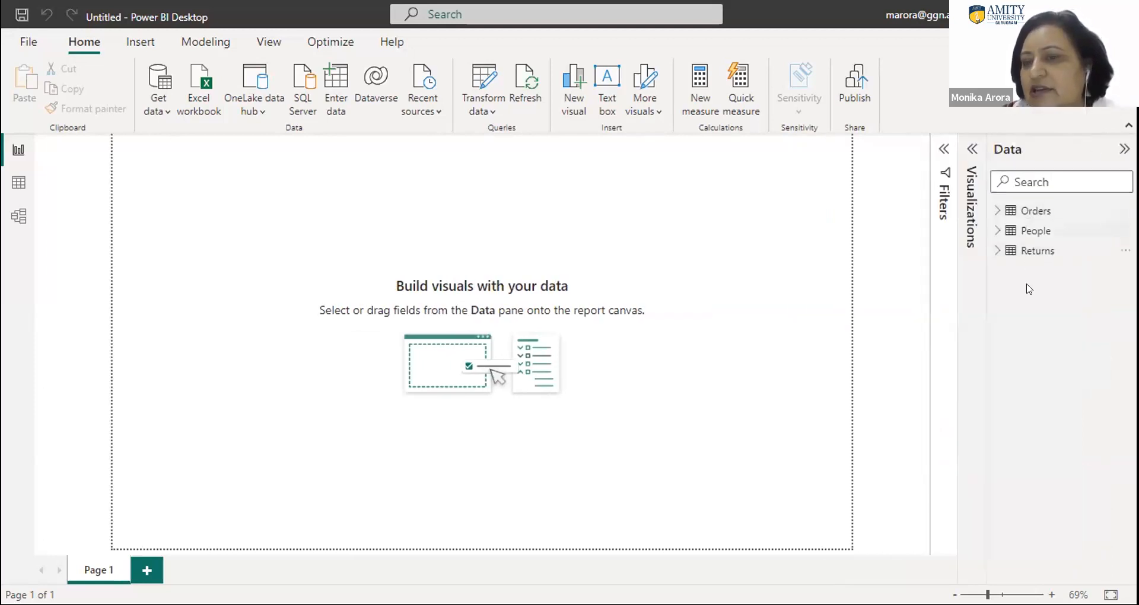
pyautogui.click(970, 150)
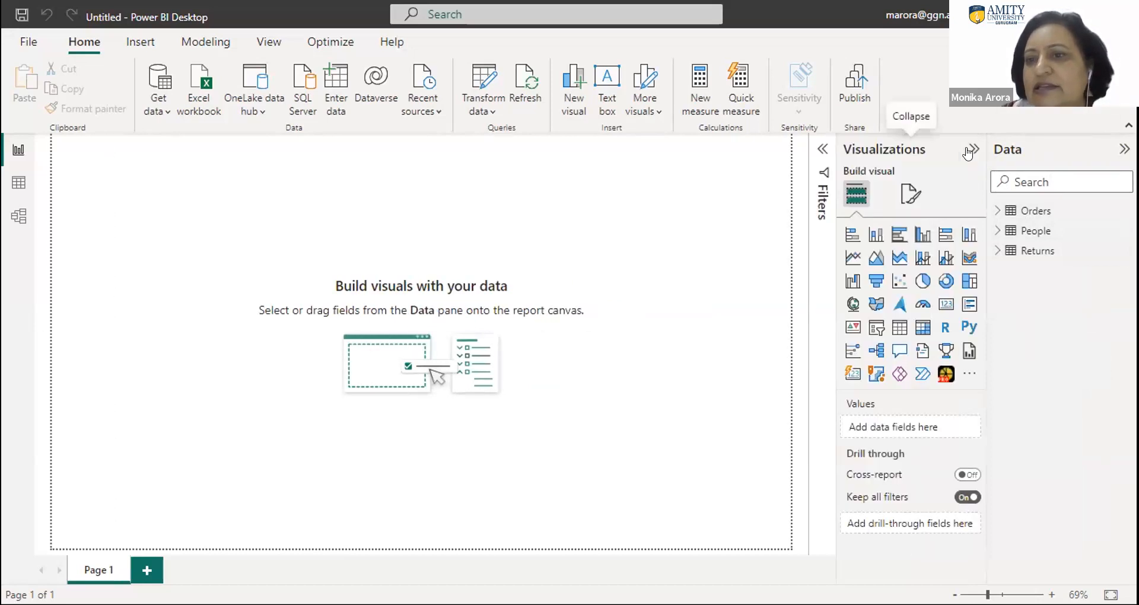
pyautogui.click(821, 153)
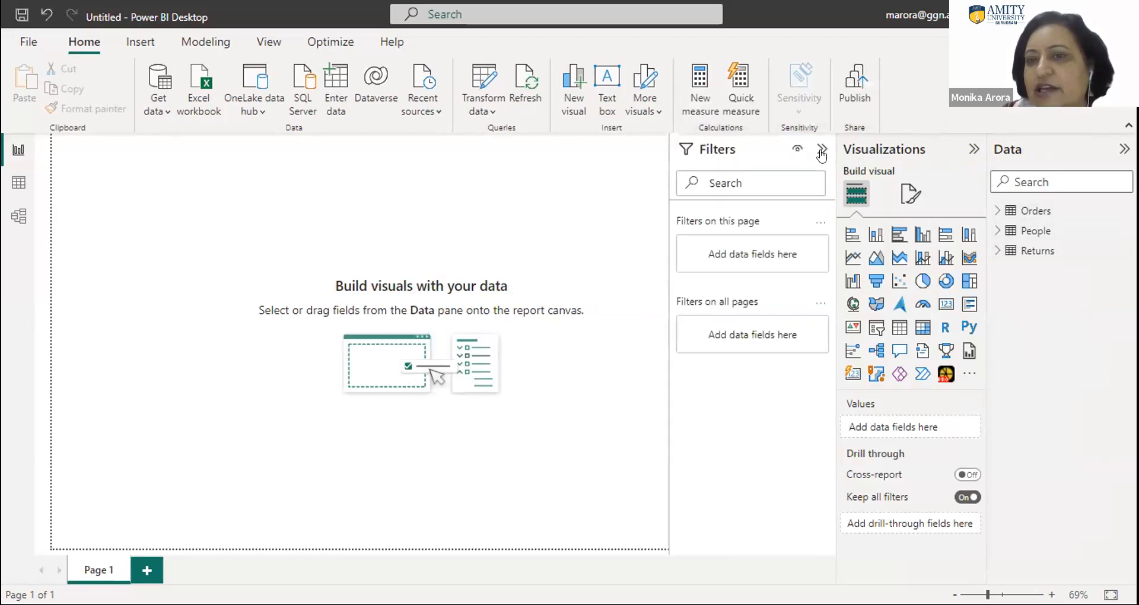
pyautogui.click(821, 153)
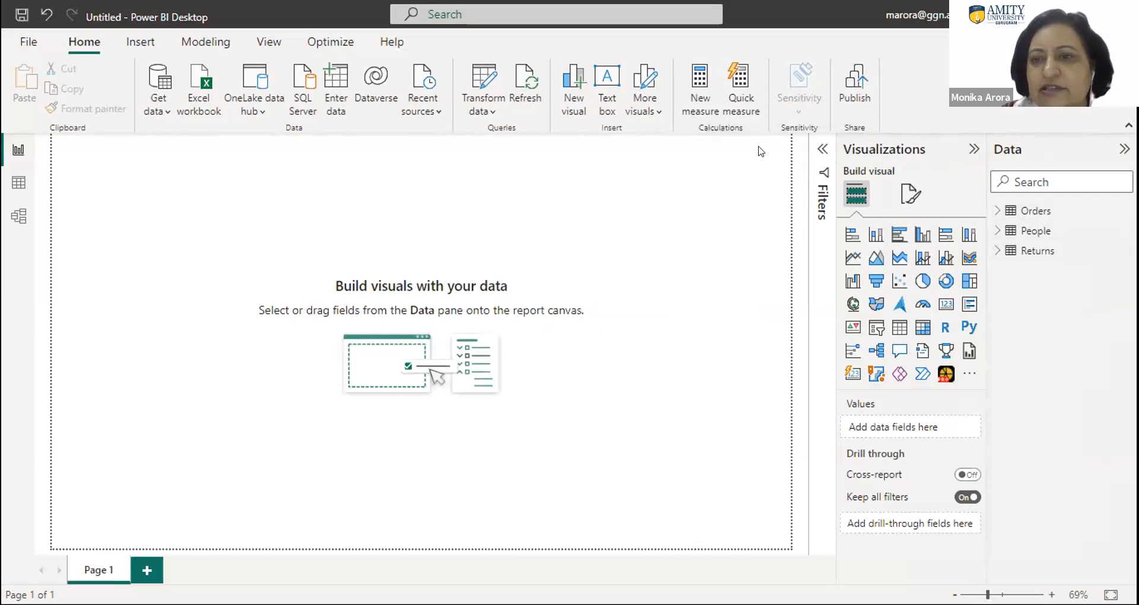
pyautogui.click(972, 150)
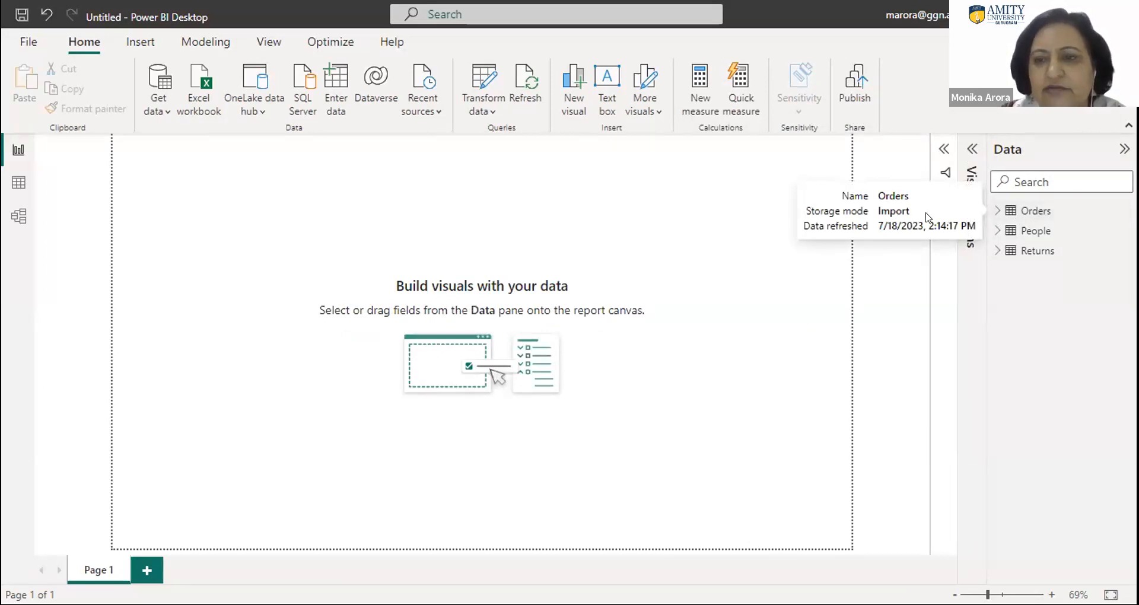
# - Examine the fields of the loaded Orders, People and Returns tables, collapsing each table again
pyautogui.click(997, 212)
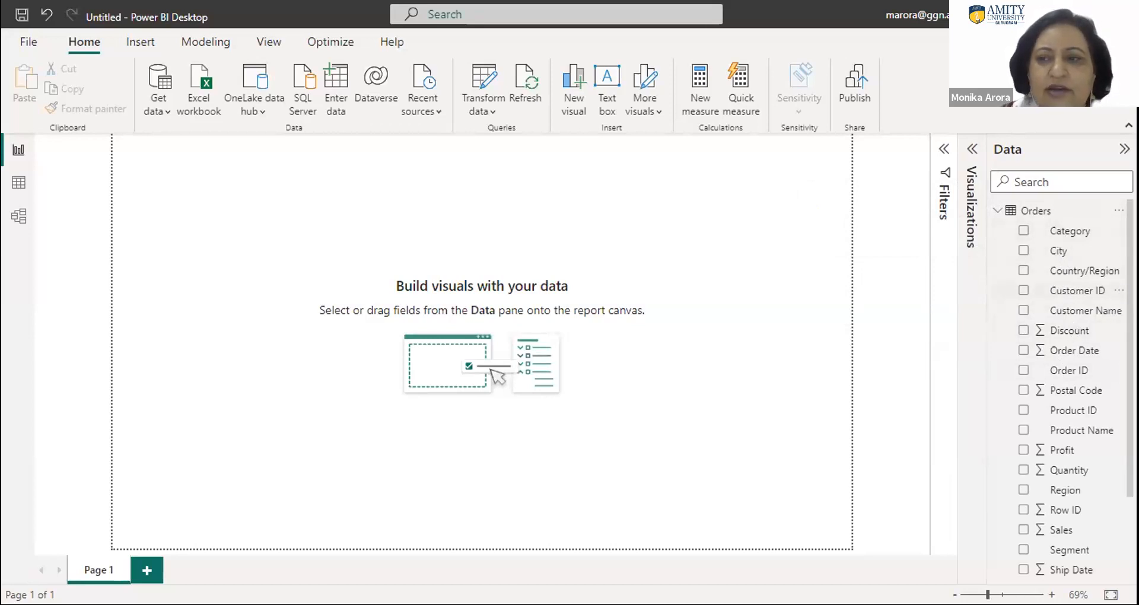
pyautogui.scroll(-3, 1067, 385)
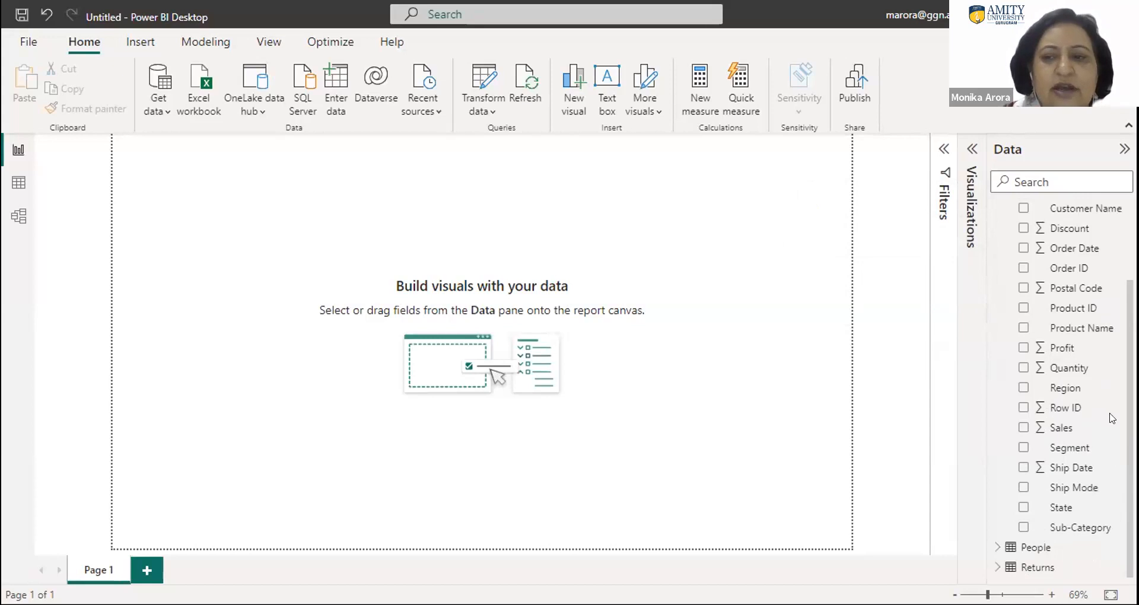
pyautogui.scroll(3, 1112, 392)
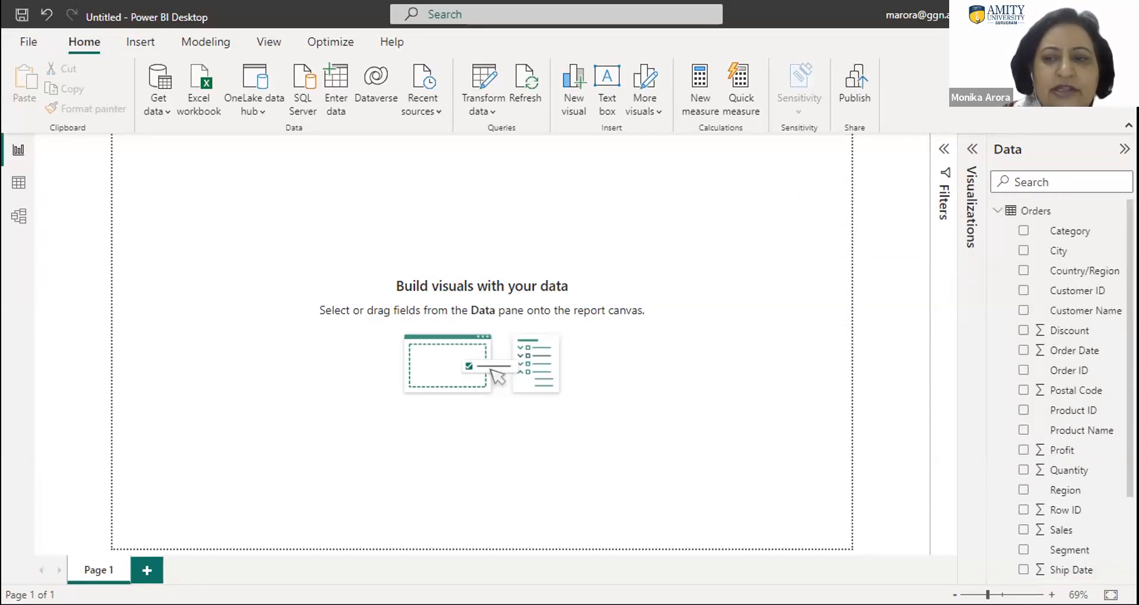
pyautogui.click(994, 214)
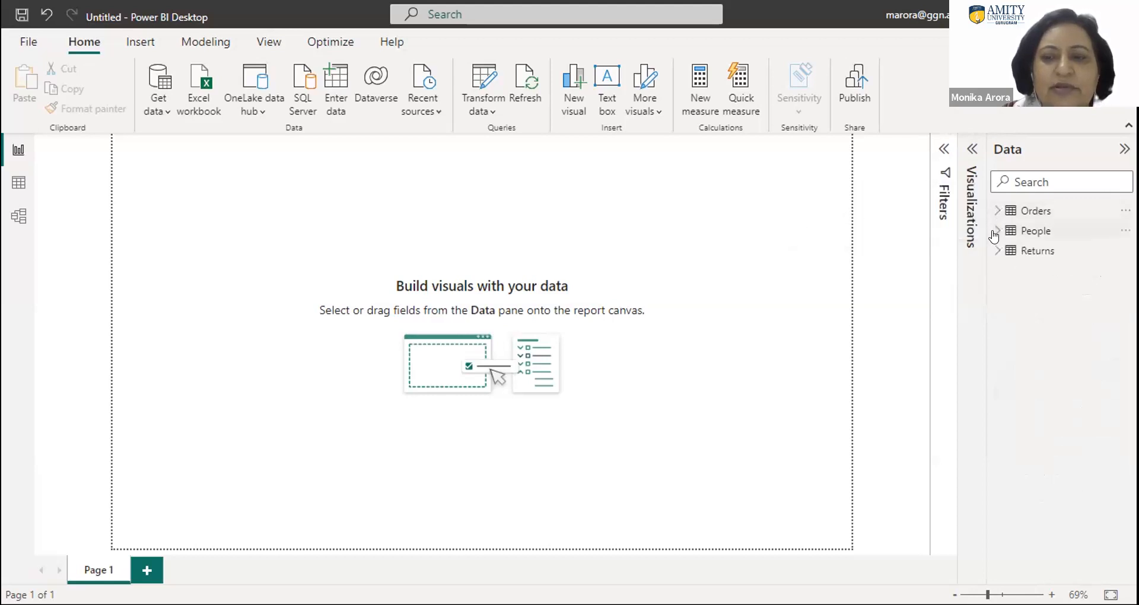
pyautogui.click(994, 234)
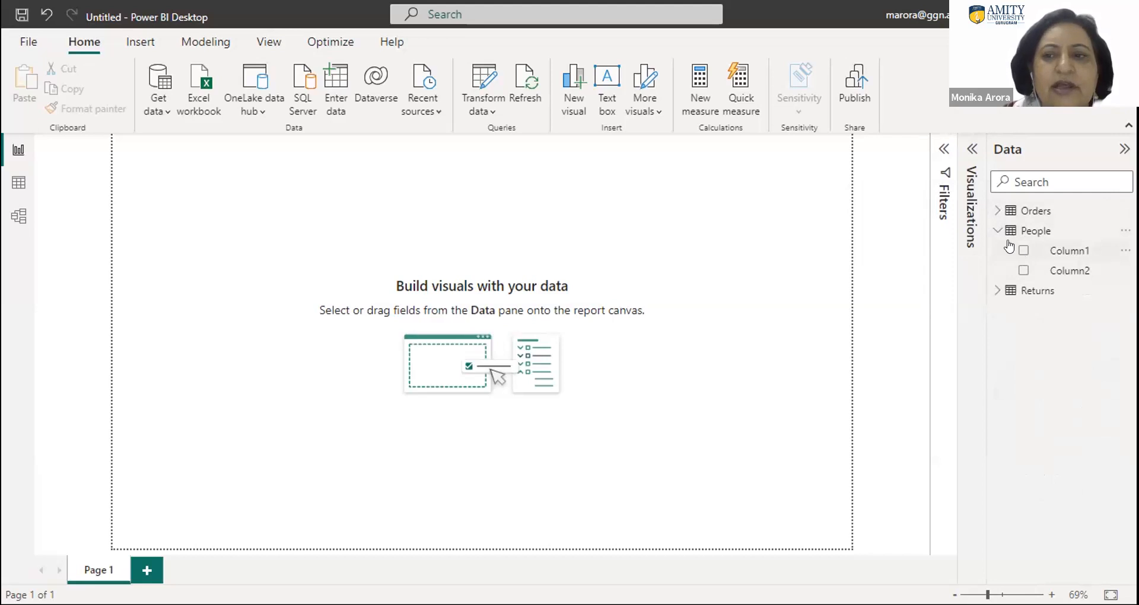
pyautogui.click(994, 291)
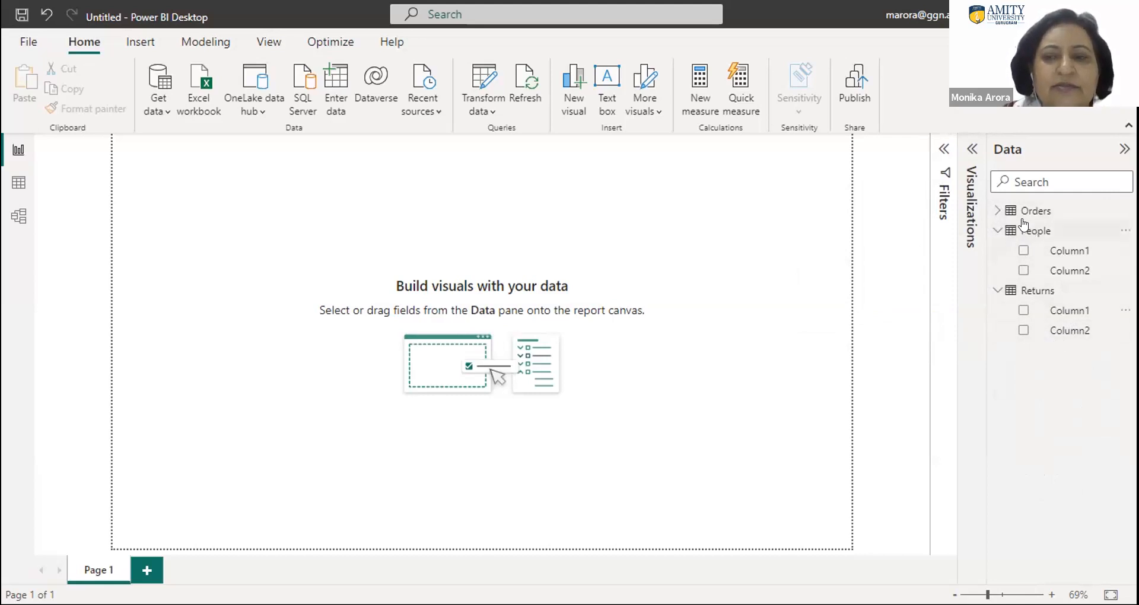
pyautogui.click(996, 230)
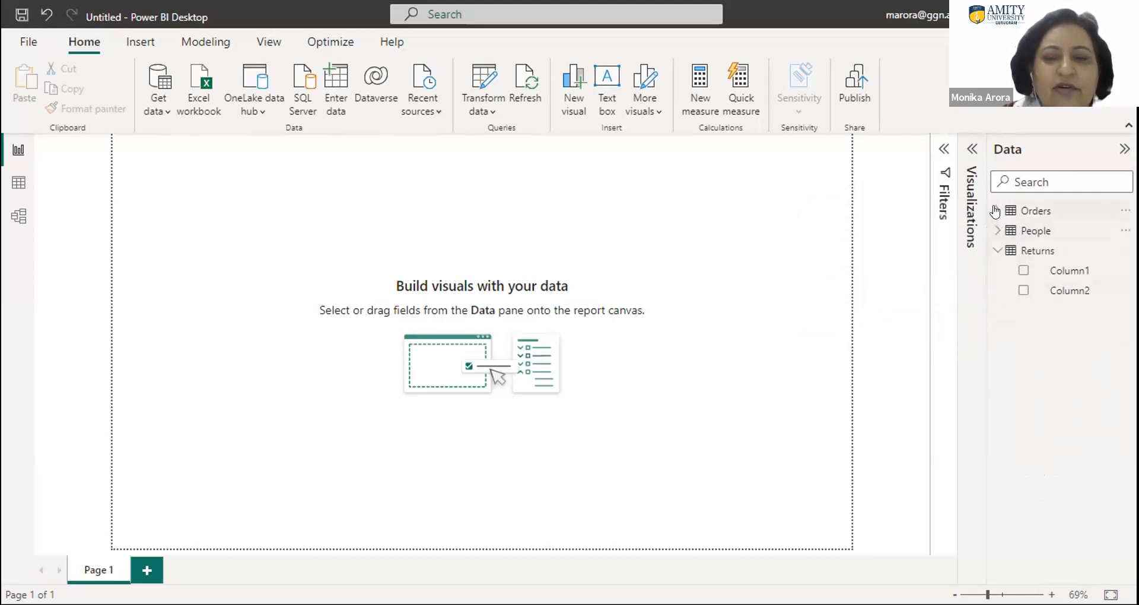
pyautogui.click(997, 250)
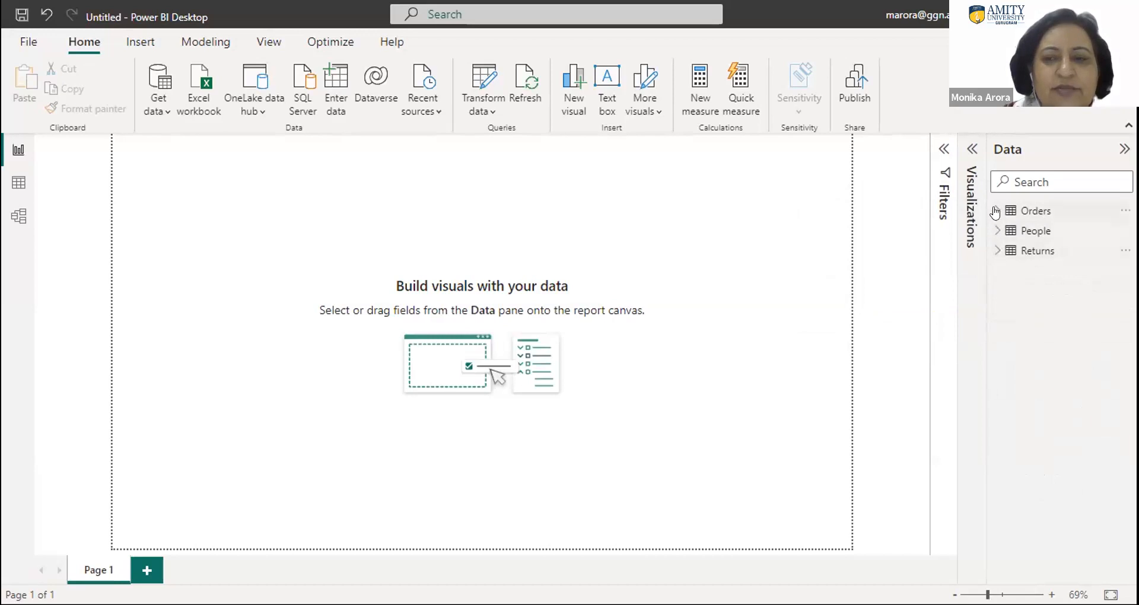
pyautogui.click(997, 210)
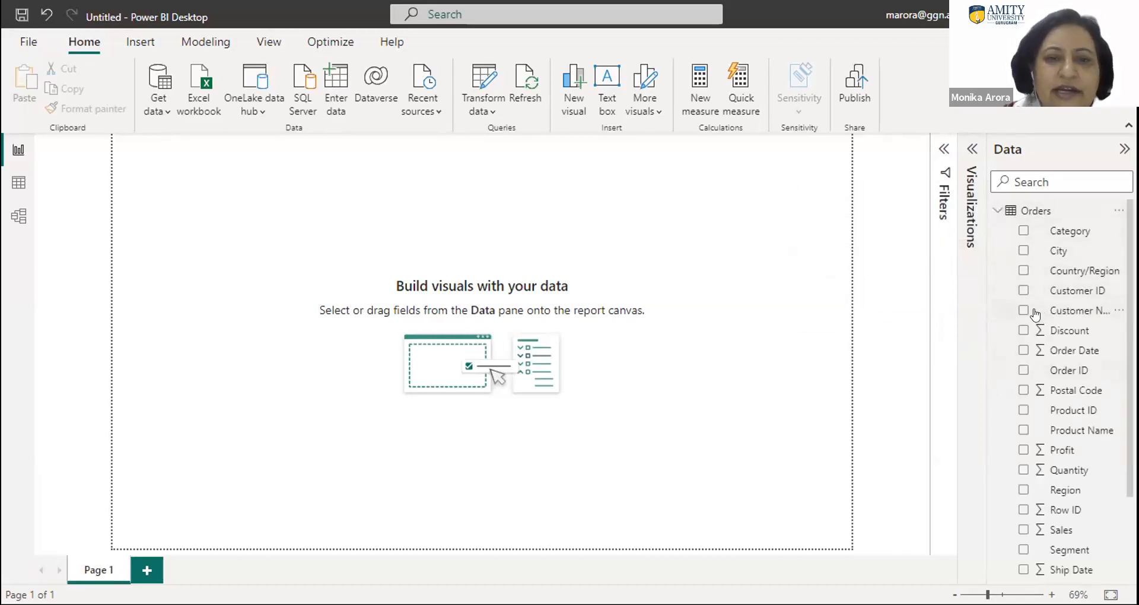
pyautogui.click(996, 211)
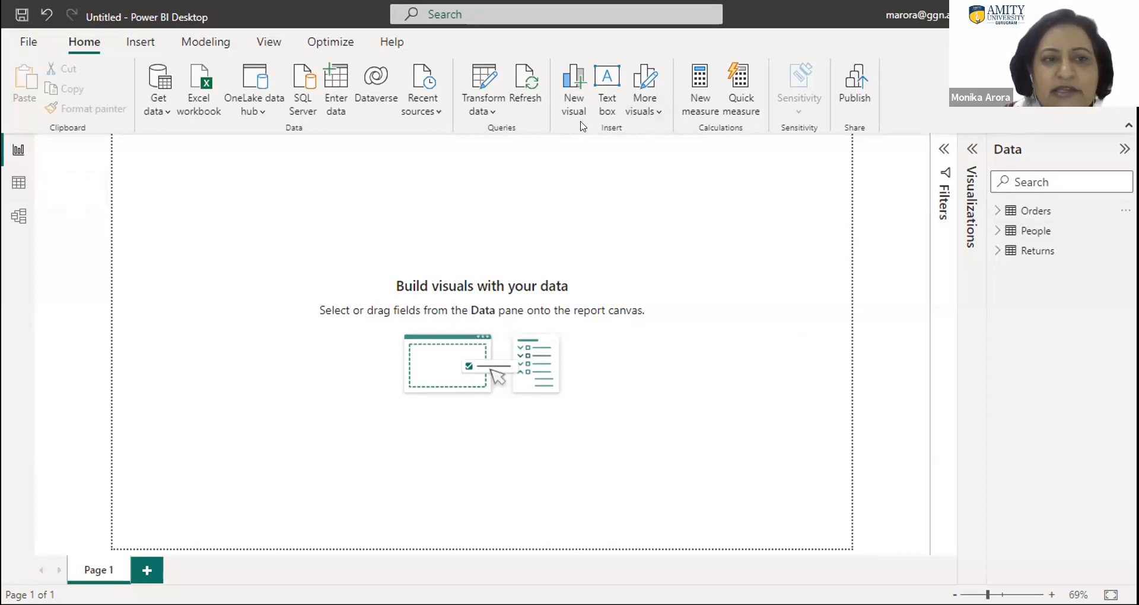
# - In the data view of the Orders table, set the Order Date column's data type to Date and its format to 3/14/2001 (m/d/yyyy)
pyautogui.click(19, 183)
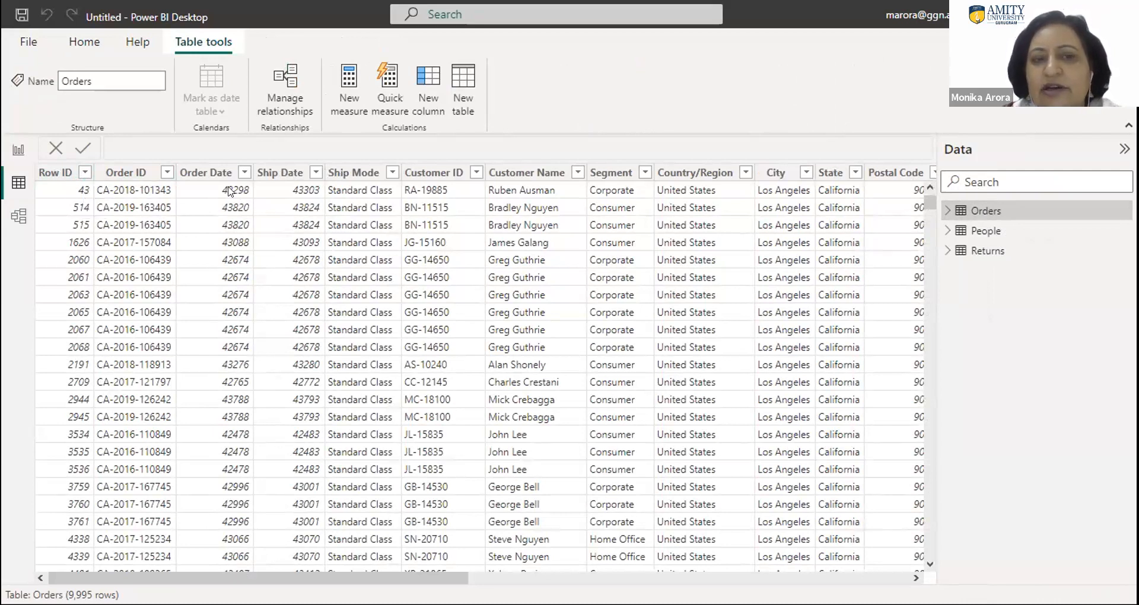
pyautogui.click(247, 194)
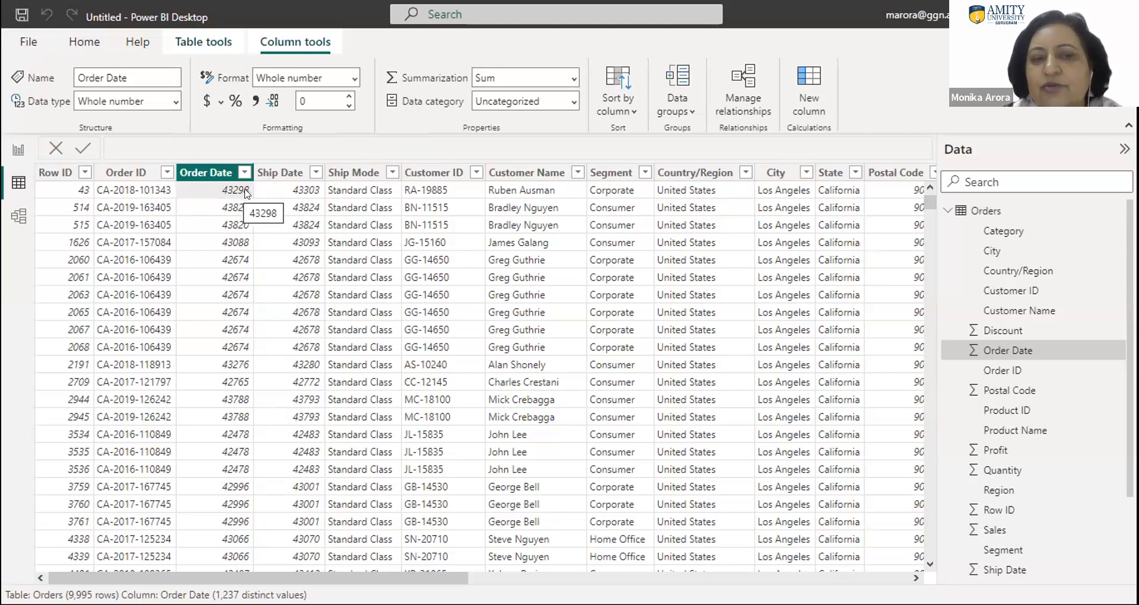
pyautogui.click(215, 173)
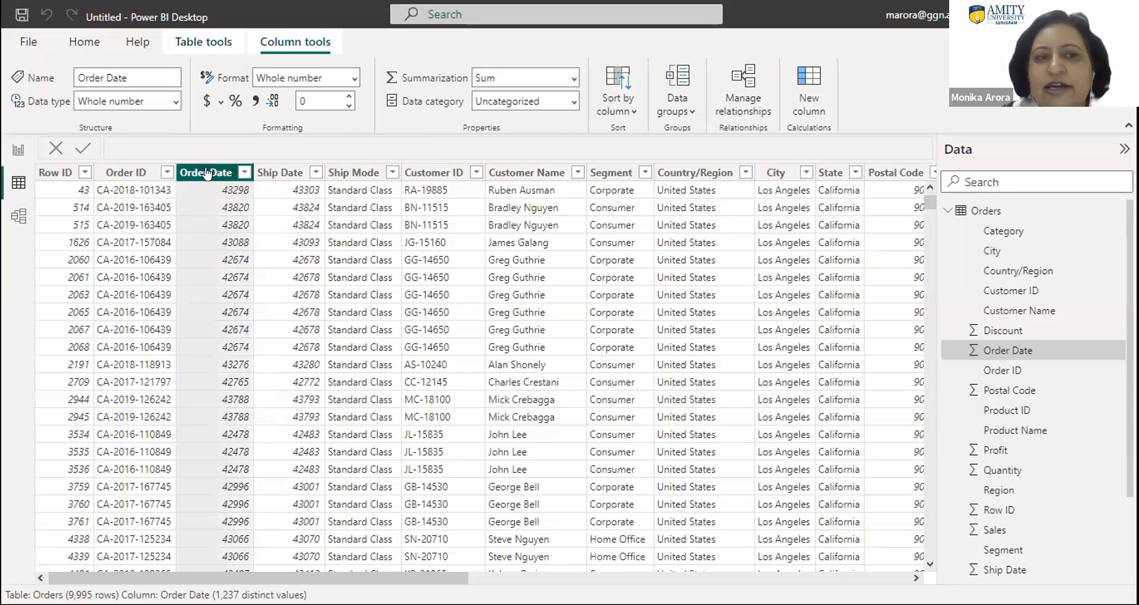
pyautogui.click(176, 104)
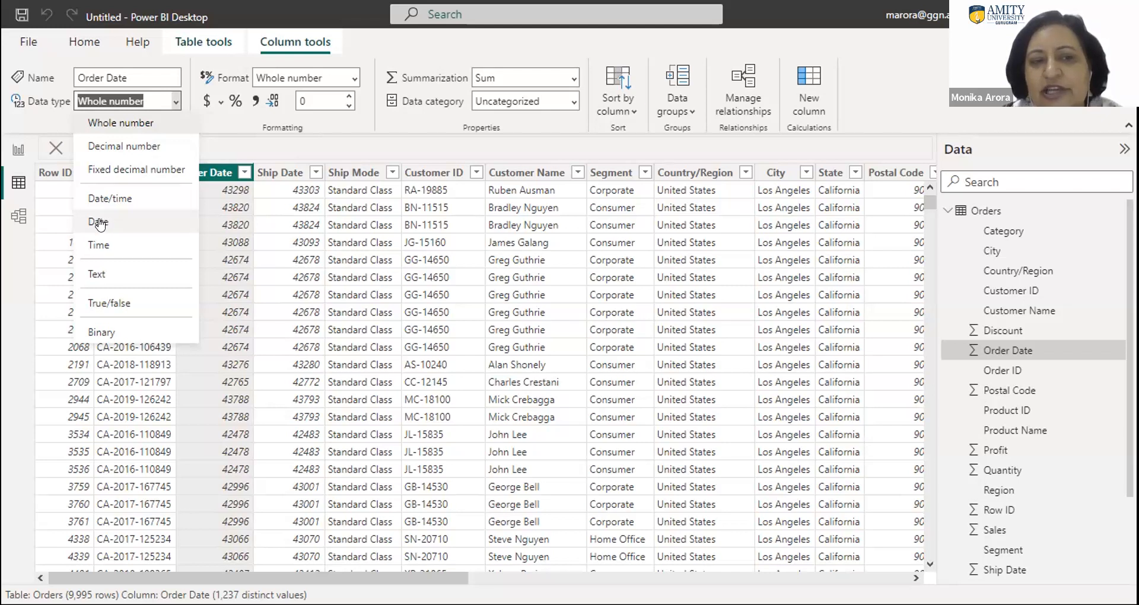
pyautogui.click(101, 223)
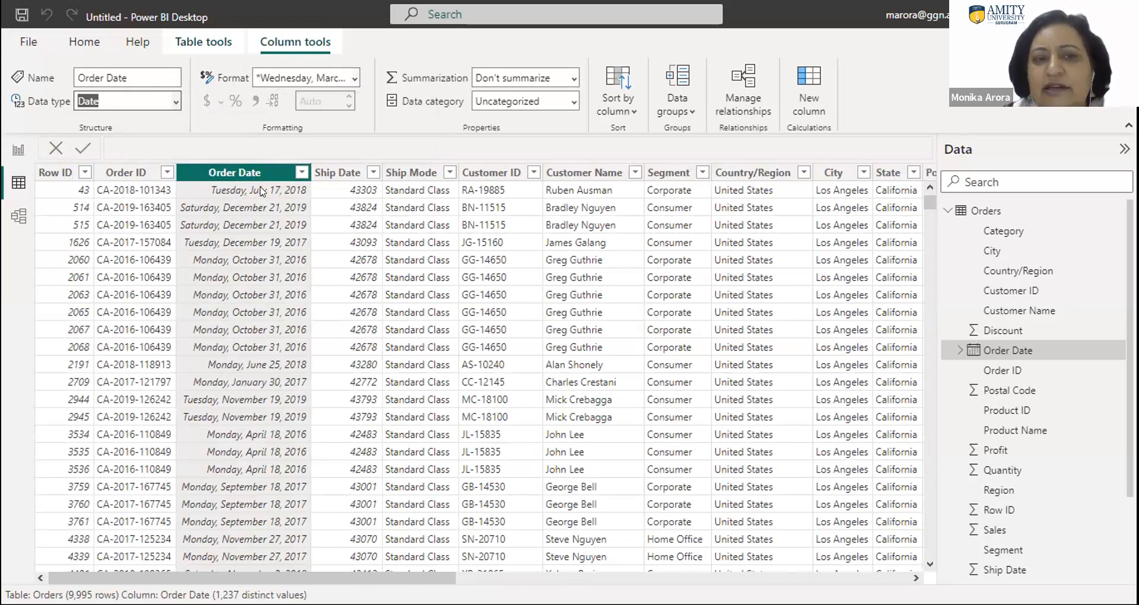
pyautogui.click(353, 80)
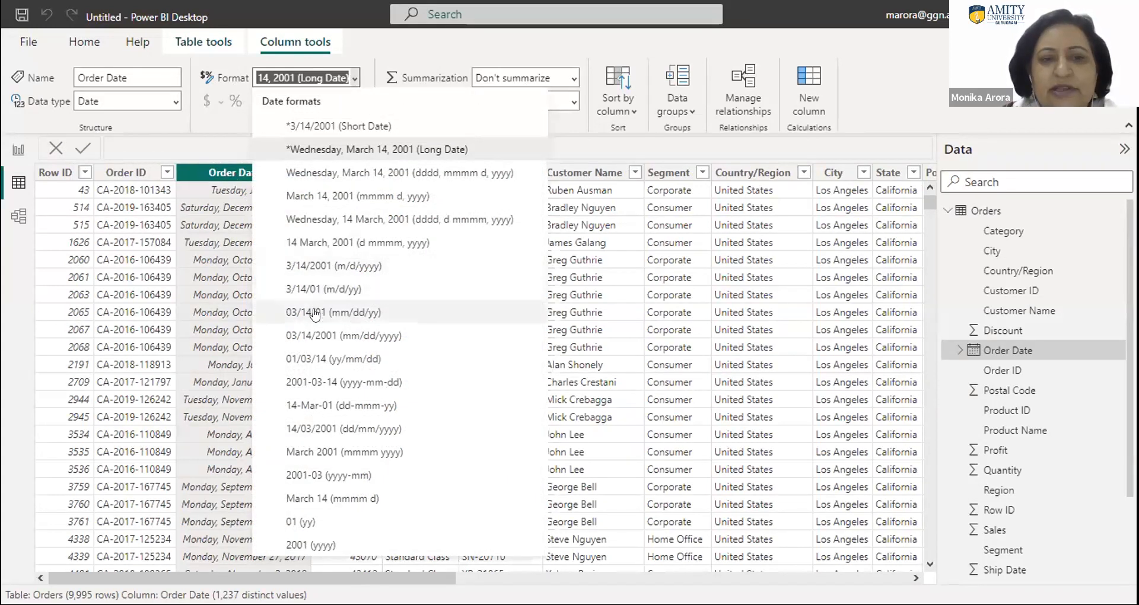
pyautogui.click(299, 268)
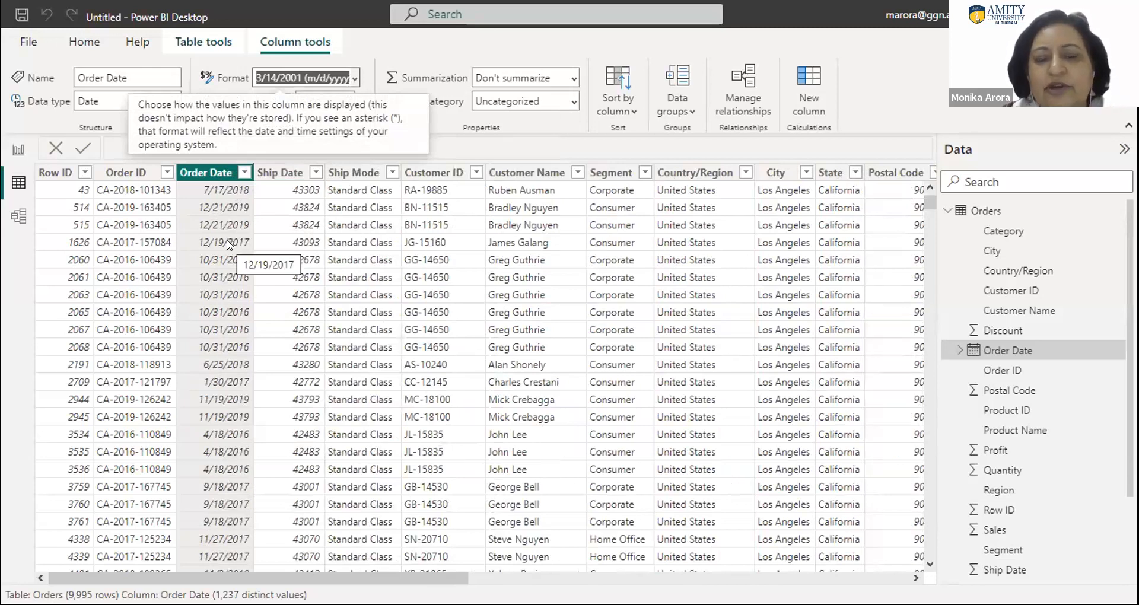
# - Set the Ship Date column's data type to Date and its format to 03/14/2001 (mm/dd/yyyy)
pyautogui.click(281, 173)
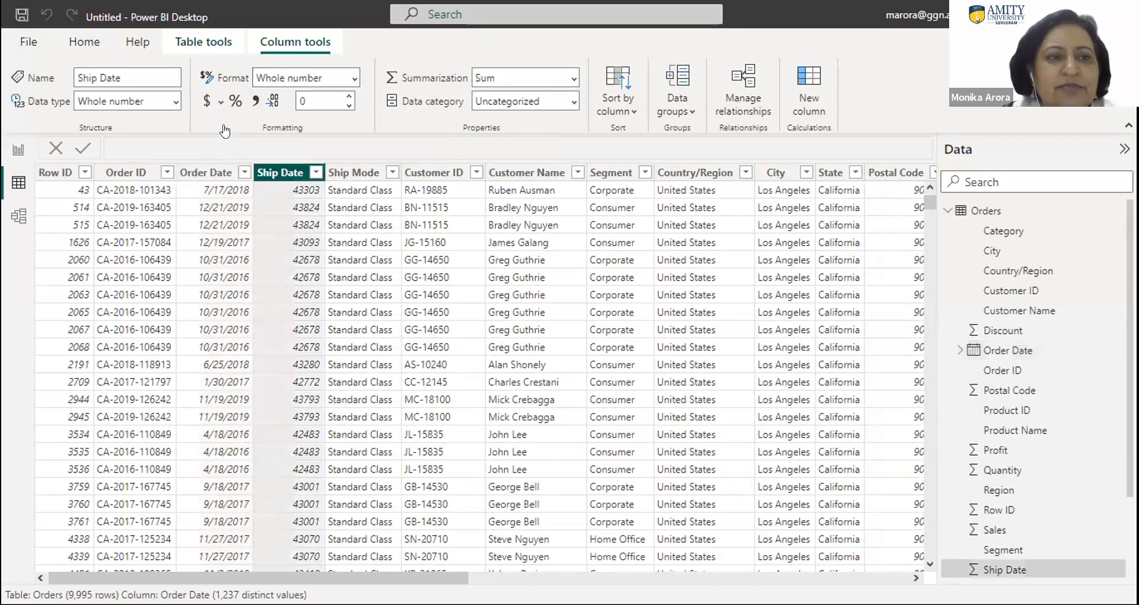
pyautogui.click(177, 102)
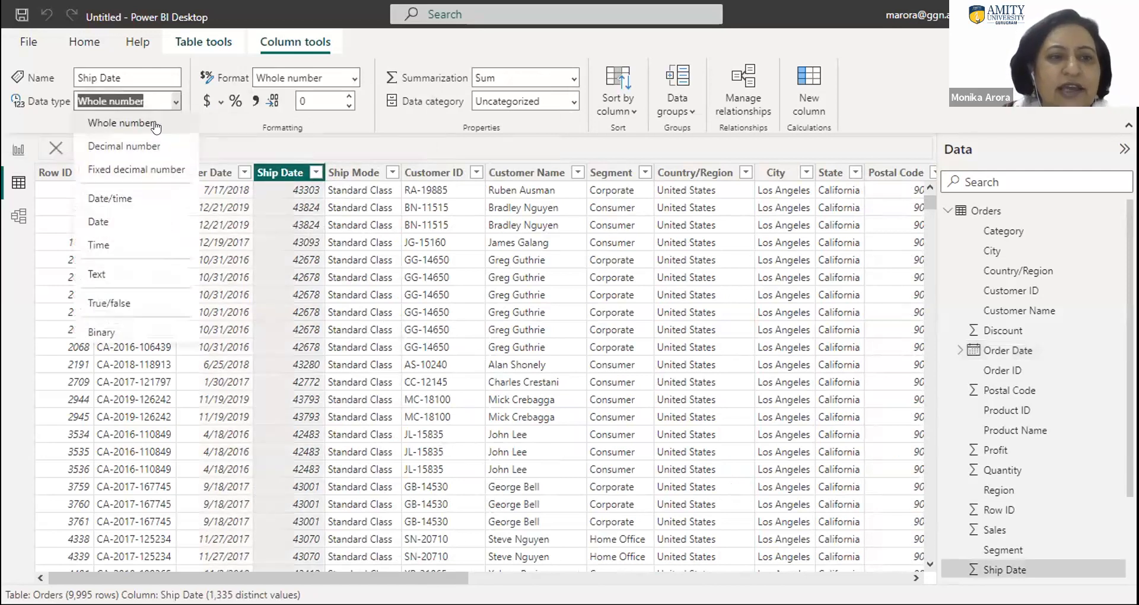
pyautogui.click(101, 222)
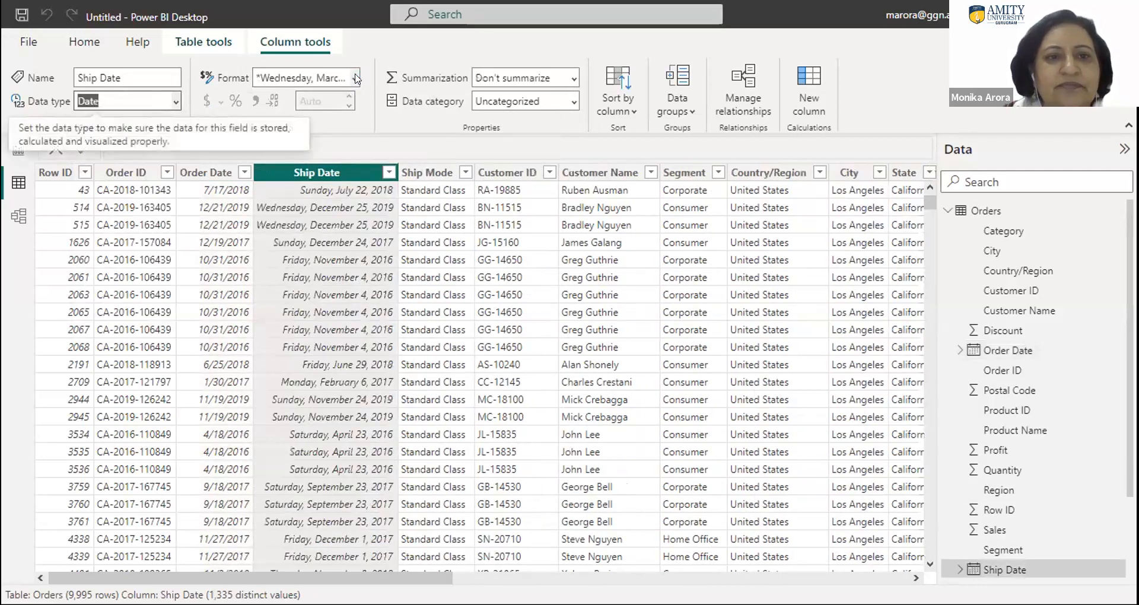
pyautogui.click(353, 77)
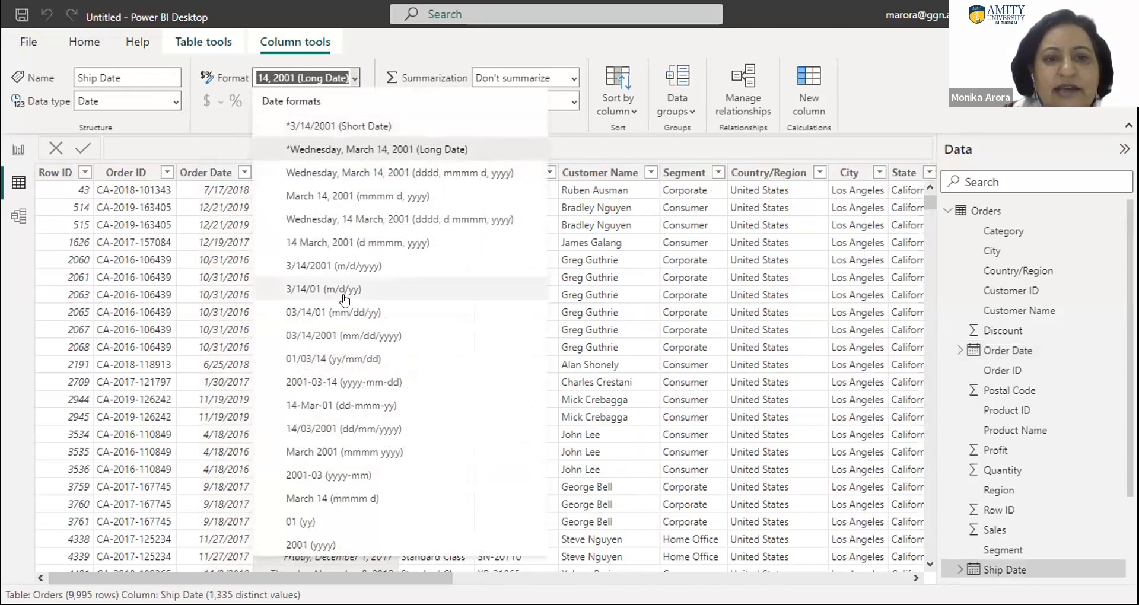
pyautogui.click(344, 337)
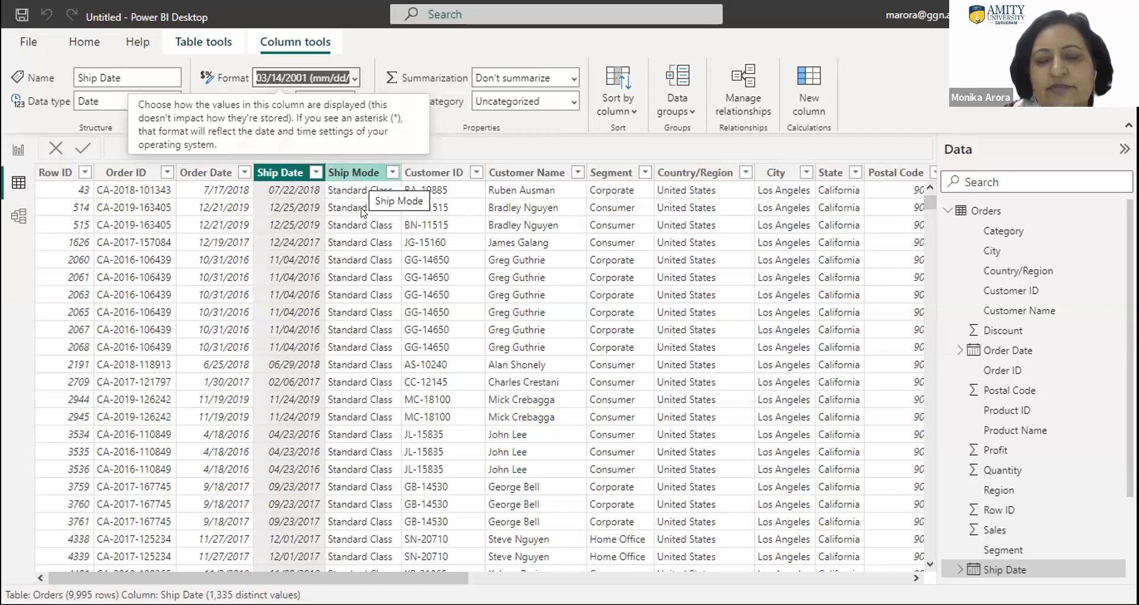
# - Examine the distinct values in the Ship Mode column's filter list and close it with all values kept
pyautogui.click(391, 173)
pyautogui.click(392, 172)
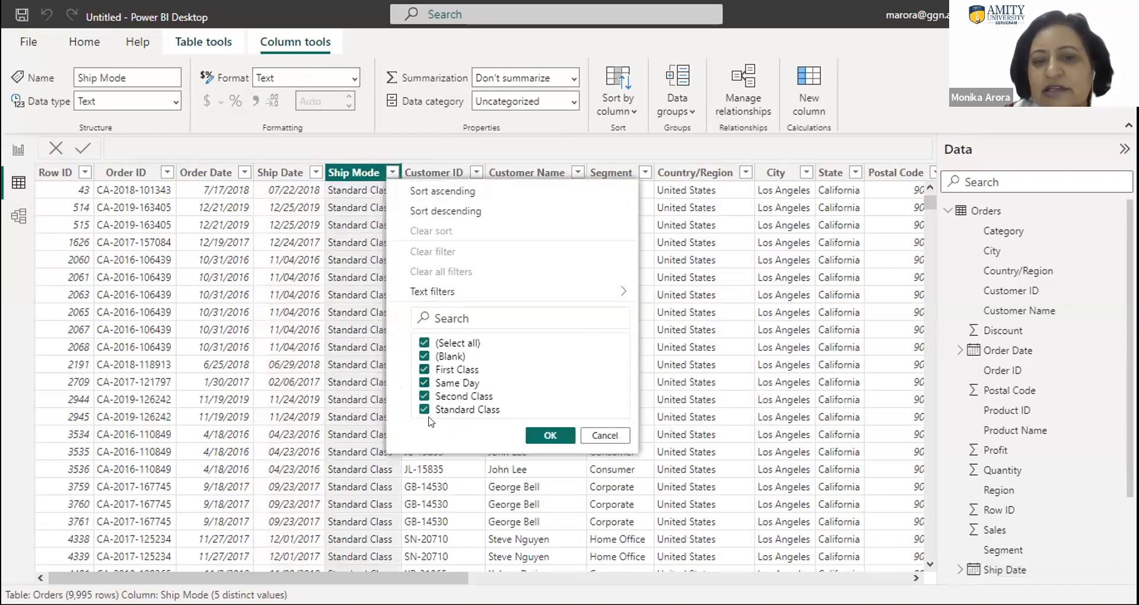
pyautogui.click(550, 437)
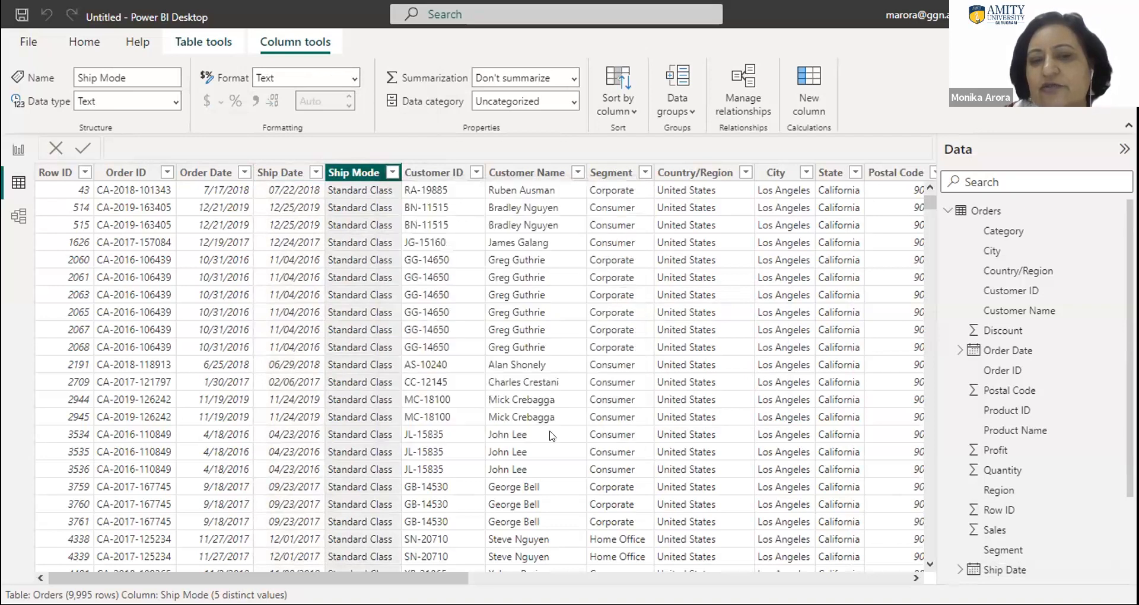
# - Filter the Orders table to only the first non-blank customer ID and look across that customer's rows
pyautogui.click(475, 172)
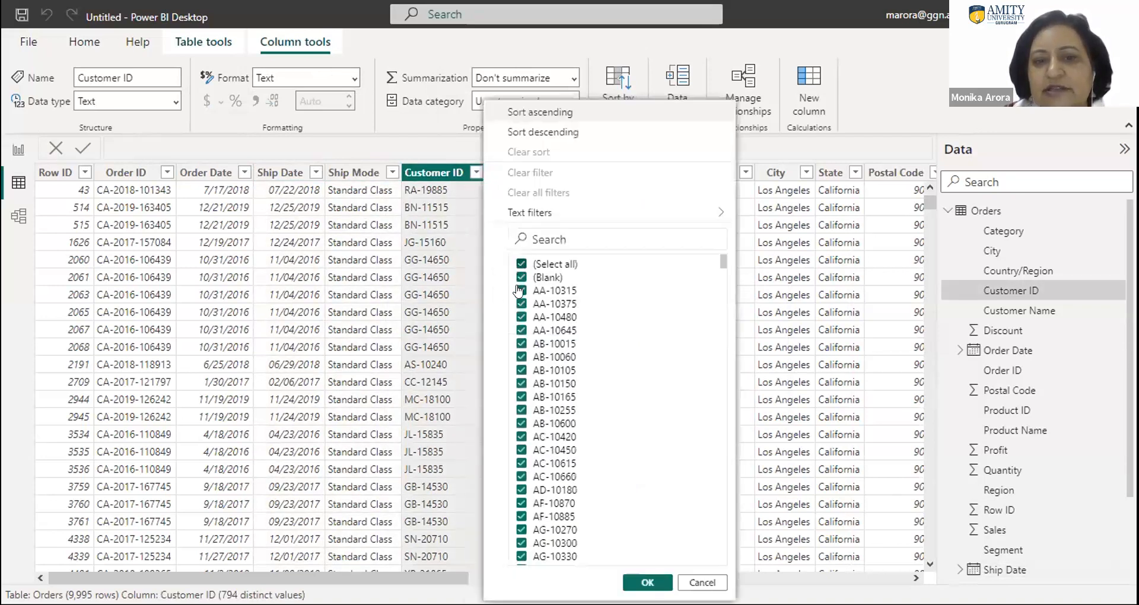
pyautogui.click(521, 263)
pyautogui.click(522, 290)
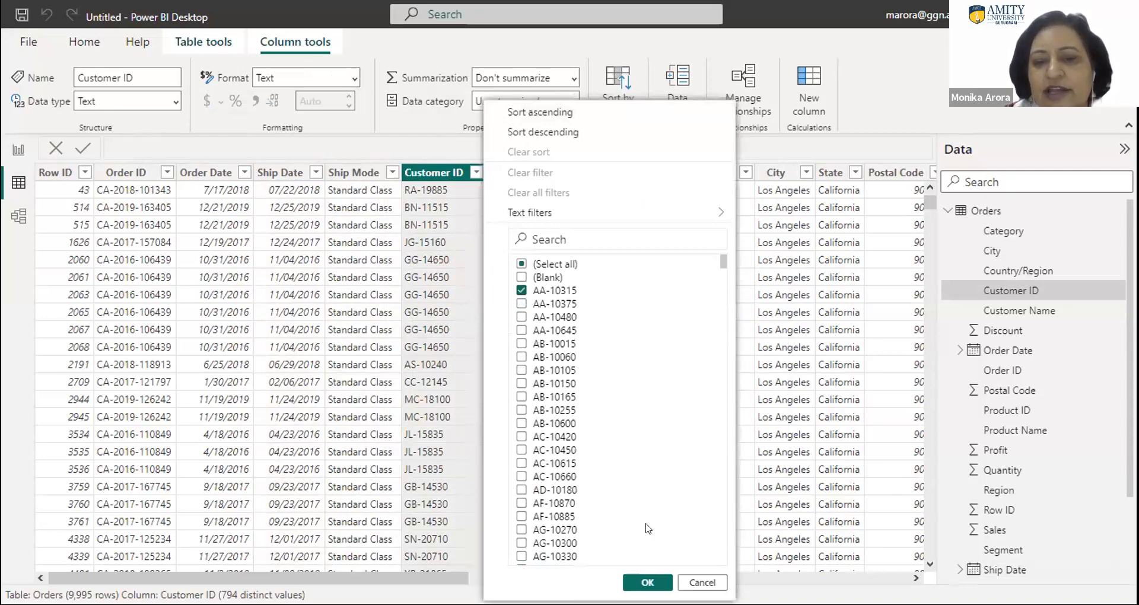
pyautogui.click(639, 583)
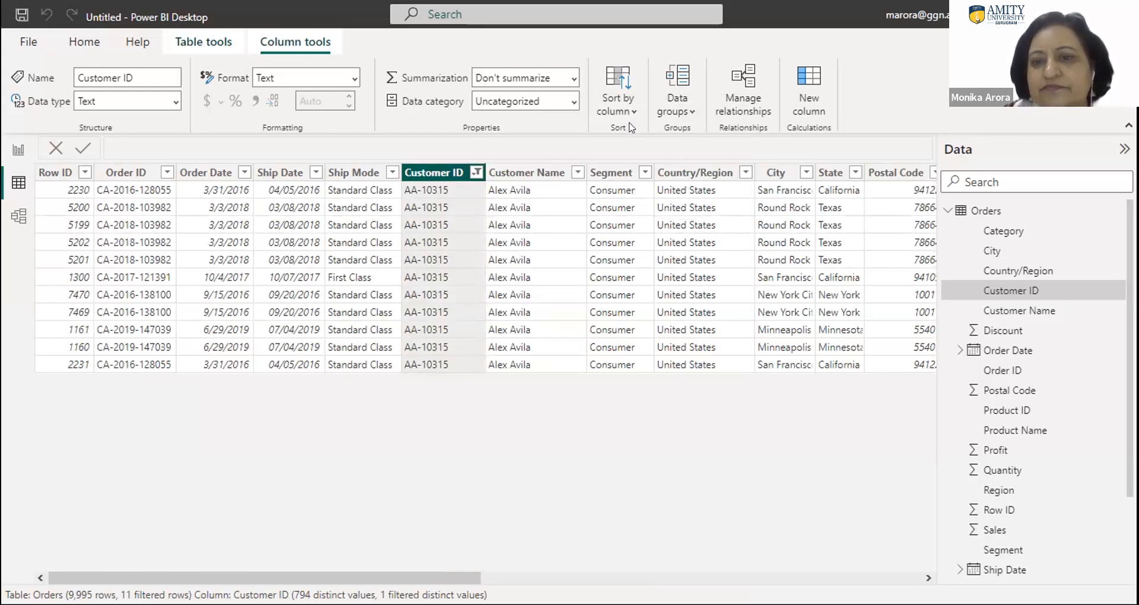
pyautogui.click(767, 227)
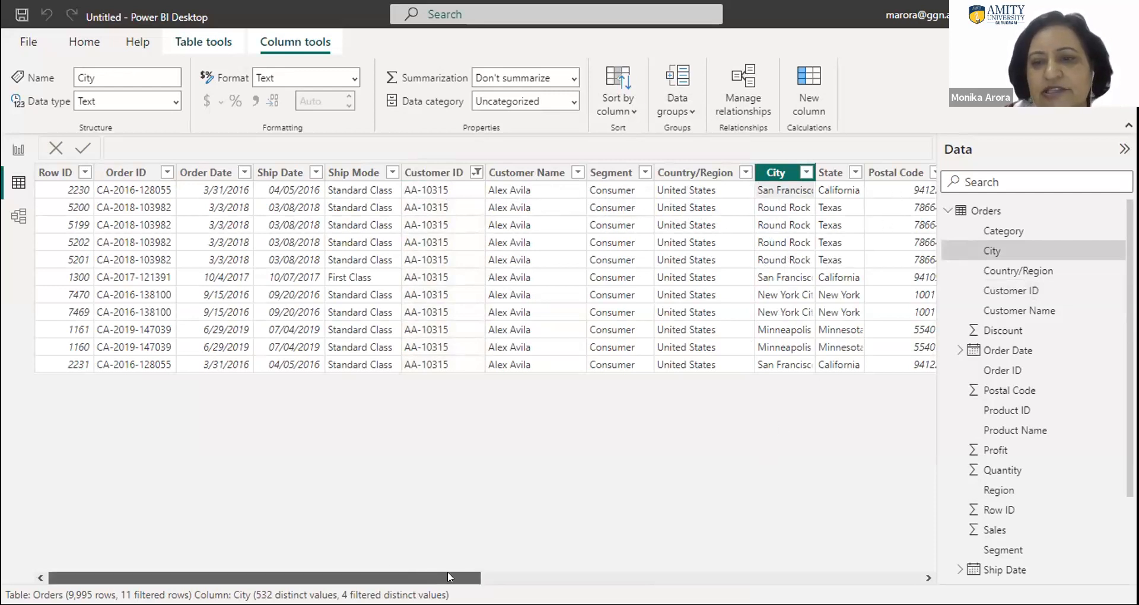
pyautogui.click(509, 578)
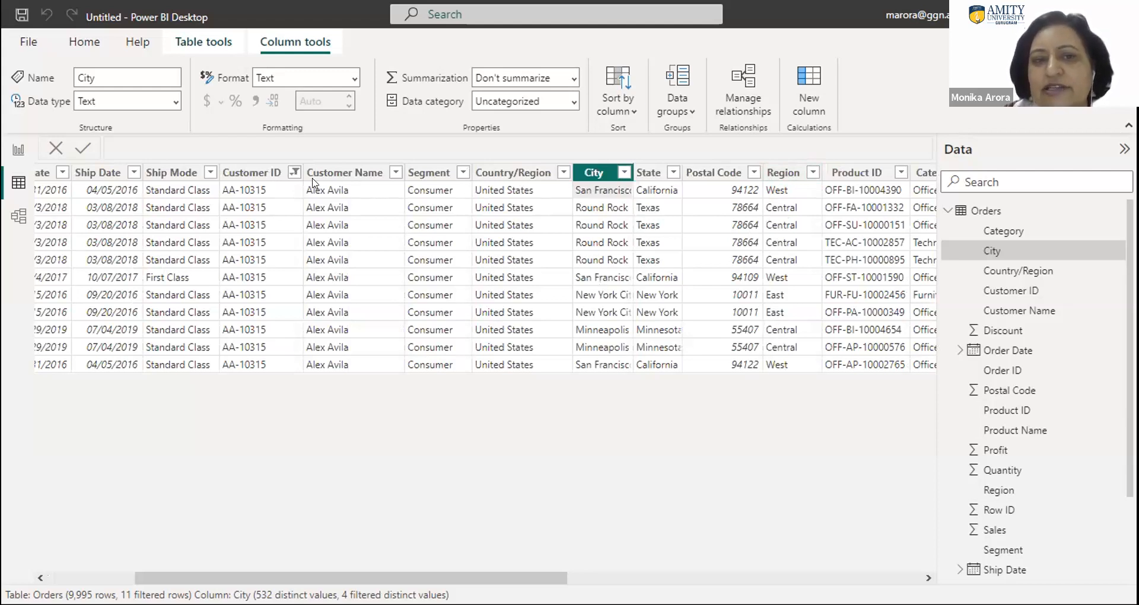
# - Remove the Customer ID filter by selecting all values again
pyautogui.click(294, 172)
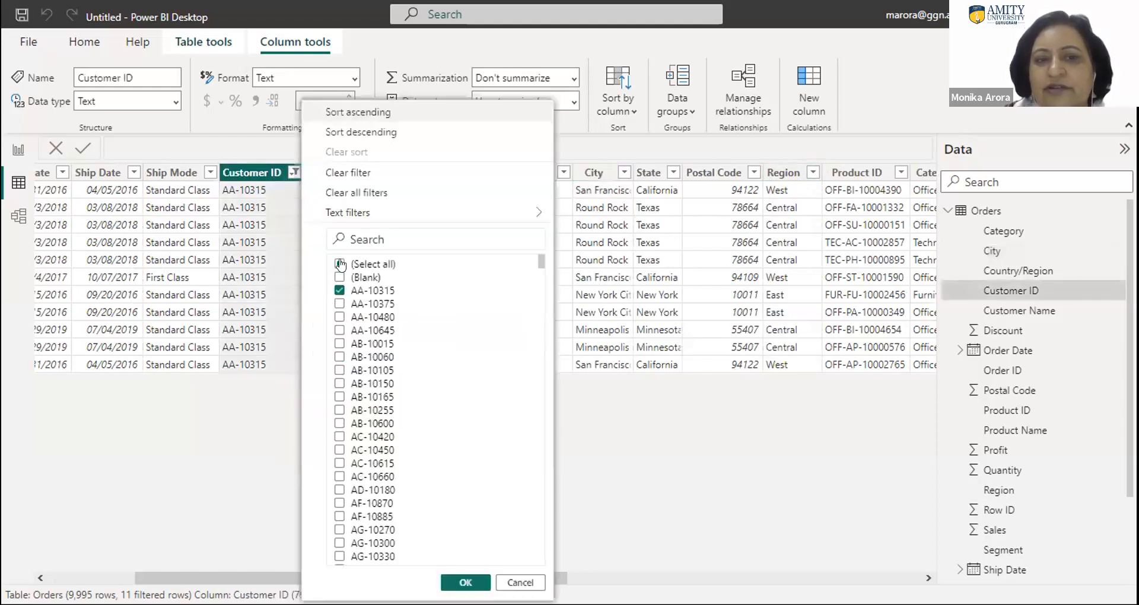
pyautogui.click(340, 263)
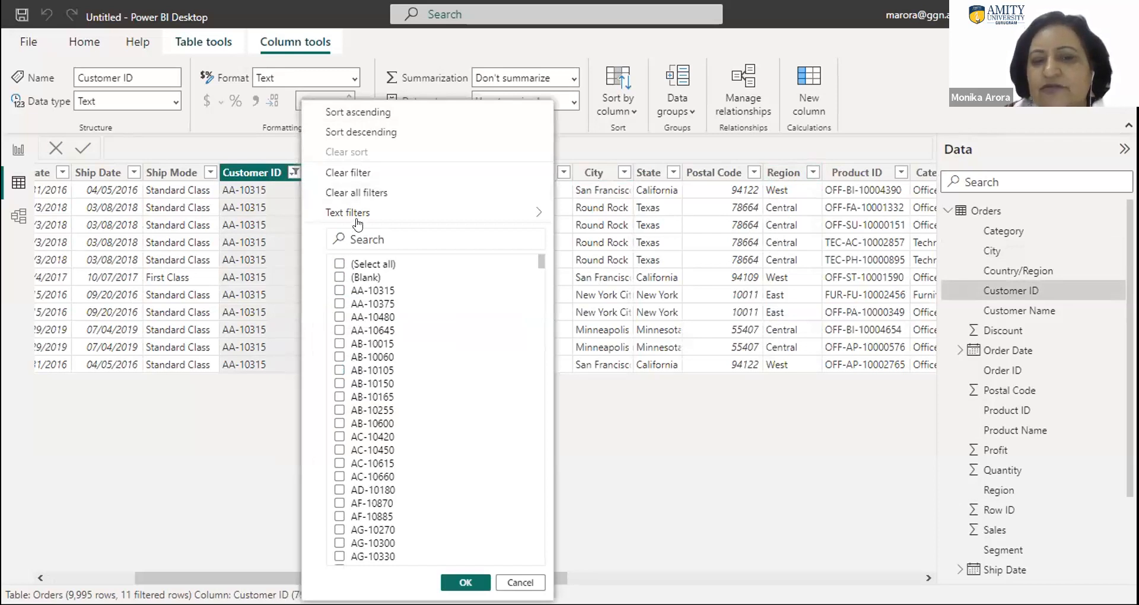
pyautogui.click(339, 264)
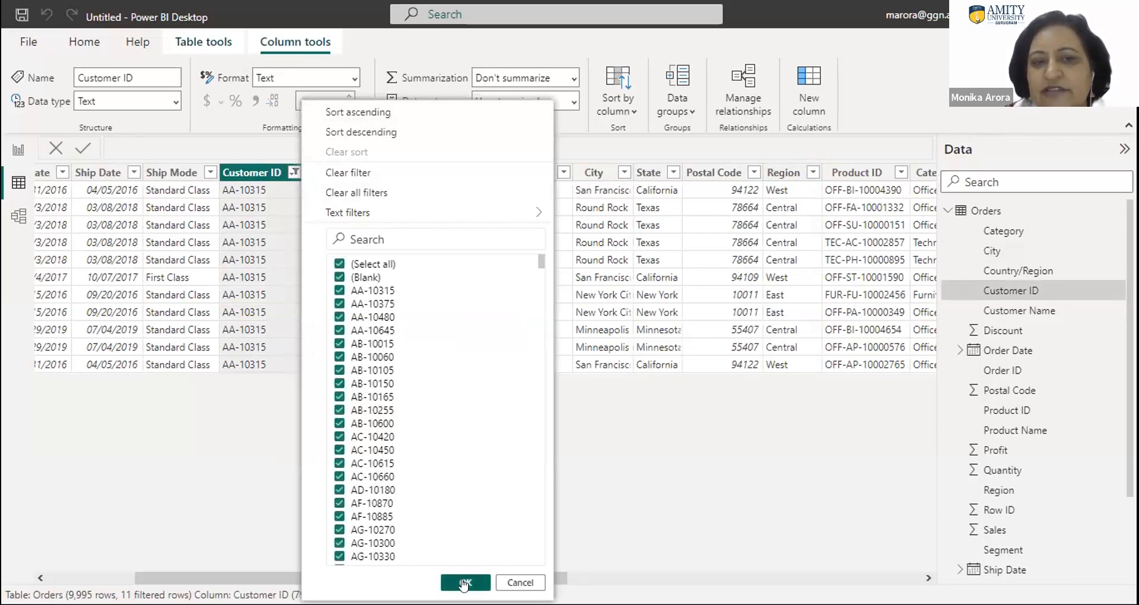
pyautogui.click(464, 583)
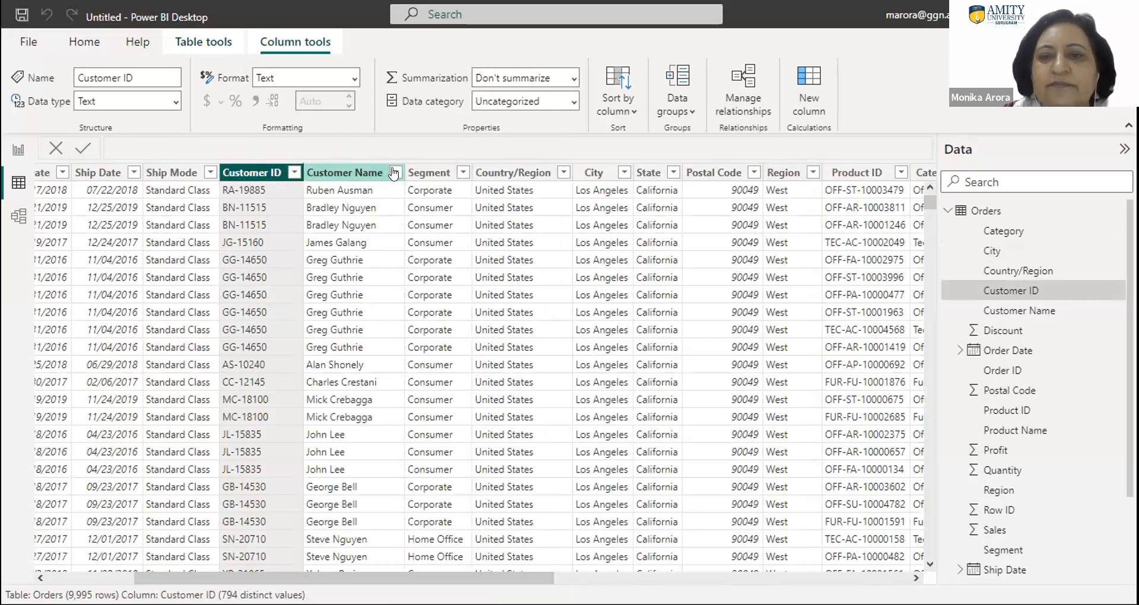
# - Examine the distinct values in the filter lists of the Segment, City, State and Region columns, keeping all values selected
pyautogui.click(462, 174)
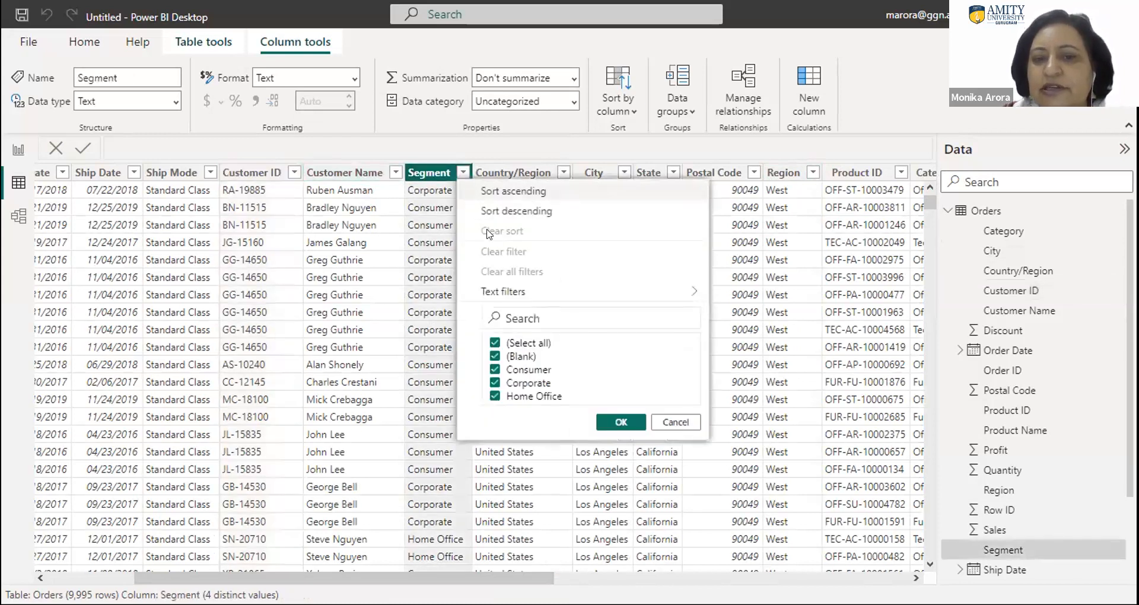
pyautogui.click(621, 422)
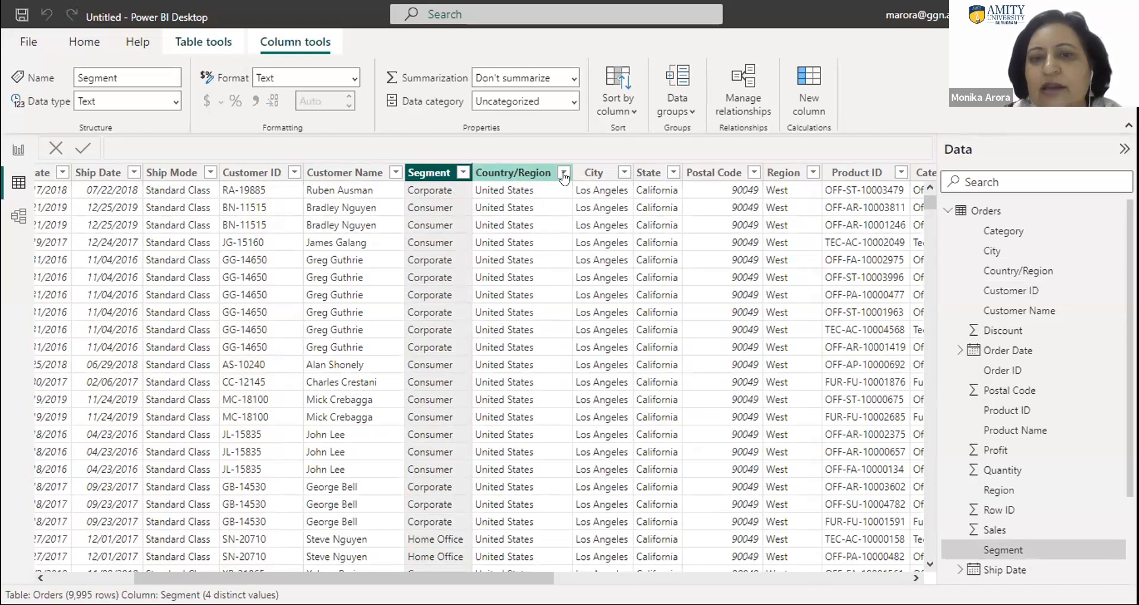
pyautogui.click(622, 173)
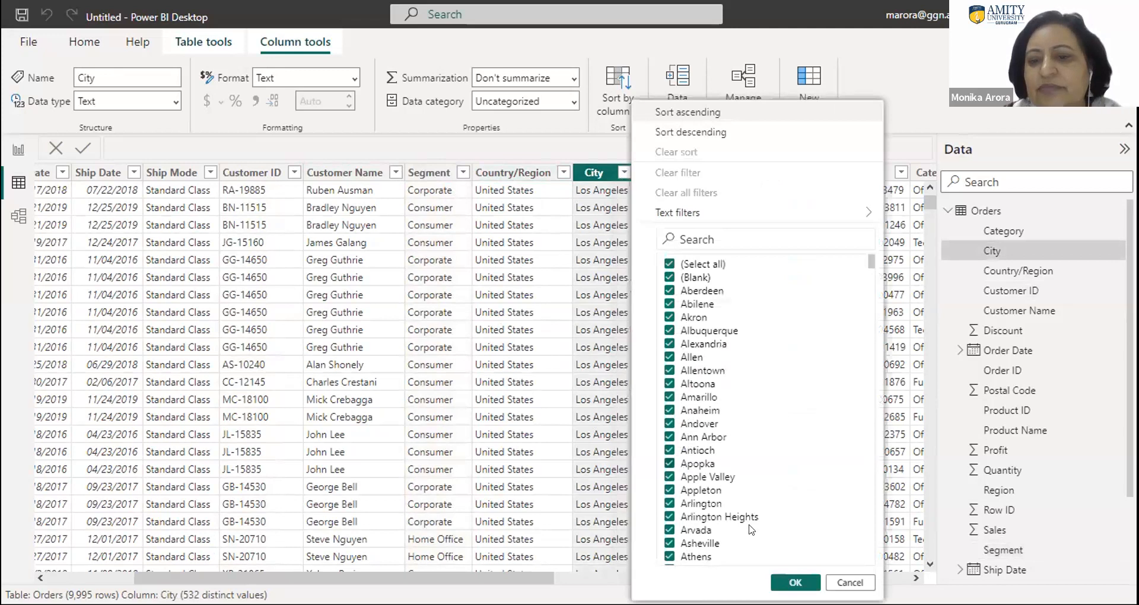
pyautogui.click(845, 583)
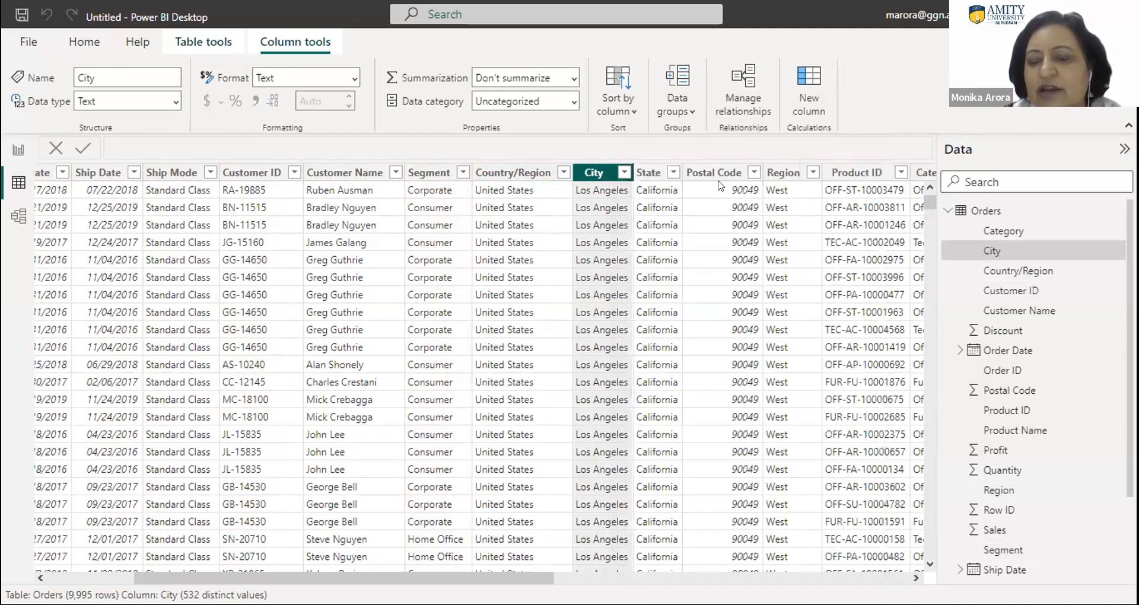
pyautogui.click(671, 173)
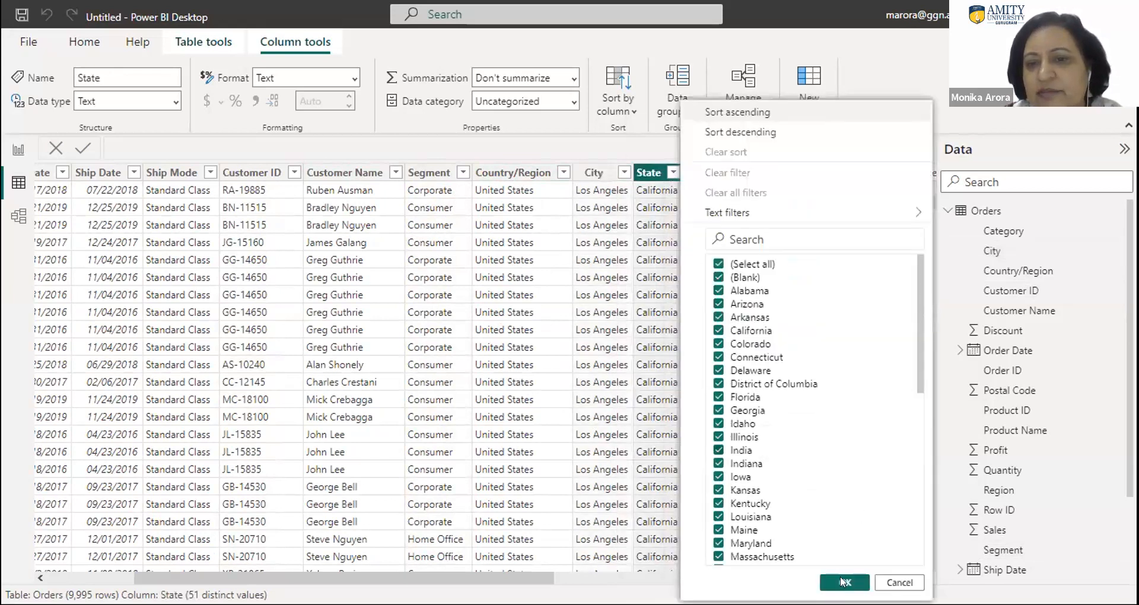
pyautogui.click(839, 584)
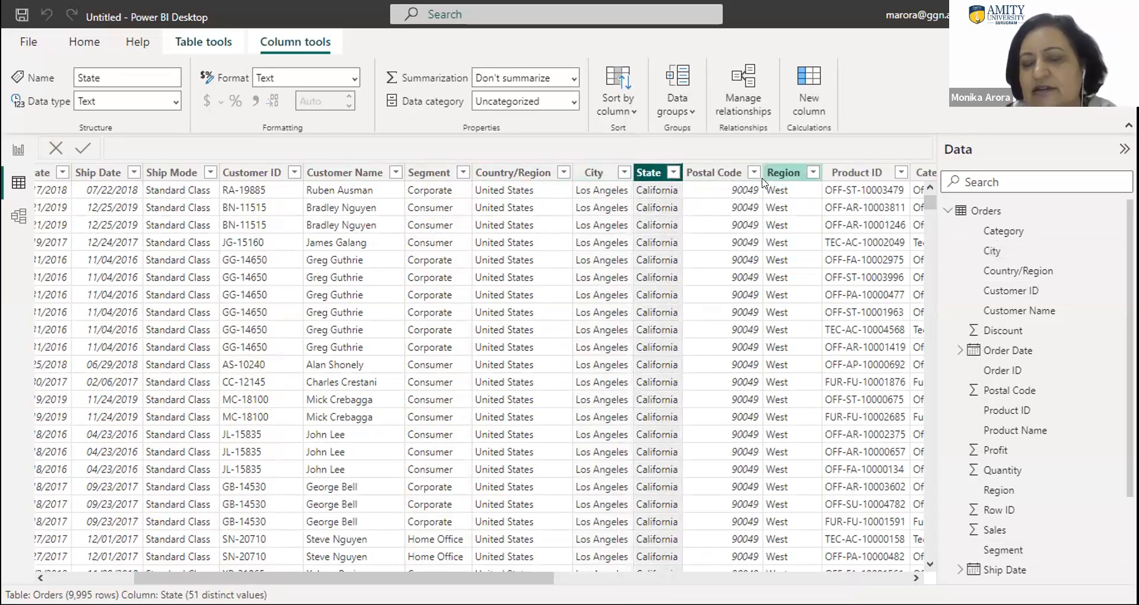
pyautogui.click(813, 172)
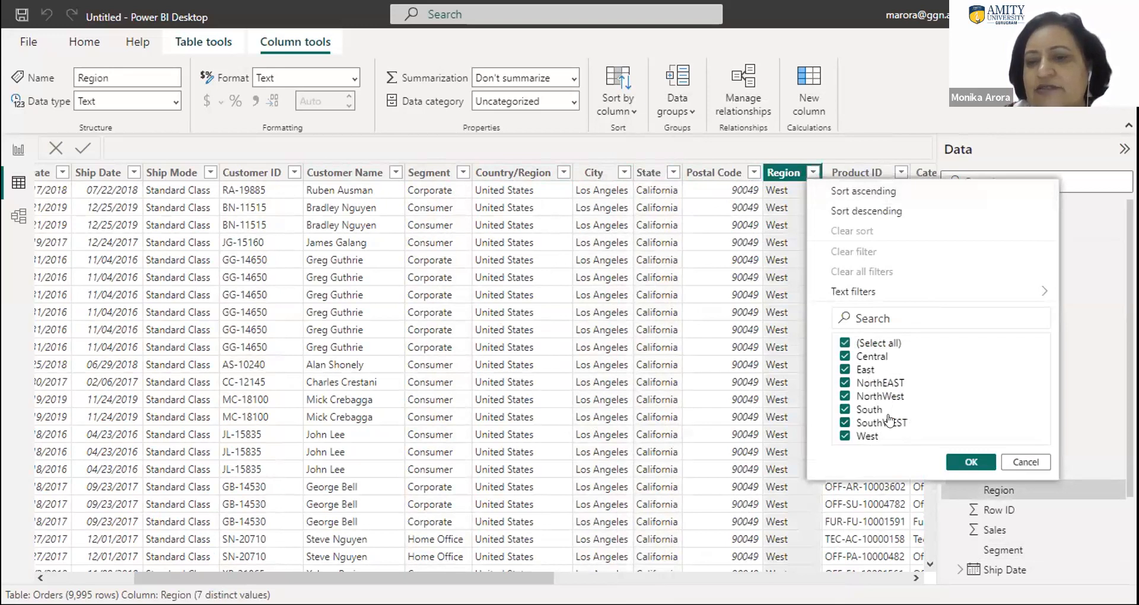
pyautogui.click(965, 464)
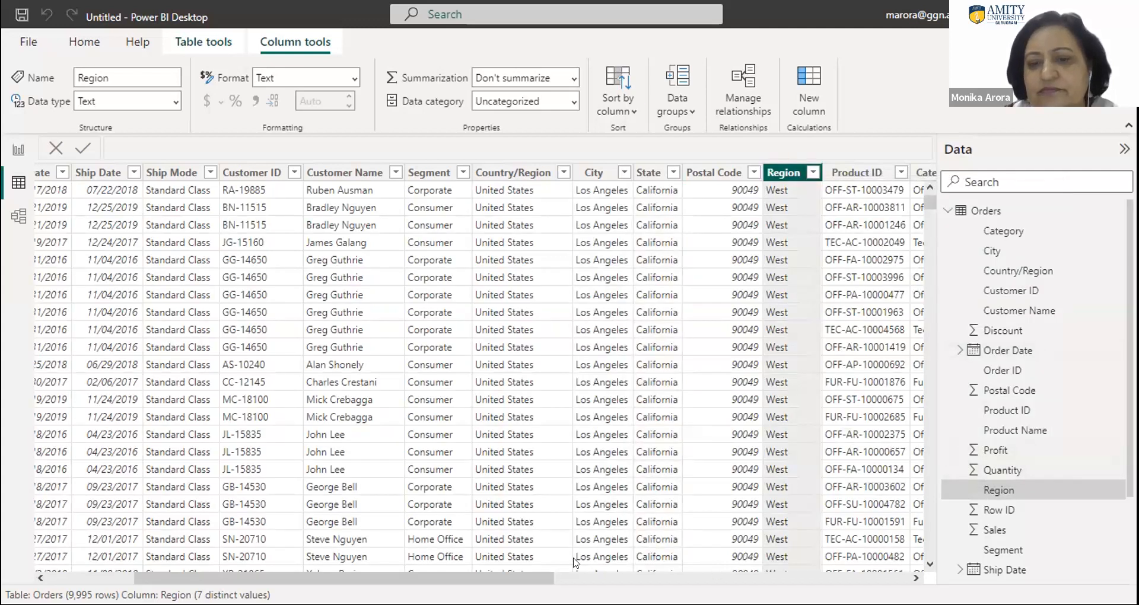
# - Format the Profit column as Decimal number with 1 decimal place
pyautogui.moveTo(539, 579); pyautogui.dragTo(710, 557)
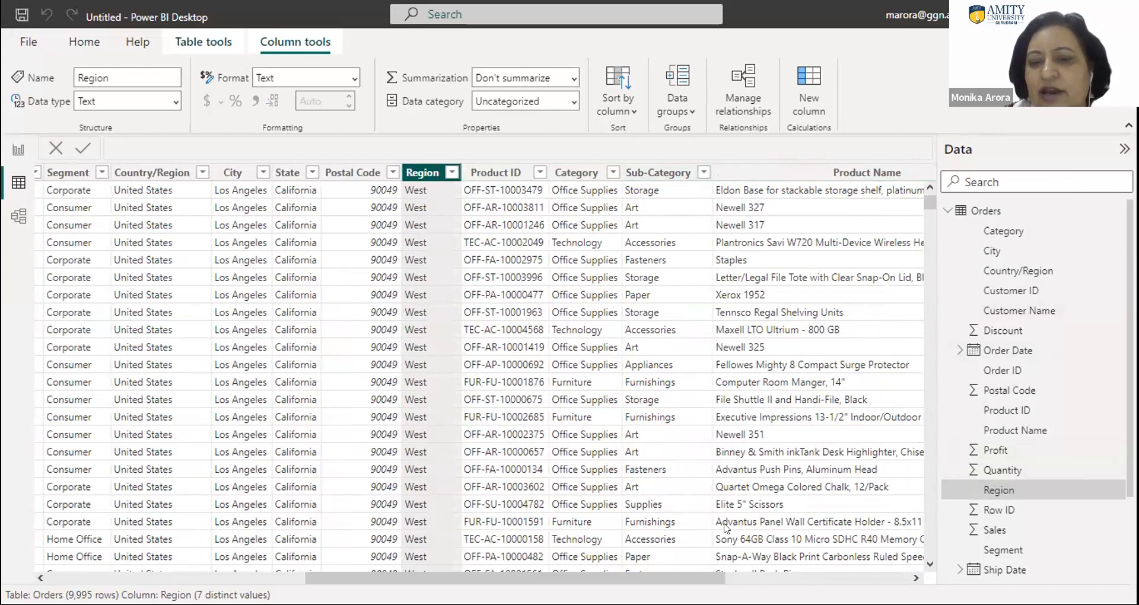
pyautogui.moveTo(688, 578); pyautogui.dragTo(874, 557)
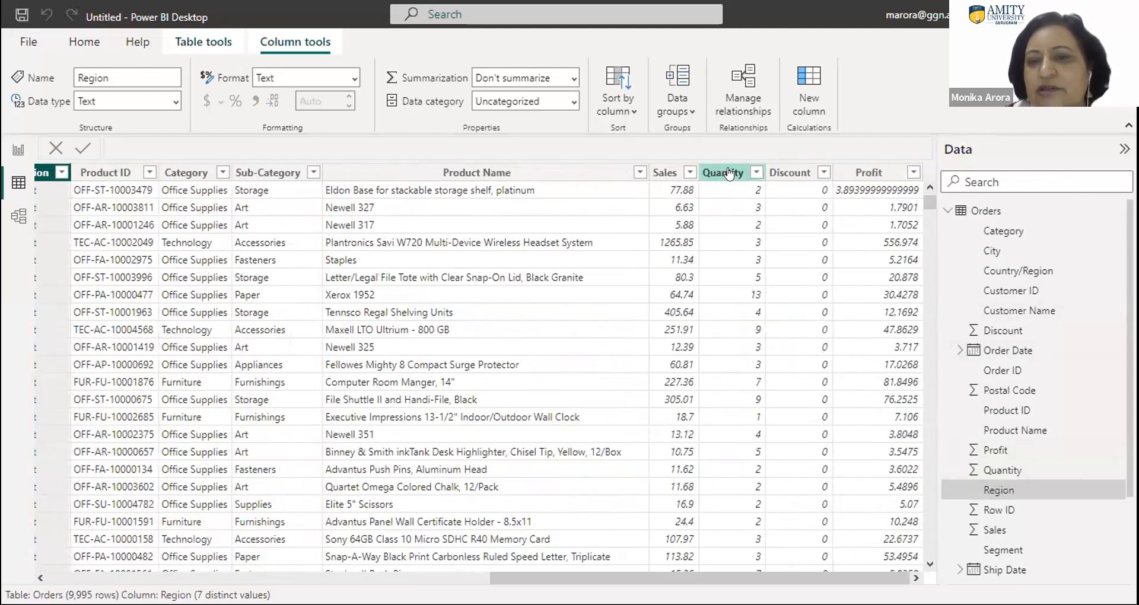
pyautogui.click(911, 172)
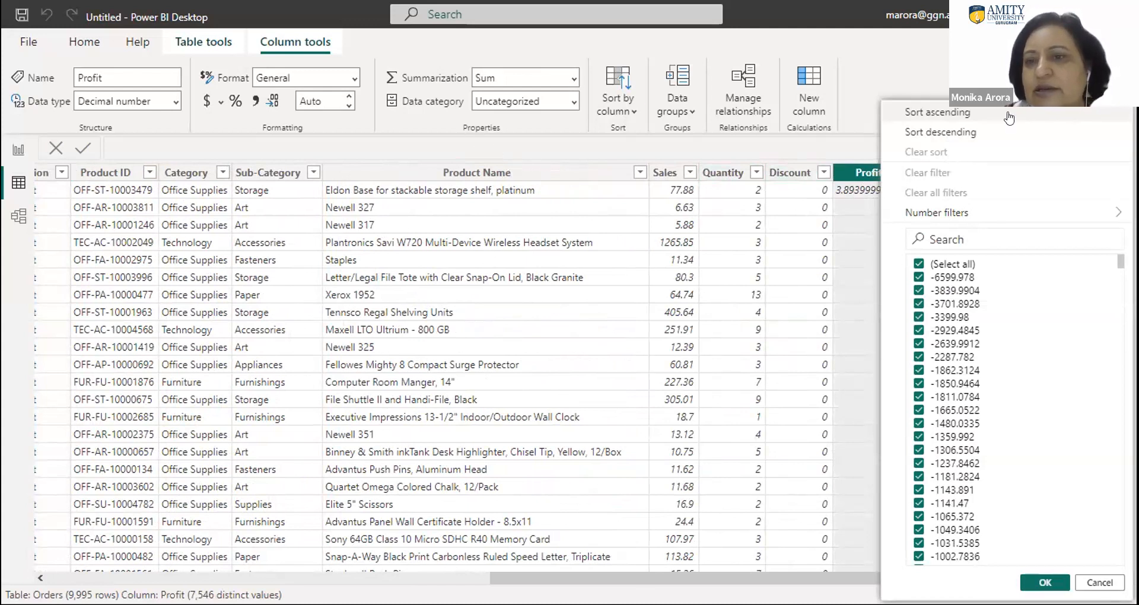
pyautogui.click(806, 153)
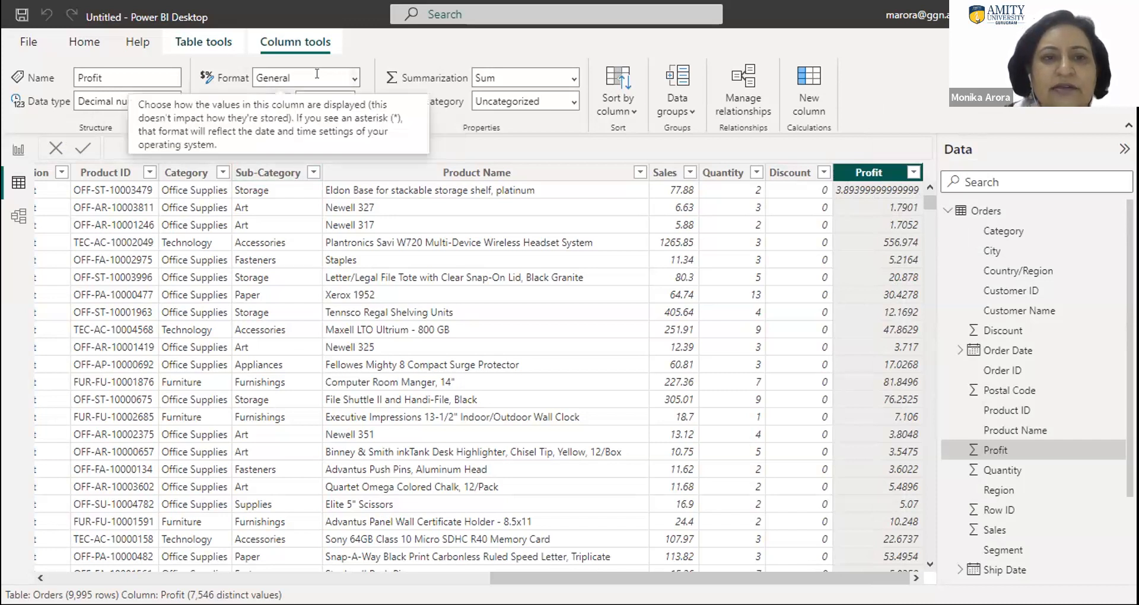
pyautogui.click(354, 78)
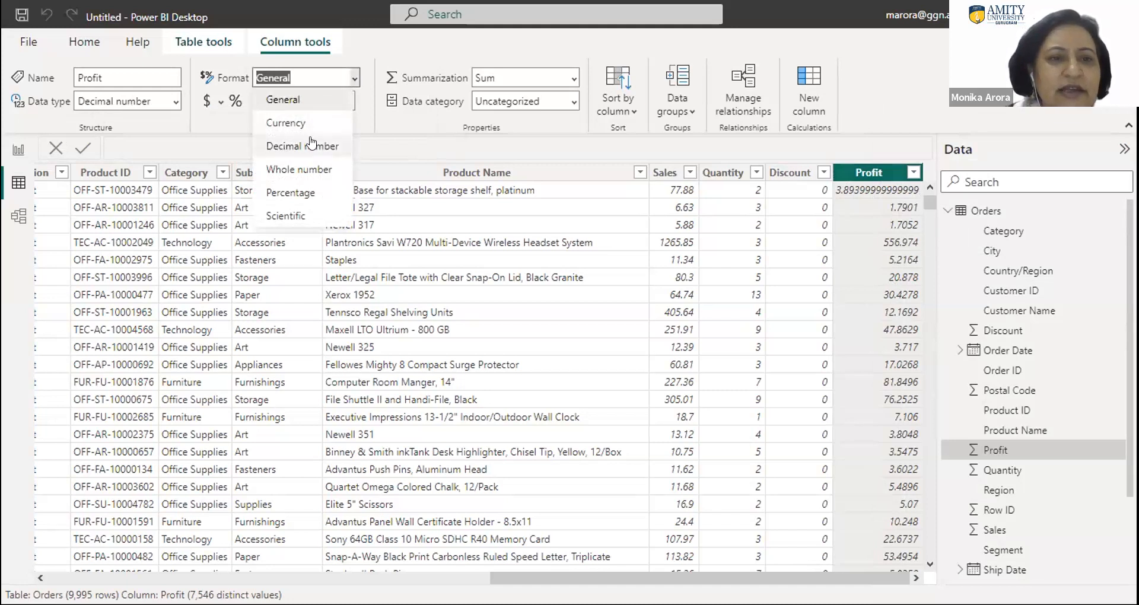
pyautogui.click(291, 146)
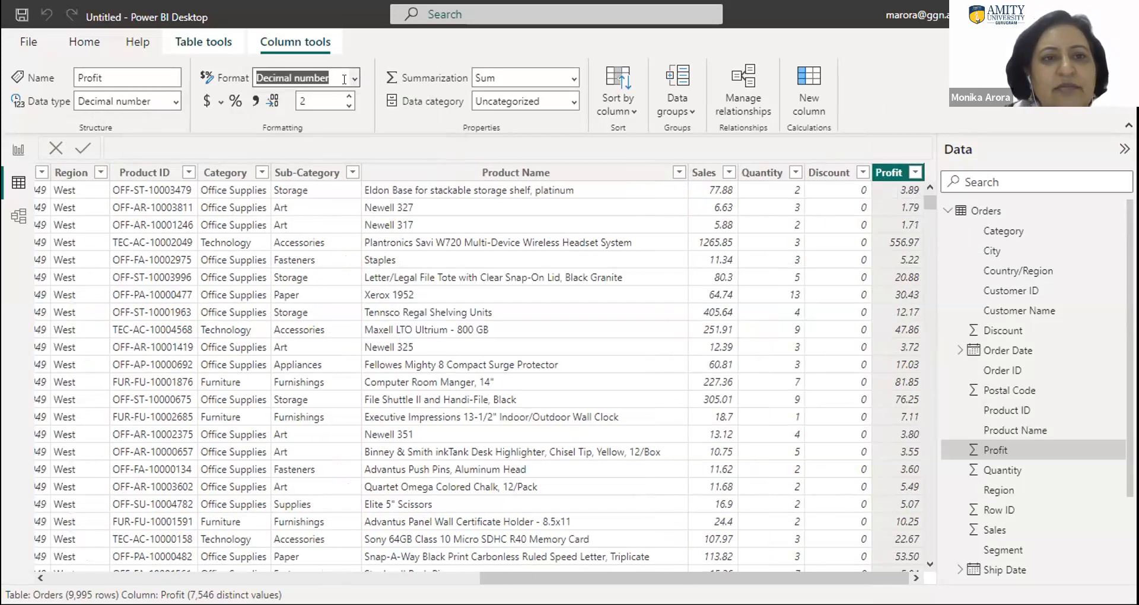
pyautogui.click(304, 101)
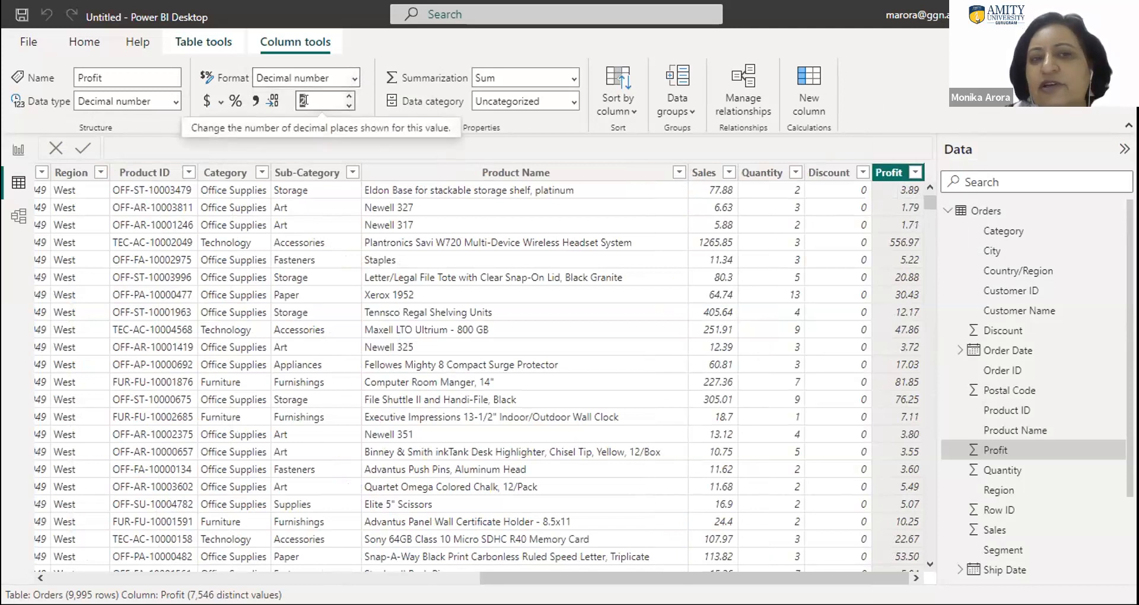
pyautogui.click(350, 107)
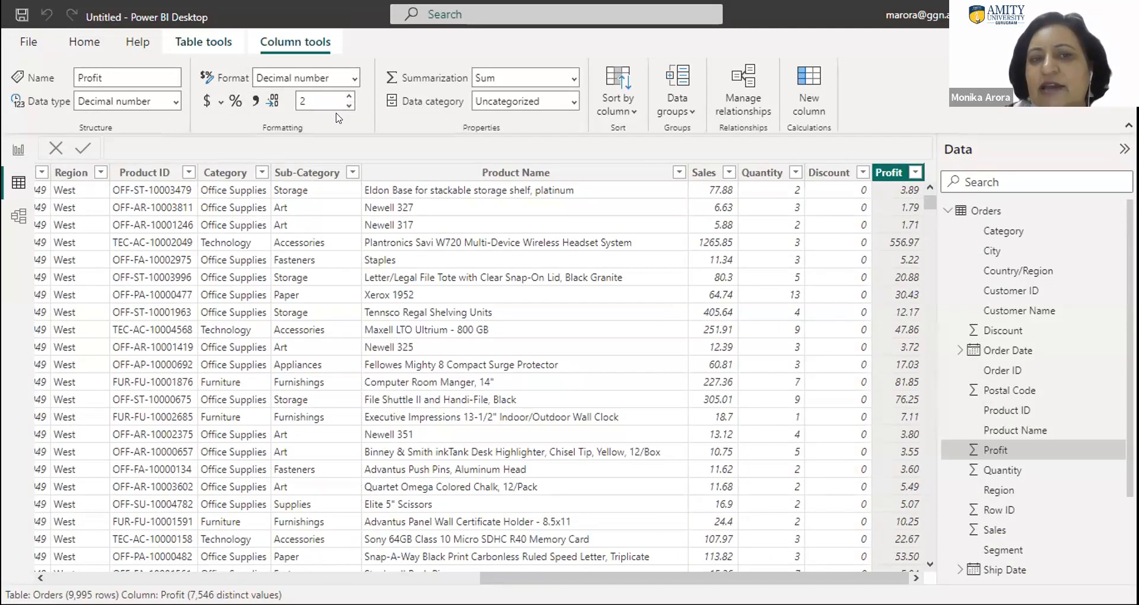
pyautogui.click(348, 105)
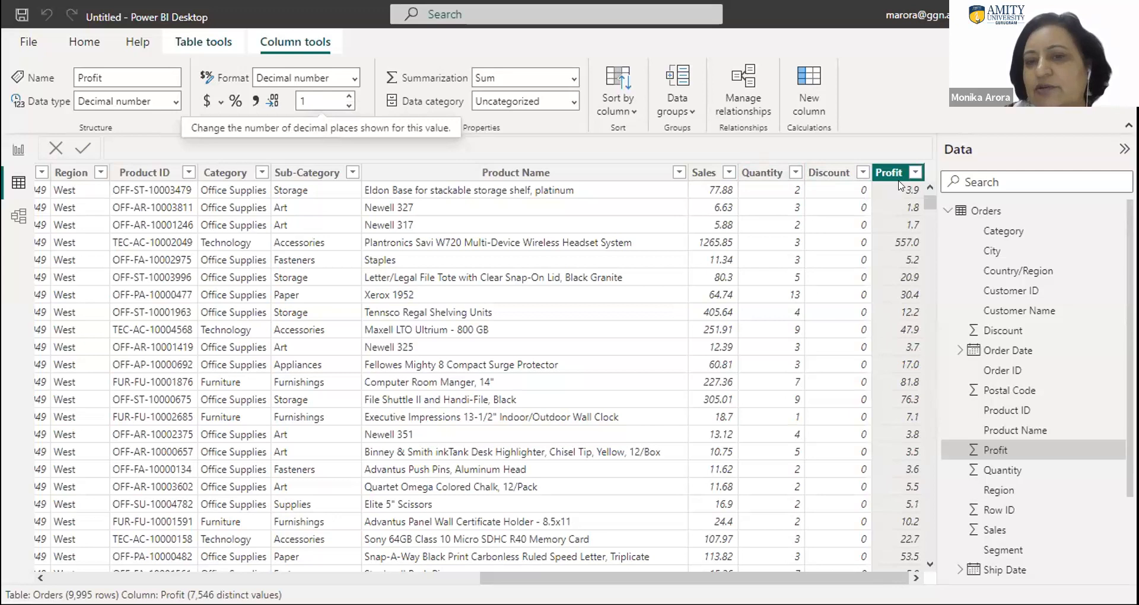
# - Format the Sales column as Decimal number and enter 1 as its number of decimal places
pyautogui.click(728, 172)
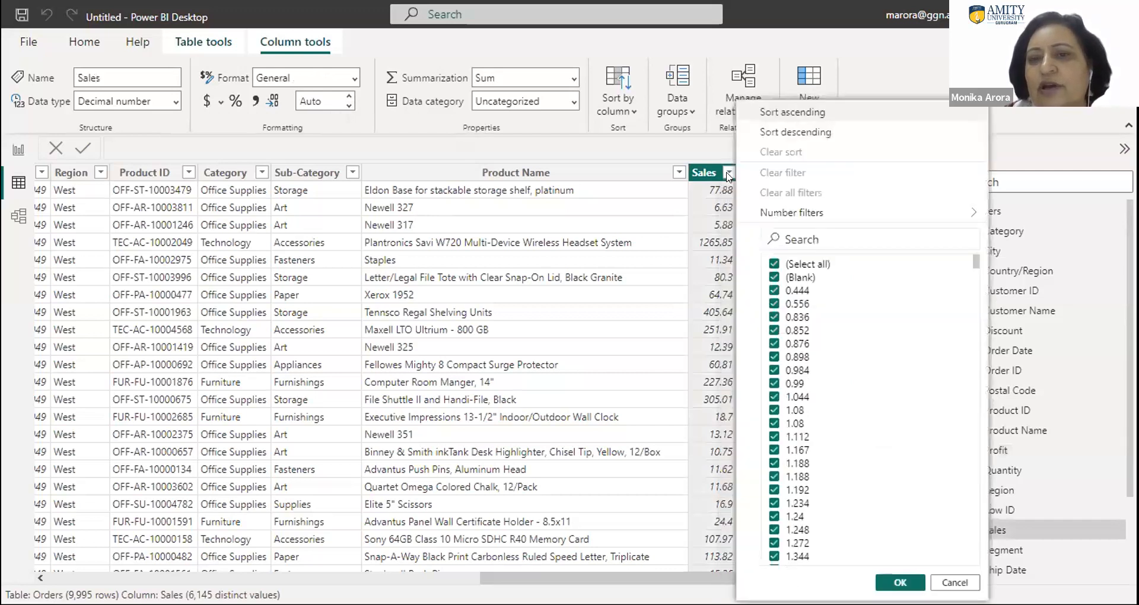
pyautogui.click(353, 79)
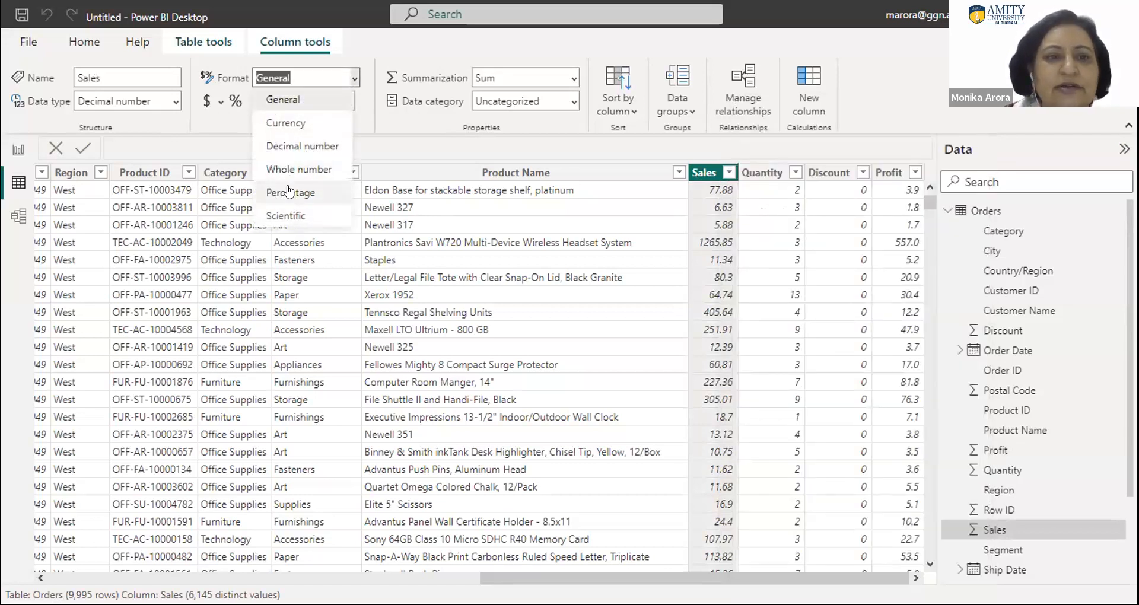
pyautogui.click(290, 148)
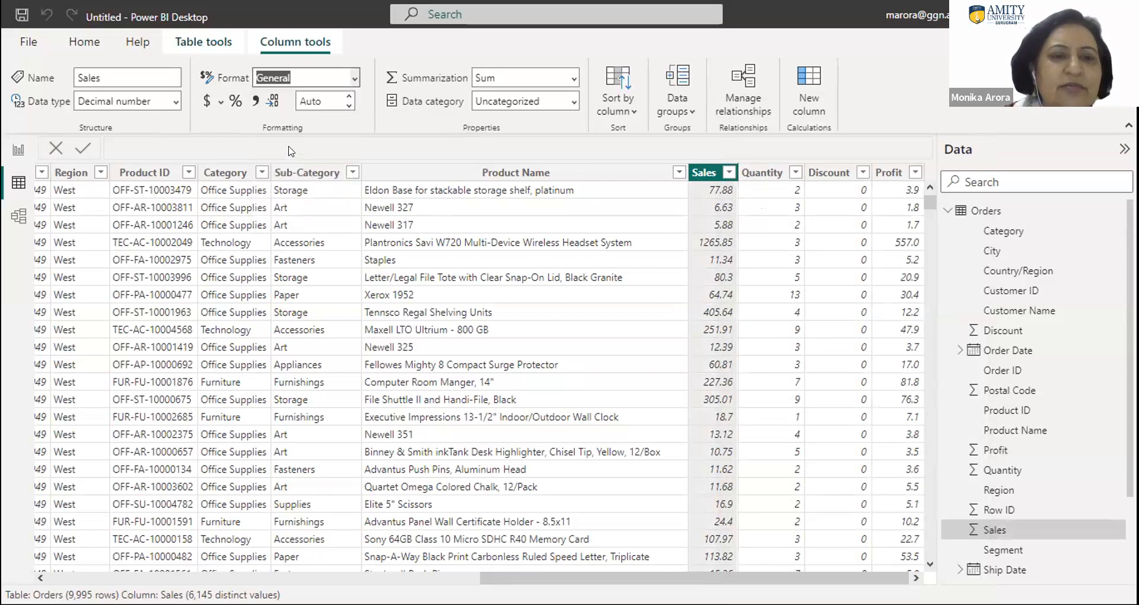
pyautogui.click(350, 104)
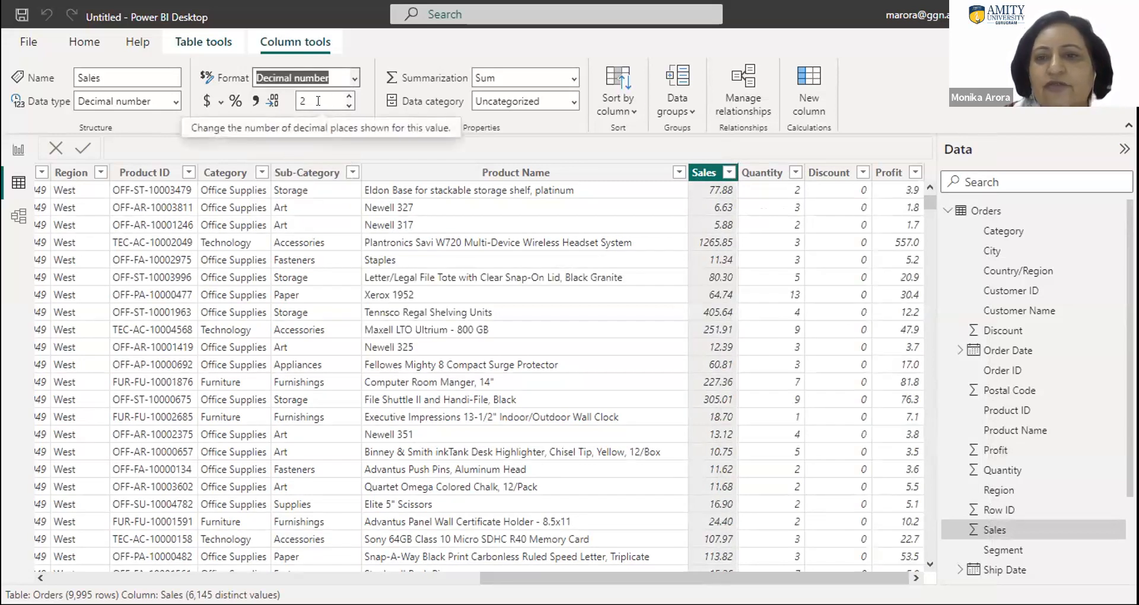
pyautogui.doubleClick(318, 101)
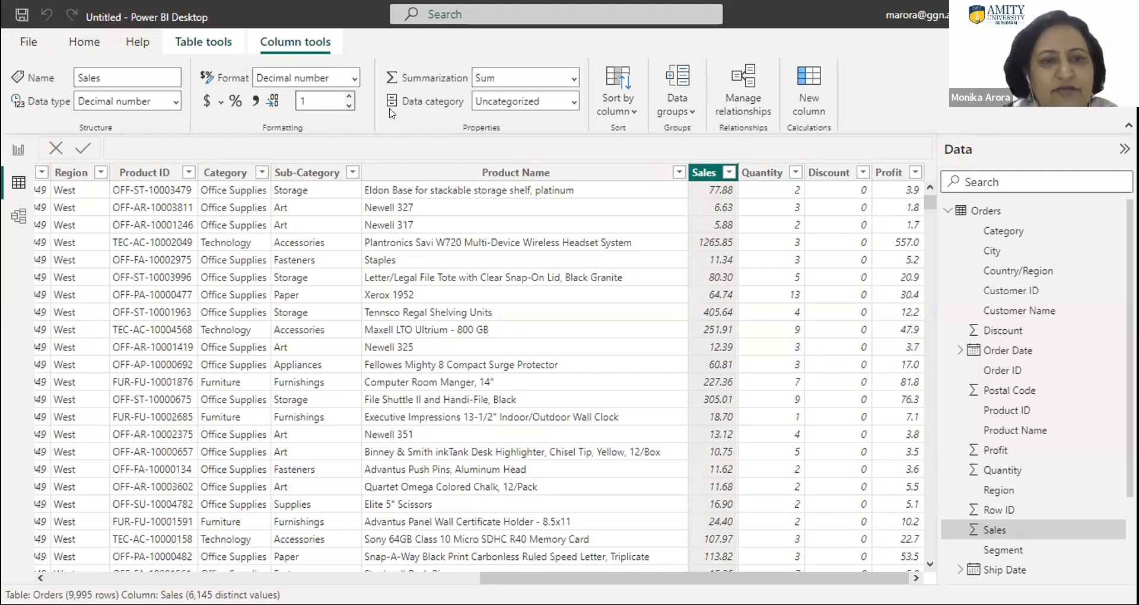
pyautogui.press('Tab')
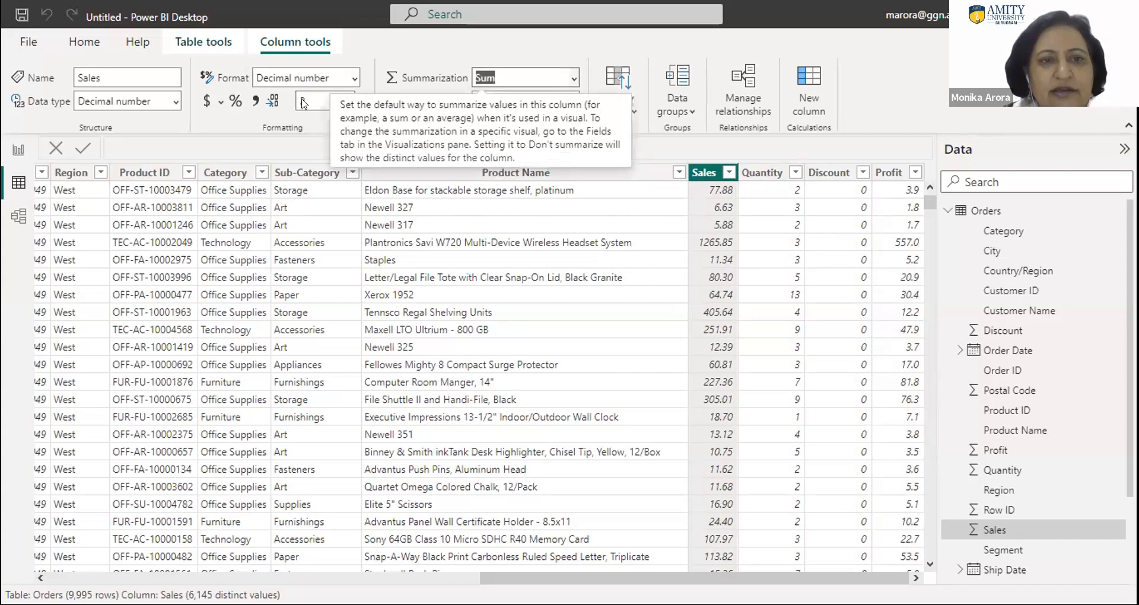
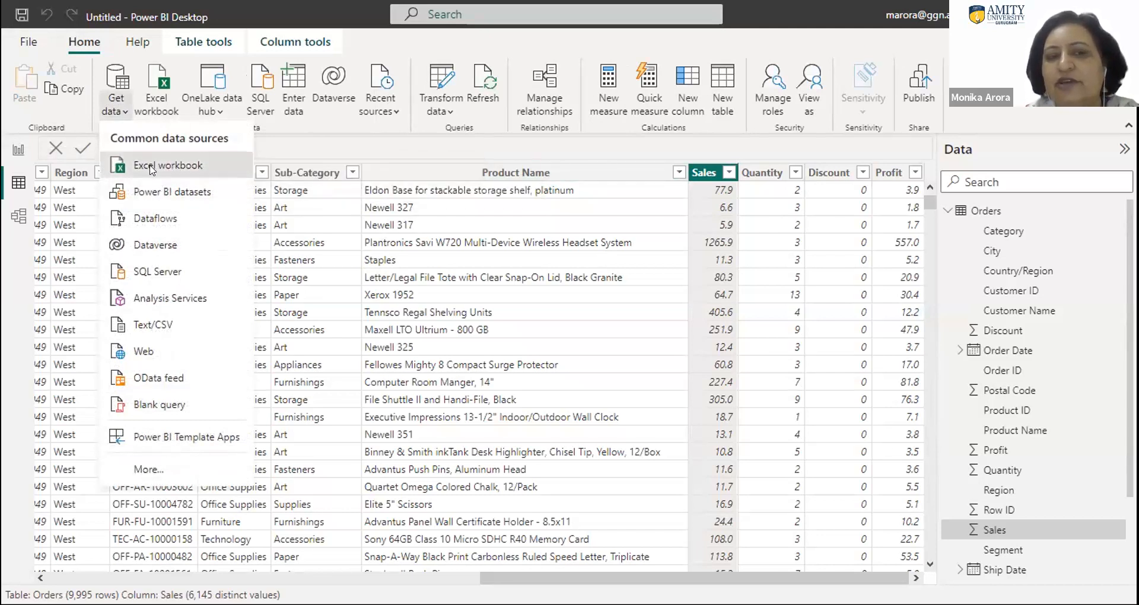
pyautogui.click(150, 169)
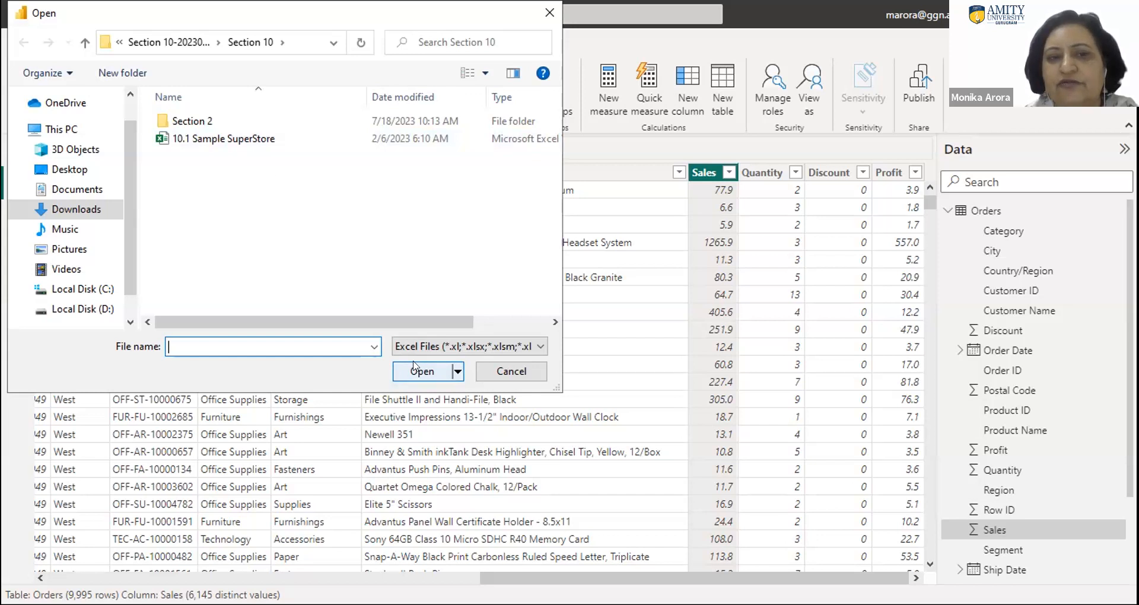
pyautogui.click(233, 139)
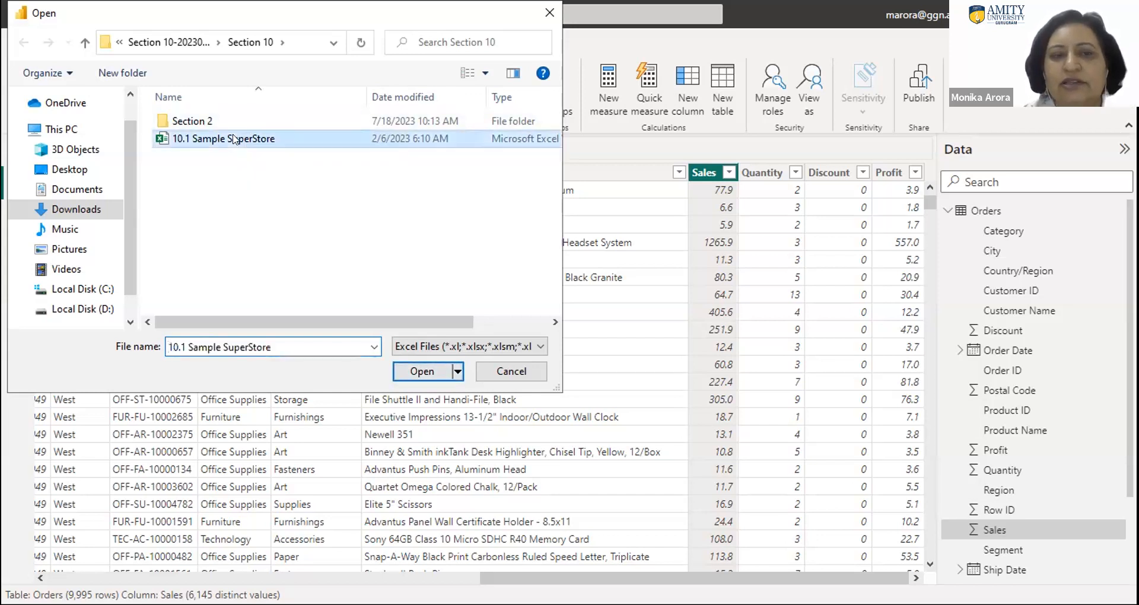
pyautogui.click(420, 373)
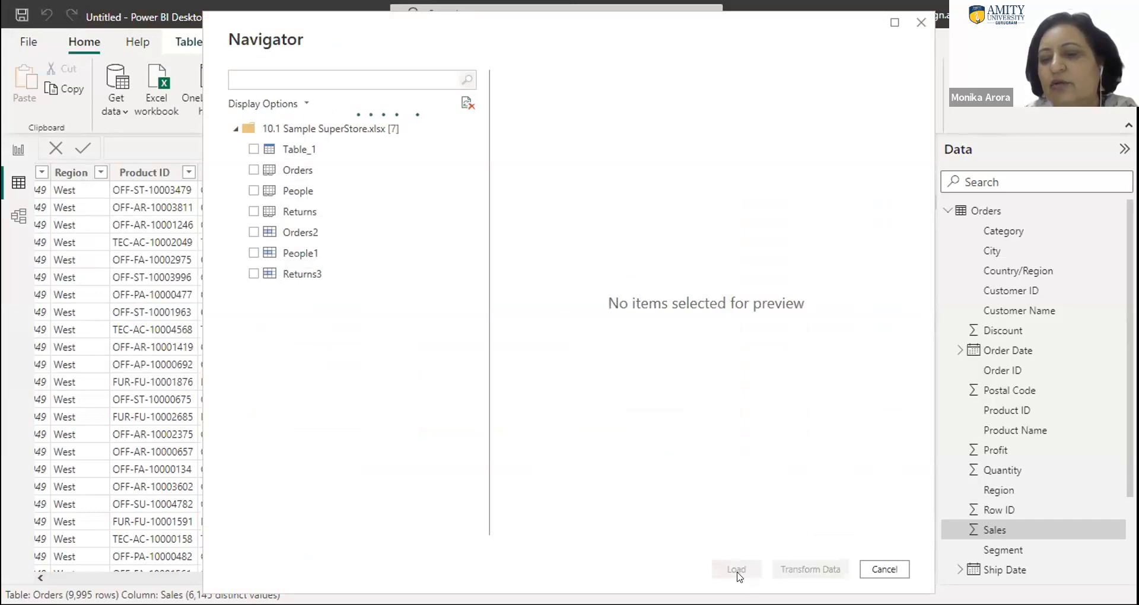
pyautogui.click(252, 170)
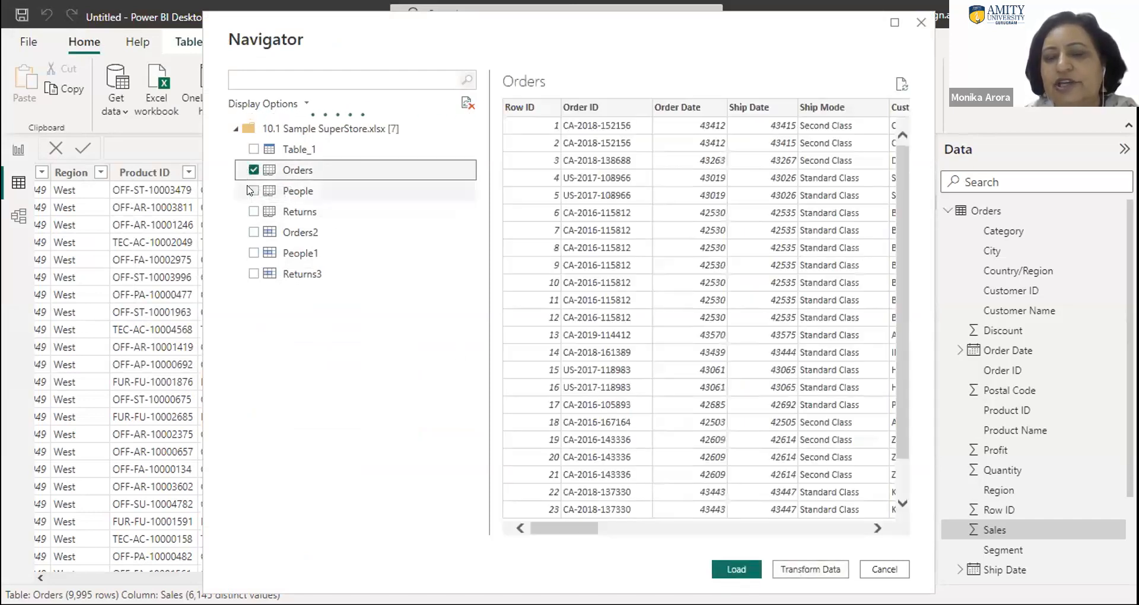
pyautogui.click(253, 191)
pyautogui.click(252, 211)
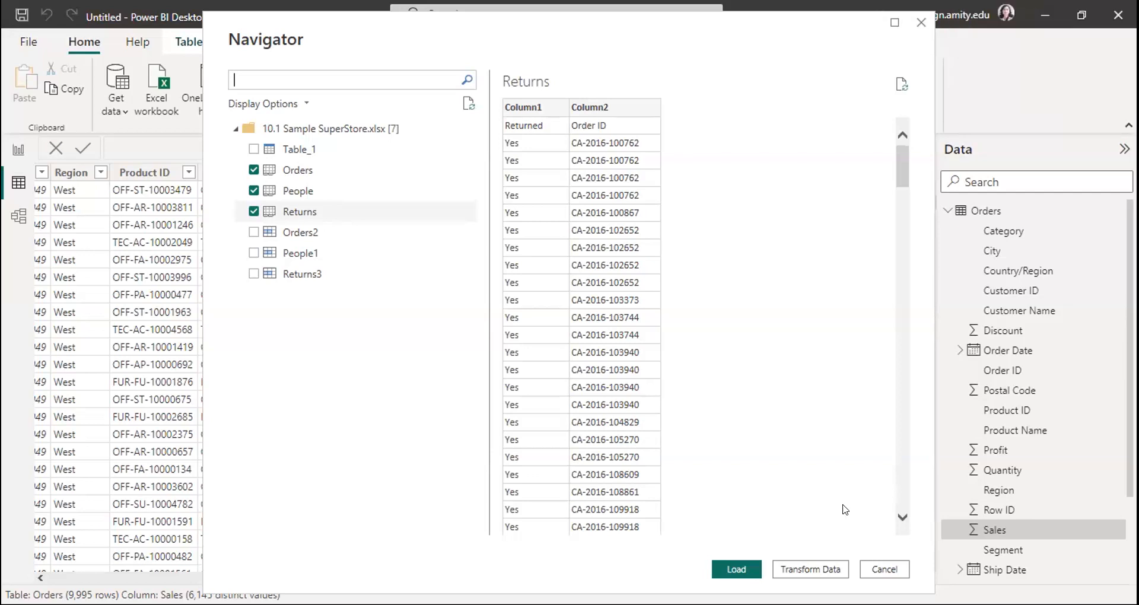
pyautogui.click(881, 568)
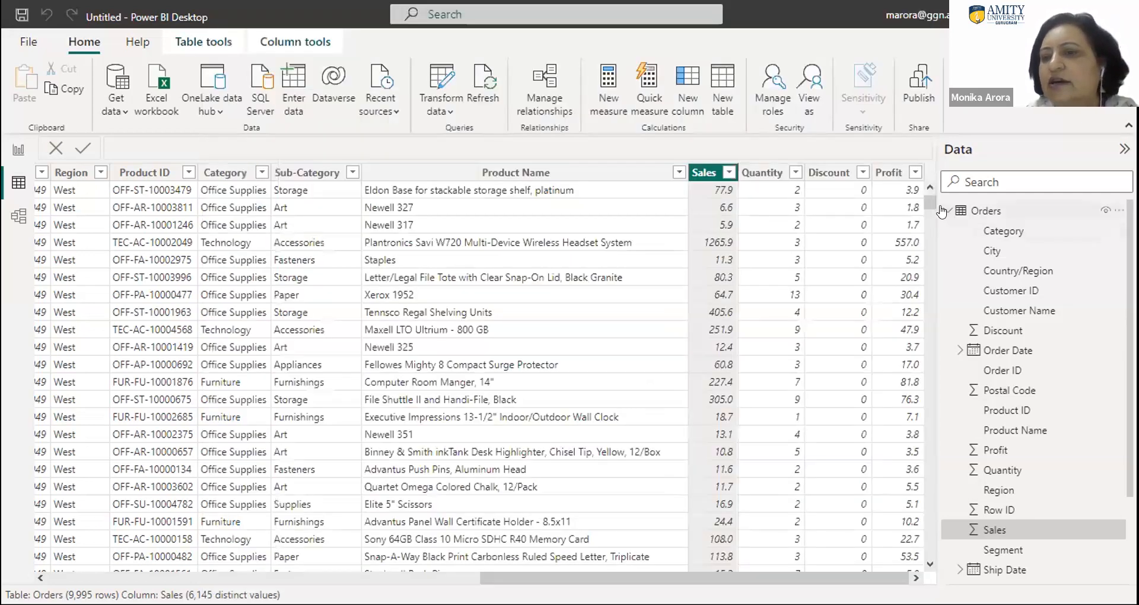
# - Collapse the Orders table and examine the commands available for the Orders and Returns tables
pyautogui.click(942, 211)
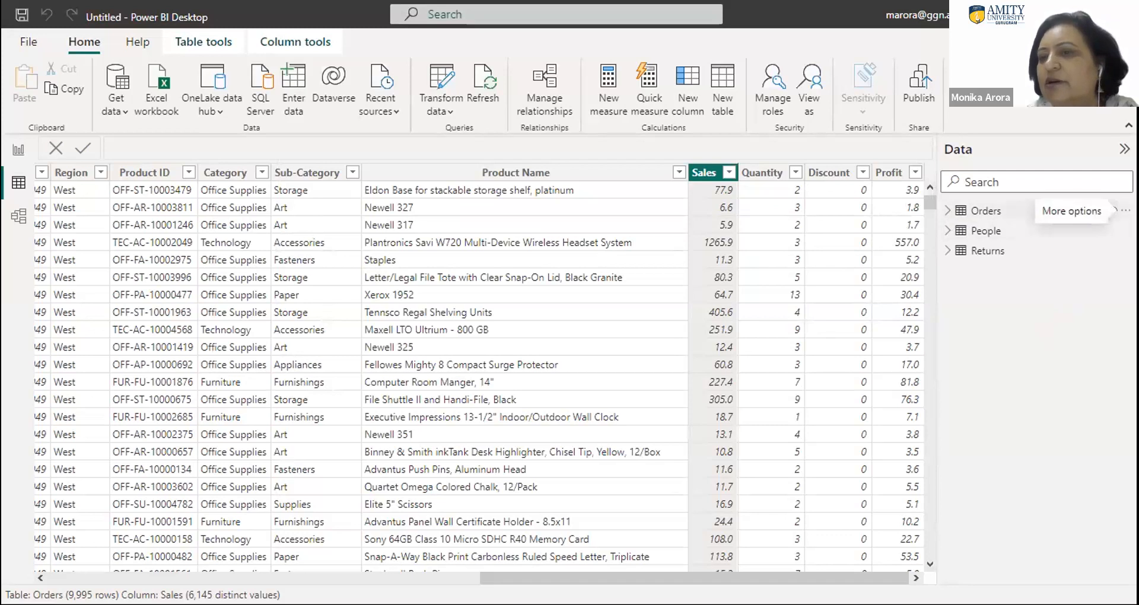
pyautogui.click(1123, 210)
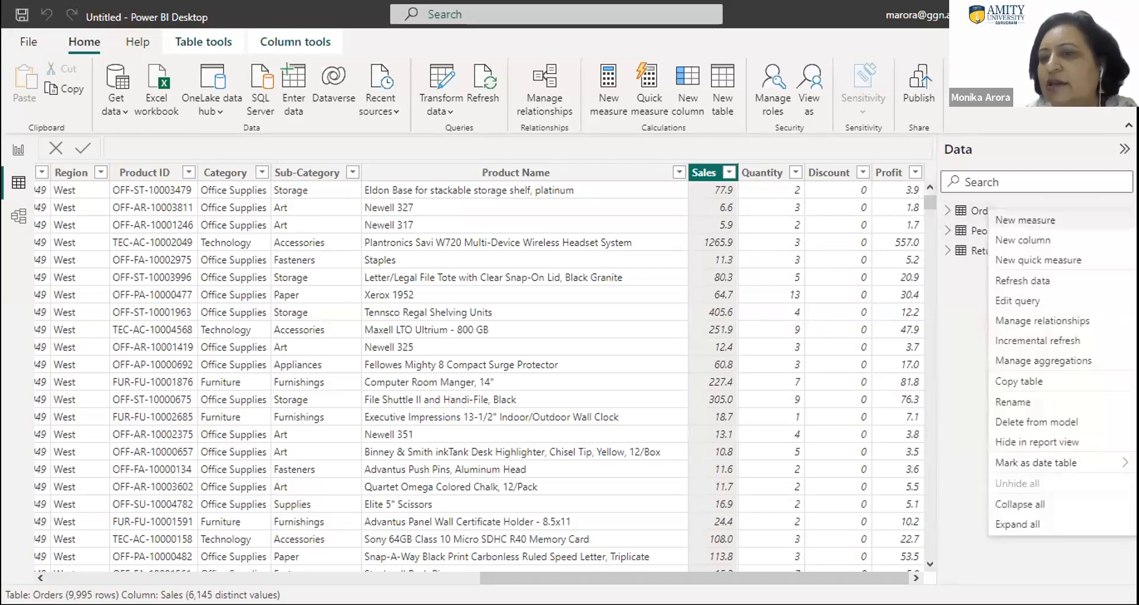
pyautogui.click(937, 395)
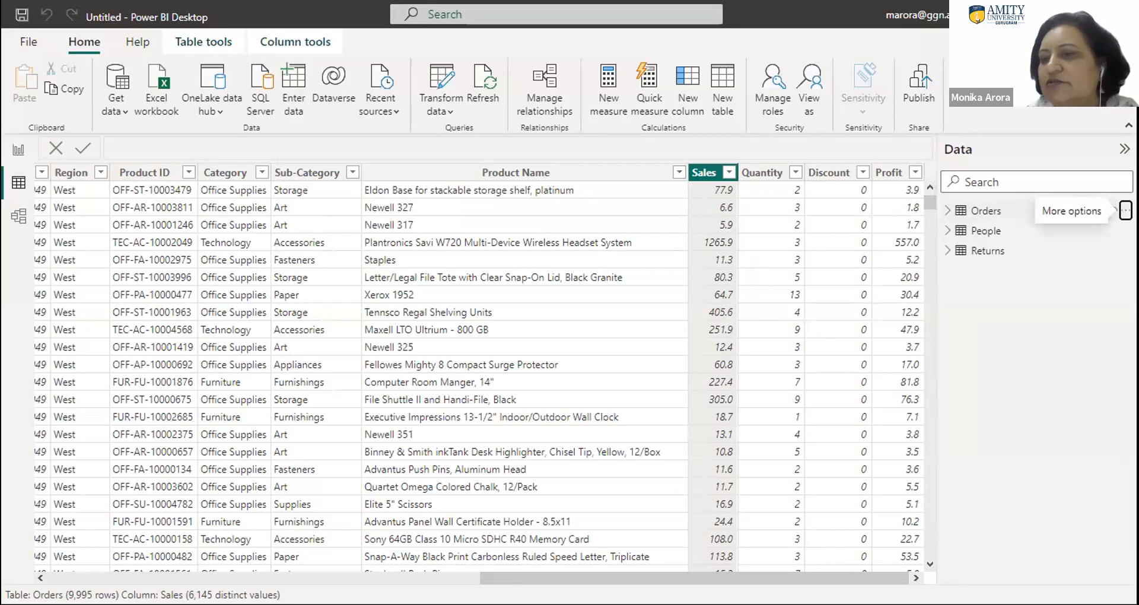
pyautogui.click(1125, 210)
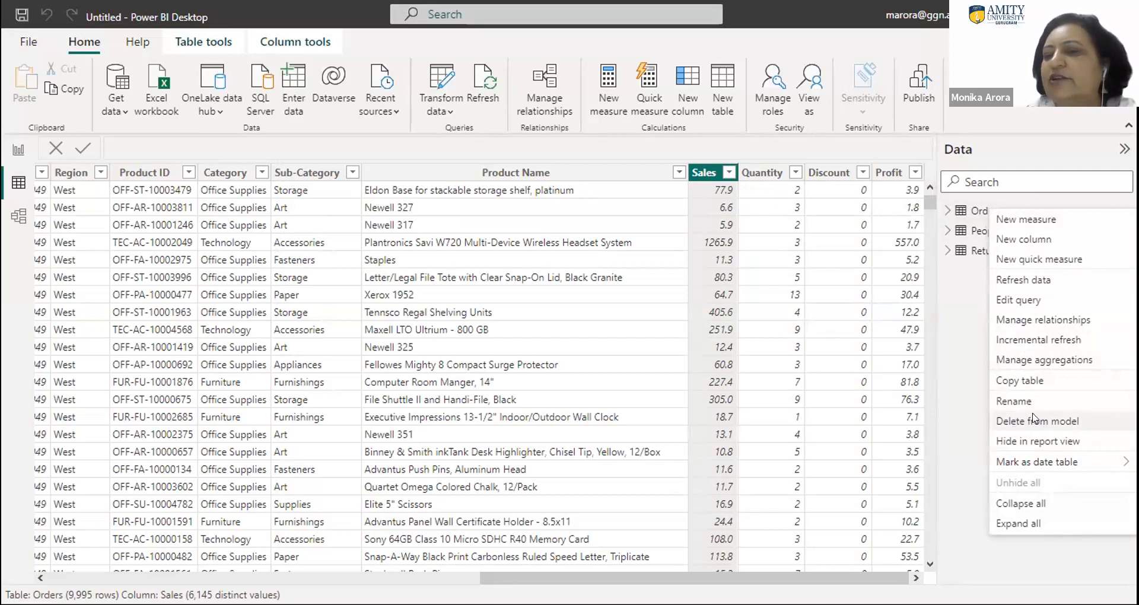
pyautogui.click(961, 421)
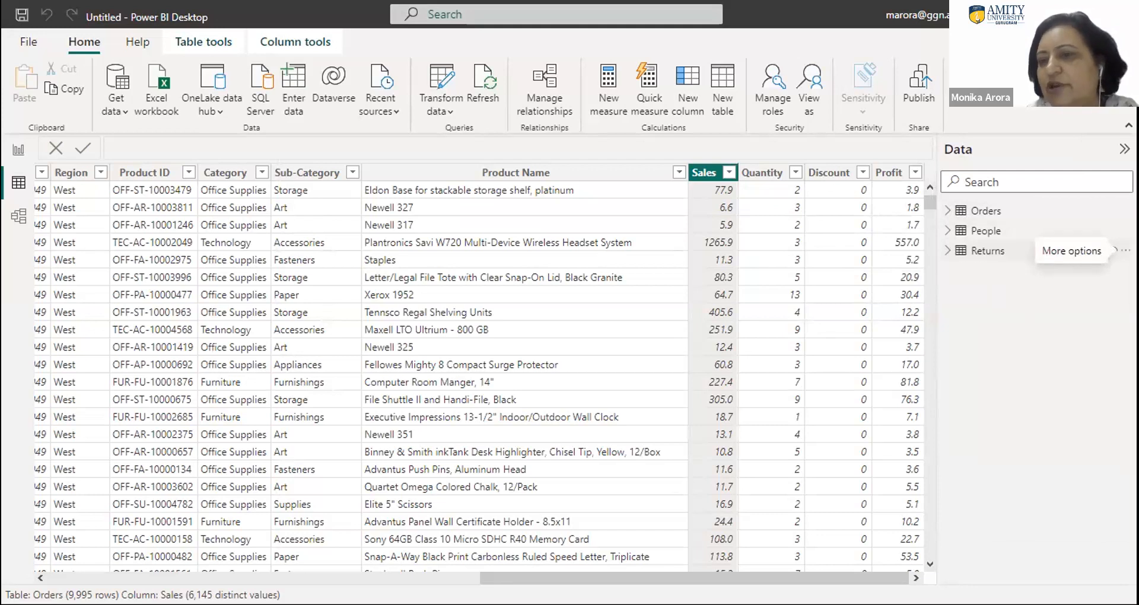
pyautogui.click(1121, 250)
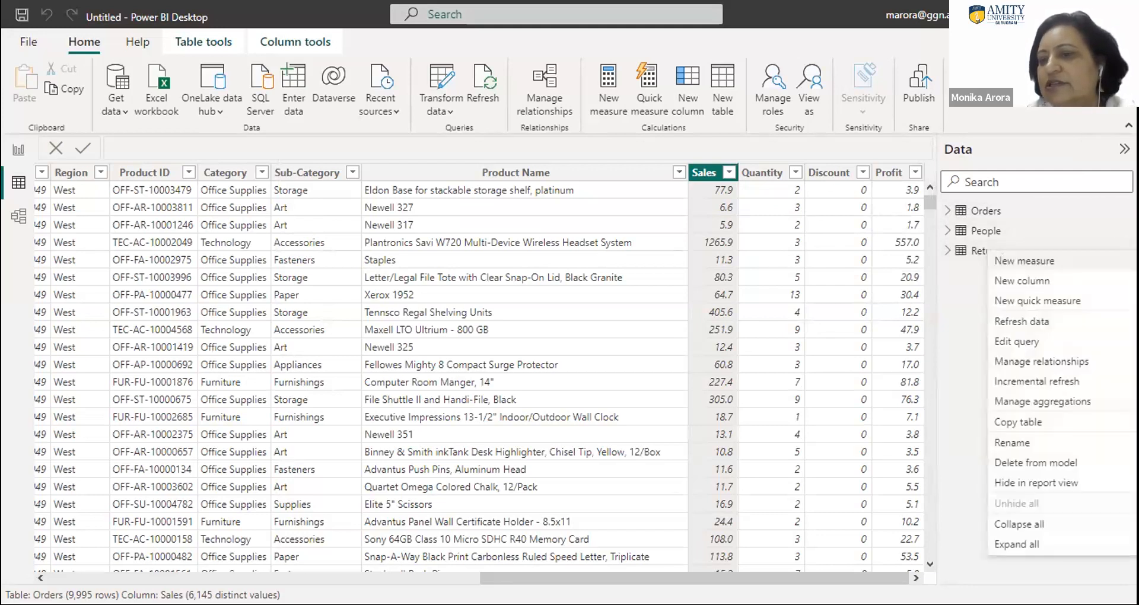
pyautogui.click(951, 285)
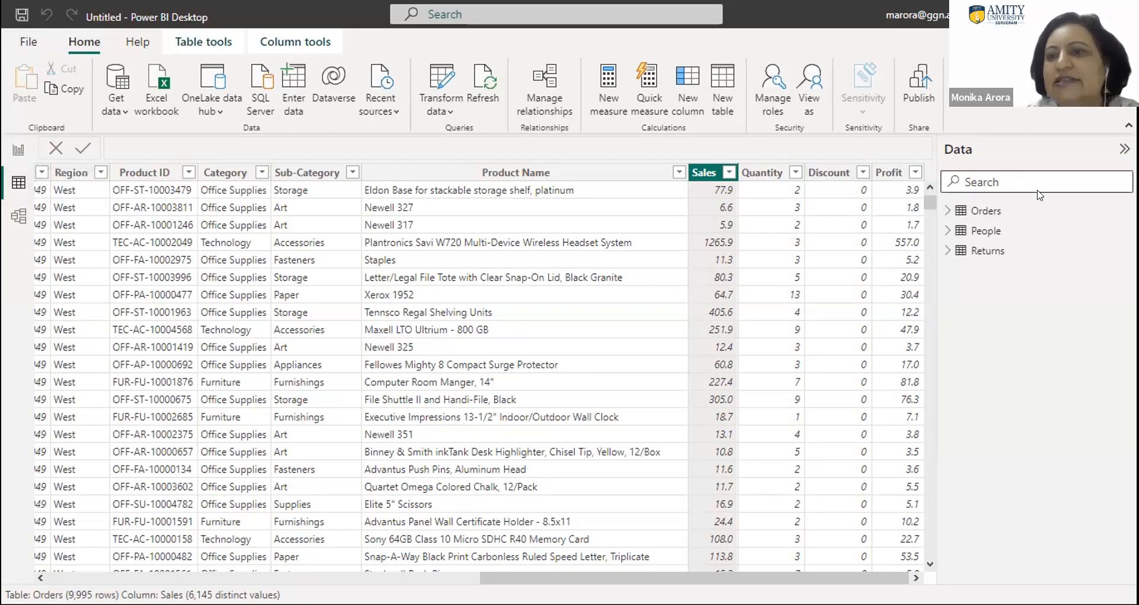
# - Review the field lists of the Orders, Returns and People tables, leaving Returns and People expanded and Orders collapsed
pyautogui.click(948, 213)
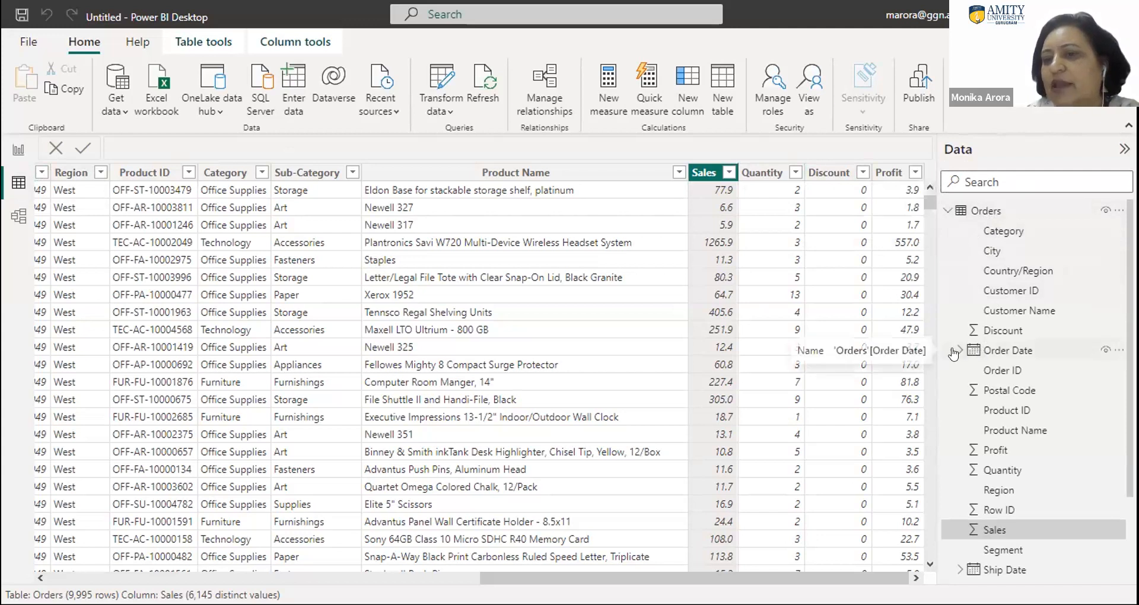
pyautogui.click(947, 211)
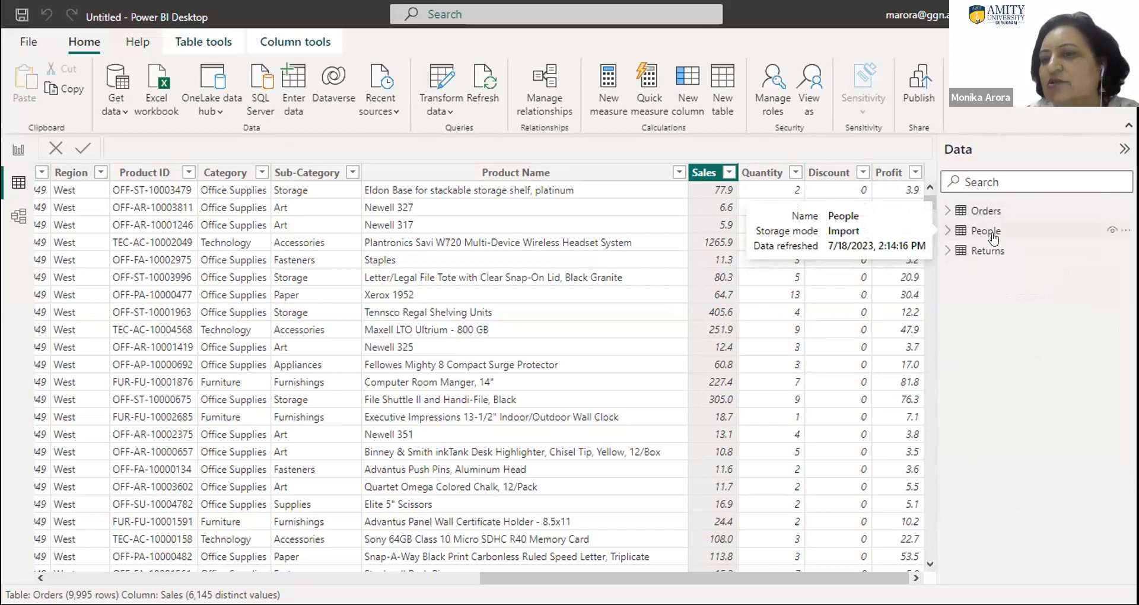
pyautogui.click(947, 251)
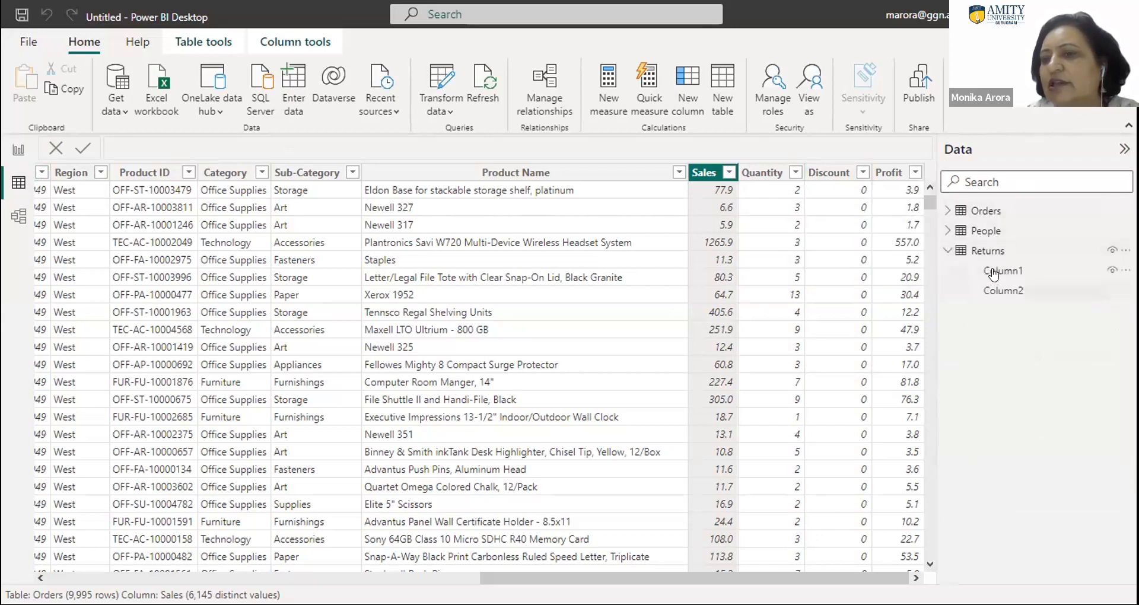
pyautogui.click(946, 232)
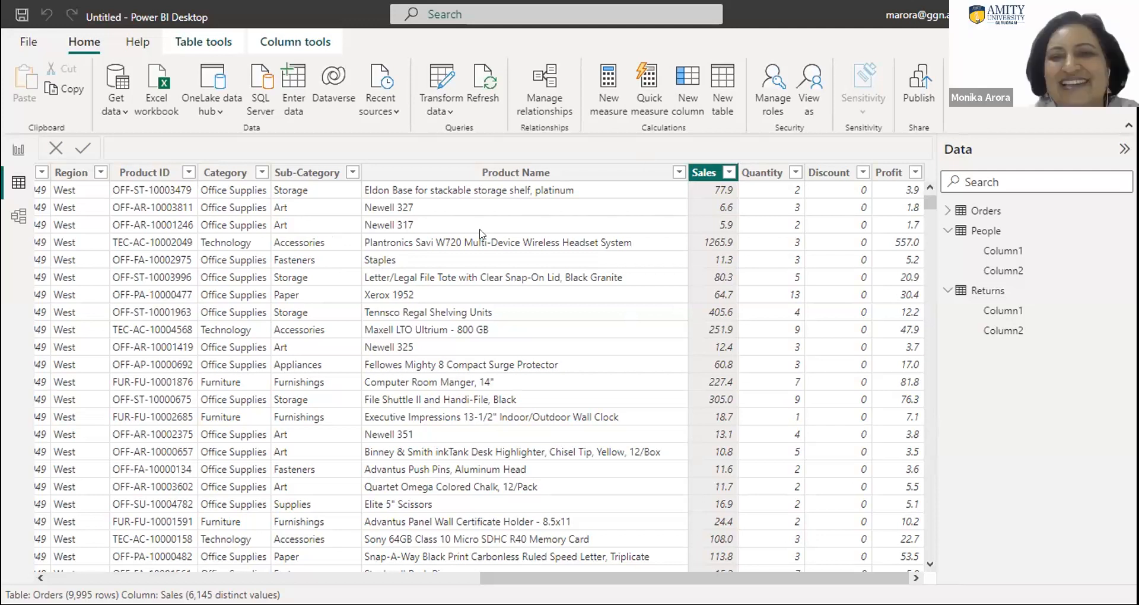
# - Format the Sales column as Decimal number with 2 decimal places
pyautogui.click(724, 172)
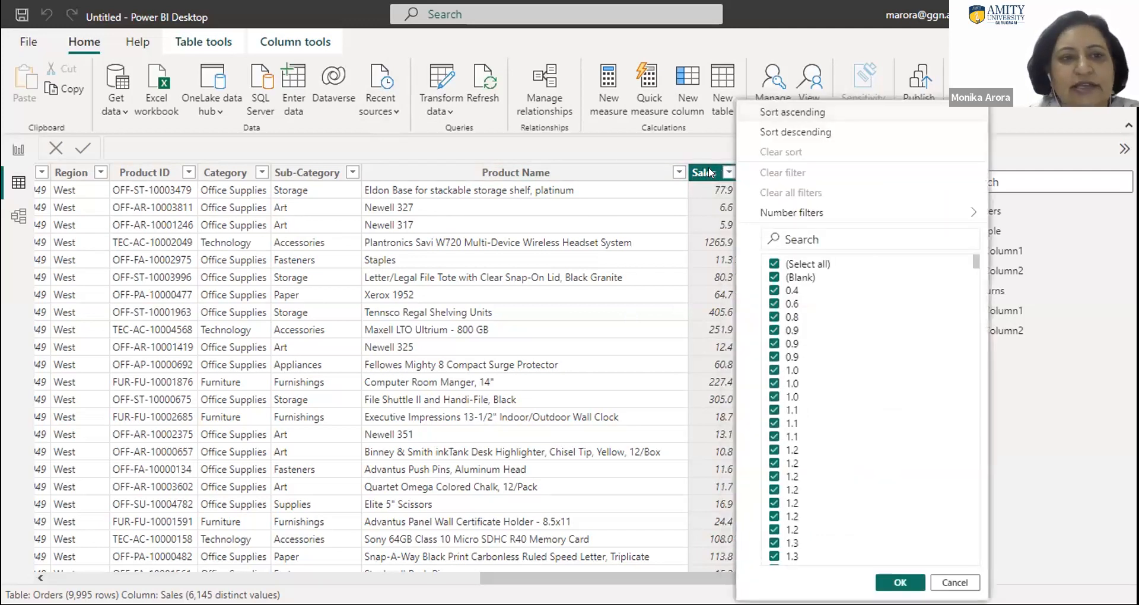
pyautogui.click(711, 173)
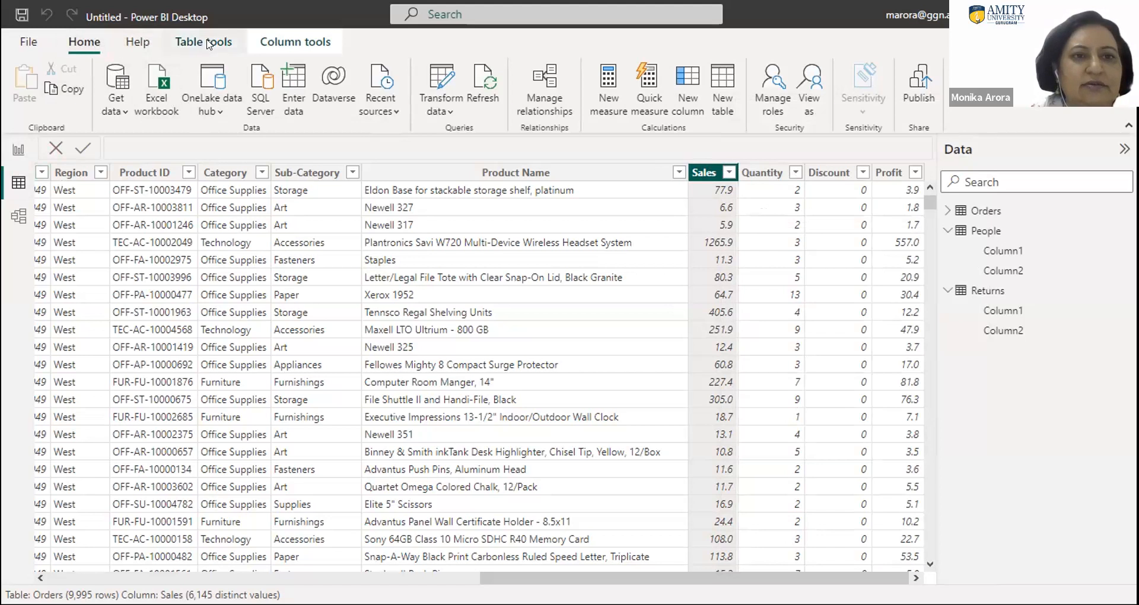
pyautogui.click(287, 50)
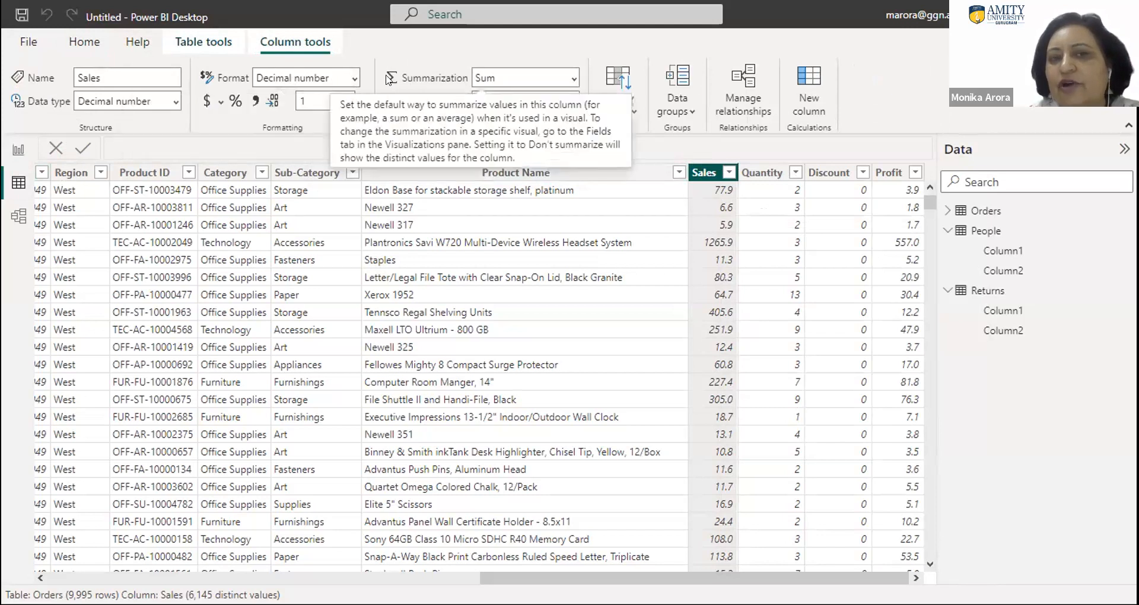
pyautogui.click(355, 80)
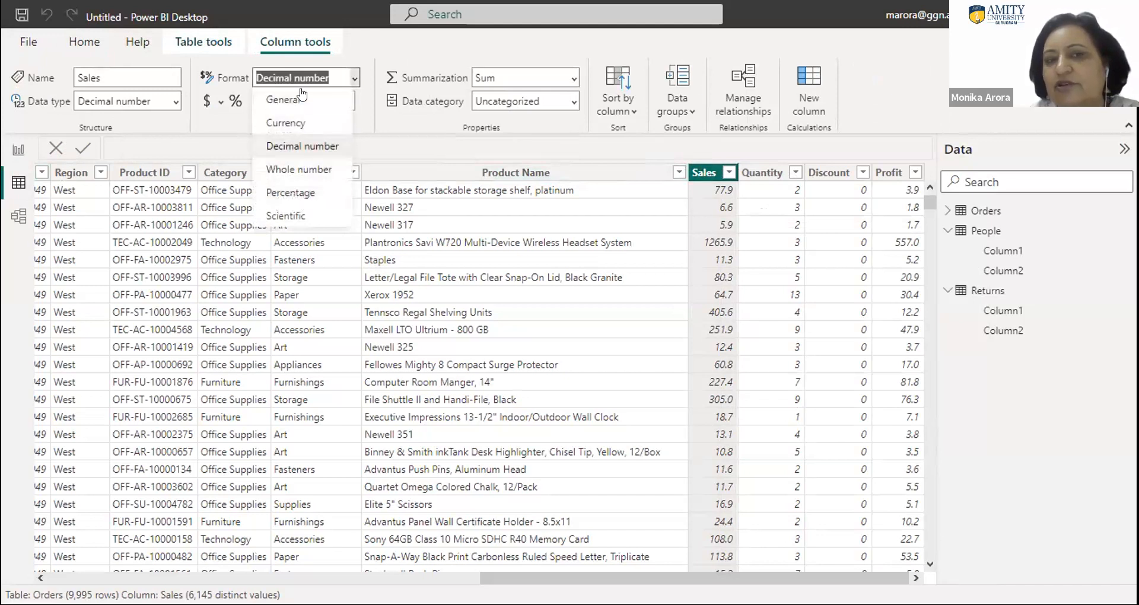
pyautogui.click(289, 152)
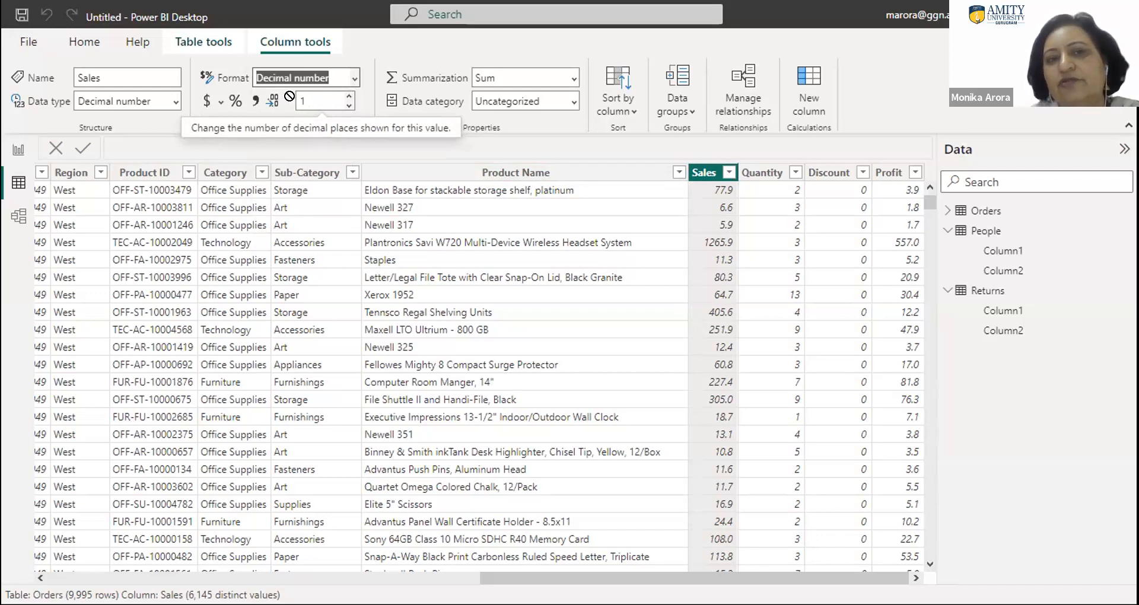
pyautogui.moveTo(289, 96); pyautogui.dragTo(313, 125)
pyautogui.write('2')
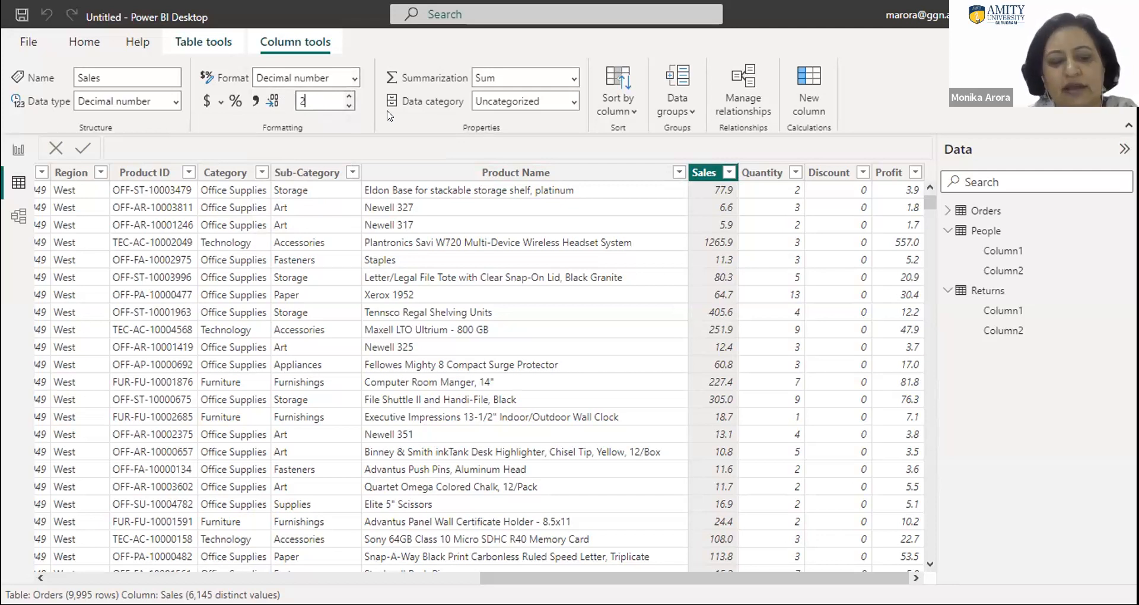
pyautogui.press('Tab')
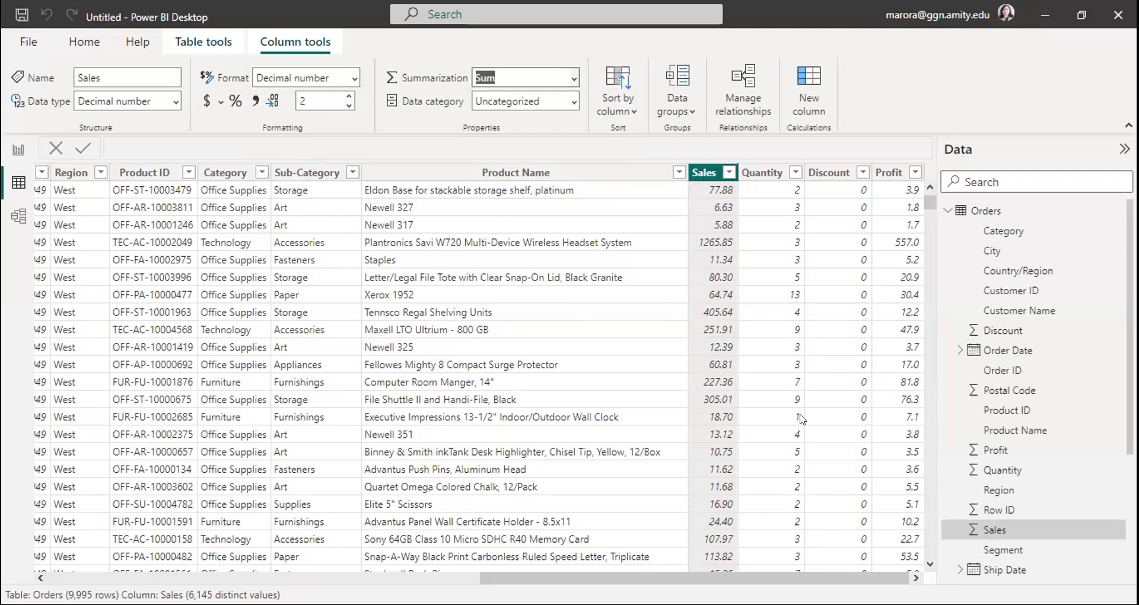
# - Set the Profit column's number of decimal places to 2
pyautogui.moveTo(750, 574); pyautogui.dragTo(837, 559)
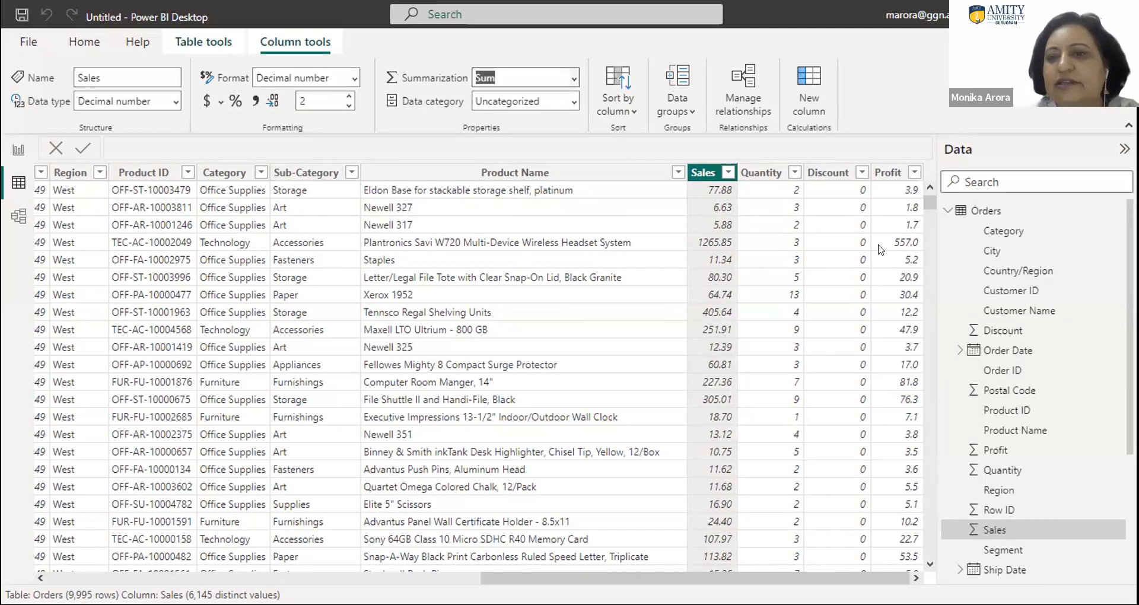
pyautogui.click(886, 172)
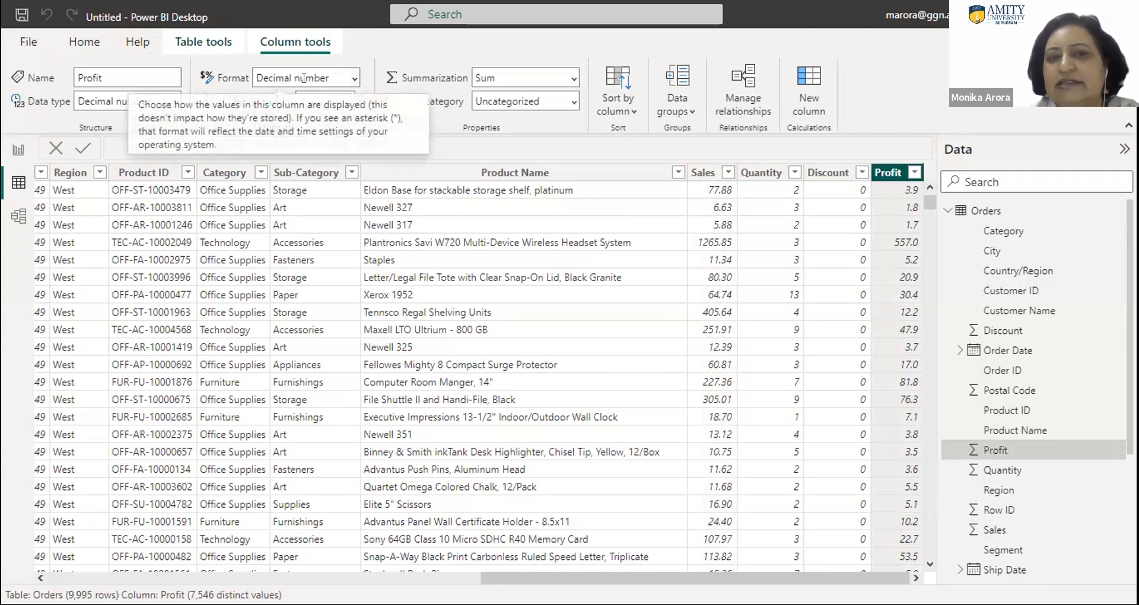
pyautogui.click(318, 100)
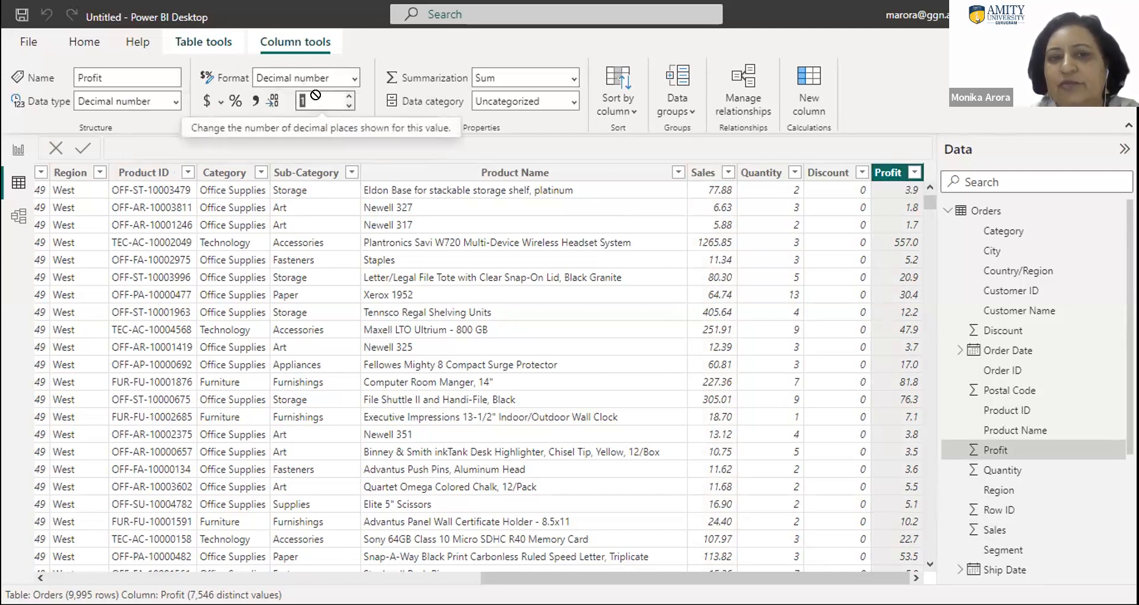
pyautogui.write('2')
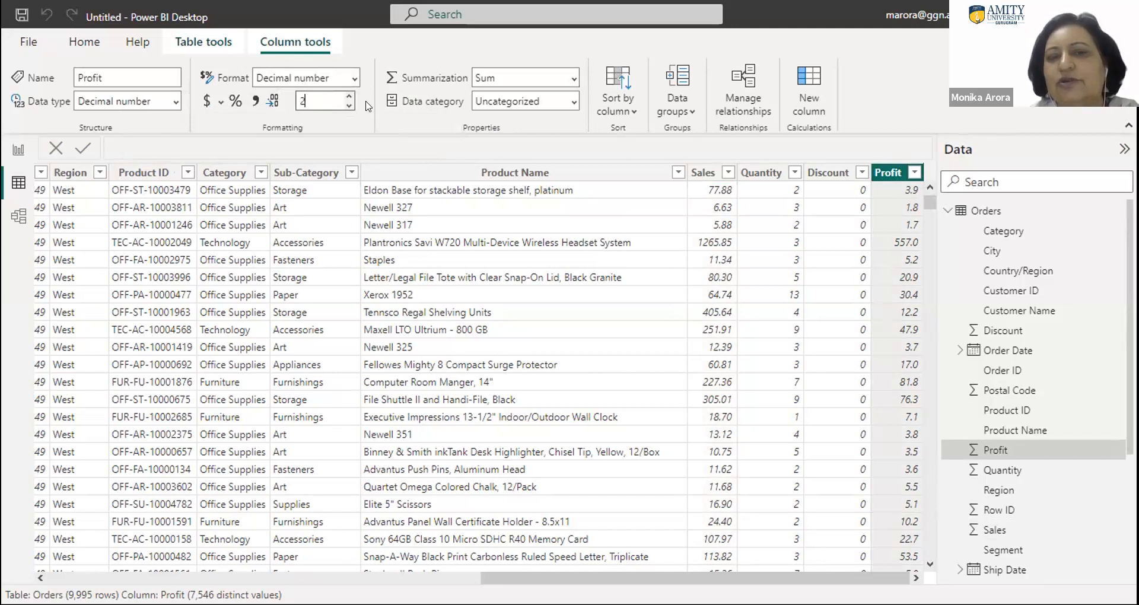
pyautogui.click(404, 146)
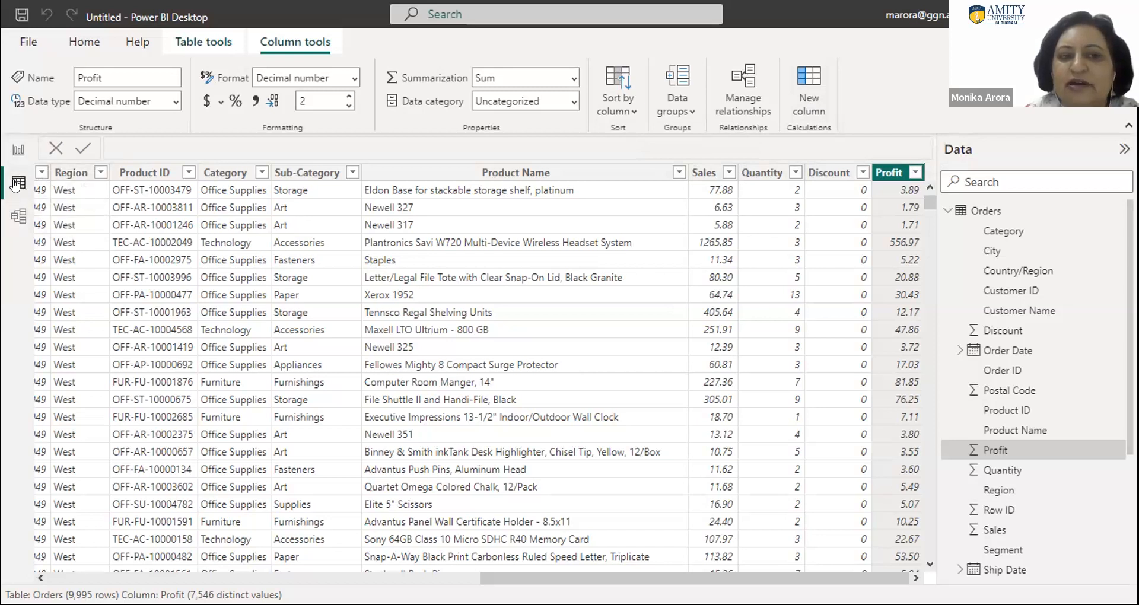
# - In the model diagram, collapse the properties and line up the People and Returns tables beside Orders, and return to the table data
pyautogui.click(19, 218)
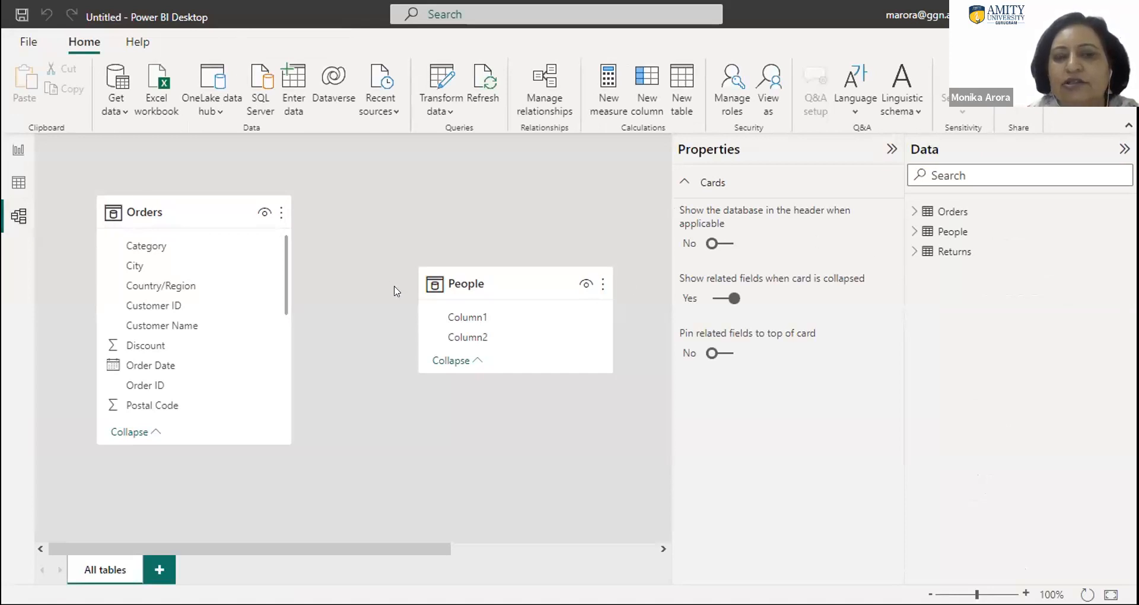
pyautogui.moveTo(155, 211)
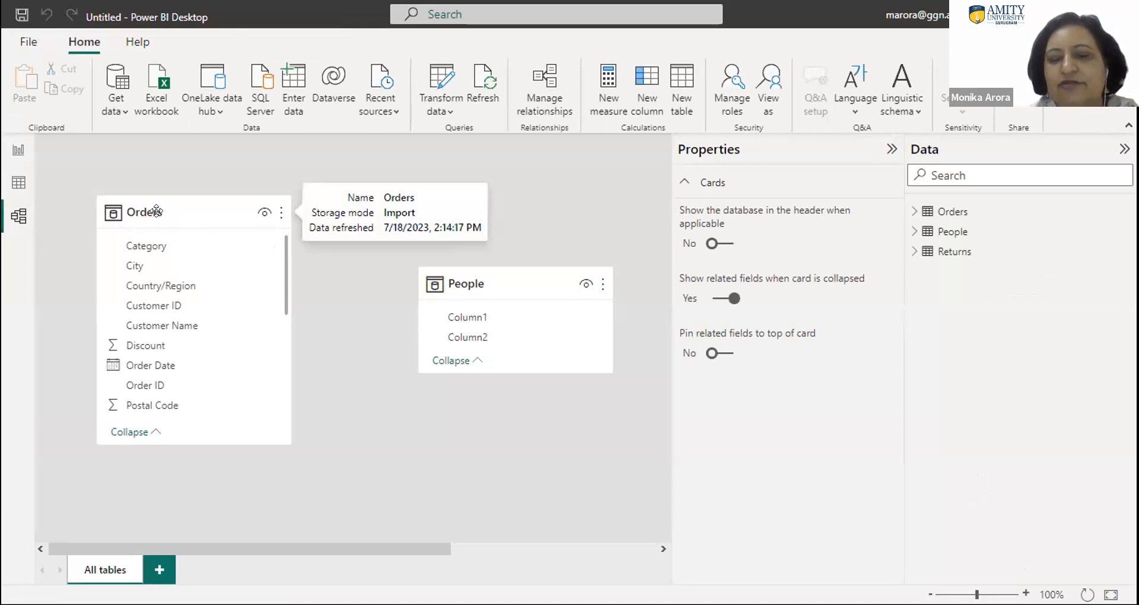
pyautogui.click(889, 149)
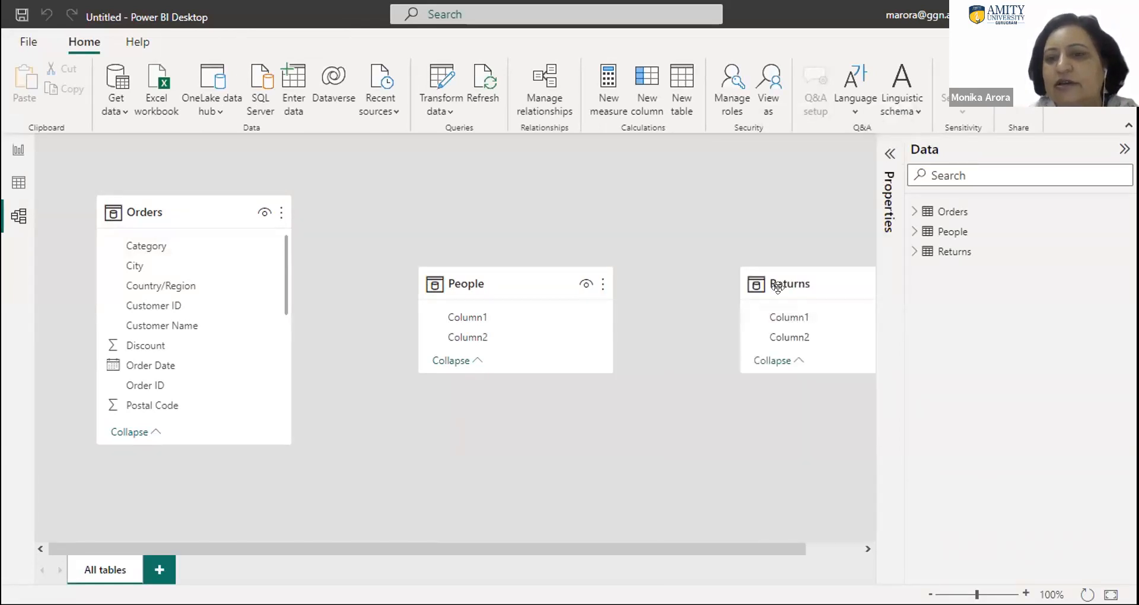
pyautogui.moveTo(791, 279); pyautogui.dragTo(690, 205)
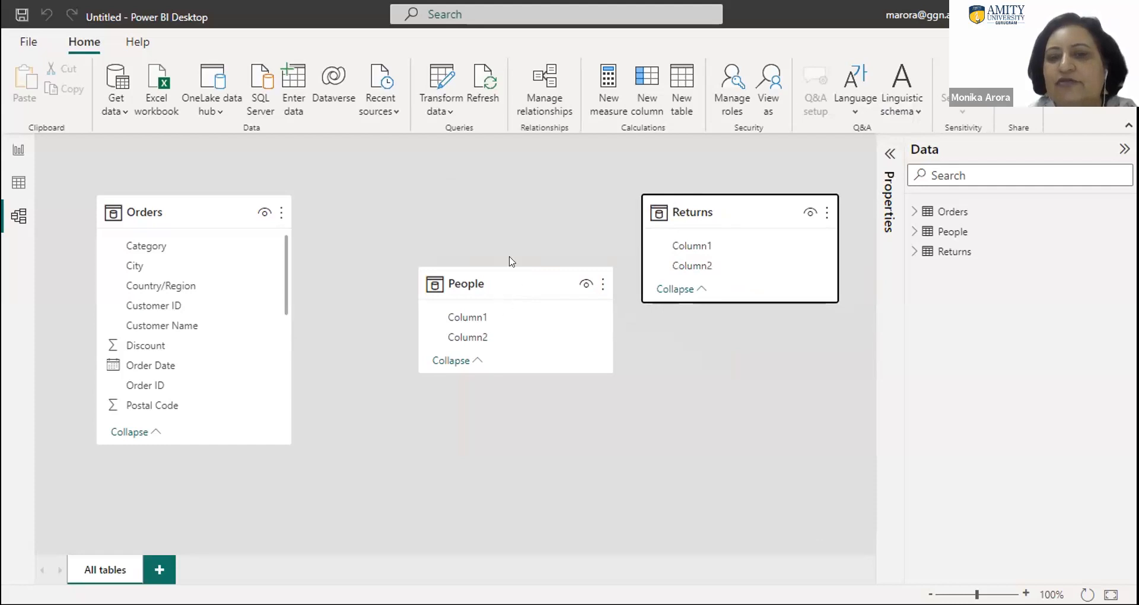
pyautogui.moveTo(493, 275); pyautogui.dragTo(476, 200)
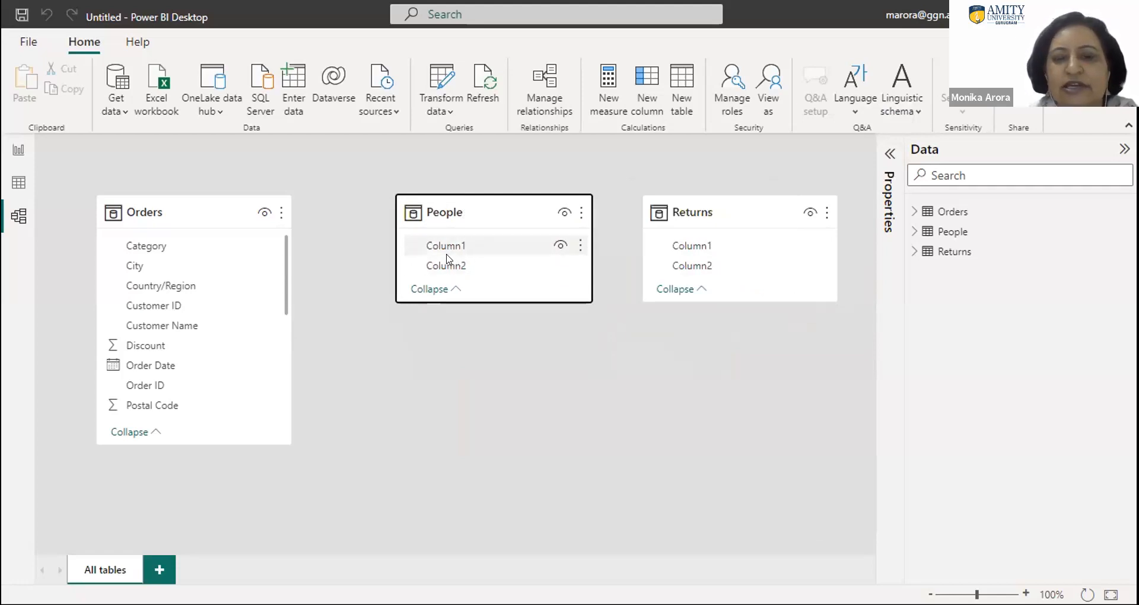
pyautogui.click(19, 183)
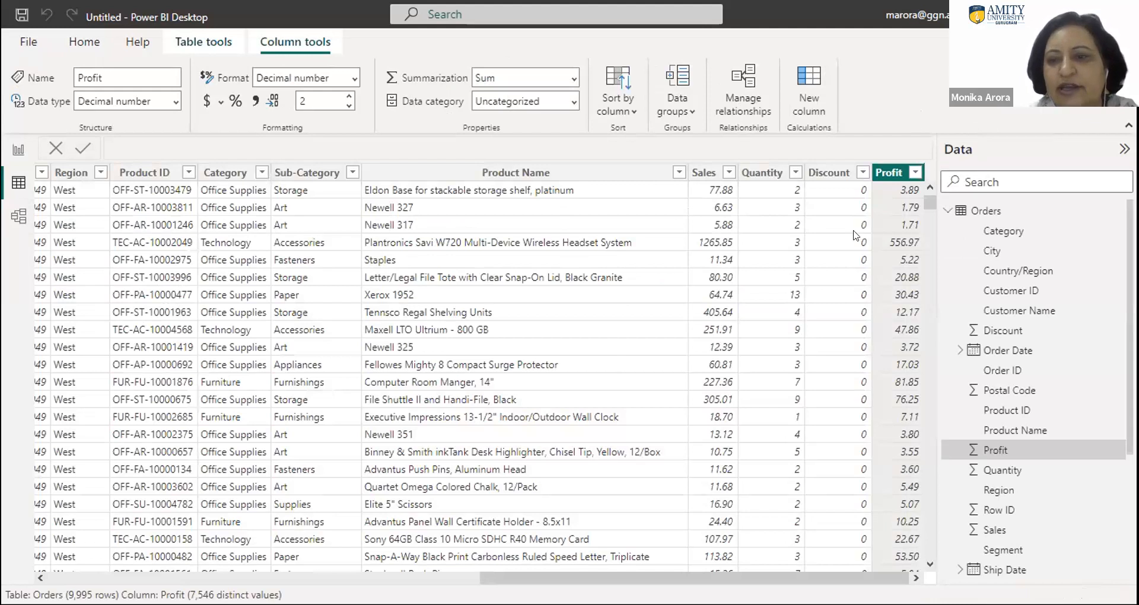
# - Collapse the Orders field list and examine the data rows and column headings of the People and Returns tables
pyautogui.click(947, 212)
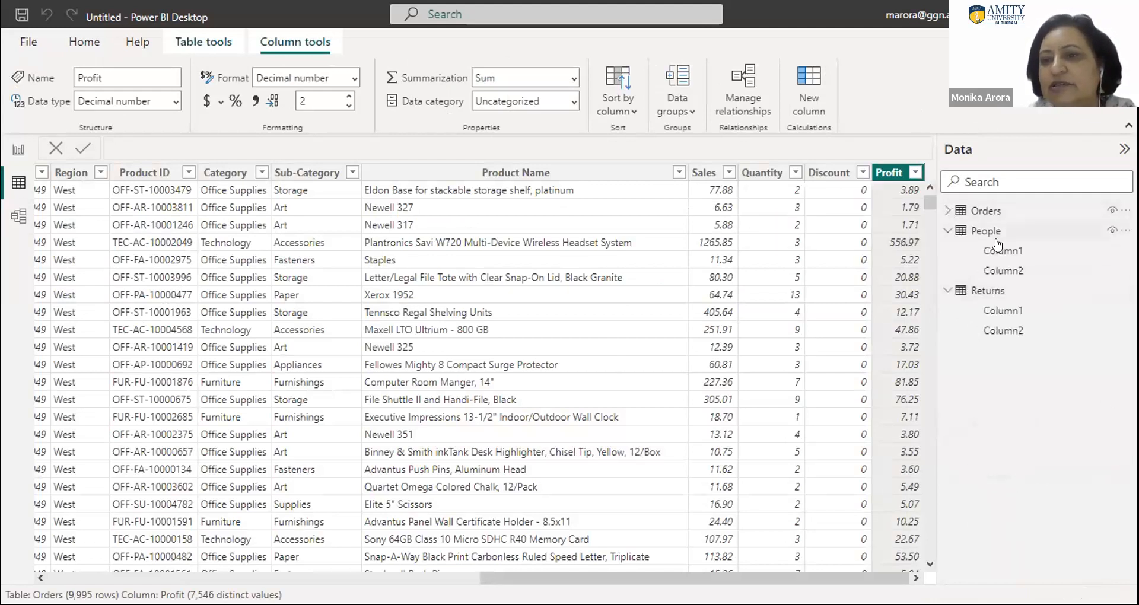
pyautogui.click(962, 235)
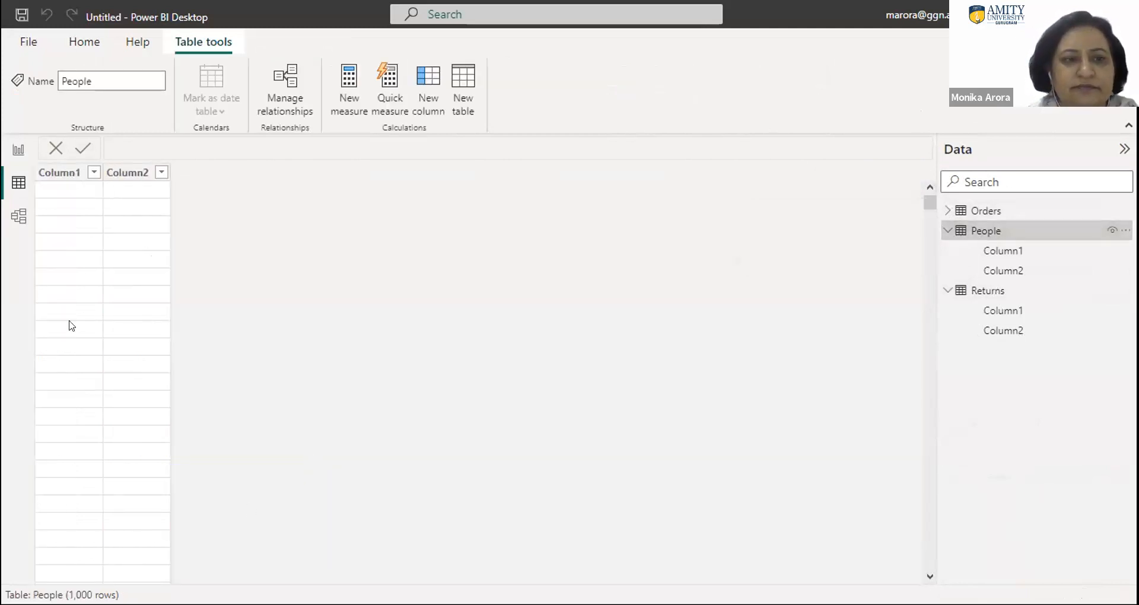
pyautogui.click(55, 193)
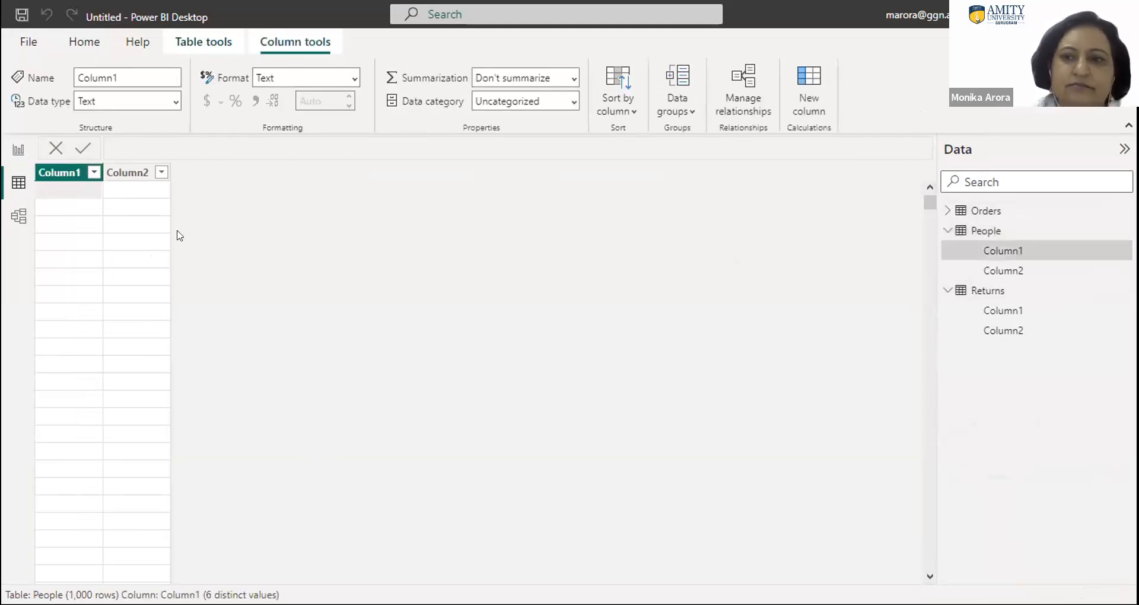
pyautogui.click(976, 232)
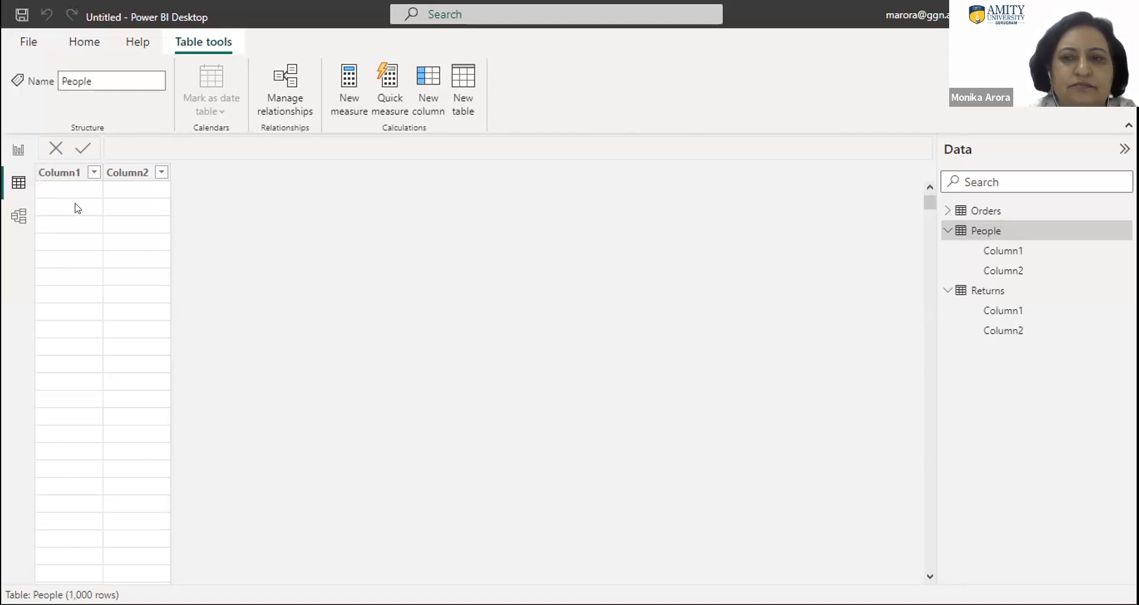
pyautogui.click(985, 289)
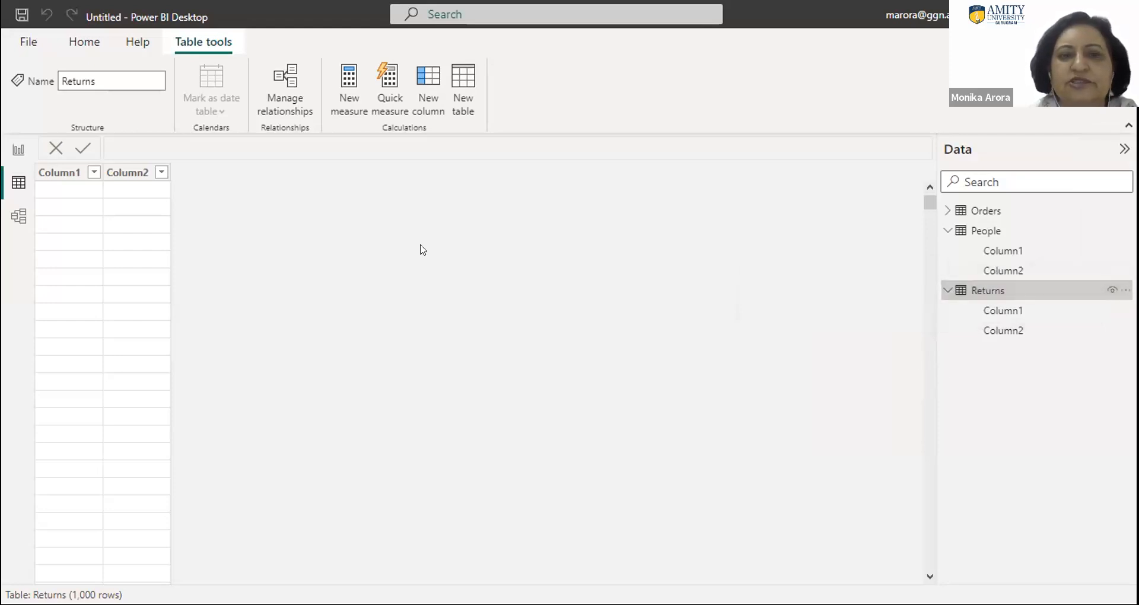
pyautogui.click(967, 231)
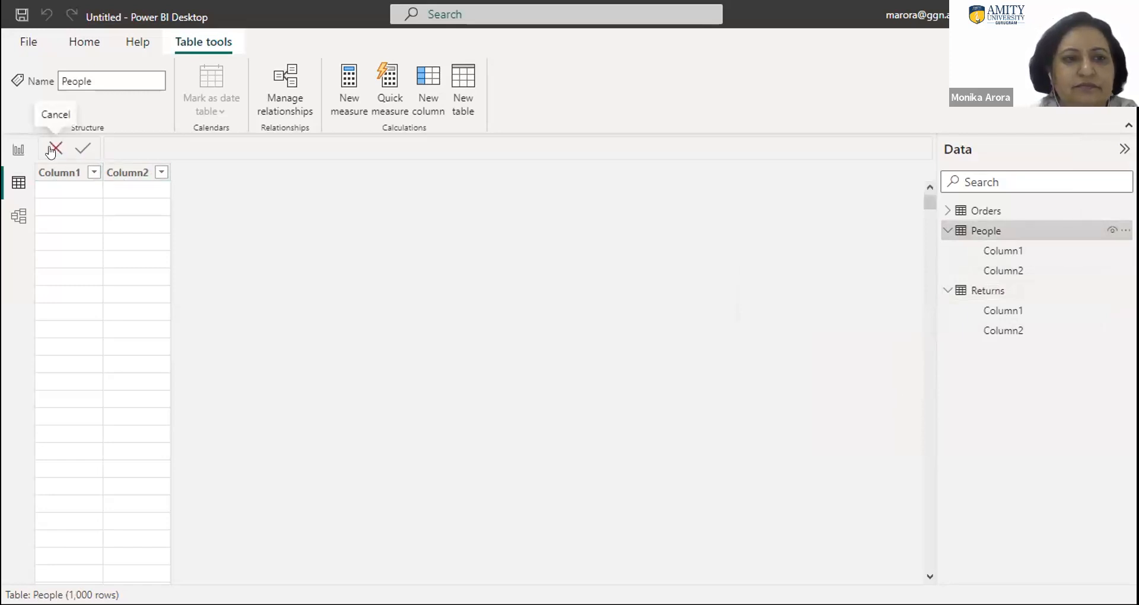
pyautogui.click(54, 173)
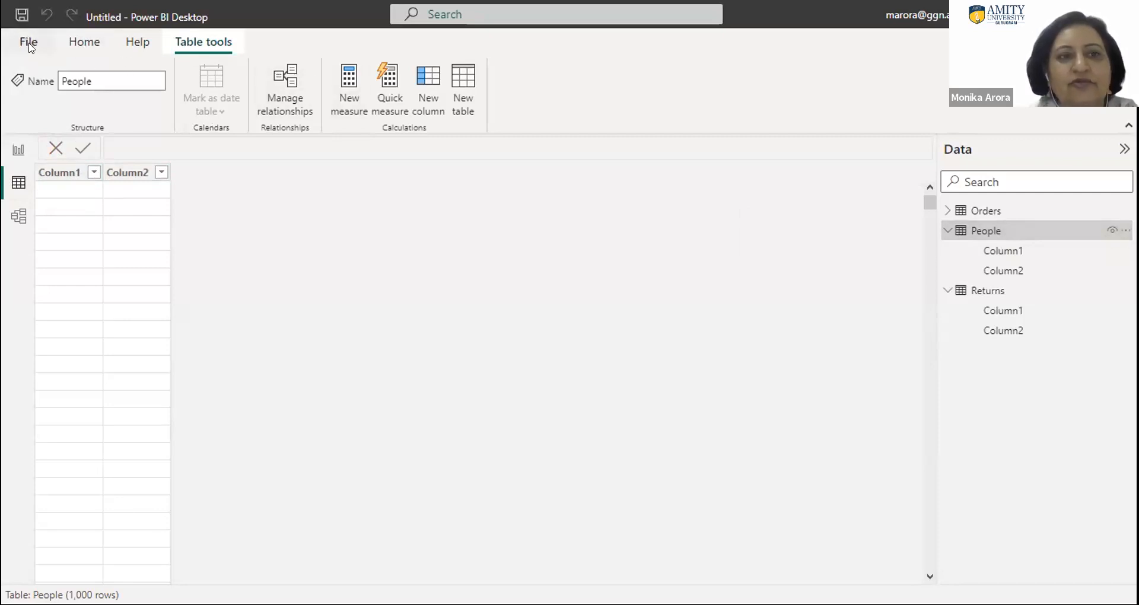
# - In the model diagram, look over the Orders fields and the available options for Column1 of Returns
pyautogui.click(83, 46)
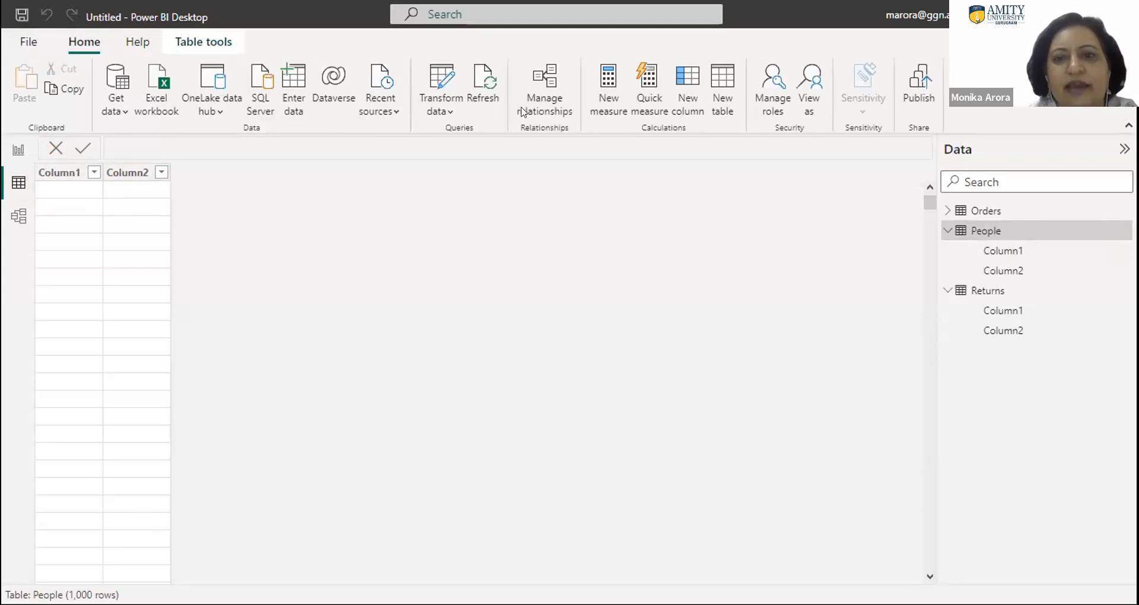
pyautogui.click(16, 218)
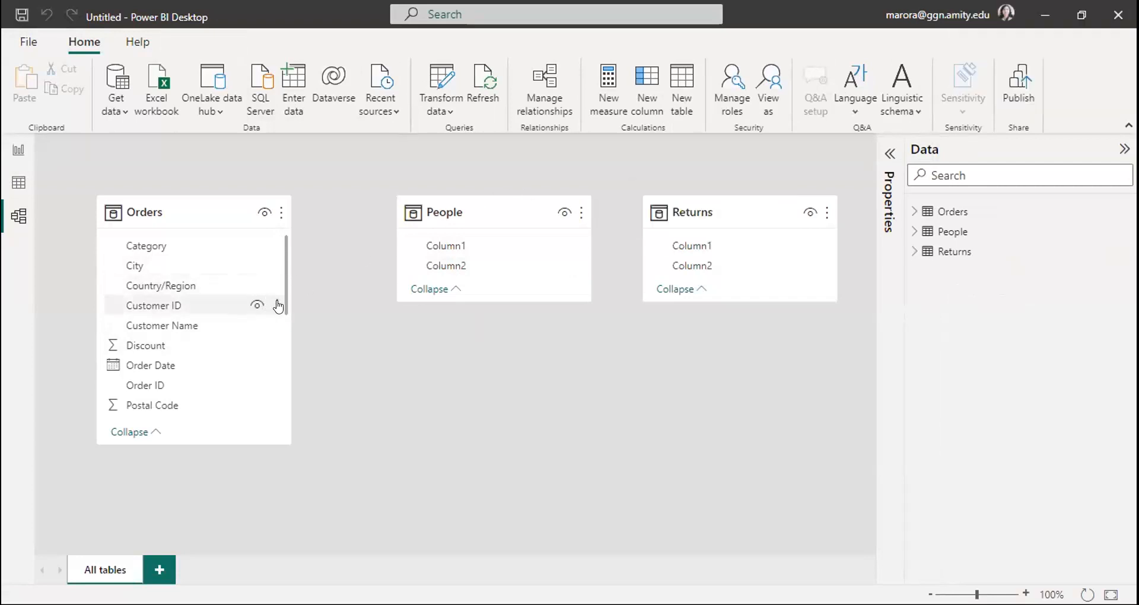
pyautogui.moveTo(283, 304); pyautogui.dragTo(284, 314)
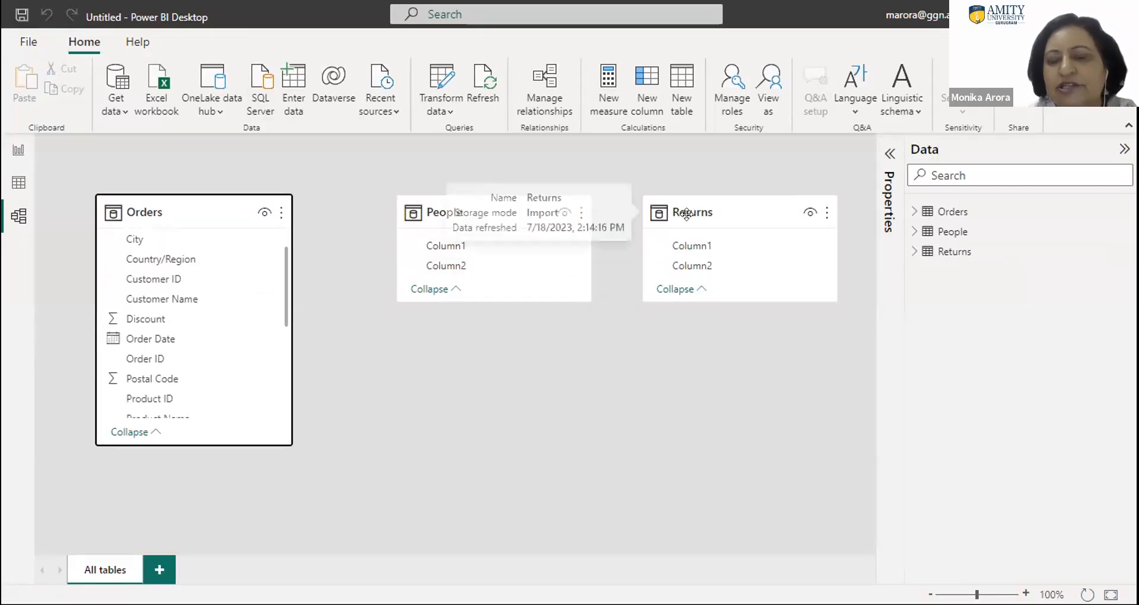
pyautogui.click(824, 245)
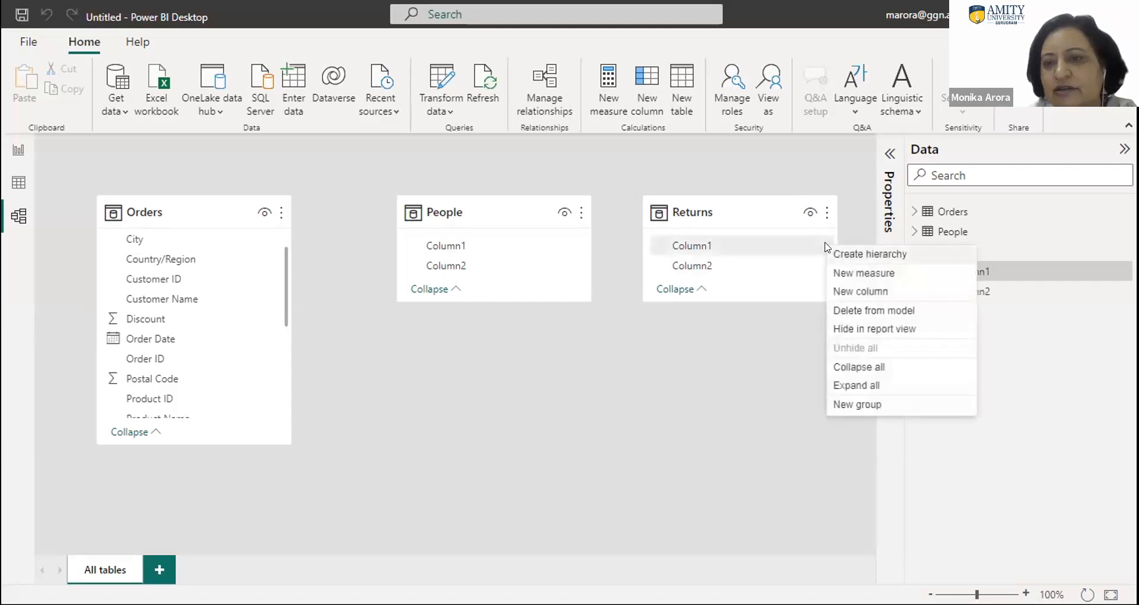
pyautogui.click(602, 457)
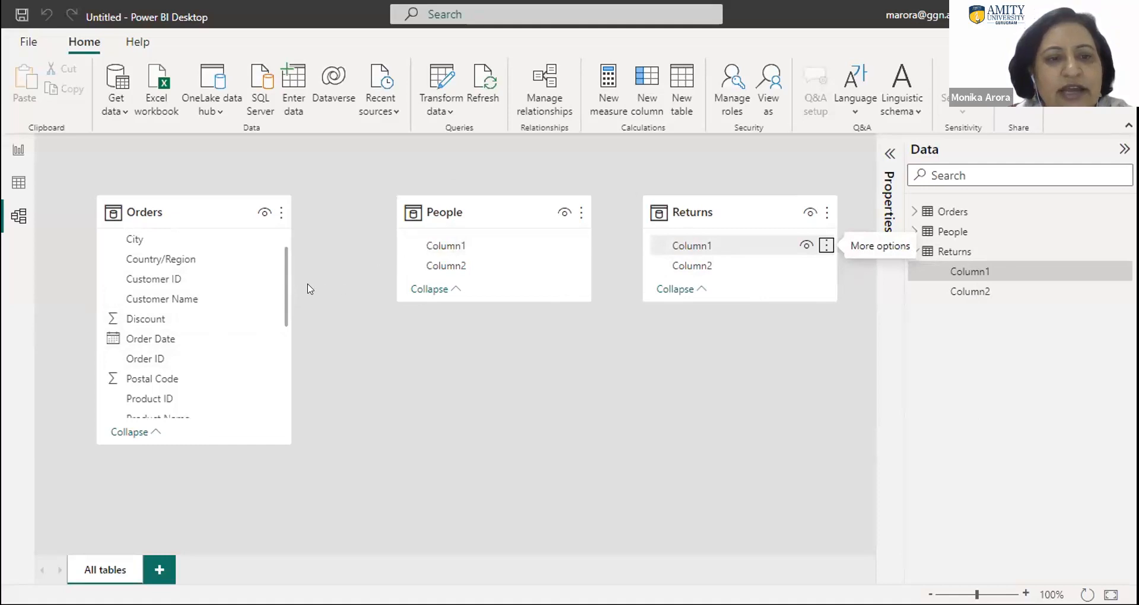
# - Try to create a relationship between Customer ID in Orders and Column1 in People
pyautogui.moveTo(275, 279); pyautogui.dragTo(458, 248)
pyautogui.scroll(1, 220, 320)
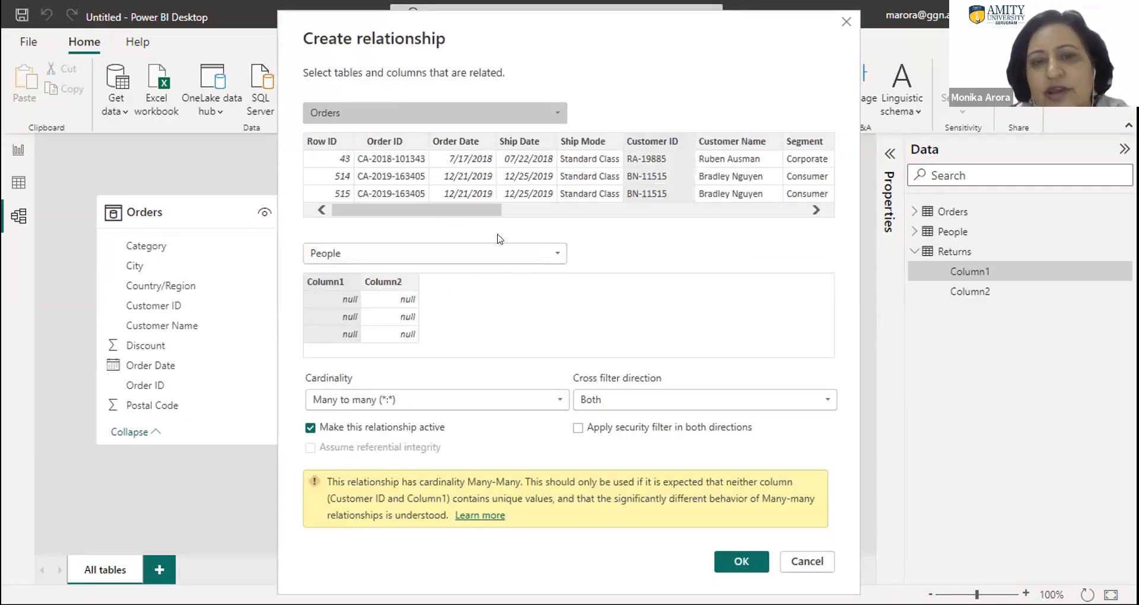
pyautogui.moveTo(462, 210); pyautogui.dragTo(538, 208)
pyautogui.moveTo(629, 211); pyautogui.dragTo(490, 211)
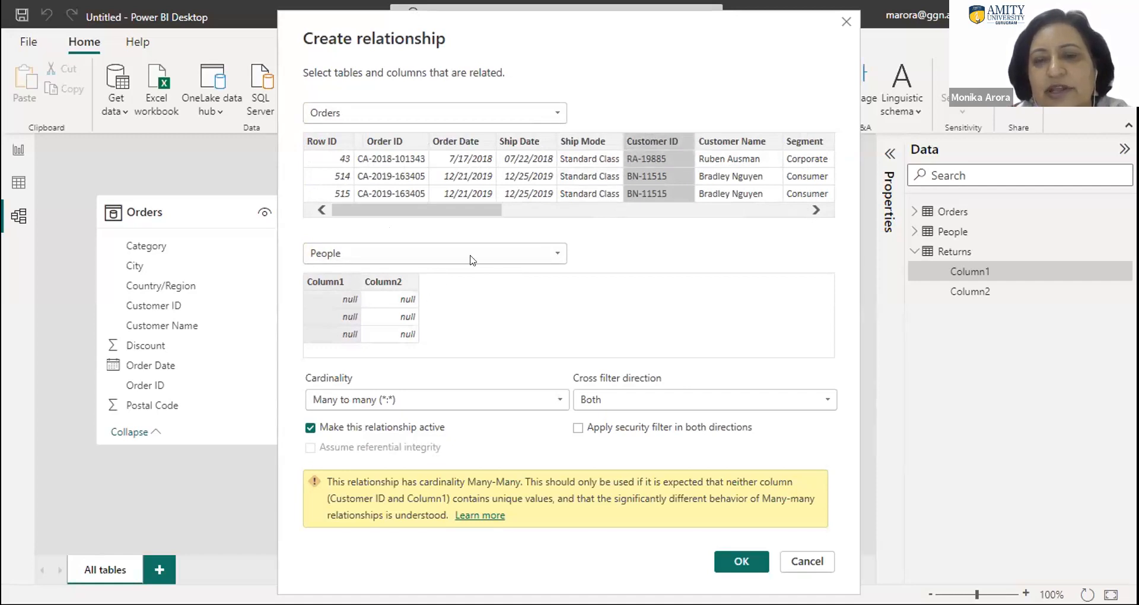
pyautogui.click(795, 559)
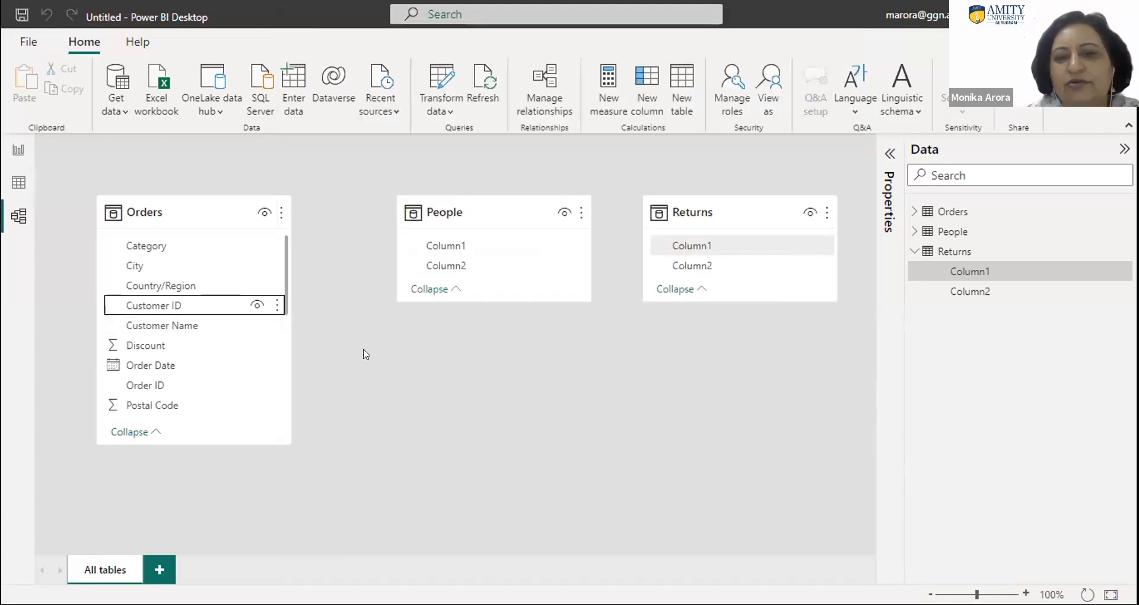
# - Collapse the Returns and People field lists in the table data, and switch to the blank report page
pyautogui.click(18, 151)
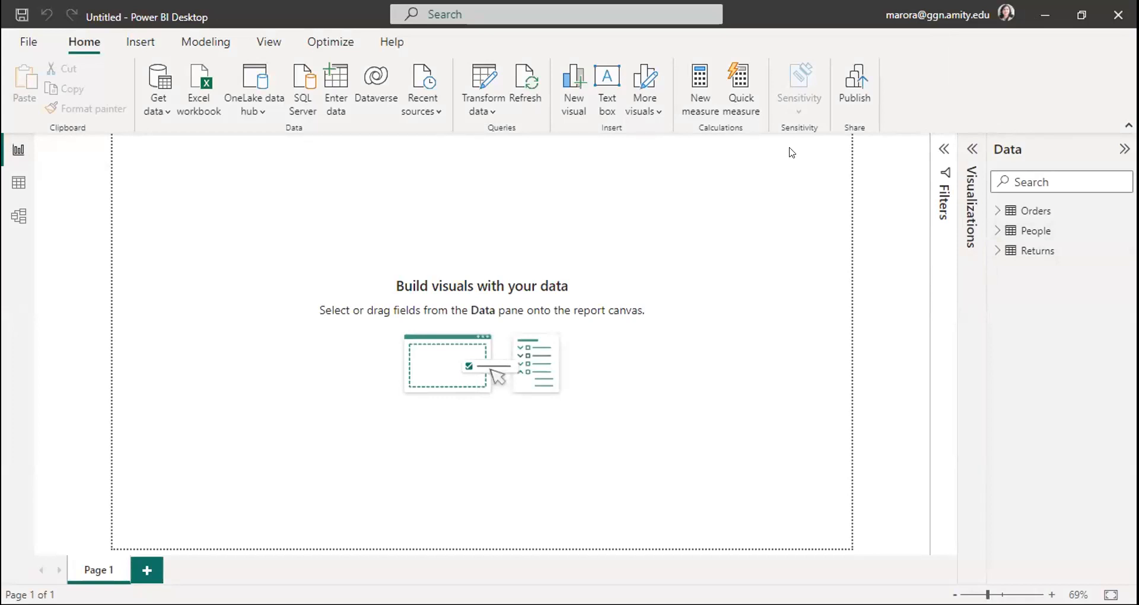
pyautogui.click(20, 218)
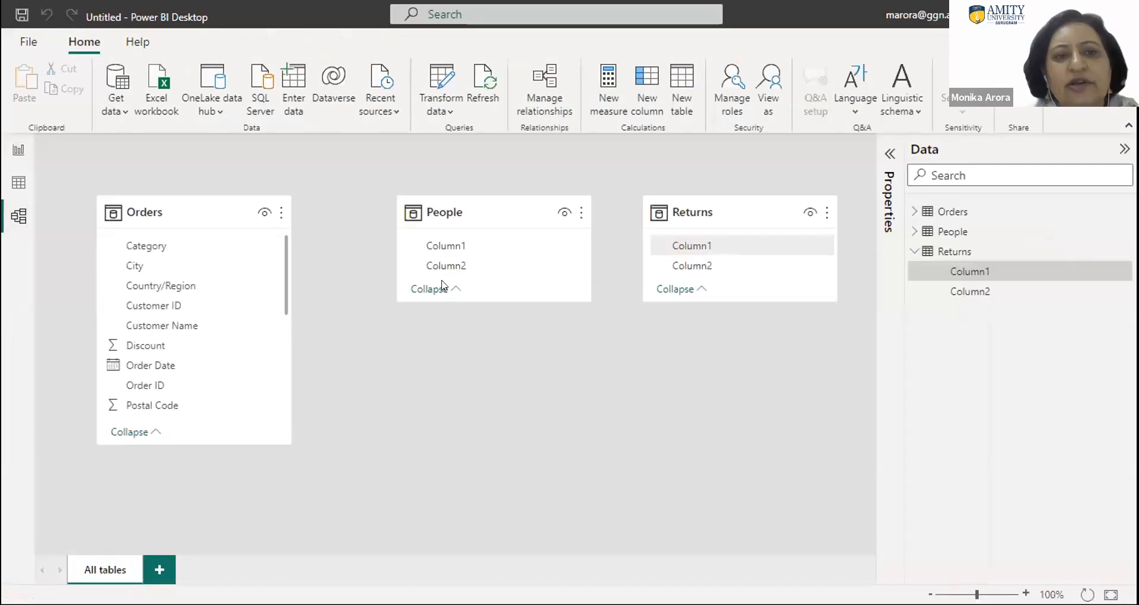
pyautogui.click(19, 182)
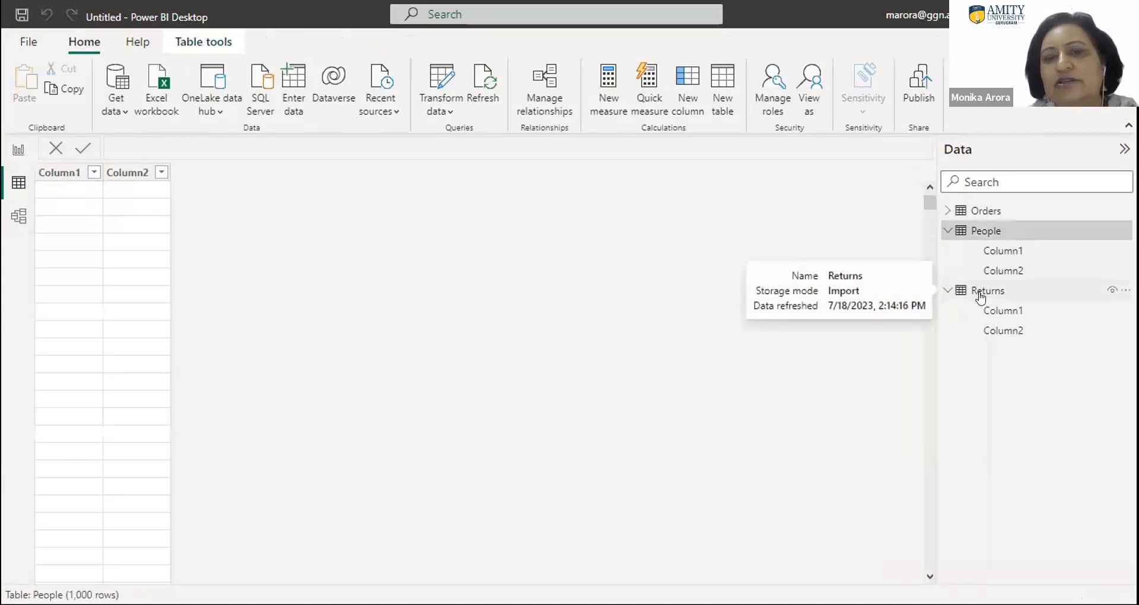
pyautogui.click(944, 291)
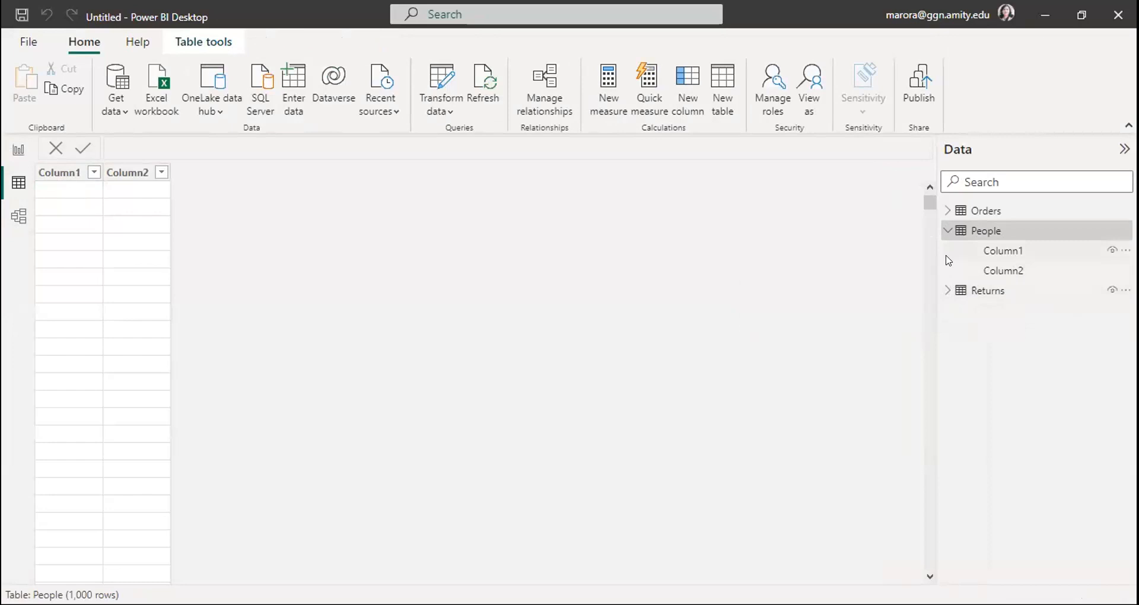
pyautogui.click(945, 237)
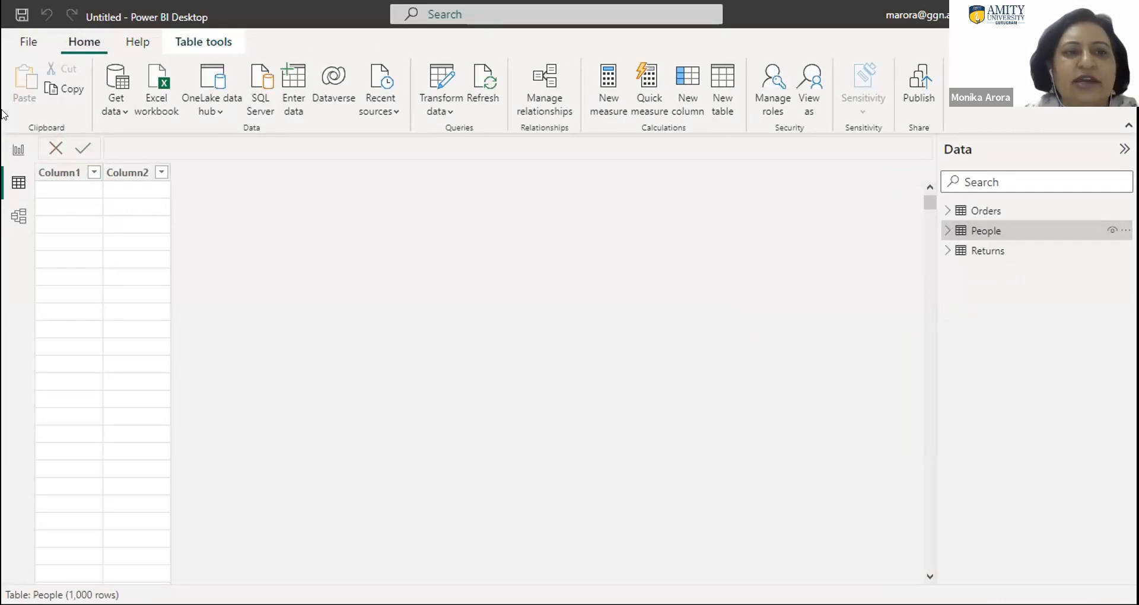
pyautogui.click(17, 153)
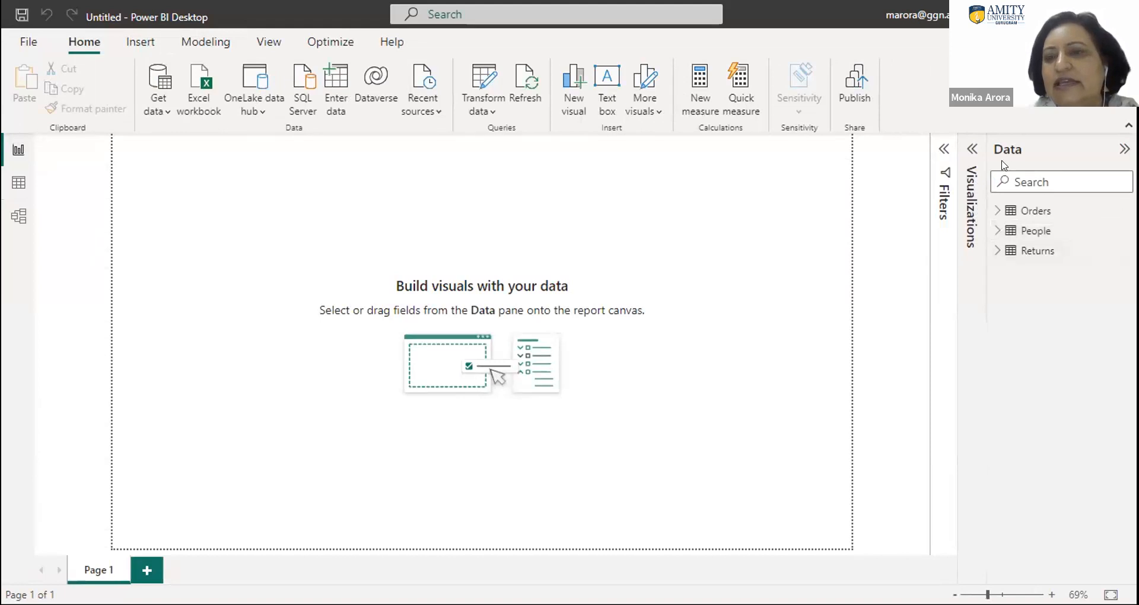
# - Show the visualization options, examine the report page's Page information settings, and open the Page 1 name for editing without changing it
pyautogui.click(971, 150)
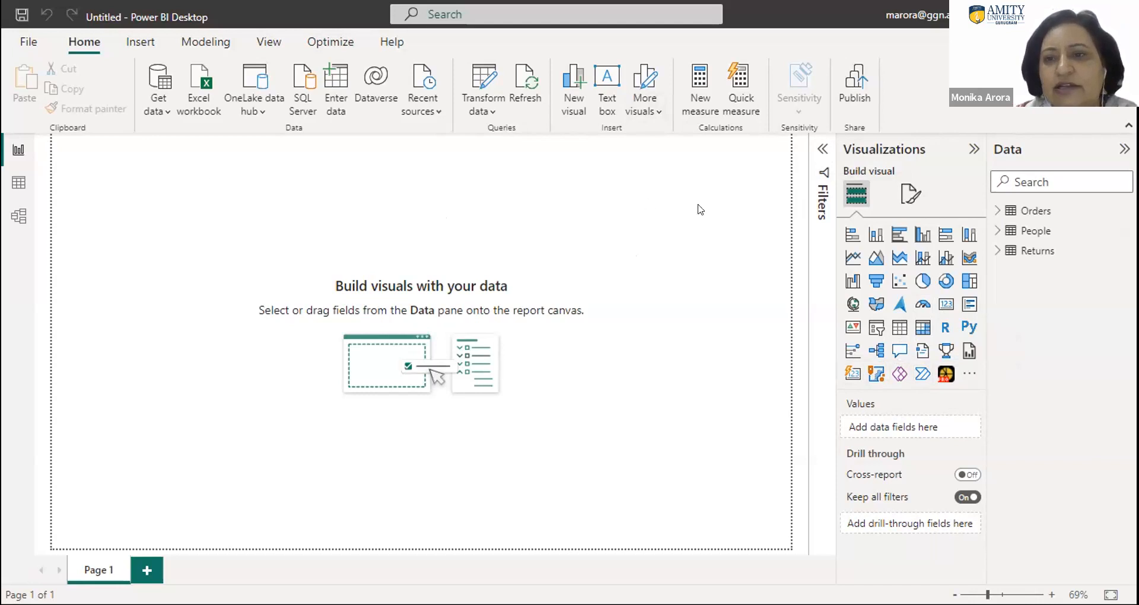
pyautogui.click(896, 147)
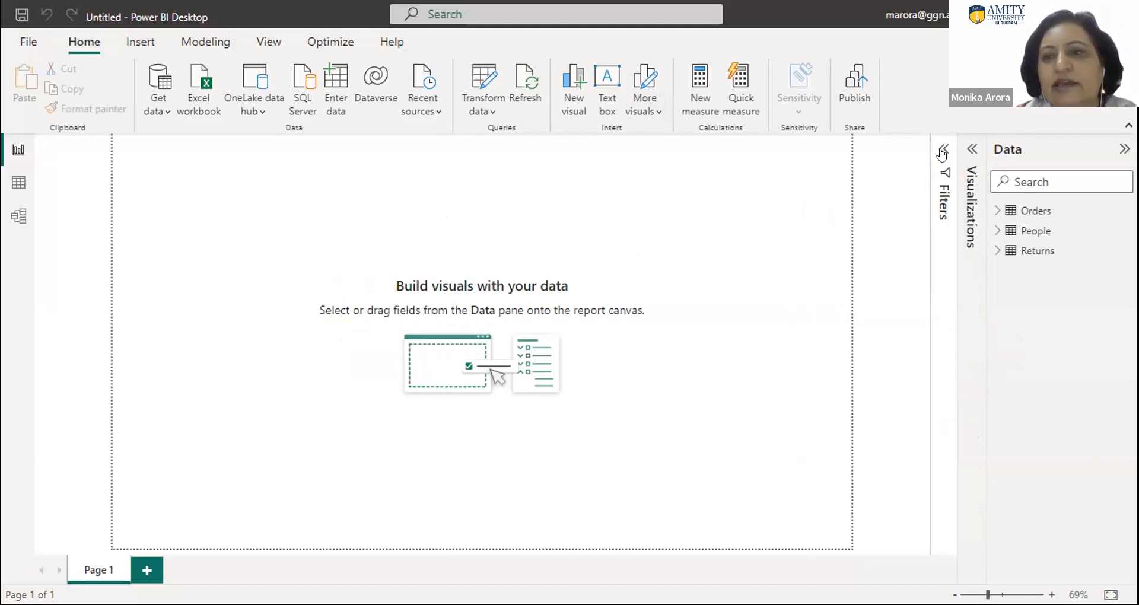
pyautogui.click(971, 149)
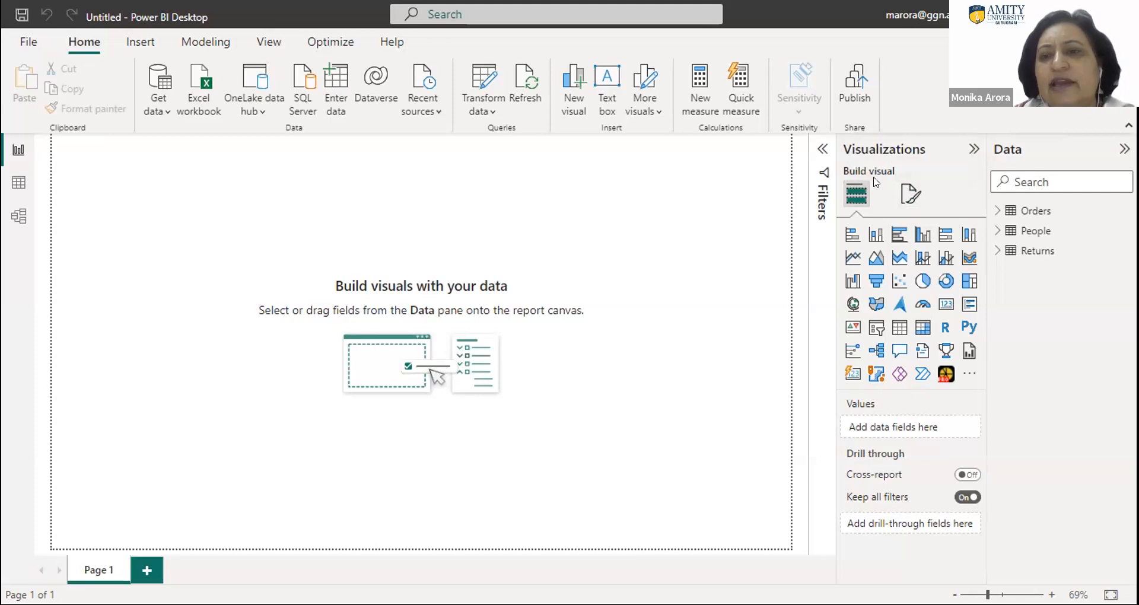
pyautogui.click(904, 194)
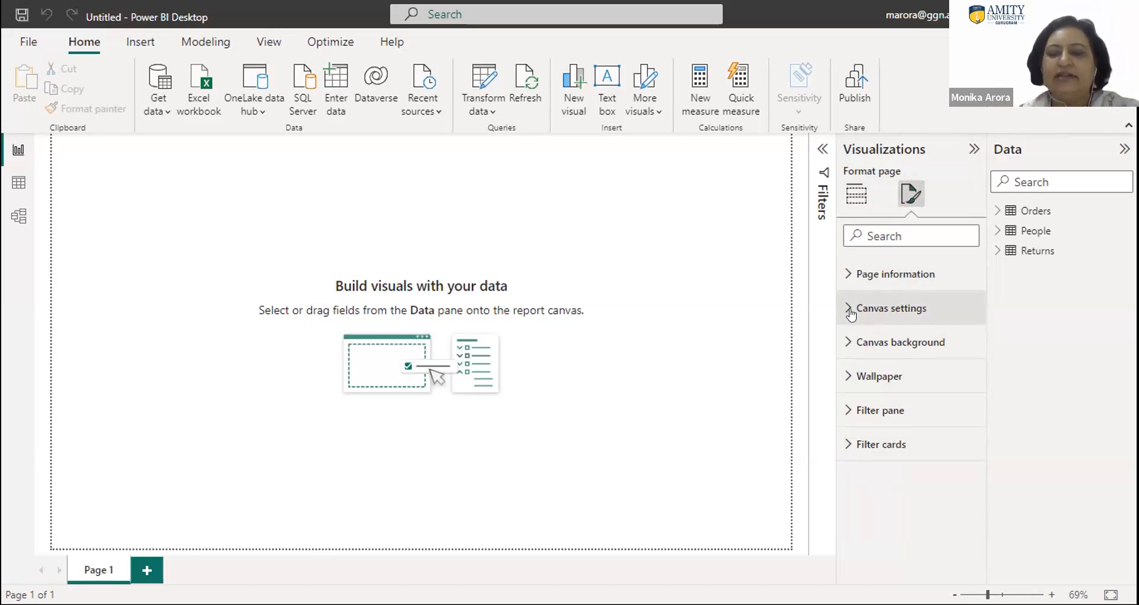
pyautogui.click(847, 277)
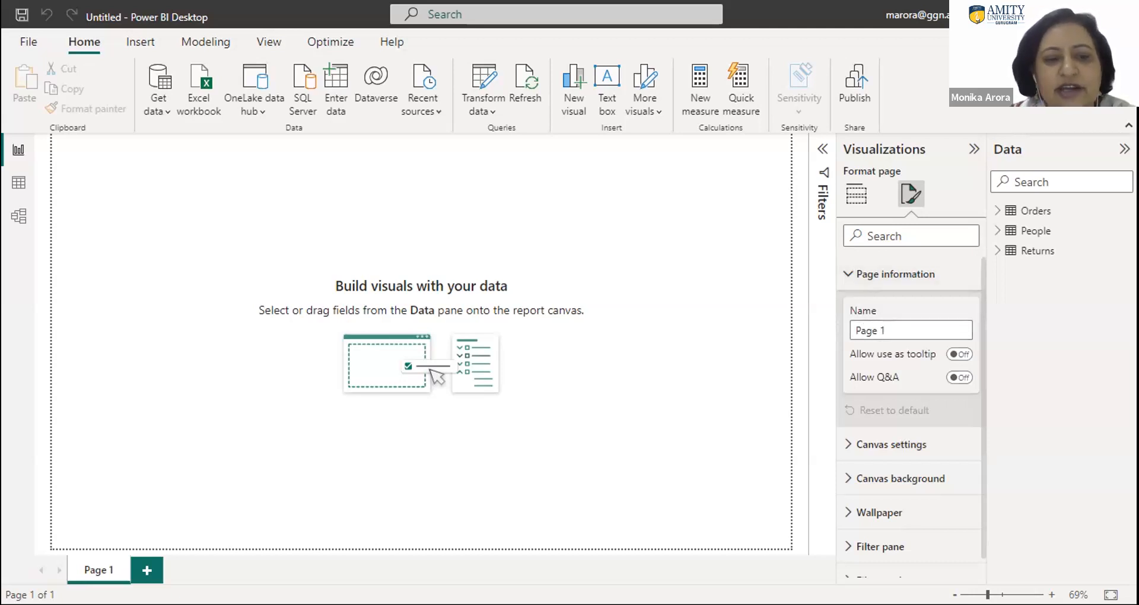
pyautogui.doubleClick(95, 569)
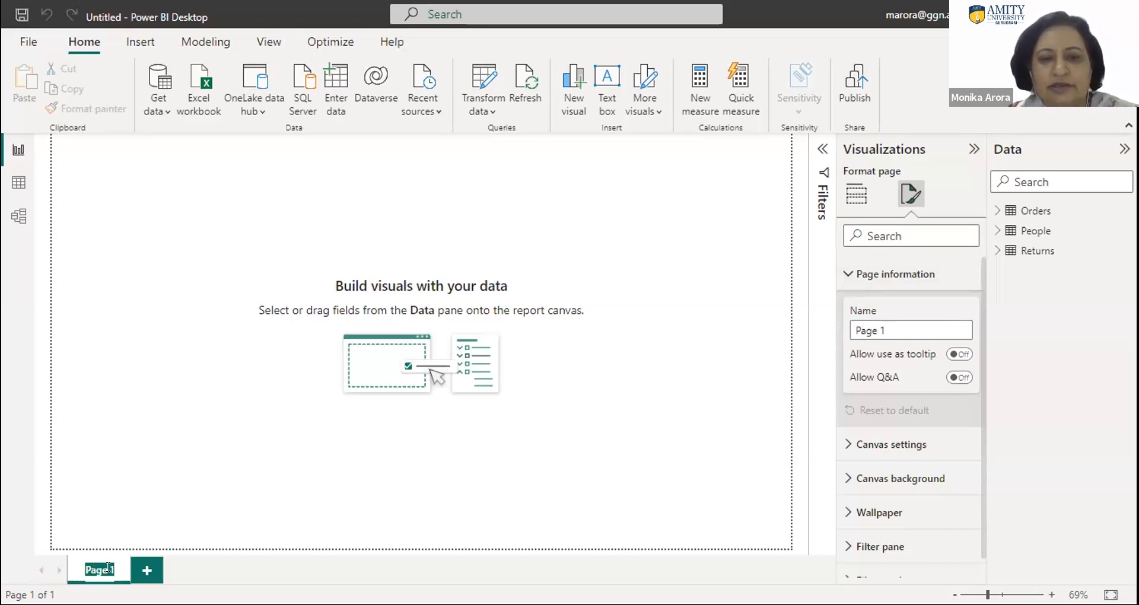
pyautogui.click(393, 472)
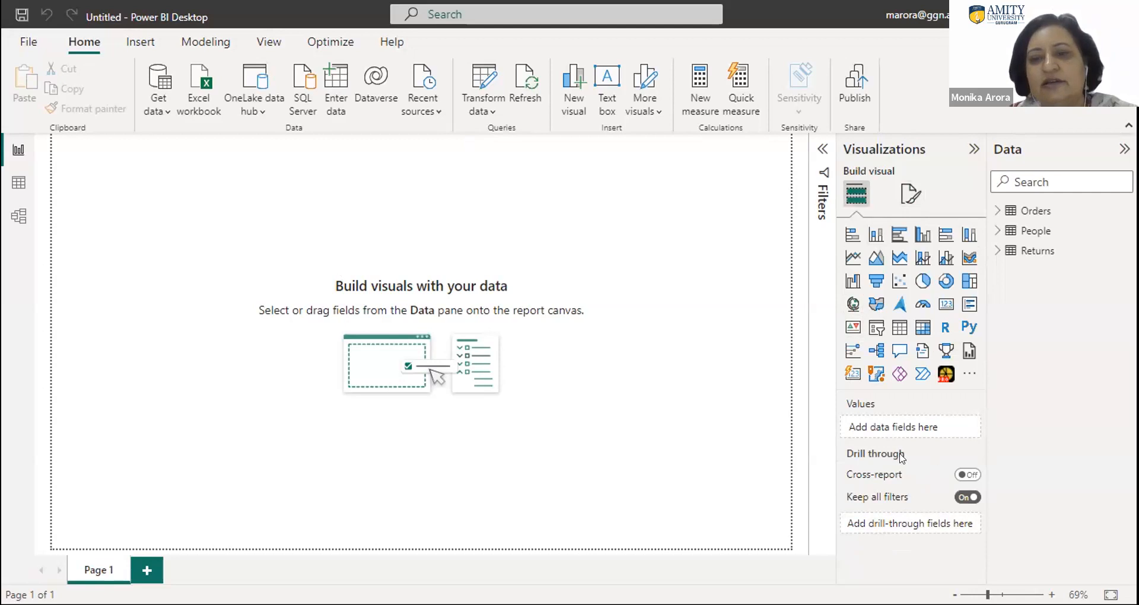
# - Examine the report page's Canvas settings, including its type, size and vertical alignment
pyautogui.click(905, 199)
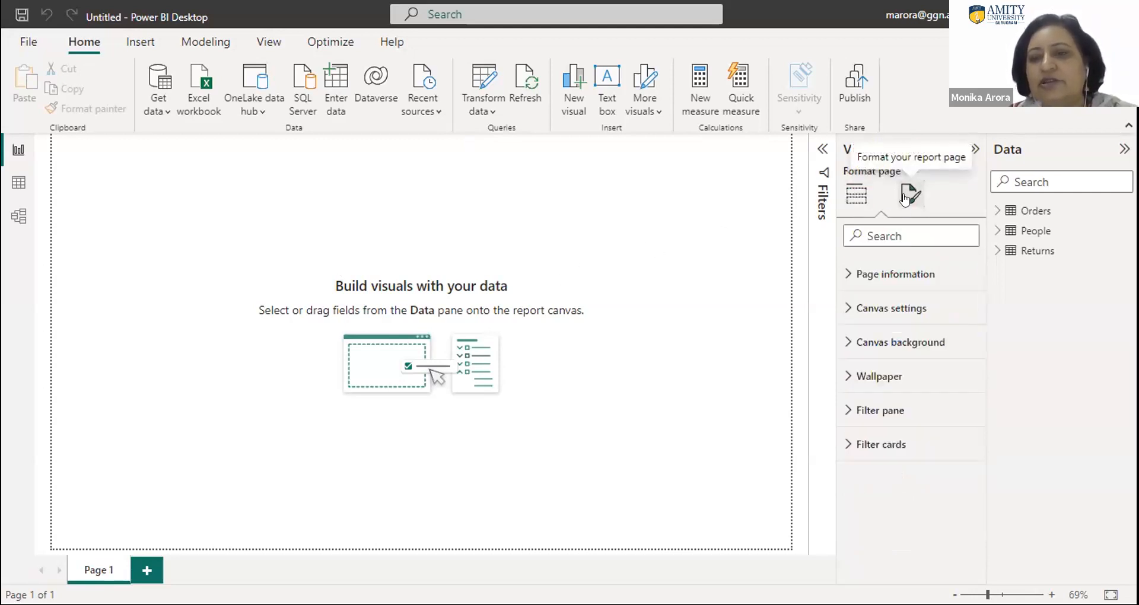
pyautogui.click(884, 306)
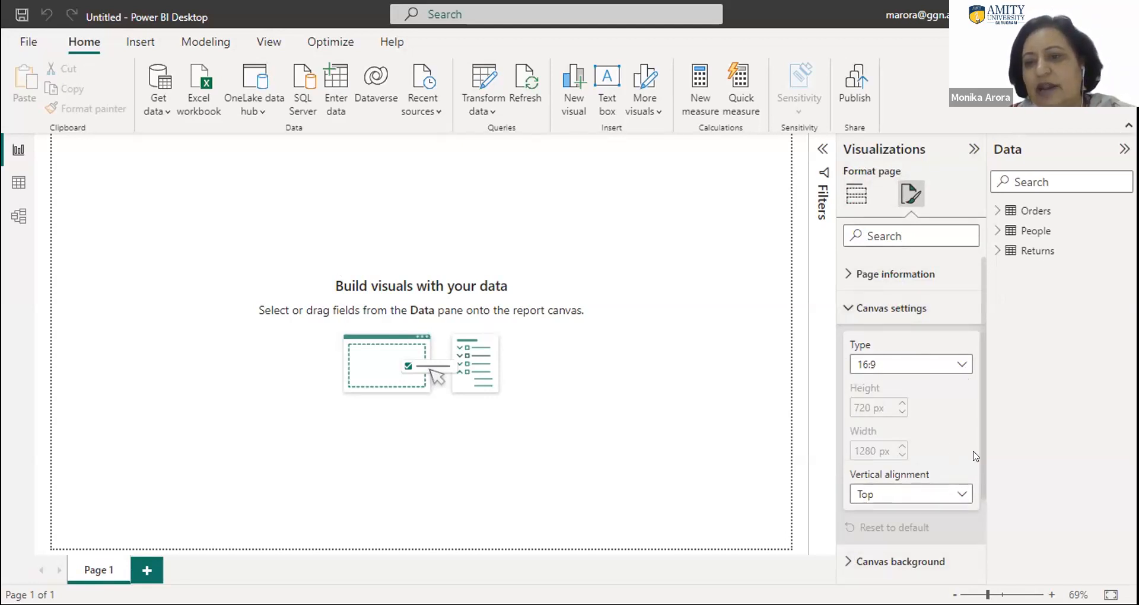
pyautogui.moveTo(980, 479); pyautogui.dragTo(981, 531)
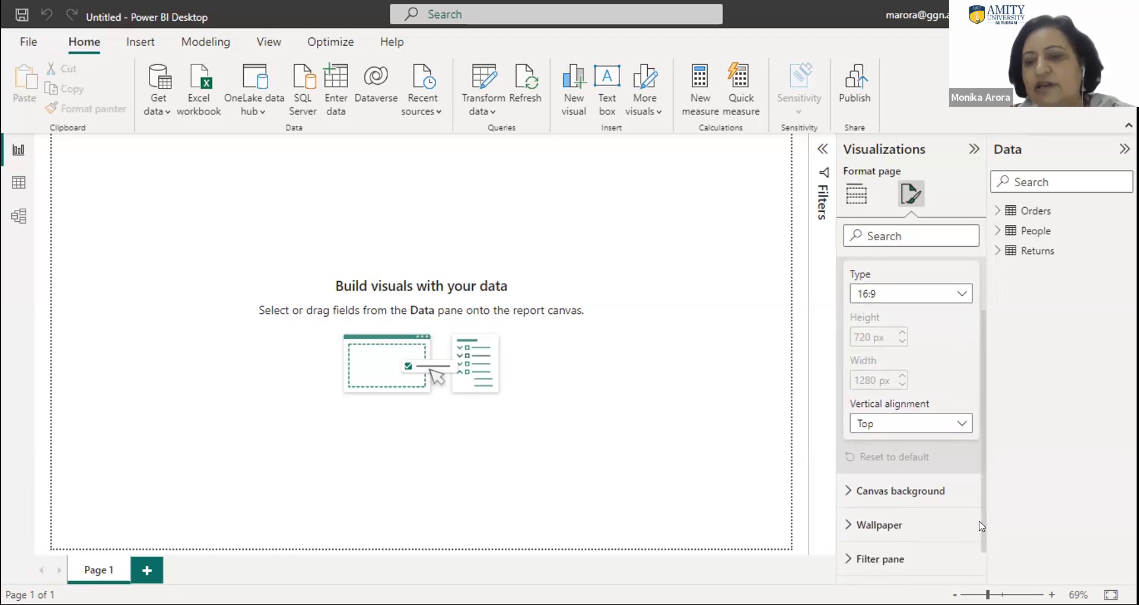
# - Try a light blue theme color for the canvas background, and replace it with black
pyautogui.click(846, 497)
pyautogui.moveTo(981, 431); pyautogui.dragTo(982, 534)
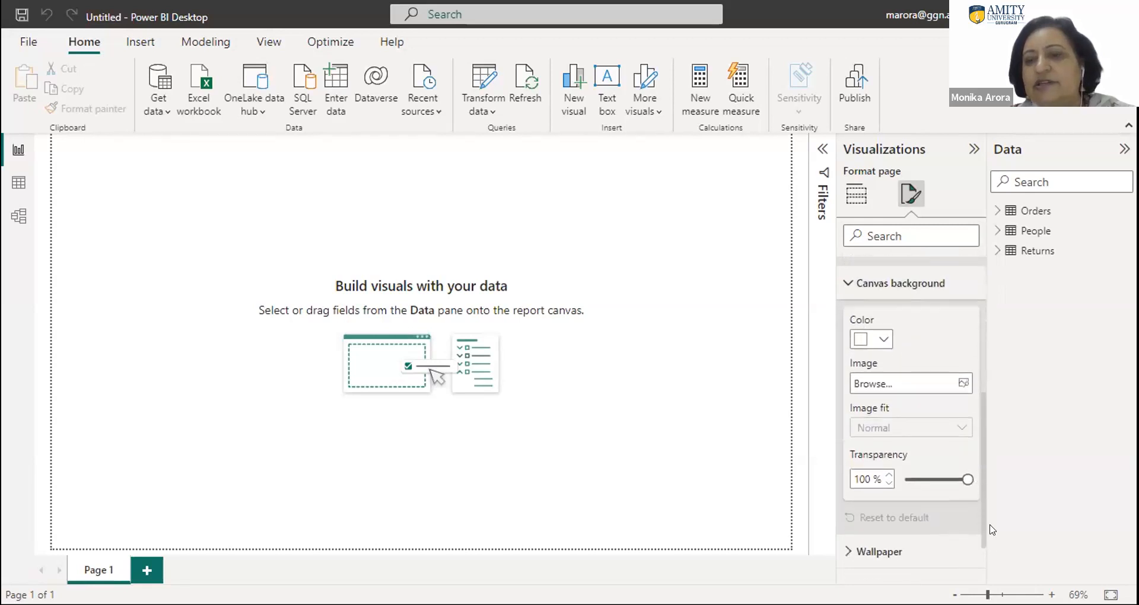
pyautogui.click(883, 341)
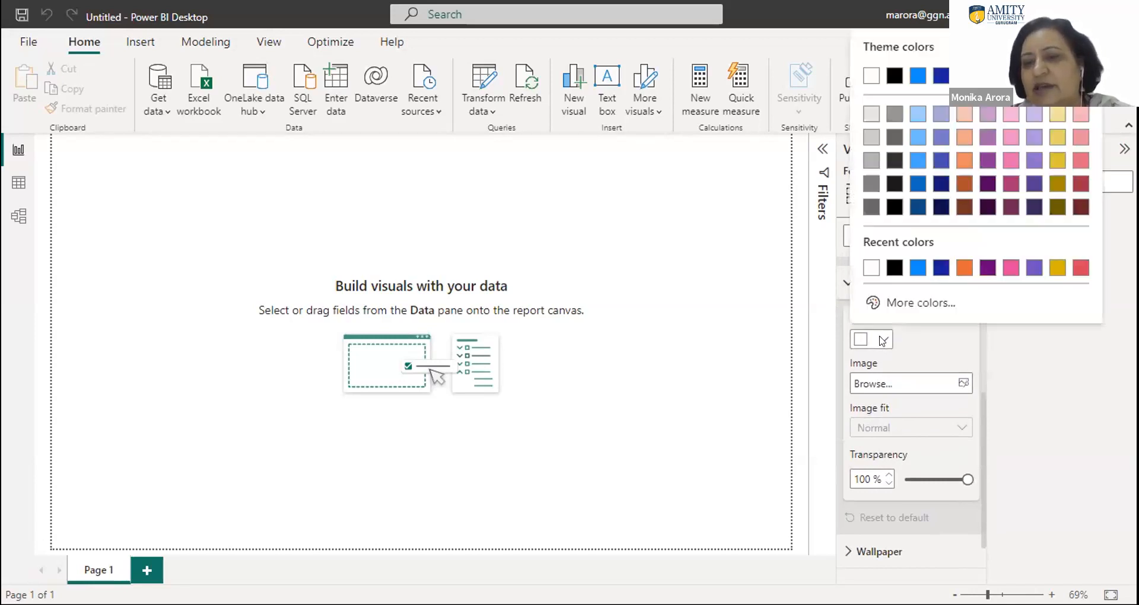
pyautogui.click(914, 165)
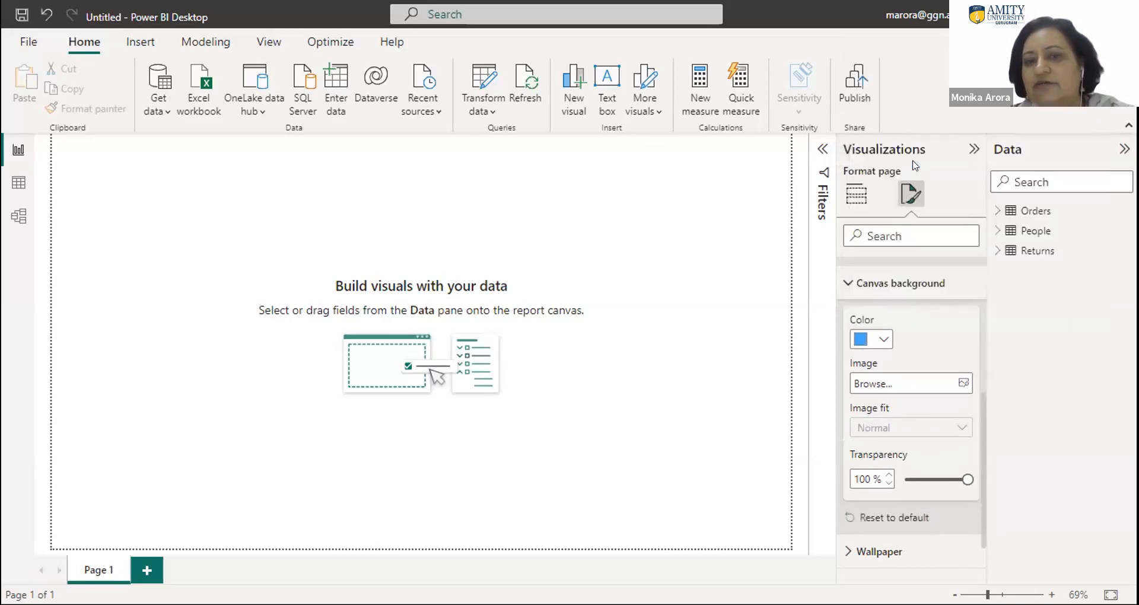
pyautogui.click(875, 341)
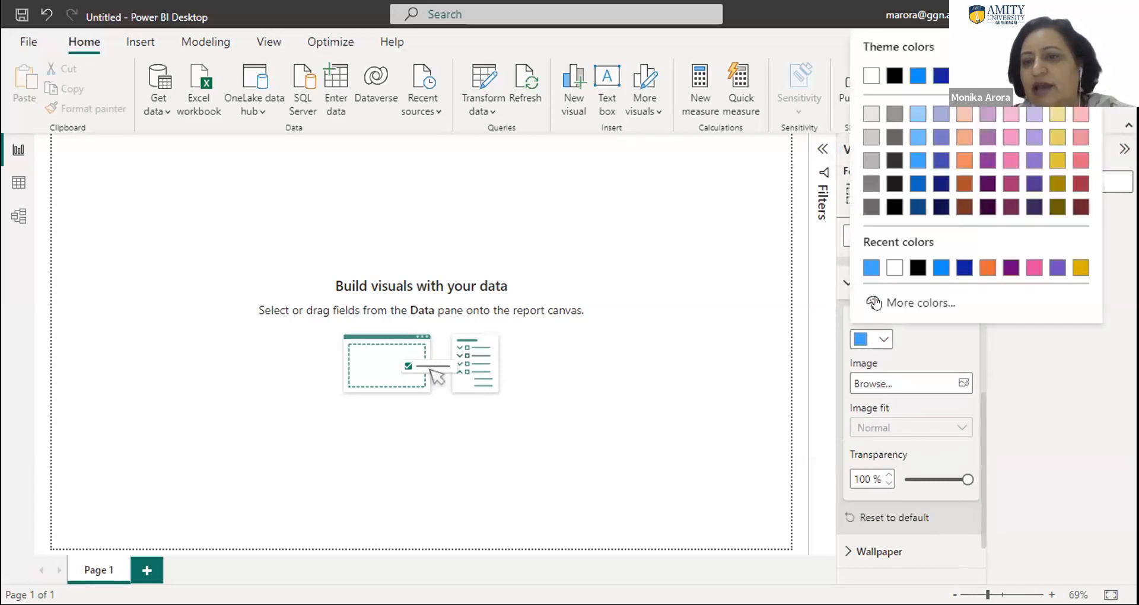
pyautogui.click(893, 207)
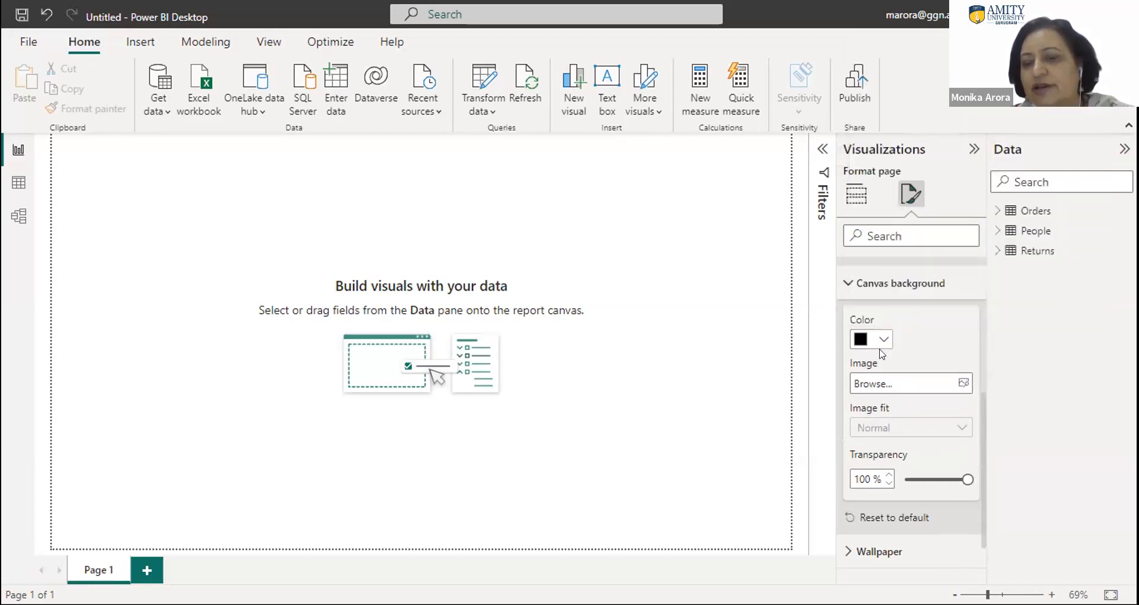
pyautogui.click(895, 382)
pyautogui.click(508, 372)
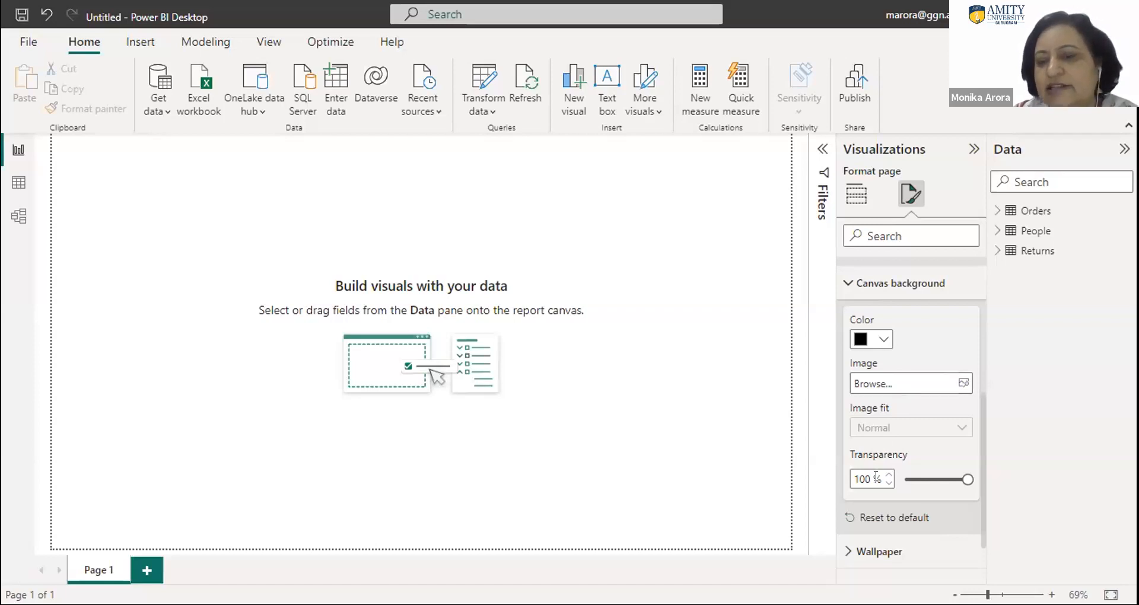
# - Try canvas background transparencies of 4%, 65% and 92%, and reselect black as the color
pyautogui.click(907, 482)
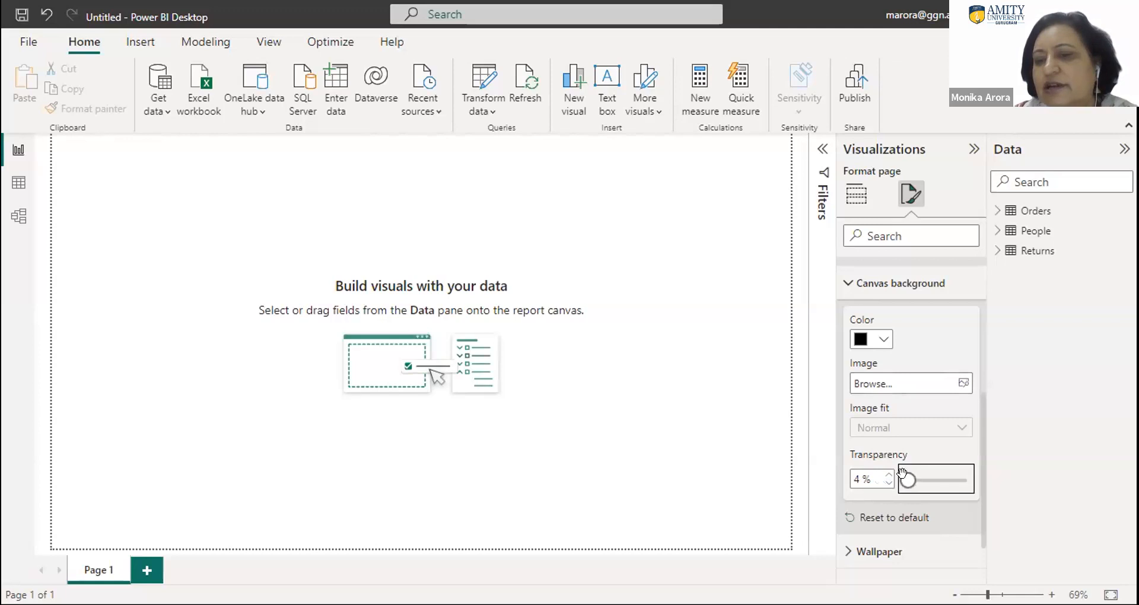
pyautogui.click(940, 474)
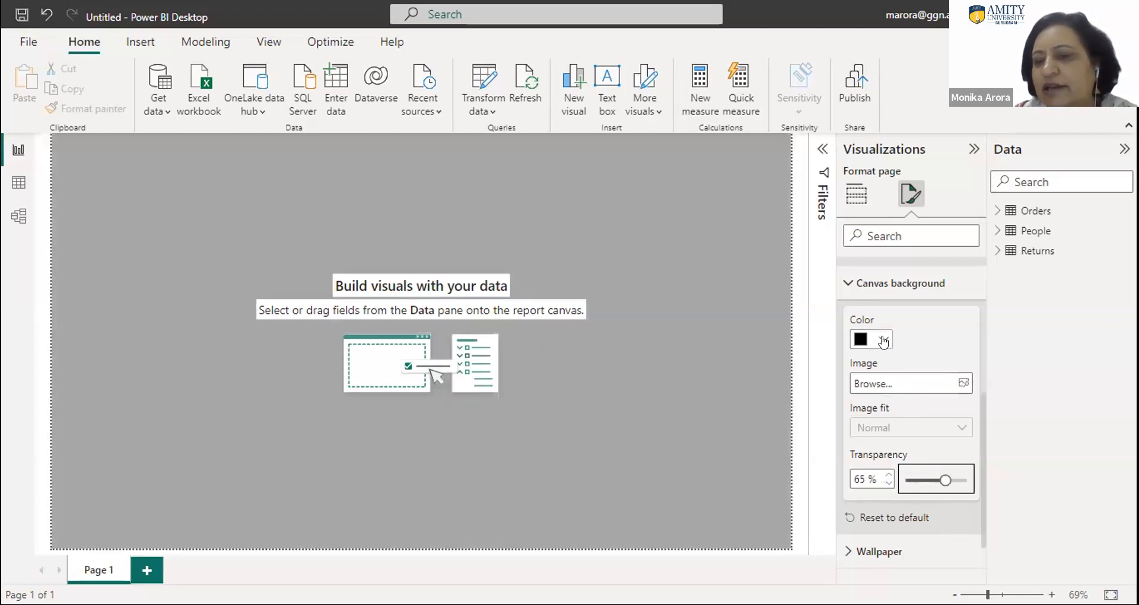
pyautogui.click(961, 480)
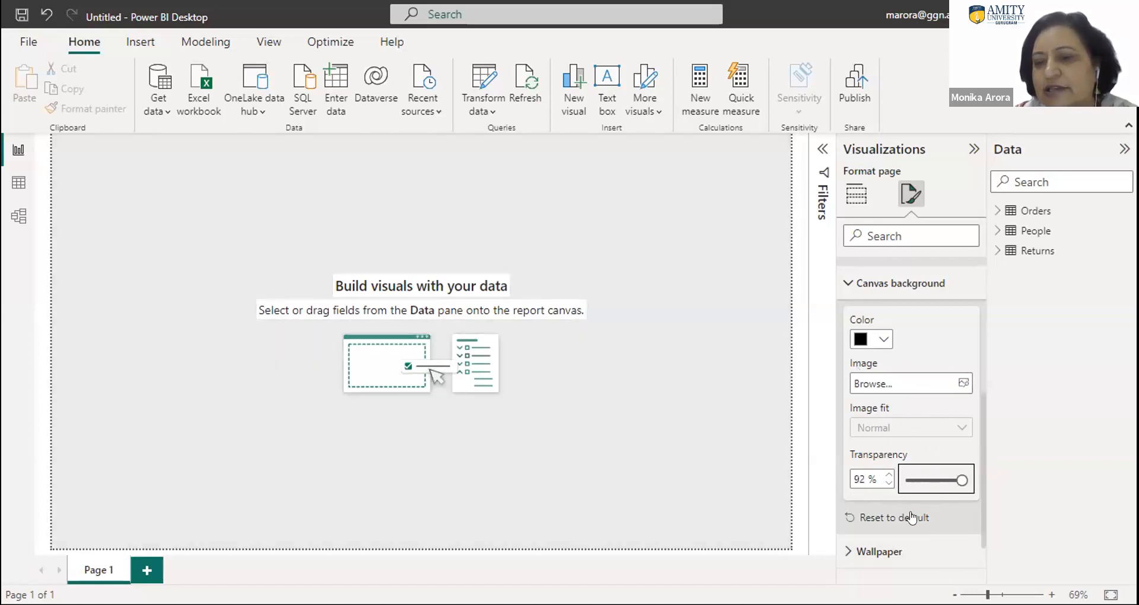
pyautogui.click(860, 340)
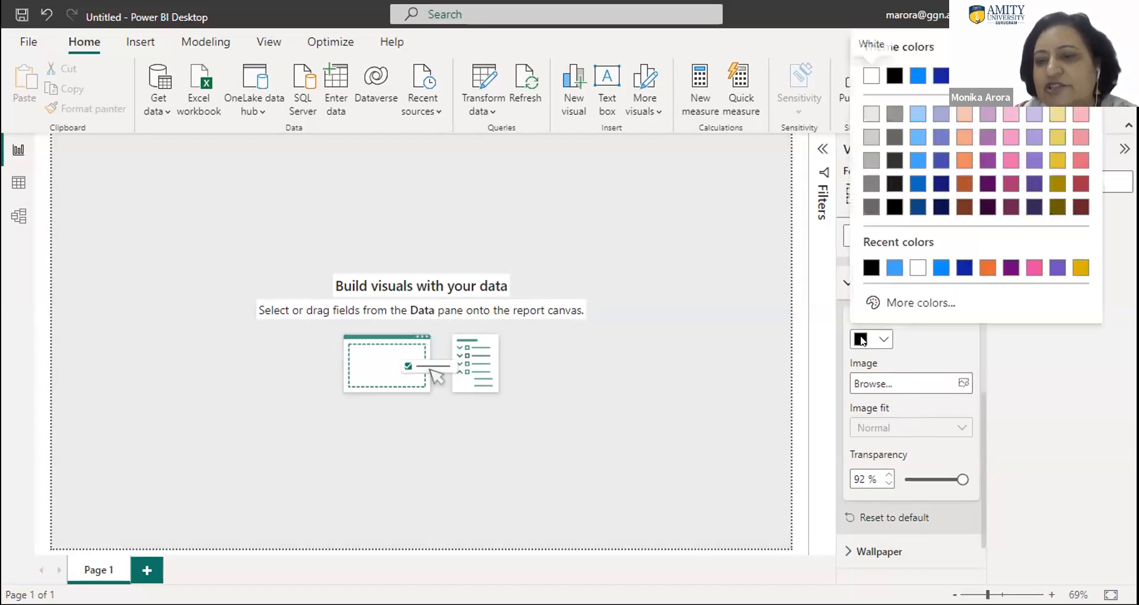
pyautogui.click(867, 268)
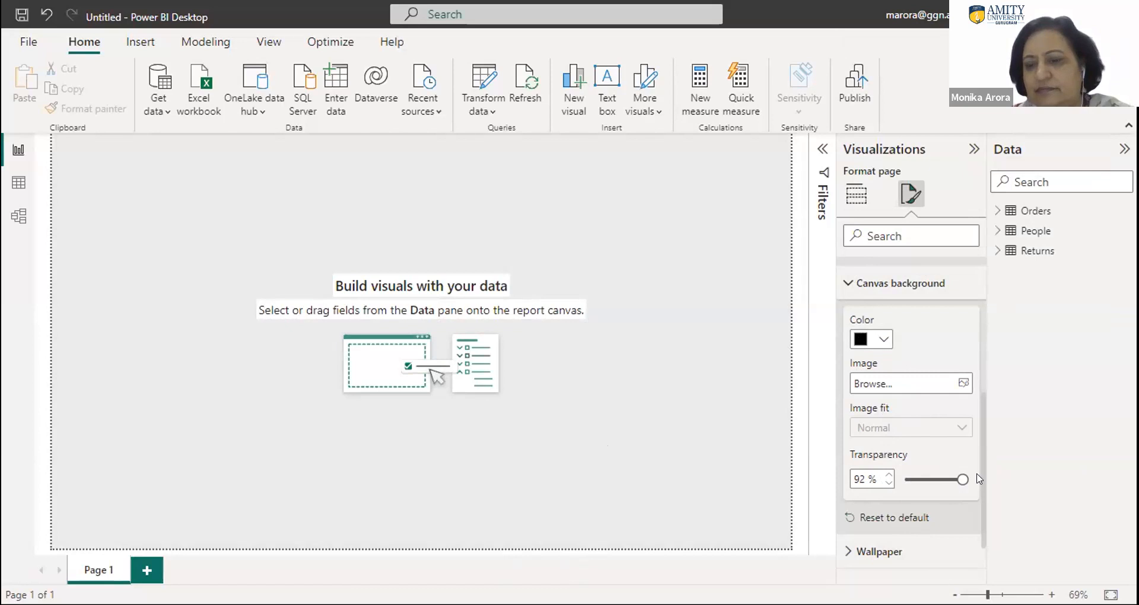
# - Return to the canvas background settings, try a transparency of 34%, and lower it to 7%
pyautogui.scroll(-3, 978, 478)
pyautogui.scroll(5, 979, 531)
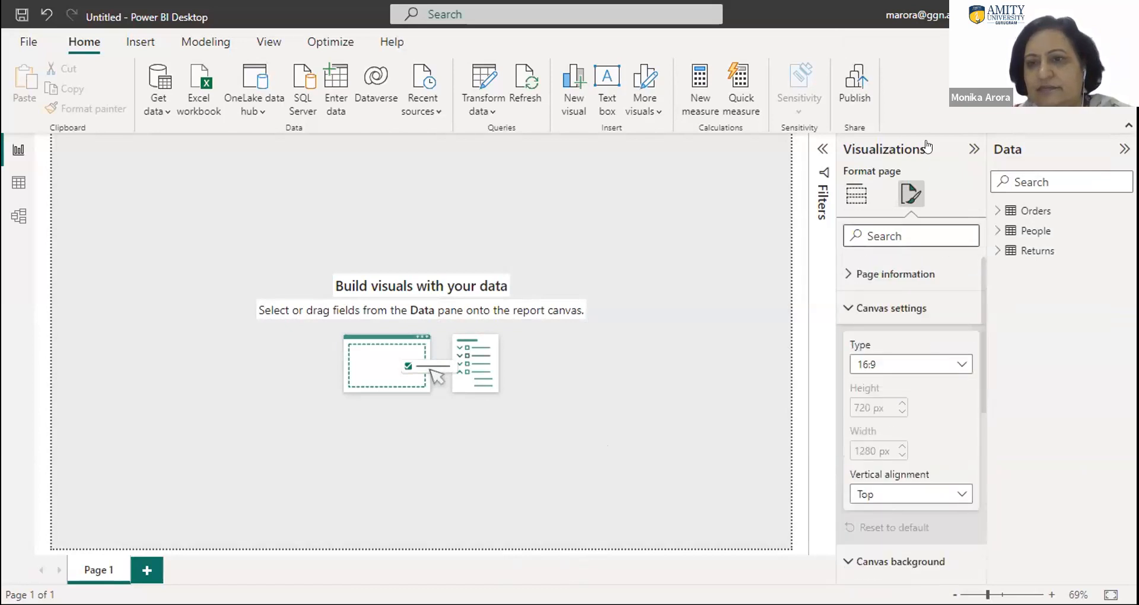
pyautogui.click(850, 196)
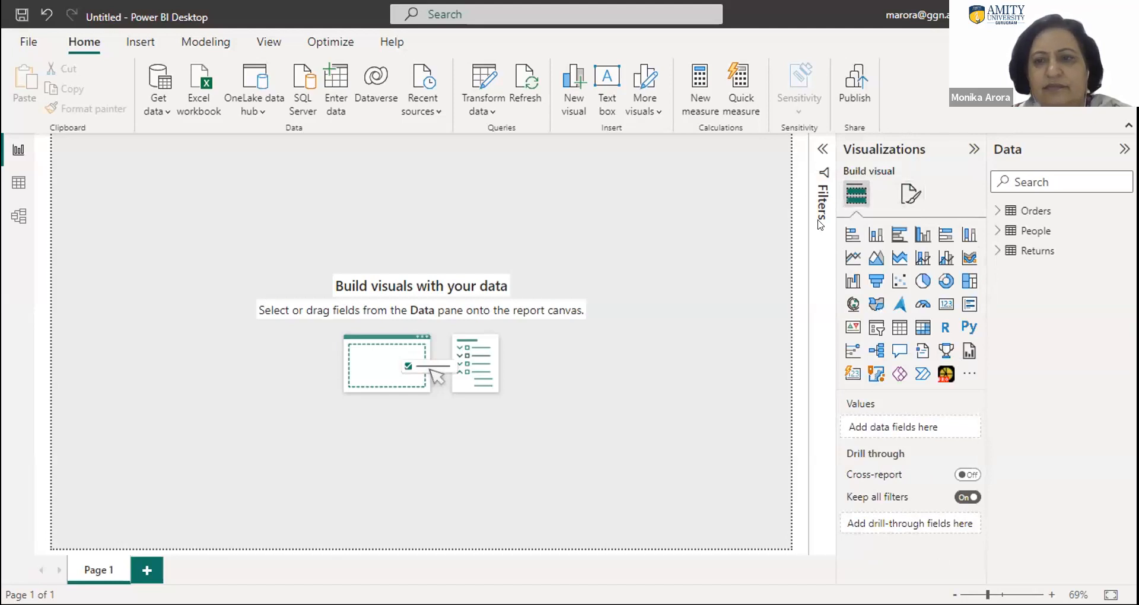
pyautogui.click(901, 197)
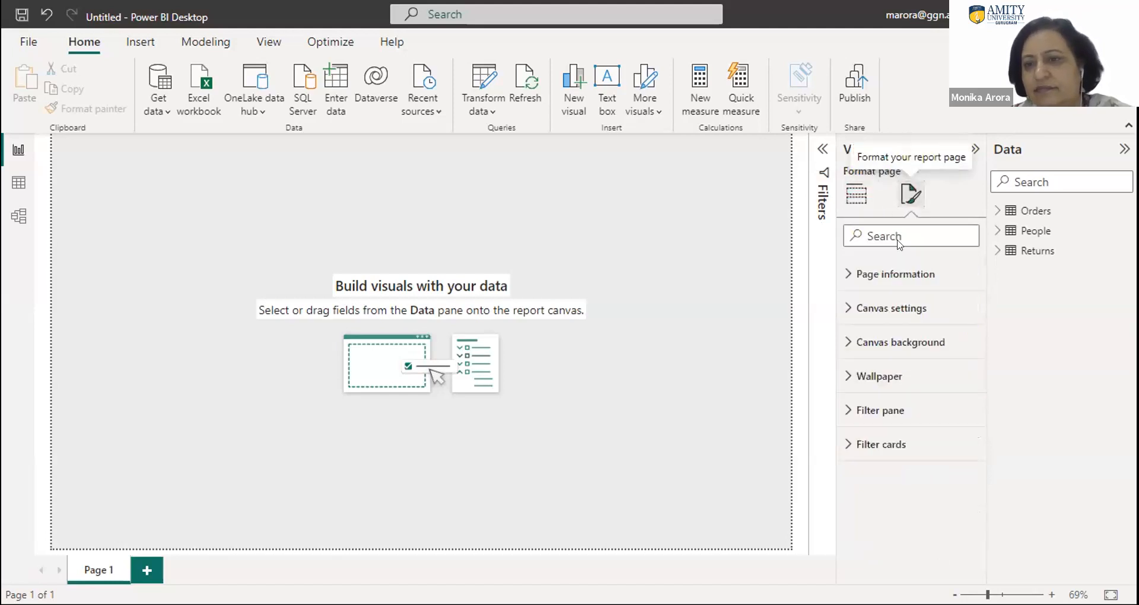
pyautogui.click(883, 347)
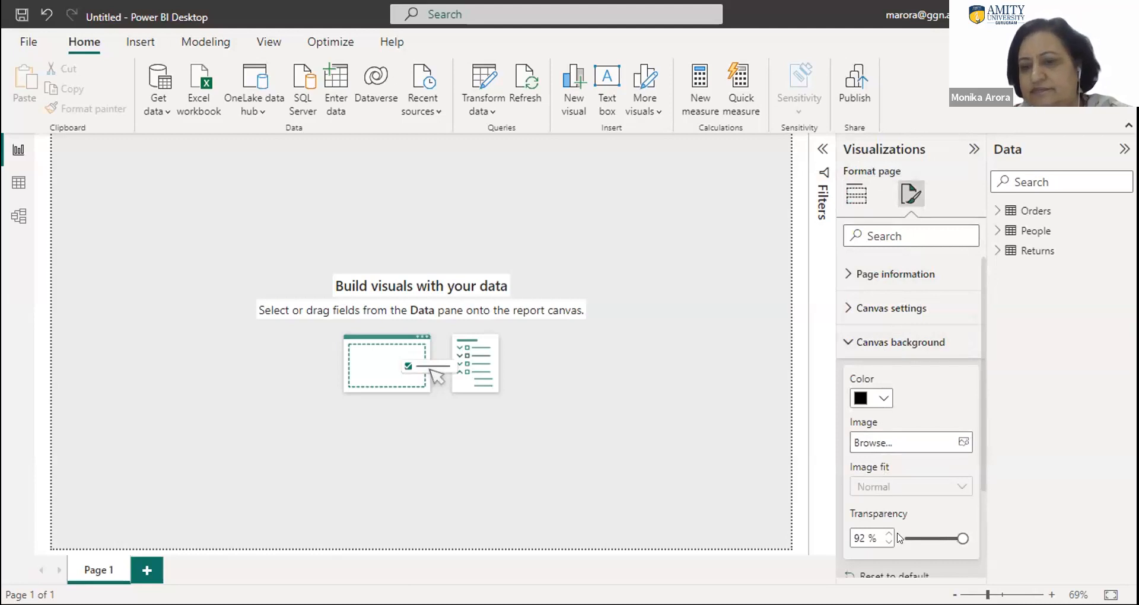
pyautogui.click(924, 539)
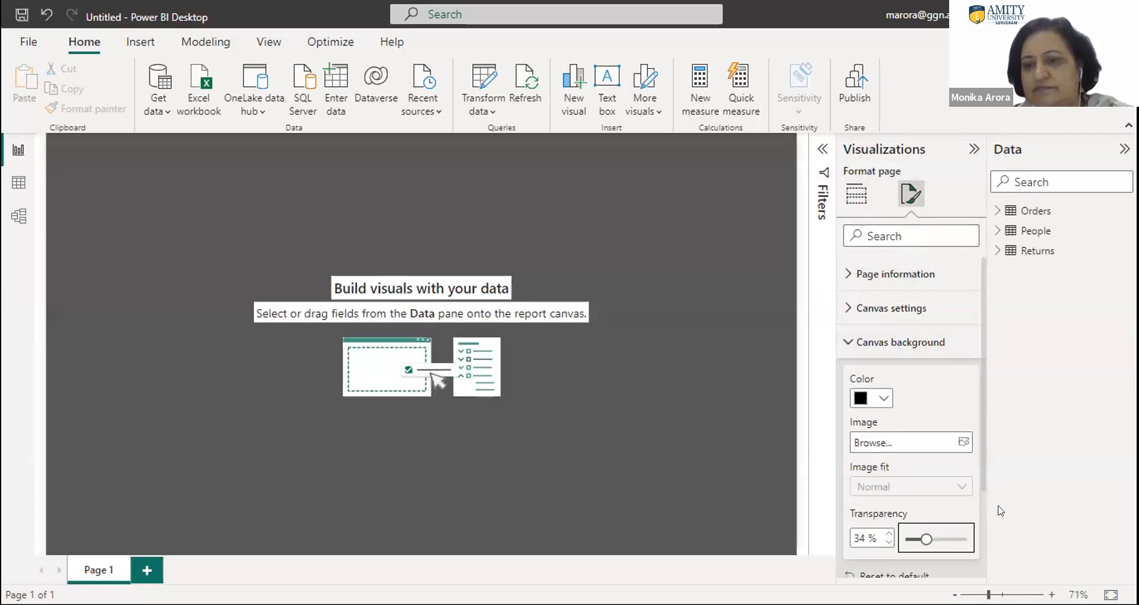
pyautogui.click(906, 539)
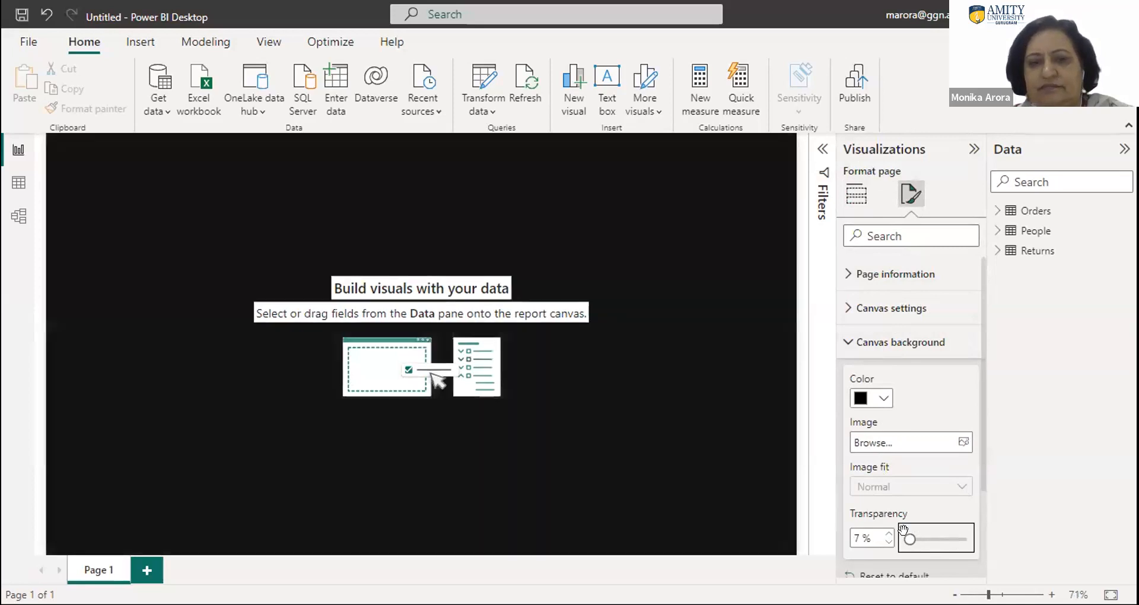
# - Add a stacked bar chart to the report page, enlarge it to cover most of the canvas, and move it slightly down
pyautogui.click(736, 434)
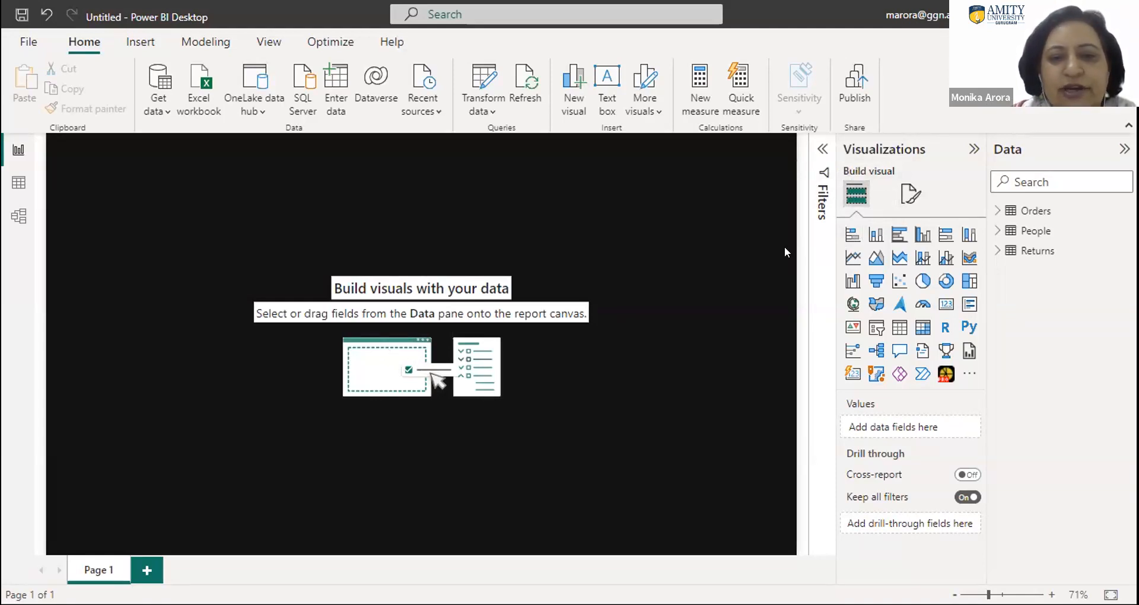
pyautogui.click(850, 235)
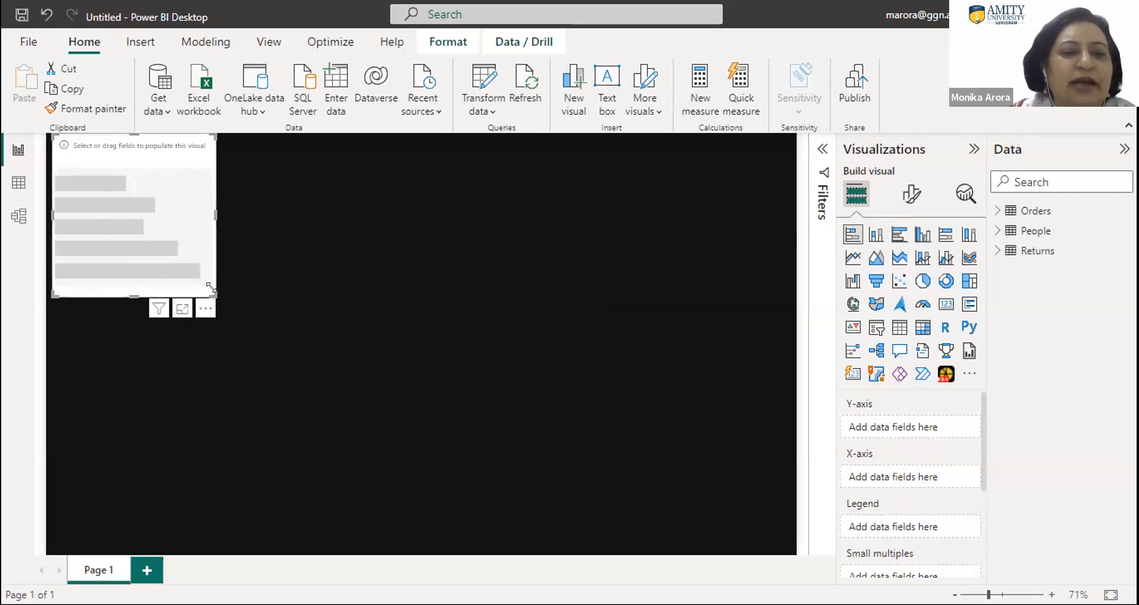
pyautogui.moveTo(211, 288); pyautogui.dragTo(706, 487)
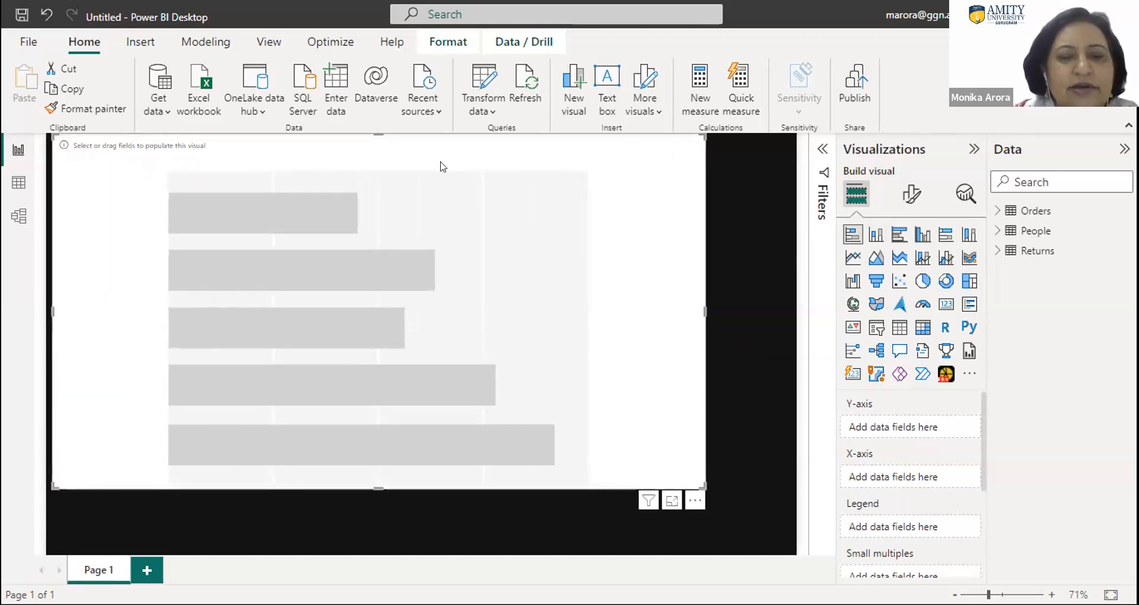
pyautogui.moveTo(434, 156); pyautogui.dragTo(441, 178)
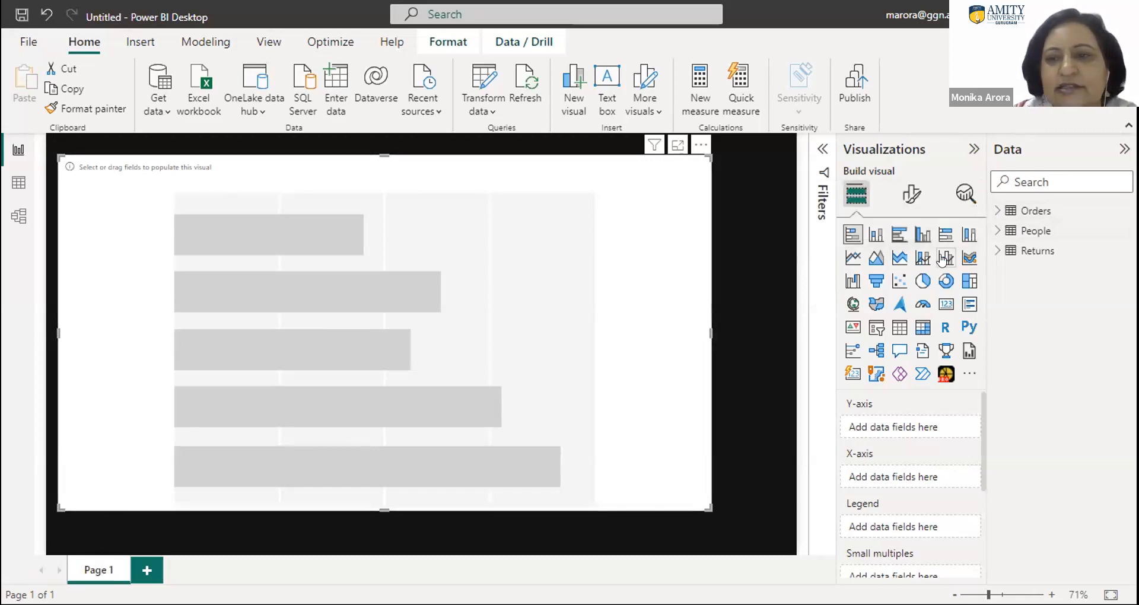
# - Assign Category from the Orders table to the chart's Y-axis and Profit to its X-axis
pyautogui.click(995, 215)
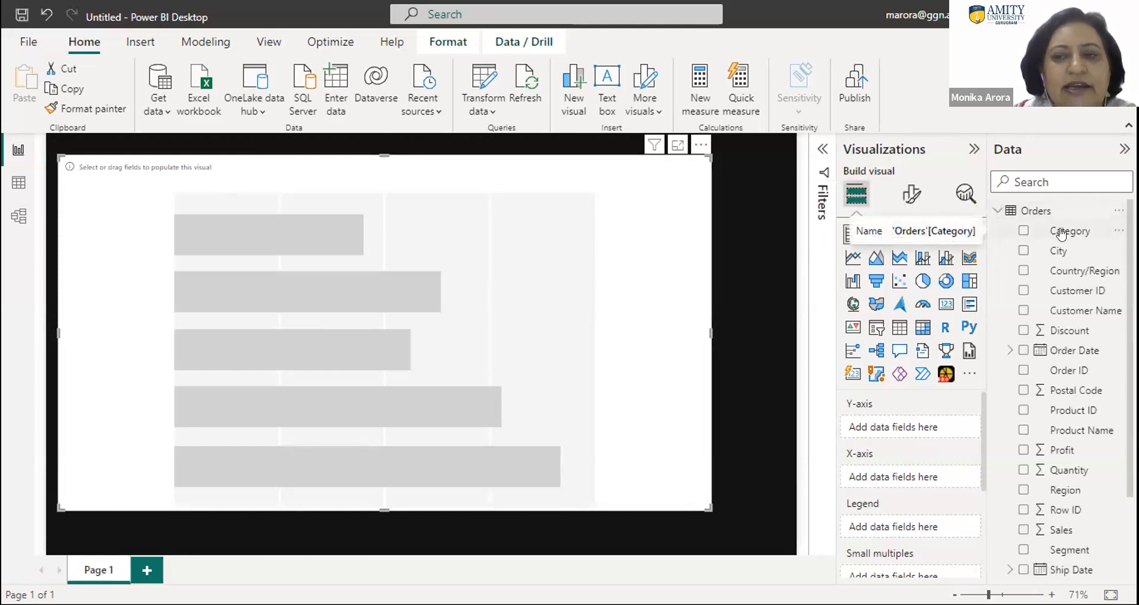
pyautogui.moveTo(1029, 233); pyautogui.dragTo(725, 252)
pyautogui.moveTo(737, 361); pyautogui.dragTo(889, 432)
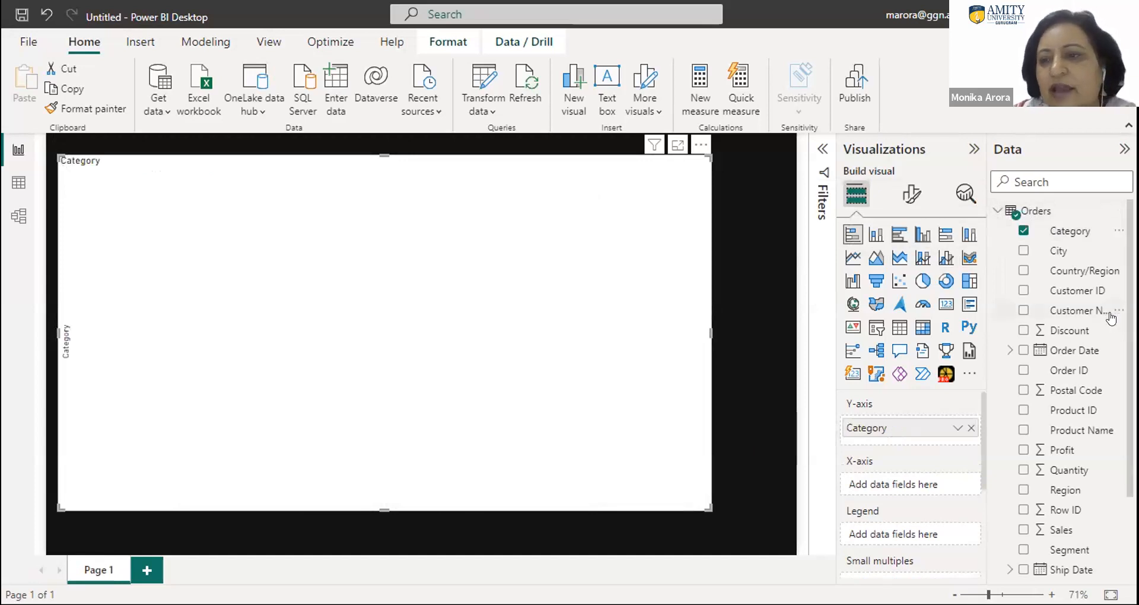
pyautogui.scroll(-3, 1109, 466)
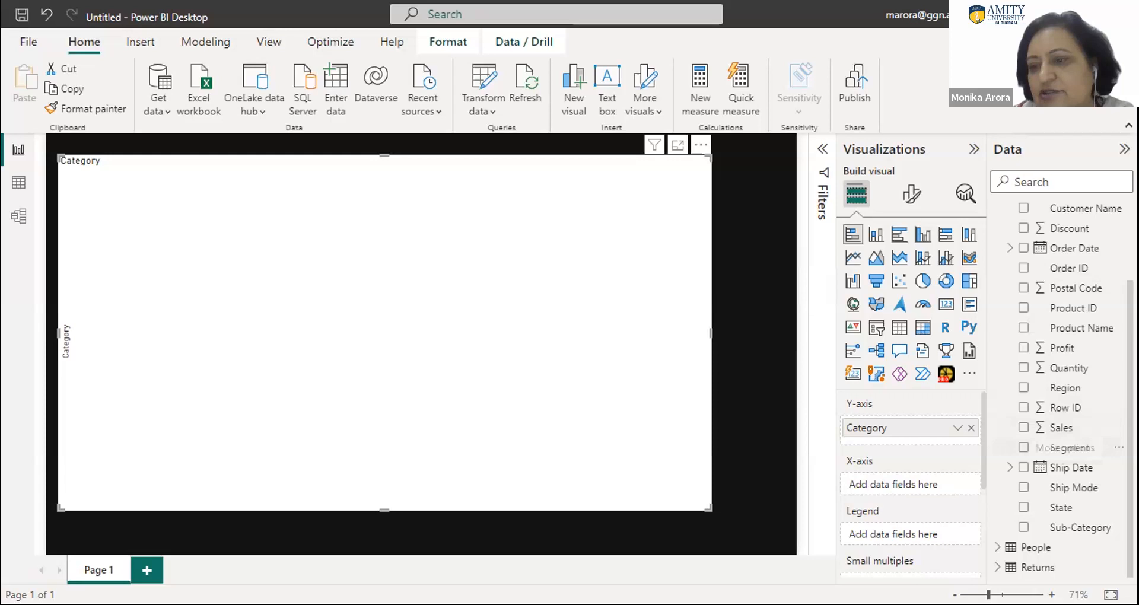
pyautogui.scroll(1, 1062, 385)
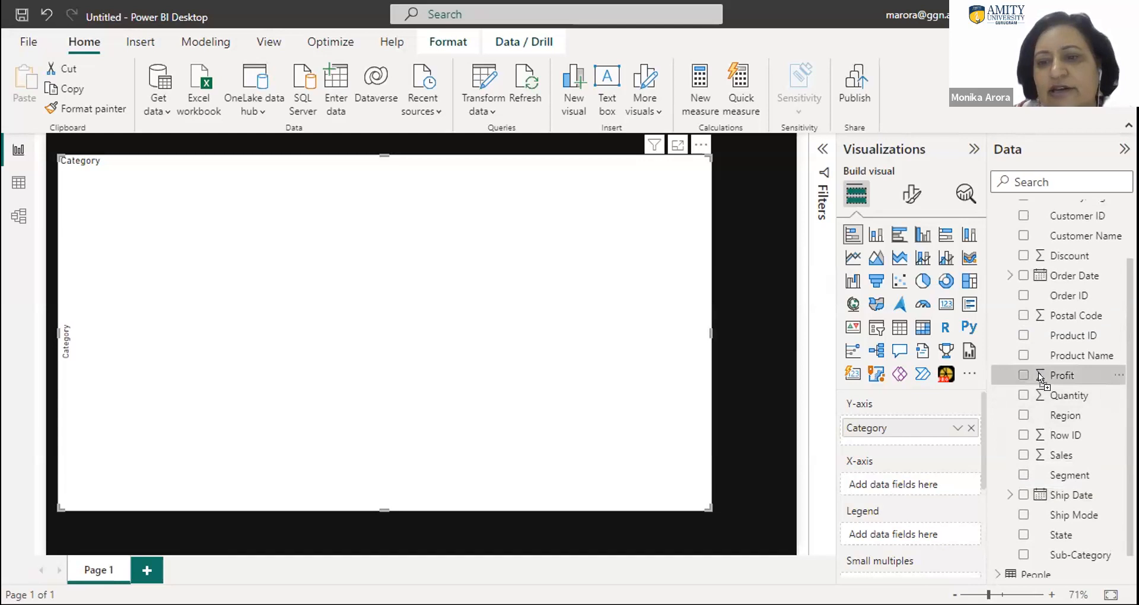
pyautogui.moveTo(899, 480); pyautogui.dragTo(899, 484)
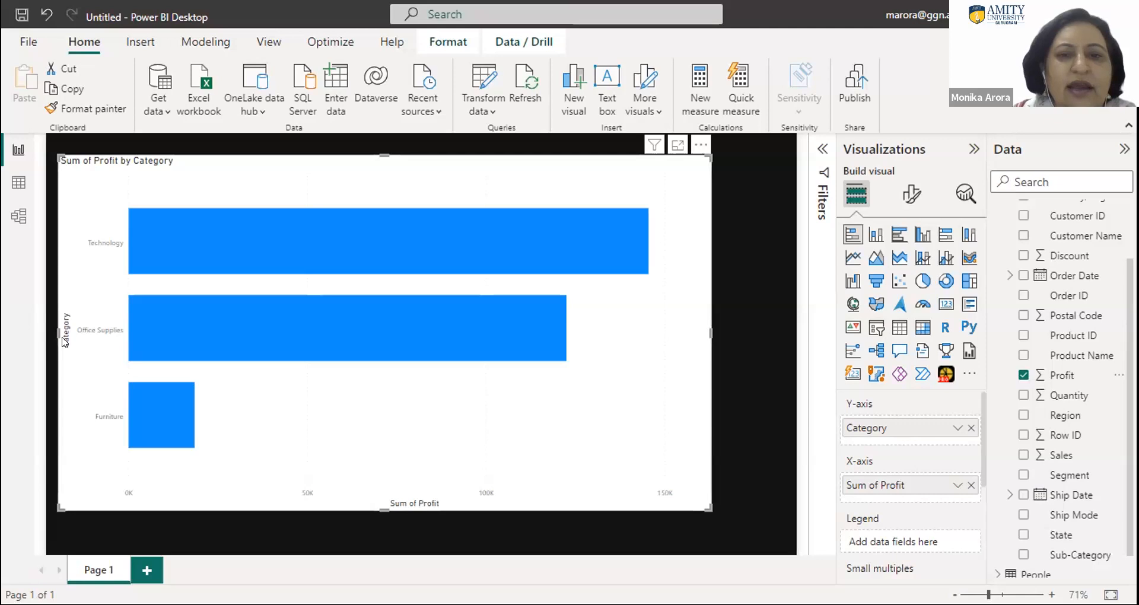
# - Examine the bar chart and its remaining field options, including legend, small multiples, tooltips and drill through
pyautogui.moveTo(602, 231)
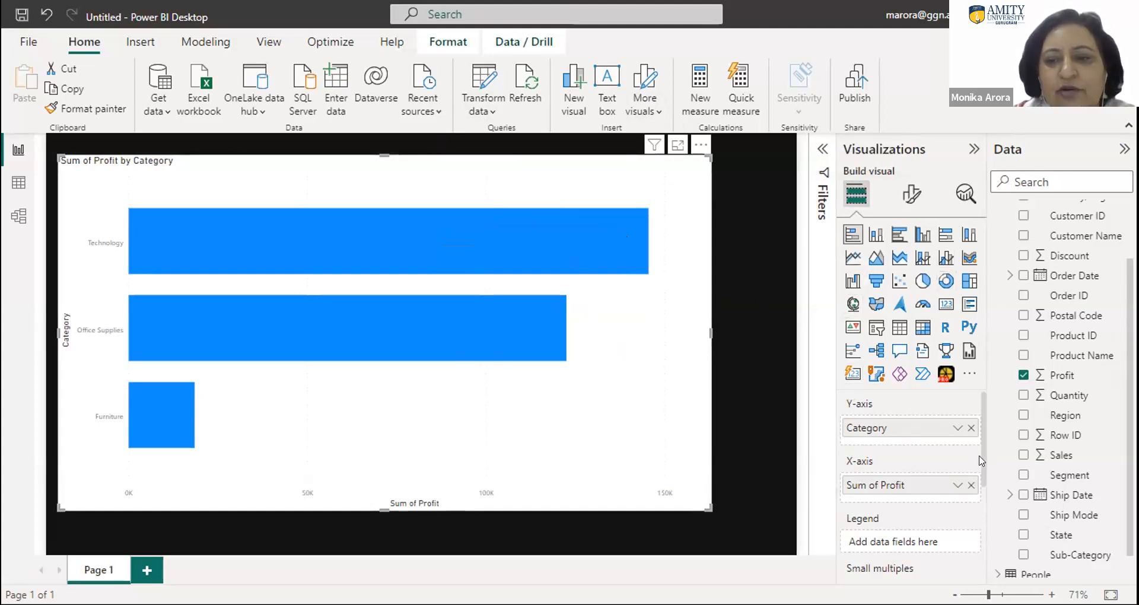
pyautogui.scroll(-3, 981, 478)
pyautogui.scroll(-3, 981, 508)
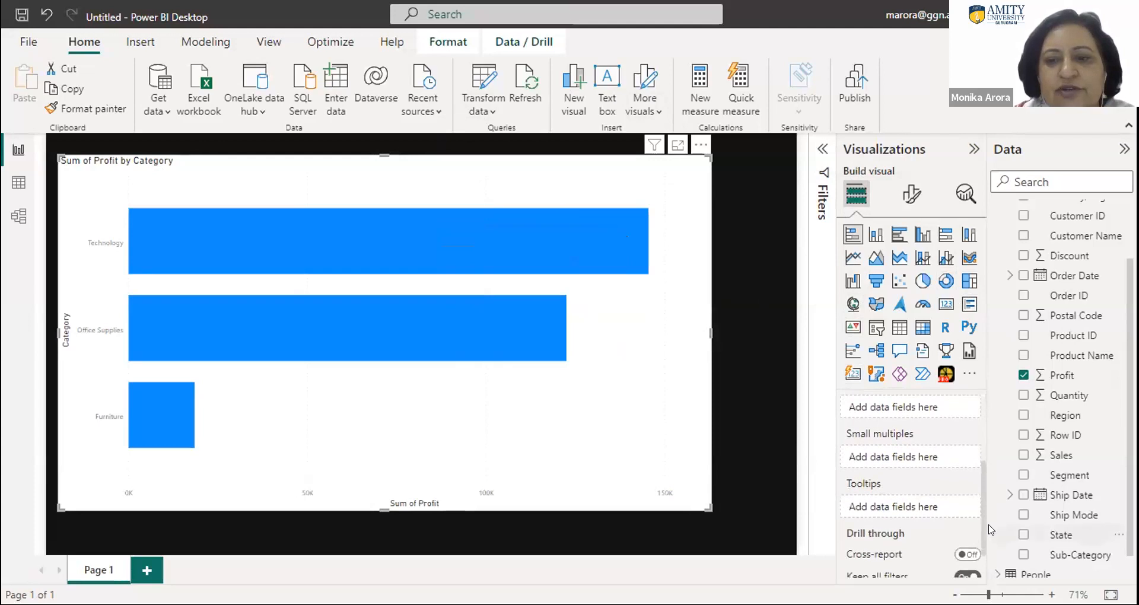
pyautogui.scroll(-1, 990, 543)
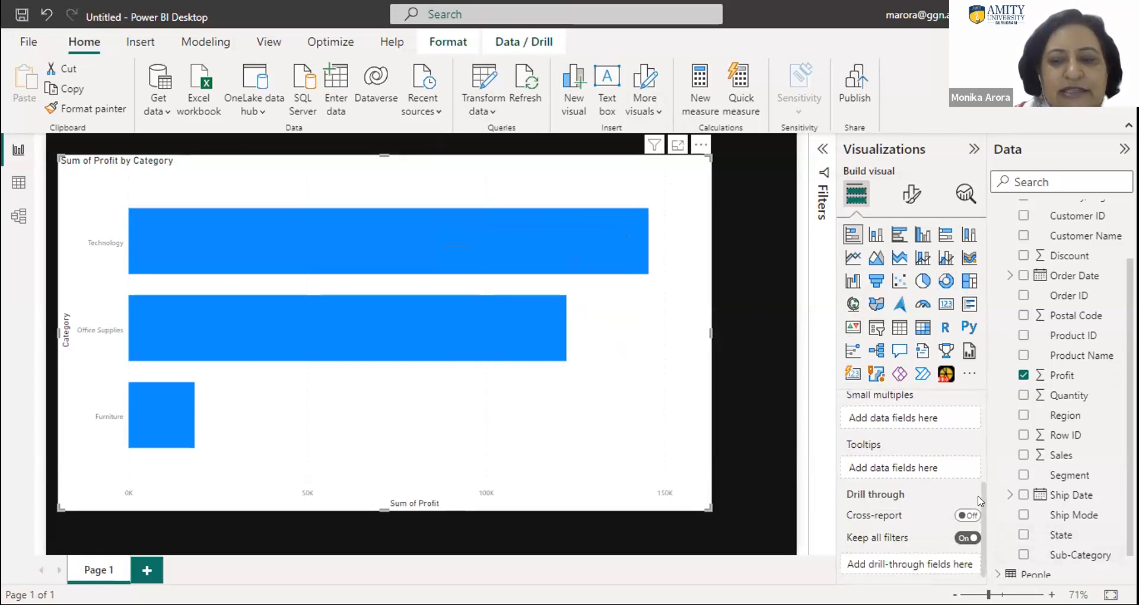
pyautogui.scroll(5, 979, 502)
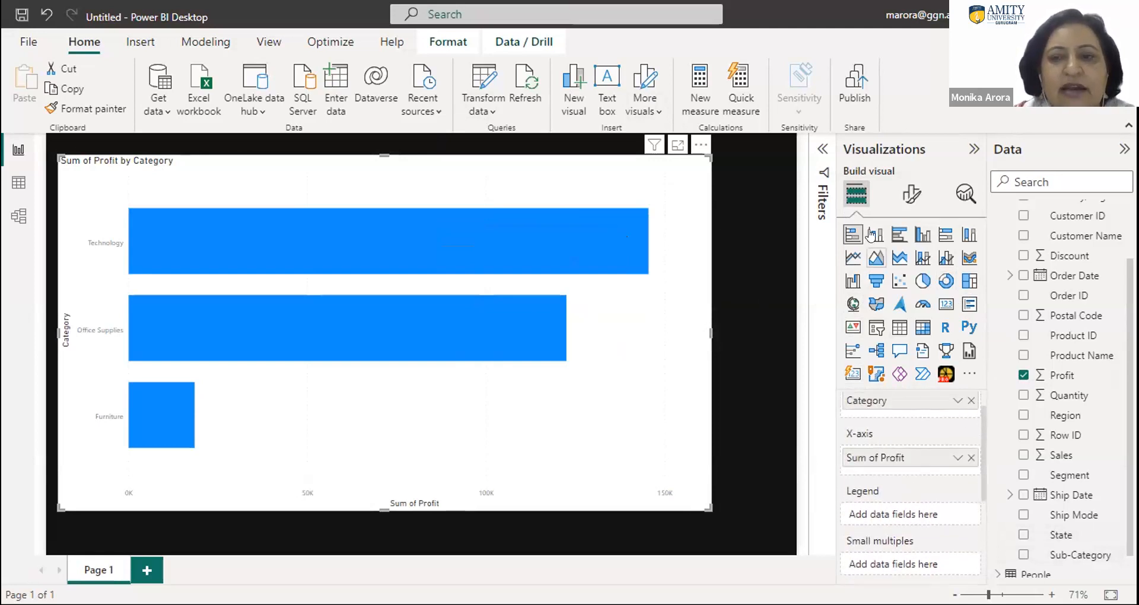
# - Show the chart's formatting options, turn its Y-axis and X-axis off, and turn both back on
pyautogui.click(910, 194)
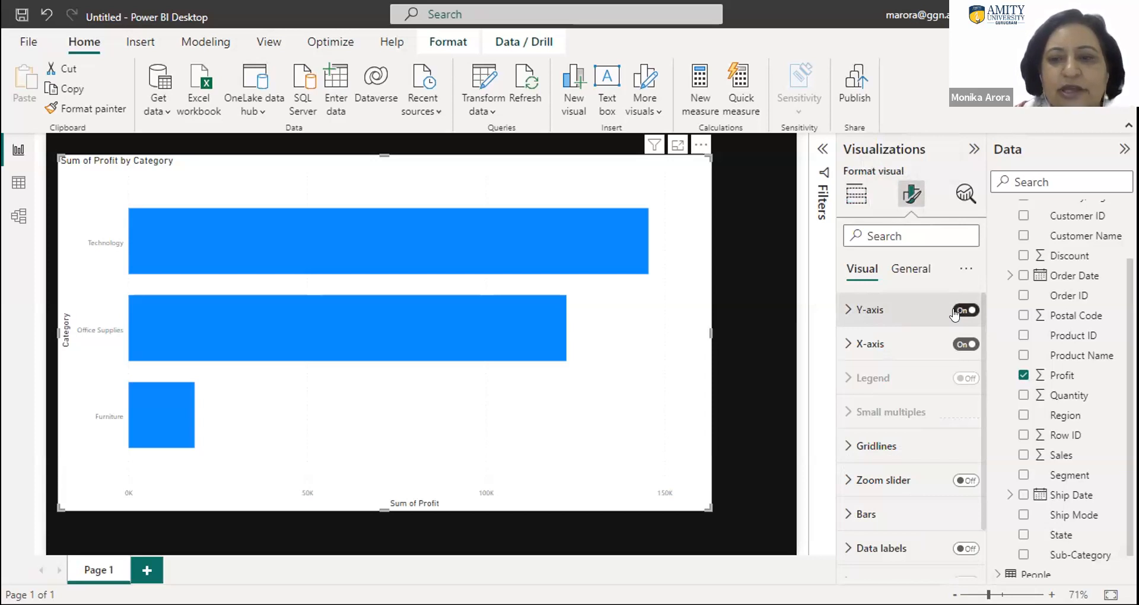
pyautogui.click(956, 311)
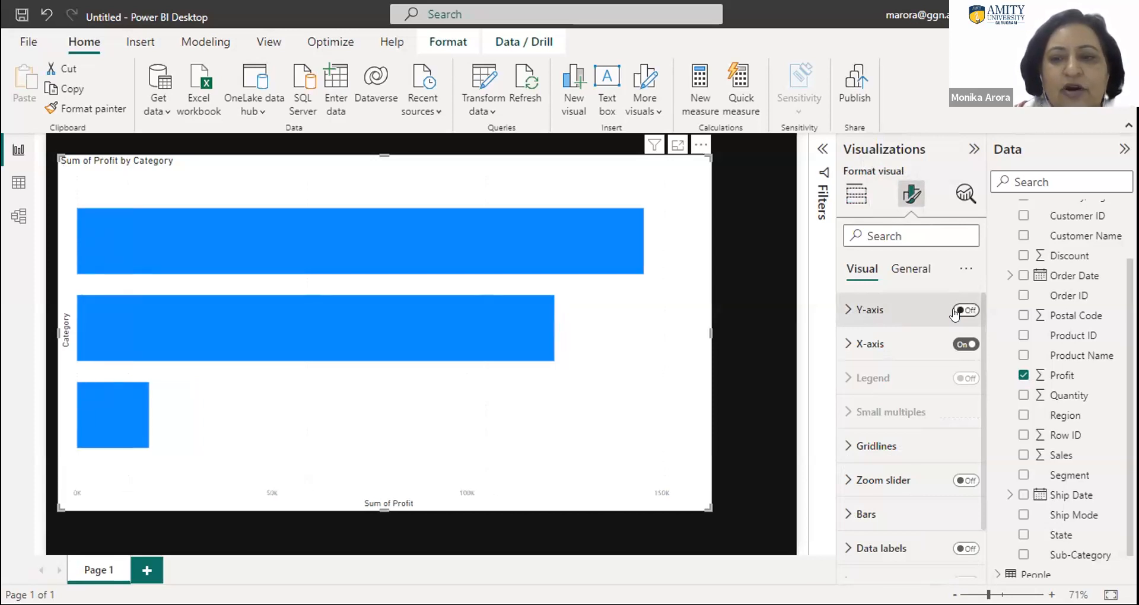
pyautogui.click(956, 344)
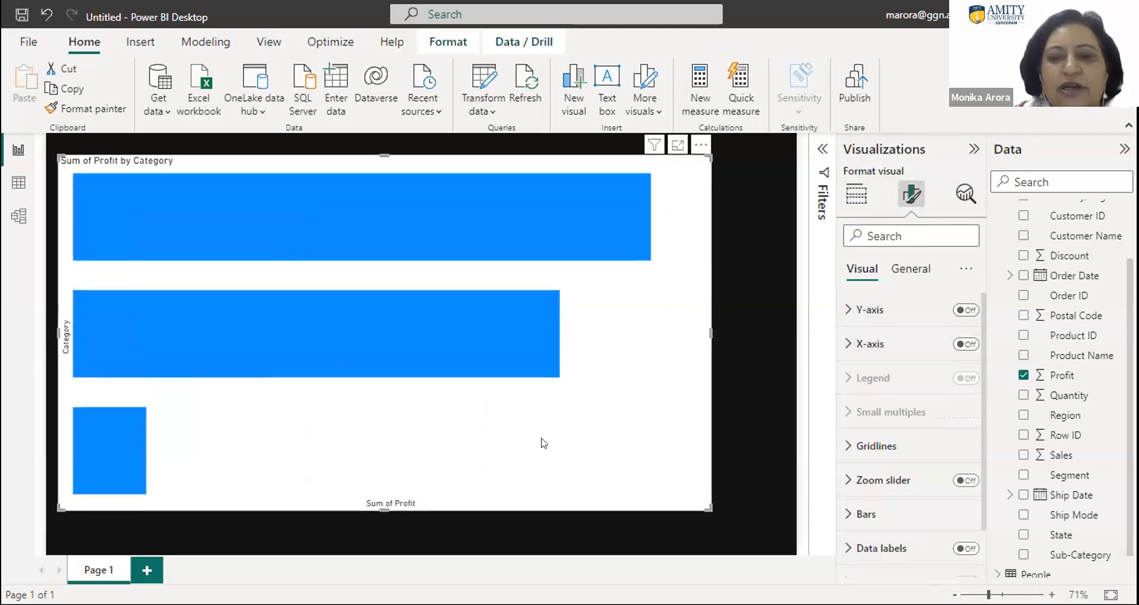
pyautogui.click(966, 309)
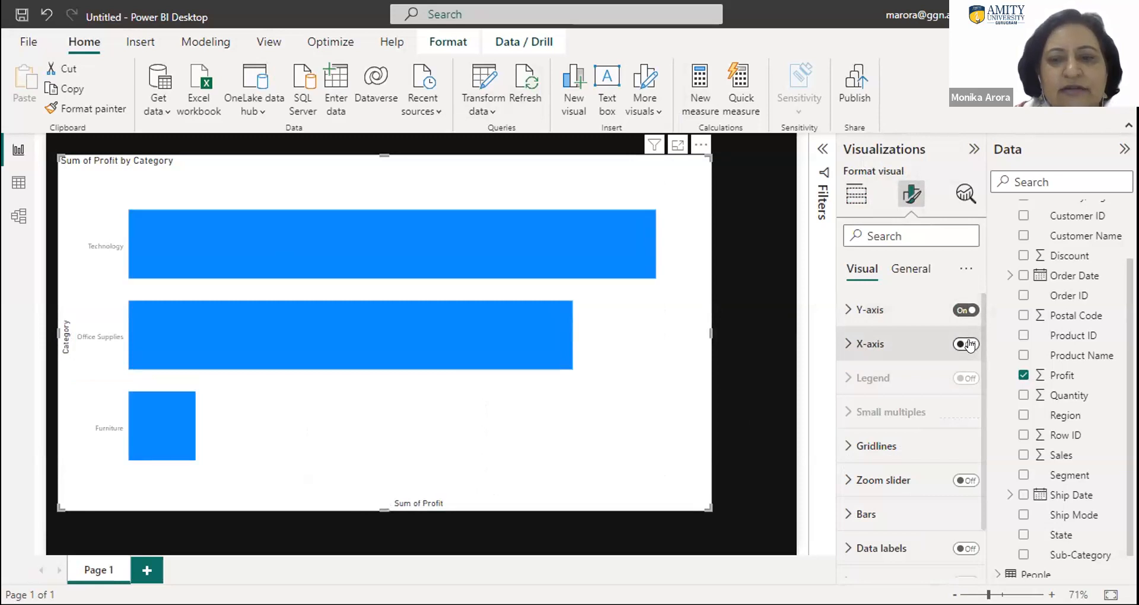
pyautogui.click(967, 344)
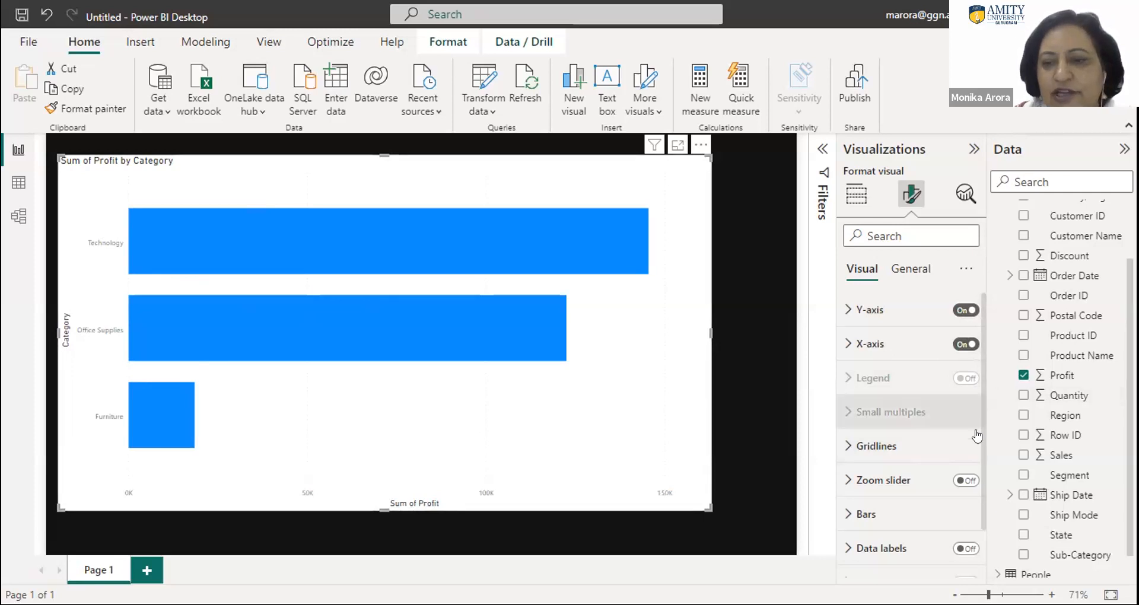
# - Turn off the bar chart's vertical gridlines
pyautogui.click(856, 448)
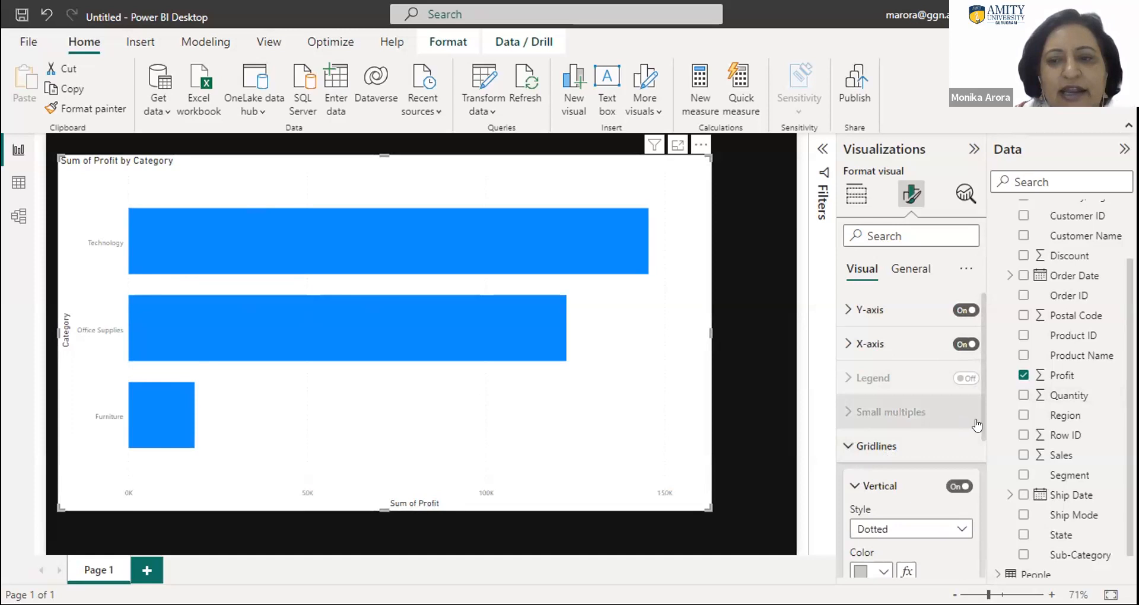
pyautogui.scroll(-2, 975, 425)
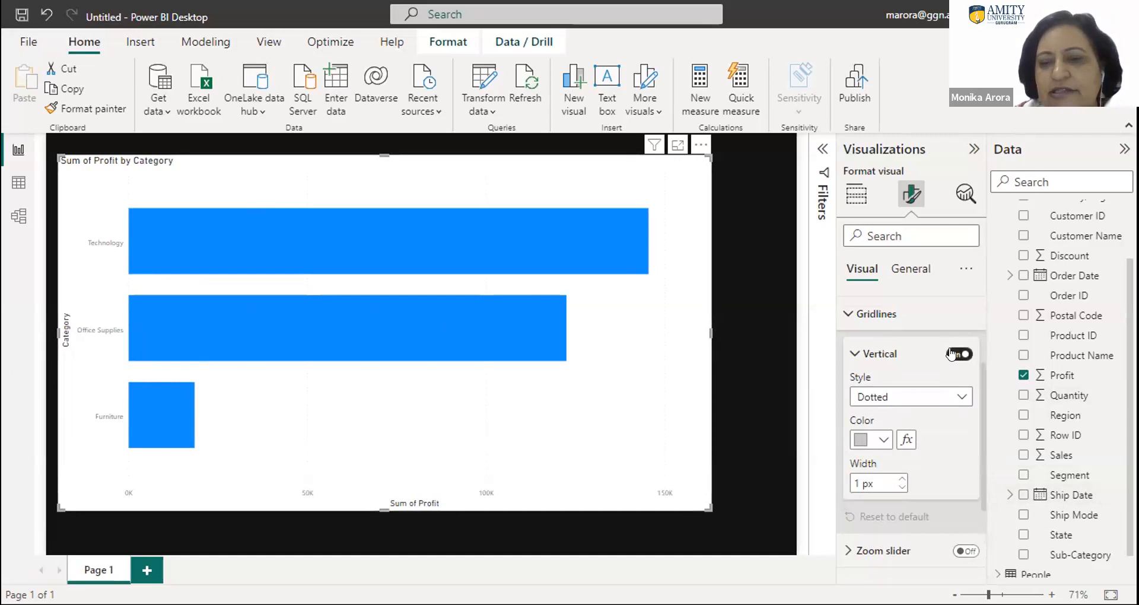
pyautogui.click(888, 316)
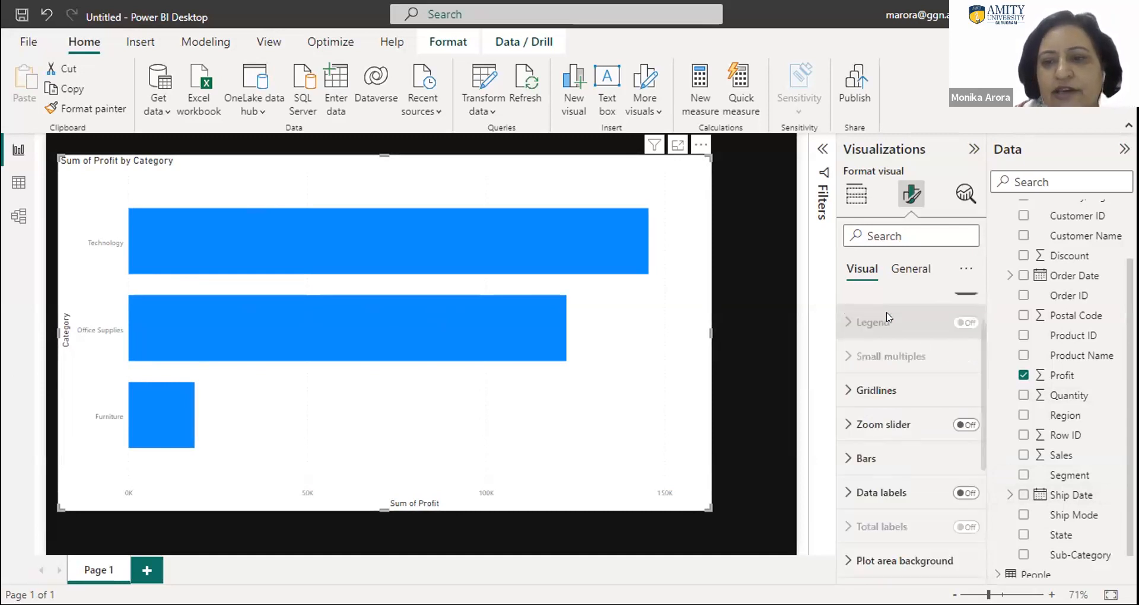
pyautogui.click(876, 391)
pyautogui.click(952, 430)
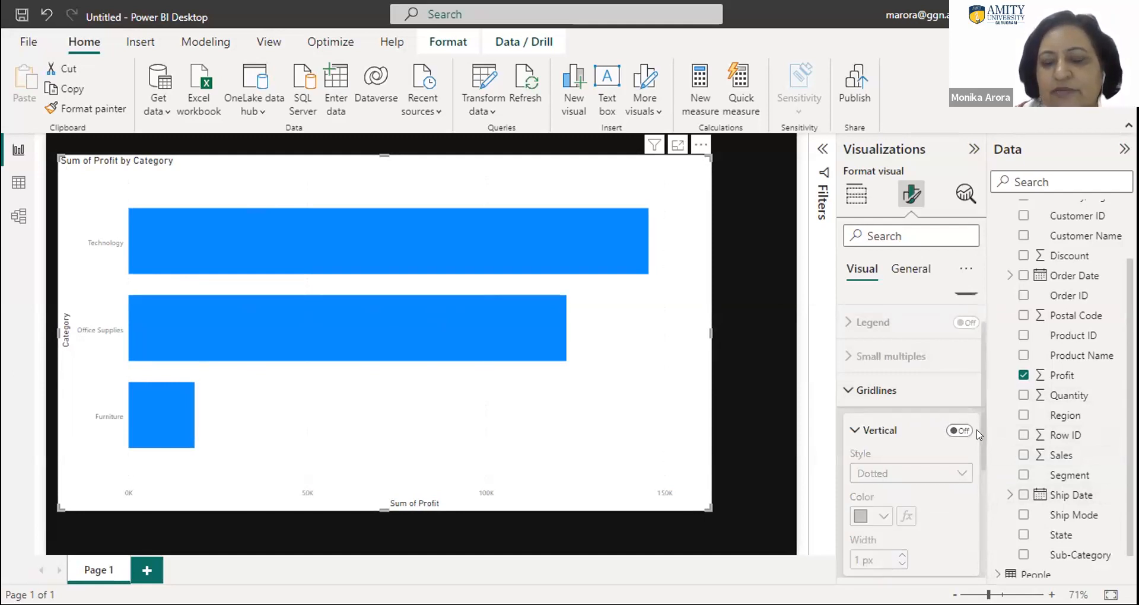
# - Show separate color settings for every category in the chart's bar formatting options
pyautogui.scroll(-3, 978, 435)
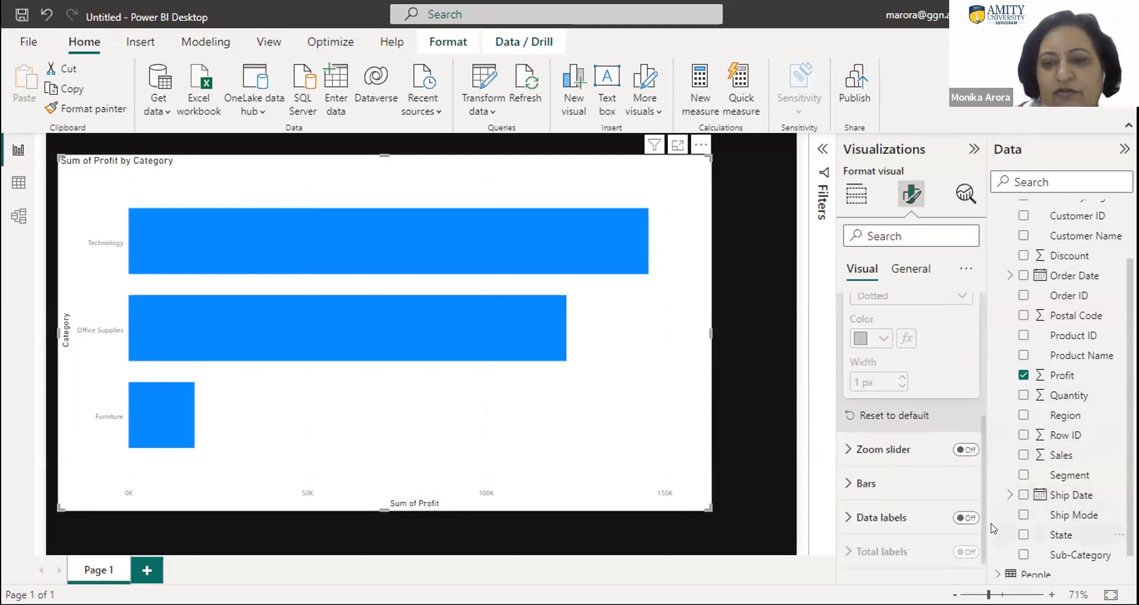
pyautogui.click(848, 483)
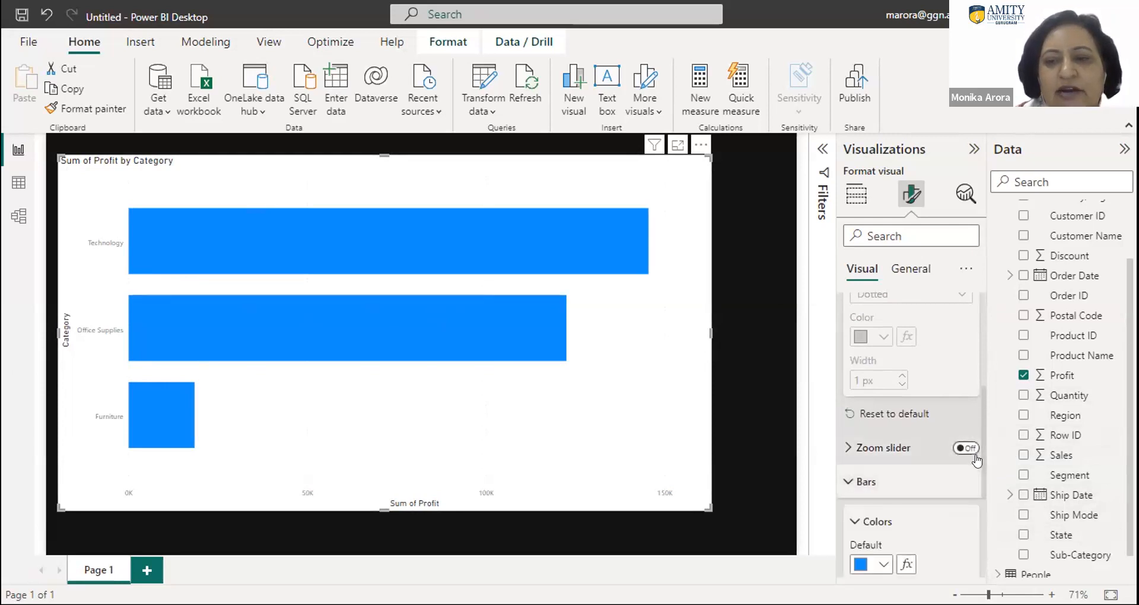
pyautogui.scroll(-3, 978, 471)
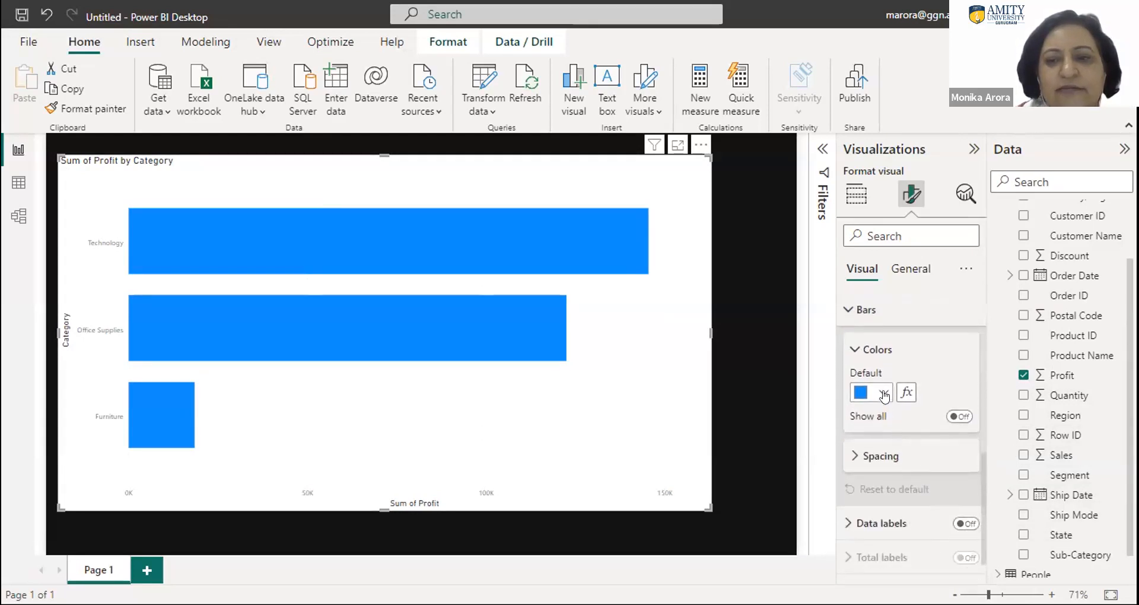
pyautogui.click(884, 393)
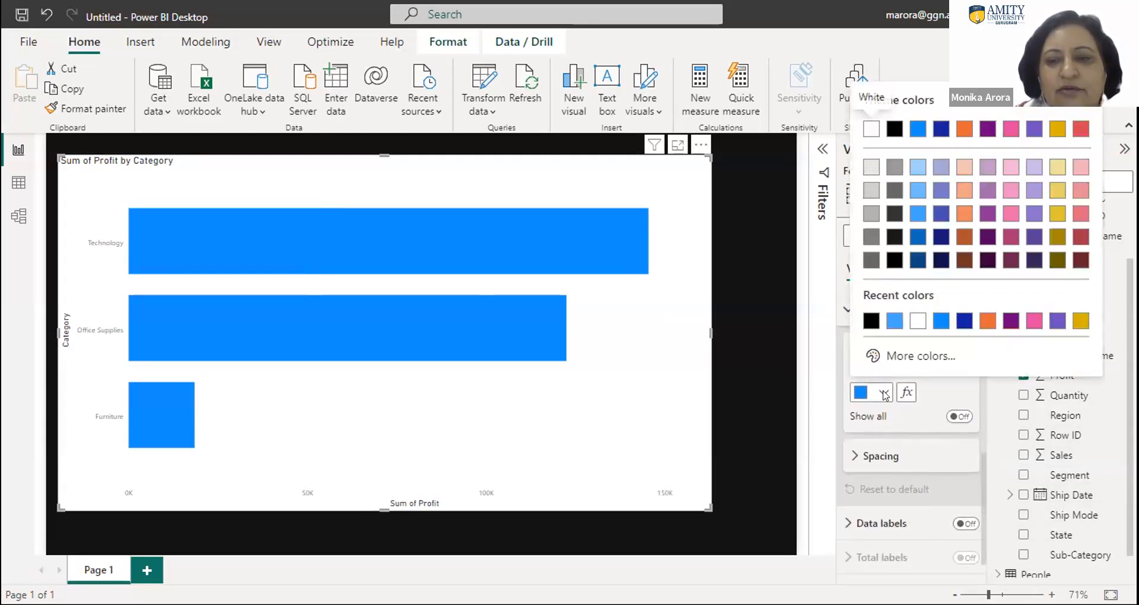
pyautogui.click(956, 418)
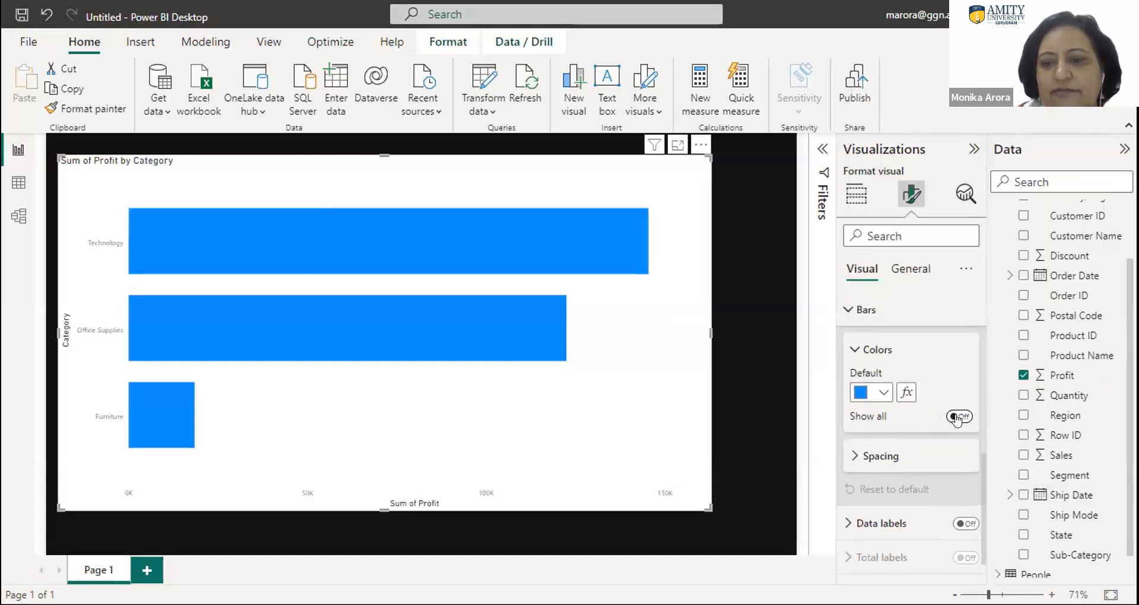
pyautogui.click(957, 417)
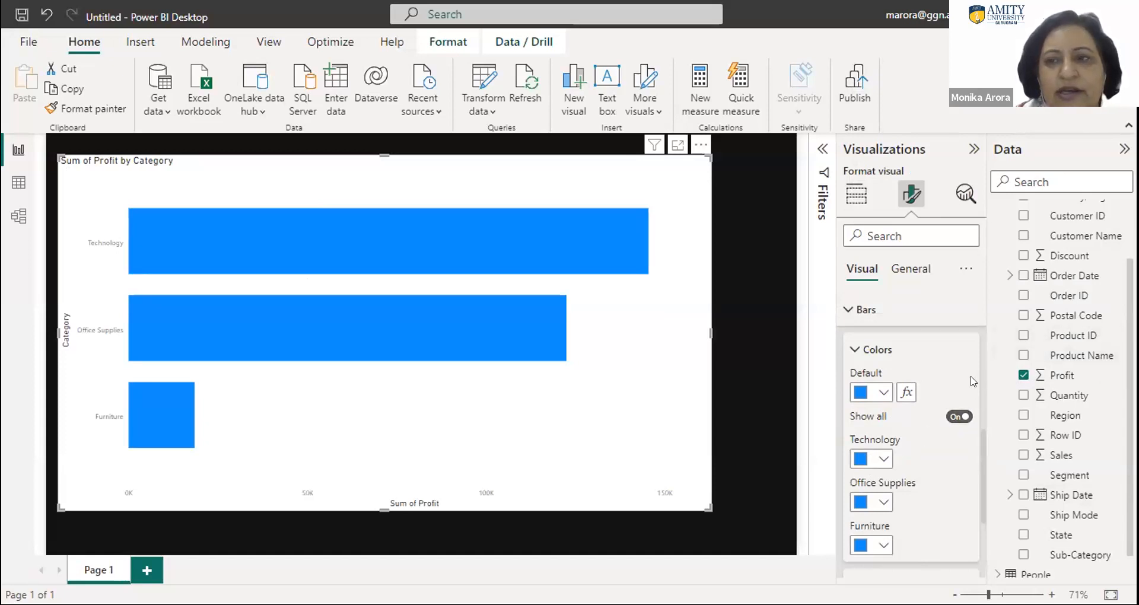
# - Color the Technology bar dark blue and the Furniture bar light orange
pyautogui.scroll(-1, 1064, 389)
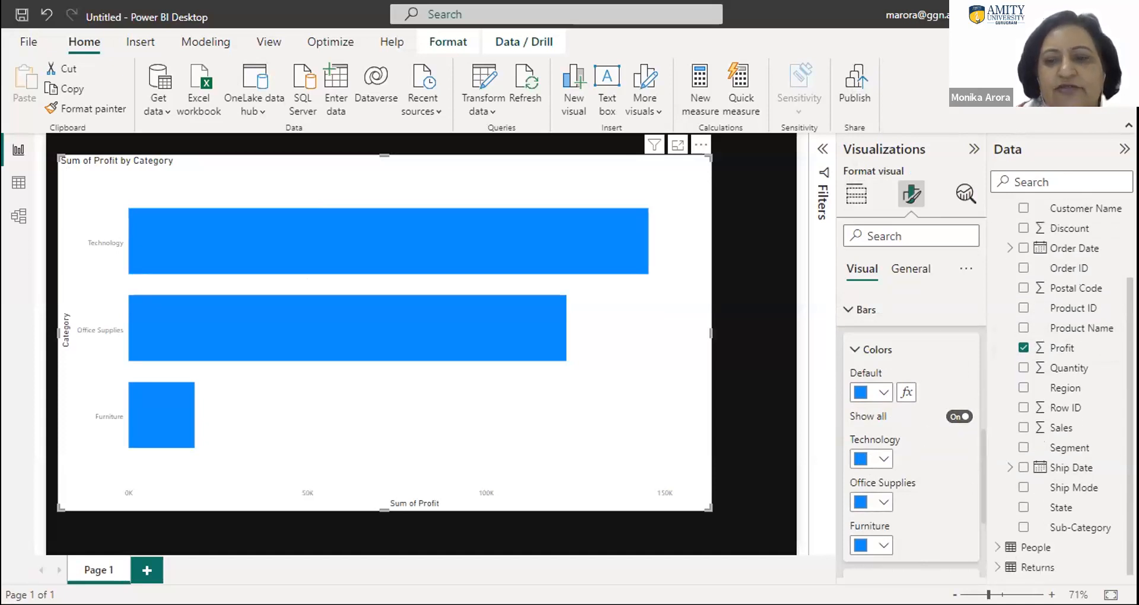
pyautogui.click(883, 459)
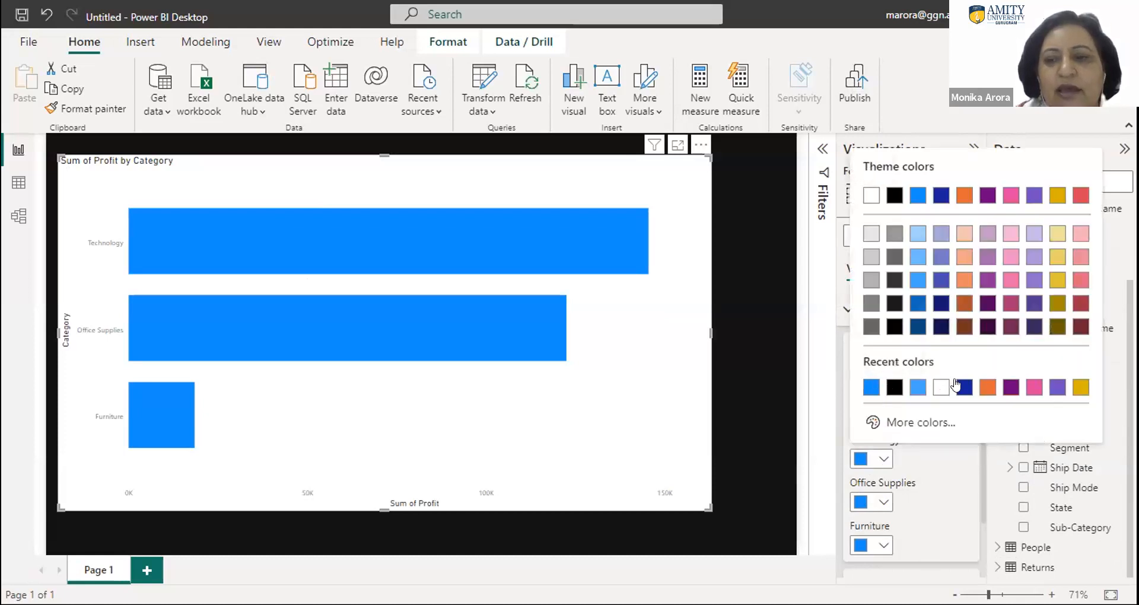
pyautogui.click(957, 386)
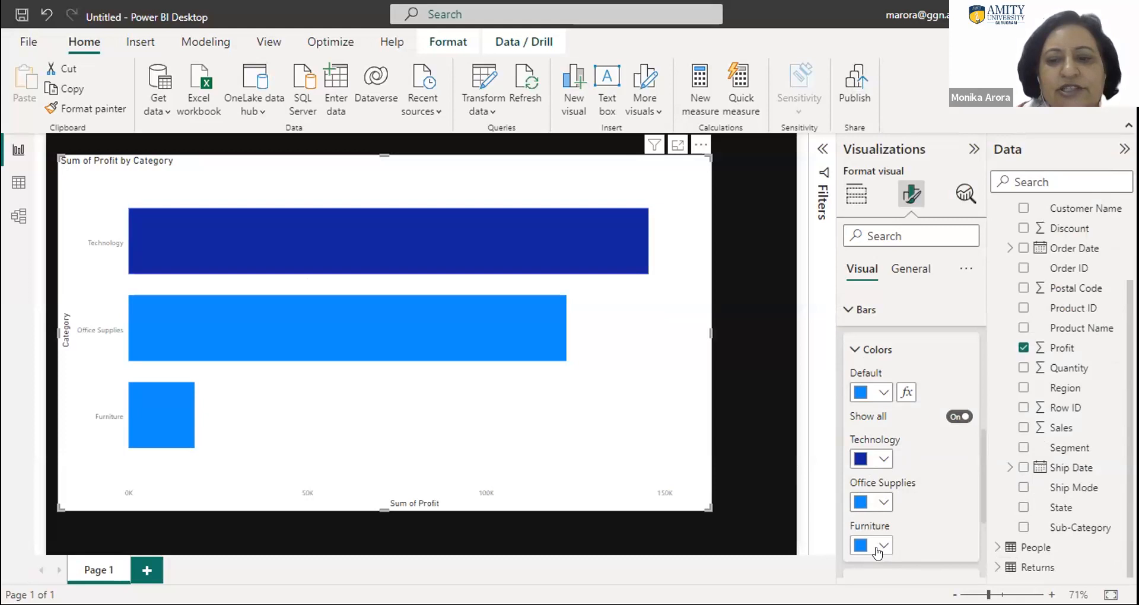
pyautogui.click(882, 546)
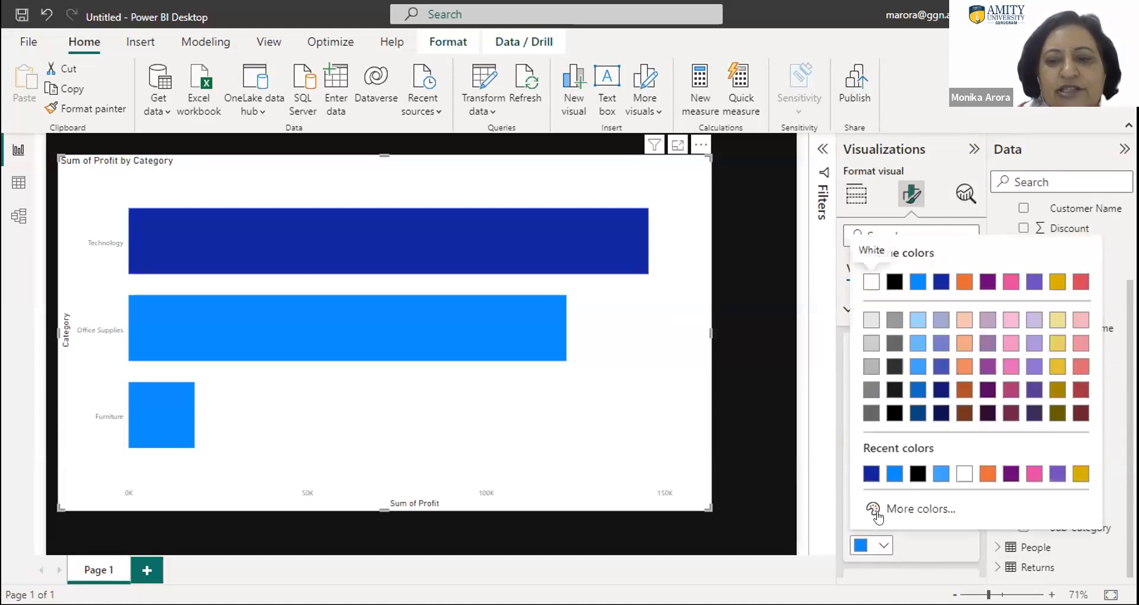
pyautogui.click(940, 475)
pyautogui.click(871, 549)
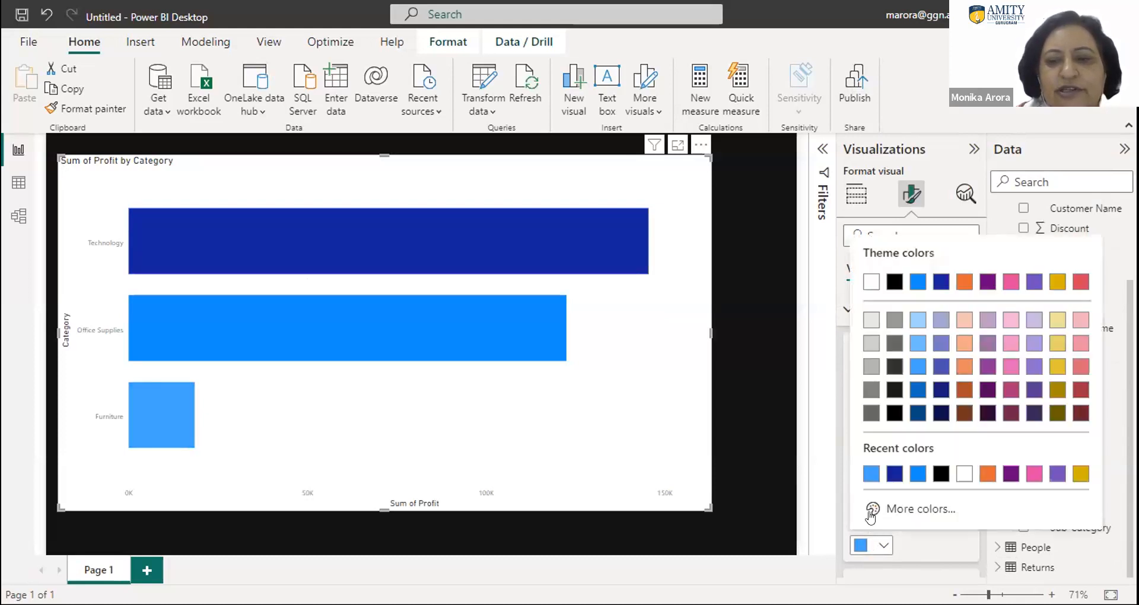
pyautogui.click(960, 343)
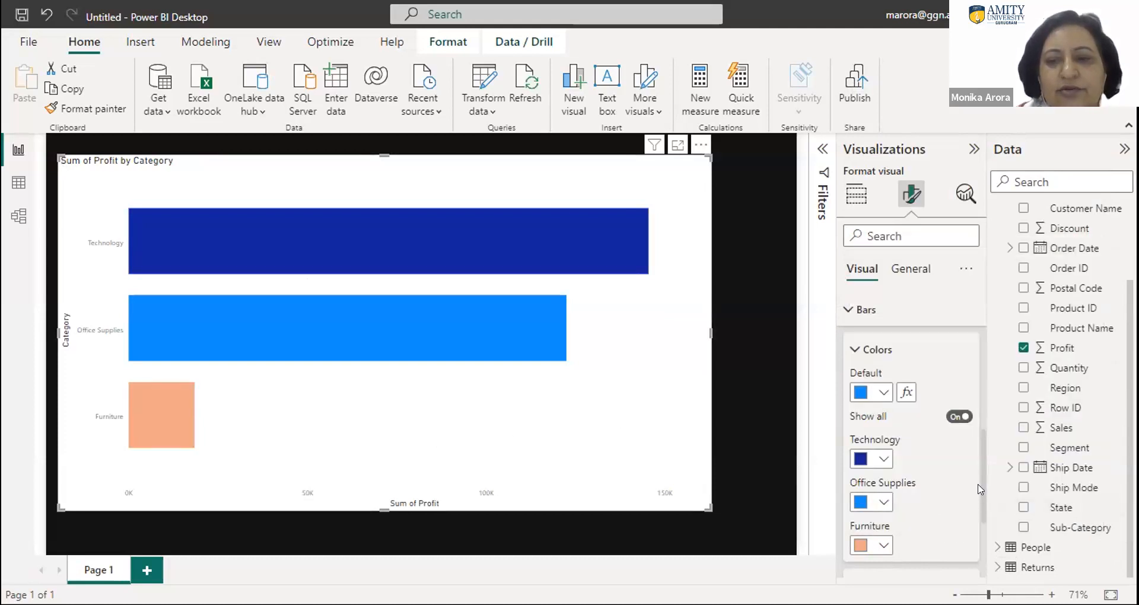
# - Set the inner padding between the bars to 17 px
pyautogui.scroll(-3, 981, 497)
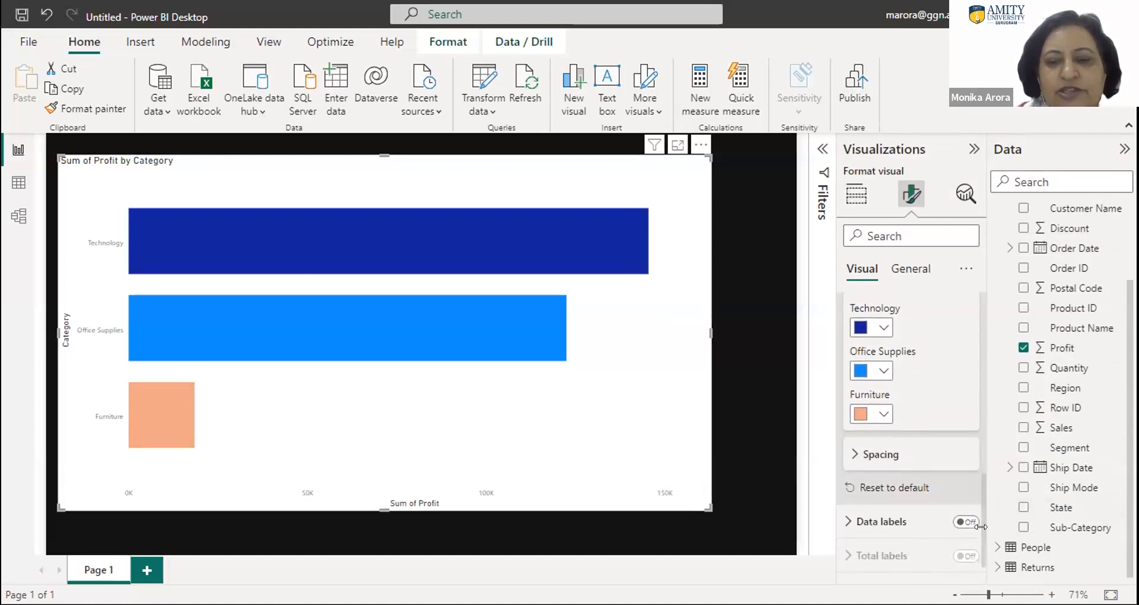
pyautogui.click(849, 455)
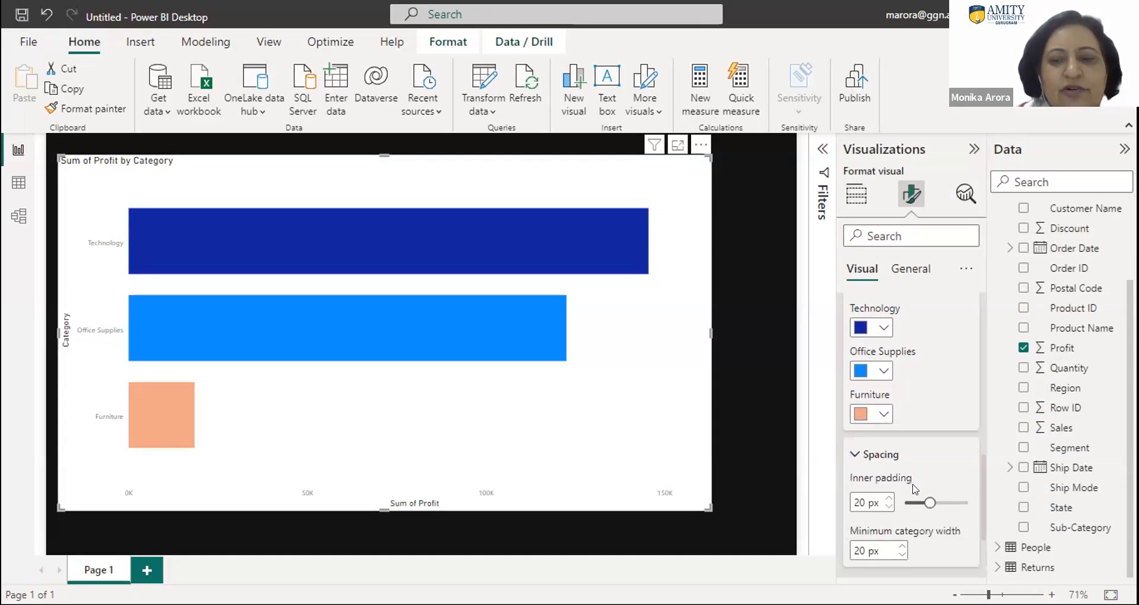
pyautogui.click(938, 505)
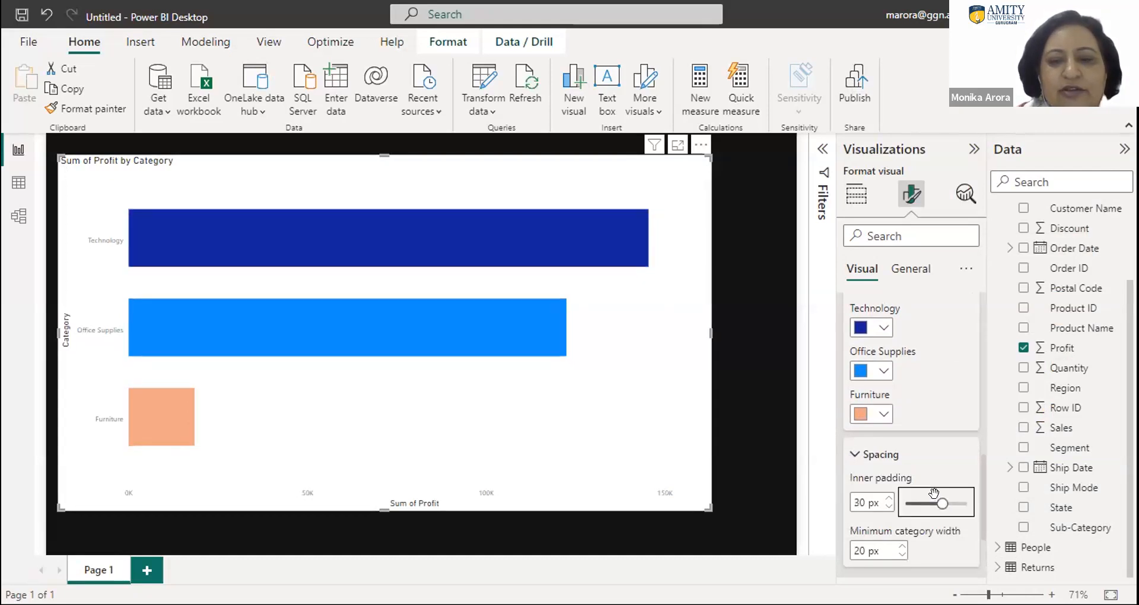
pyautogui.click(924, 505)
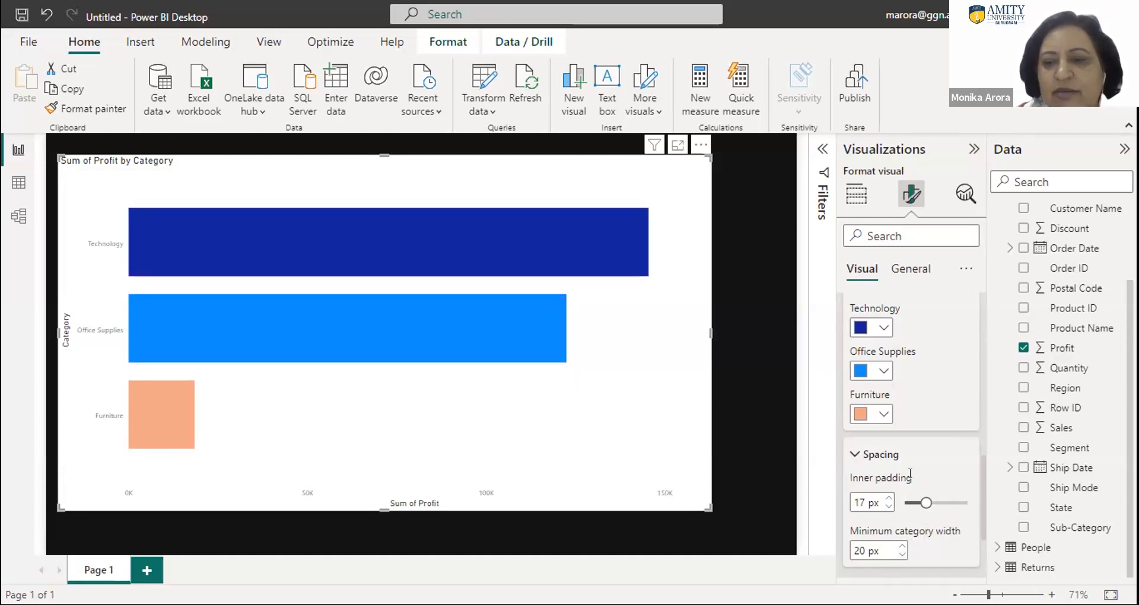
pyautogui.click(856, 455)
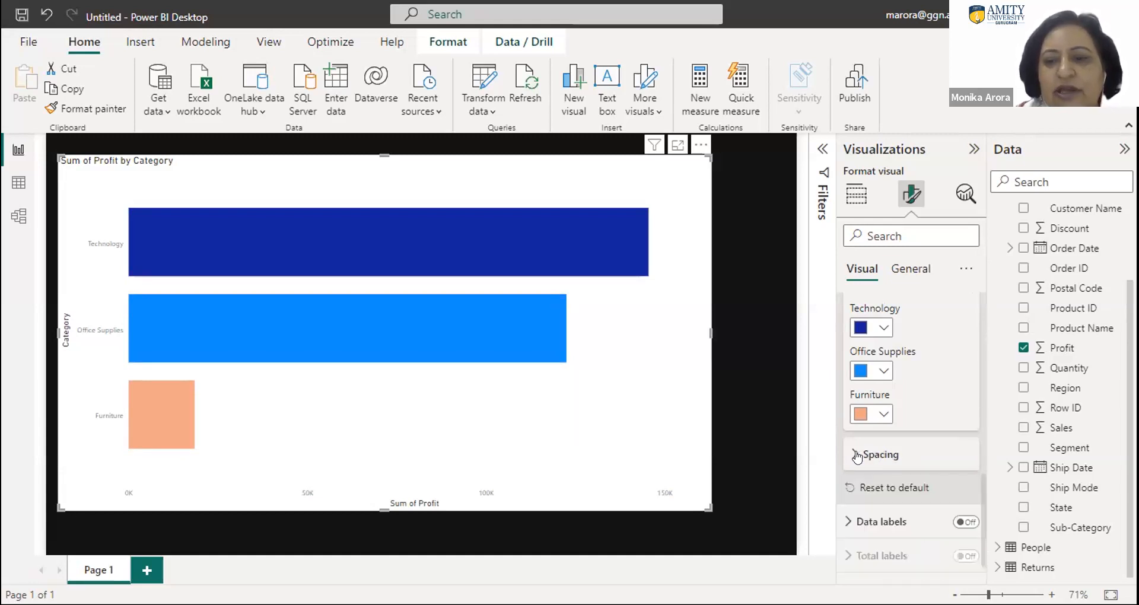
# - Turn on data labels for the bar chart
pyautogui.click(848, 521)
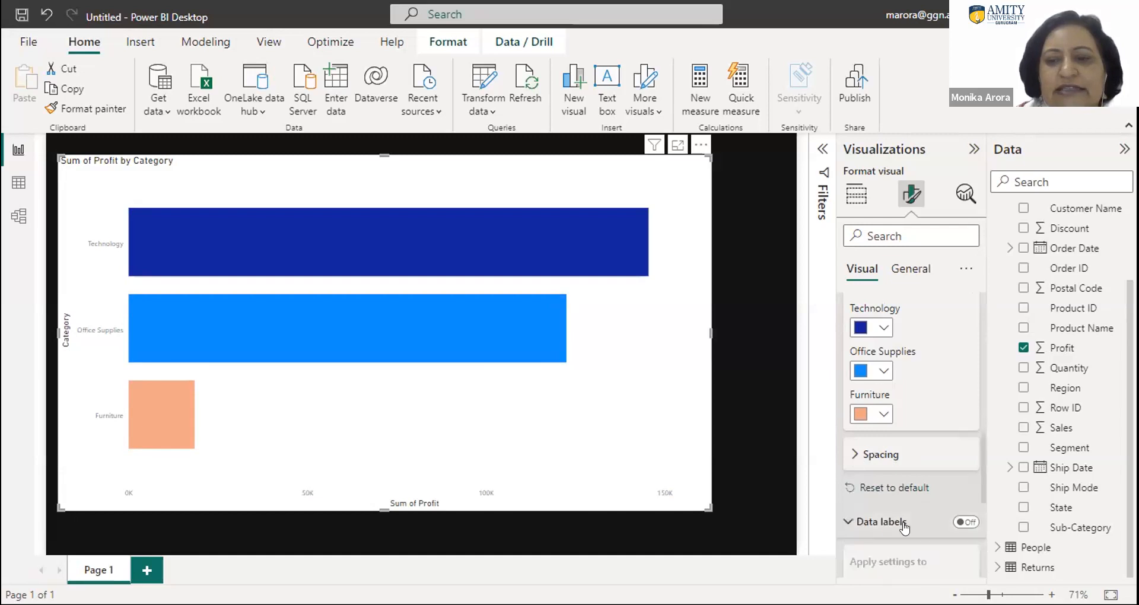
pyautogui.scroll(-1, 979, 524)
pyautogui.scroll(-3, 980, 524)
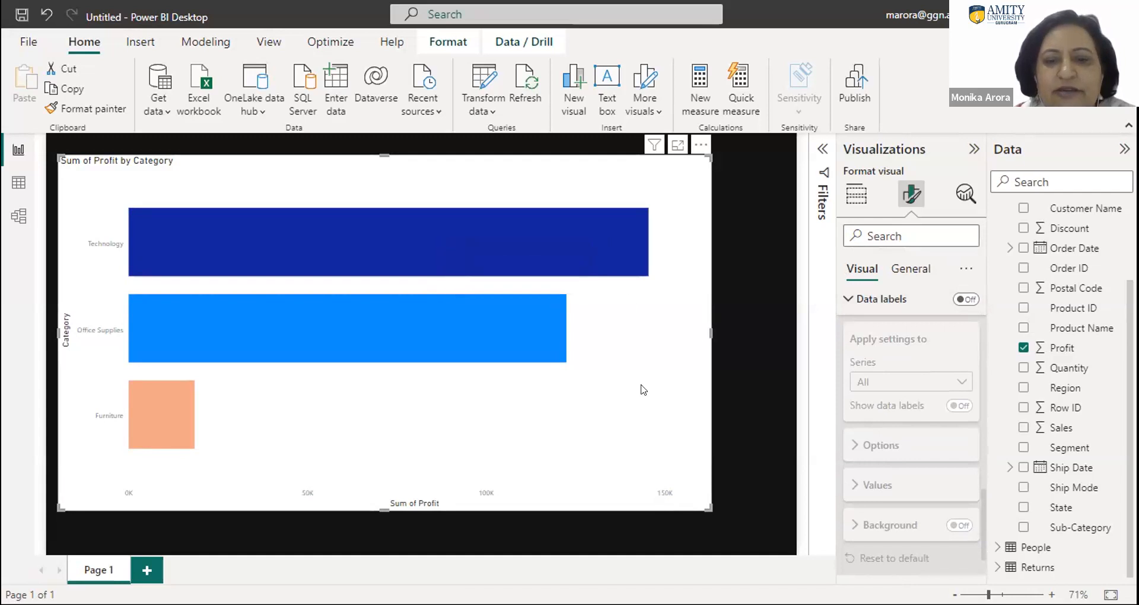
pyautogui.moveTo(603, 243)
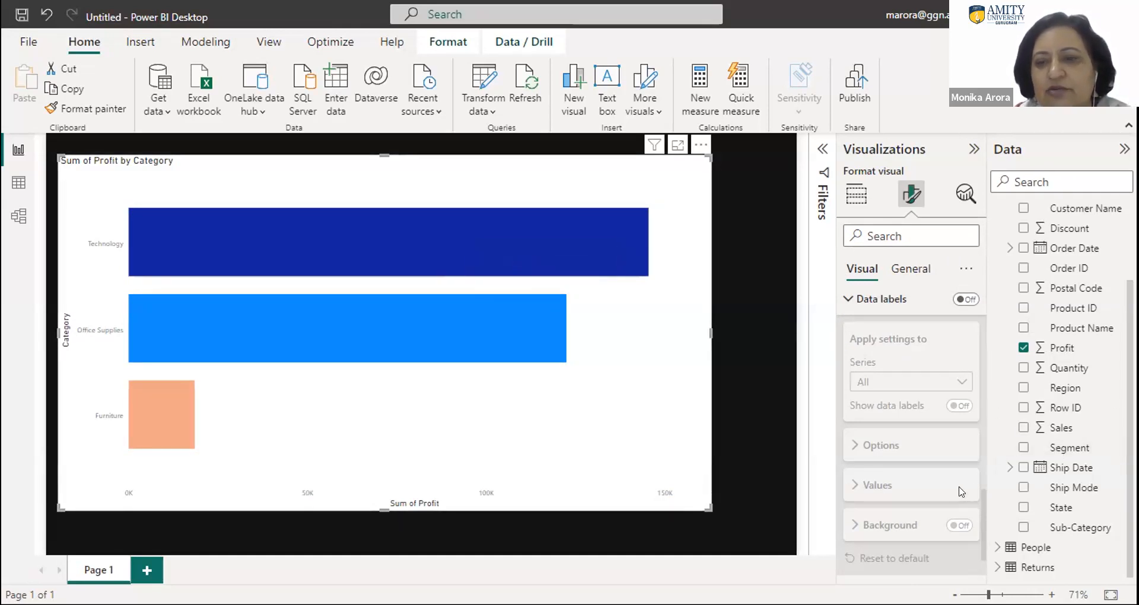
pyautogui.click(965, 299)
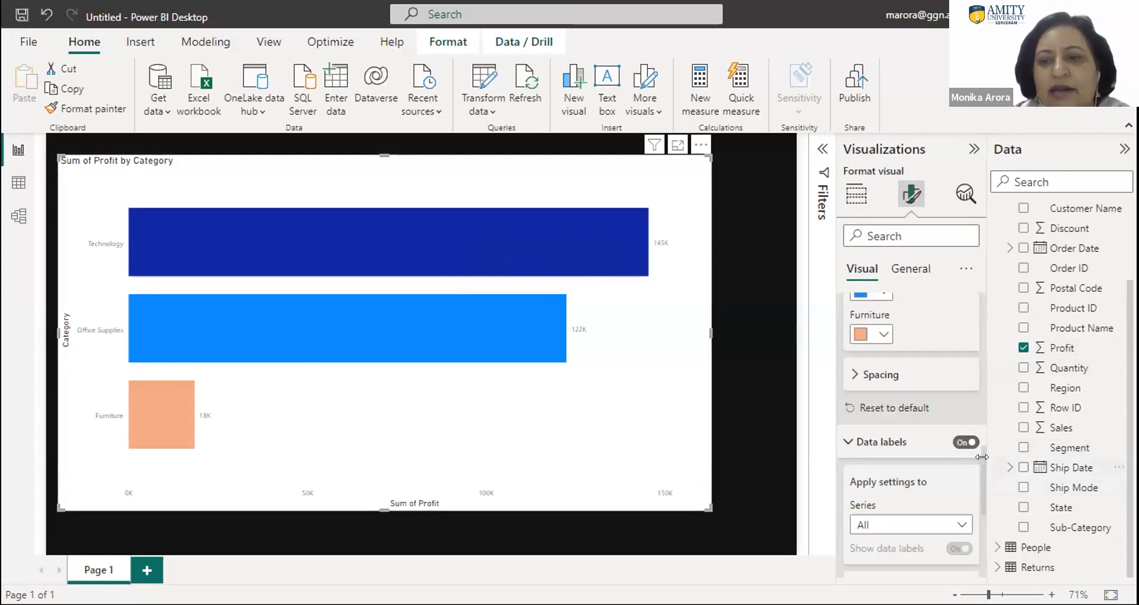
# - Examine the series and position choices available for the chart's data labels
pyautogui.moveTo(980, 476)
pyautogui.mouseDown()
pyautogui.moveTo(981, 523)
pyautogui.moveTo(982, 489)
pyautogui.mouseUp()
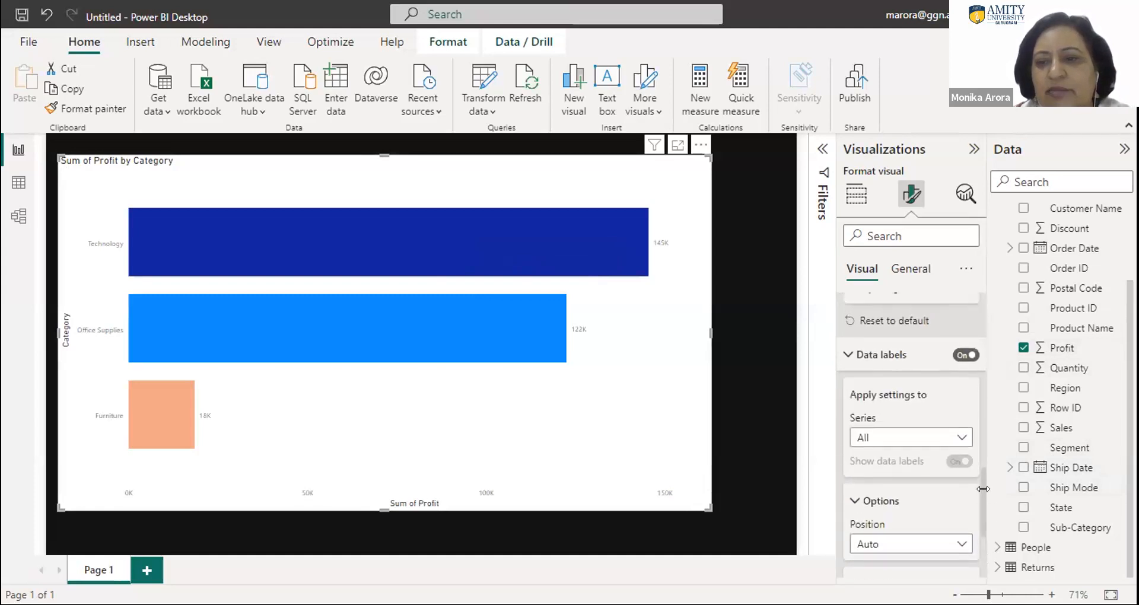
pyautogui.click(924, 442)
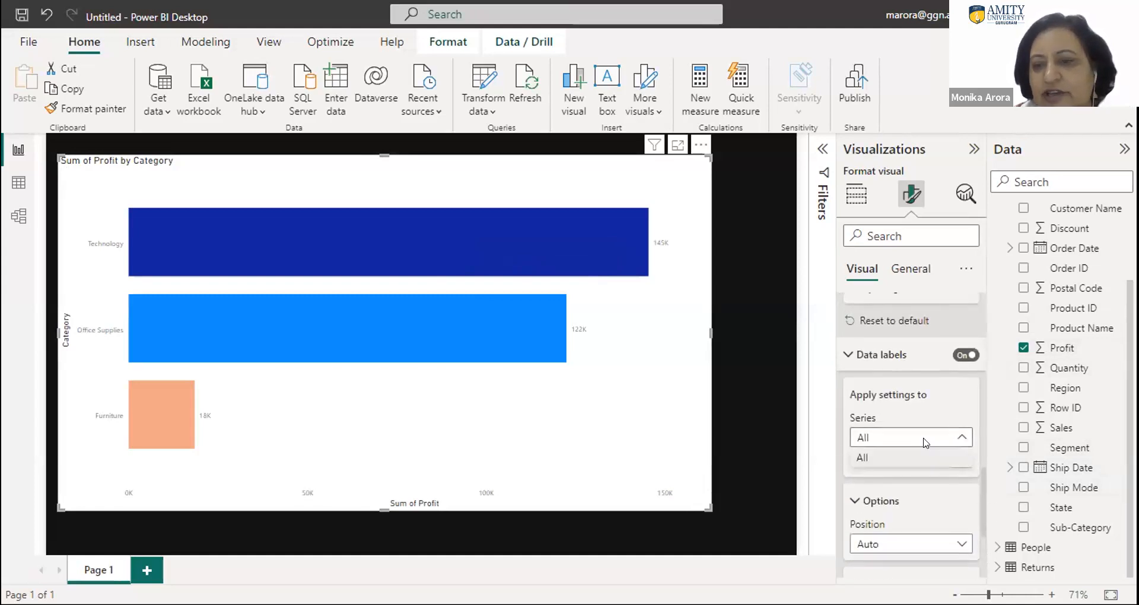
pyautogui.click(922, 437)
pyautogui.click(958, 438)
pyautogui.click(958, 438)
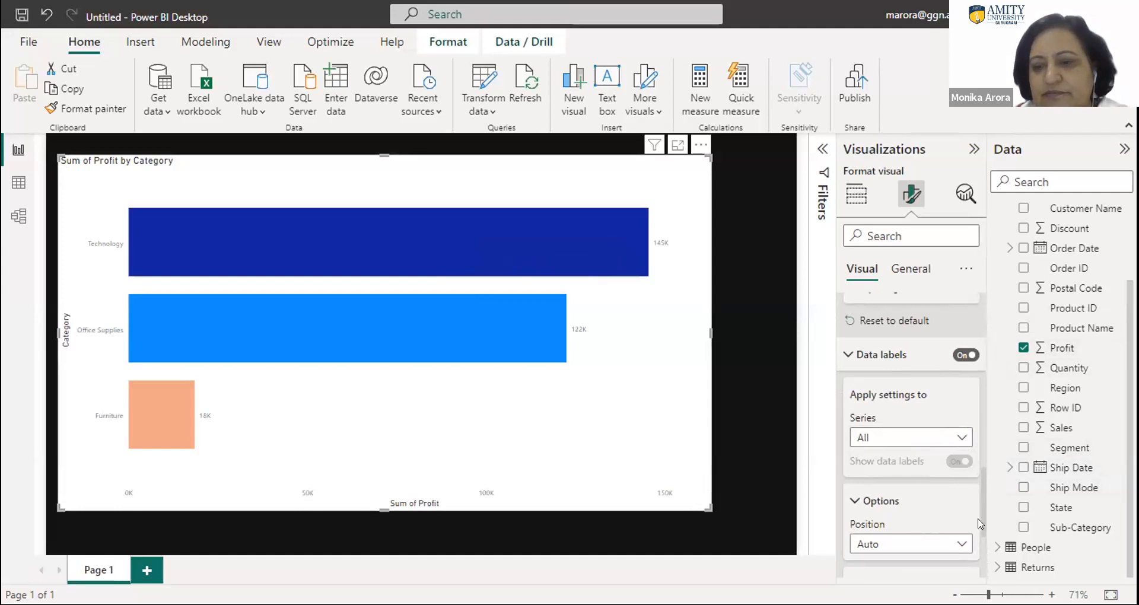
pyautogui.scroll(-3, 949, 474)
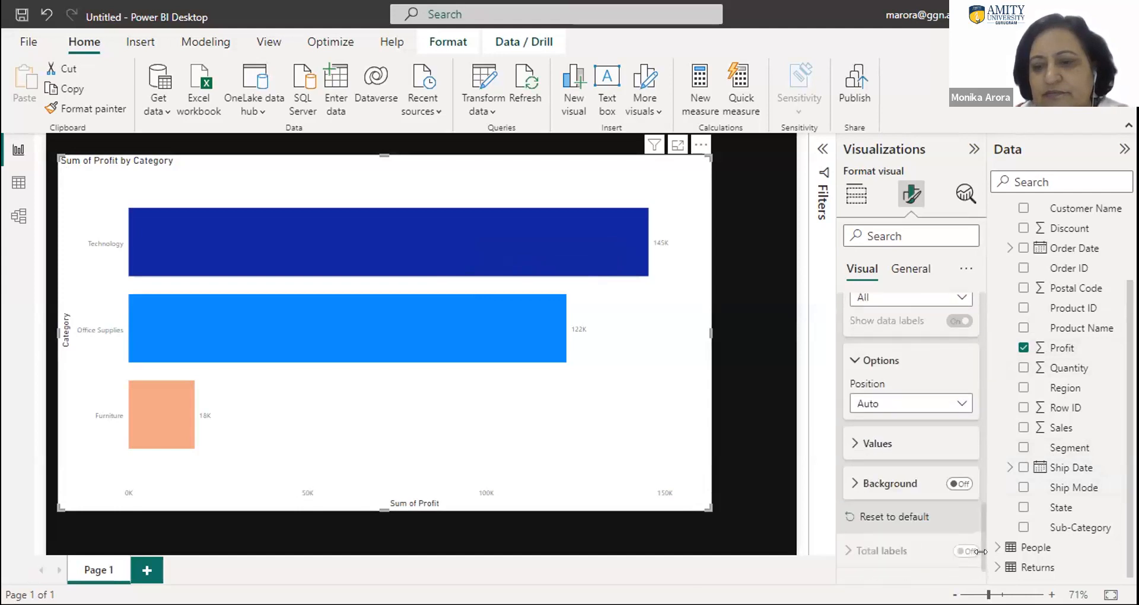
pyautogui.click(928, 399)
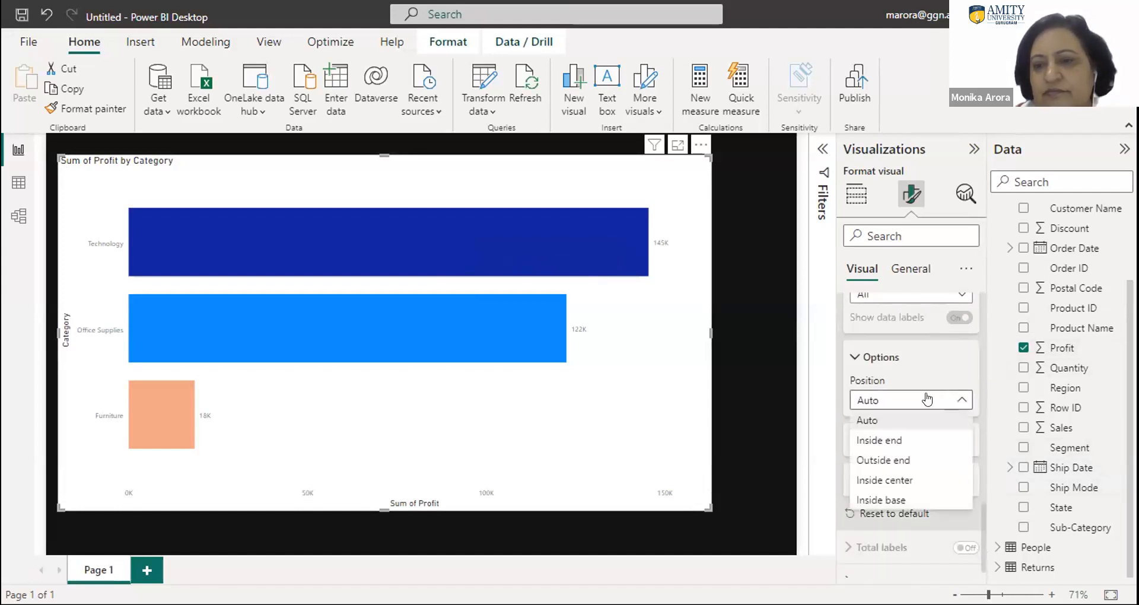
pyautogui.click(928, 400)
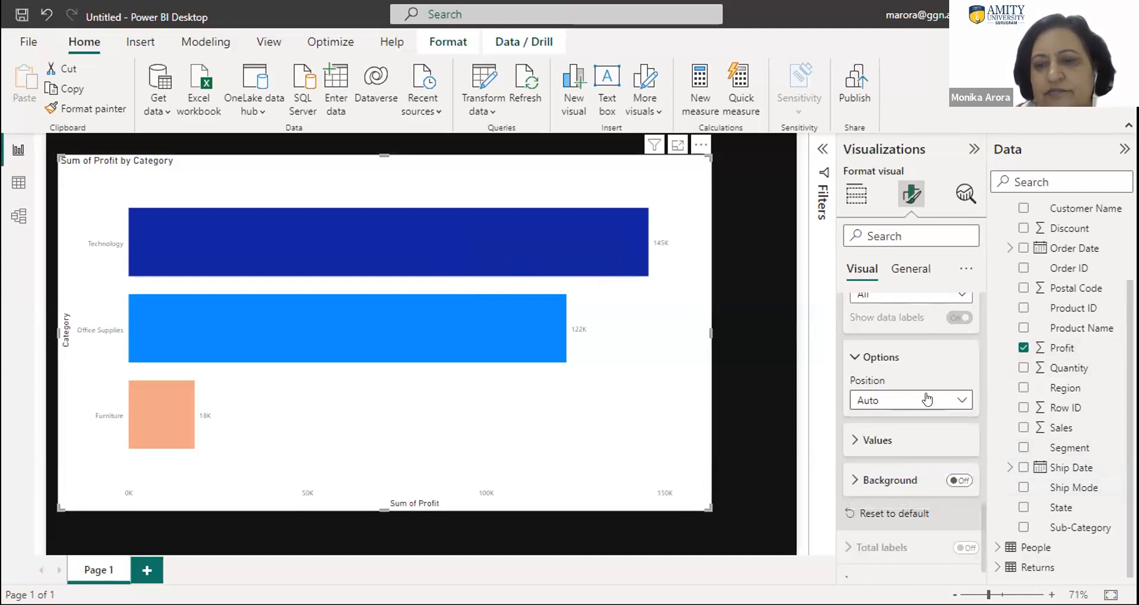
# - Set the color of the data label values to black
pyautogui.click(877, 440)
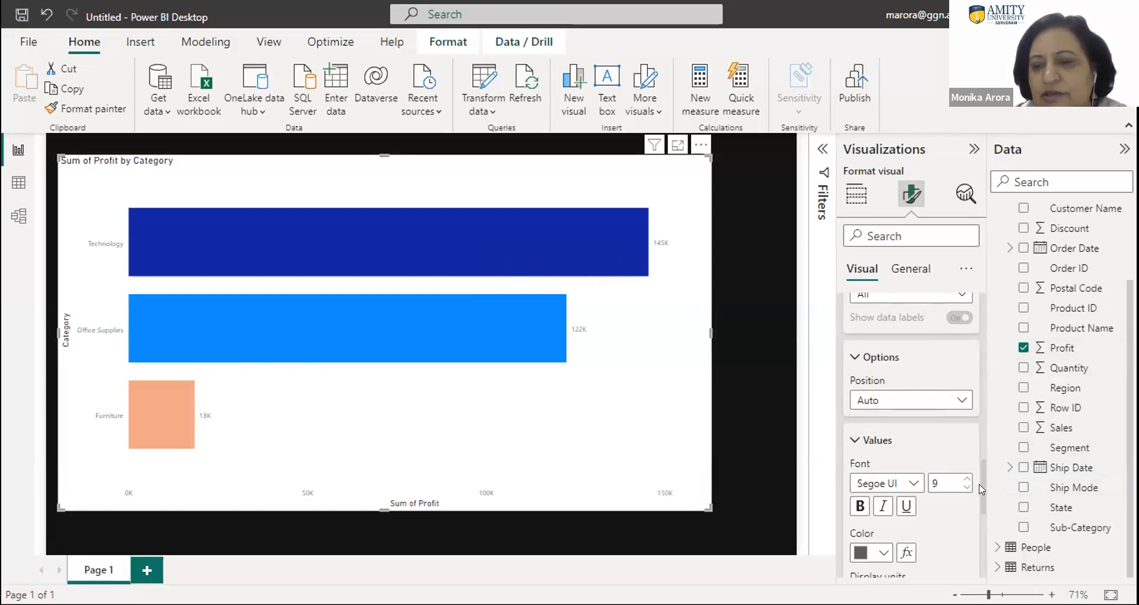
pyautogui.moveTo(979, 488); pyautogui.dragTo(982, 512)
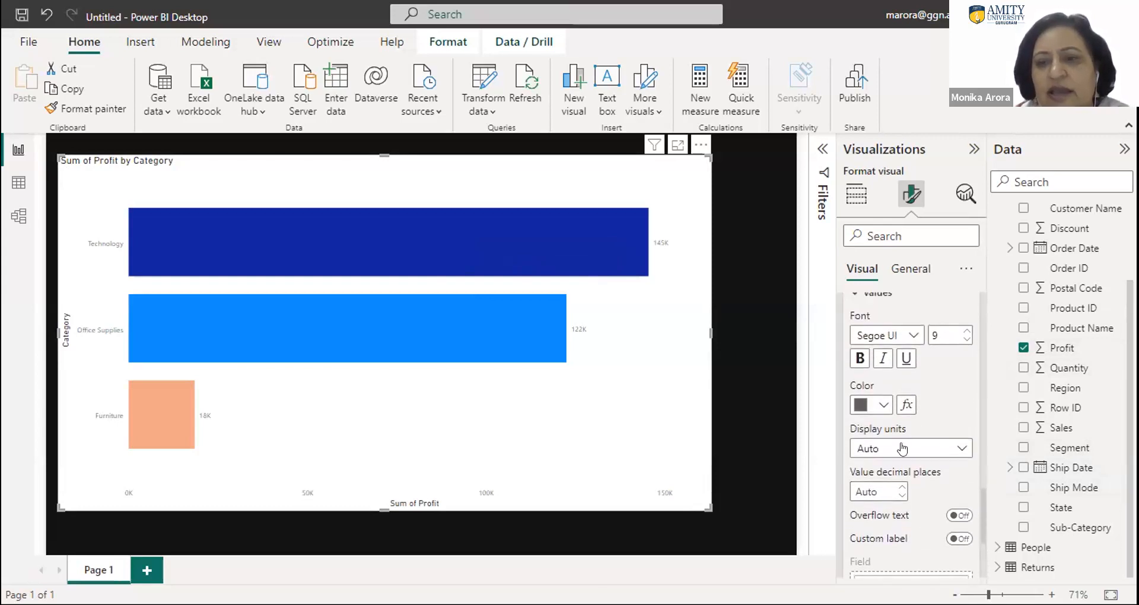
pyautogui.click(883, 405)
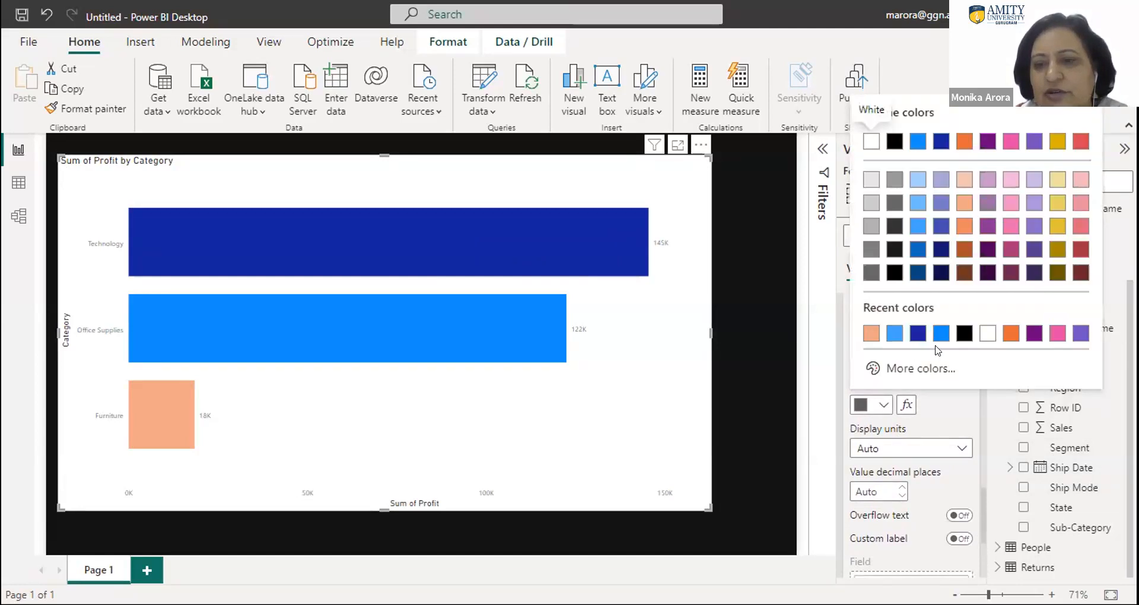
pyautogui.click(965, 333)
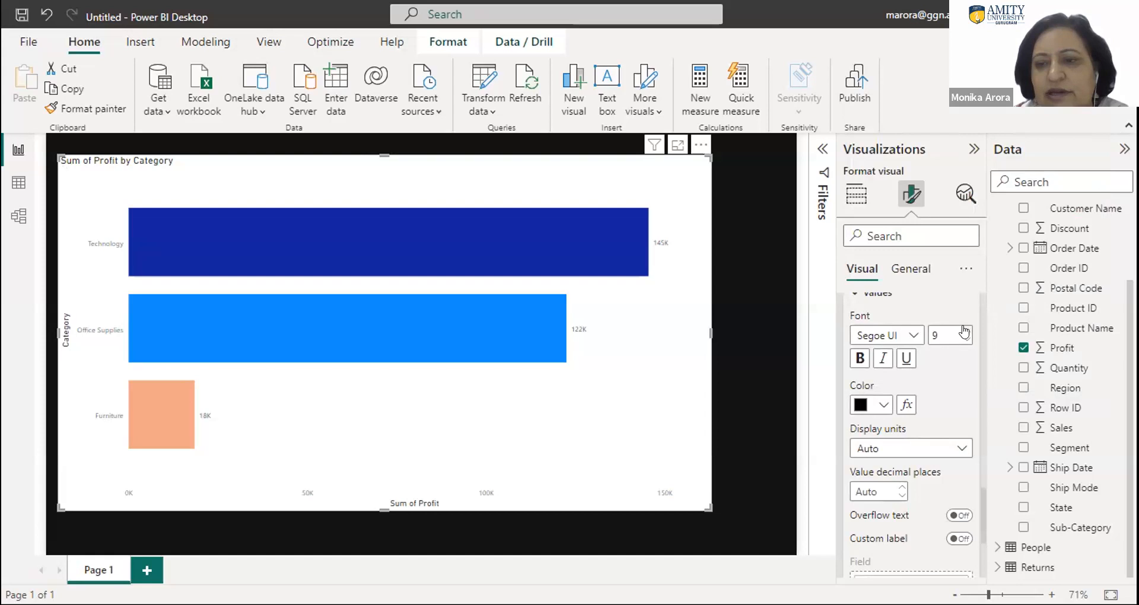
# - Set the font size of the data label values to 10
pyautogui.click(965, 331)
pyautogui.click(964, 331)
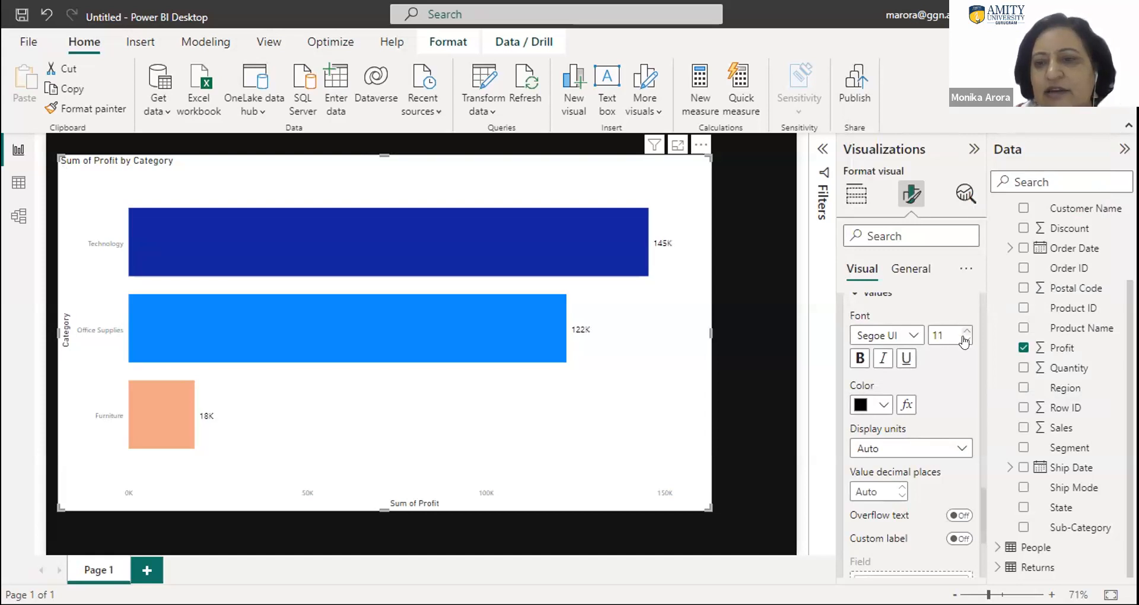
pyautogui.click(965, 339)
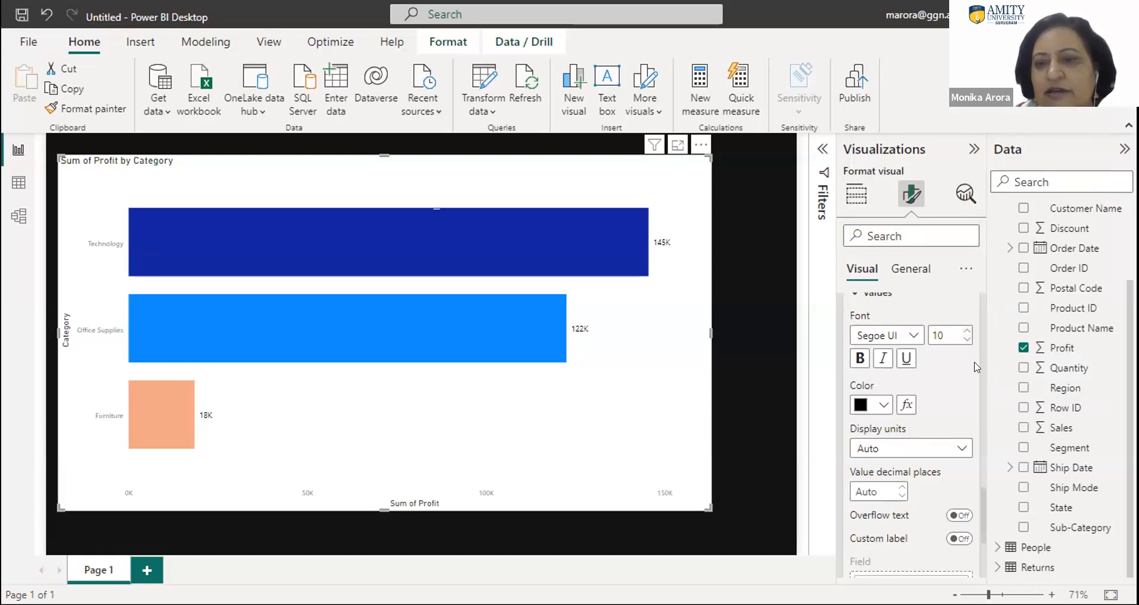
# - Examine the display unit choices and the remaining settings for the data label values
pyautogui.click(923, 449)
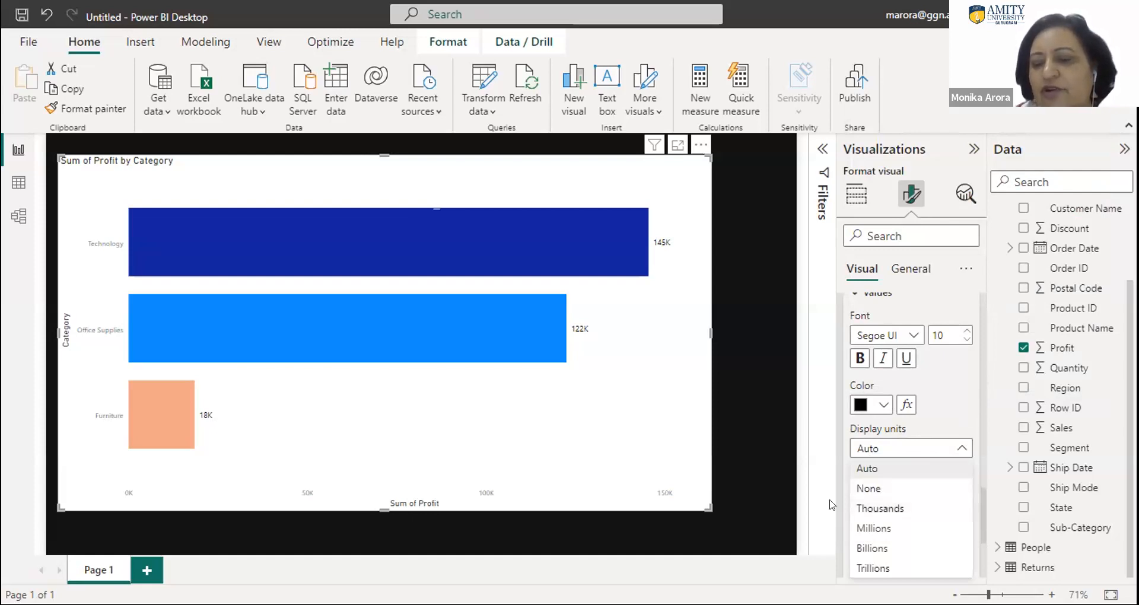
pyautogui.click(816, 478)
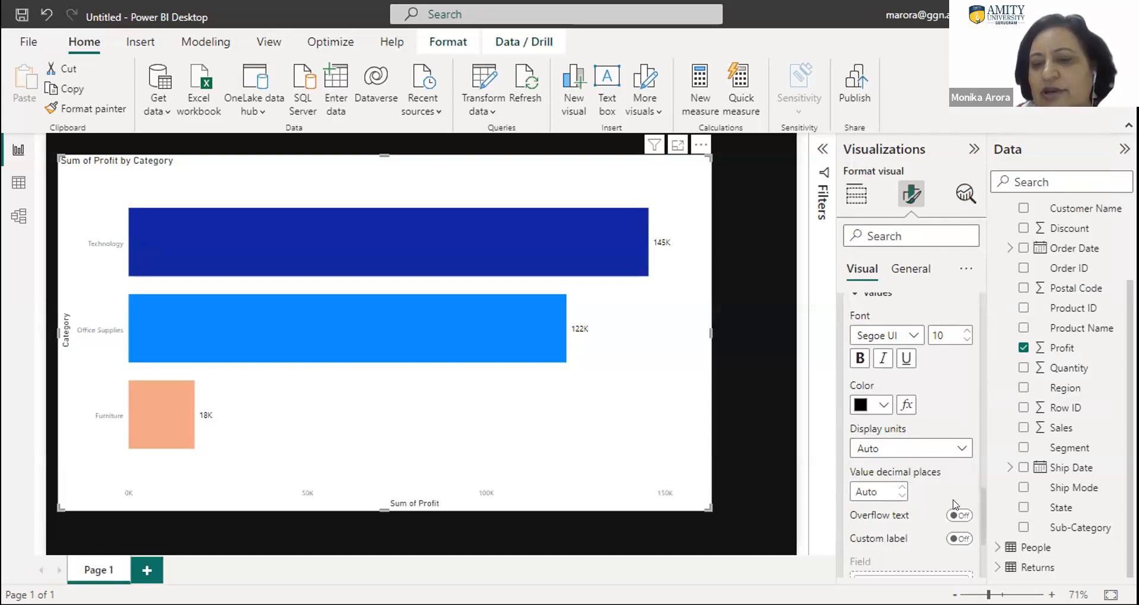
pyautogui.moveTo(979, 501); pyautogui.dragTo(987, 539)
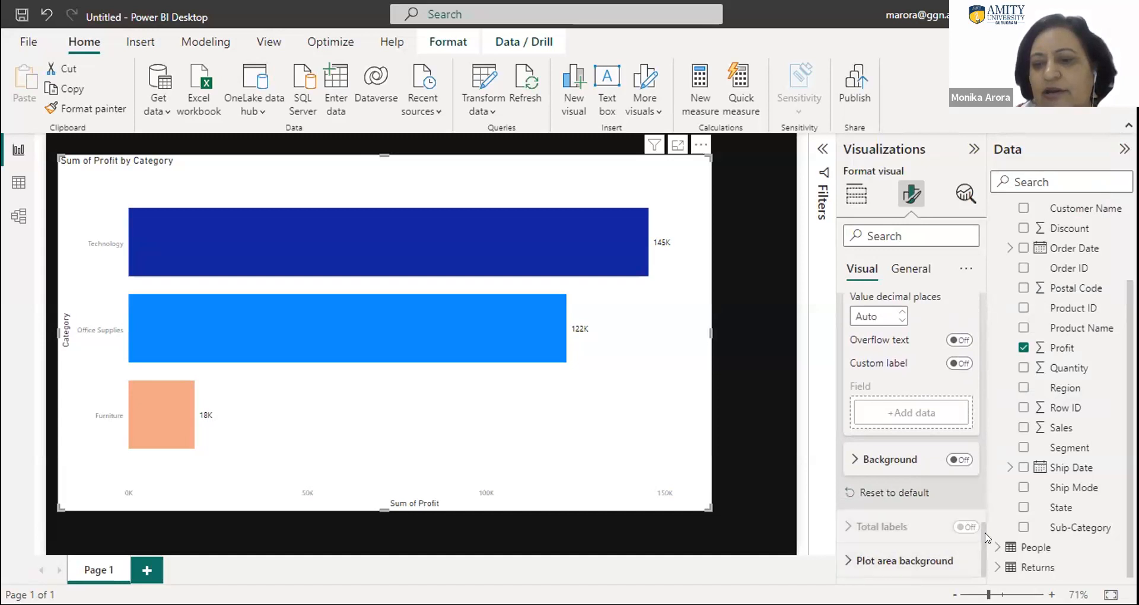
pyautogui.moveTo(979, 537); pyautogui.dragTo(975, 293)
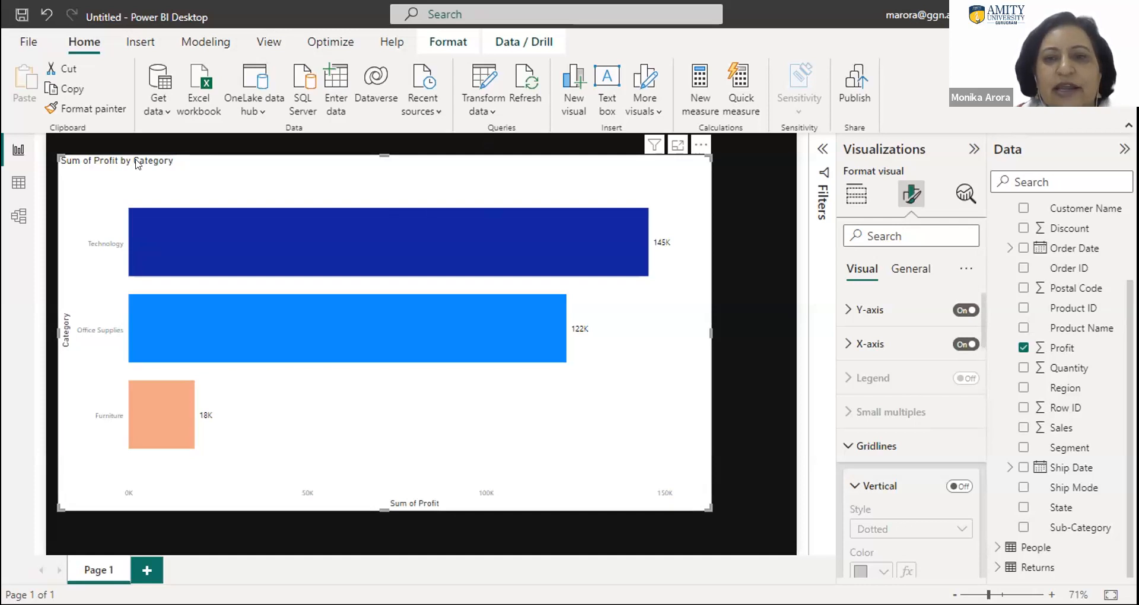
# - Shorten the chart's title text to "Profit by Category"
pyautogui.click(916, 273)
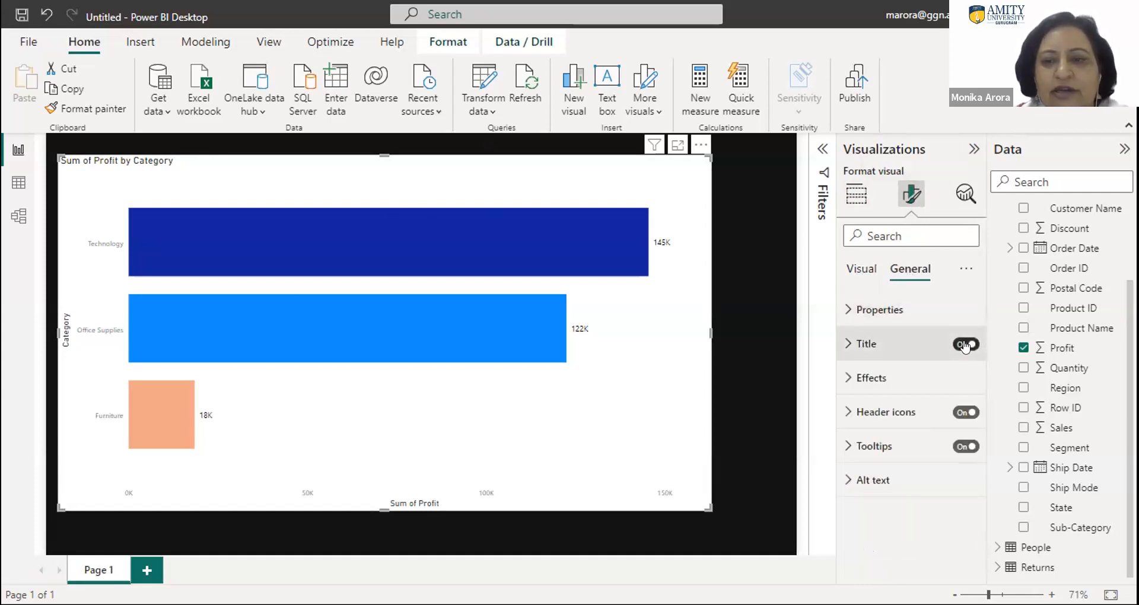
pyautogui.click(865, 343)
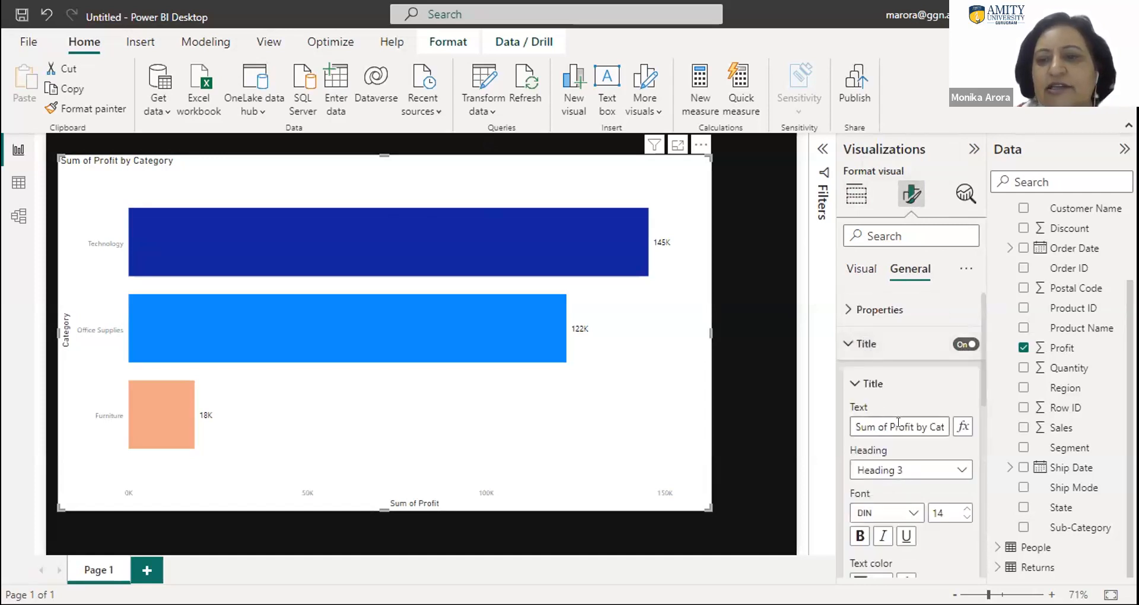
pyautogui.moveTo(884, 423); pyautogui.dragTo(832, 422)
pyautogui.press('BackSpace')
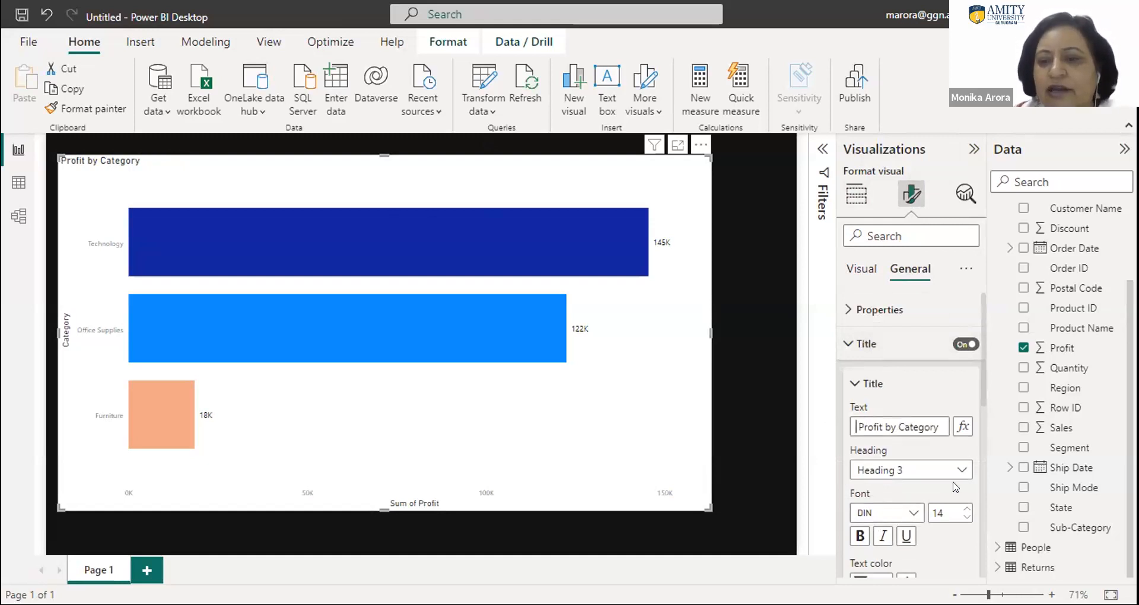
# - Set the chart title's font size to 22 and center it horizontally
pyautogui.doubleClick(951, 510)
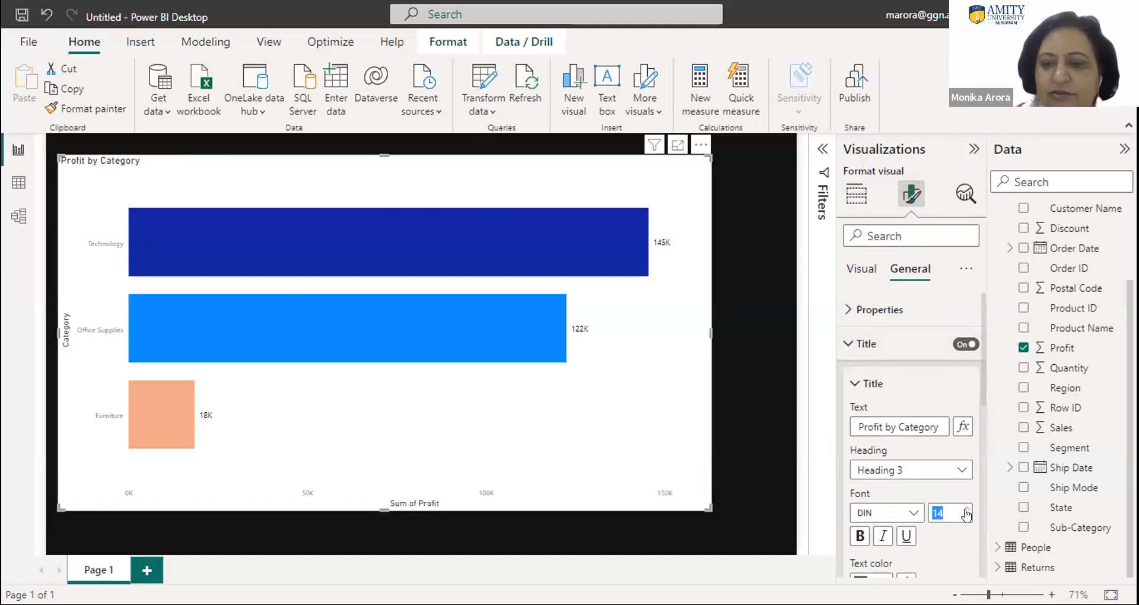
pyautogui.click(966, 510)
pyautogui.click(965, 509)
pyautogui.click(965, 509)
pyautogui.click(965, 510)
pyautogui.click(965, 509)
pyautogui.click(966, 509)
pyautogui.click(966, 509)
pyautogui.click(966, 508)
pyautogui.scroll(-3, 980, 491)
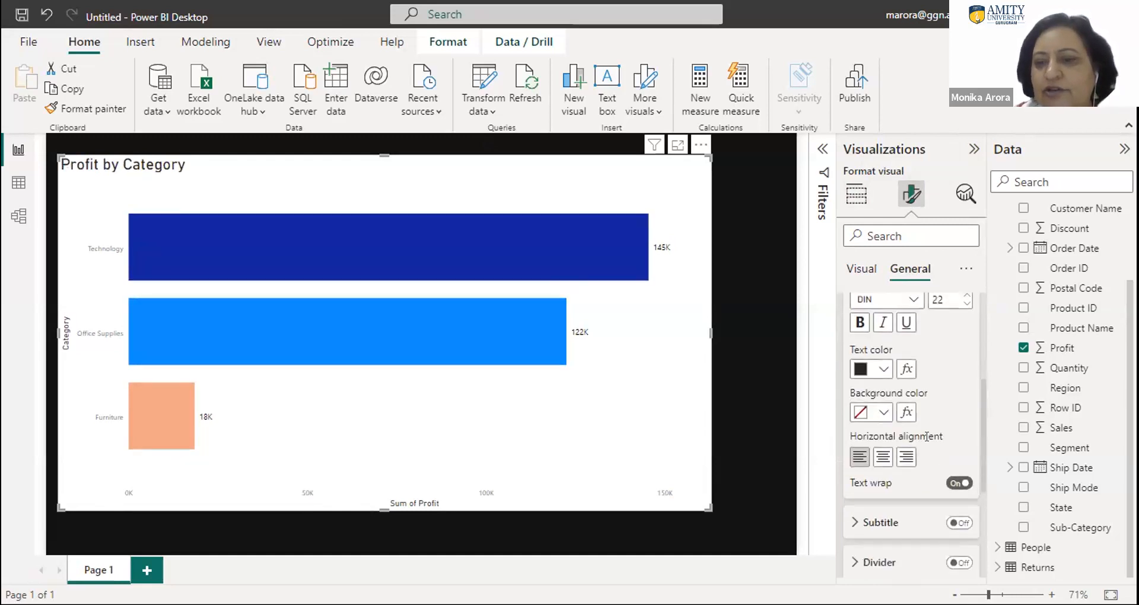
pyautogui.click(883, 457)
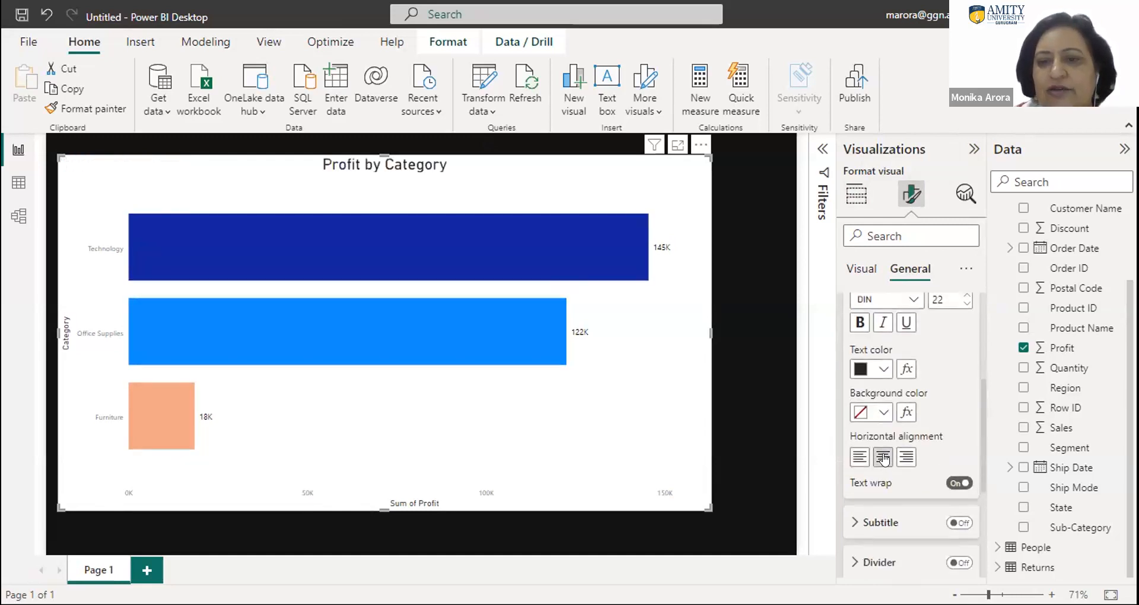
# - Try a dark gray and a black background color for the chart title, undoing each one
pyautogui.click(883, 369)
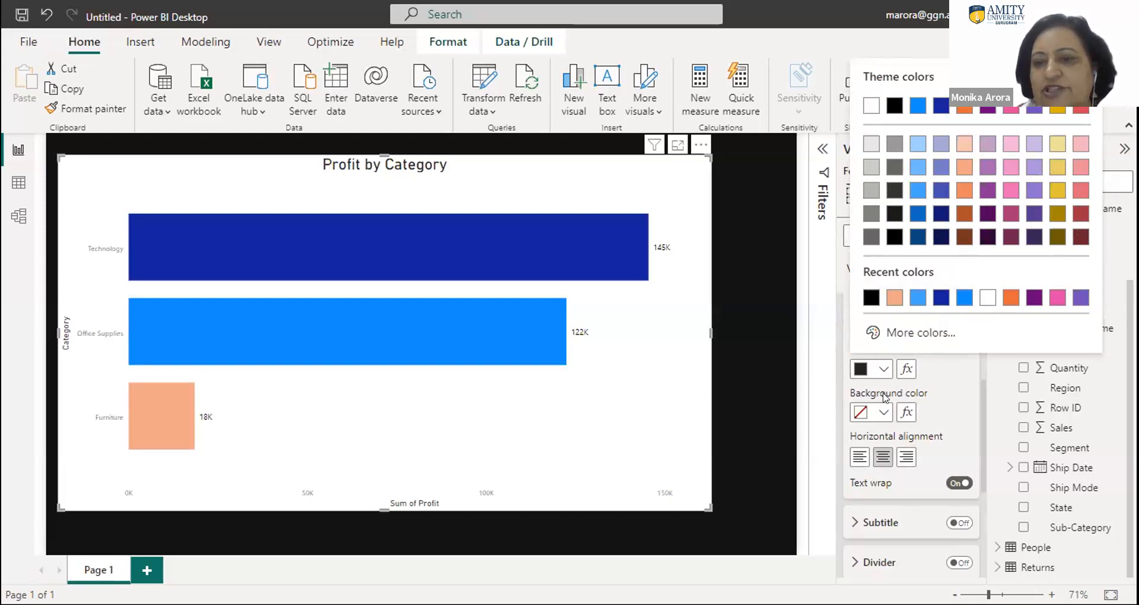
pyautogui.click(883, 415)
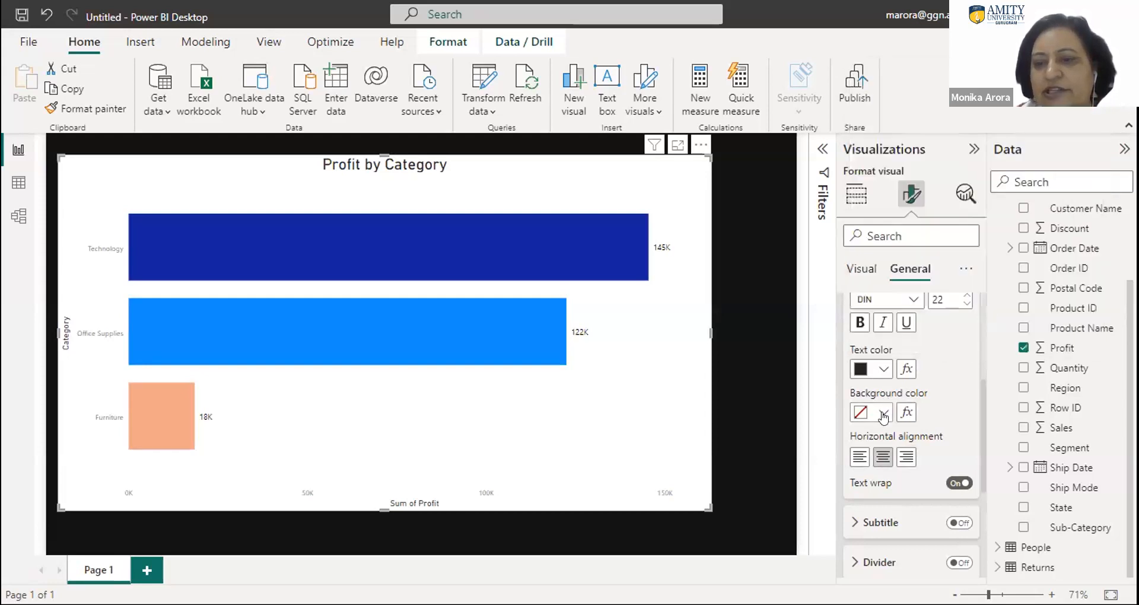
pyautogui.click(883, 415)
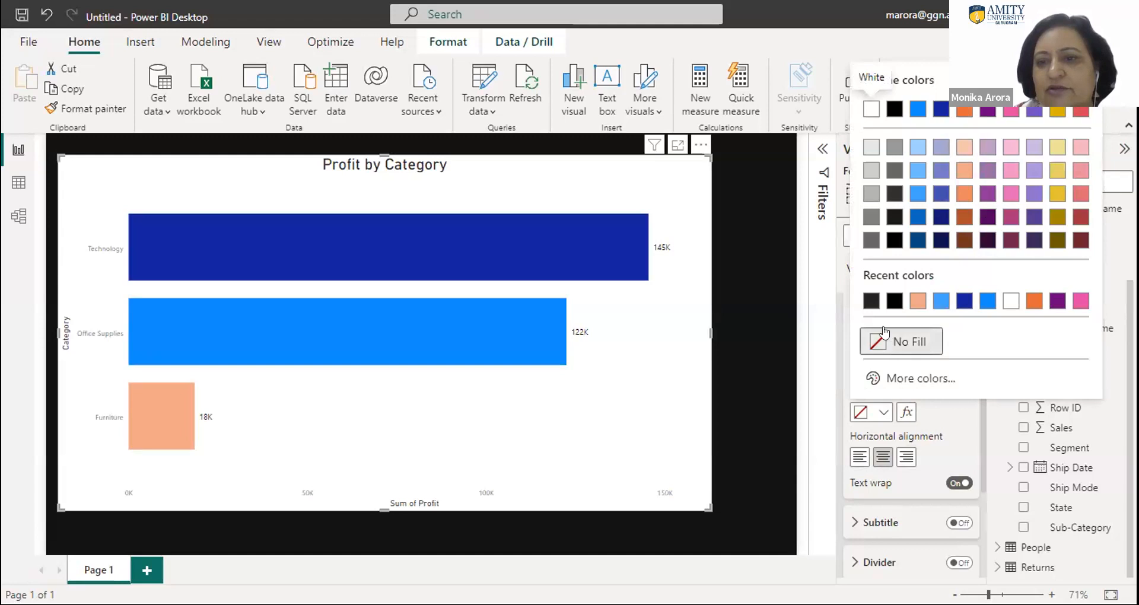
pyautogui.click(871, 304)
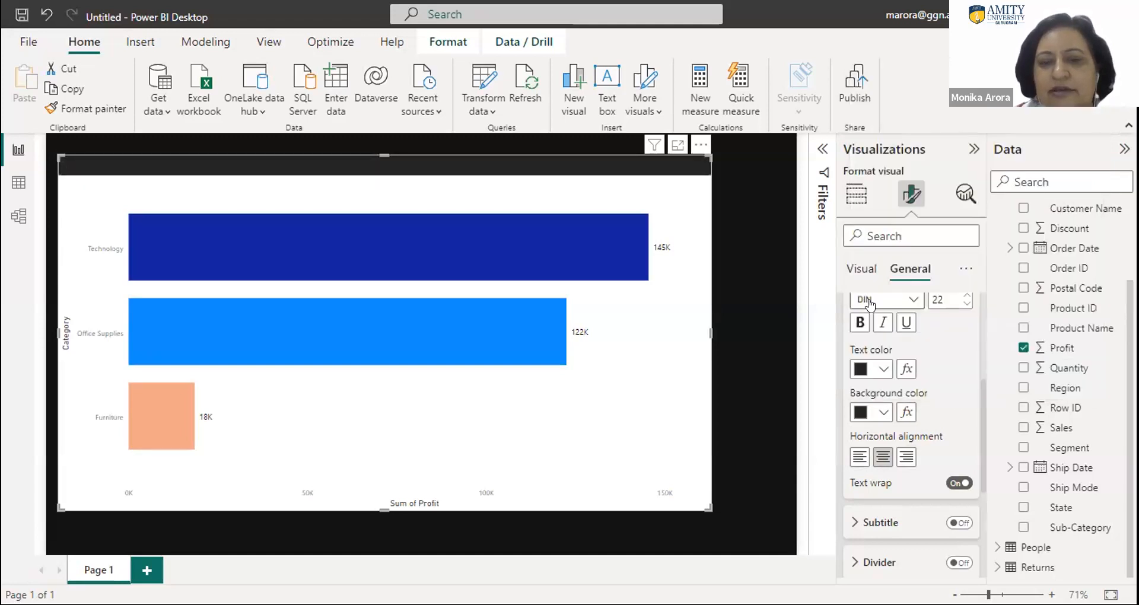
pyautogui.hotkey('ctrl', 'z')
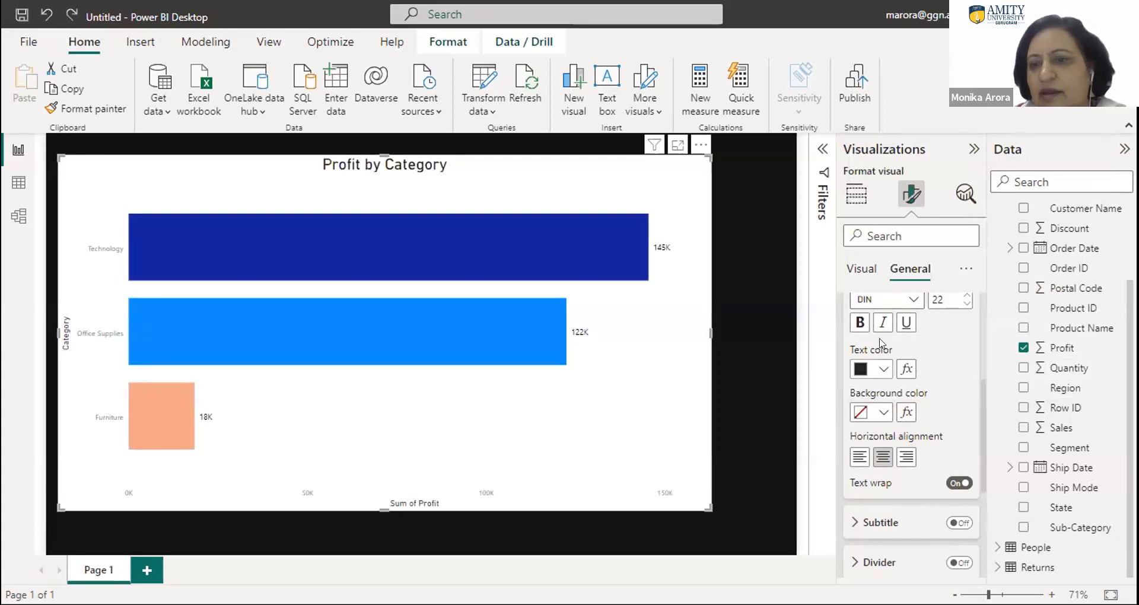
pyautogui.click(879, 411)
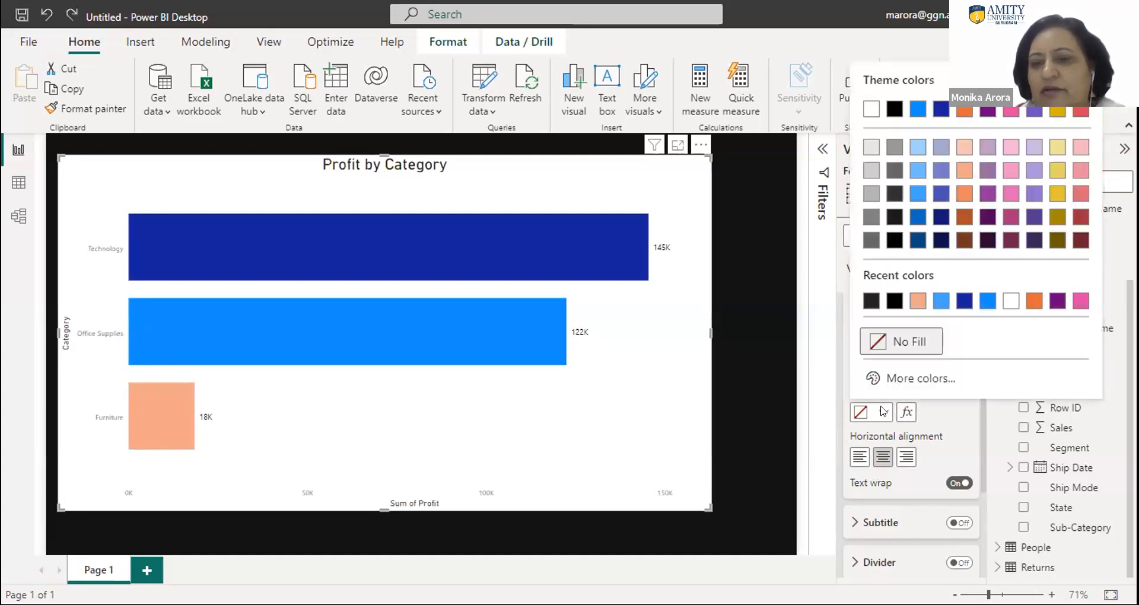
pyautogui.click(892, 301)
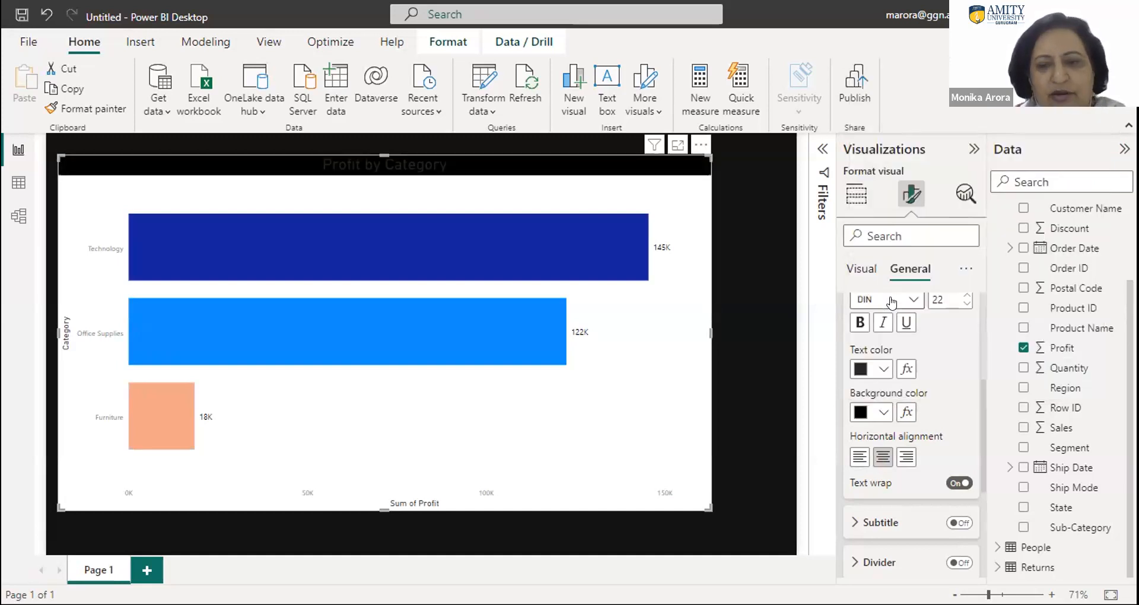
pyautogui.hotkey('ctrl', 'z')
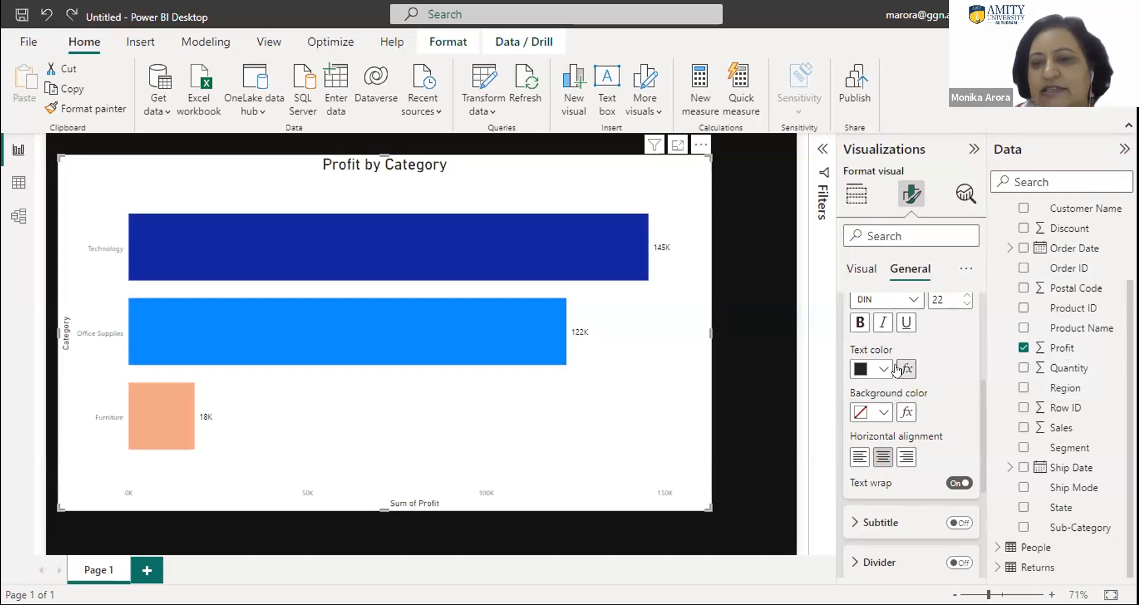
# - Try a light orange text color for the chart title and settle on golden yellow
pyautogui.click(882, 368)
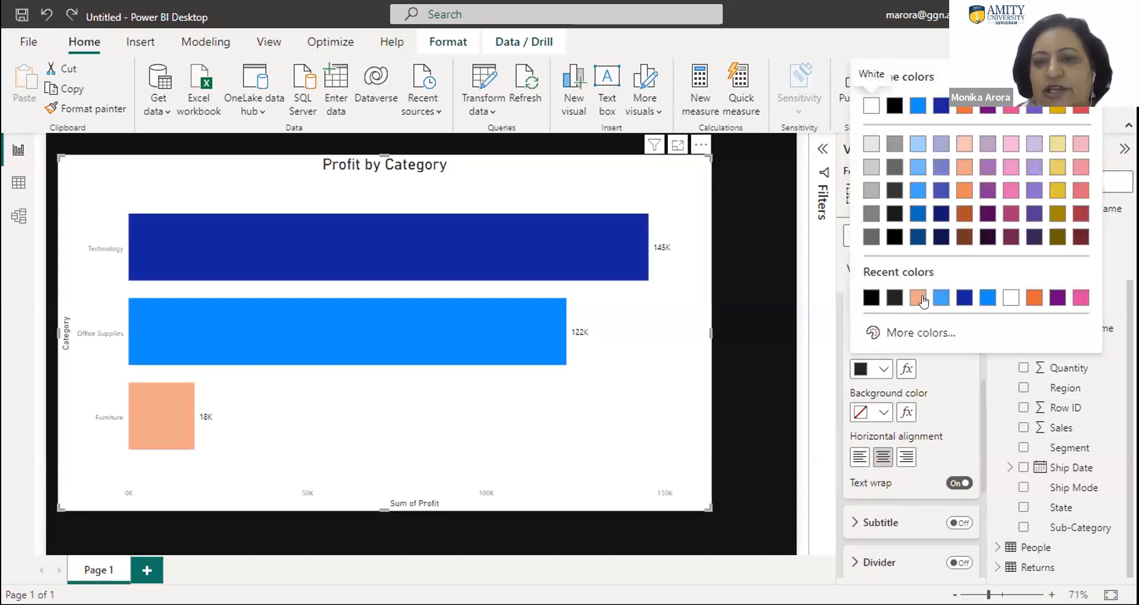
pyautogui.click(918, 297)
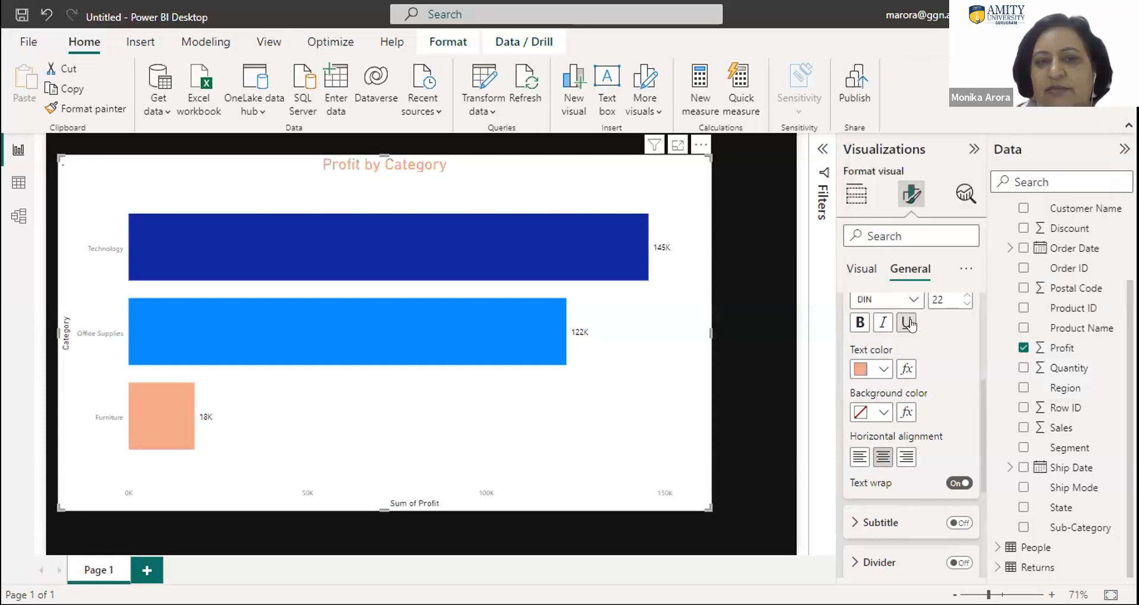
pyautogui.click(884, 369)
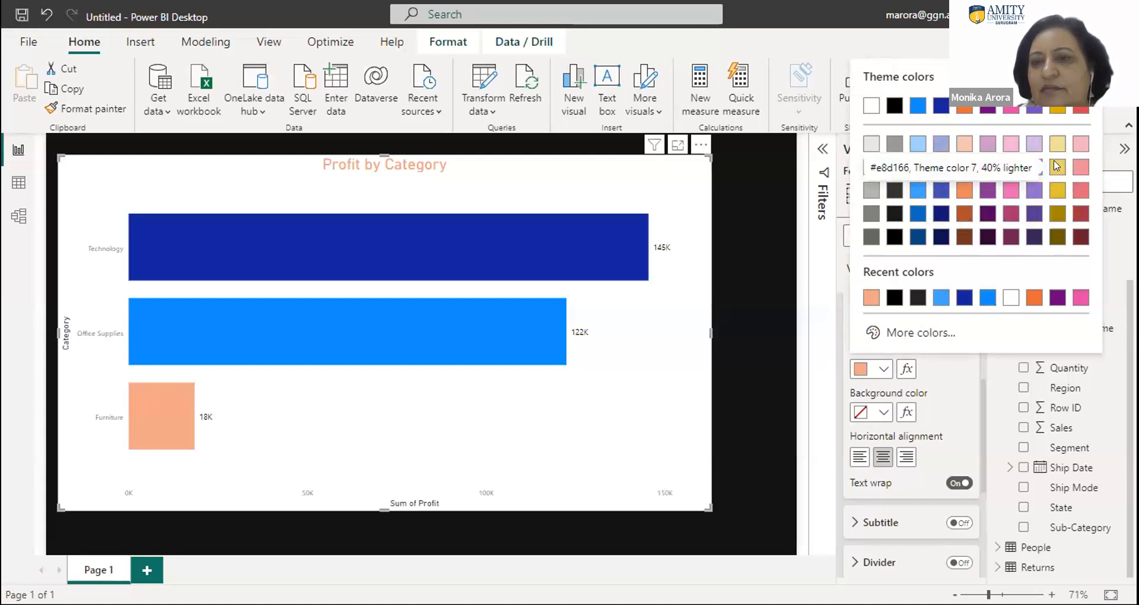
pyautogui.click(1057, 190)
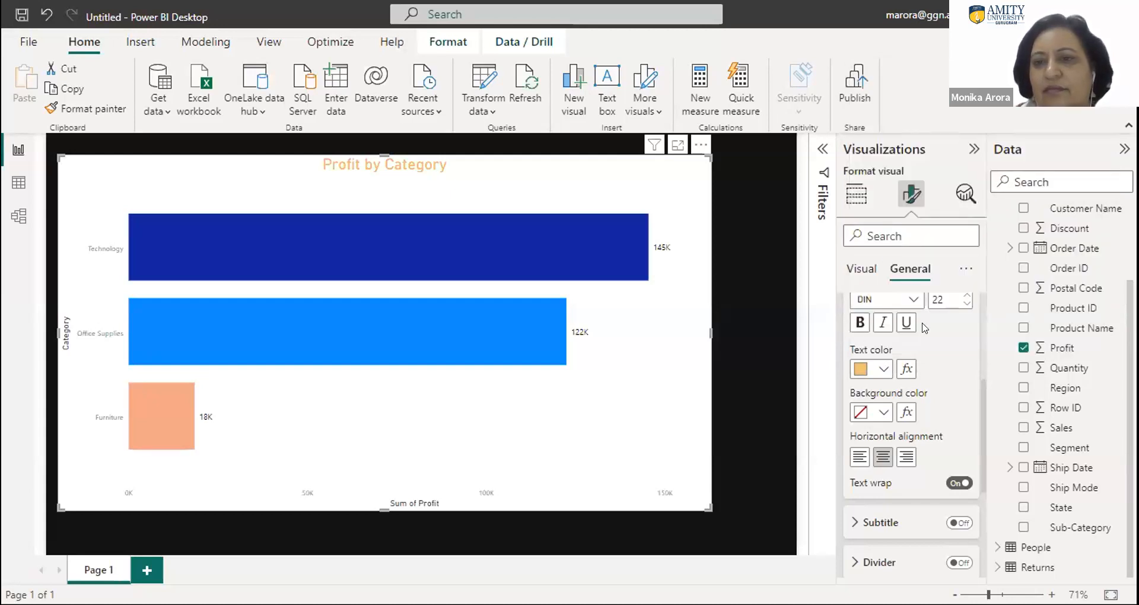
pyautogui.click(964, 268)
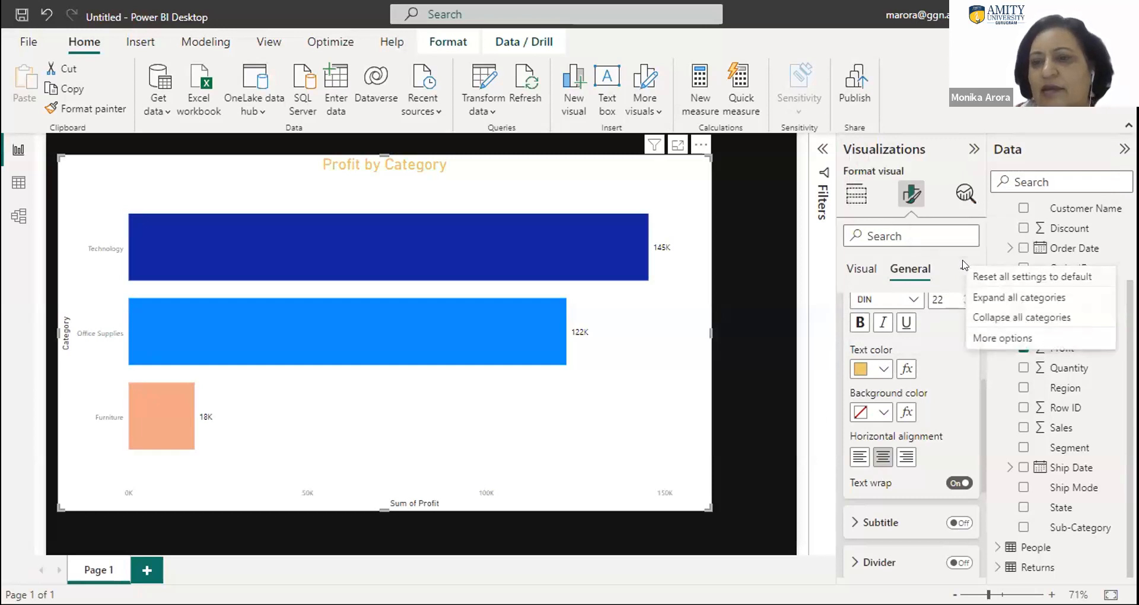
pyautogui.click(950, 429)
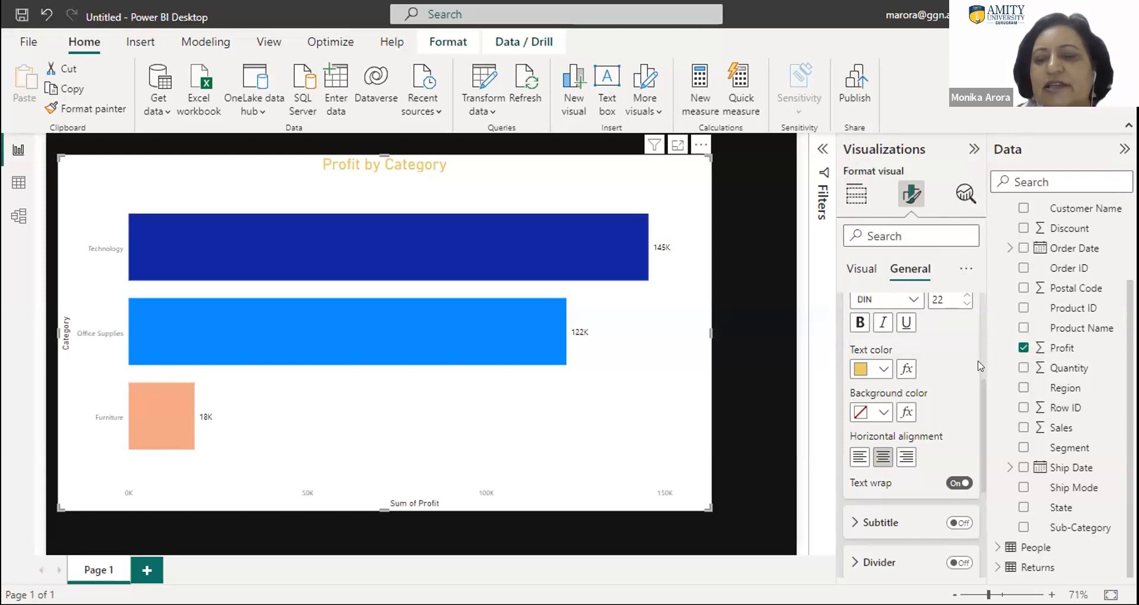
# - Show the chart's size properties and resize the chart on the canvas to about 565 high and 1165 wide
pyautogui.moveTo(979, 391); pyautogui.dragTo(977, 298)
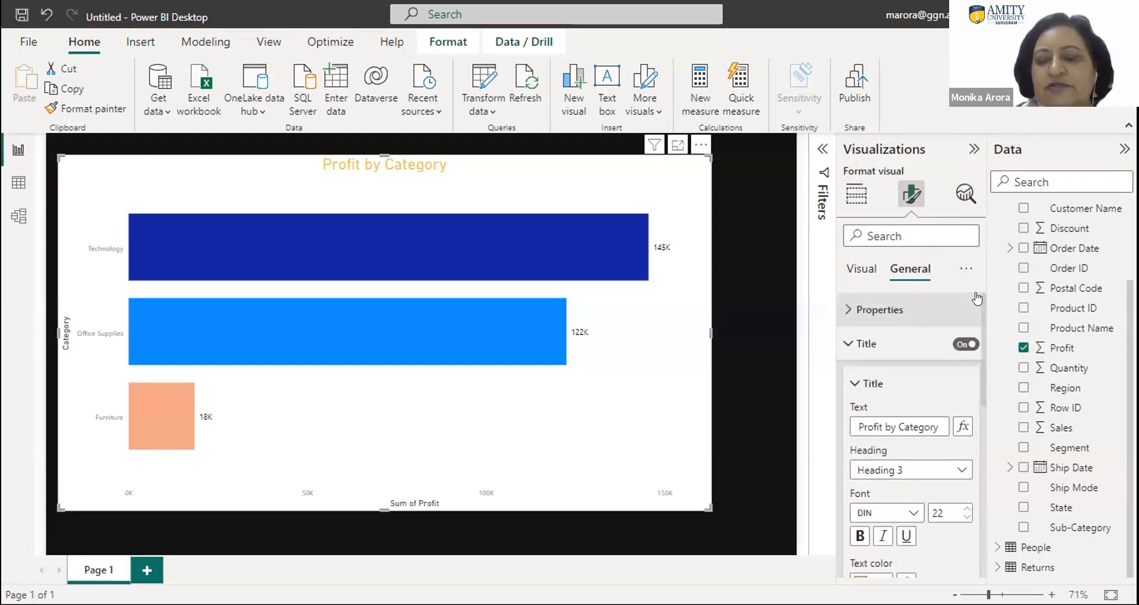
pyautogui.click(849, 311)
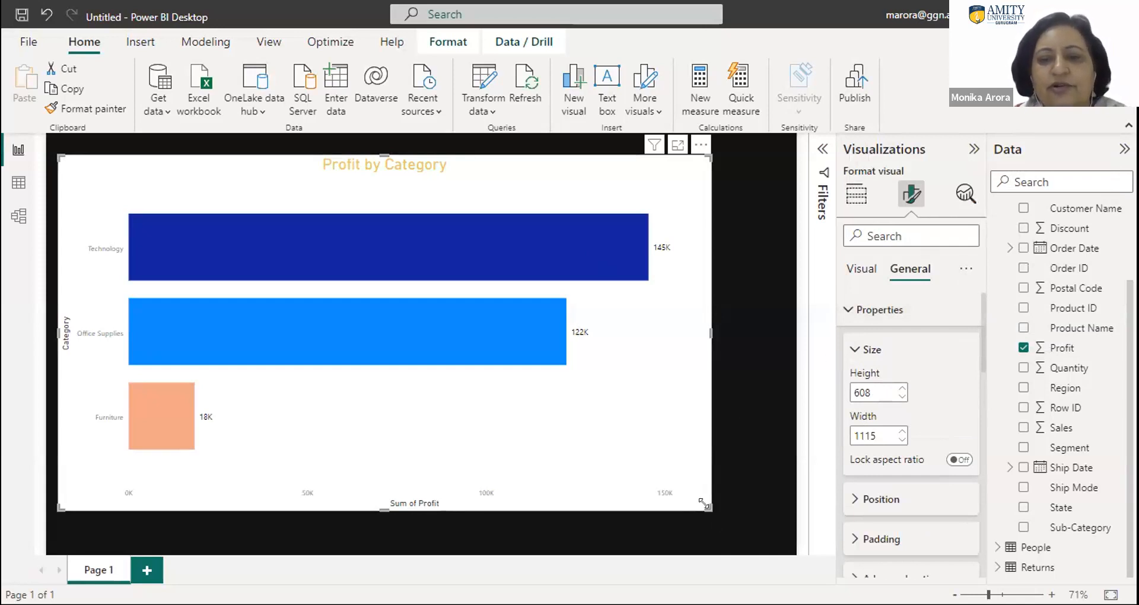
pyautogui.moveTo(737, 512); pyautogui.dragTo(710, 469)
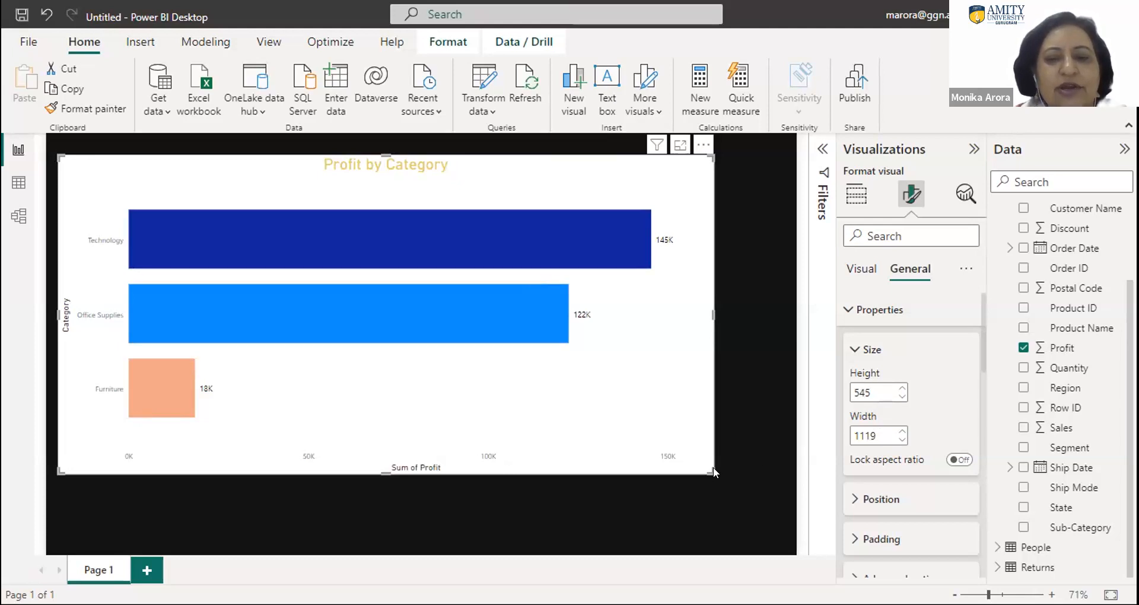
pyautogui.moveTo(704, 462); pyautogui.dragTo(735, 478)
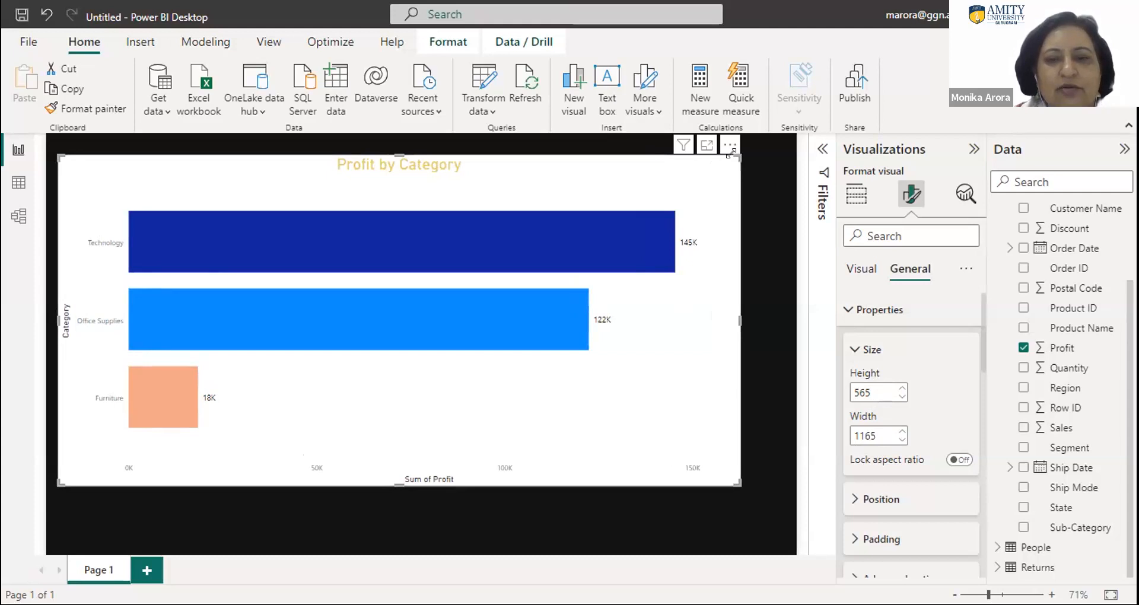
# - Filter the chart's formatting options to those matching "color"
pyautogui.click(863, 278)
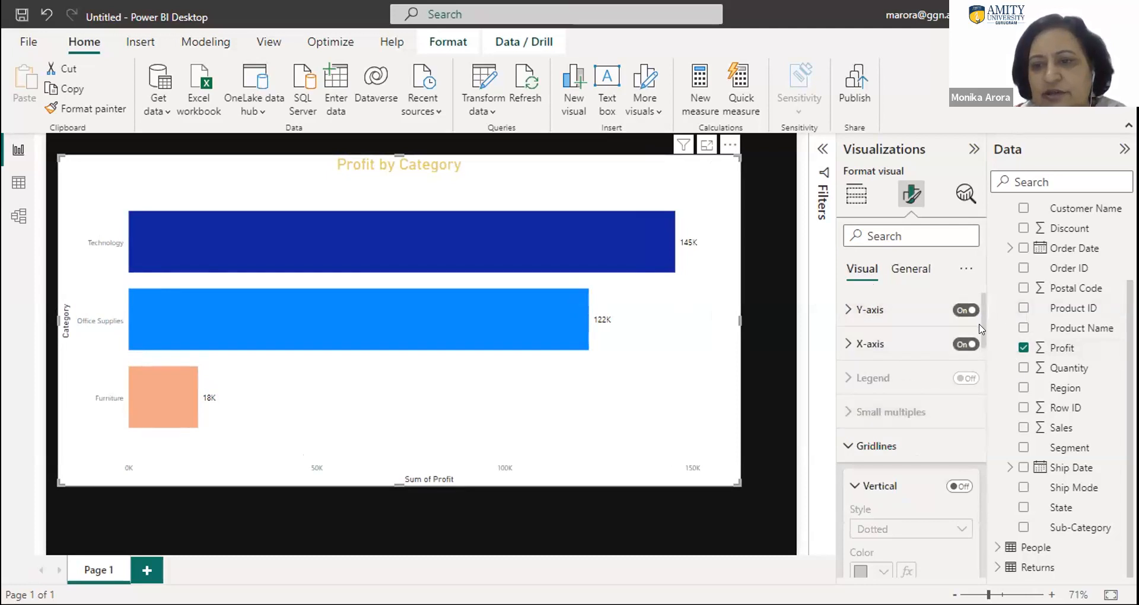
pyautogui.scroll(-1, 980, 344)
pyautogui.moveTo(980, 341)
pyautogui.mouseDown()
pyautogui.moveTo(1005, 451)
pyautogui.moveTo(988, 323)
pyautogui.mouseUp()
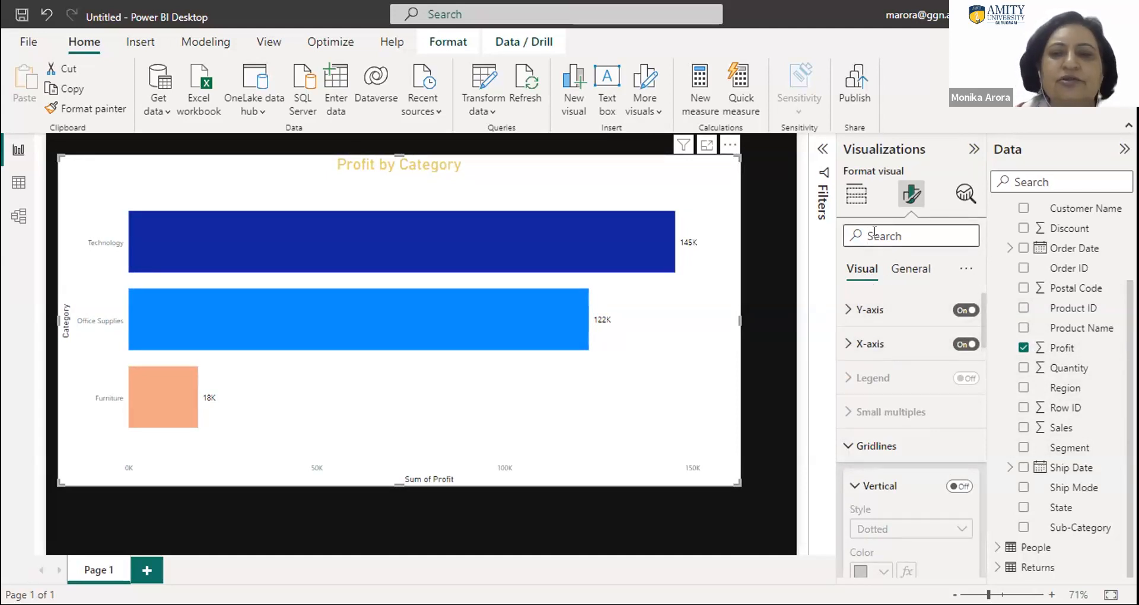
pyautogui.write('colo')
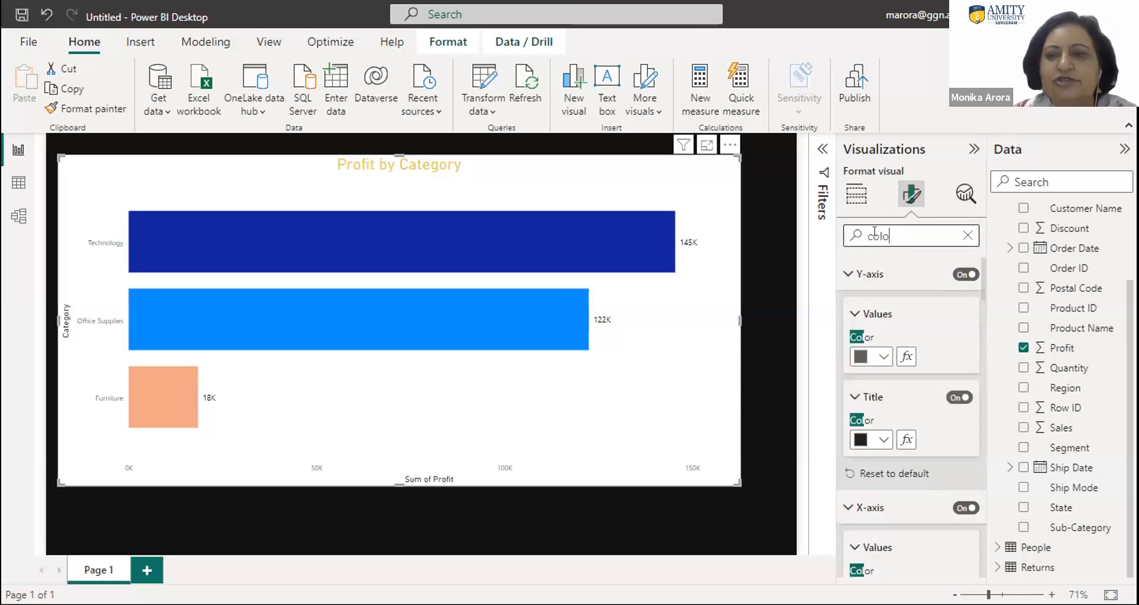
pyautogui.write('r')
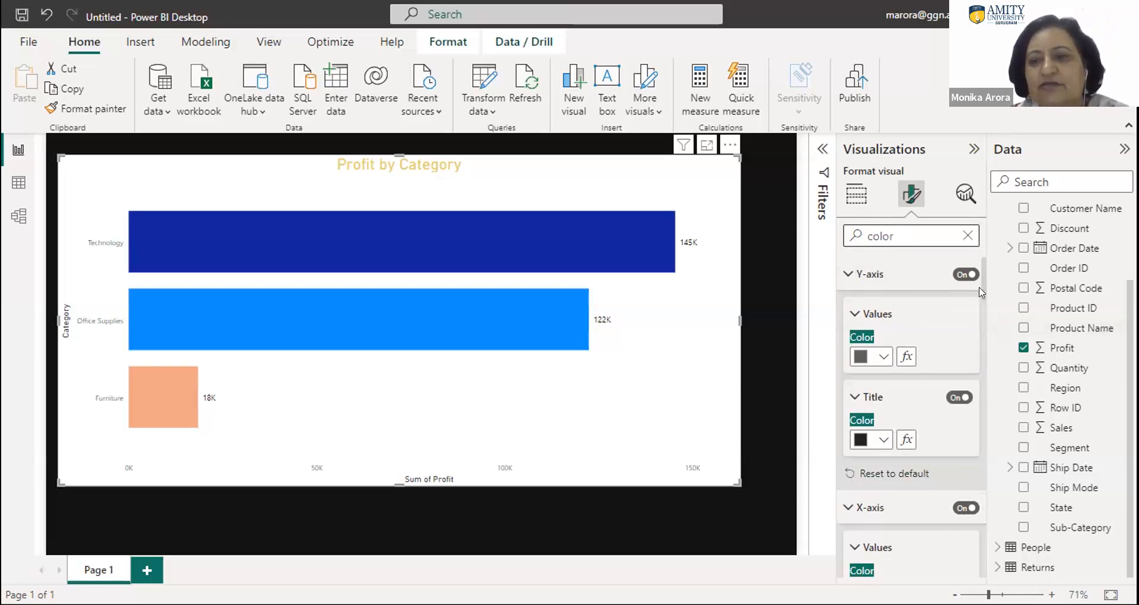
# - Set the chart's background color to black under its effects settings
pyautogui.scroll(-1, 981, 304)
pyautogui.scroll(-3, 980, 304)
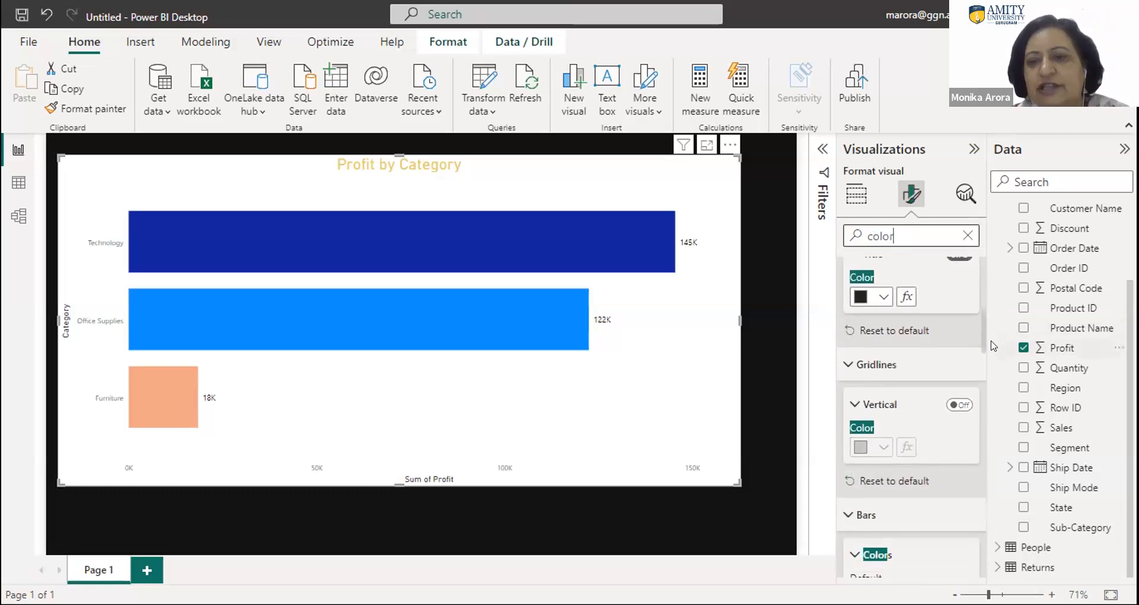
pyautogui.scroll(-3, 1000, 355)
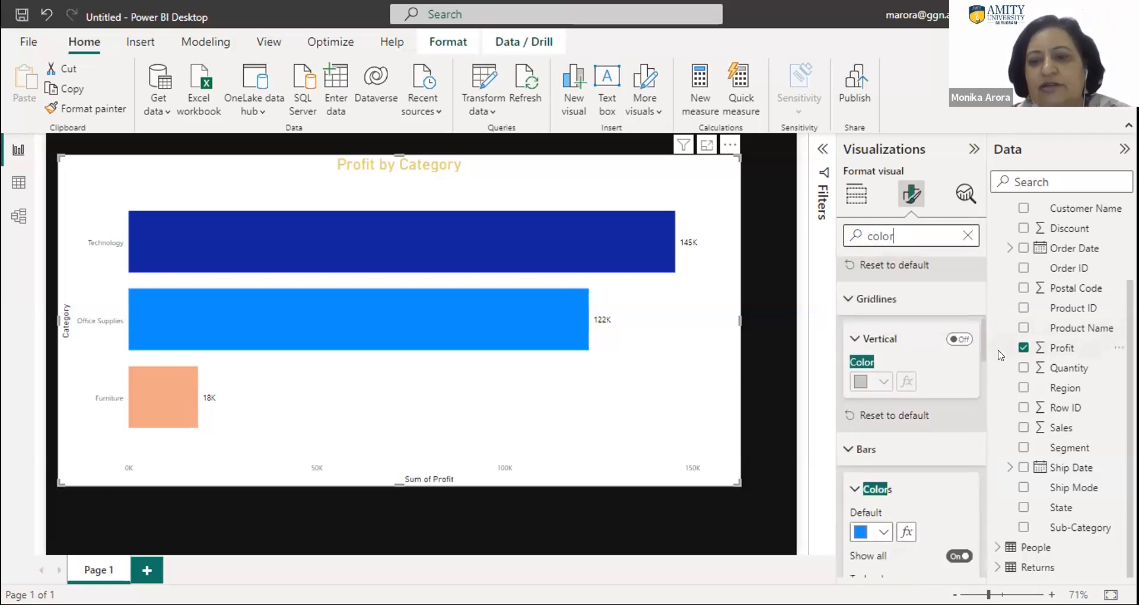
pyautogui.scroll(-6, 1002, 380)
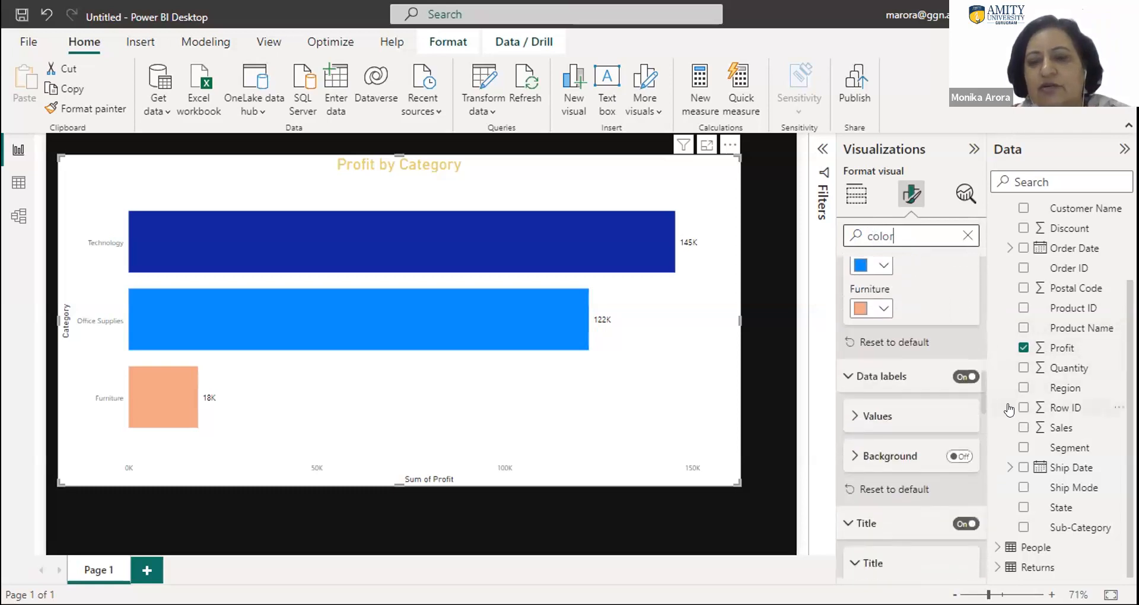
pyautogui.scroll(-5, 1009, 409)
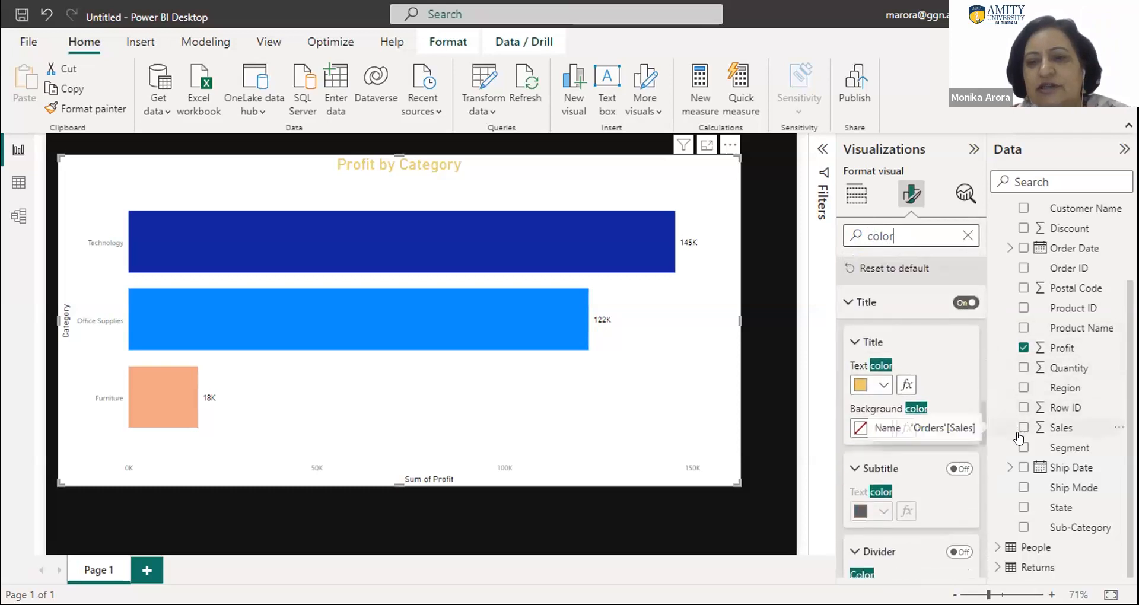
pyautogui.scroll(-2, 1020, 446)
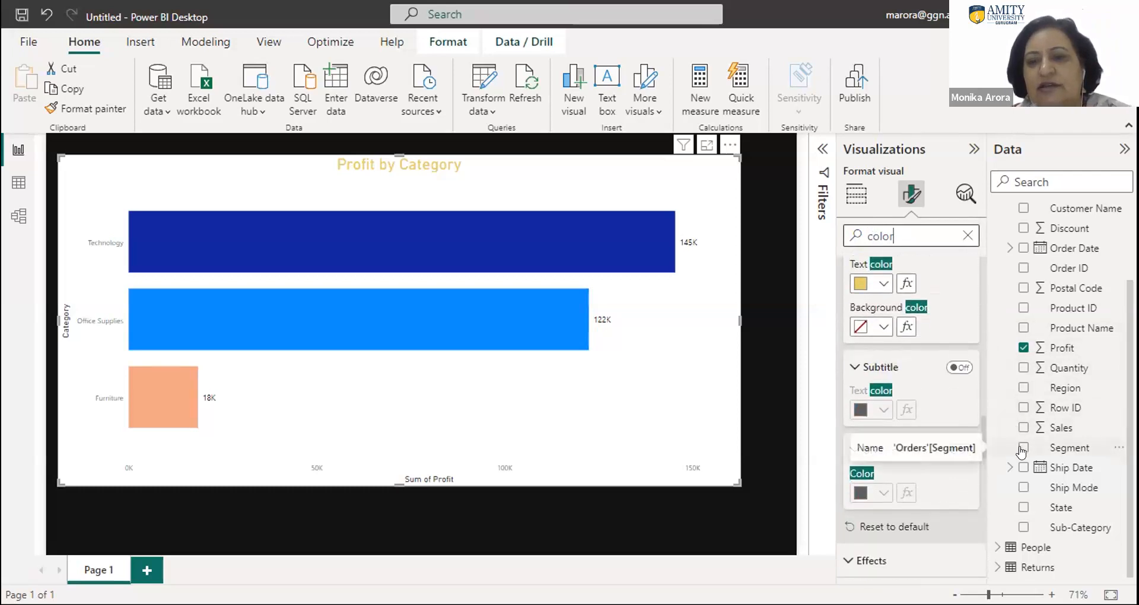
pyautogui.scroll(-3, 1021, 451)
pyautogui.scroll(-2, 1017, 487)
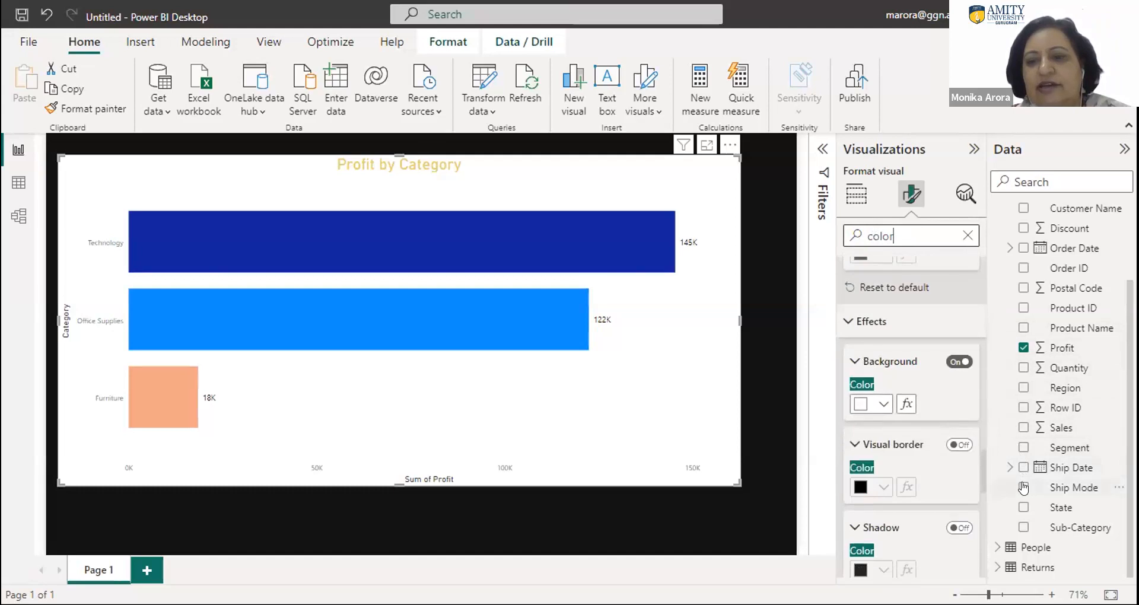
pyautogui.click(875, 407)
pyautogui.click(916, 332)
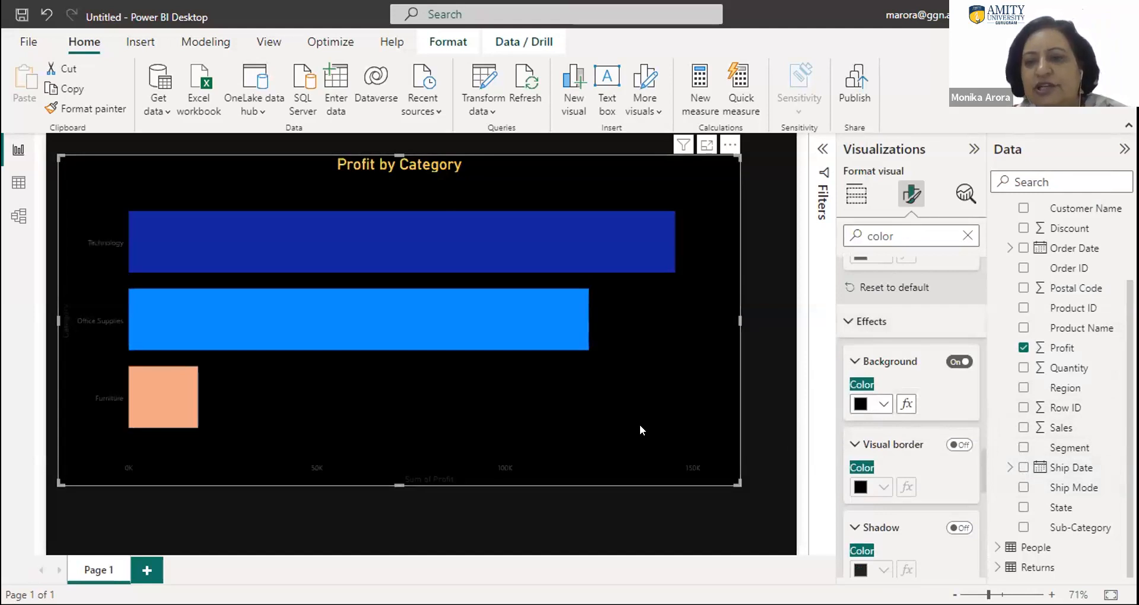
# - Change the chart title's text color to white
pyautogui.moveTo(979, 458); pyautogui.dragTo(973, 422)
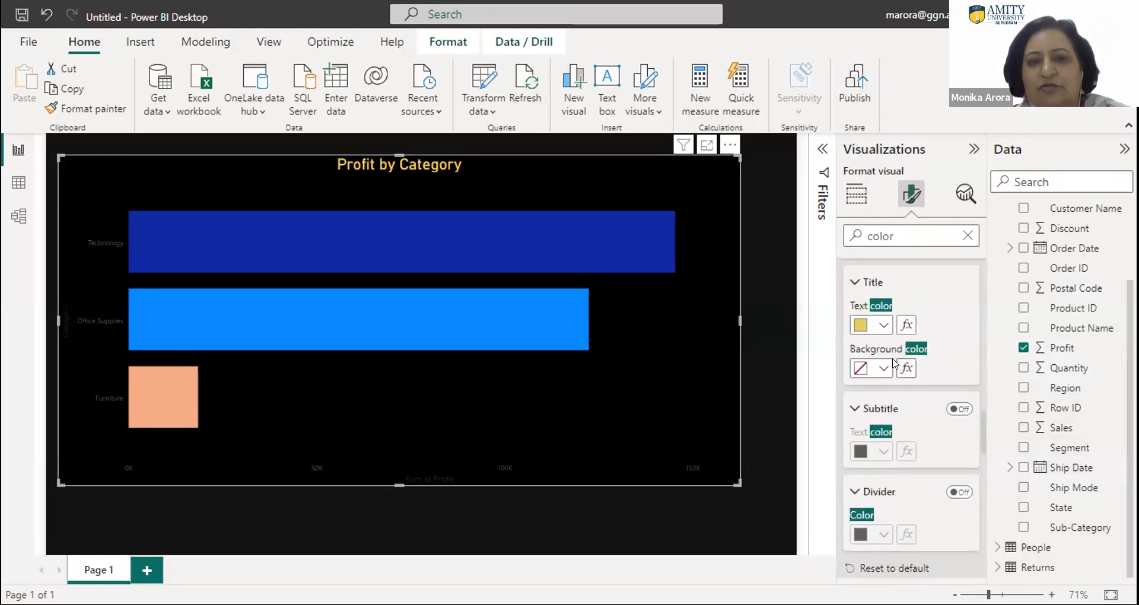
pyautogui.click(879, 326)
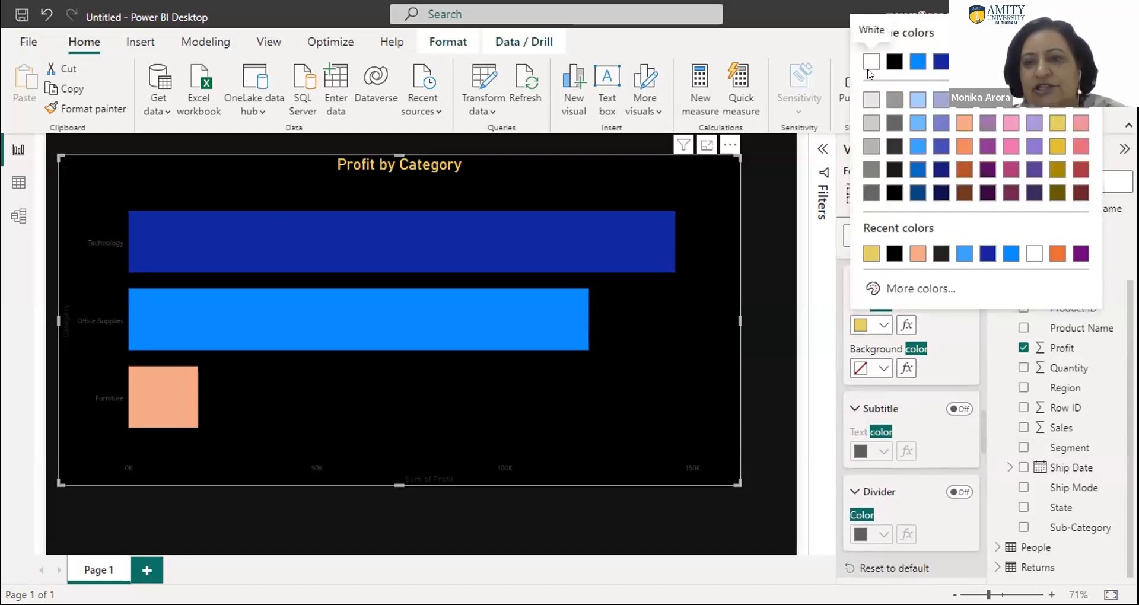
pyautogui.click(871, 64)
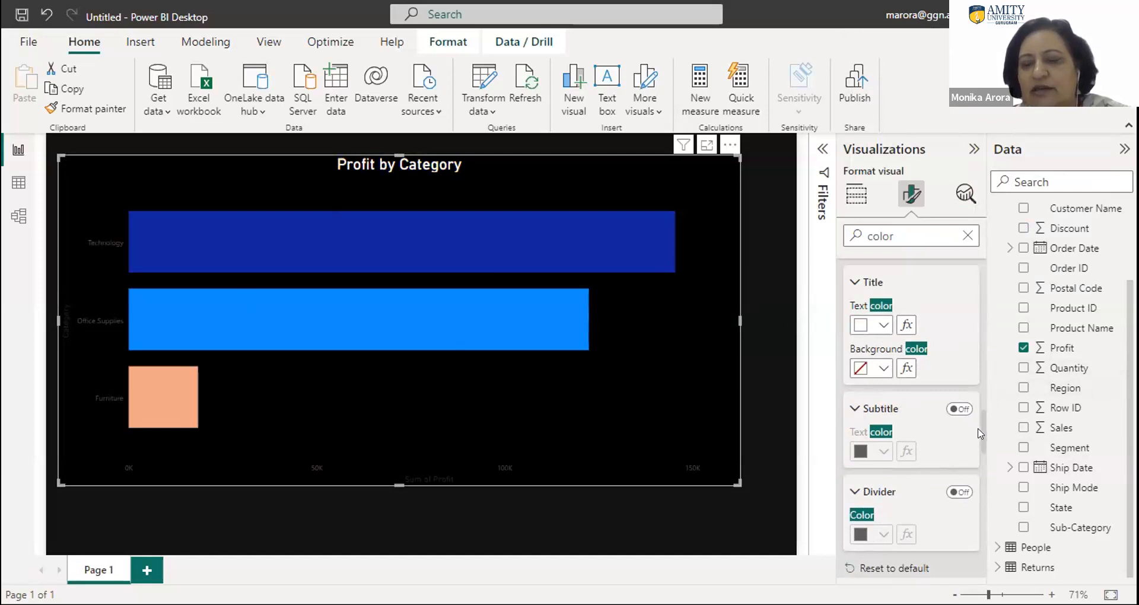
# - Set the color of the data label values on the bars to white
pyautogui.moveTo(978, 430); pyautogui.dragTo(975, 391)
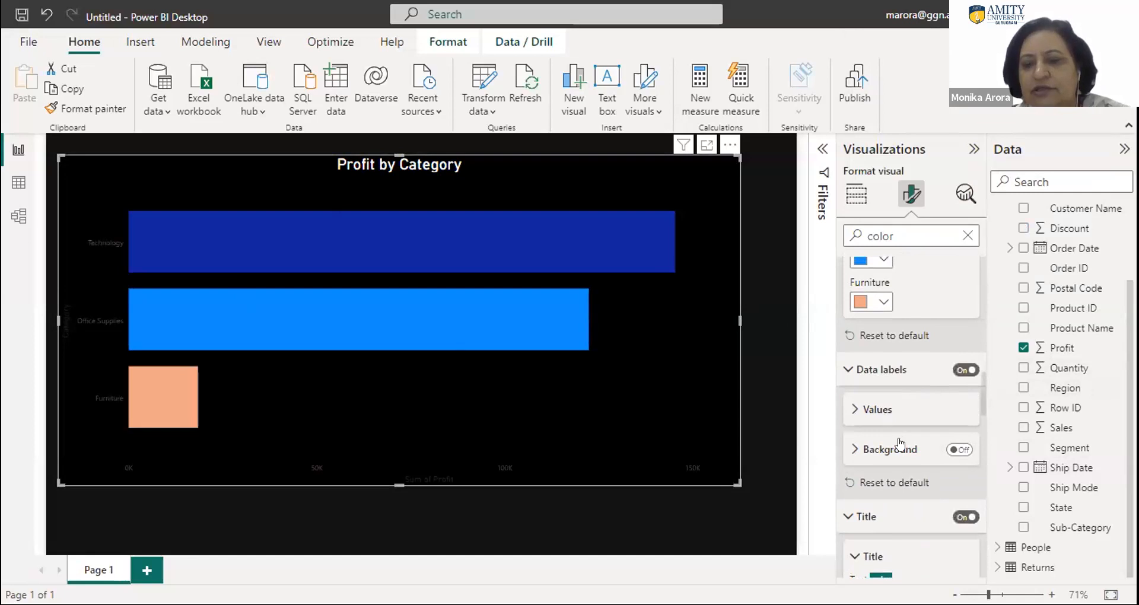
pyautogui.click(881, 409)
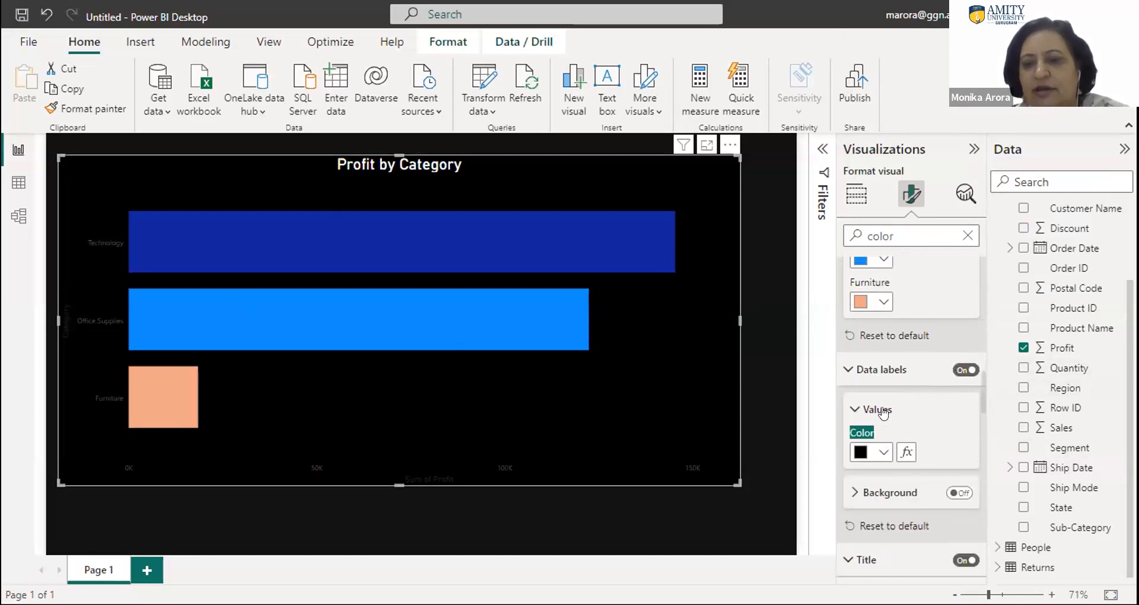
pyautogui.click(883, 450)
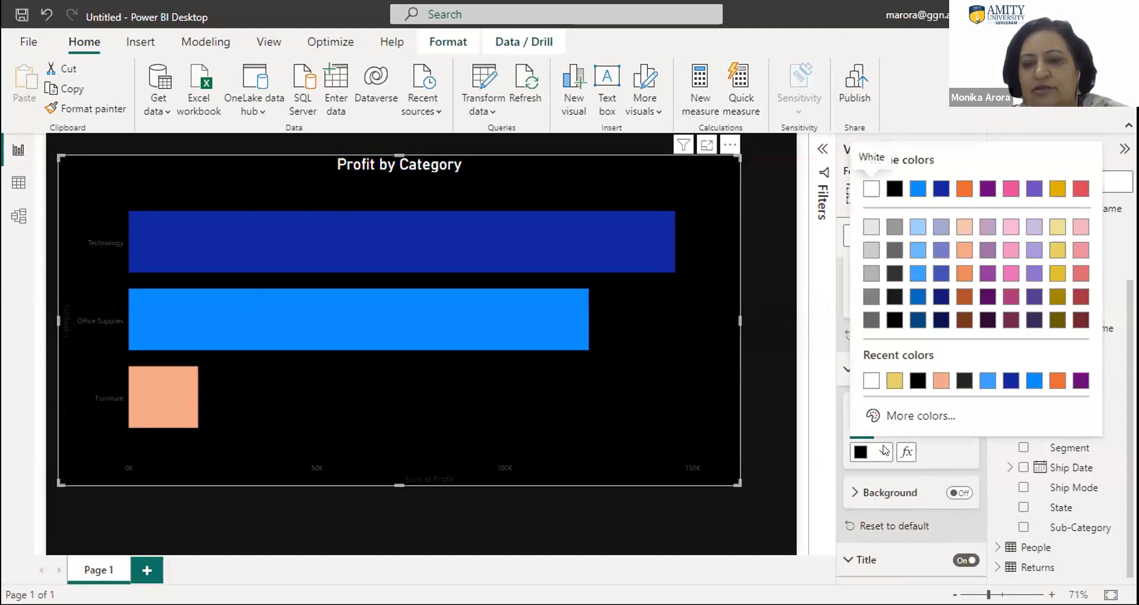
pyautogui.click(869, 379)
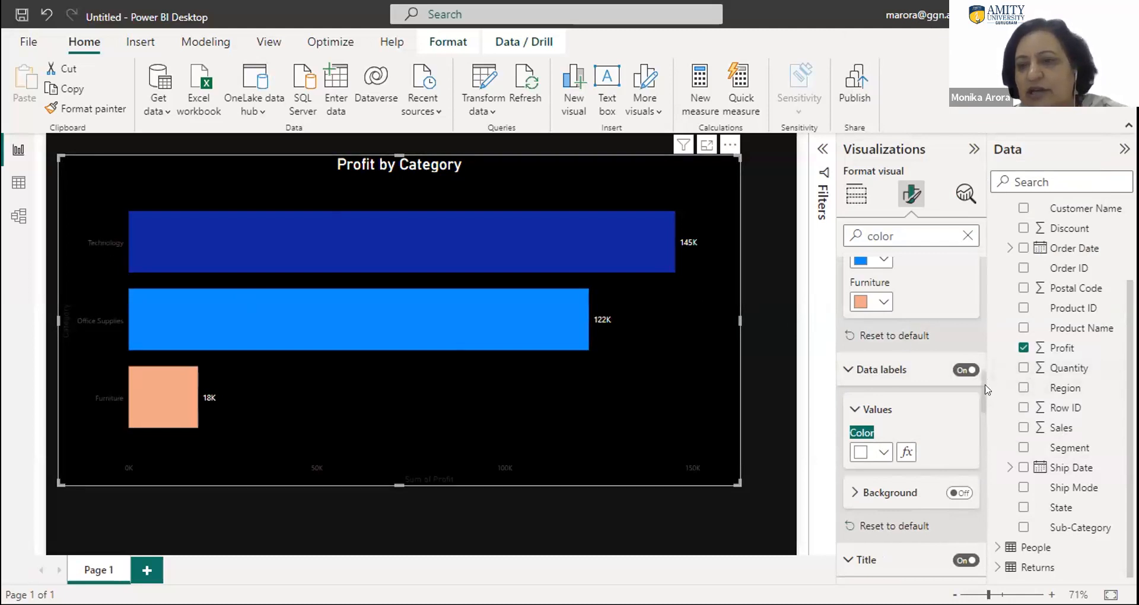
# - Set the color of the X-axis values to white
pyautogui.moveTo(978, 394); pyautogui.dragTo(975, 342)
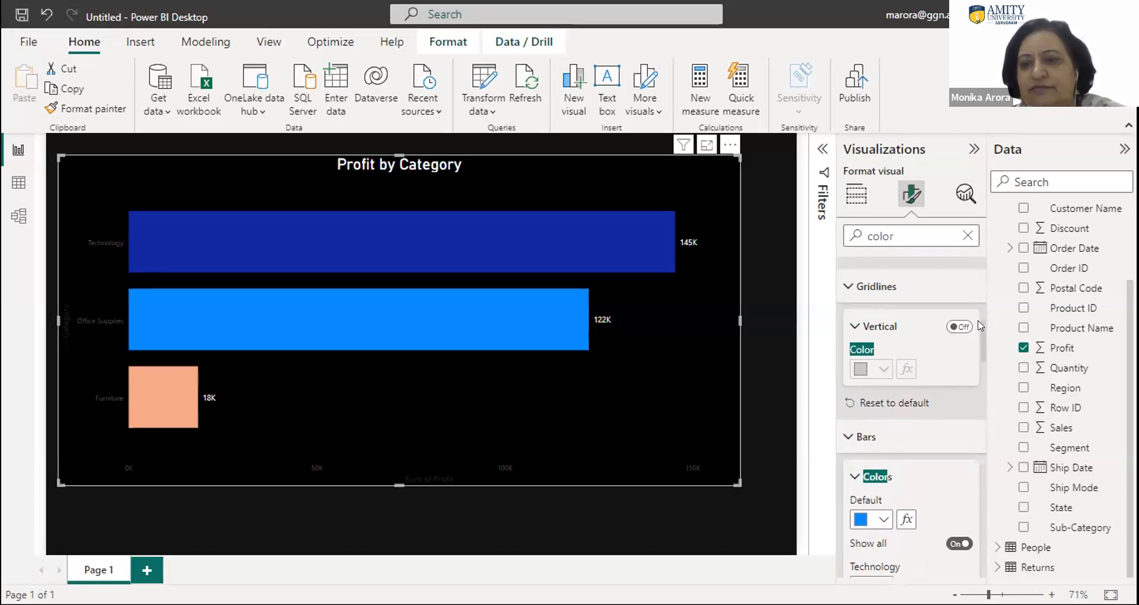
pyautogui.scroll(3, 978, 308)
pyautogui.scroll(1, 978, 306)
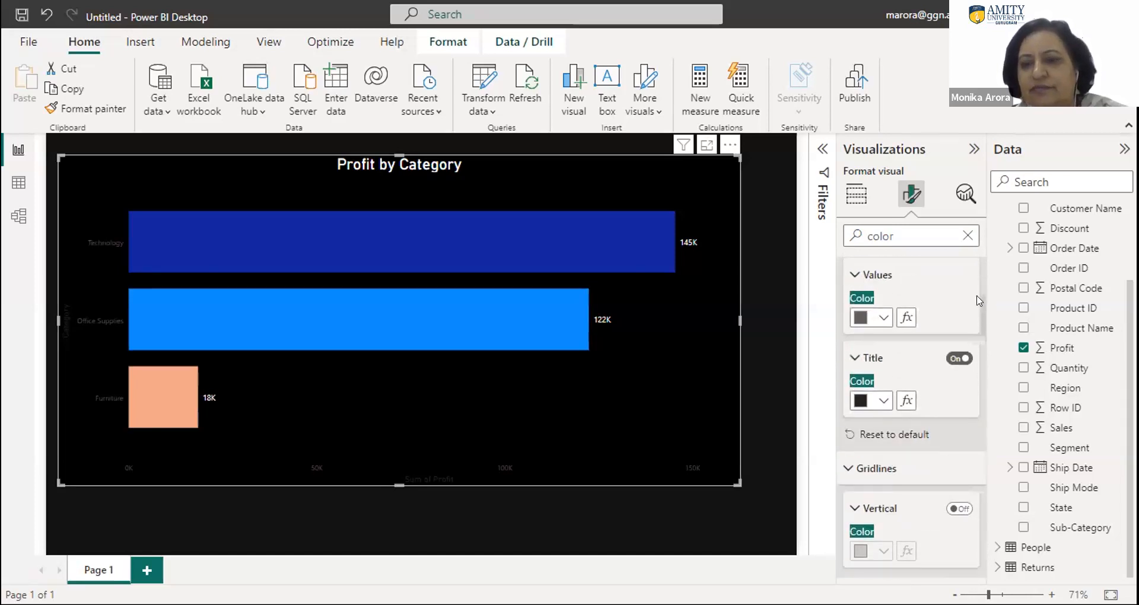
pyautogui.click(882, 319)
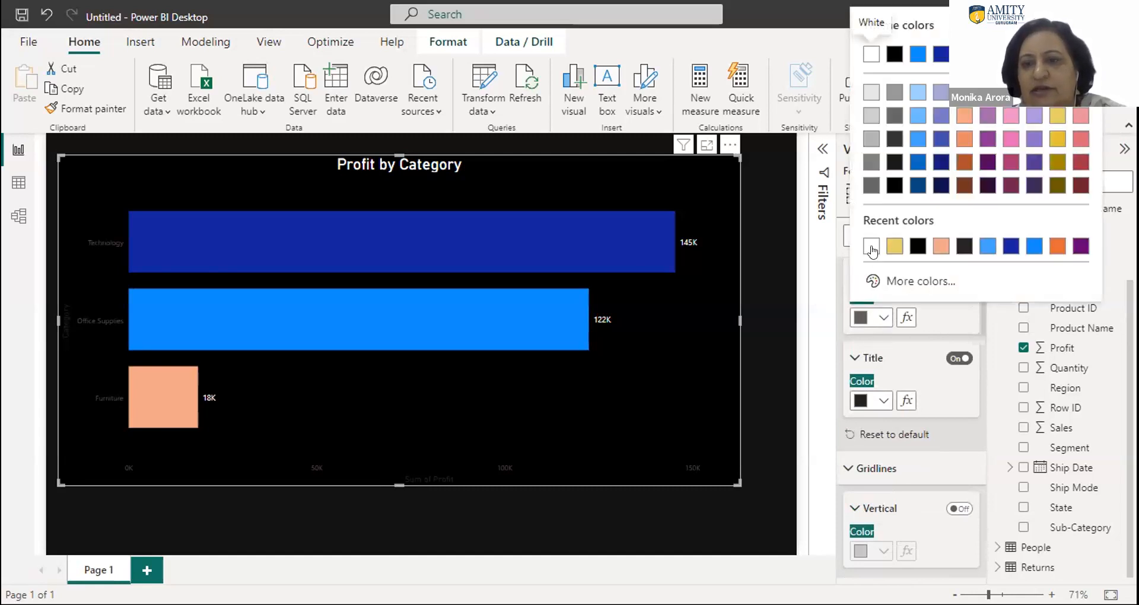
pyautogui.click(871, 247)
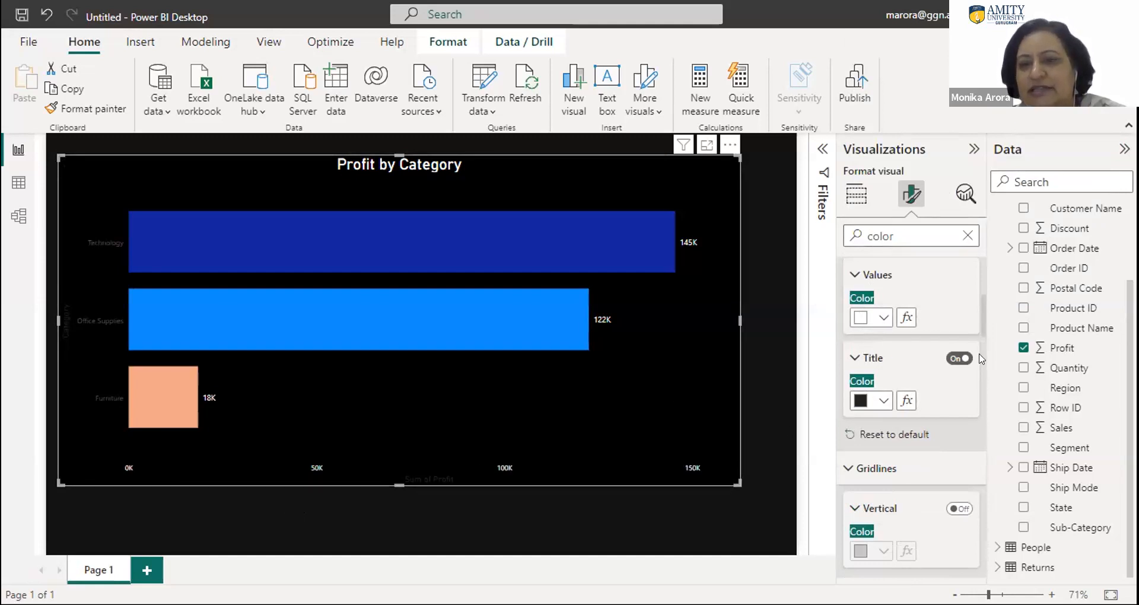
# - Set the color of the Y-axis values to white
pyautogui.scroll(3, 980, 326)
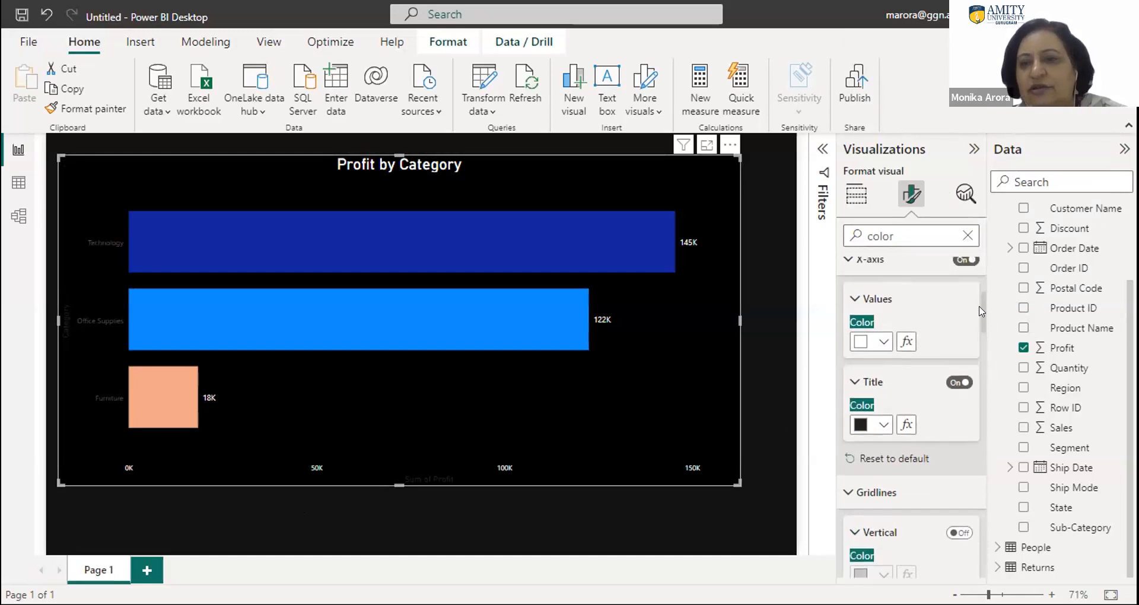
pyautogui.scroll(1, 980, 297)
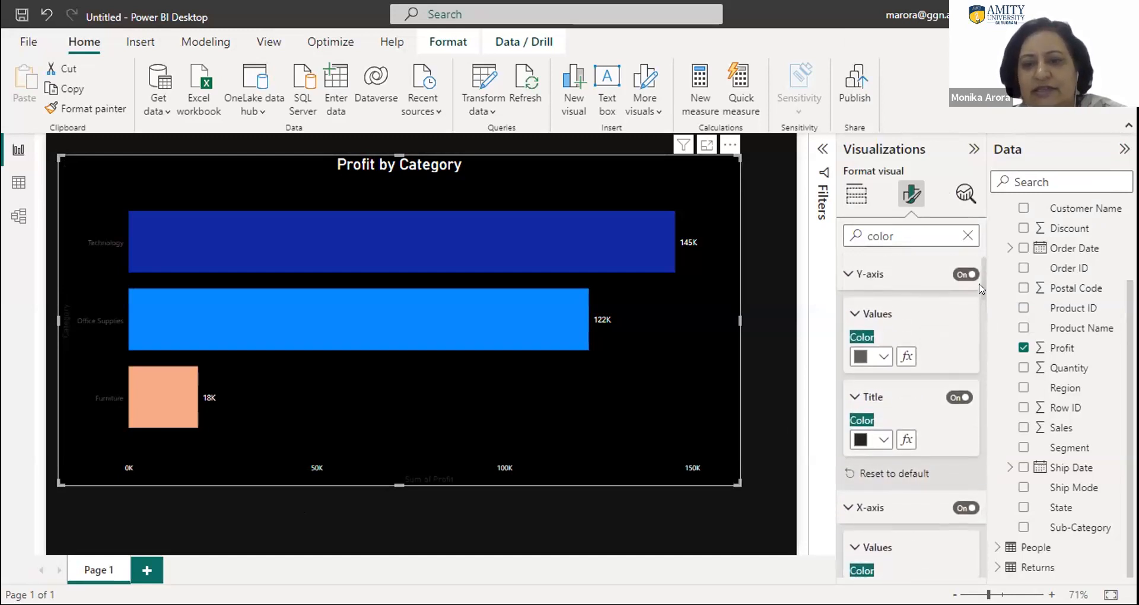
pyautogui.click(882, 357)
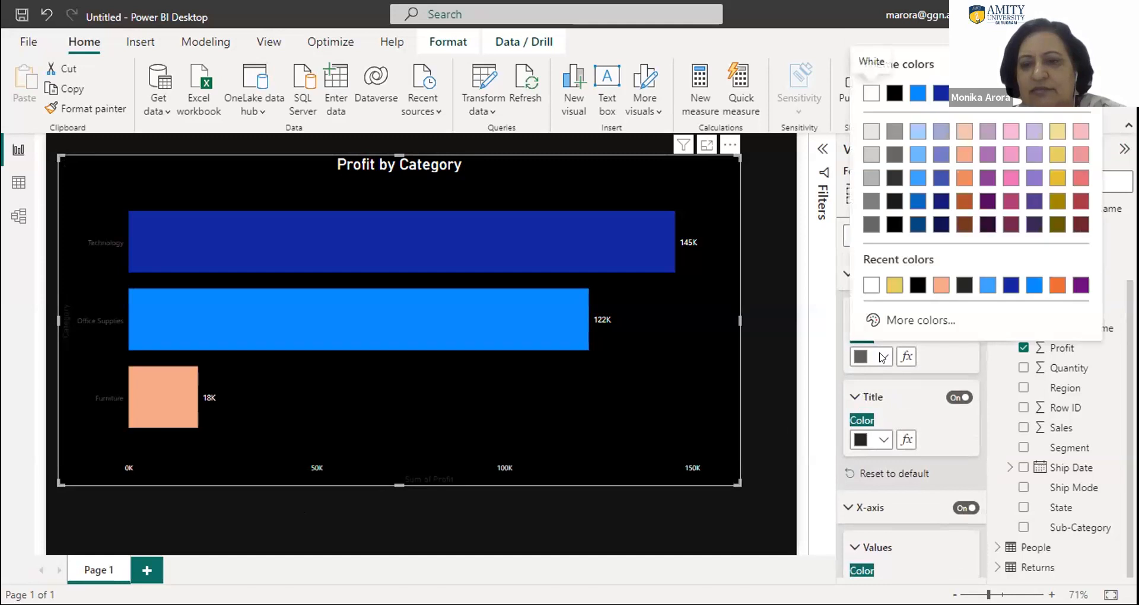
pyautogui.click(870, 285)
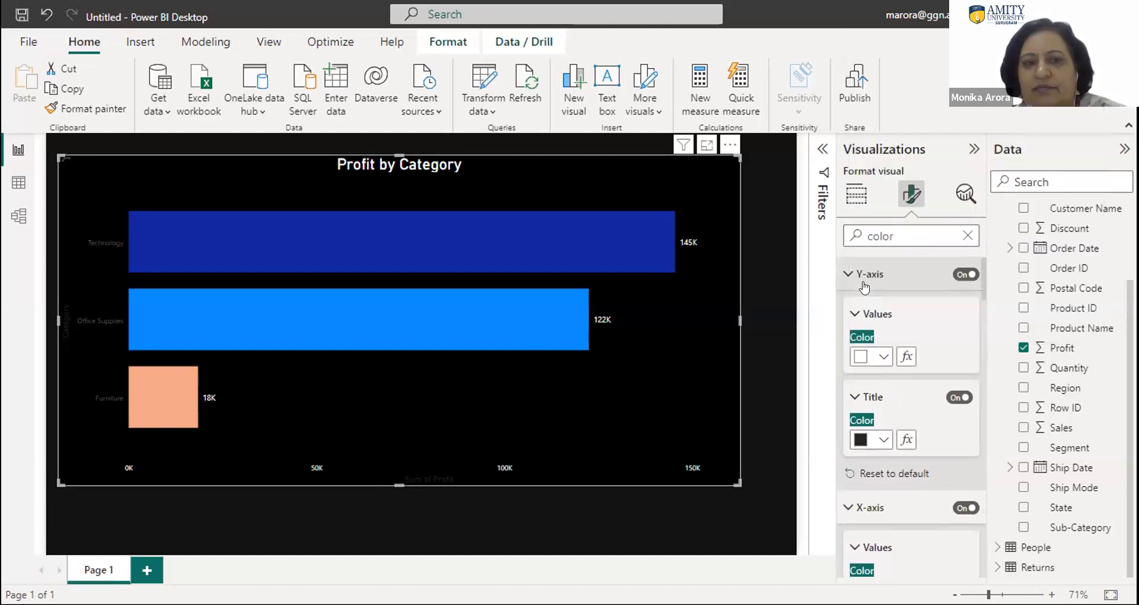
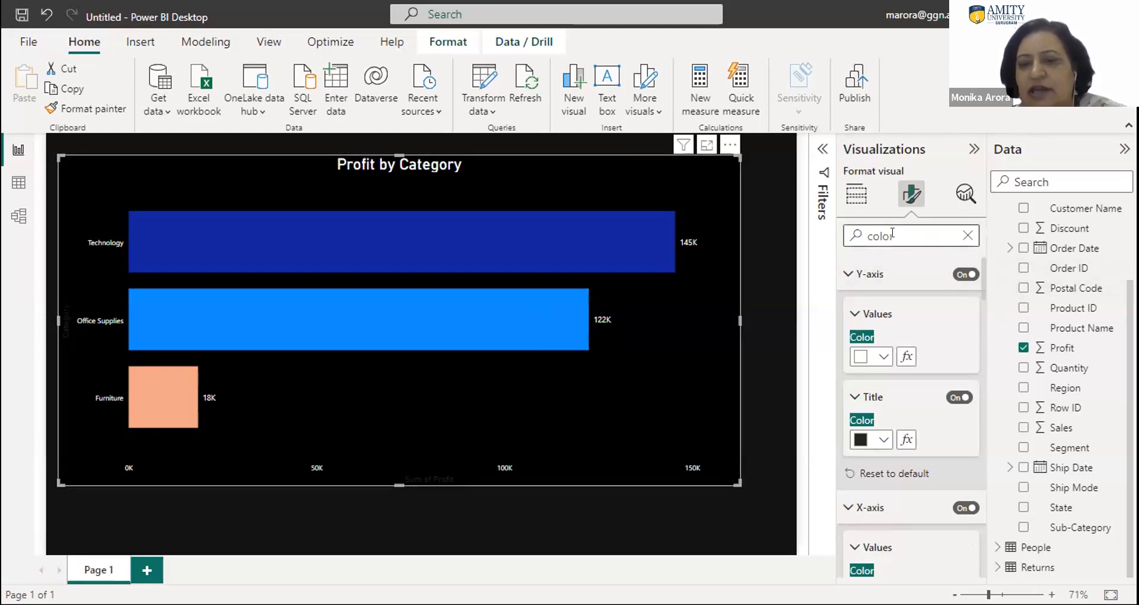
# - Clear the search on the chart's formatting options and open the Y-axis settings
pyautogui.moveTo(892, 233); pyautogui.dragTo(856, 237)
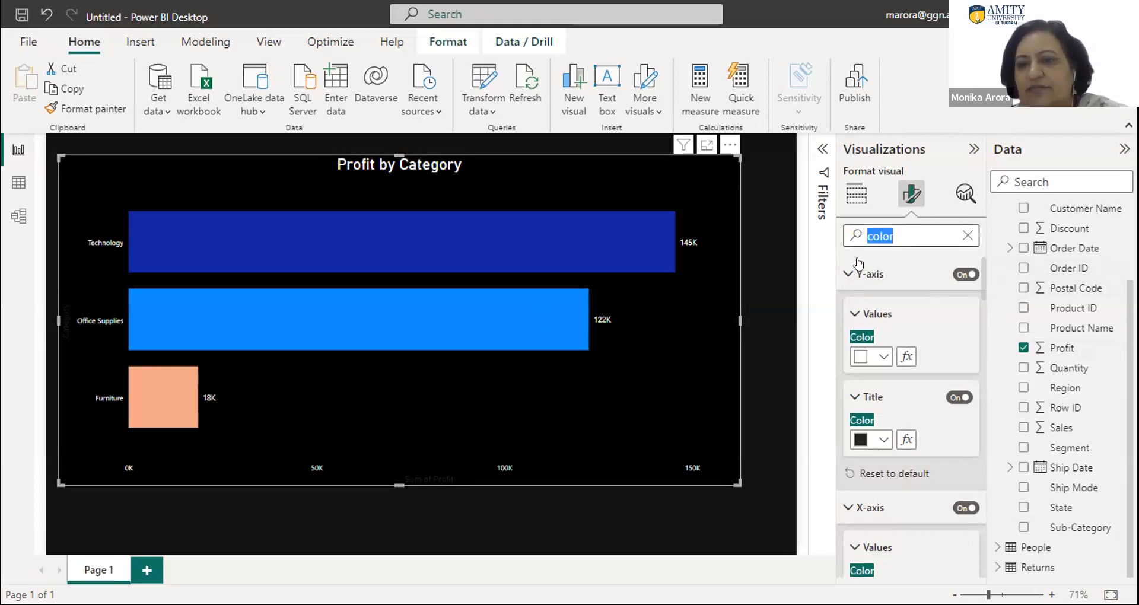
pyautogui.press('BackSpace')
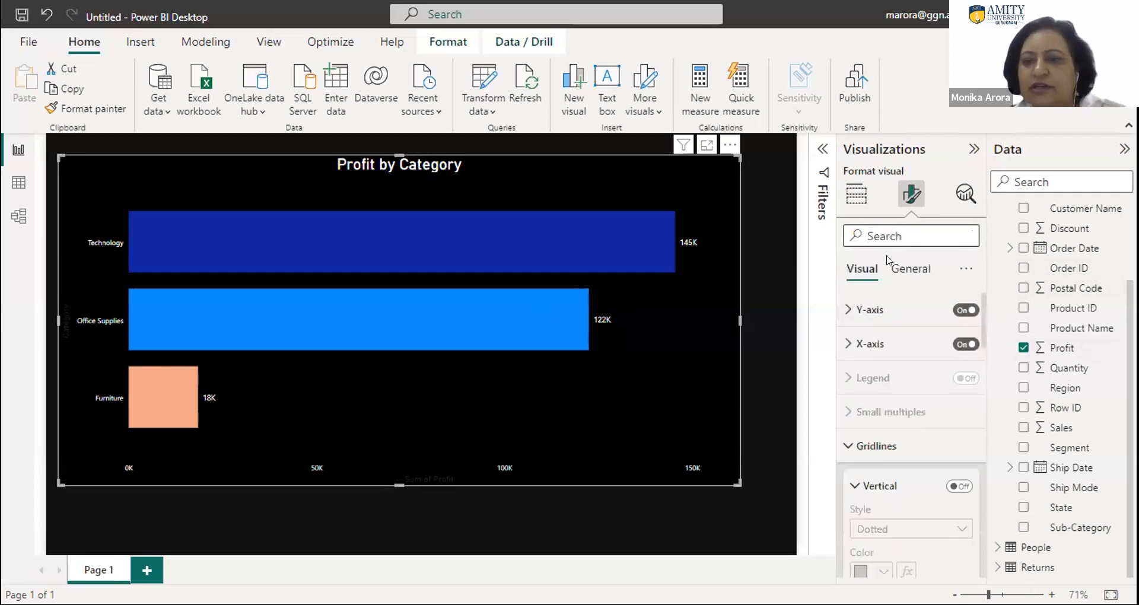
pyautogui.click(861, 307)
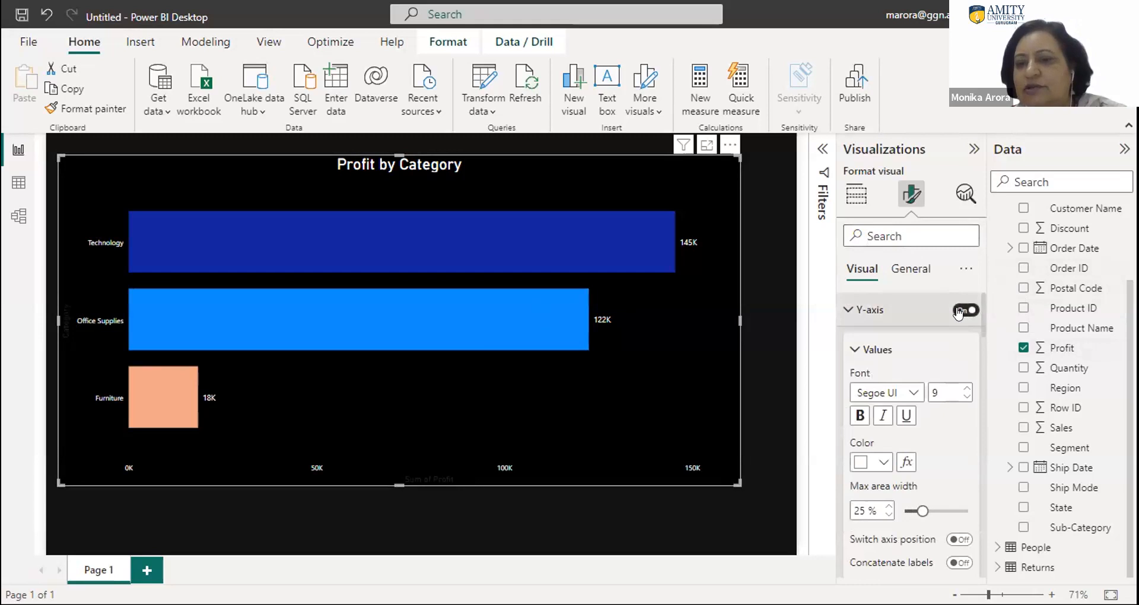
# - Try hiding the chart's Y-axis and turn it back on
pyautogui.click(958, 311)
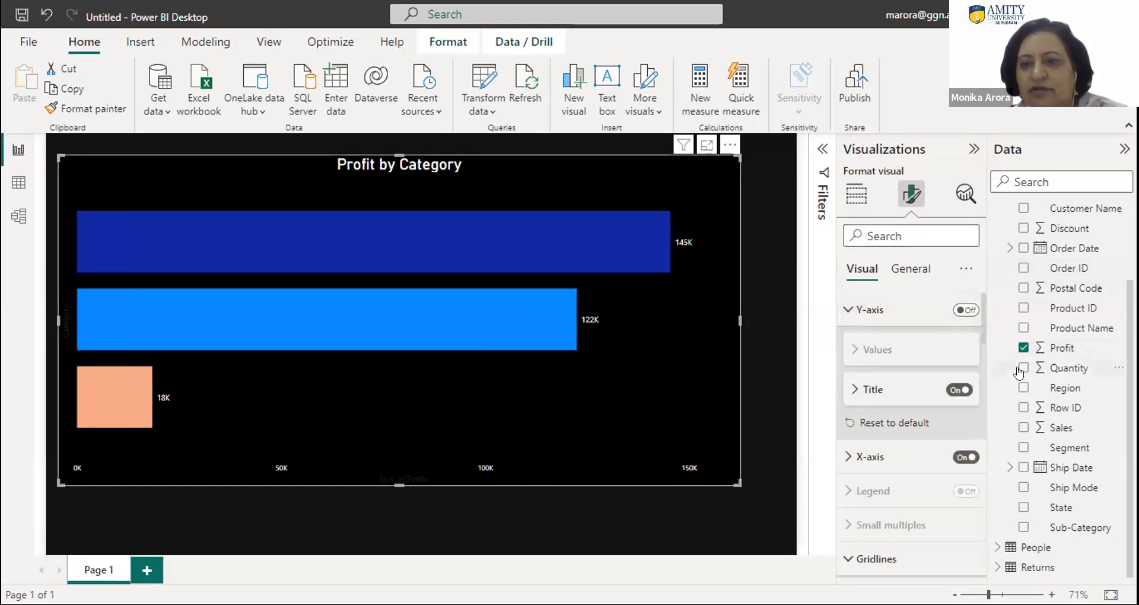
pyautogui.click(966, 310)
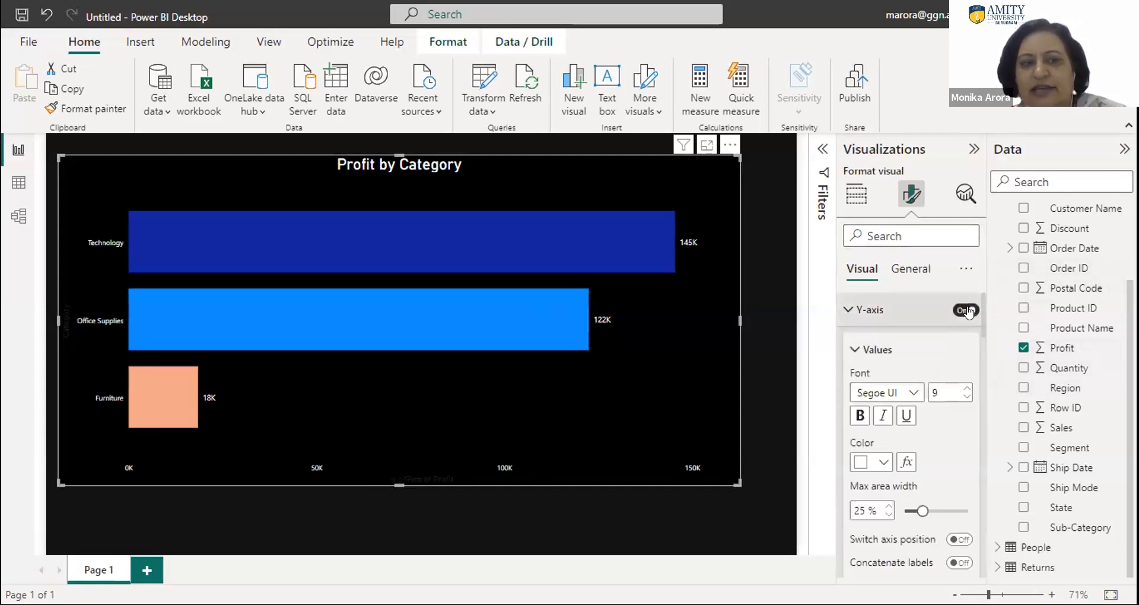
# - Turn off the Y-axis title of the Profit by Category chart
pyautogui.scroll(-5, 980, 344)
pyautogui.click(980, 350)
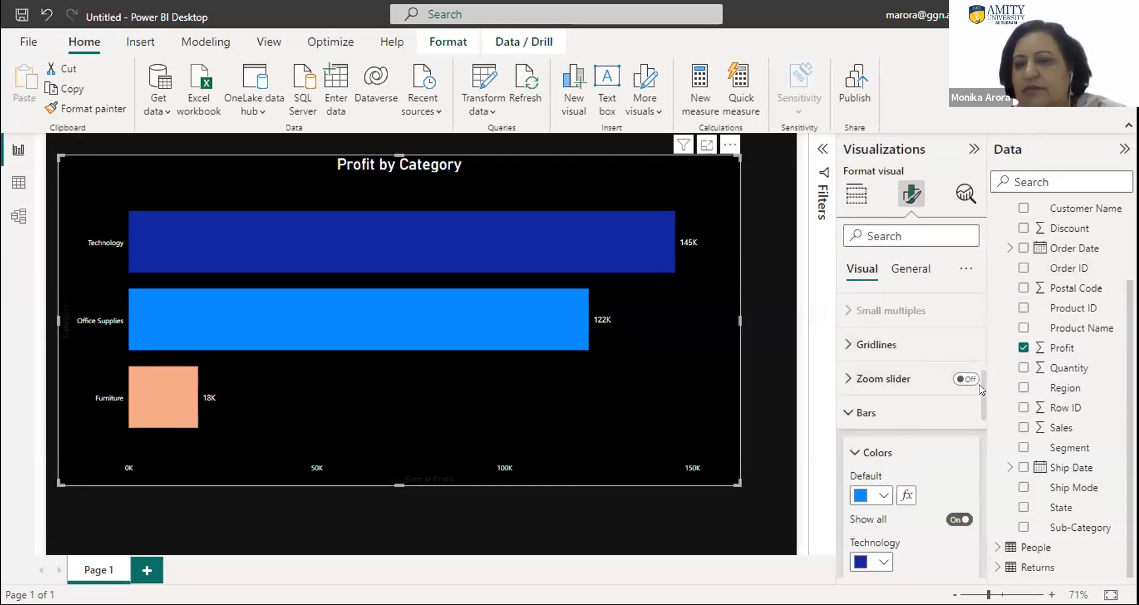
pyautogui.moveTo(979, 390); pyautogui.dragTo(977, 310)
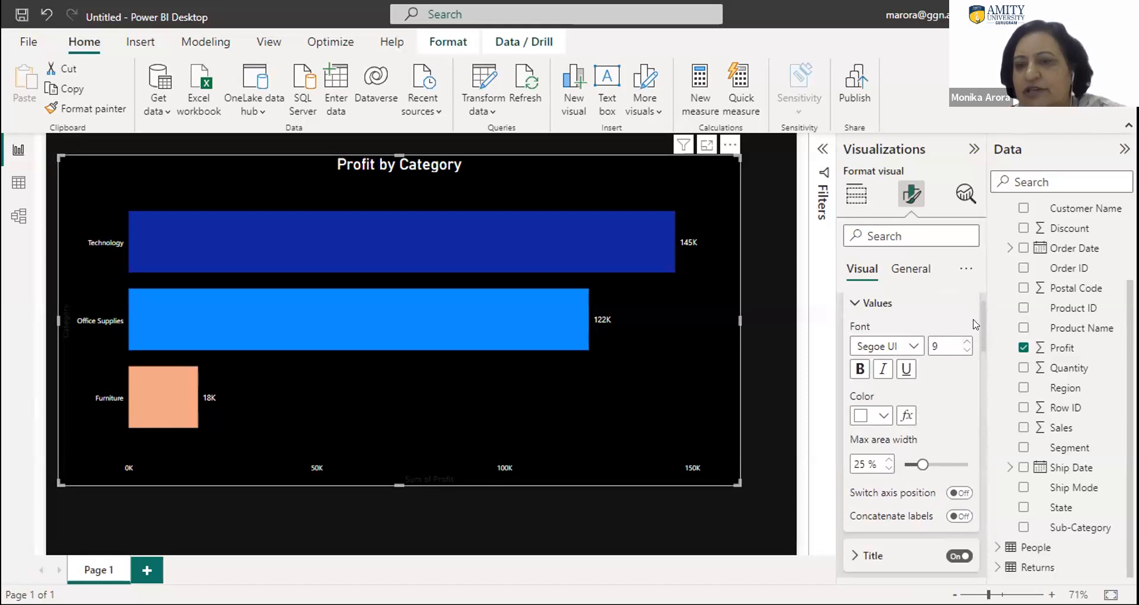
pyautogui.scroll(-2, 978, 327)
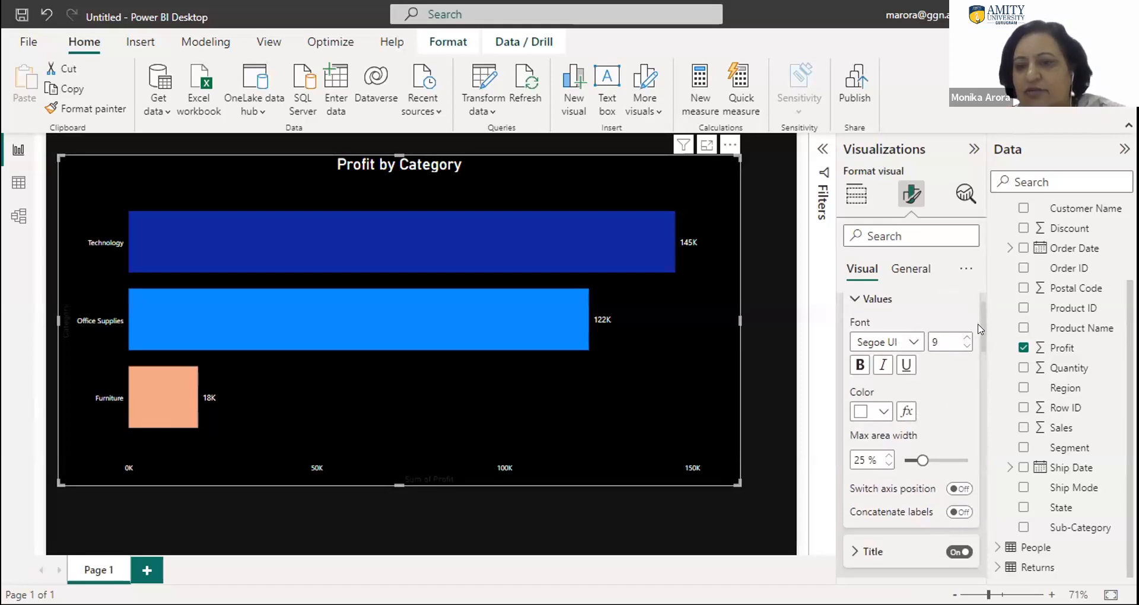
pyautogui.scroll(-1, 986, 340)
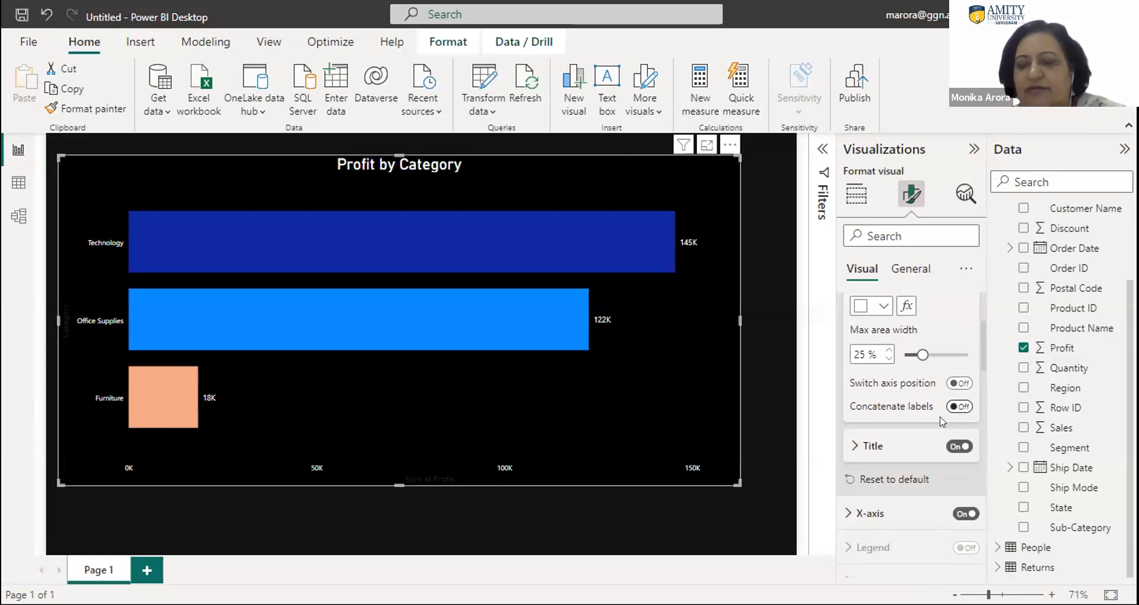
pyautogui.click(857, 446)
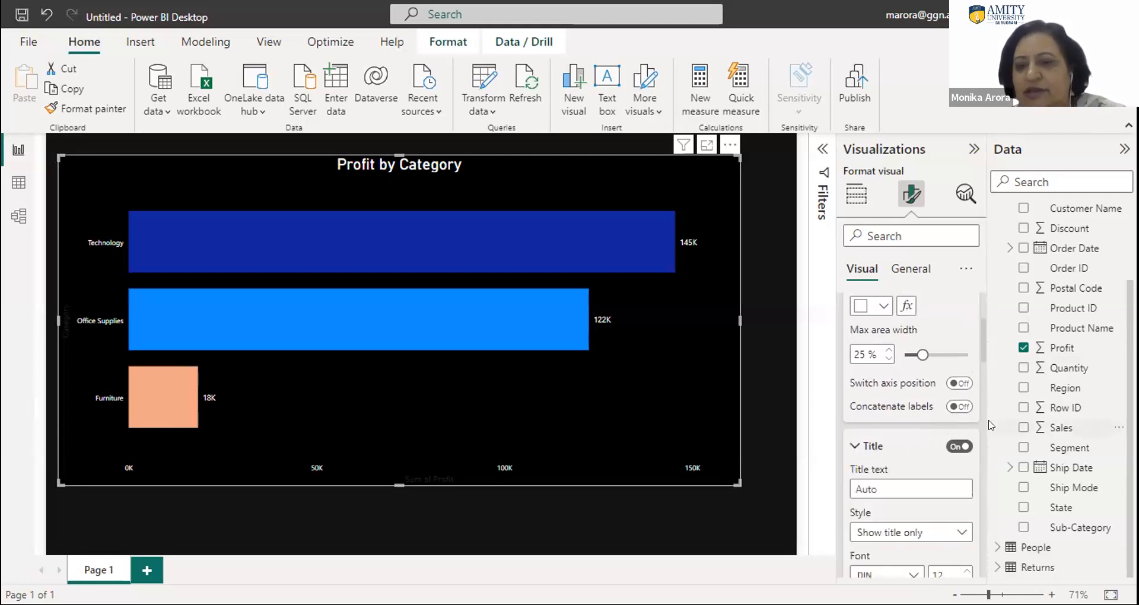
pyautogui.moveTo(983, 348); pyautogui.dragTo(983, 378)
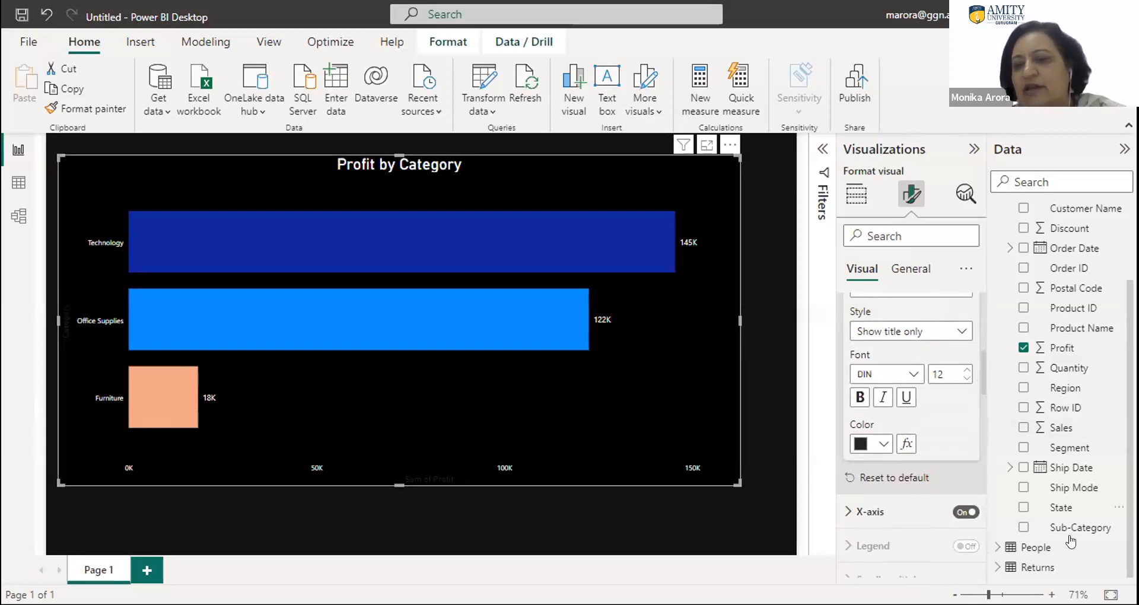
pyautogui.click(863, 512)
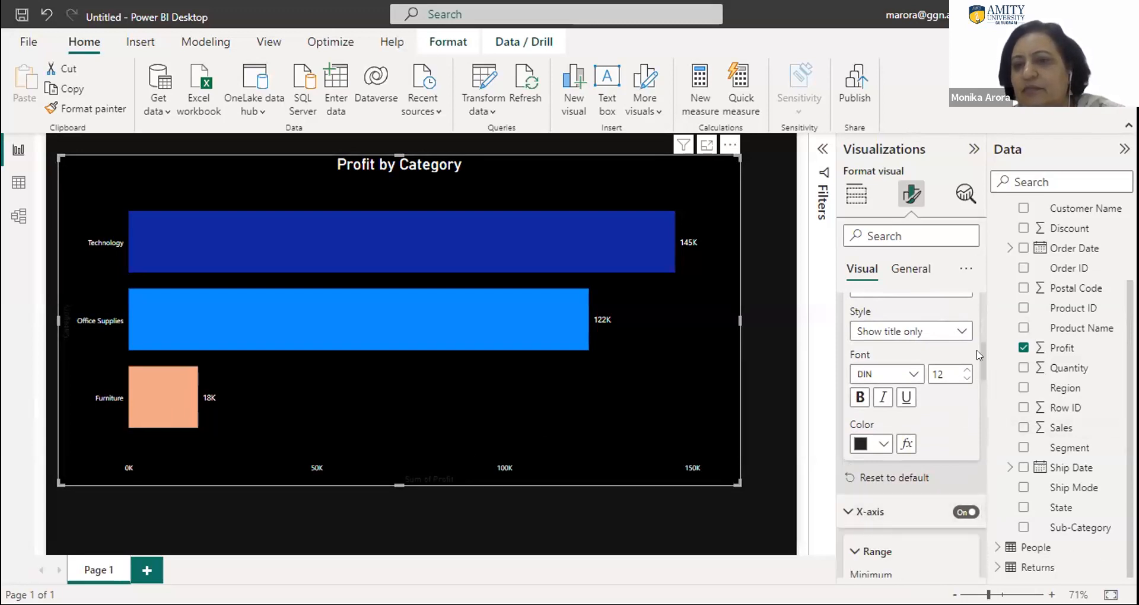
pyautogui.click(962, 330)
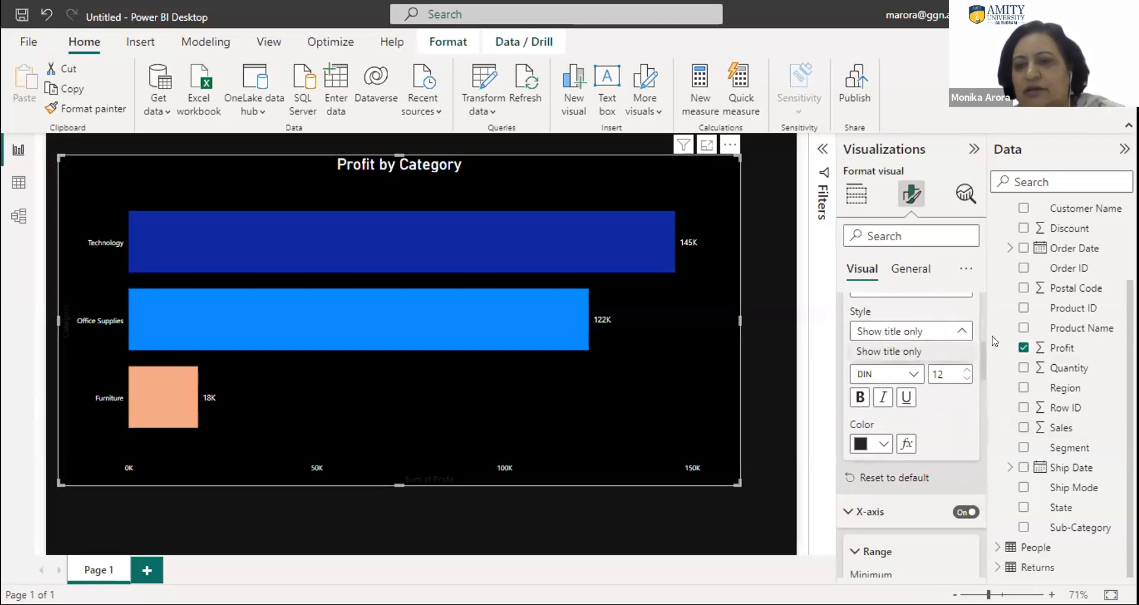
pyautogui.click(979, 354)
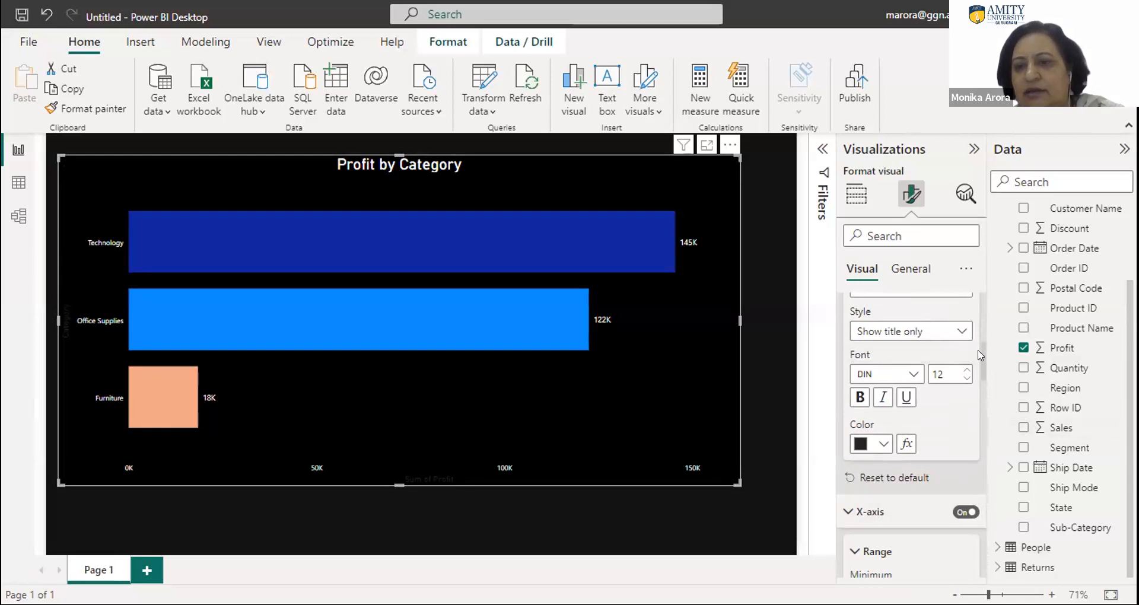
pyautogui.scroll(3, 980, 356)
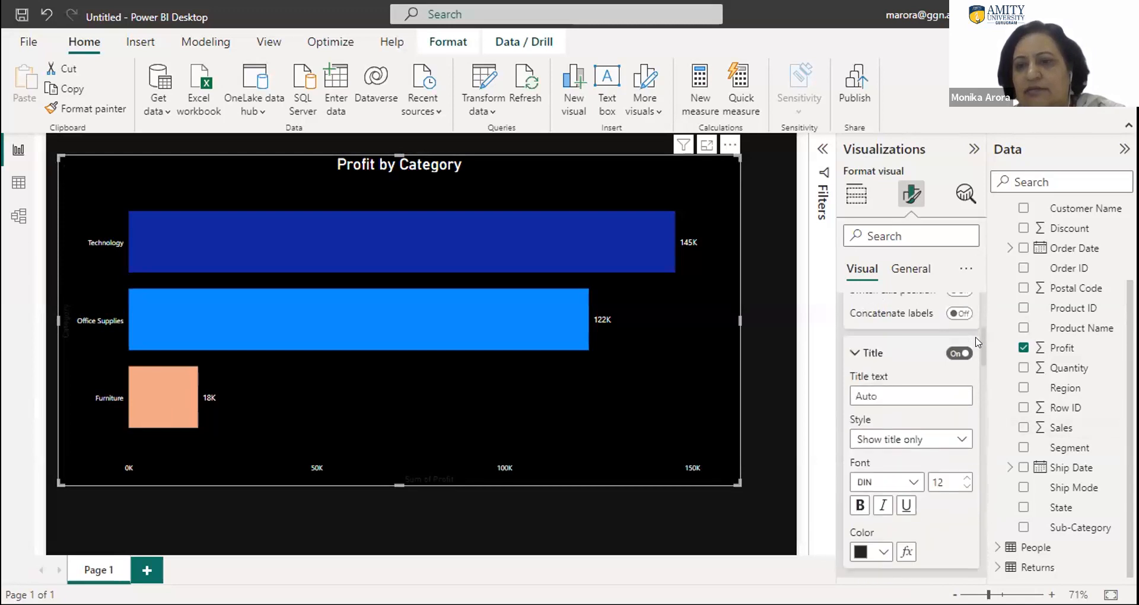
pyautogui.click(952, 362)
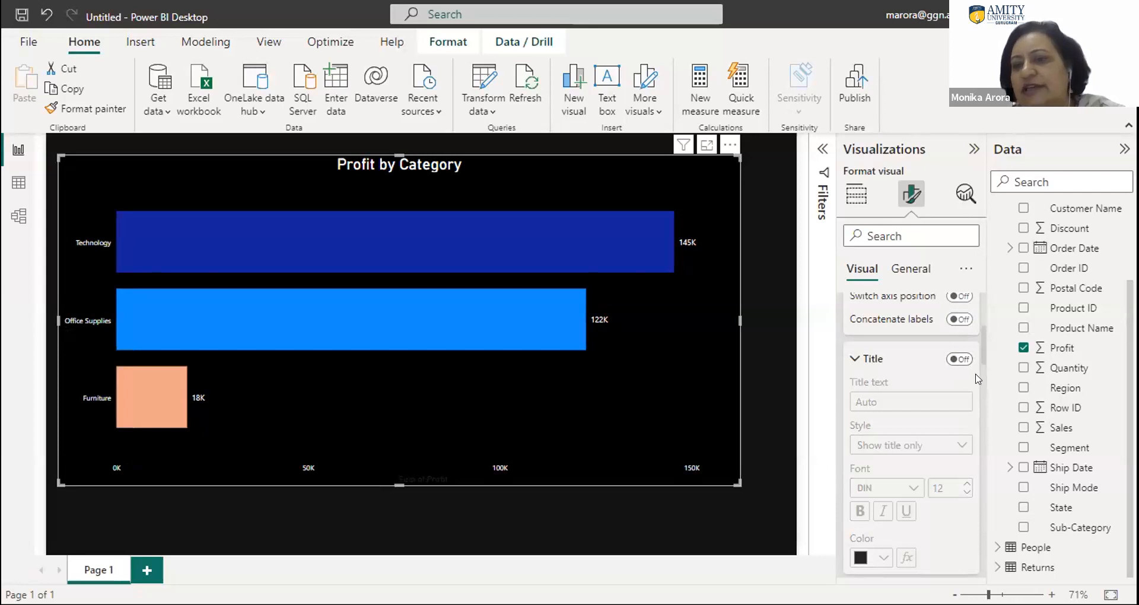
# - Turn off the X-axis title of the Profit by Category chart
pyautogui.scroll(-3, 980, 375)
pyautogui.scroll(-5, 981, 374)
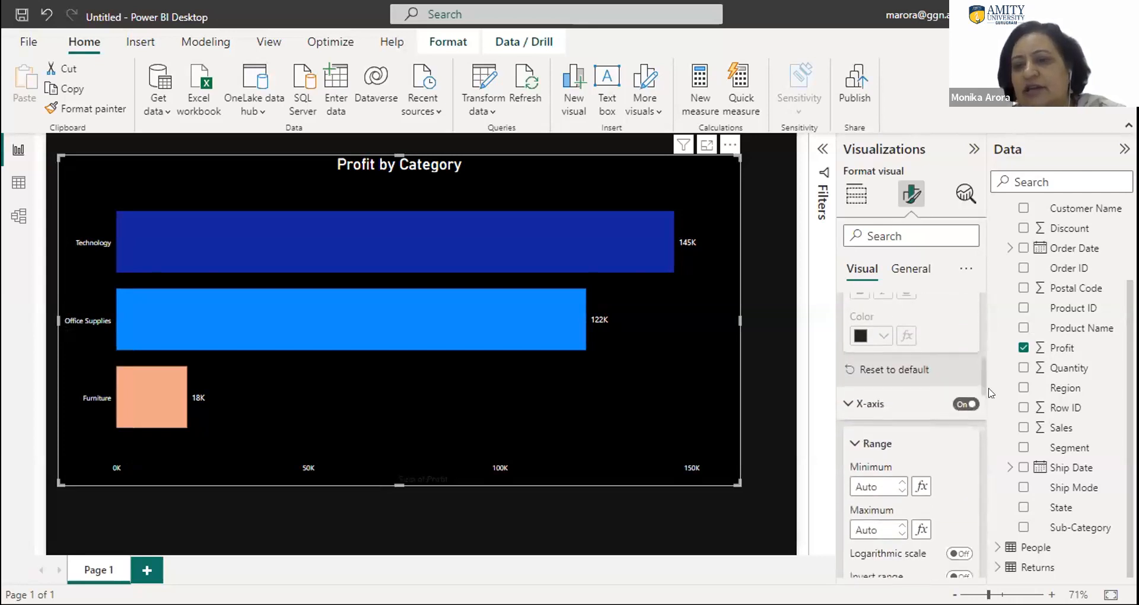
pyautogui.scroll(-1, 949, 439)
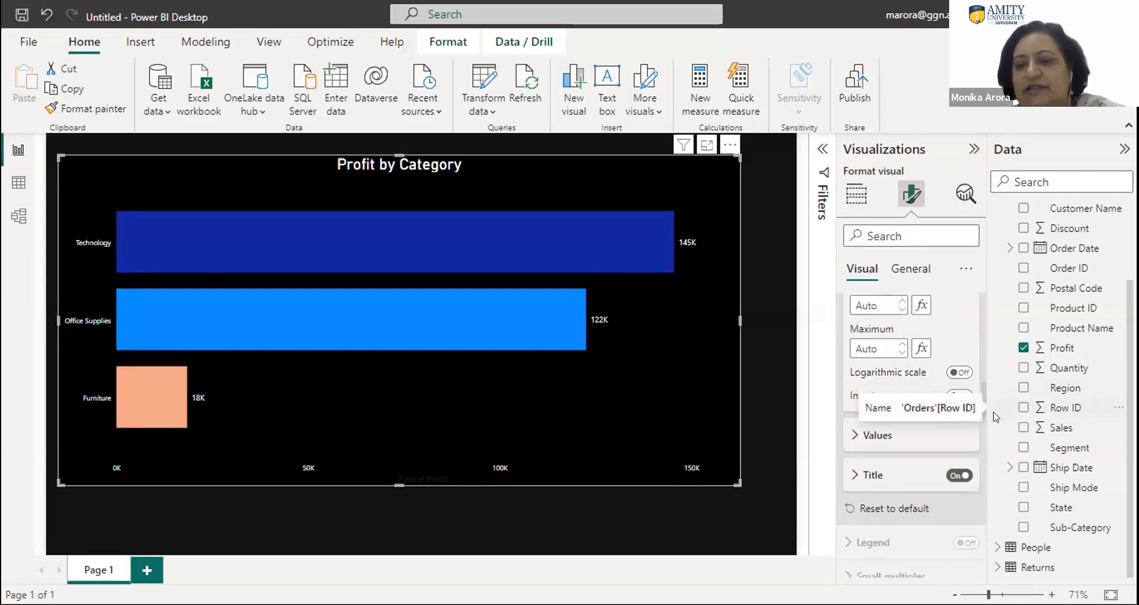
pyautogui.click(952, 465)
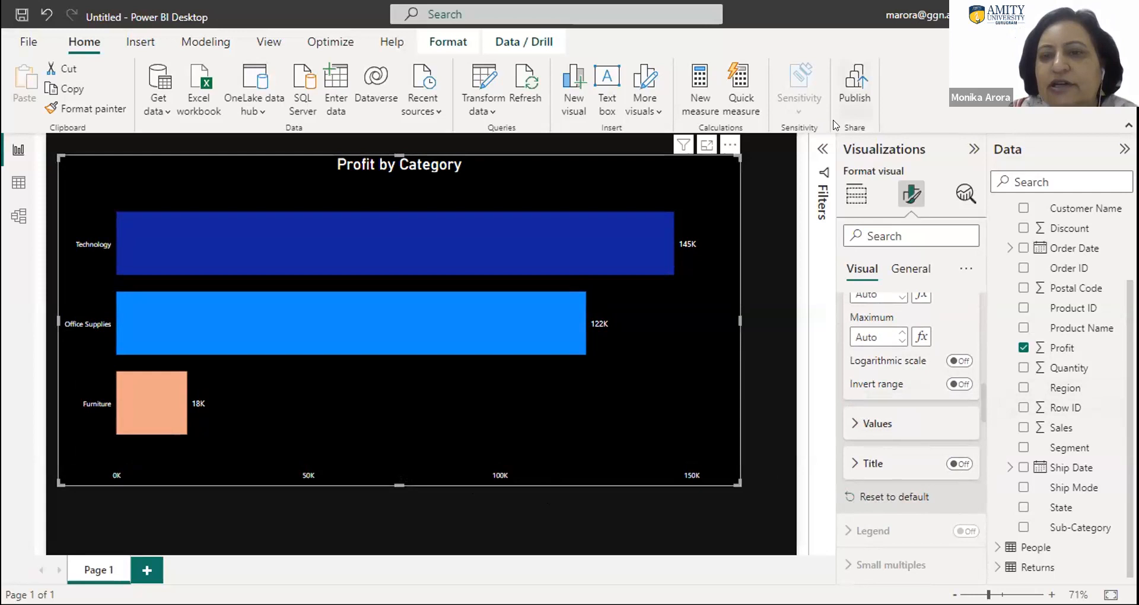
# - Show the report filters alongside the chart's visualization settings
pyautogui.click(823, 152)
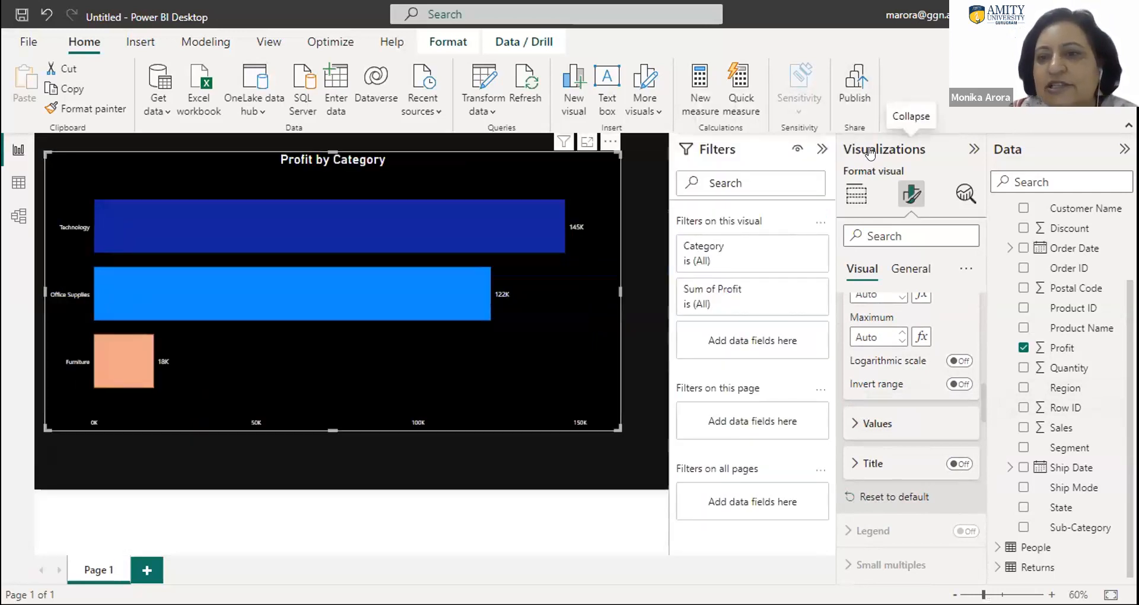
pyautogui.click(884, 148)
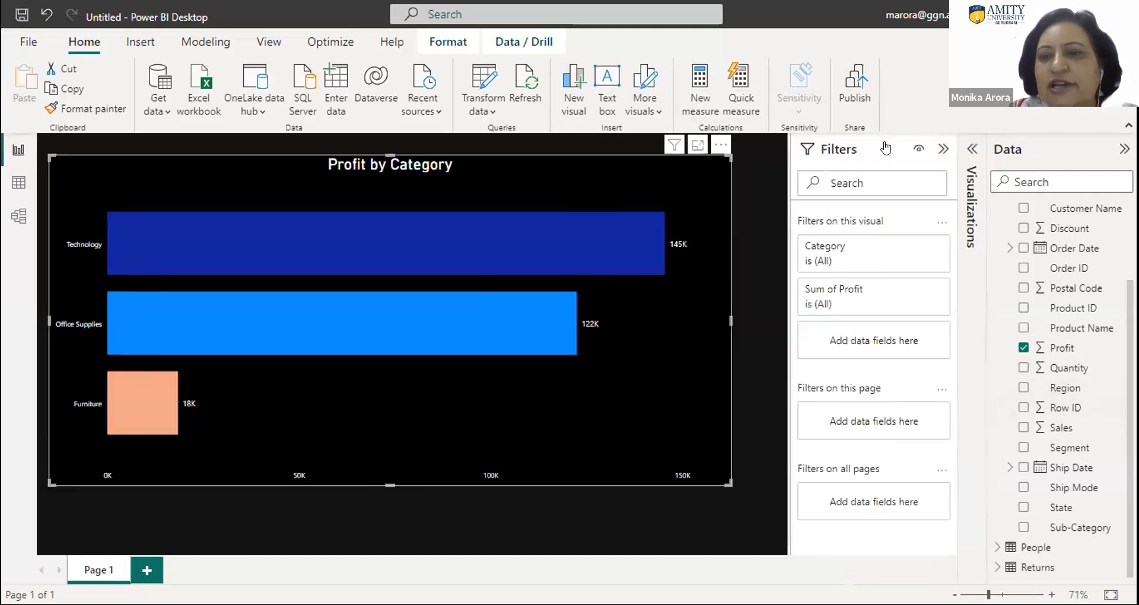
pyautogui.click(970, 148)
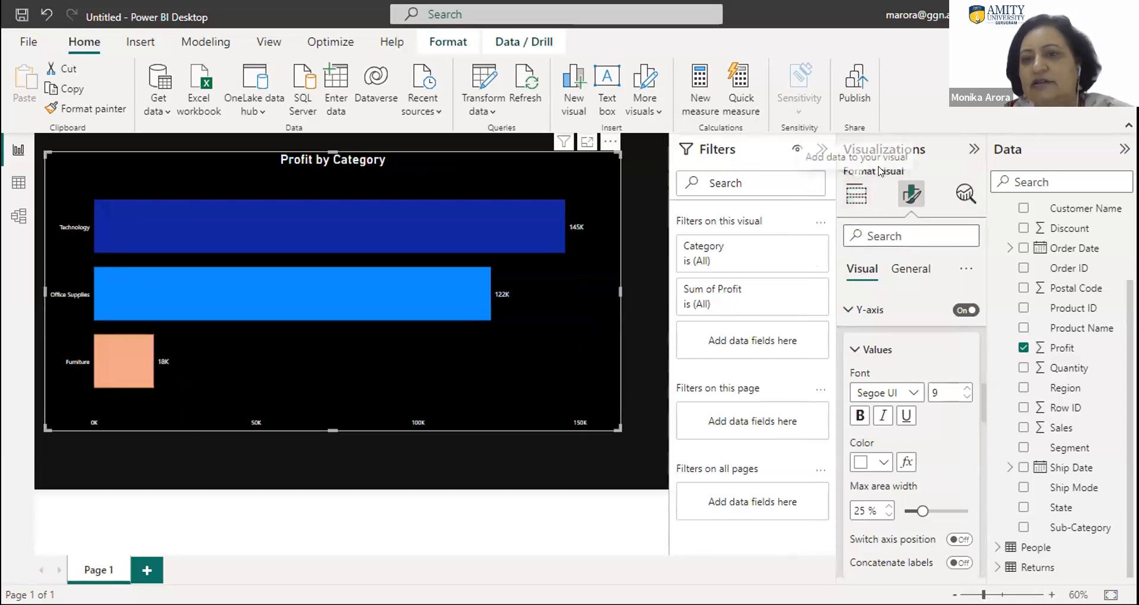
# - Try the profit chart as a stacked column chart and change it to a clustered bar chart
pyautogui.click(857, 192)
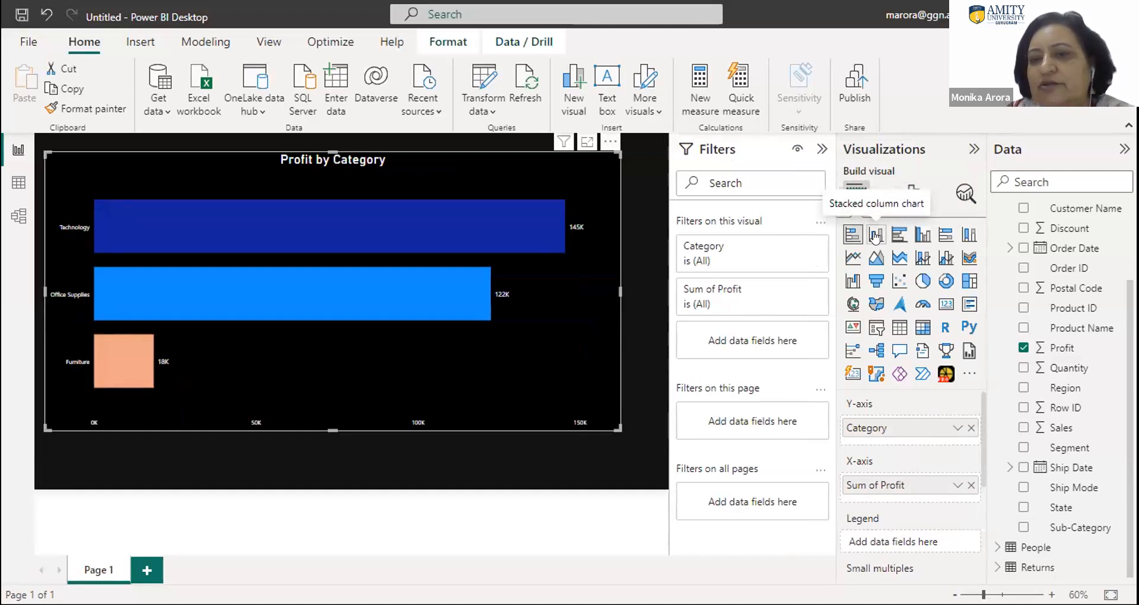
pyautogui.click(876, 237)
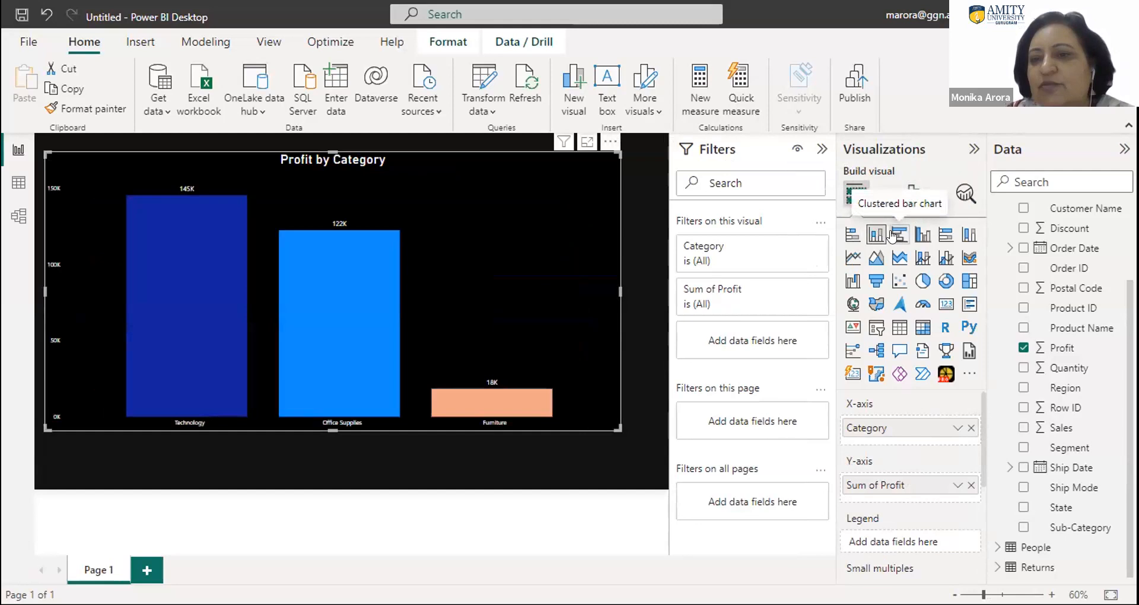
pyautogui.click(897, 236)
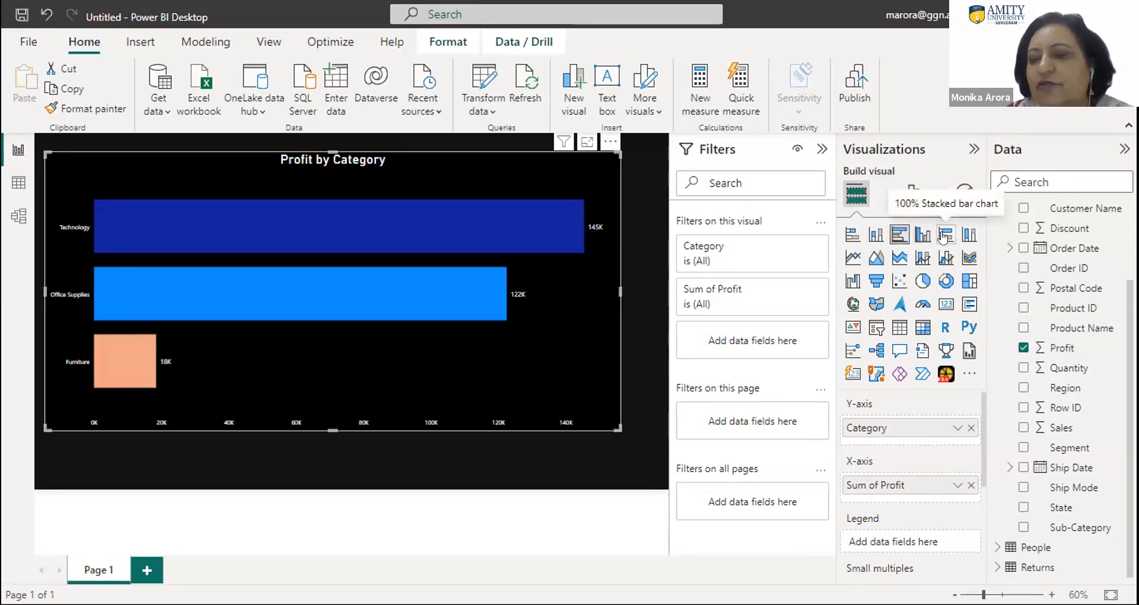
# - Try the line, area, stacked area, and line and stacked column chart types, returning to the clustered bar chart
pyautogui.click(846, 260)
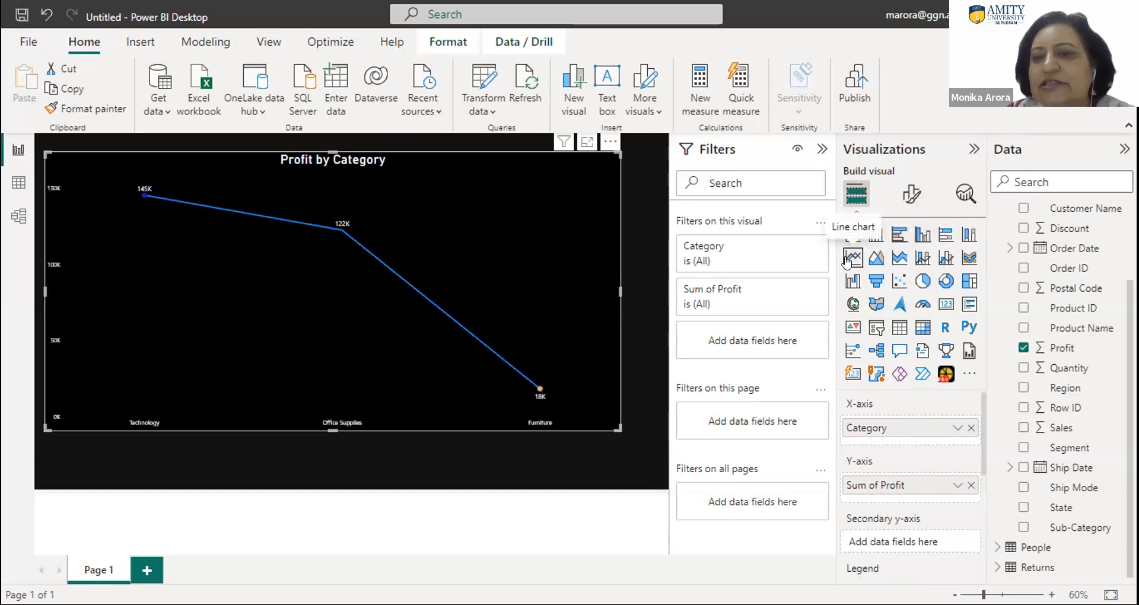
pyautogui.click(876, 259)
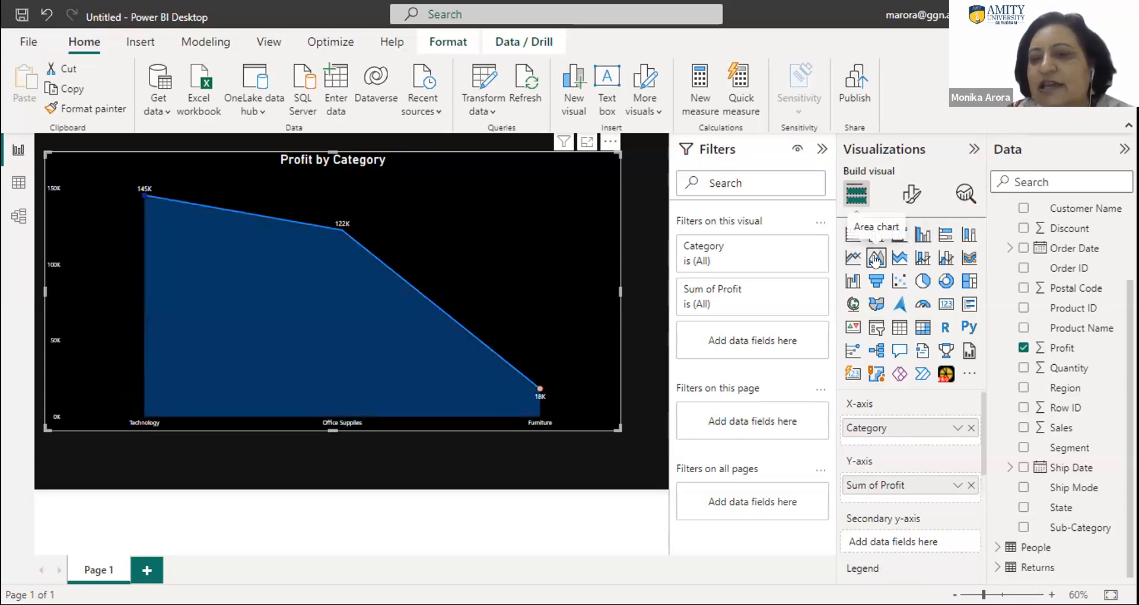
pyautogui.click(891, 259)
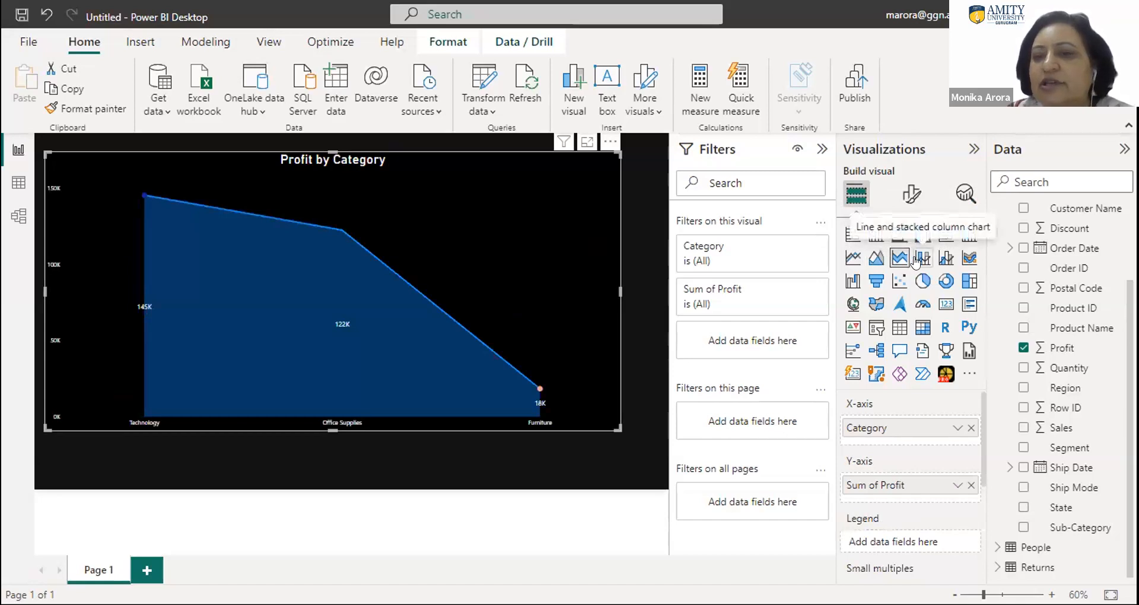
pyautogui.click(917, 259)
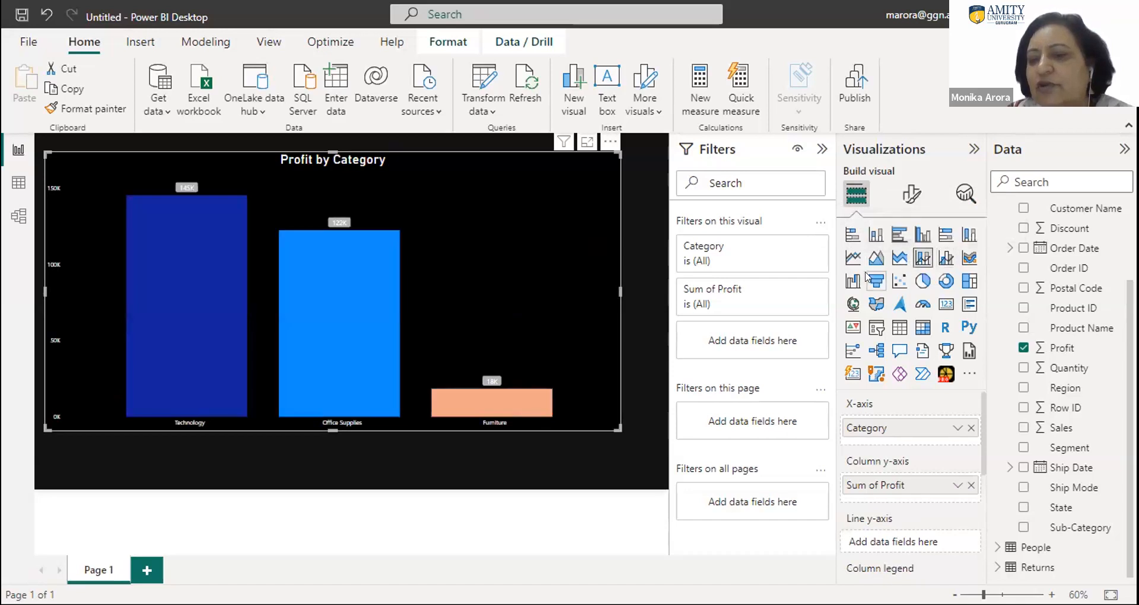
pyautogui.click(897, 236)
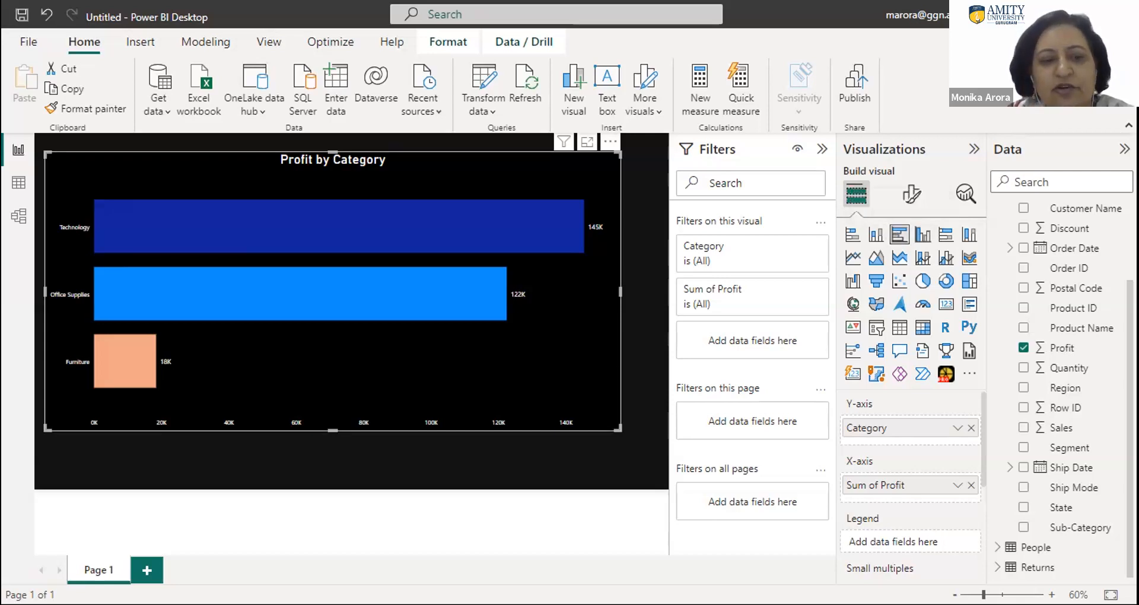
# - Rename the report page as Profit by category and add a new blank page
pyautogui.doubleClick(96, 570)
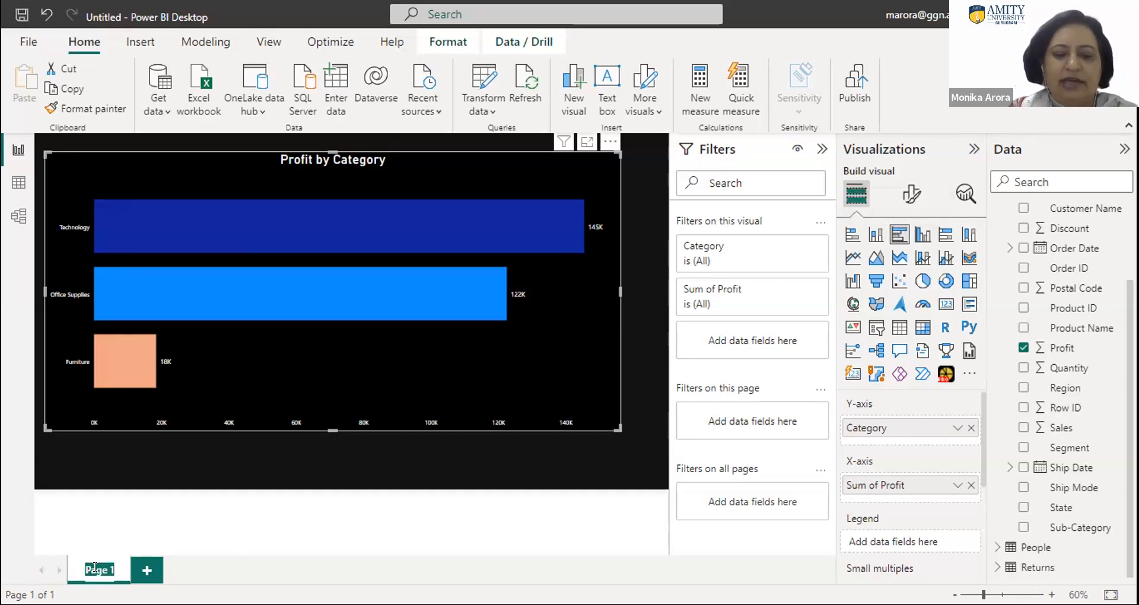
pyautogui.write('Prof')
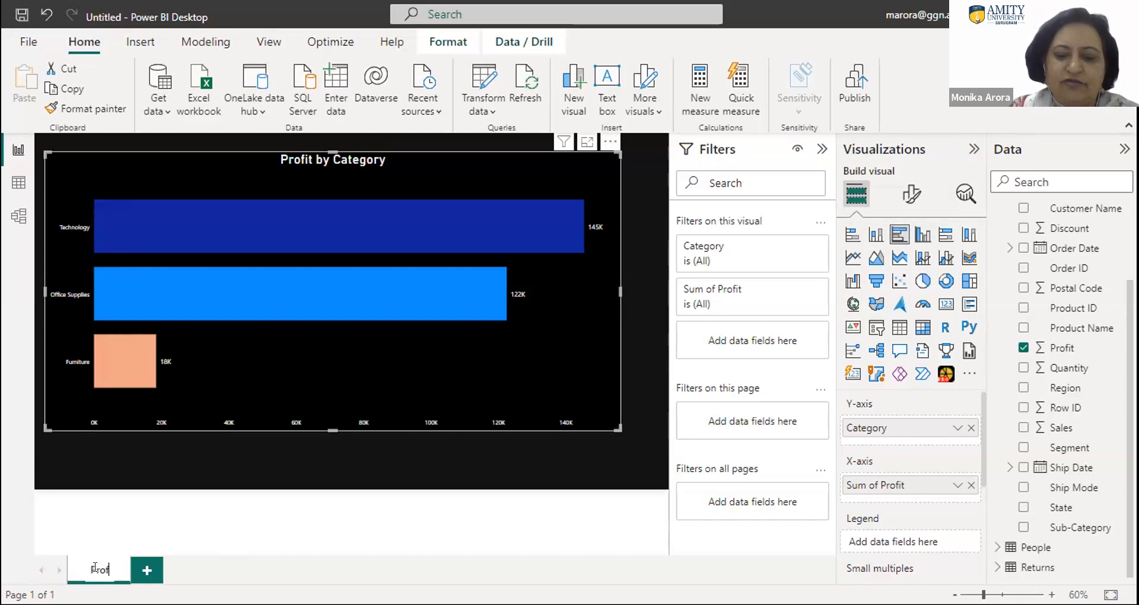
pyautogui.write('it b')
pyautogui.write('y cate')
pyautogui.write('go')
pyautogui.write('ry')
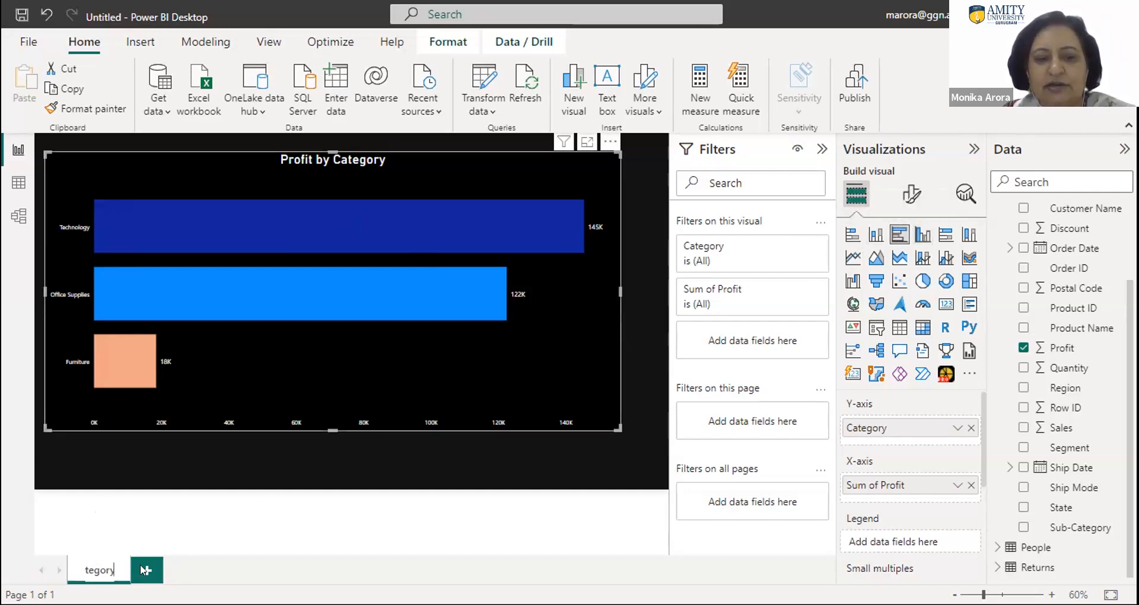
pyautogui.click(204, 571)
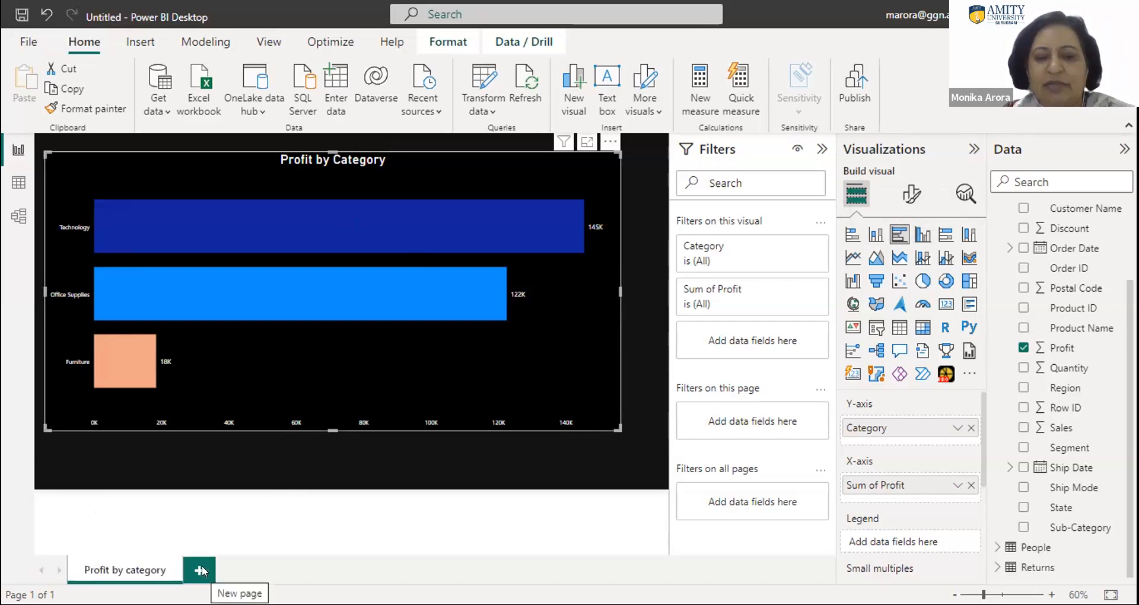
pyautogui.click(200, 570)
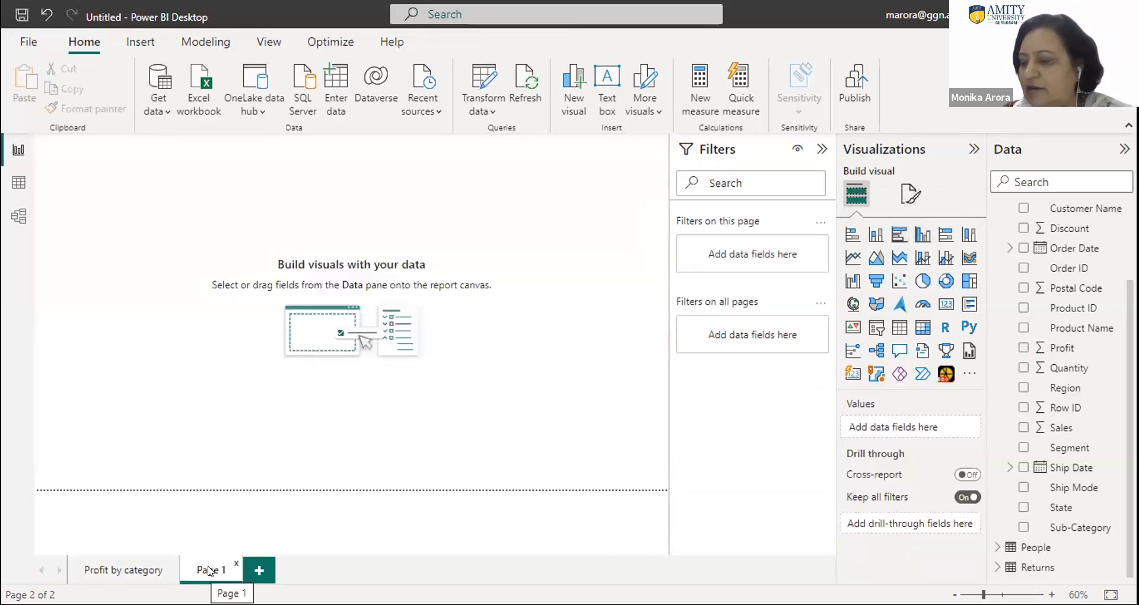
# - Rename the new blank page as Profit by segment
pyautogui.doubleClick(212, 569)
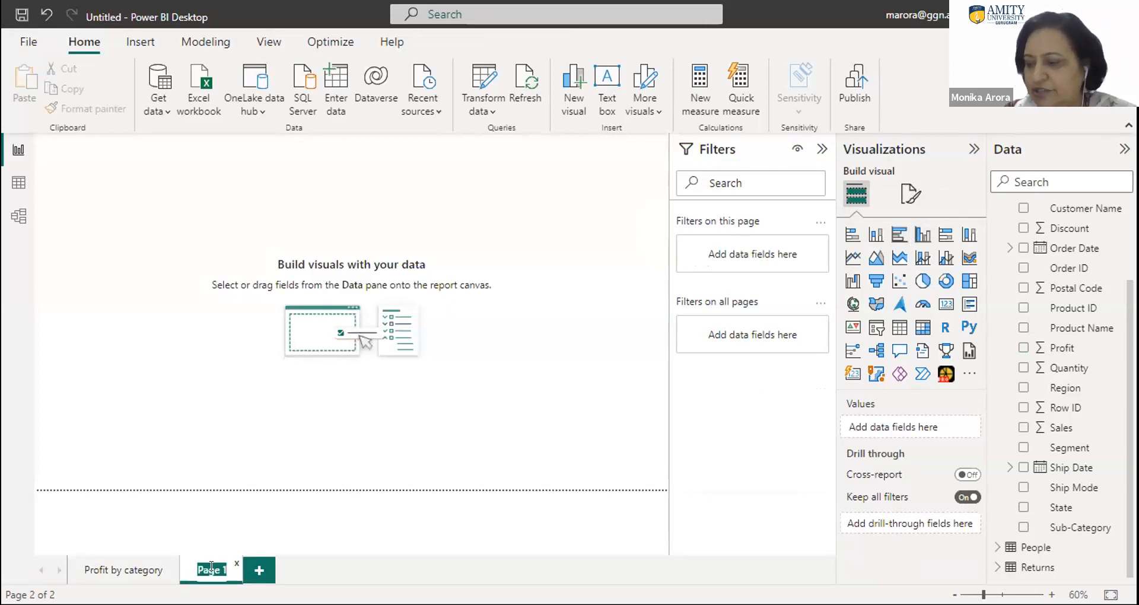
pyautogui.write('Pro')
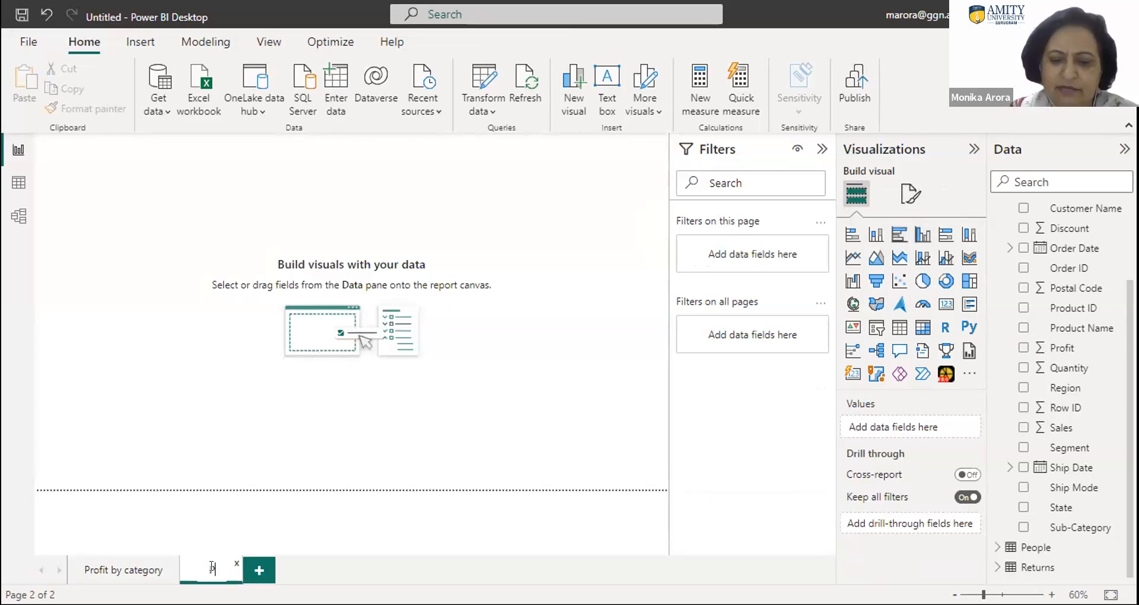
pyautogui.write('fi')
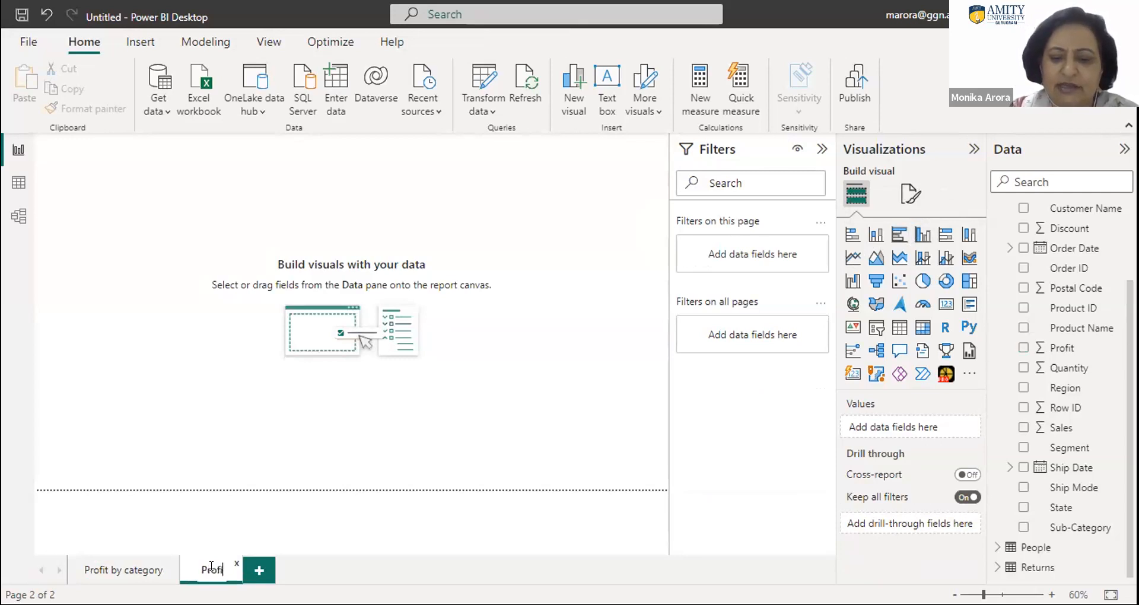
pyautogui.write('t b')
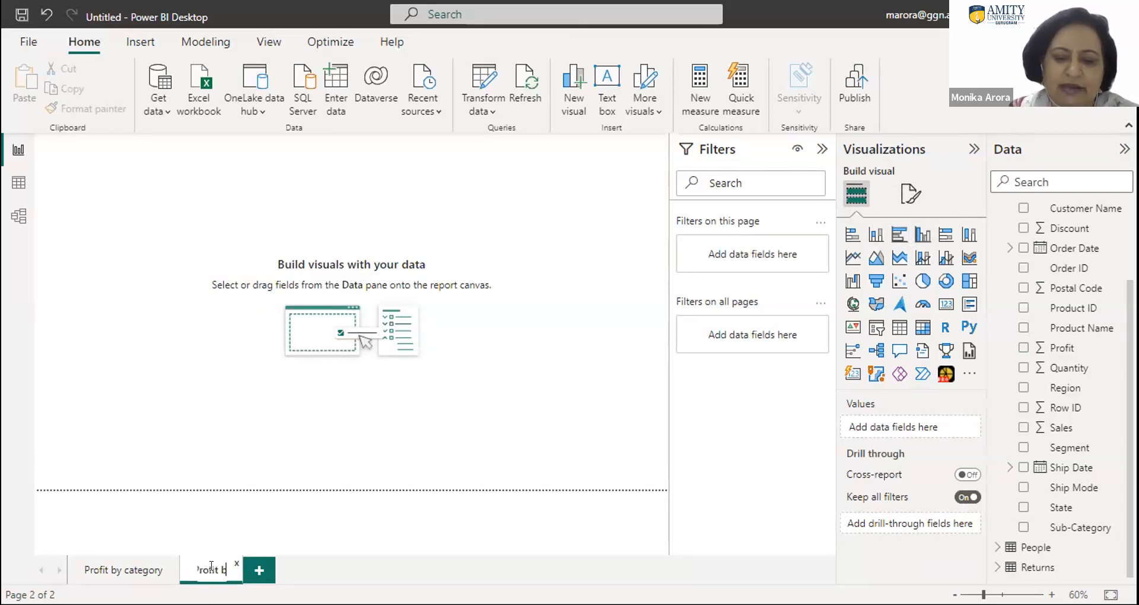
pyautogui.write('y segment')
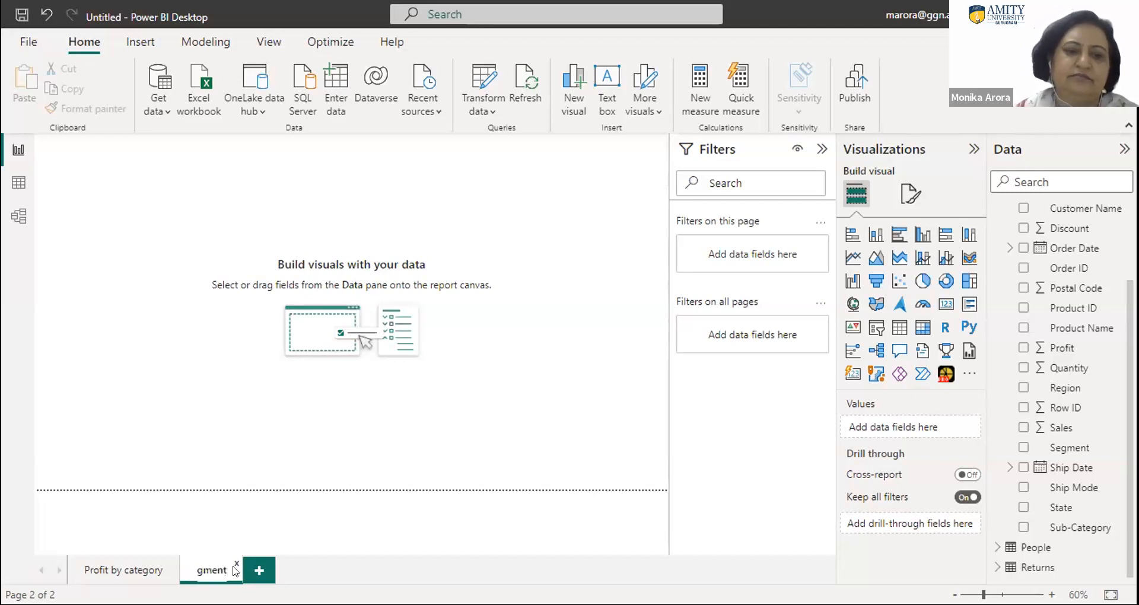
pyautogui.click(518, 333)
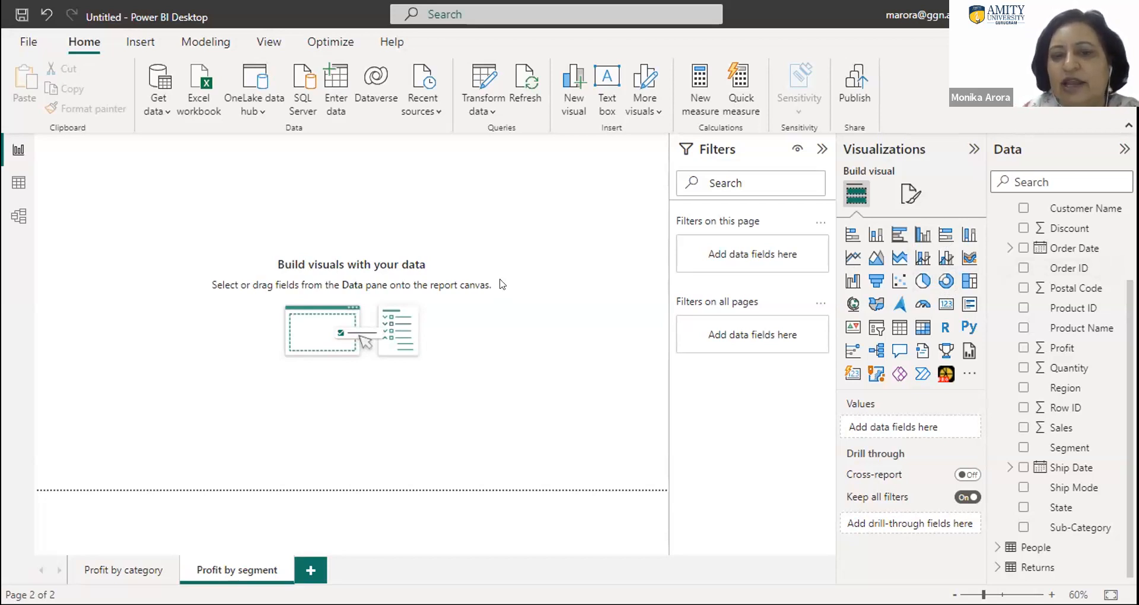
# - Set the canvas background color of the Profit by segment page to black
pyautogui.click(904, 199)
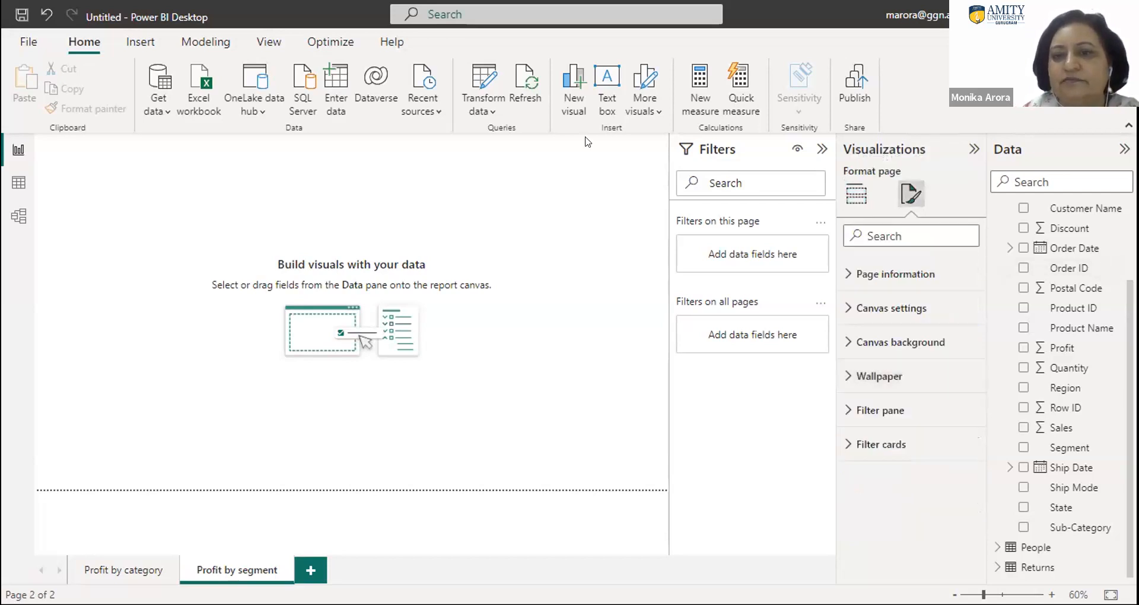
pyautogui.click(877, 342)
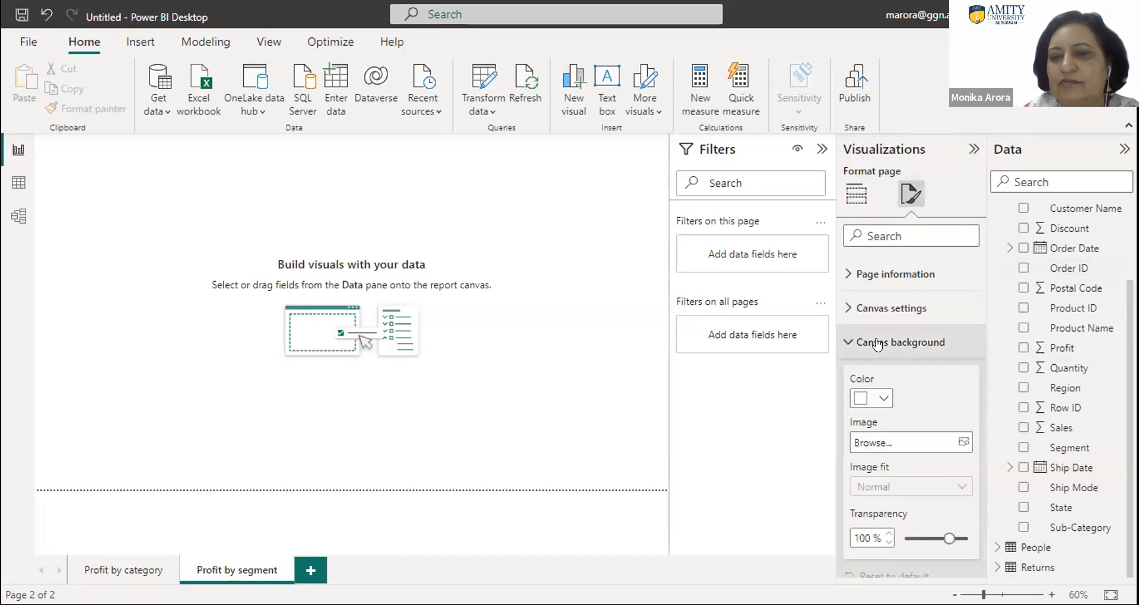
pyautogui.click(883, 399)
pyautogui.click(913, 326)
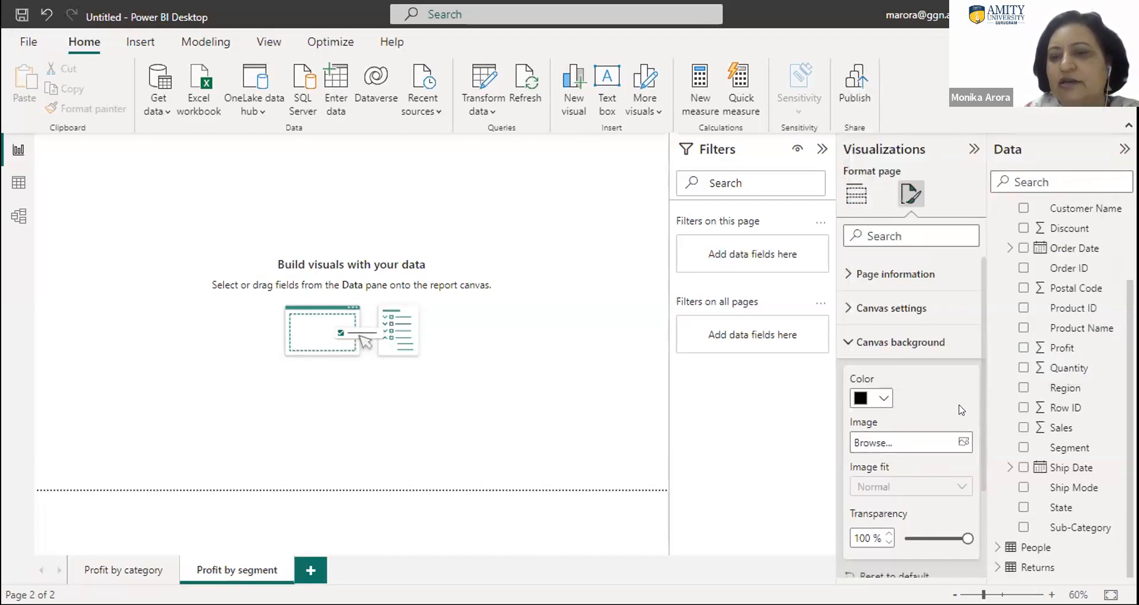
pyautogui.scroll(-2, 970, 490)
pyautogui.scroll(-1, 971, 490)
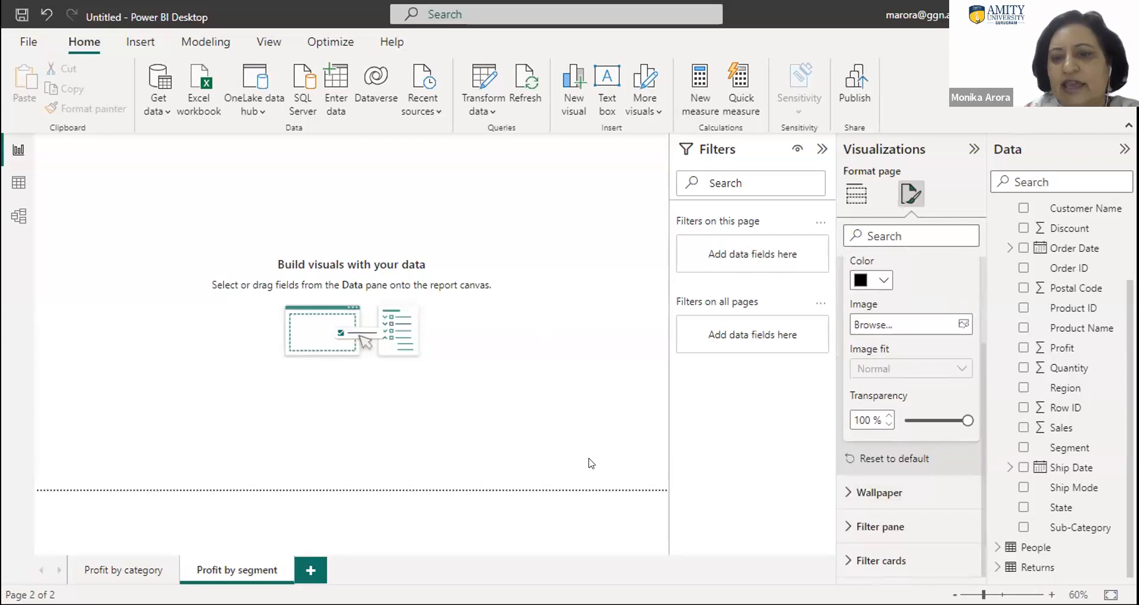
pyautogui.click(552, 538)
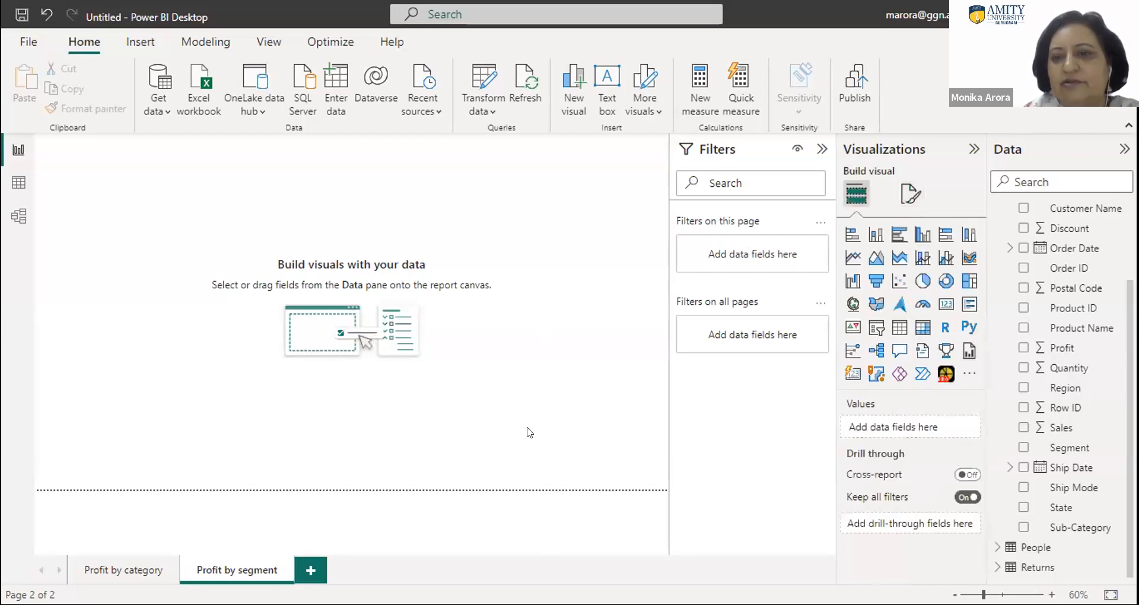
# - Set the canvas background transparency of the Profit by segment page to 0 %
pyautogui.click(910, 193)
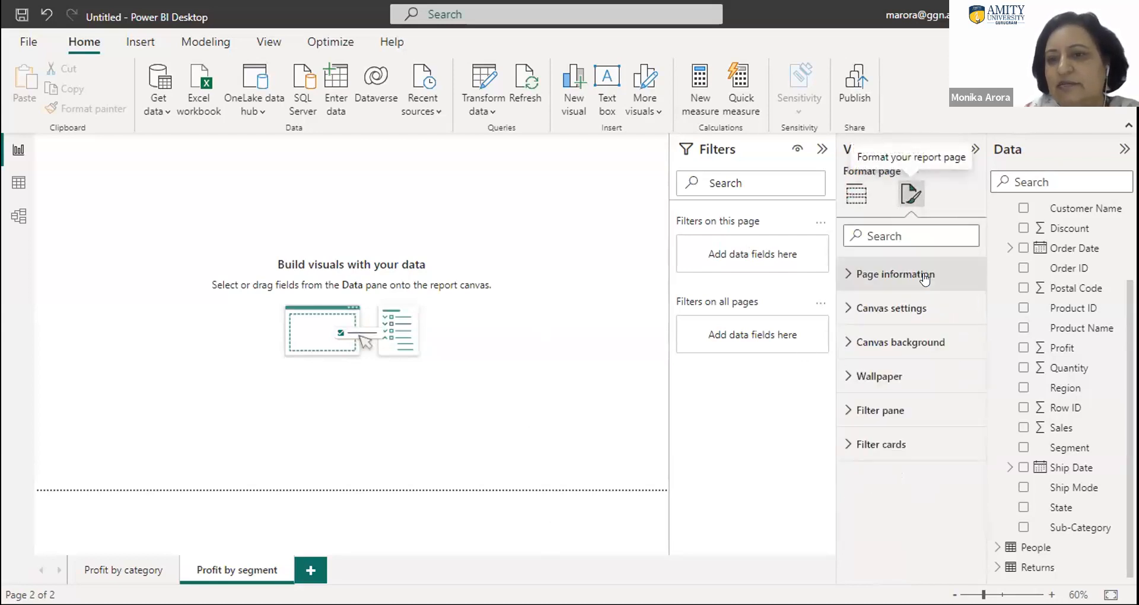
pyautogui.click(875, 343)
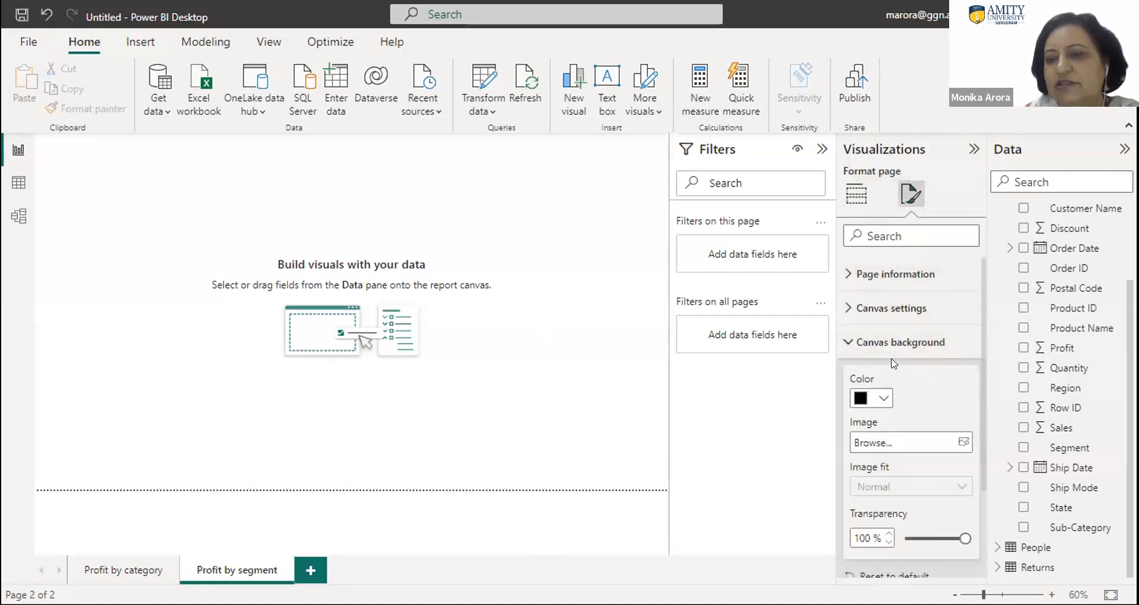
pyautogui.click(899, 529)
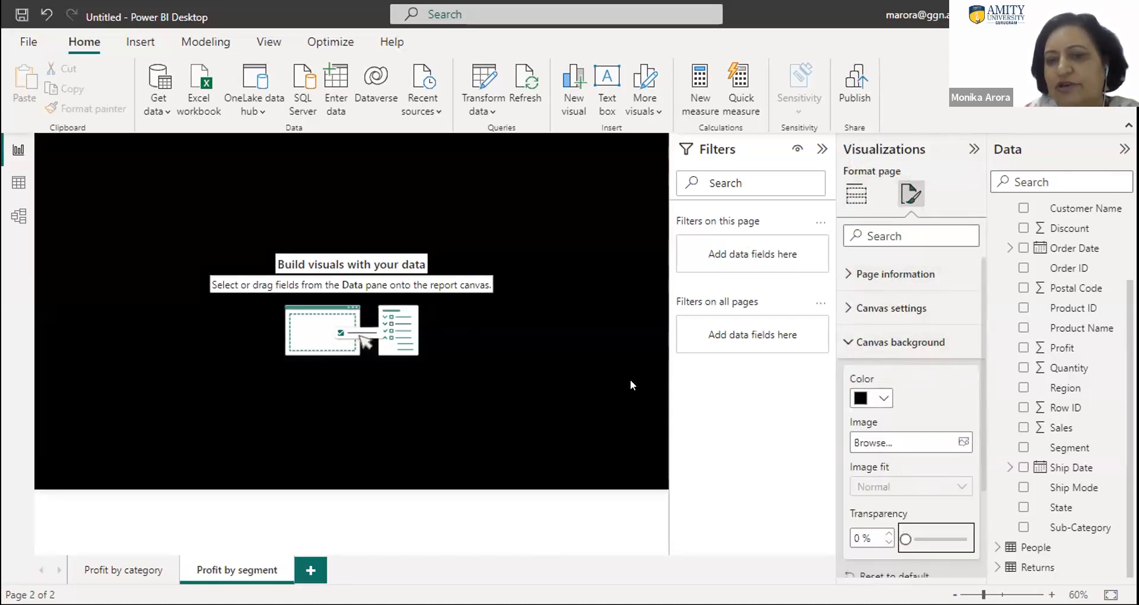
pyautogui.click(591, 414)
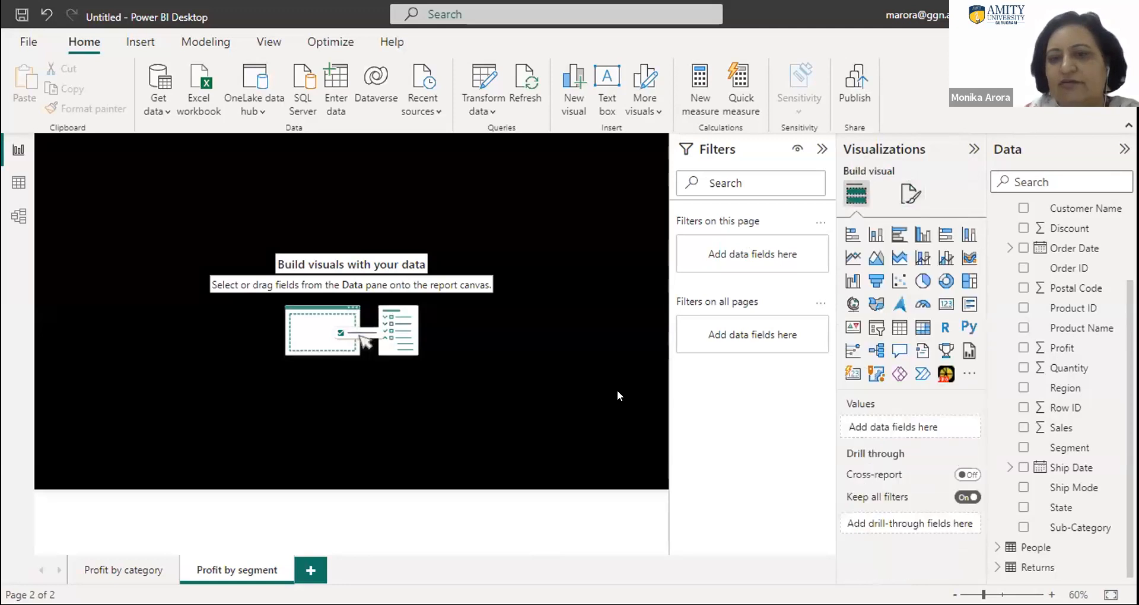
# - Add a donut chart with Segment as the legend and Profit as the values
pyautogui.click(941, 283)
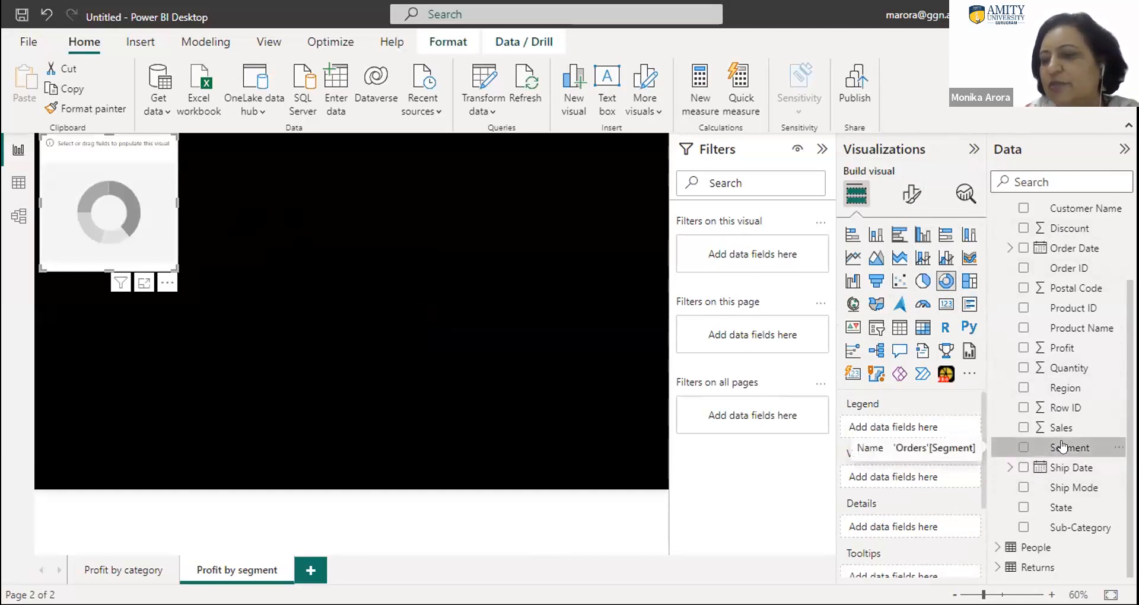
pyautogui.moveTo(769, 395); pyautogui.dragTo(935, 433)
pyautogui.moveTo(933, 428)
pyautogui.mouseDown()
pyautogui.moveTo(923, 427)
pyautogui.moveTo(930, 445)
pyautogui.moveTo(929, 432)
pyautogui.mouseUp()
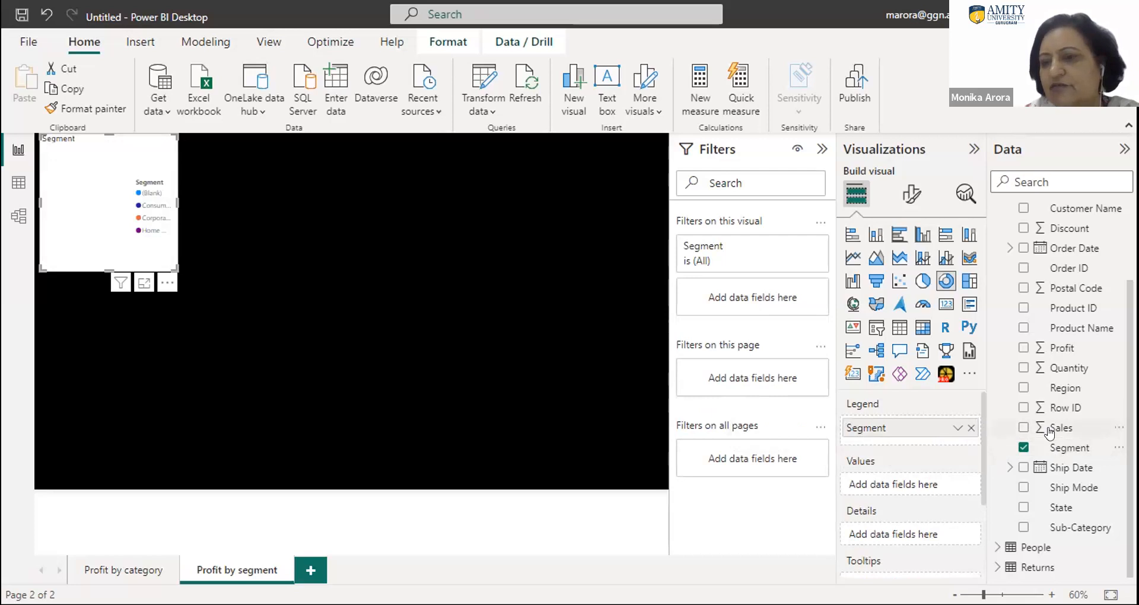
pyautogui.click(1064, 455)
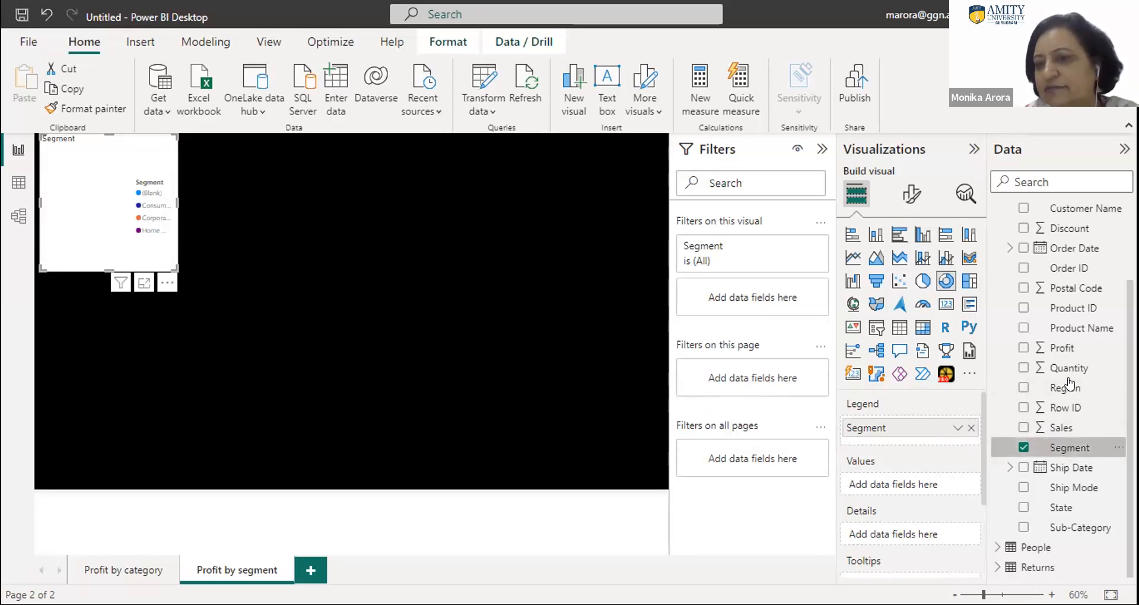
pyautogui.moveTo(1045, 348); pyautogui.dragTo(894, 485)
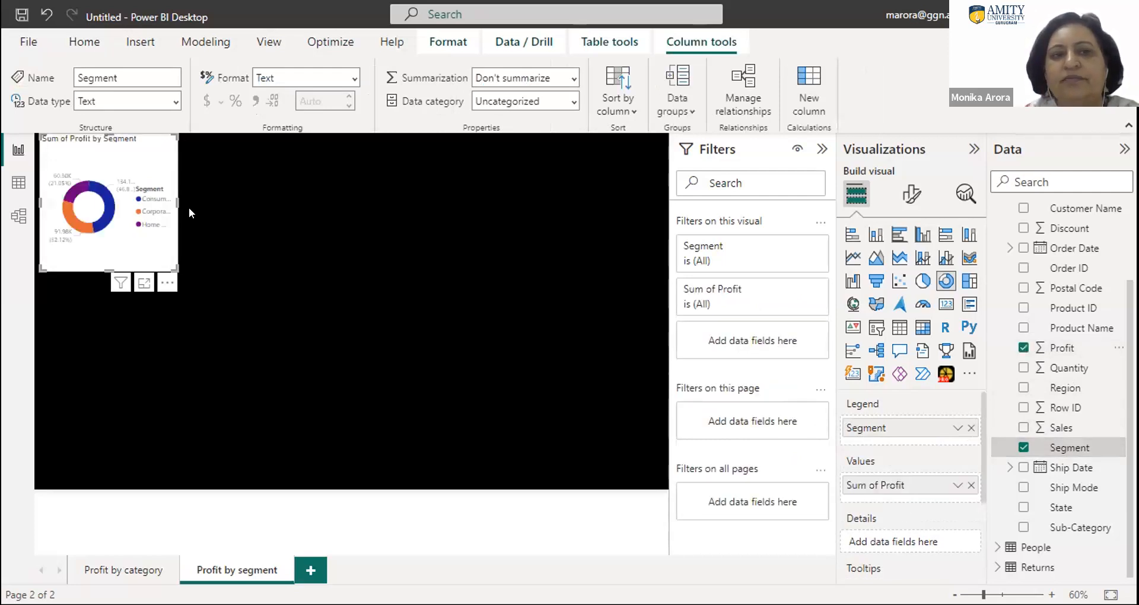
# - Enlarge the donut chart in width and height and move it to the middle of the black canvas
pyautogui.moveTo(177, 203); pyautogui.dragTo(320, 204)
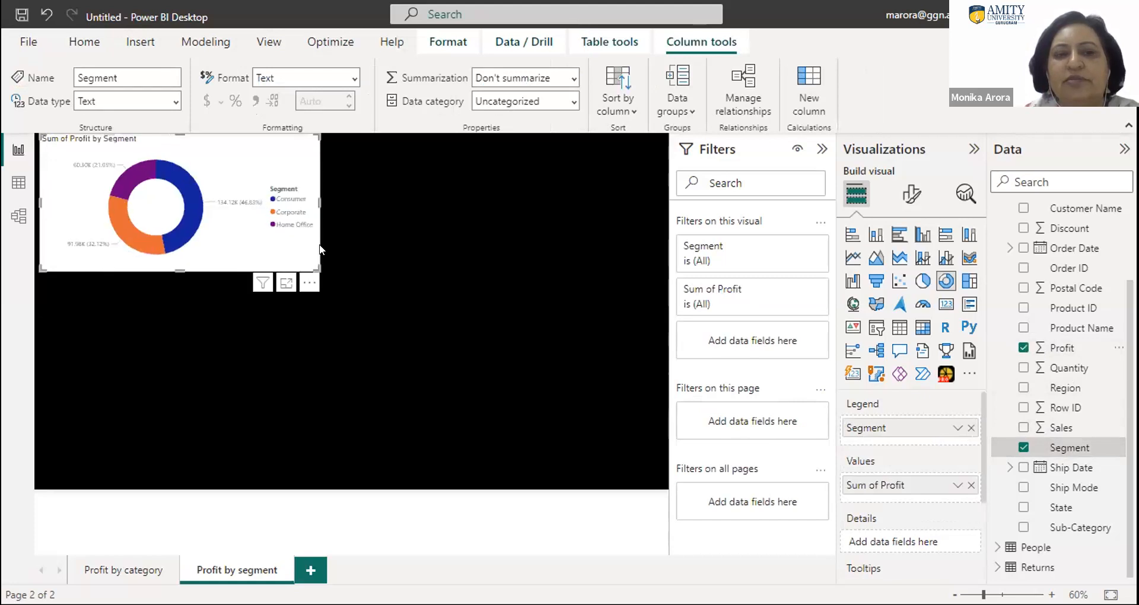
pyautogui.moveTo(380, 350); pyautogui.dragTo(389, 403)
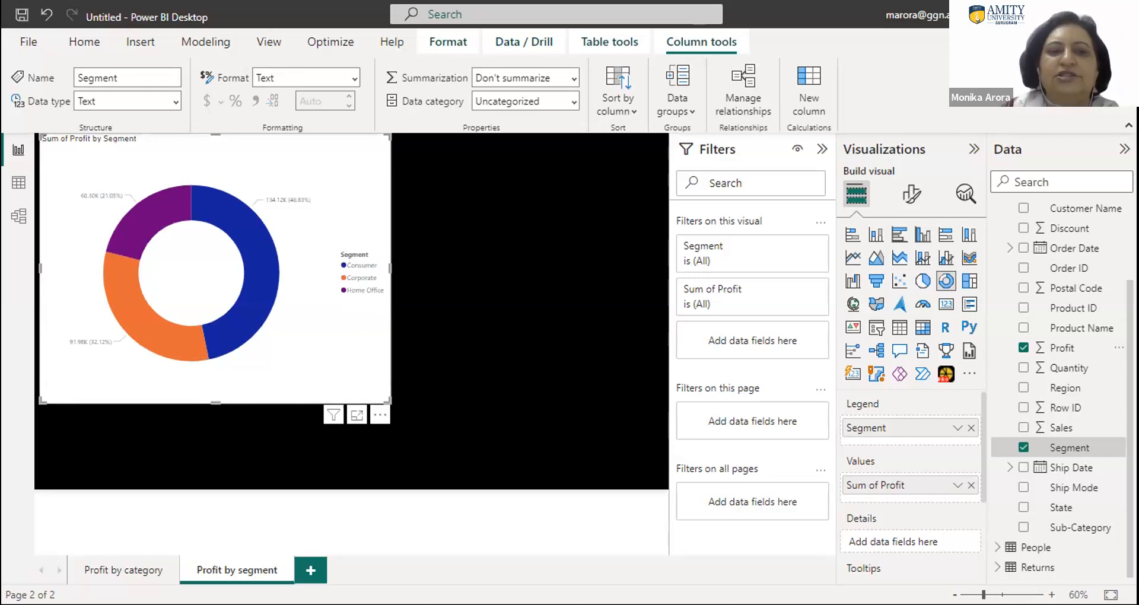
pyautogui.moveTo(312, 188); pyautogui.dragTo(442, 236)
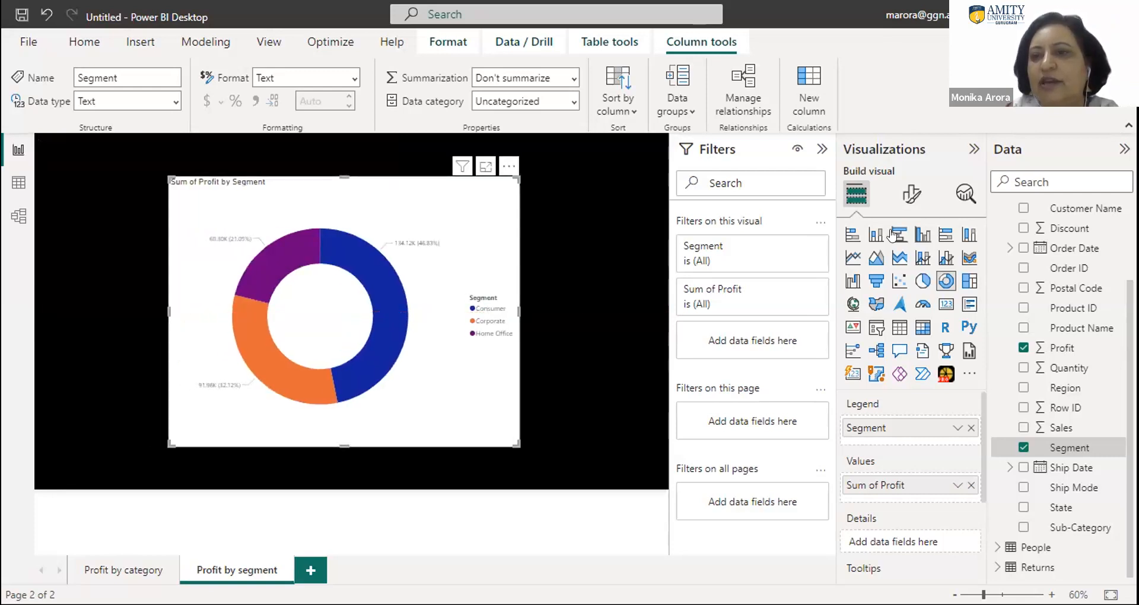
# - Turn off the donut chart's legend and set the inner radius of its slices to 48 %
pyautogui.click(911, 193)
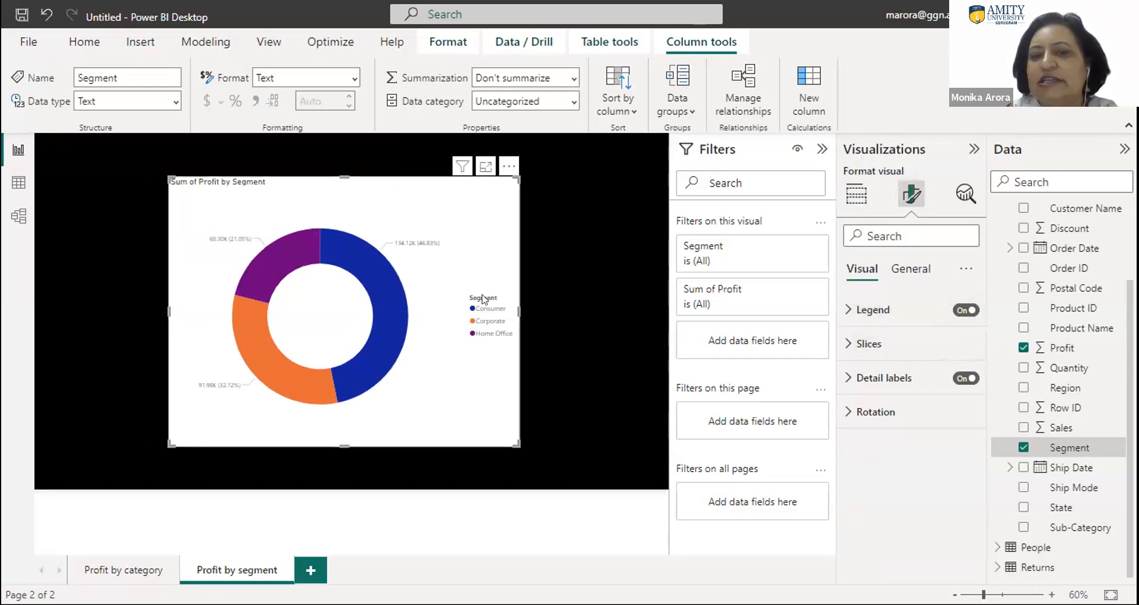
pyautogui.click(954, 312)
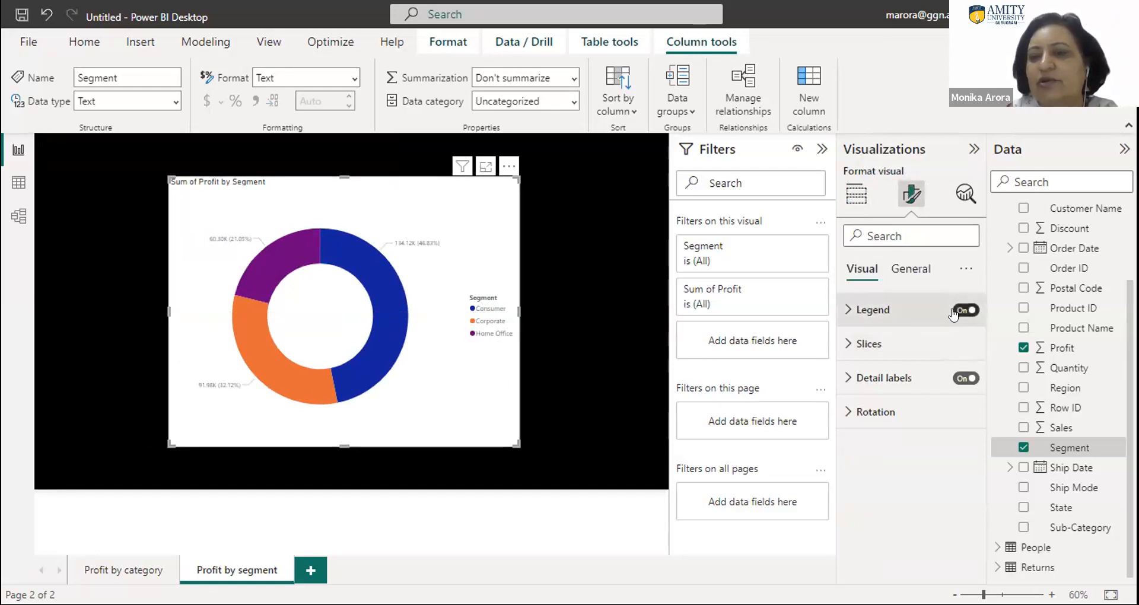
pyautogui.click(846, 351)
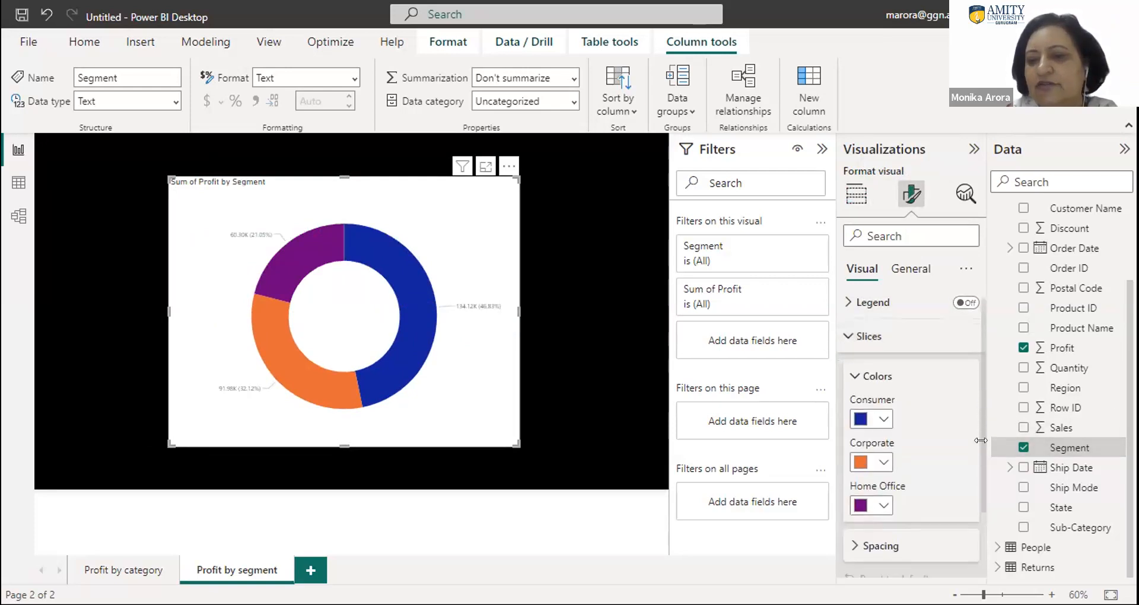
pyautogui.scroll(-3, 985, 415)
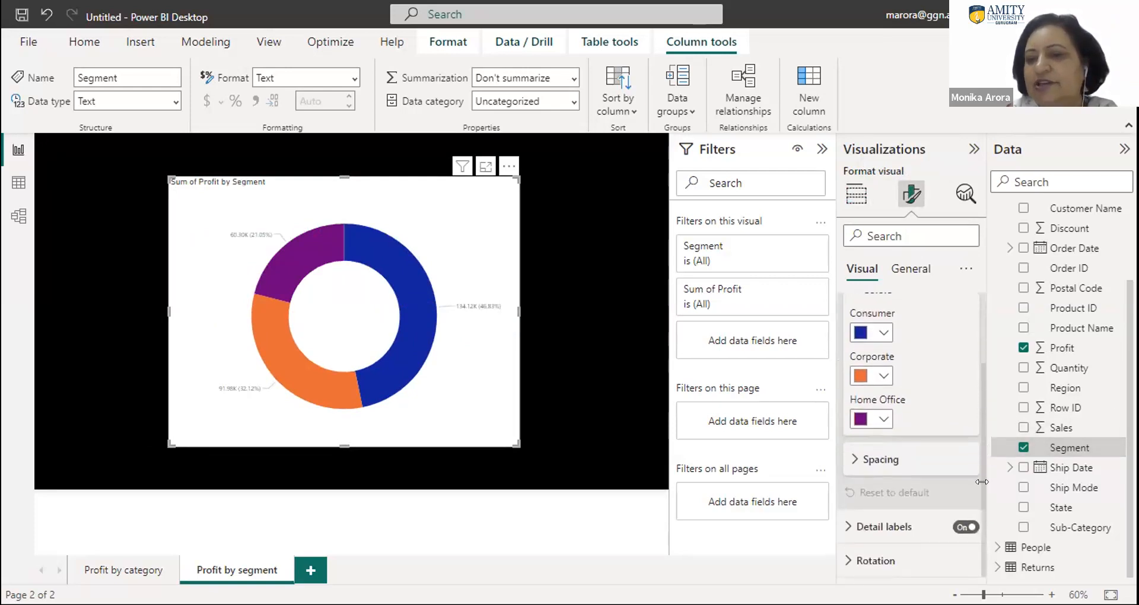
pyautogui.click(856, 461)
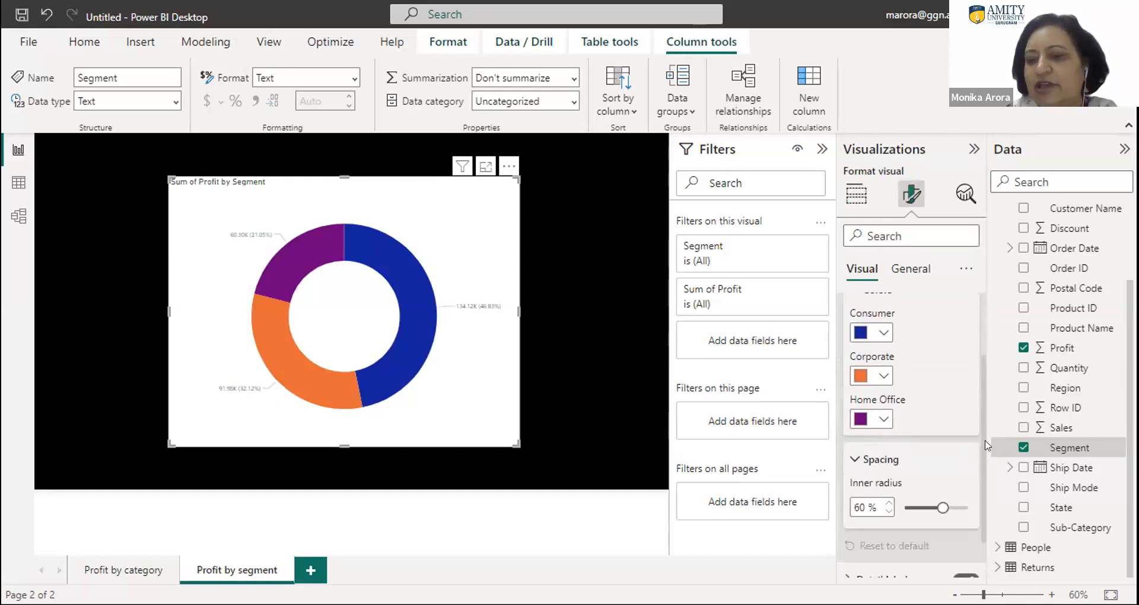
pyautogui.click(918, 506)
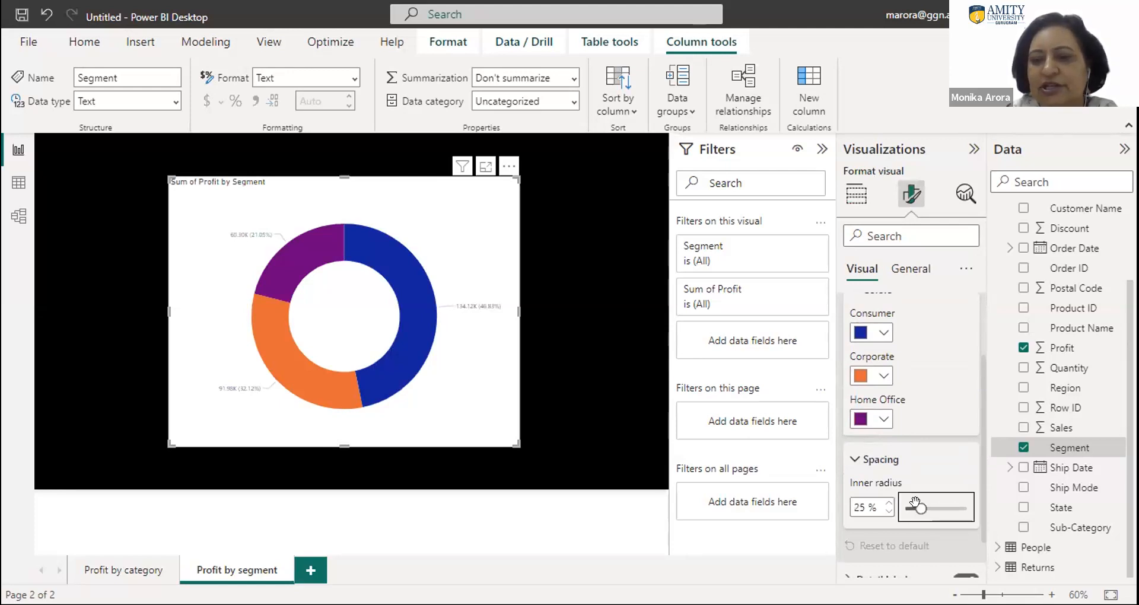
pyautogui.click(939, 509)
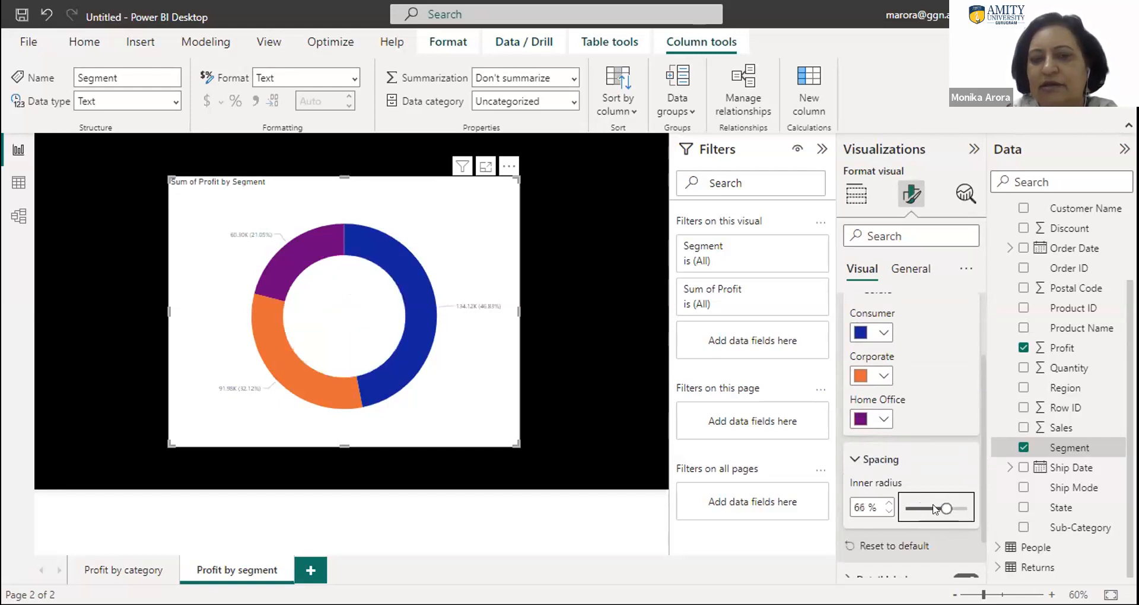
pyautogui.click(940, 504)
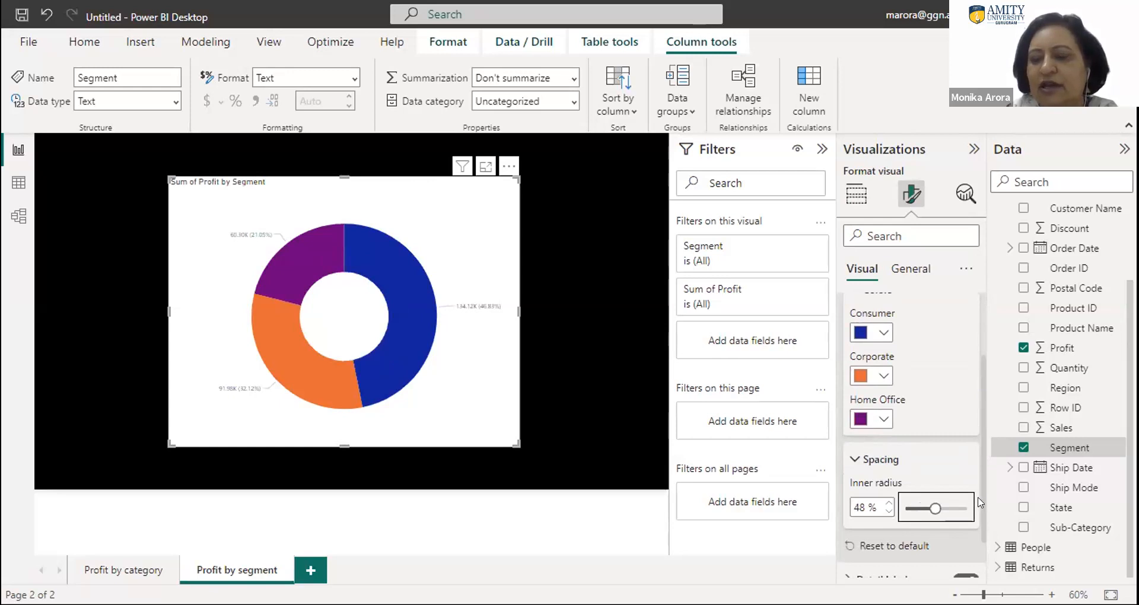
pyautogui.click(853, 460)
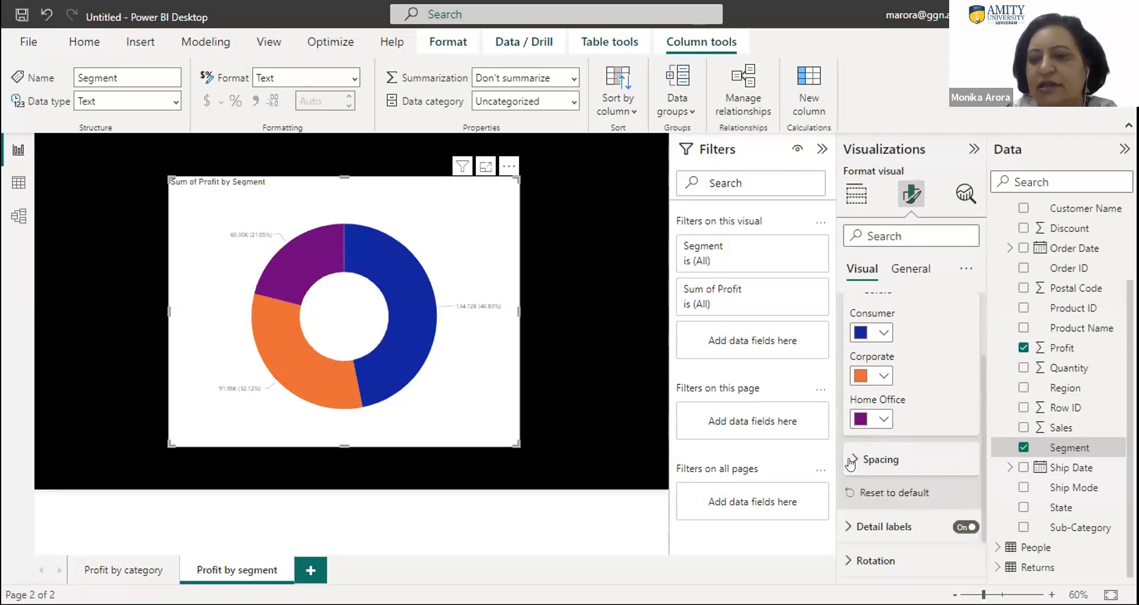
# - Set the label contents of the donut chart's detail labels to All detail labels
pyautogui.click(859, 528)
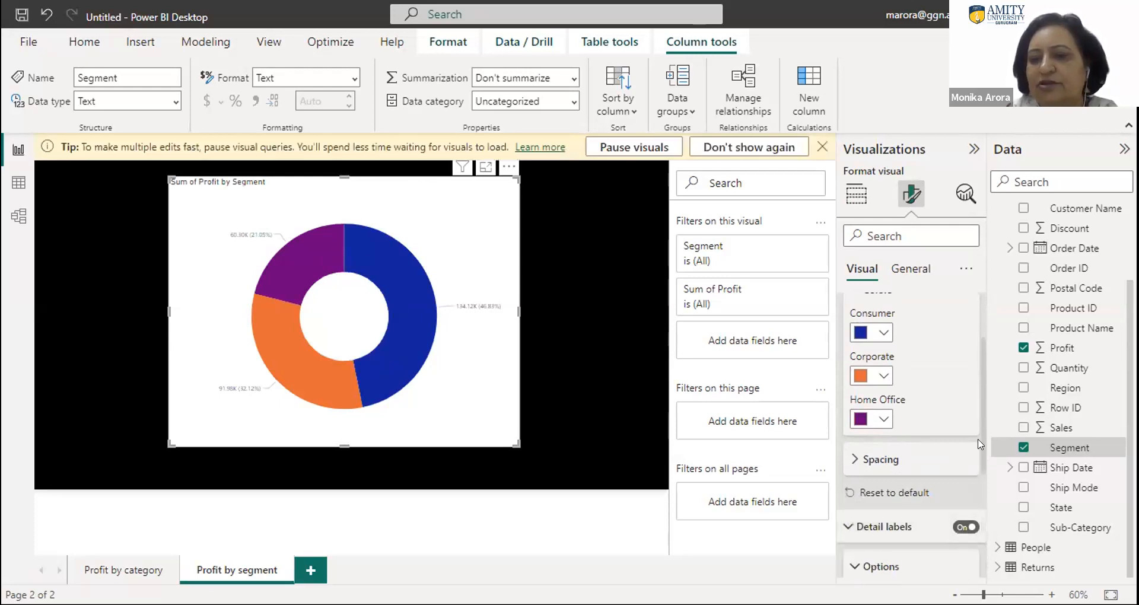
pyautogui.scroll(-3, 977, 448)
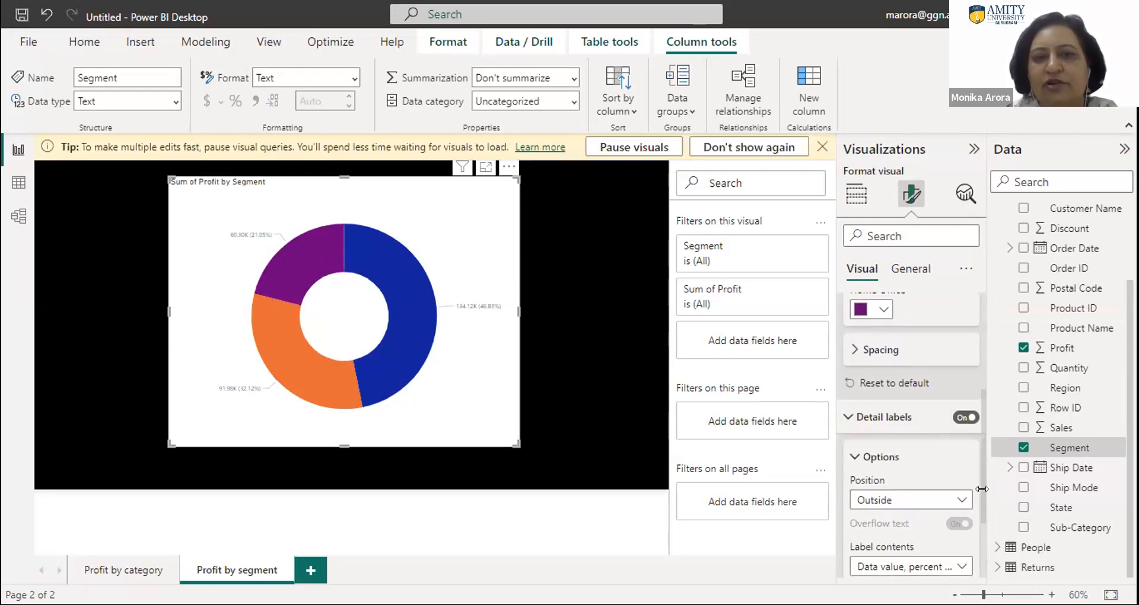
pyautogui.scroll(-1, 981, 488)
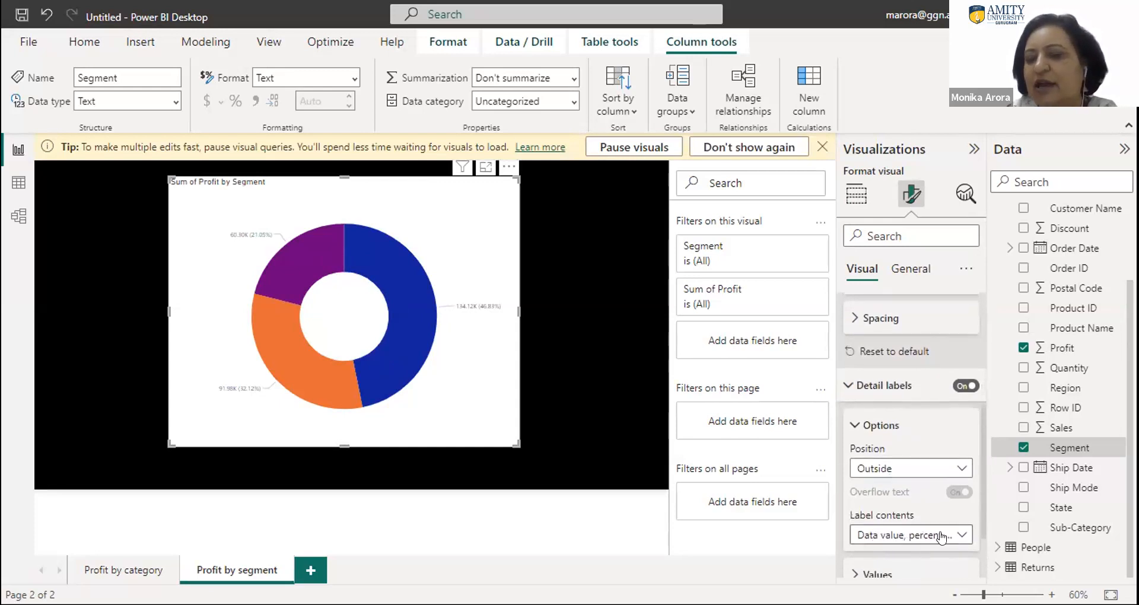
pyautogui.scroll(-2, 950, 510)
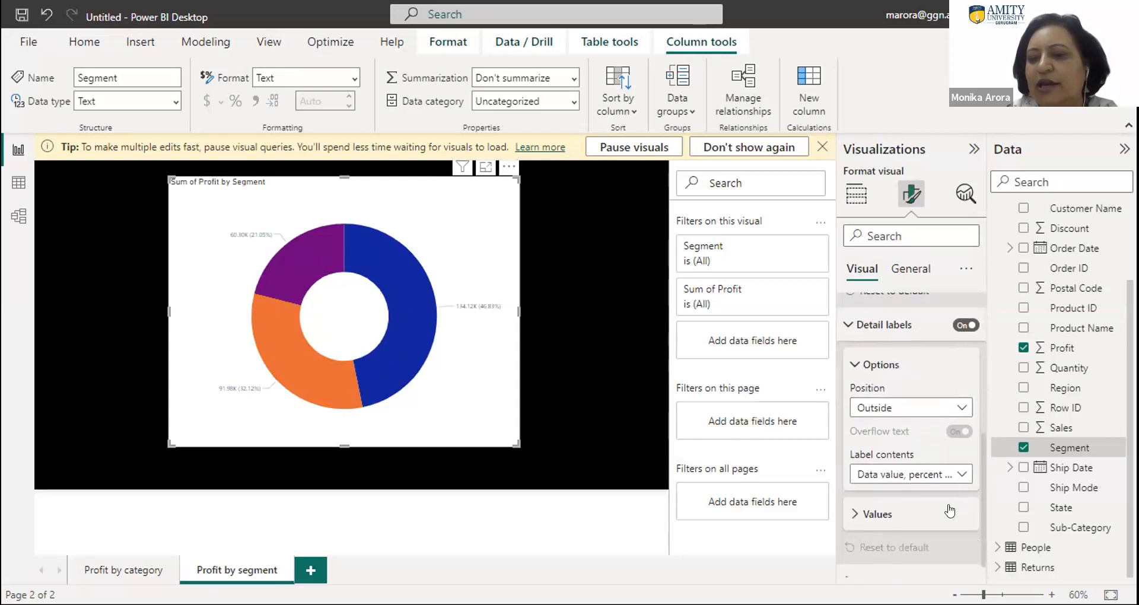
pyautogui.click(928, 474)
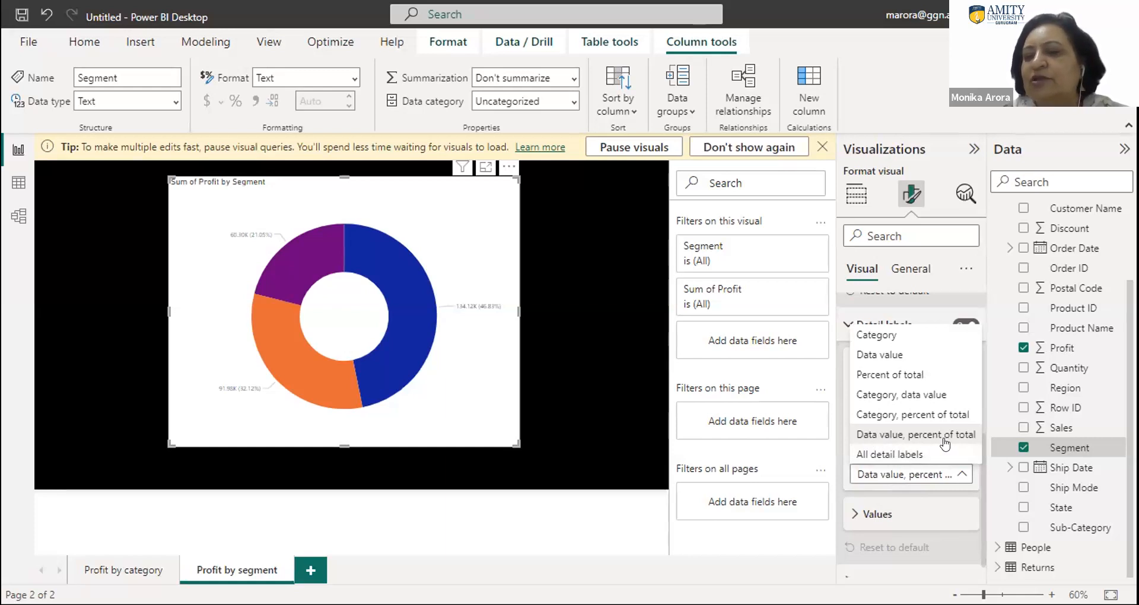
pyautogui.click(887, 456)
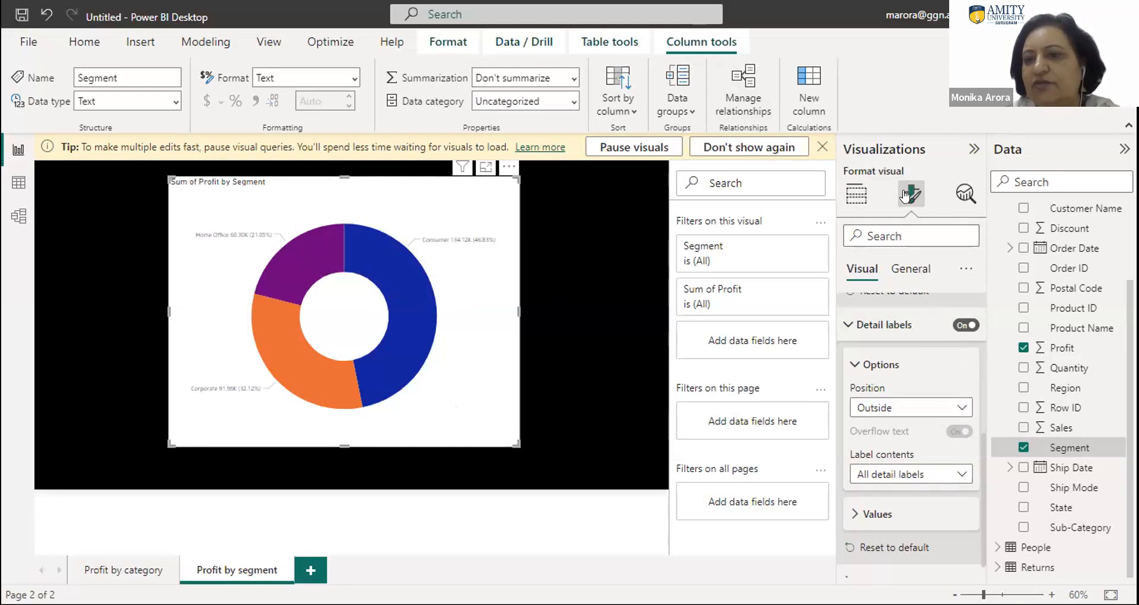
# - Change the donut chart's title text to Profit by Segment and raise its font size to 19
pyautogui.click(912, 272)
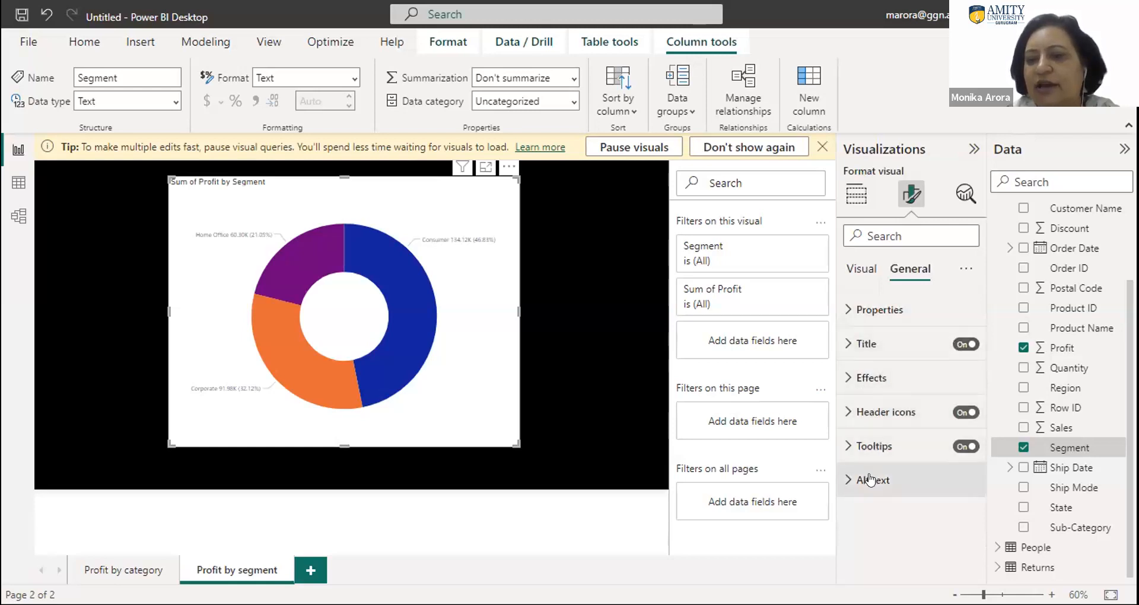
pyautogui.click(844, 344)
pyautogui.moveTo(888, 426); pyautogui.dragTo(836, 429)
pyautogui.press('BackSpace')
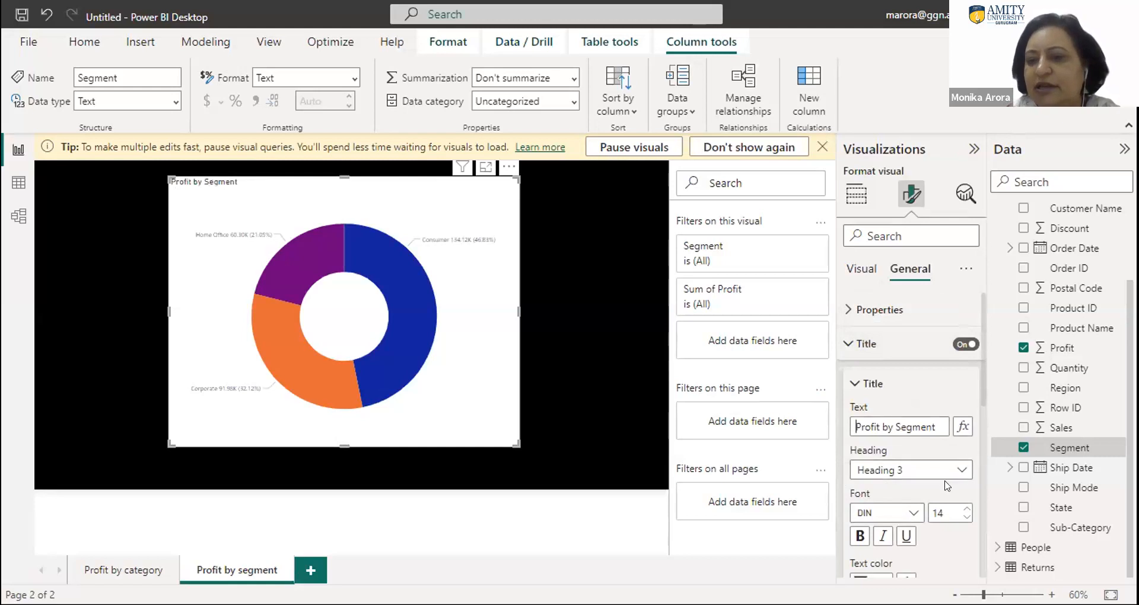
pyautogui.click(964, 511)
pyautogui.click(965, 508)
pyautogui.click(965, 509)
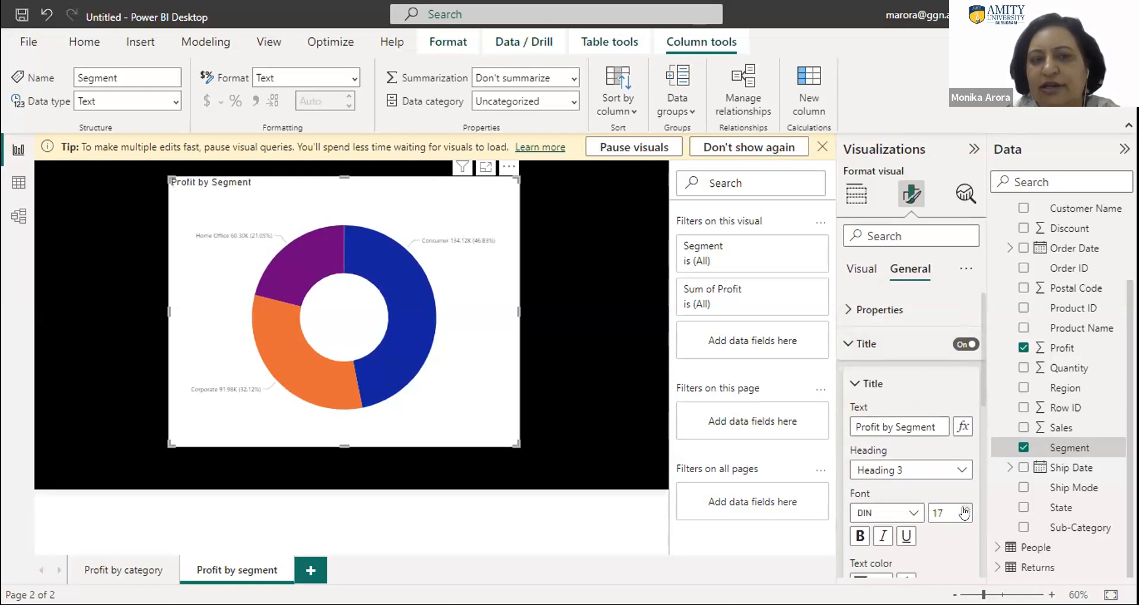
# - Set the donut chart's title text color to white (#FFFFFF) and align the title to the center
pyautogui.moveTo(981, 392); pyautogui.dragTo(984, 442)
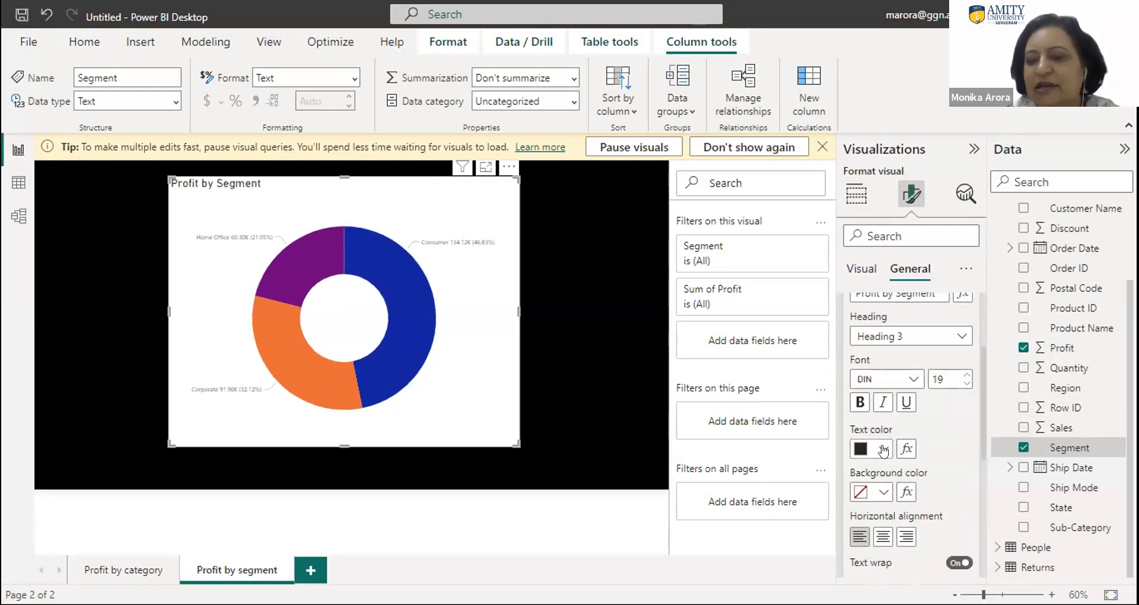
pyautogui.click(883, 450)
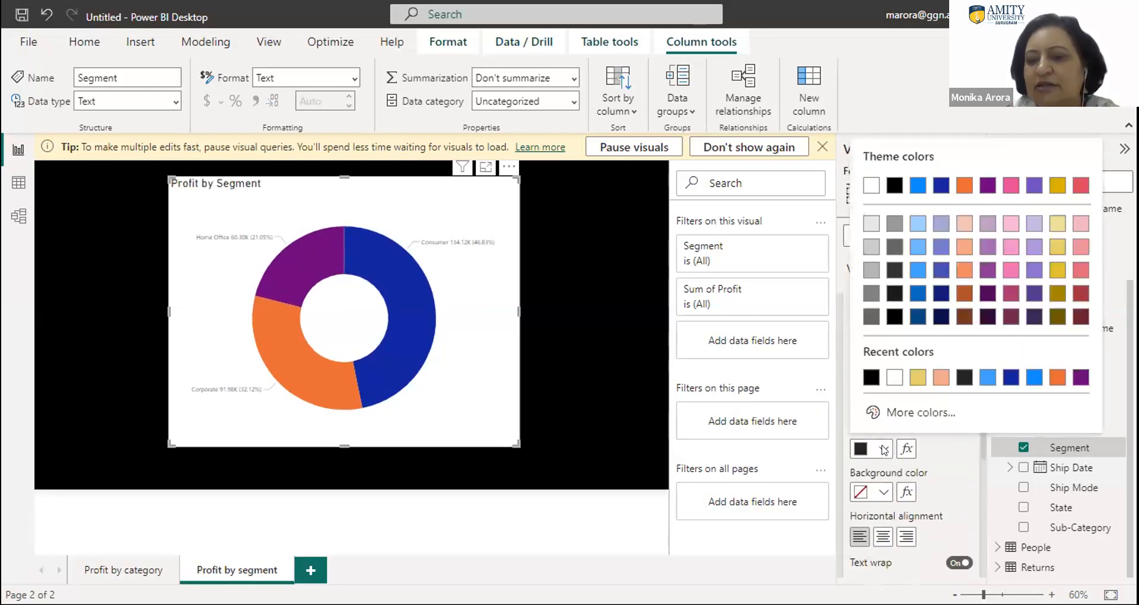
pyautogui.click(894, 377)
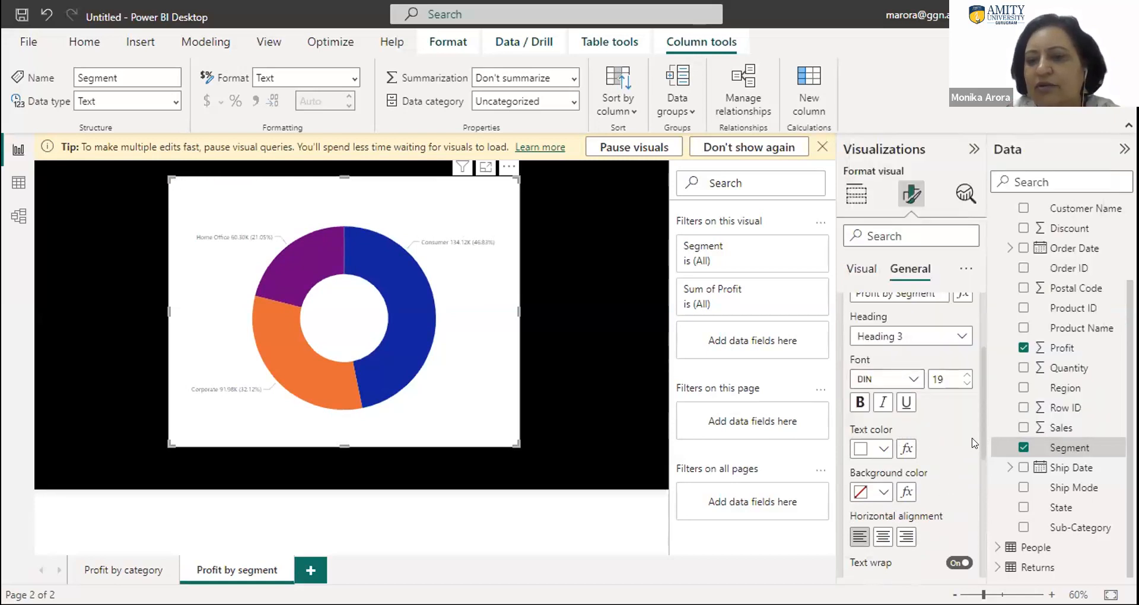
pyautogui.scroll(-1, 980, 433)
pyautogui.click(882, 494)
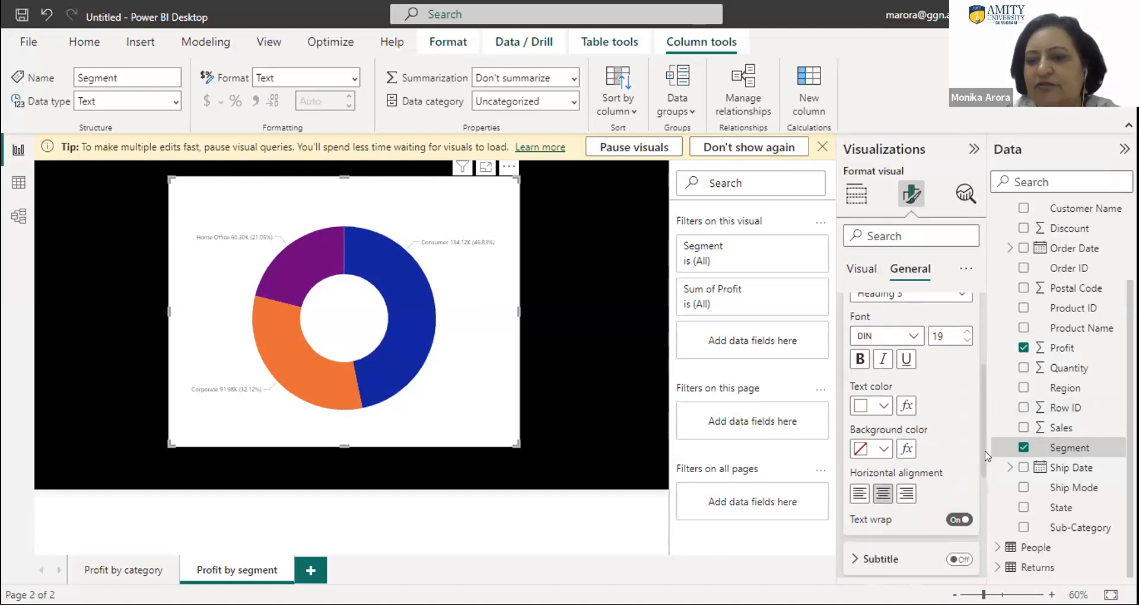
pyautogui.moveTo(983, 457); pyautogui.dragTo(1003, 573)
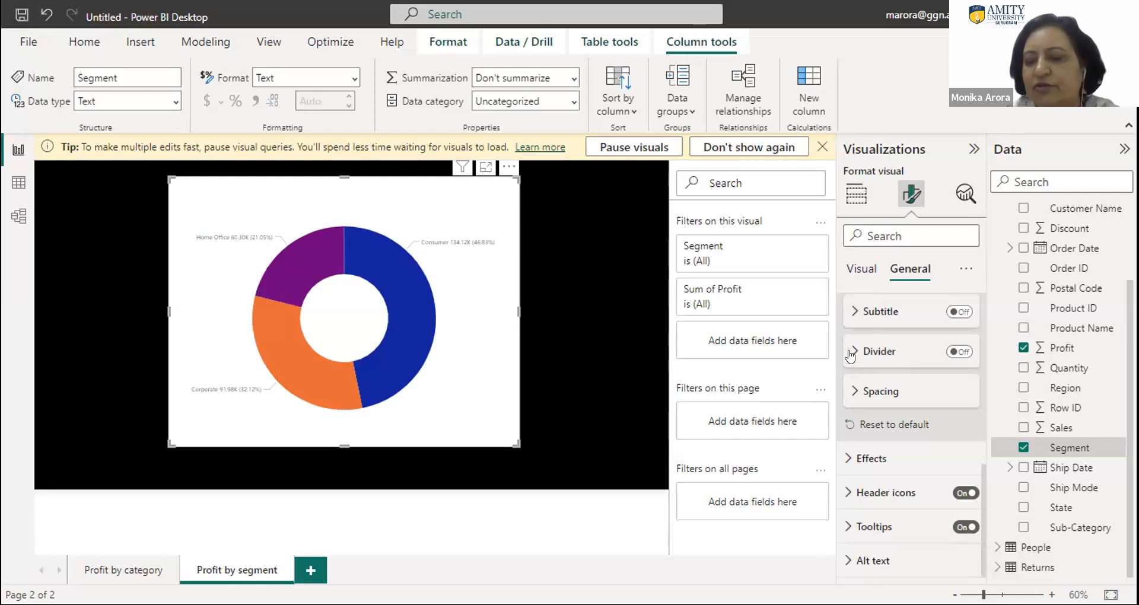
pyautogui.click(849, 314)
pyautogui.click(850, 314)
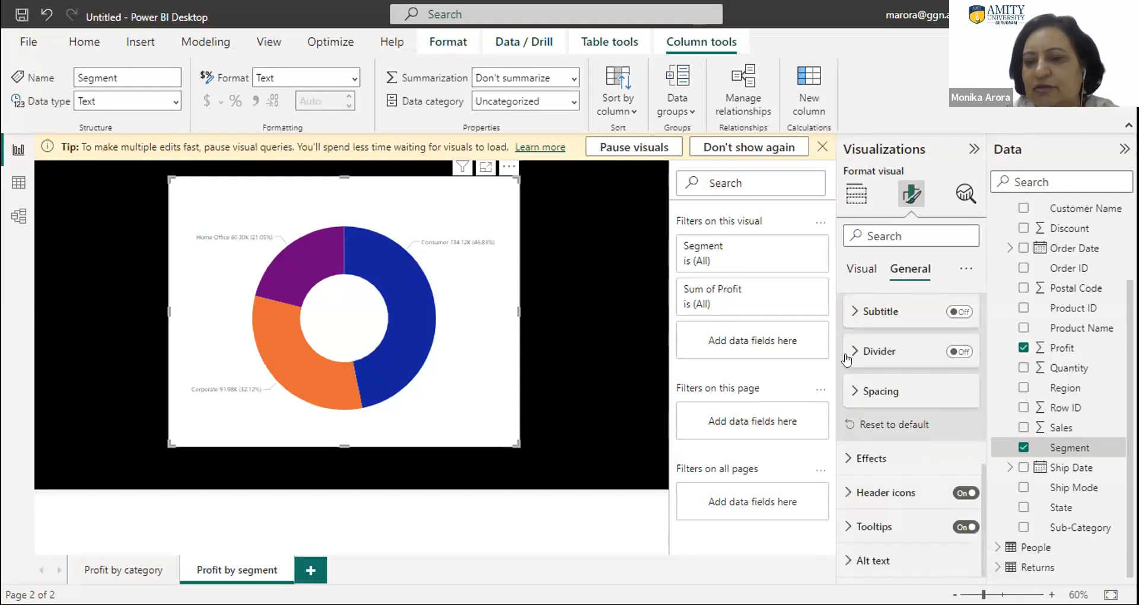
pyautogui.click(854, 353)
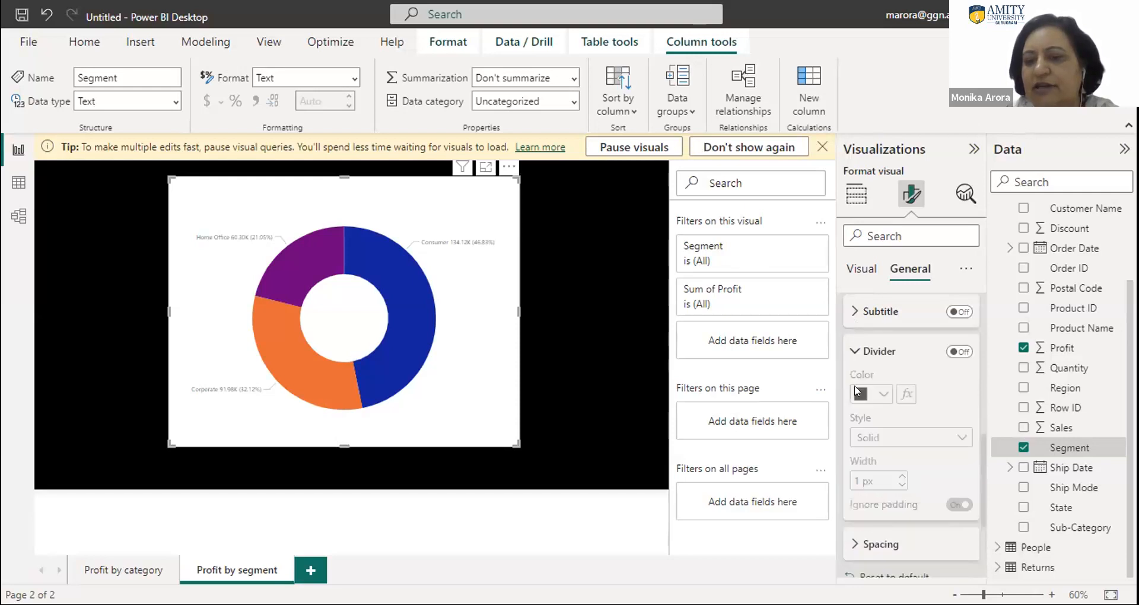
pyautogui.click(854, 352)
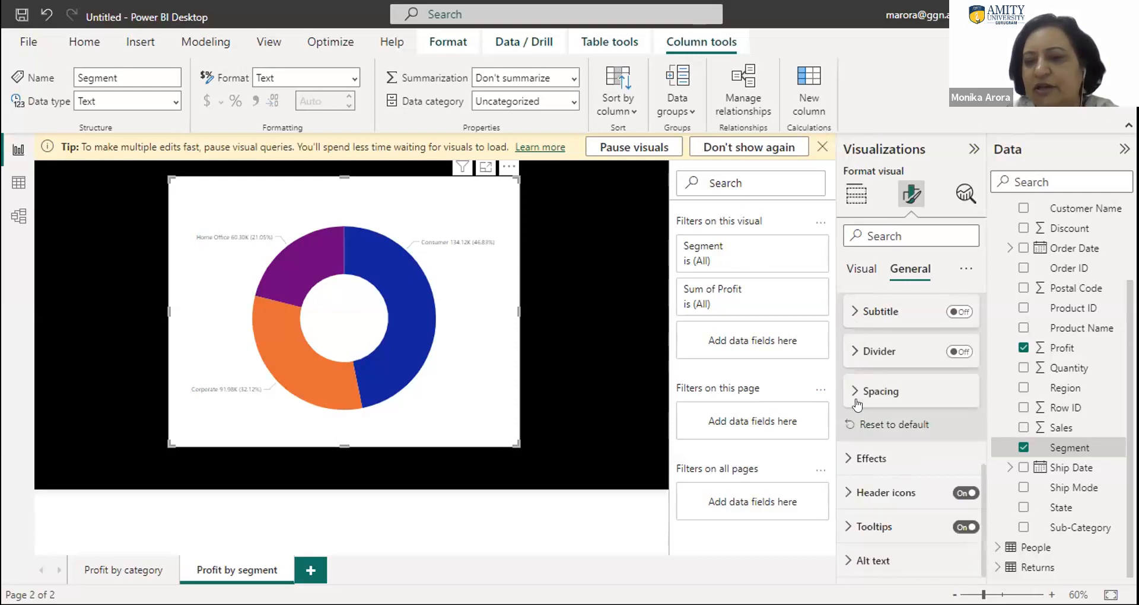
# - Search the formatting options for color and set the color of the detail label values to white
pyautogui.click(878, 236)
pyautogui.write('d')
pyautogui.write('ol')
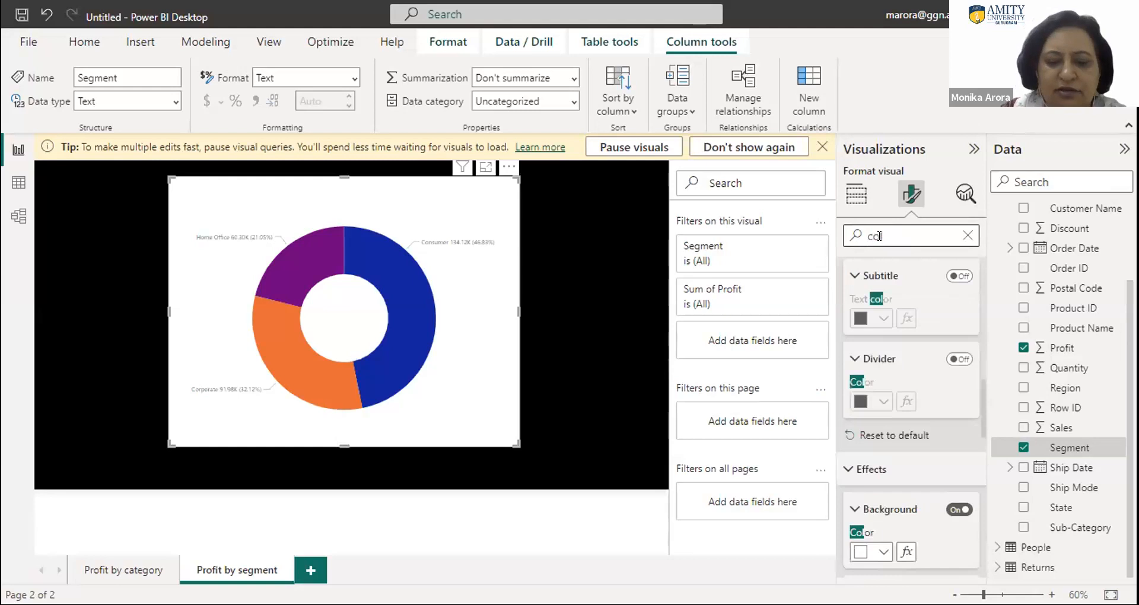
pyautogui.write('r')
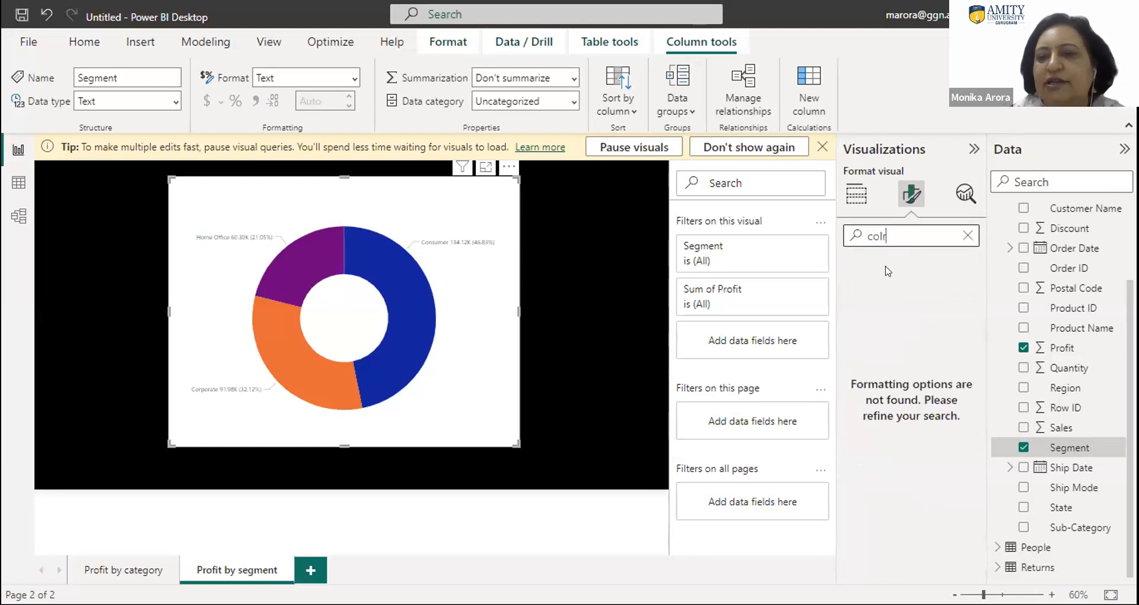
pyautogui.press('BackSpace')
pyautogui.write('o')
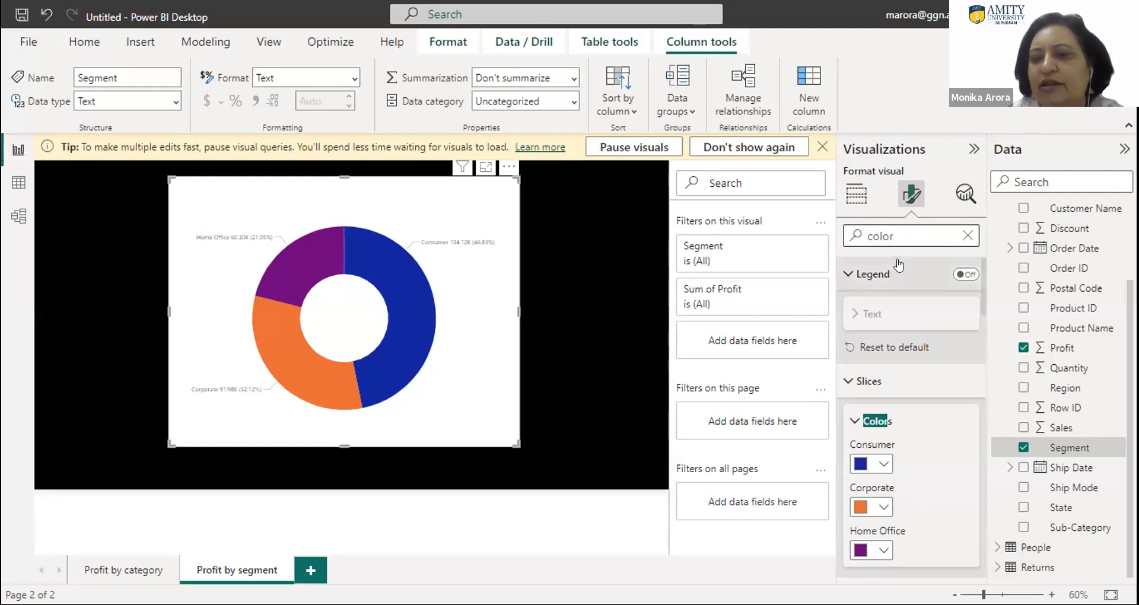
pyautogui.scroll(-5, 984, 285)
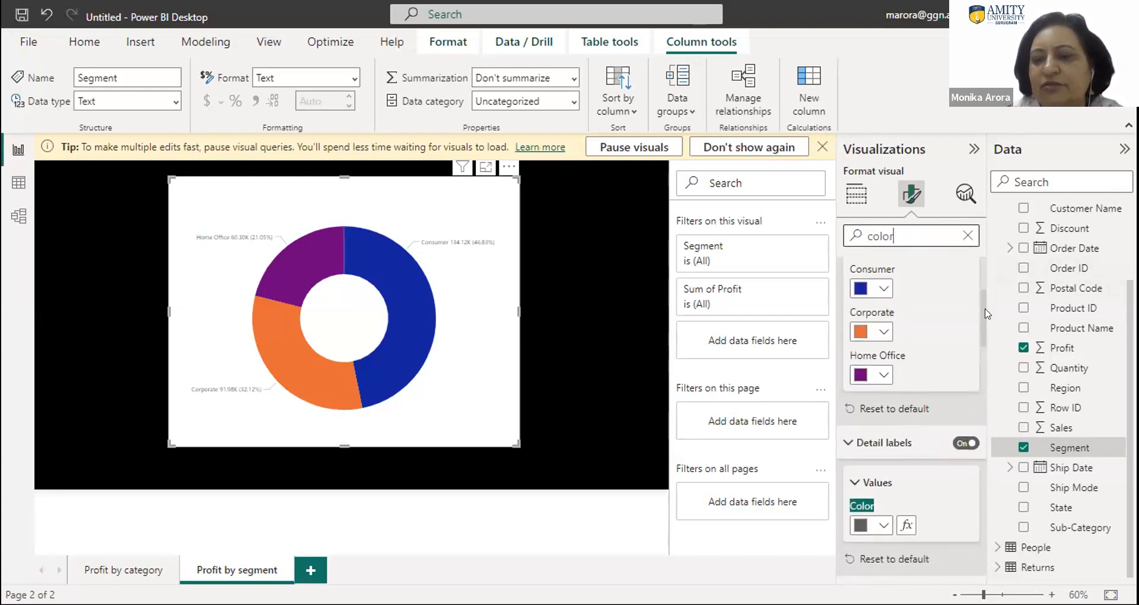
pyautogui.scroll(-2, 982, 320)
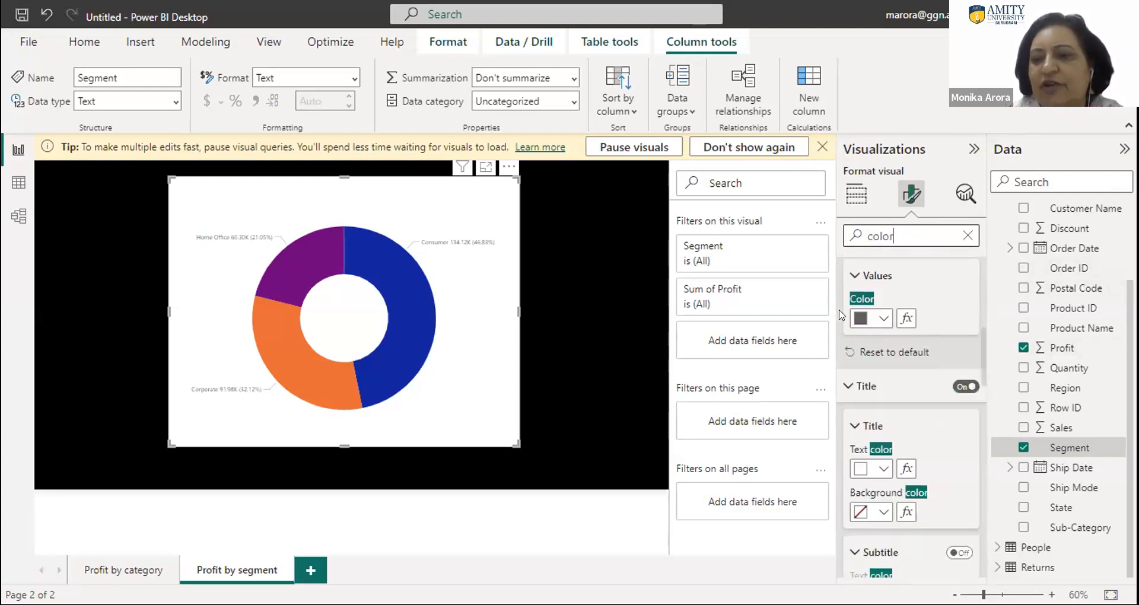
pyautogui.click(879, 319)
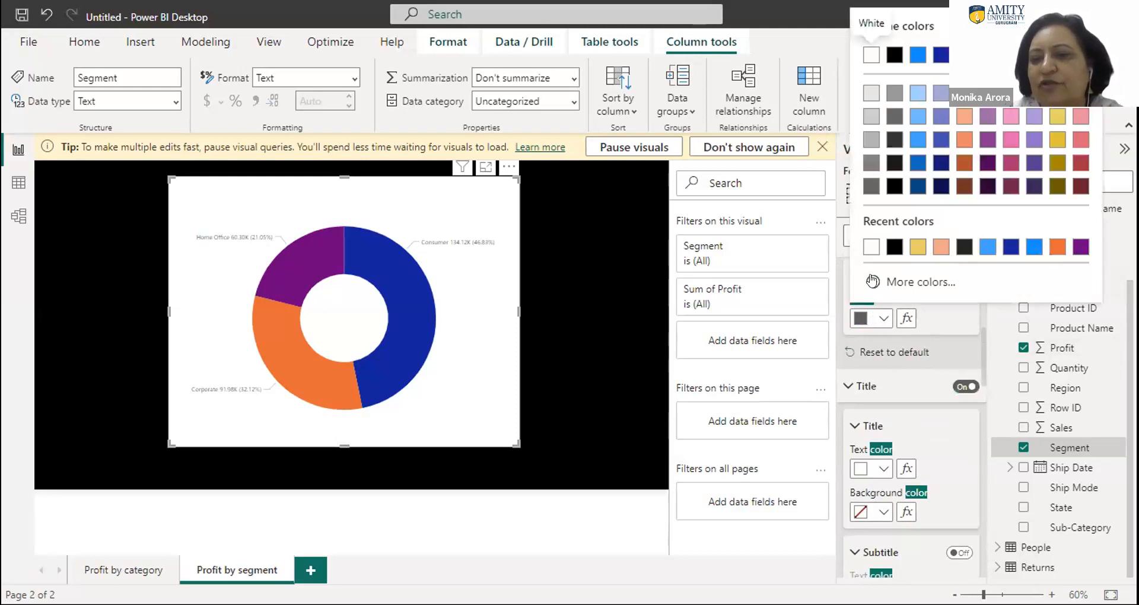
pyautogui.click(867, 247)
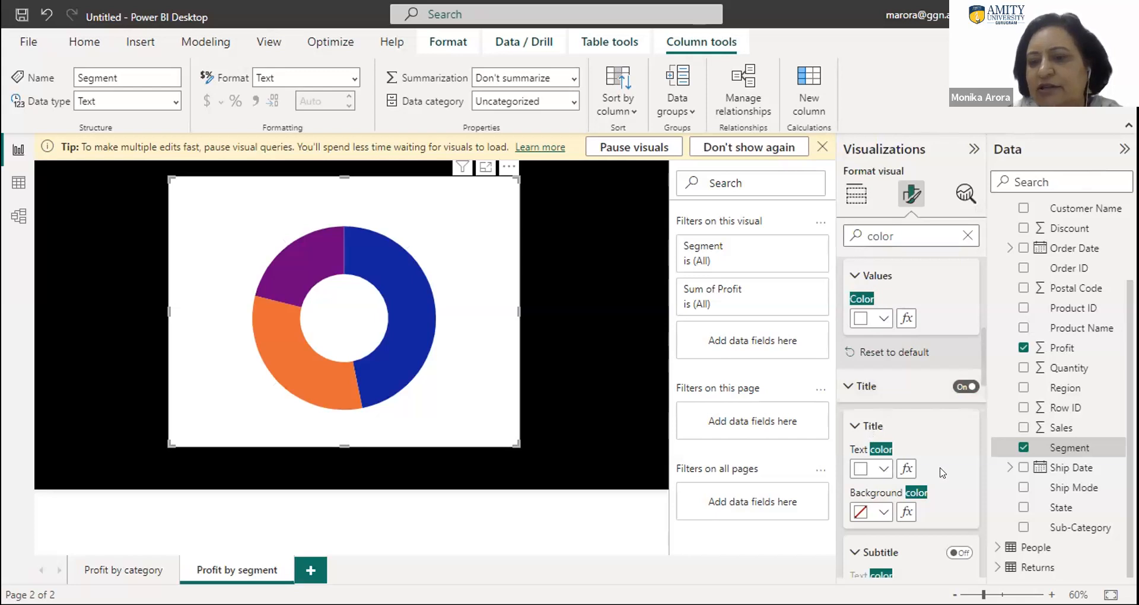
# - Set the donut chart's background color to black and deselect the chart
pyautogui.moveTo(979, 380); pyautogui.dragTo(999, 473)
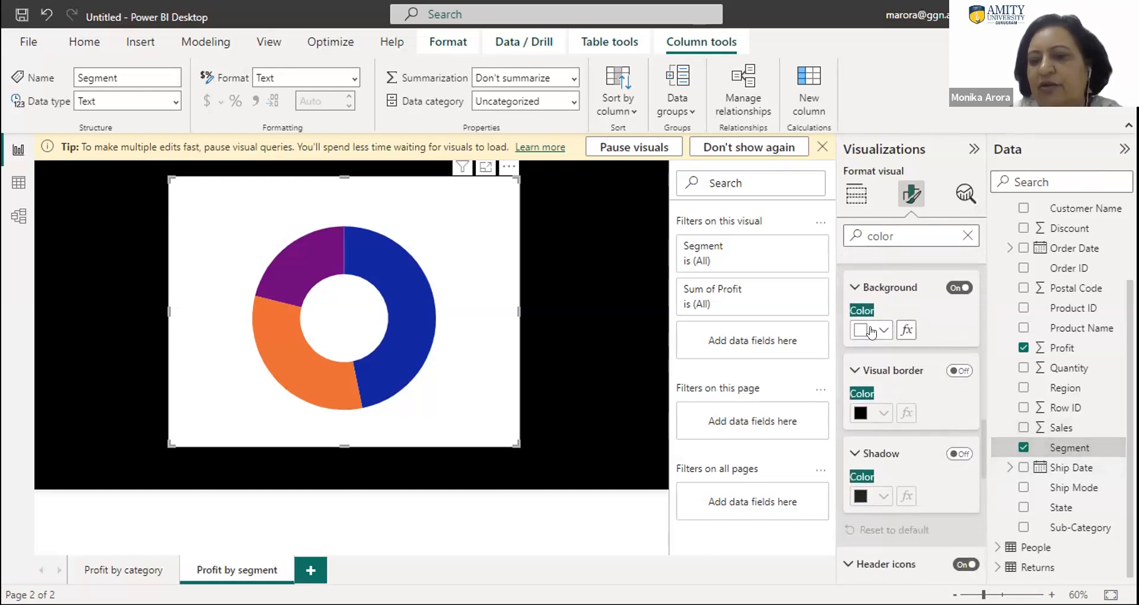
pyautogui.click(871, 330)
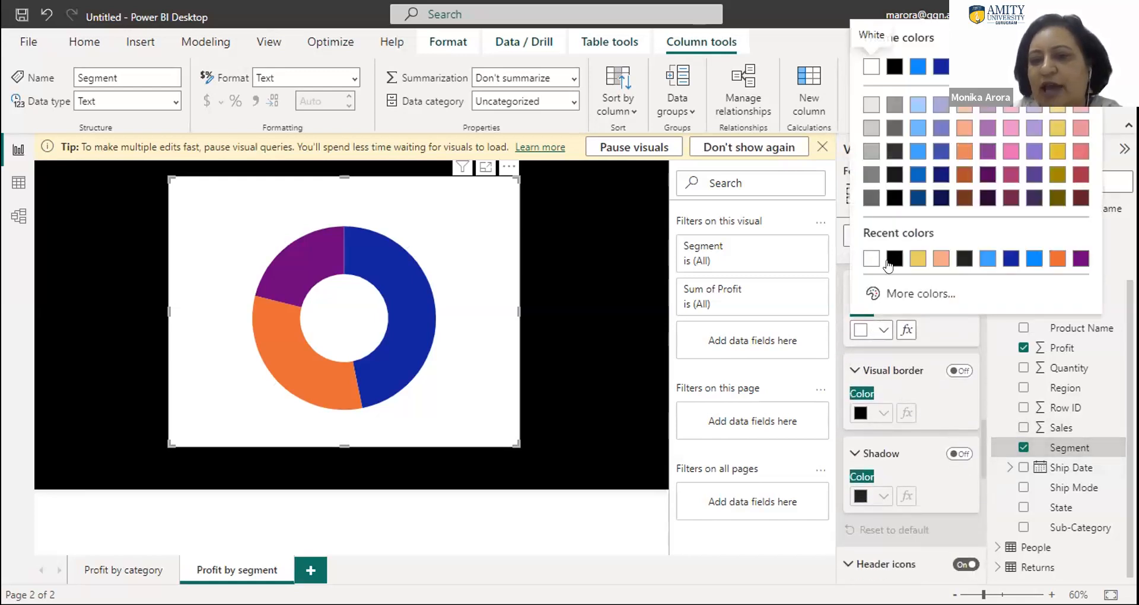
pyautogui.click(893, 259)
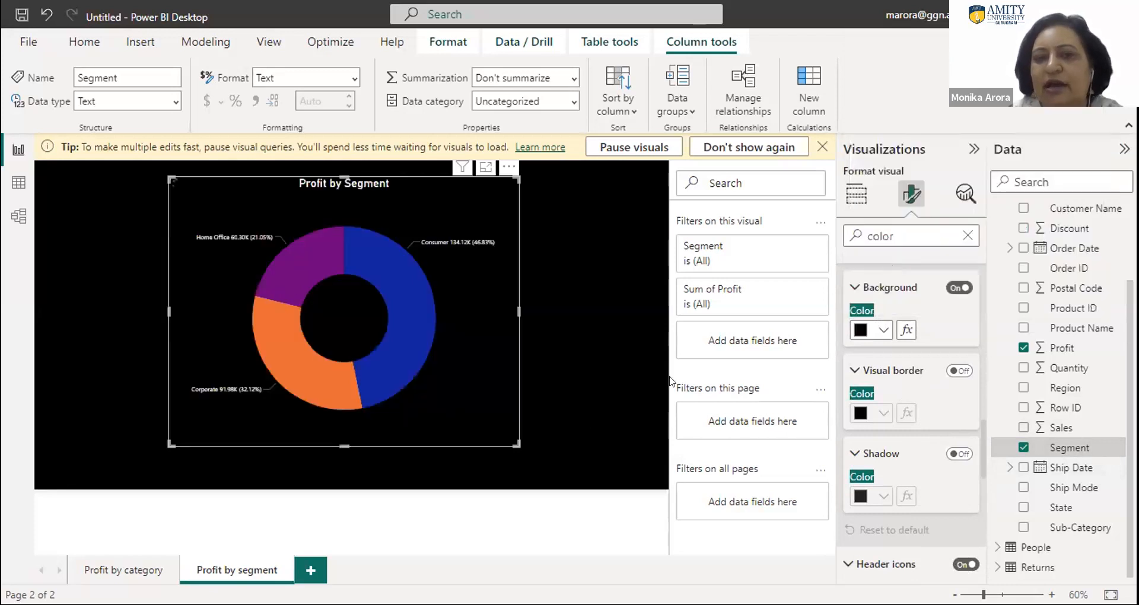
pyautogui.click(452, 241)
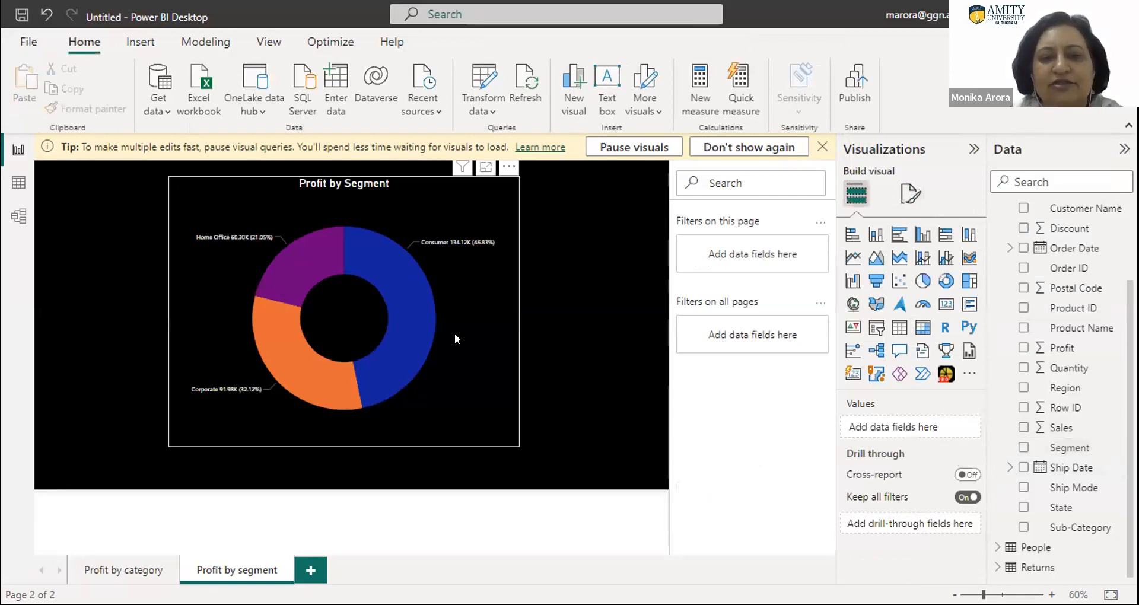
# - Shrink the donut chart slightly and move it to the upper-left corner of the canvas, leaving a small margin
pyautogui.click(511, 438)
pyautogui.moveTo(514, 440); pyautogui.dragTo(485, 432)
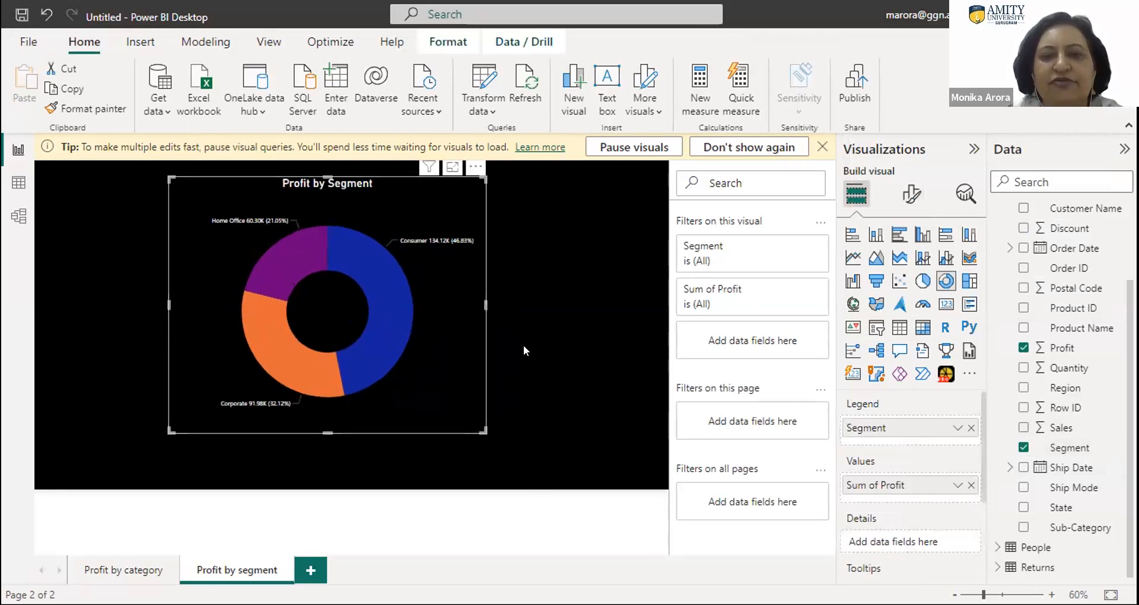
pyautogui.click(134, 173)
pyautogui.moveTo(232, 176); pyautogui.dragTo(107, 166)
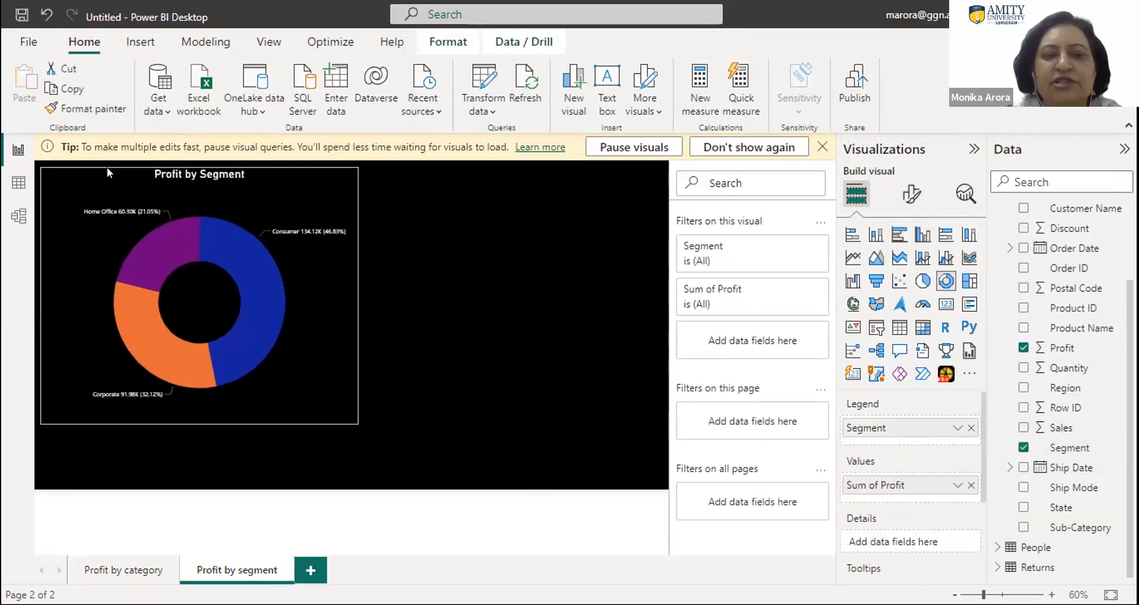
pyautogui.click(918, 284)
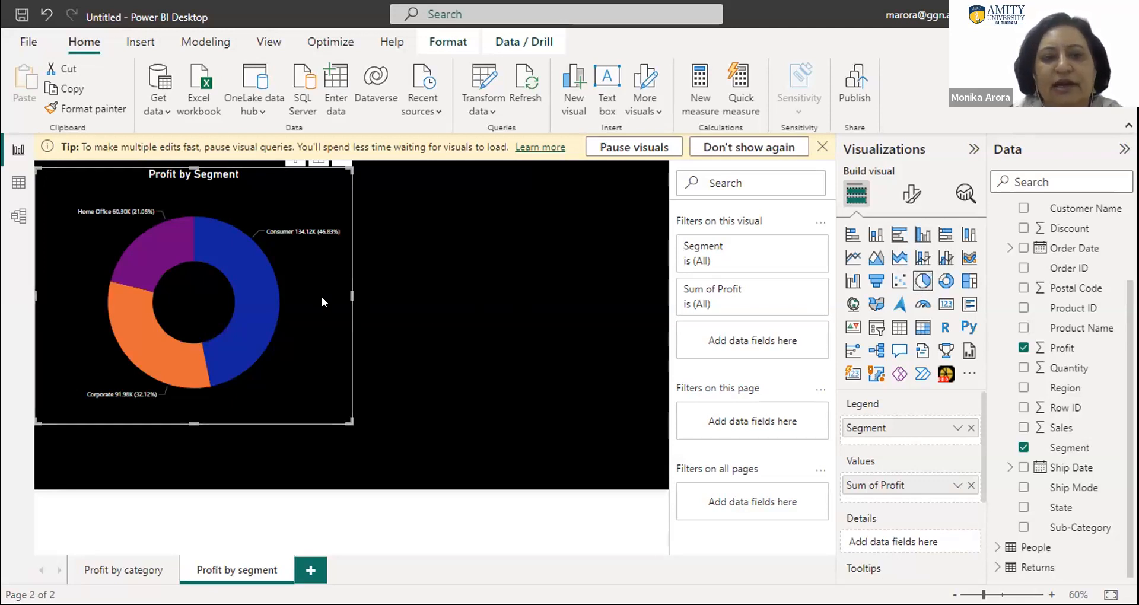
pyautogui.moveTo(269, 172)
pyautogui.mouseDown()
pyautogui.moveTo(559, 239)
pyautogui.moveTo(564, 220)
pyautogui.moveTo(280, 172)
pyautogui.mouseUp()
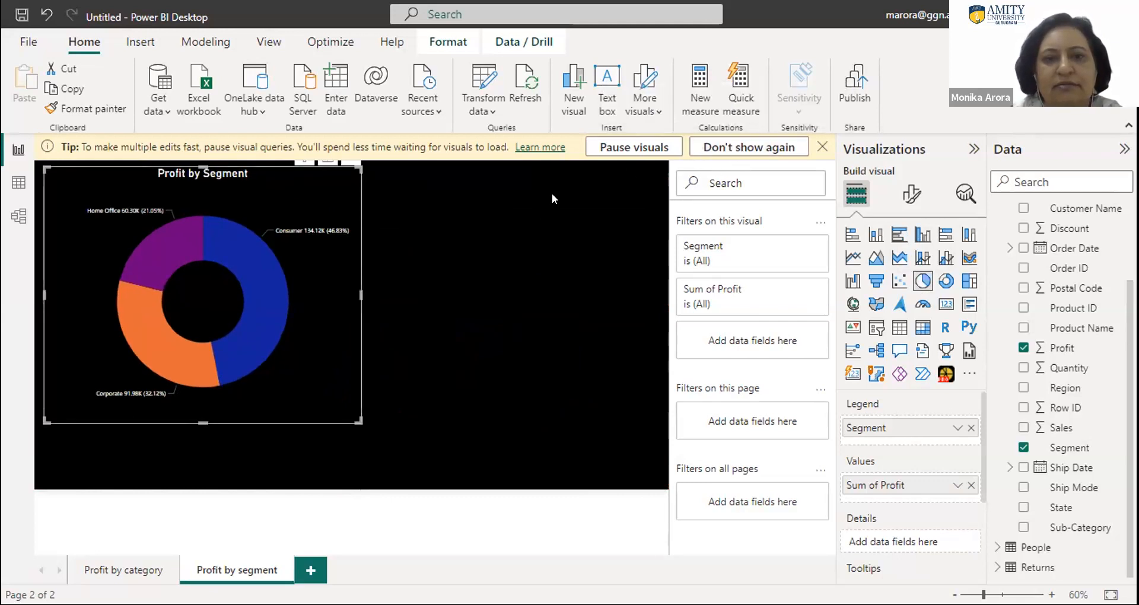
# - Dismiss the tip about pausing visual queries so that it is not shown again
pyautogui.click(764, 148)
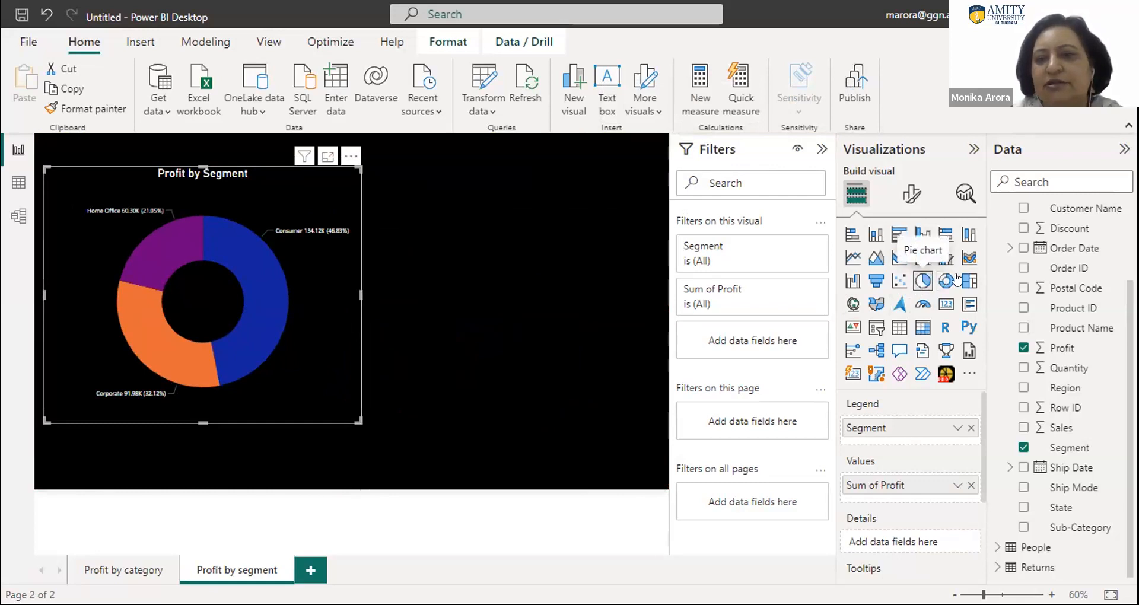
pyautogui.click(938, 285)
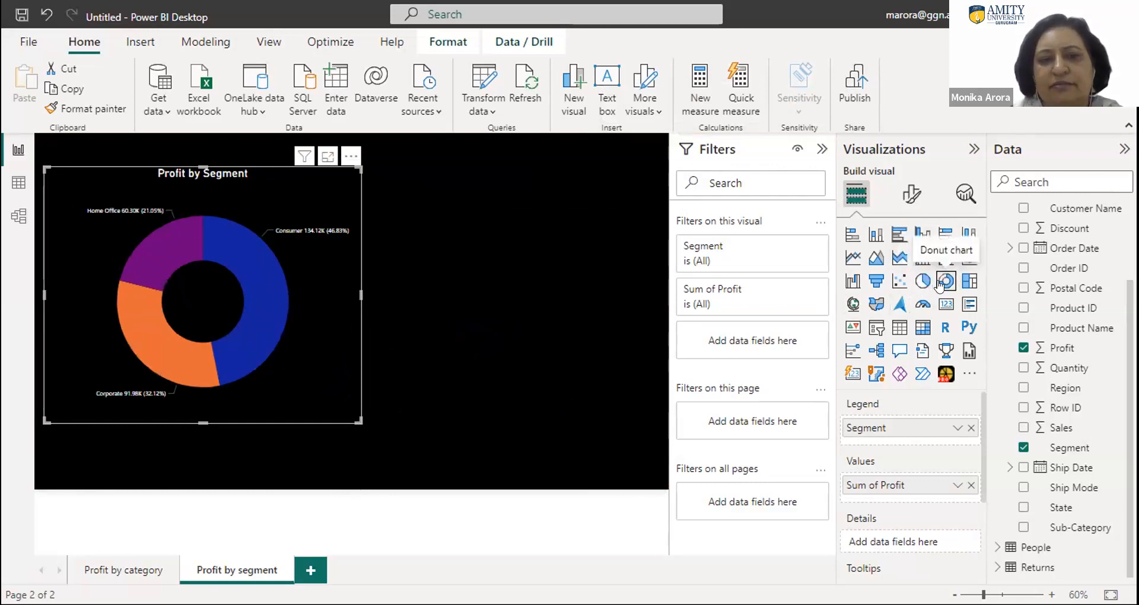
pyautogui.click(923, 283)
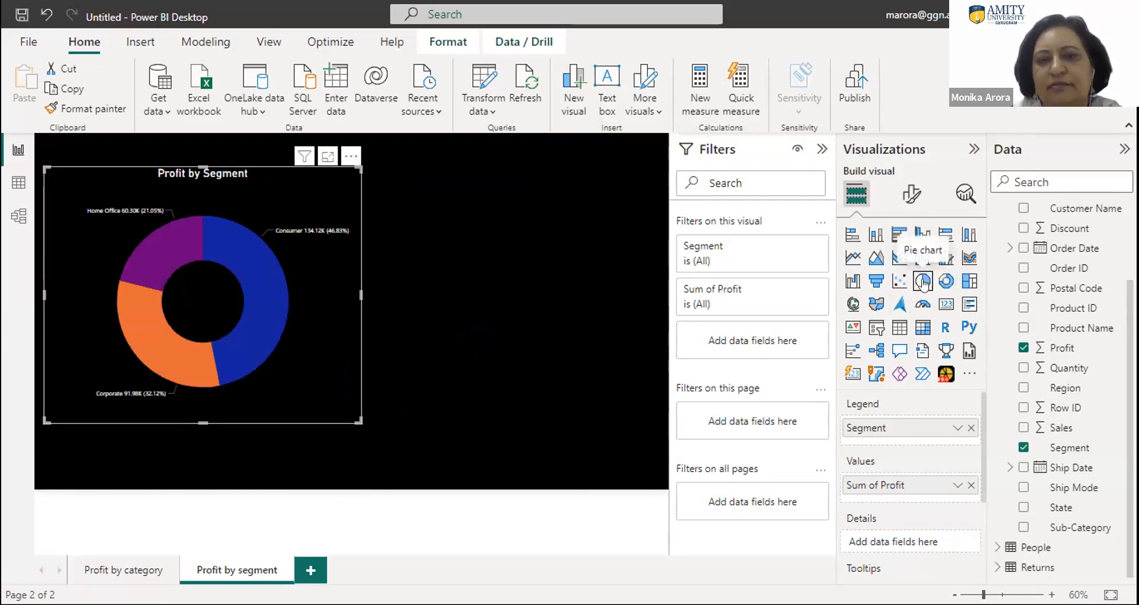
# - Enlarge the Profit by Segment donut chart from its lower-right corner, keeping its upper-left corner in place
pyautogui.moveTo(356, 420); pyautogui.dragTo(391, 442)
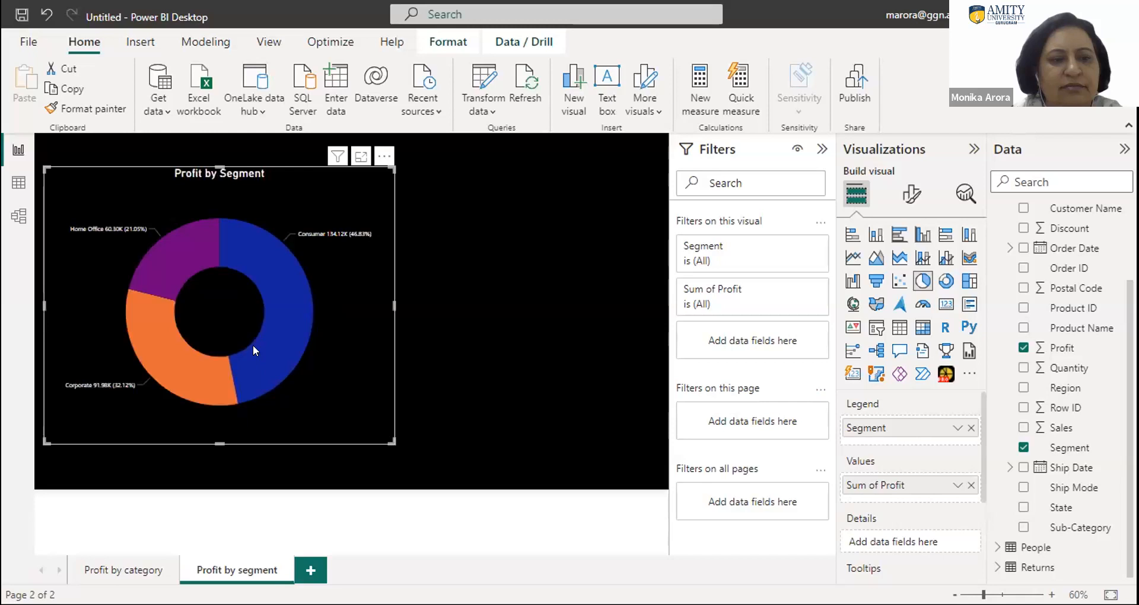
# - Try the scatter, funnel and pie chart types on the Profit by Segment visual and return it to a donut chart
pyautogui.click(898, 286)
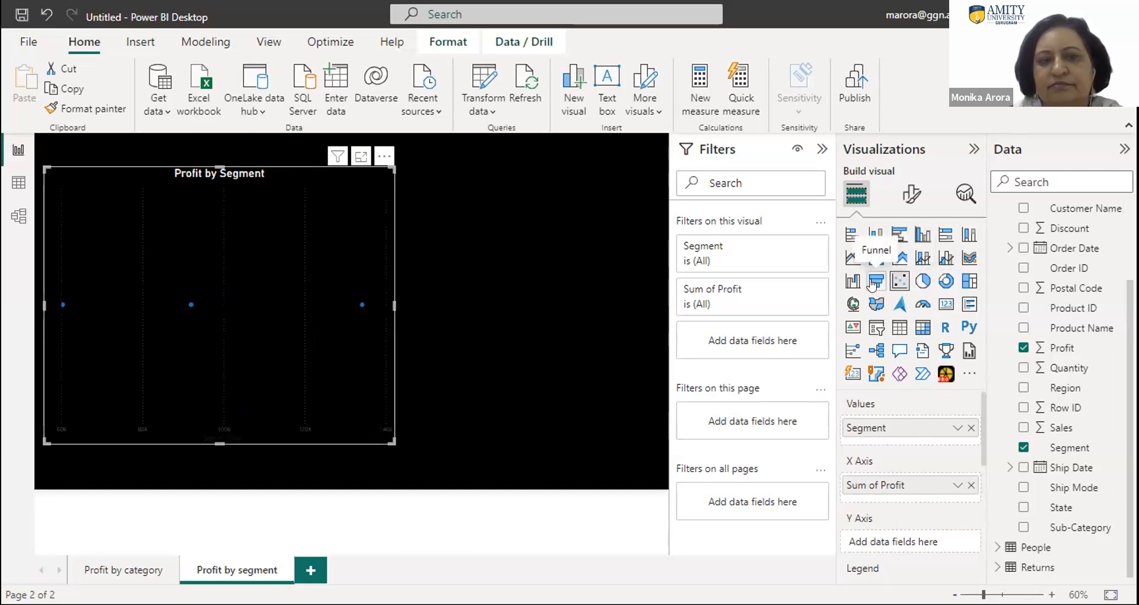
pyautogui.click(873, 285)
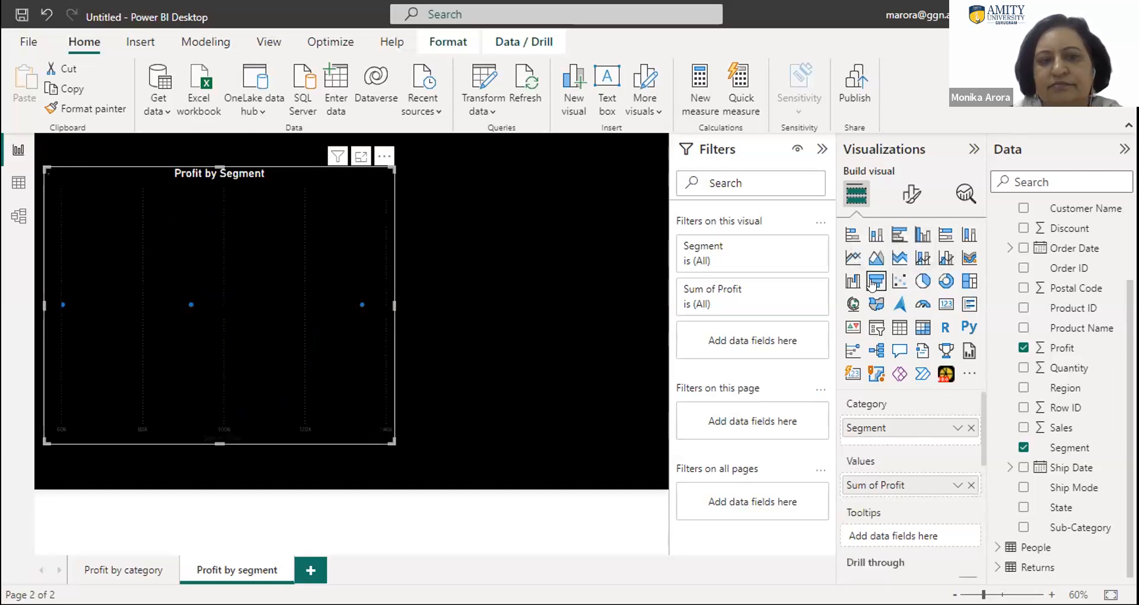
pyautogui.click(923, 282)
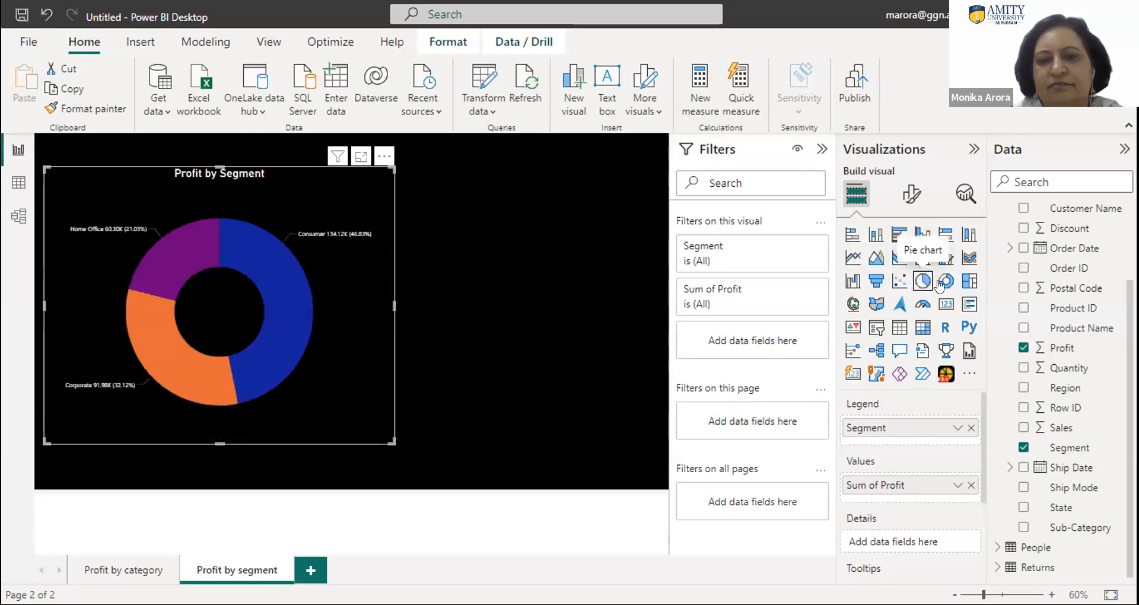
pyautogui.click(943, 285)
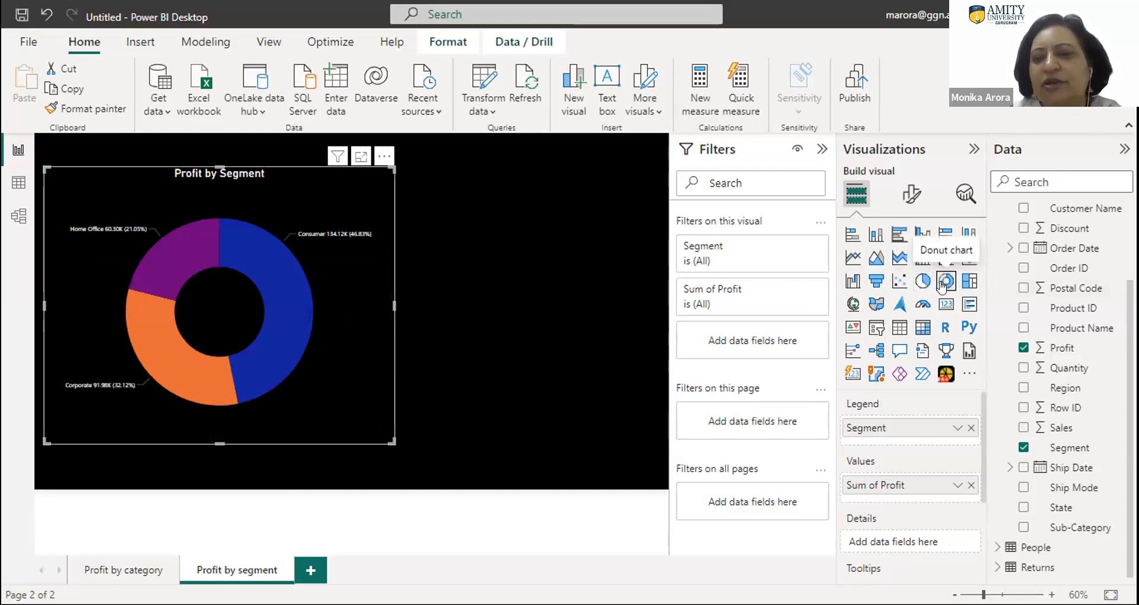
# - Add a pie chart beside the donut with Region as legend and Profit as values, and widen it toward the donut chart
pyautogui.click(520, 307)
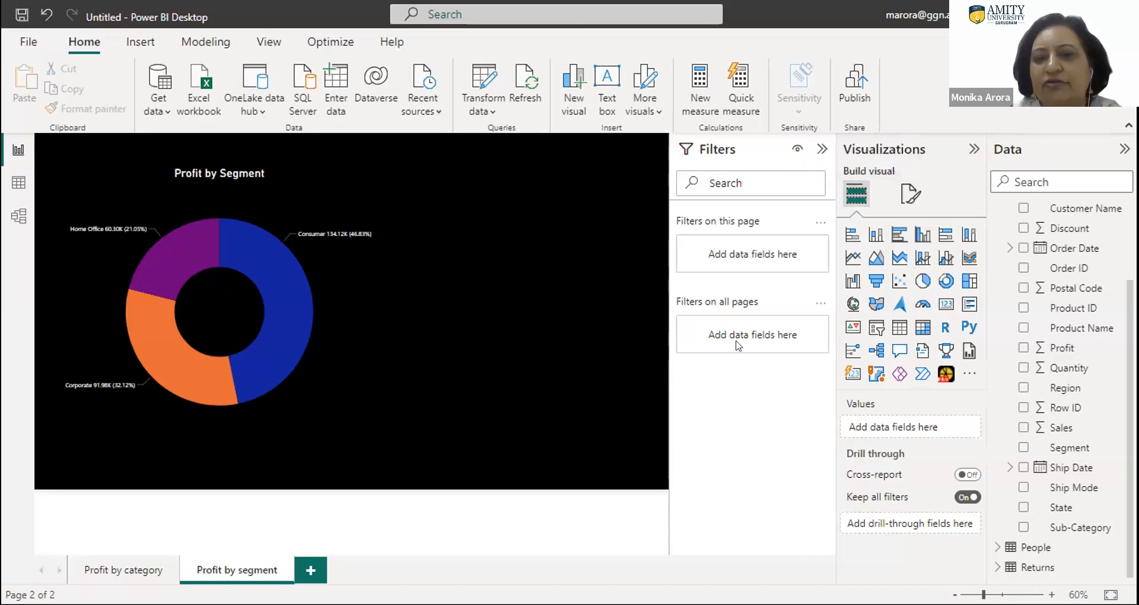
pyautogui.click(918, 283)
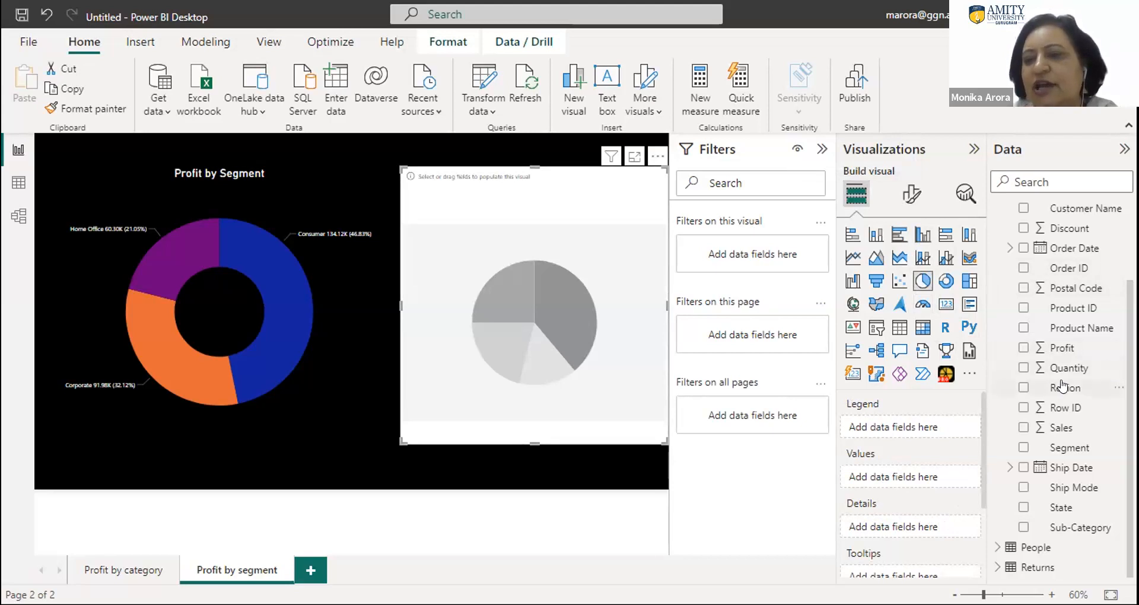
pyautogui.moveTo(1062, 386); pyautogui.dragTo(899, 426)
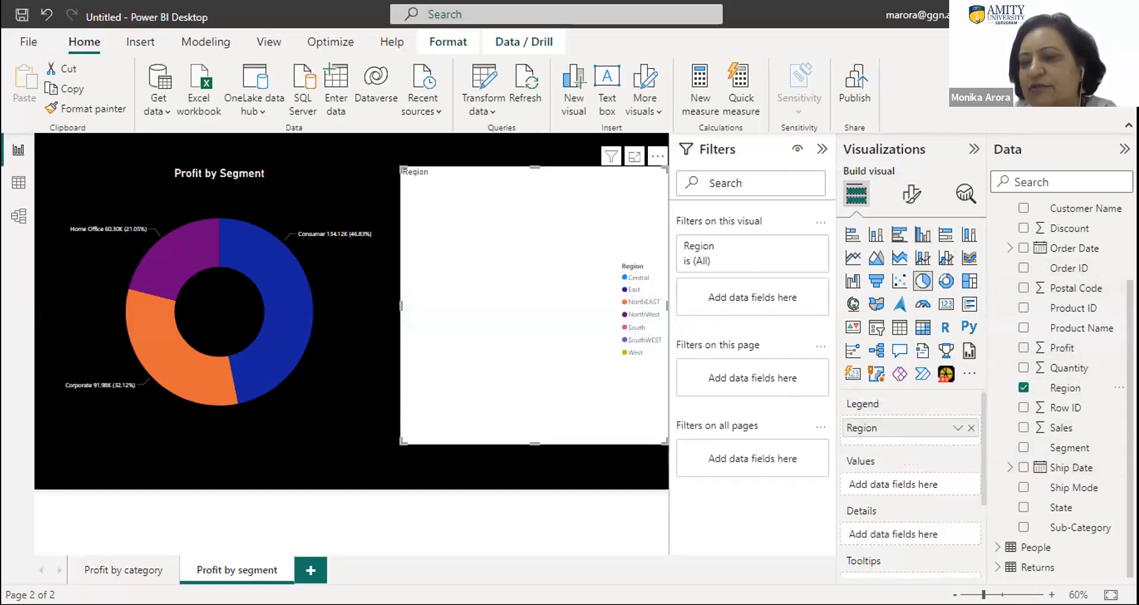
pyautogui.moveTo(1069, 356); pyautogui.dragTo(894, 462)
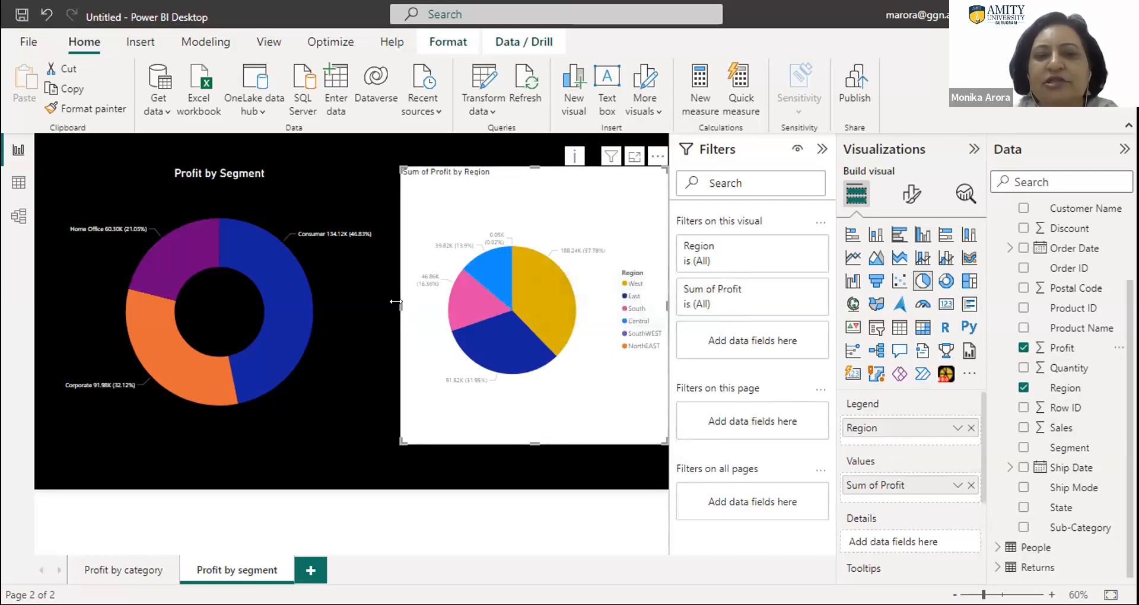
pyautogui.moveTo(385, 305); pyautogui.dragTo(380, 305)
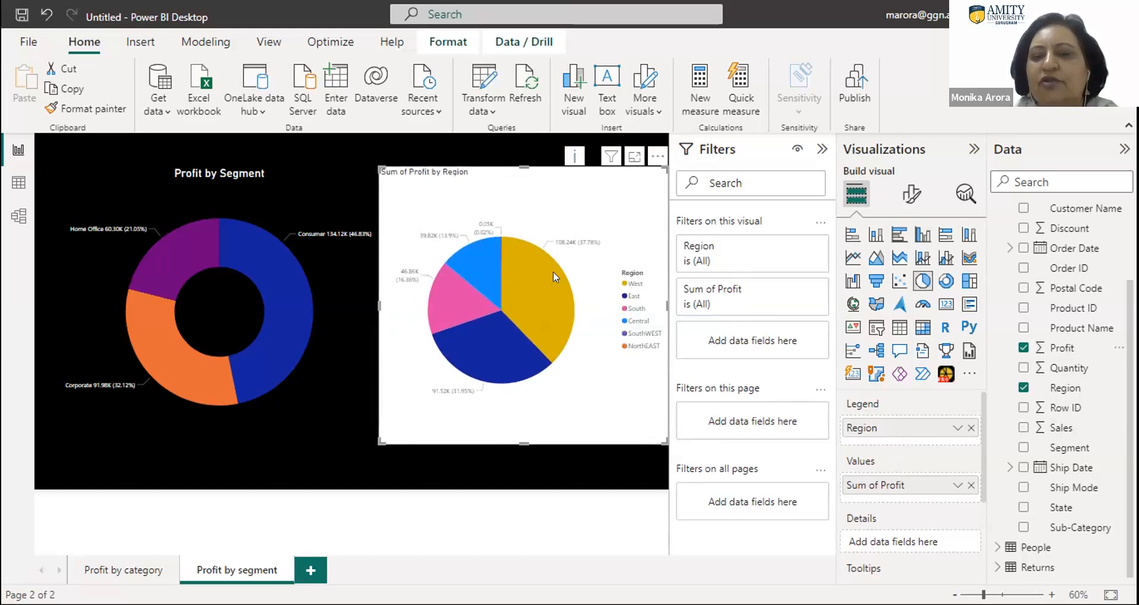
# - Copy the donut chart's formatting to the Sum of Profit by Region chart with Format painter
pyautogui.moveTo(294, 346)
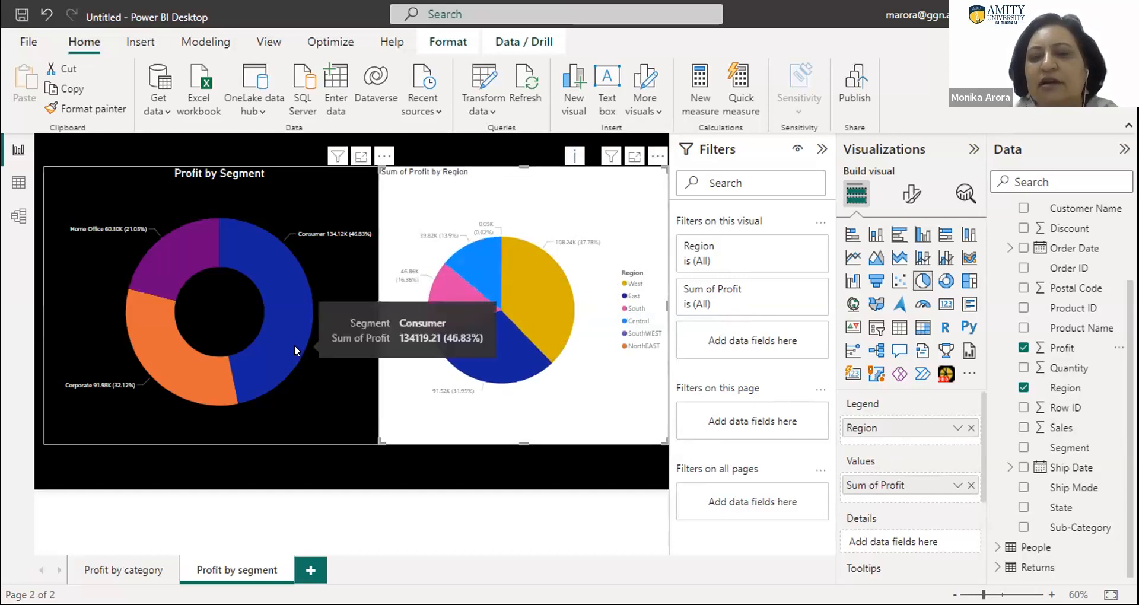
pyautogui.click(308, 374)
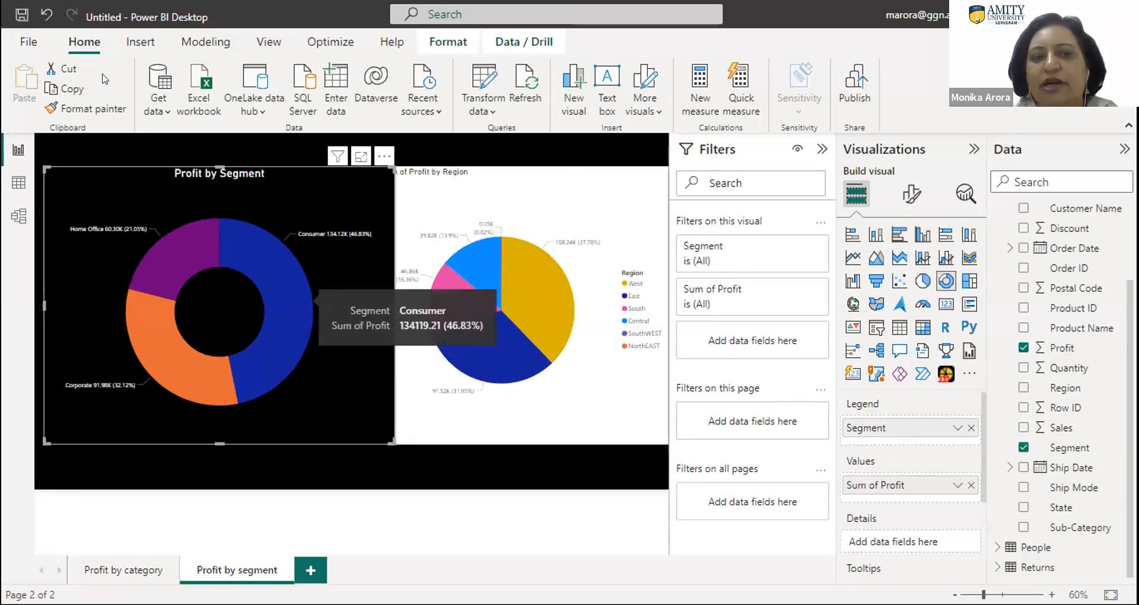
pyautogui.click(83, 110)
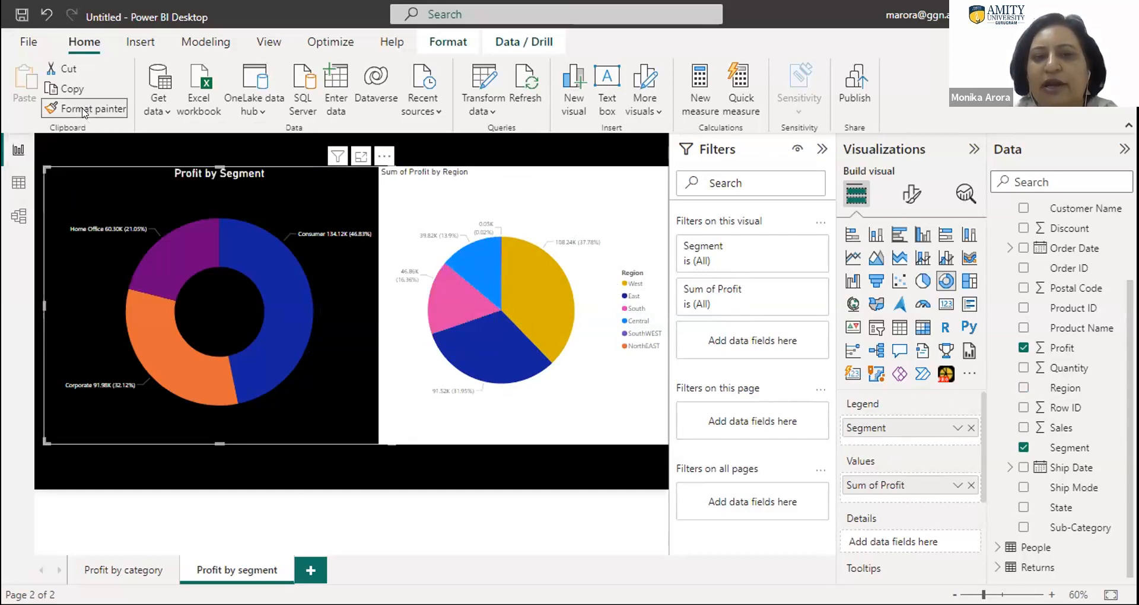
pyautogui.click(554, 209)
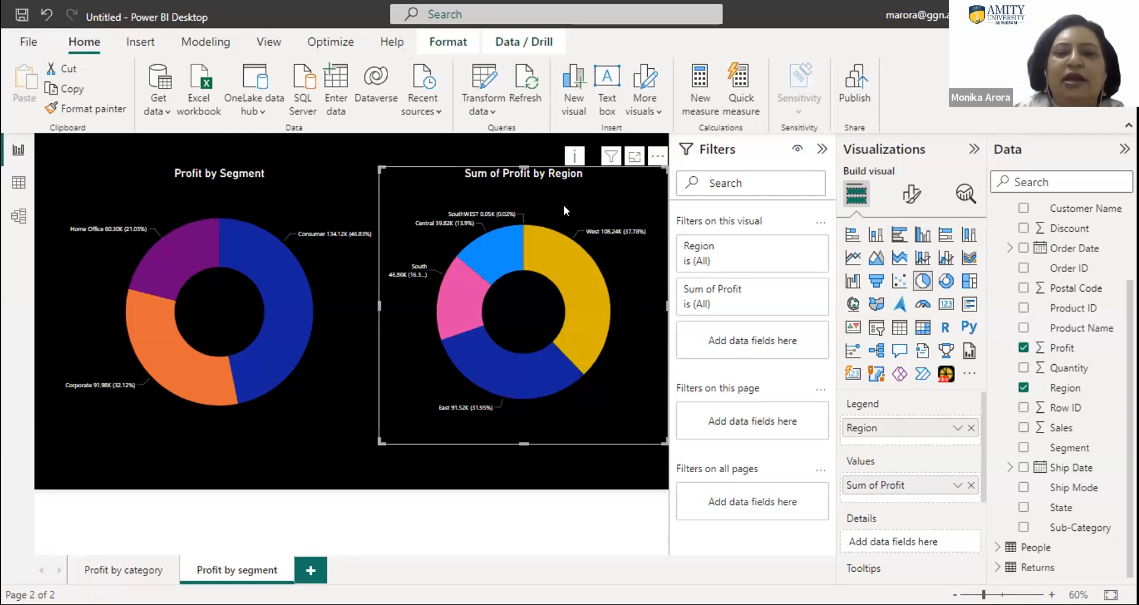
# - Select the West slice of the Sum of Profit by Region chart and convert the visual to a stacked bar chart
pyautogui.click(918, 280)
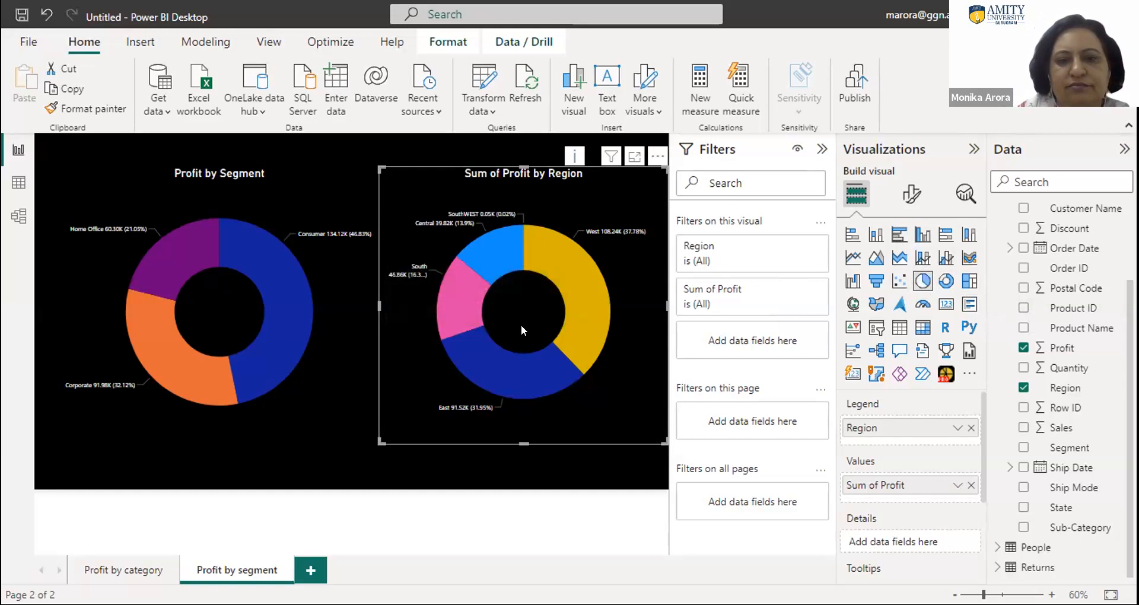
pyautogui.click(561, 272)
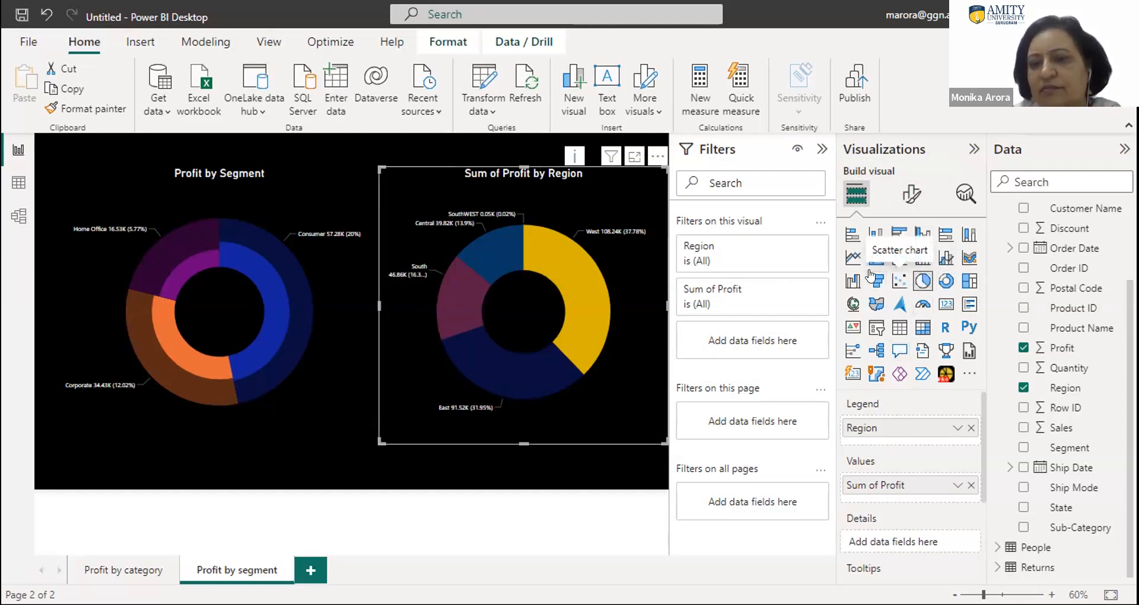
pyautogui.click(850, 236)
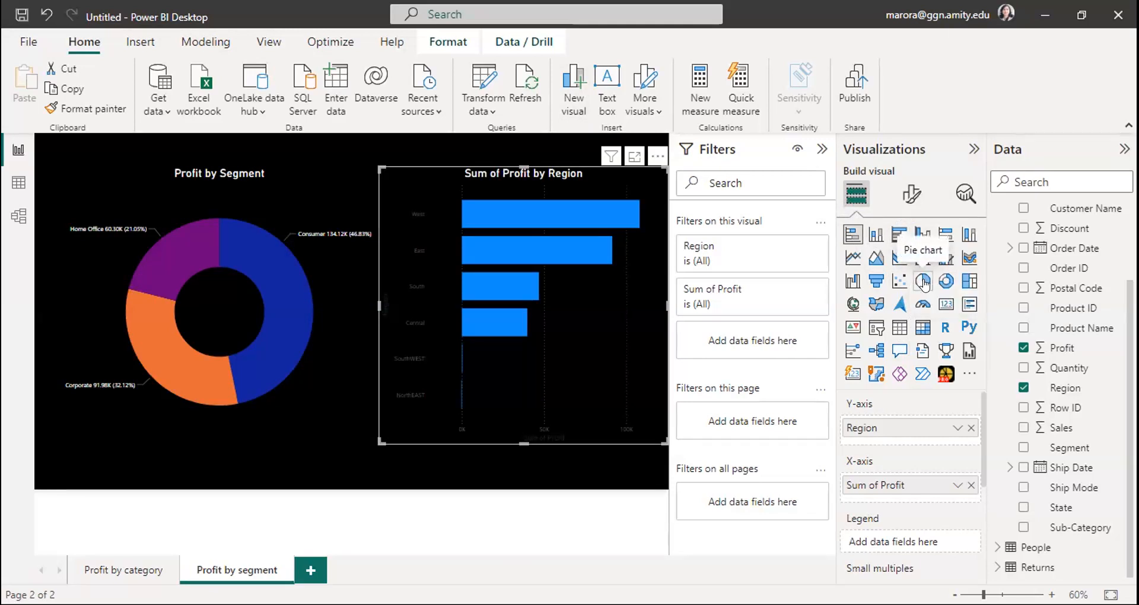
# - Collapse the Filters and Visualizations panes to give the report canvas more room
pyautogui.click(818, 152)
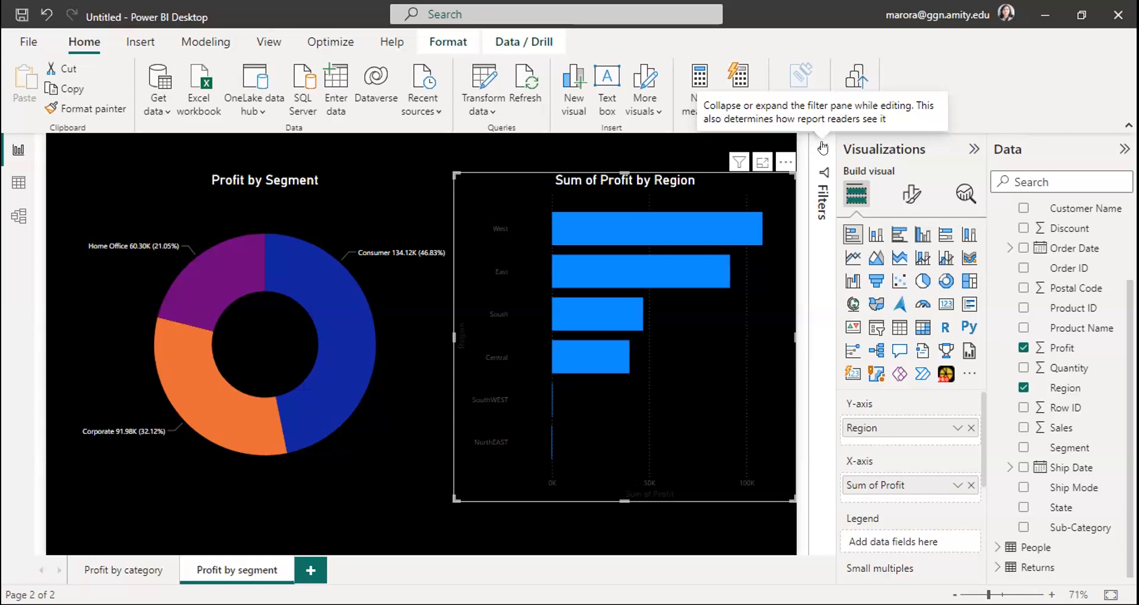
pyautogui.click(973, 149)
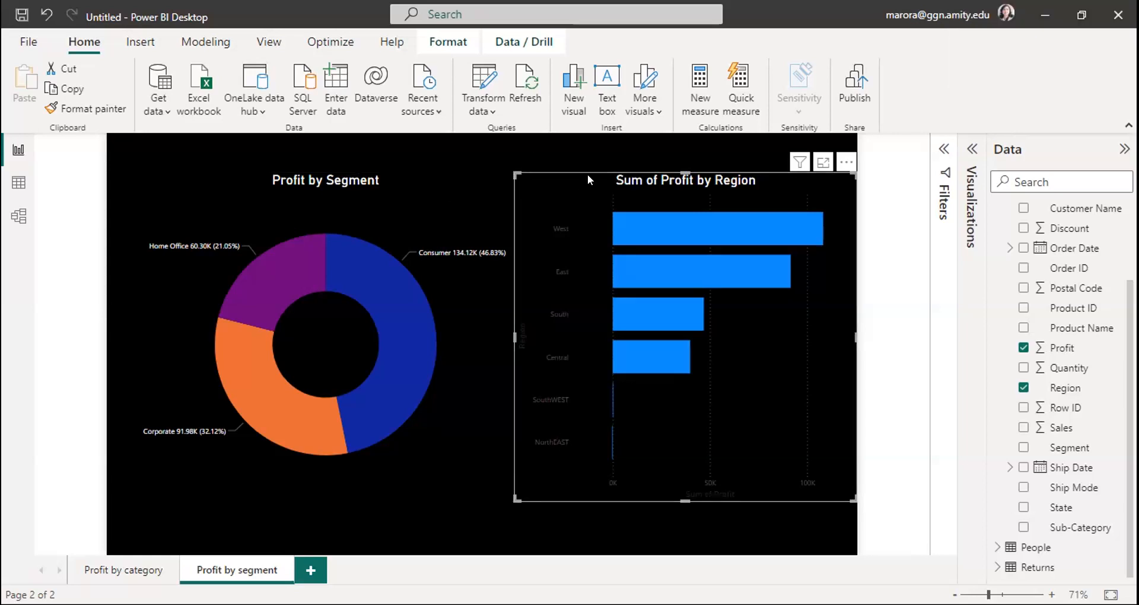
# - Cross-highlight the donut chart by the West bar and by the East bar of the region chart
pyautogui.moveTo(670, 227)
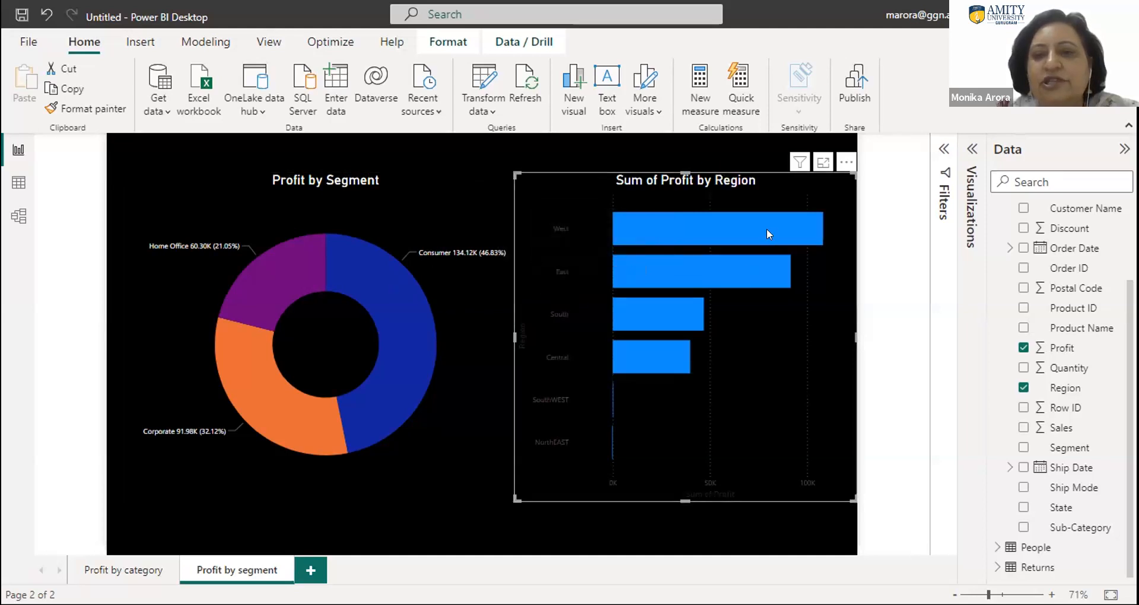
pyautogui.moveTo(766, 229)
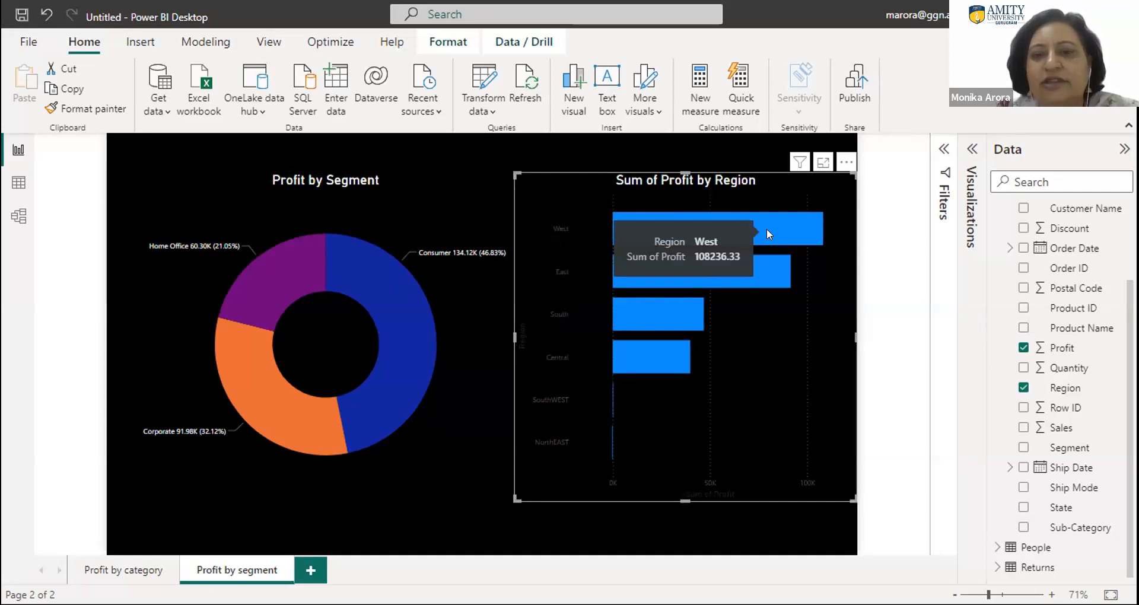
pyautogui.click(766, 229)
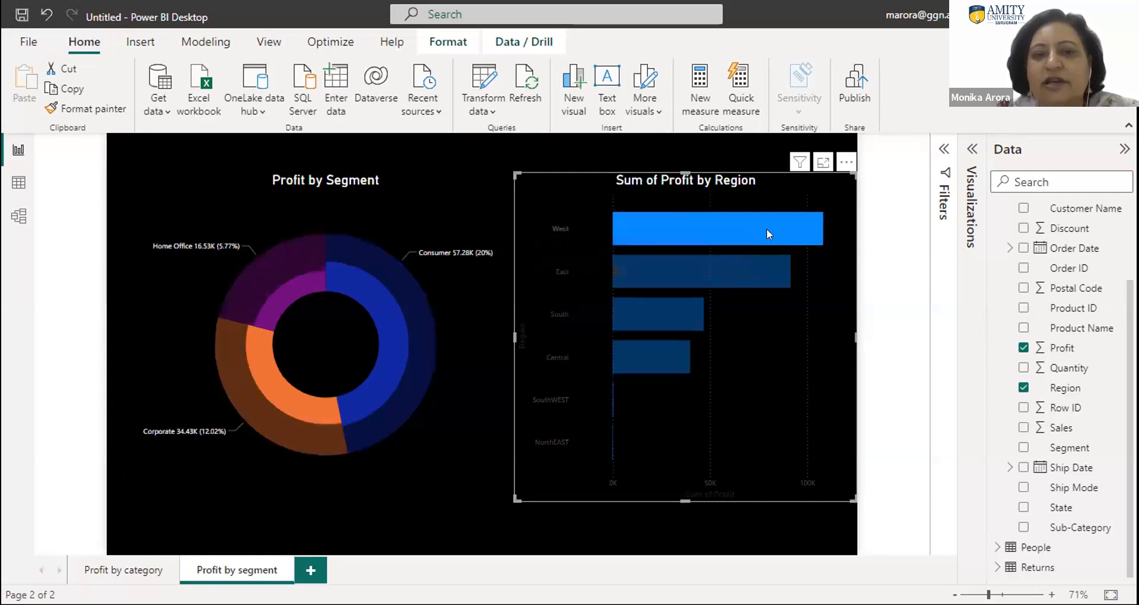
pyautogui.click(735, 261)
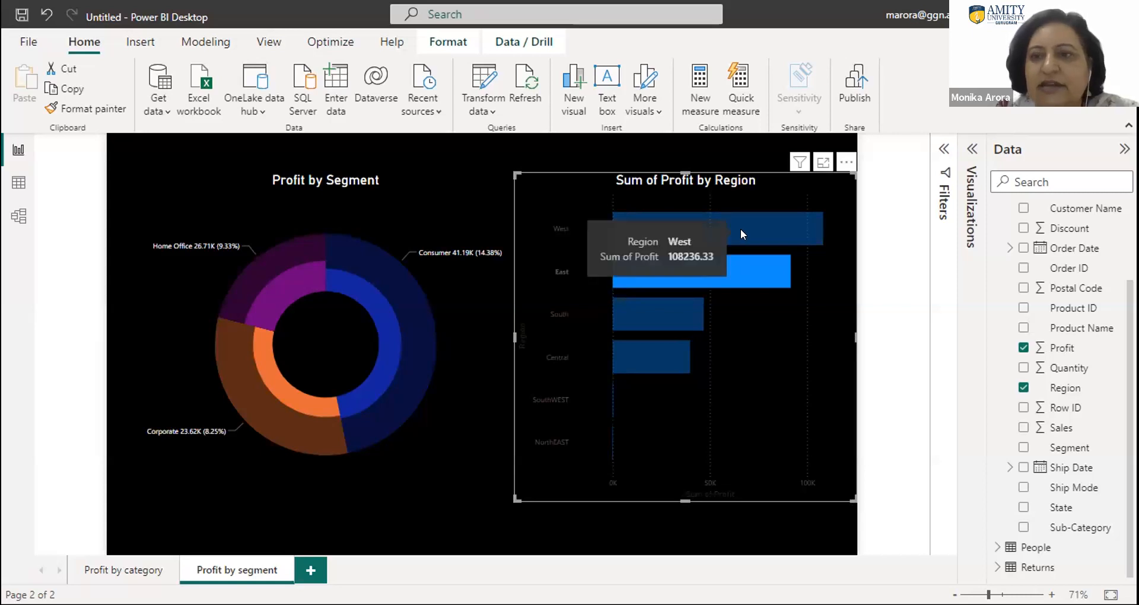
# - Reopen the visual formatting options and turn on data labels for the Sum of Profit by Region bar chart
pyautogui.click(968, 200)
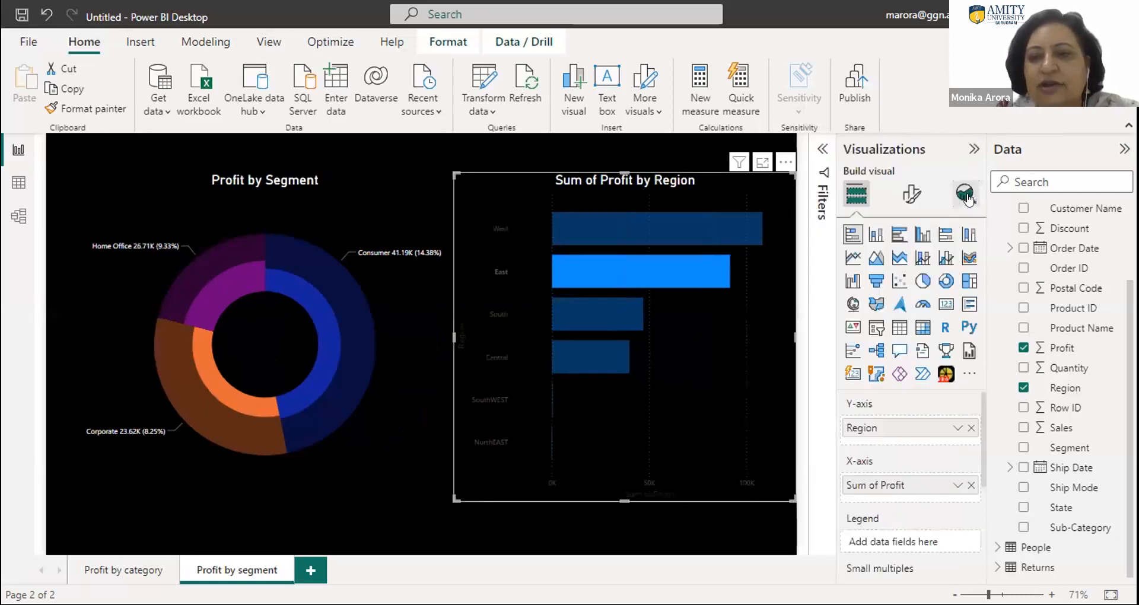
pyautogui.click(904, 194)
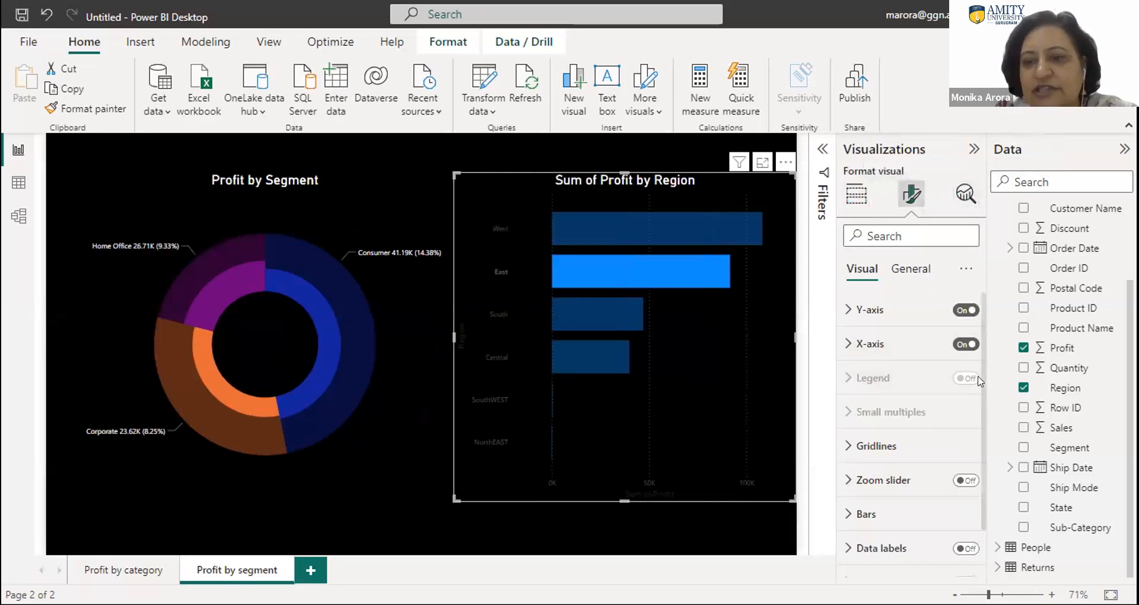
pyautogui.scroll(-1, 988, 398)
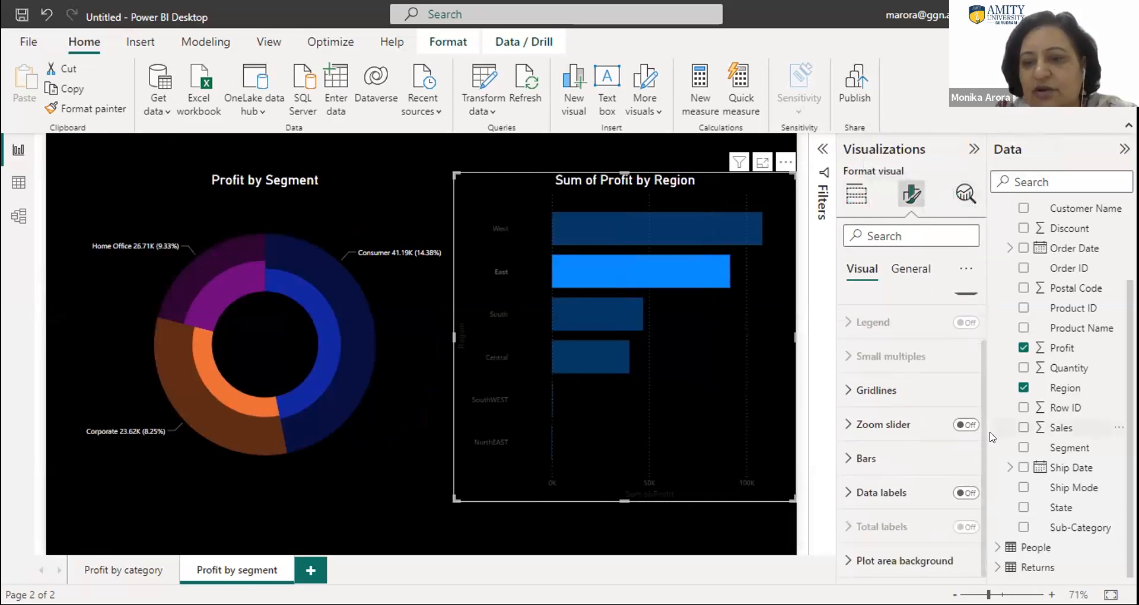
pyautogui.rightClick(895, 494)
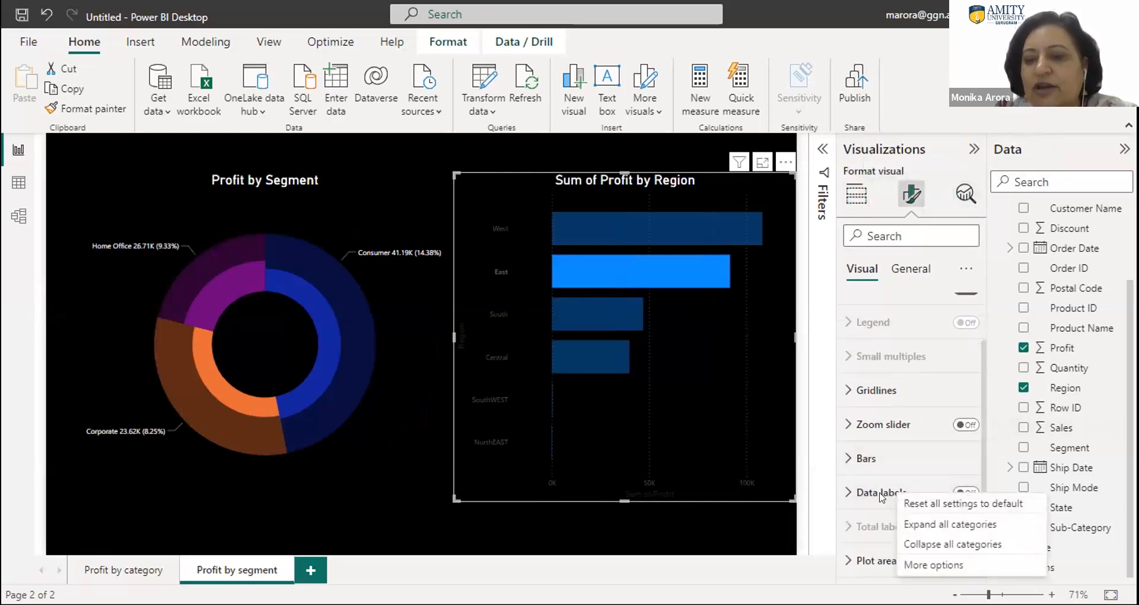
pyautogui.click(880, 494)
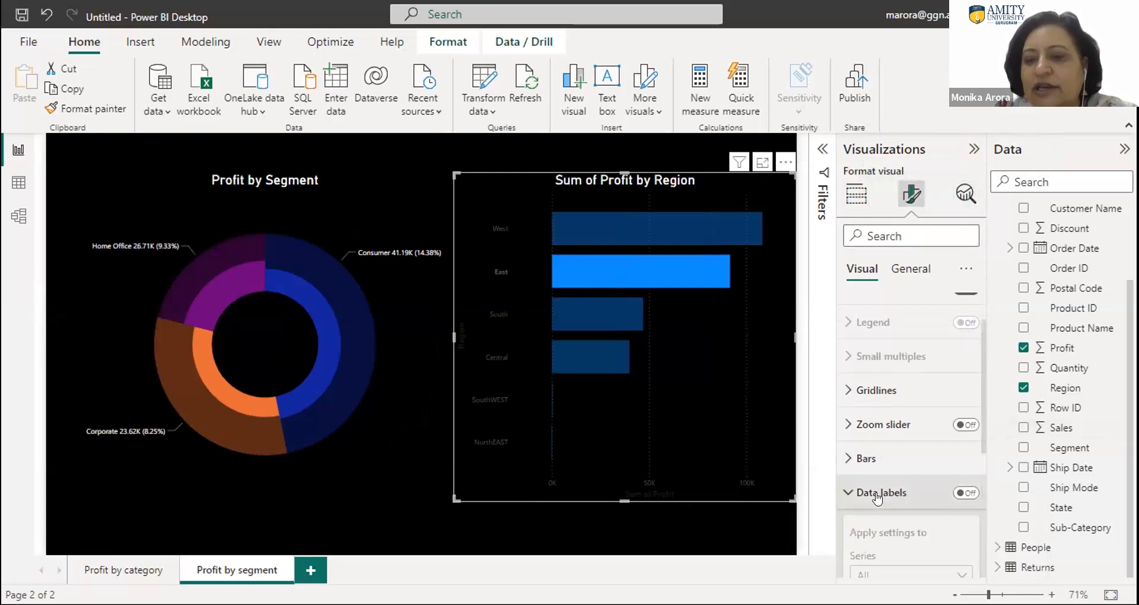
pyautogui.click(974, 490)
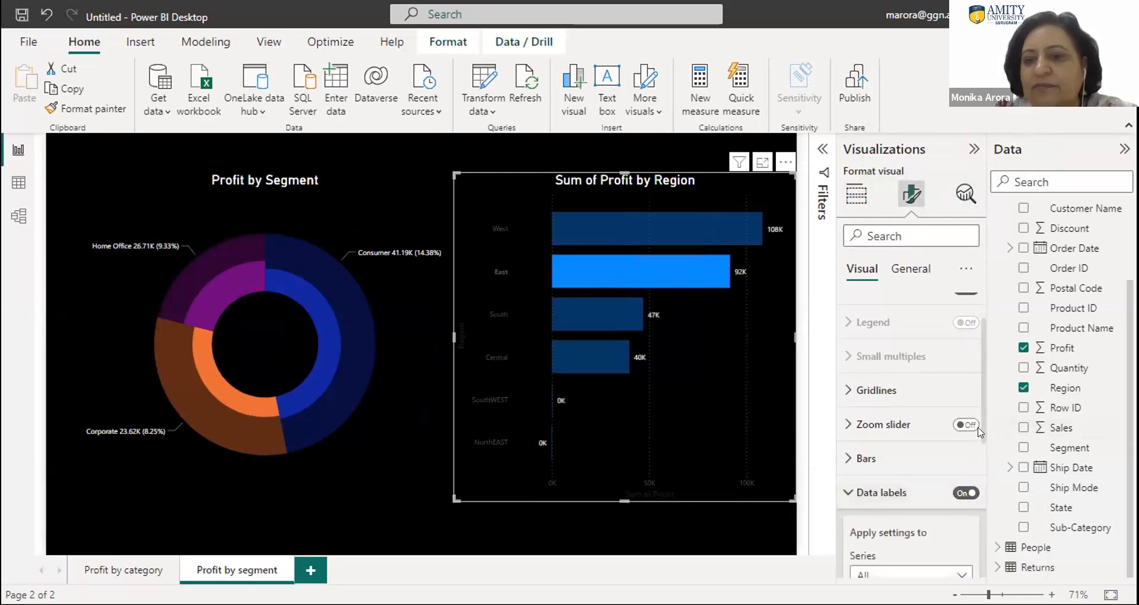
# - Examine the data label series and position options and the general formatting categories of the region bar chart
pyautogui.scroll(-1, 982, 445)
pyautogui.scroll(-3, 982, 454)
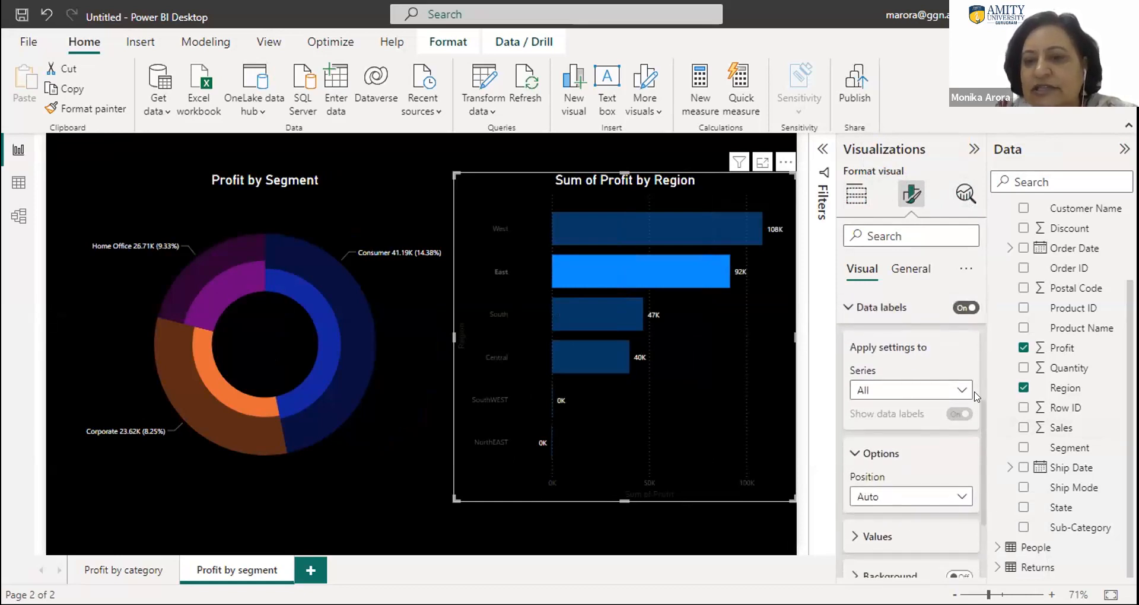
pyautogui.click(895, 493)
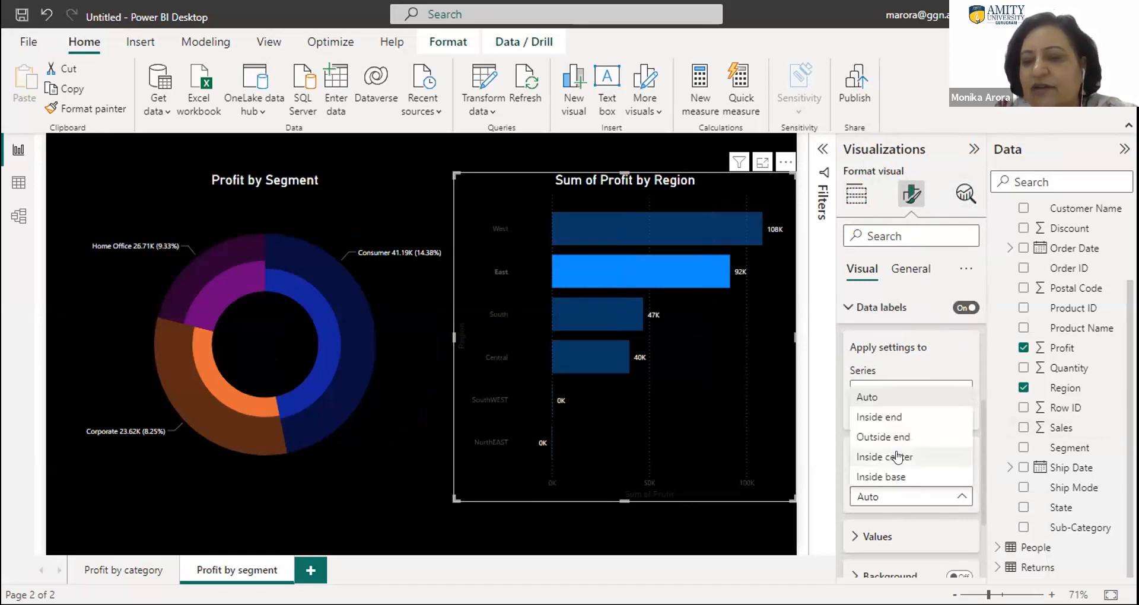
pyautogui.click(991, 365)
pyautogui.click(877, 390)
pyautogui.click(881, 391)
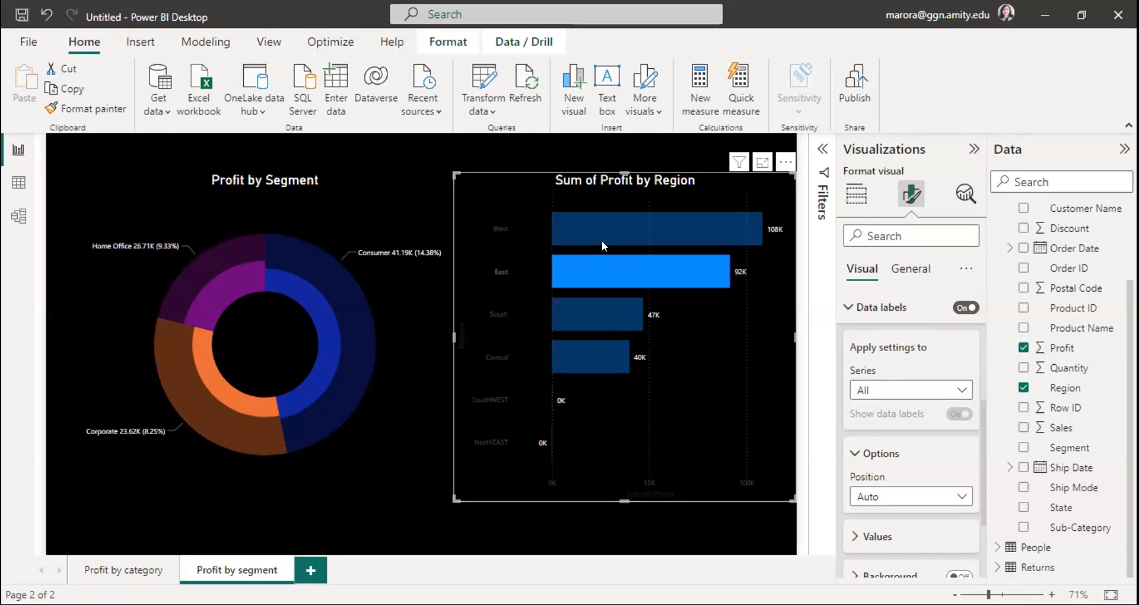
pyautogui.click(903, 273)
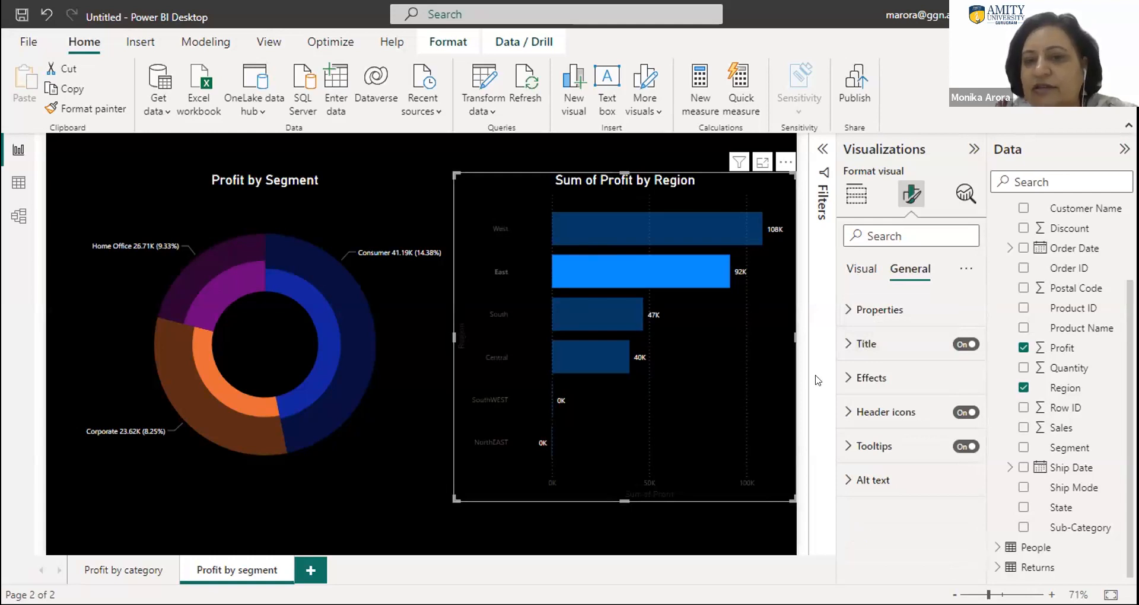
pyautogui.click(858, 271)
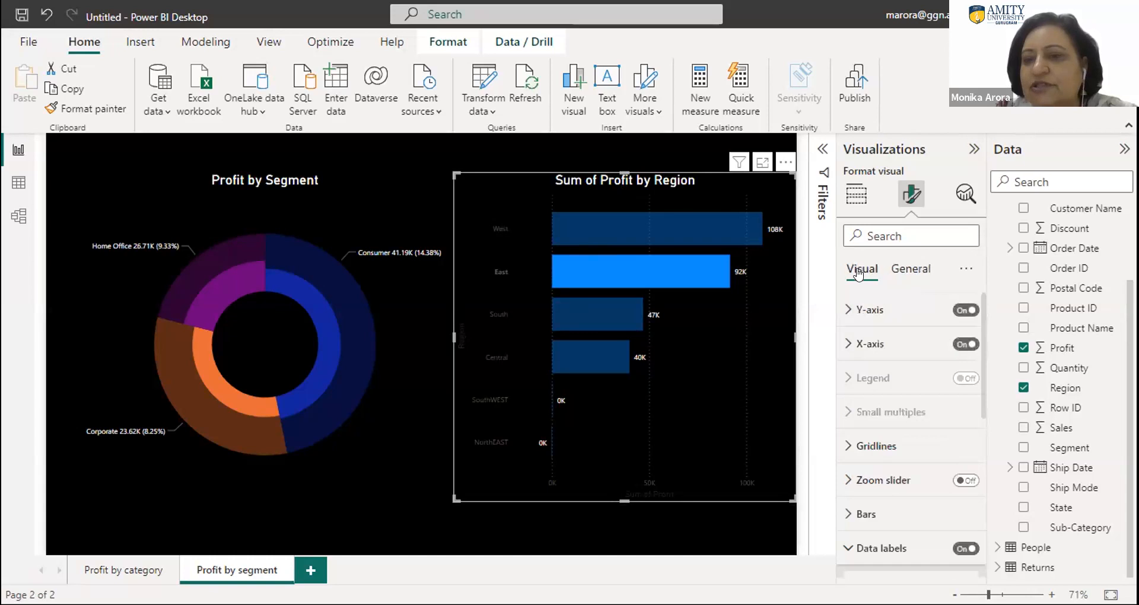
pyautogui.click(909, 267)
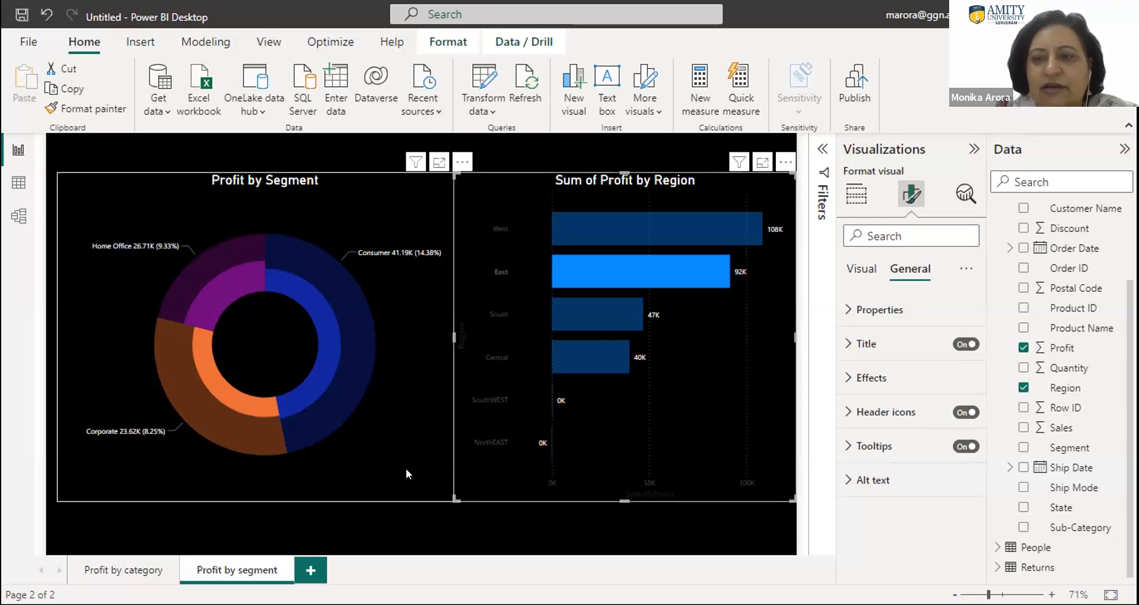
# - Add a new report page with a matrix showing Segment as rows, Region as columns and Sales as values
pyautogui.click(310, 570)
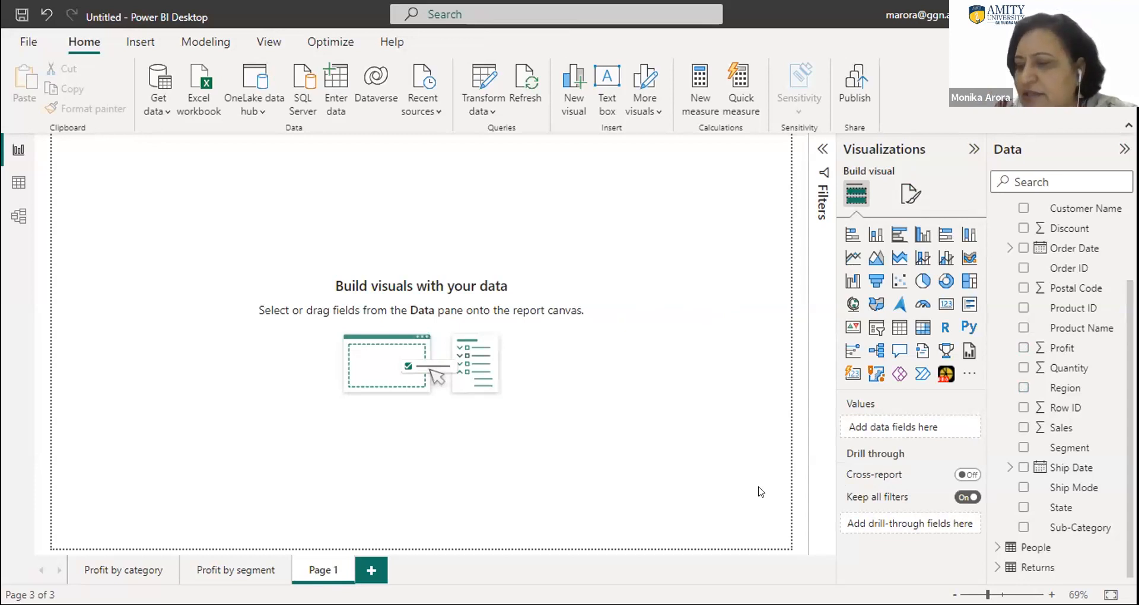
pyautogui.click(919, 330)
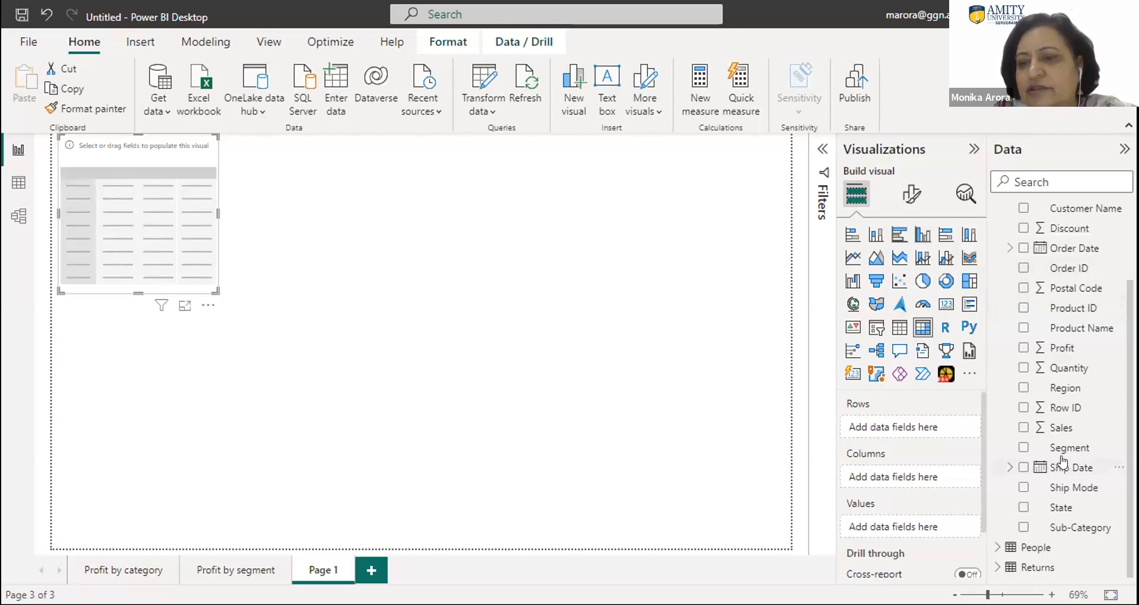
pyautogui.moveTo(1061, 446); pyautogui.dragTo(923, 426)
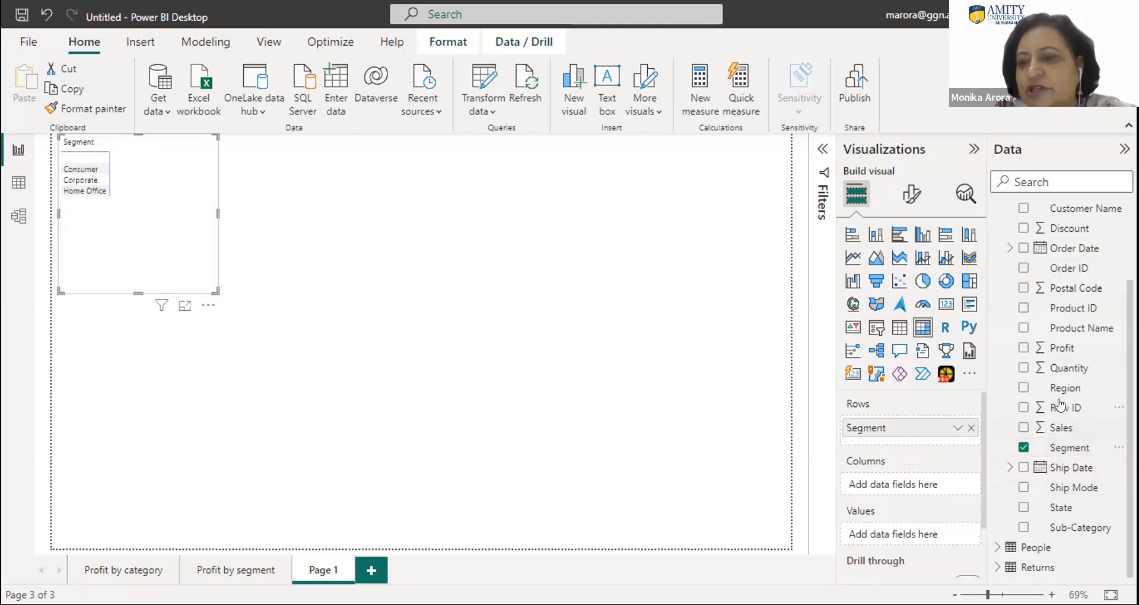
pyautogui.moveTo(1045, 389); pyautogui.dragTo(924, 461)
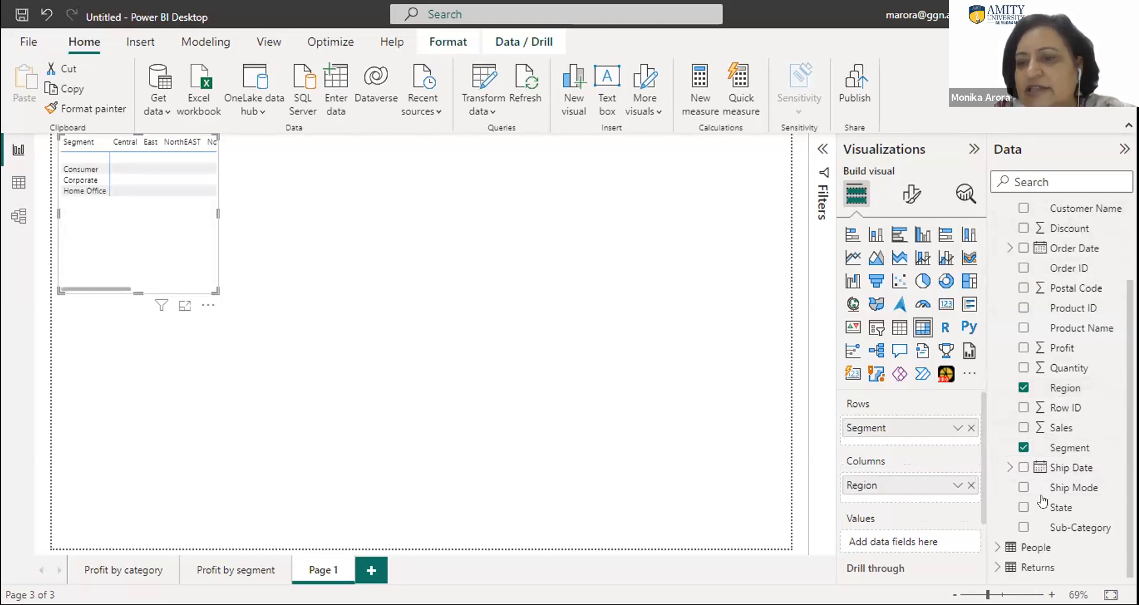
pyautogui.moveTo(1060, 432); pyautogui.dragTo(914, 524)
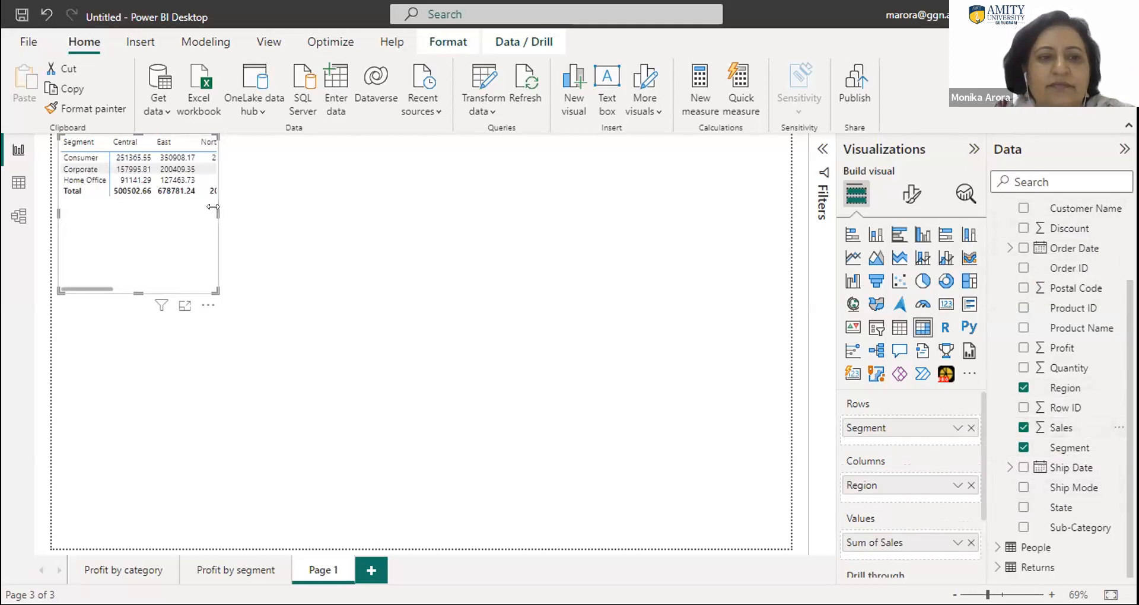
# - Resize the matrix to about 640 wide by 135 high so it closely fits all its columns and rows
pyautogui.moveTo(352, 212); pyautogui.dragTo(473, 212)
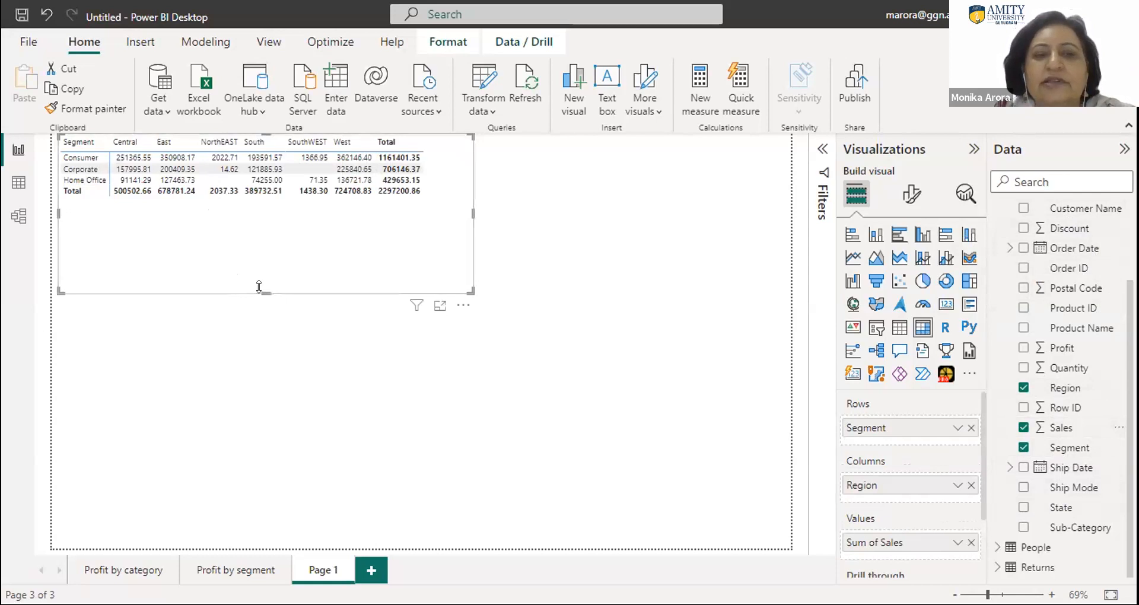
pyautogui.moveTo(259, 286); pyautogui.dragTo(230, 211)
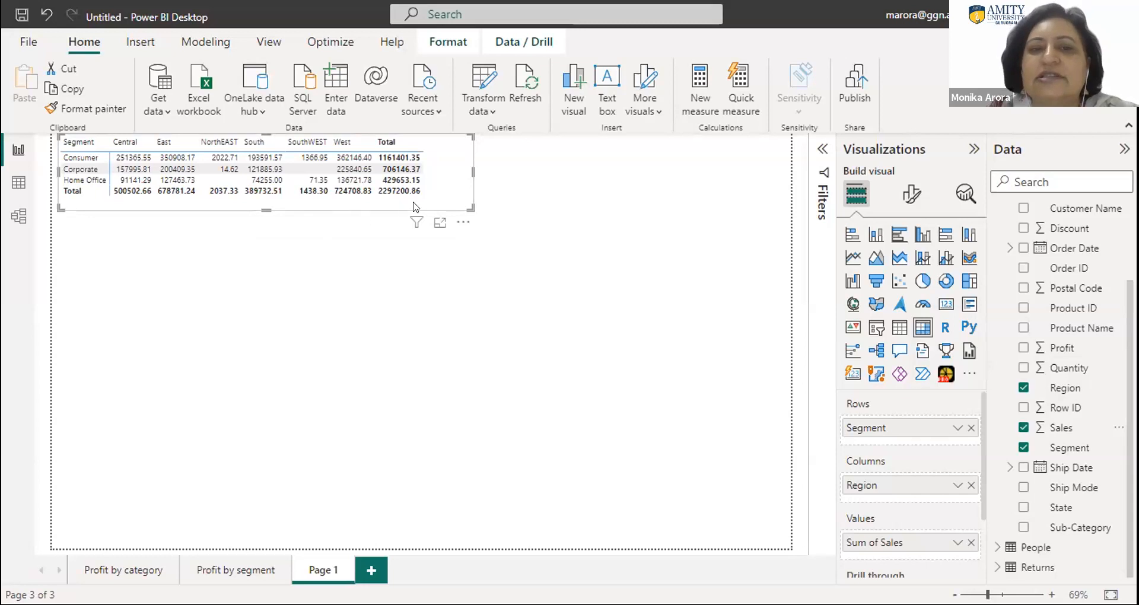
pyautogui.moveTo(466, 168); pyautogui.dragTo(427, 168)
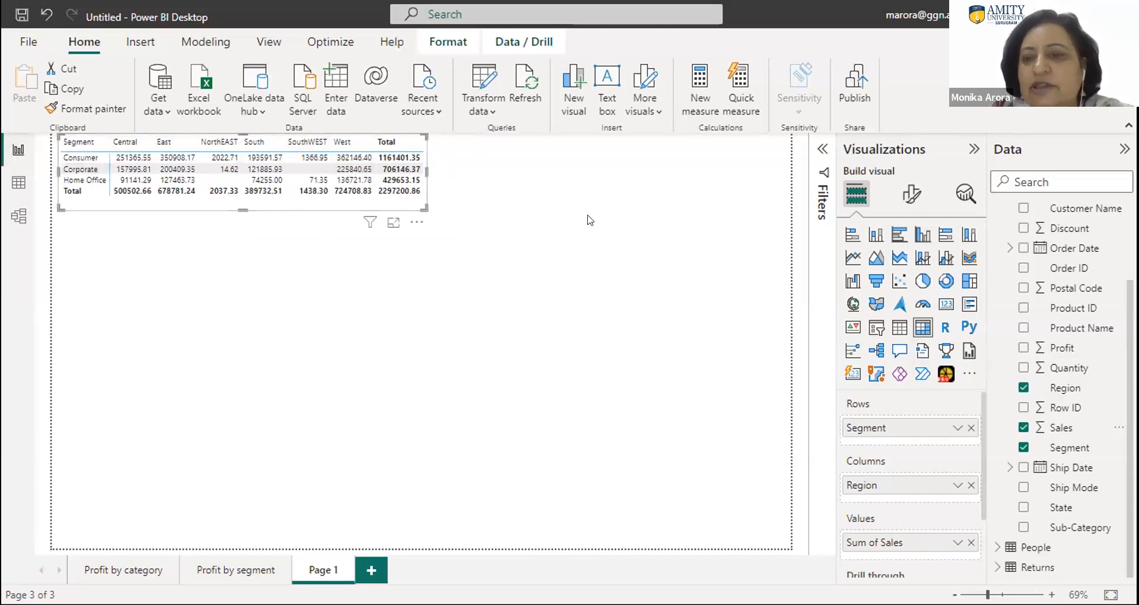
# - Turn on horizontal and vertical gridlines for the matrix and set the horizontal gridline color to black
pyautogui.click(910, 195)
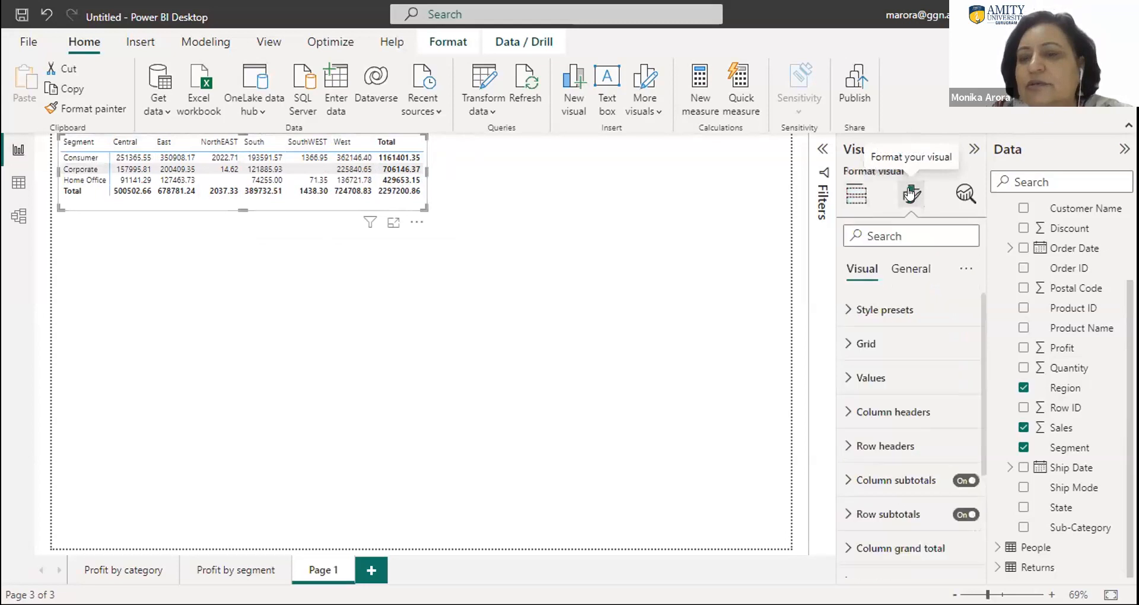
pyautogui.click(849, 344)
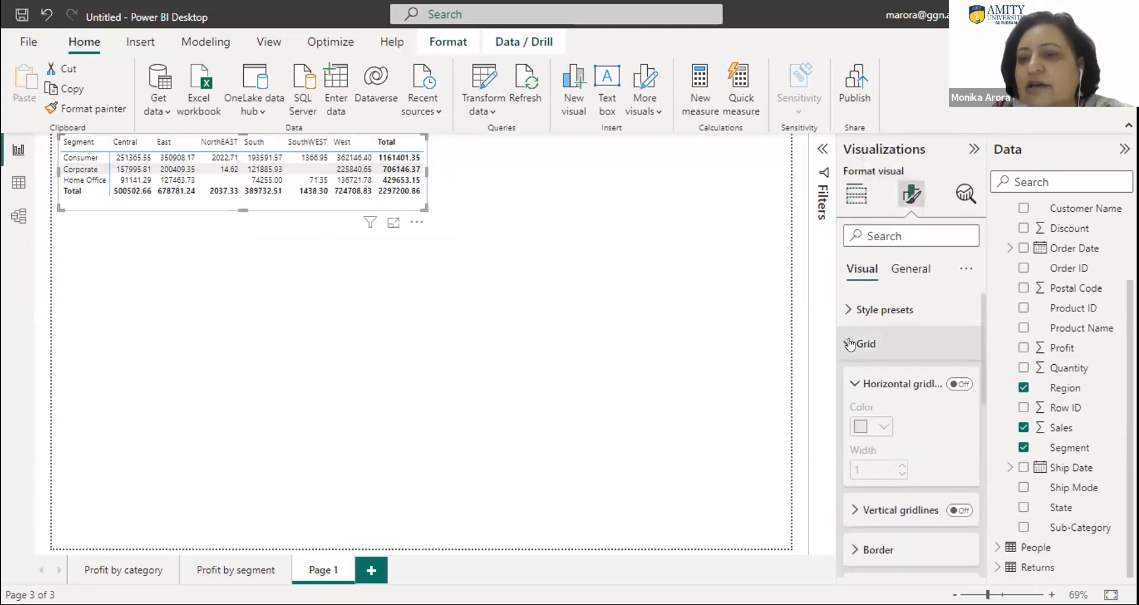
pyautogui.click(961, 385)
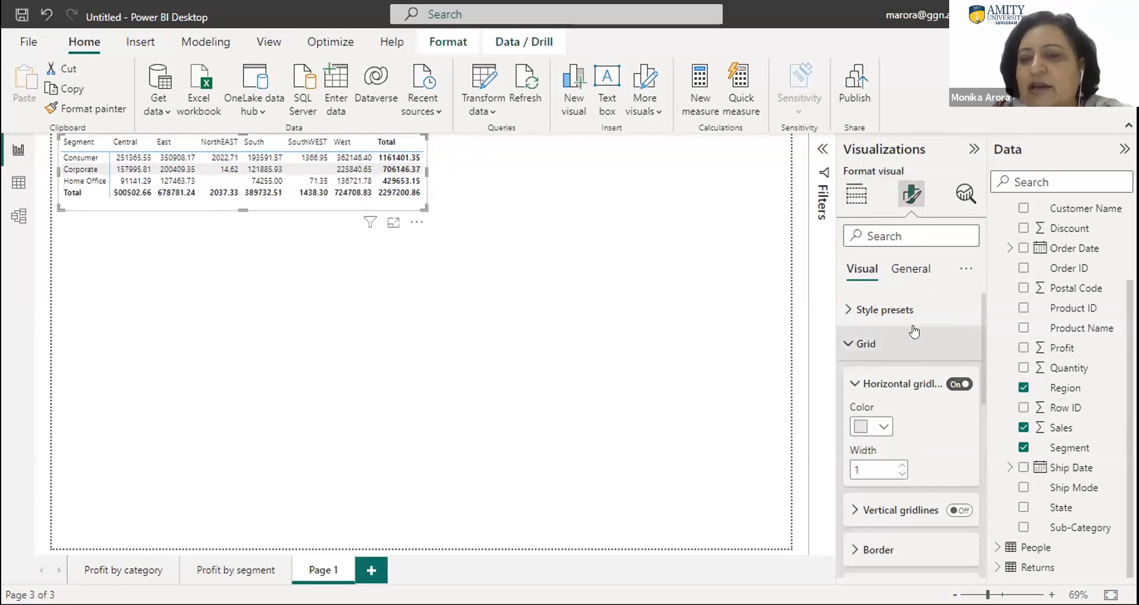
pyautogui.click(884, 512)
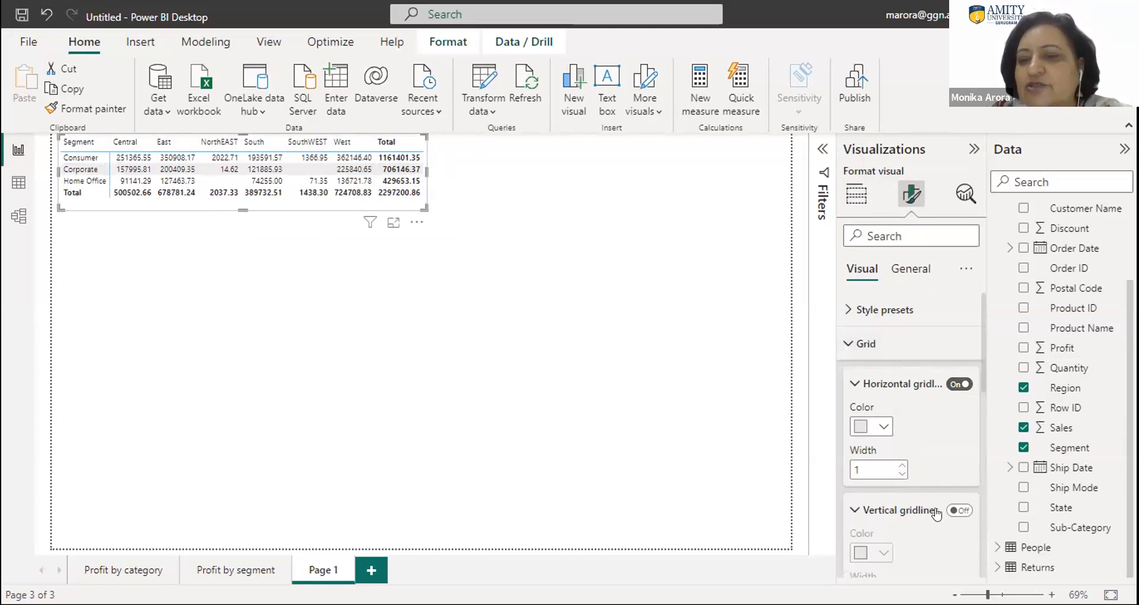
pyautogui.click(953, 512)
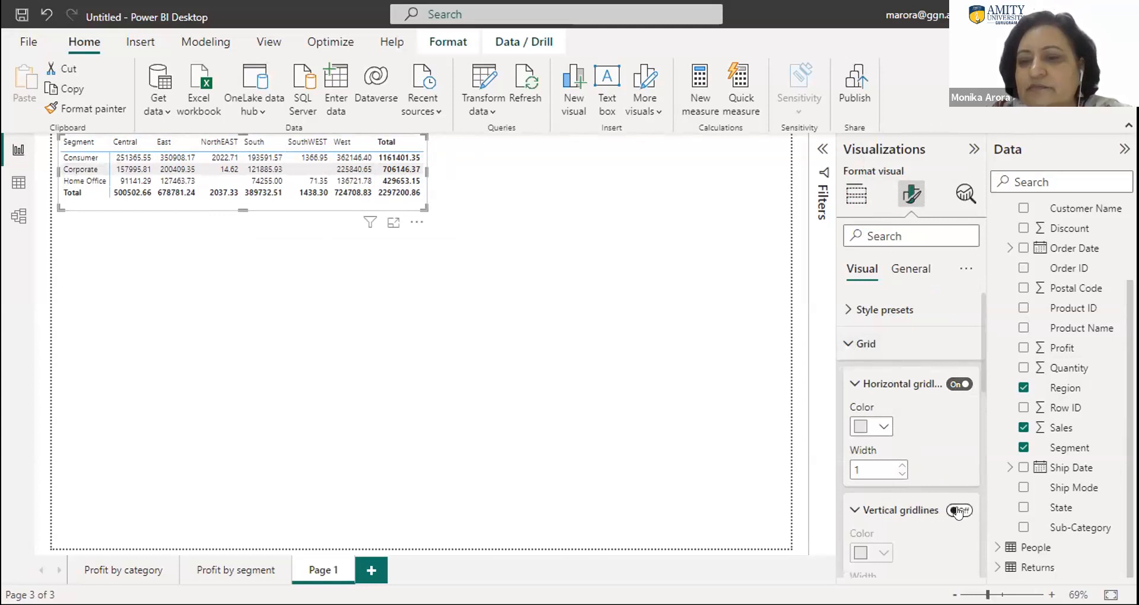
pyautogui.click(876, 426)
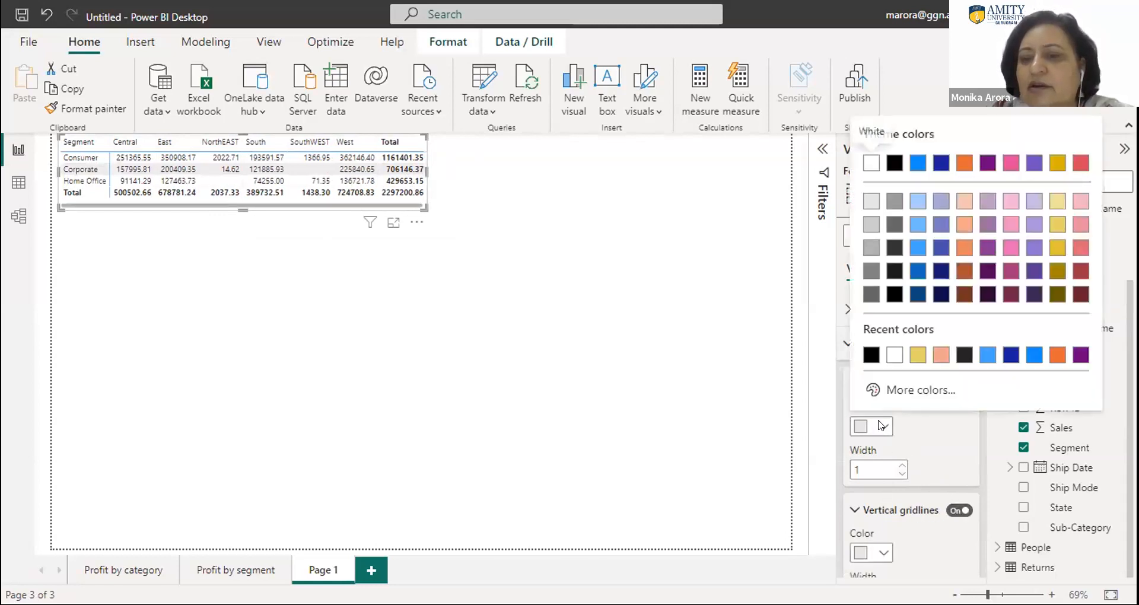
pyautogui.click(871, 354)
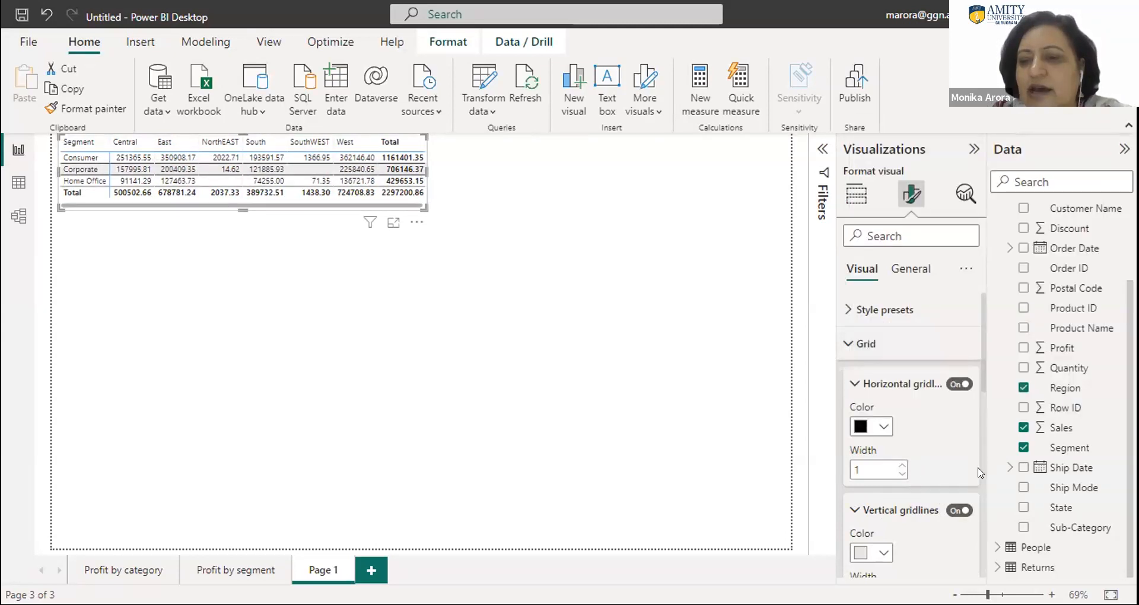
# - Expand the matrix's border options and set the vertical gridline color to black (#000000)
pyautogui.scroll(-5, 977, 456)
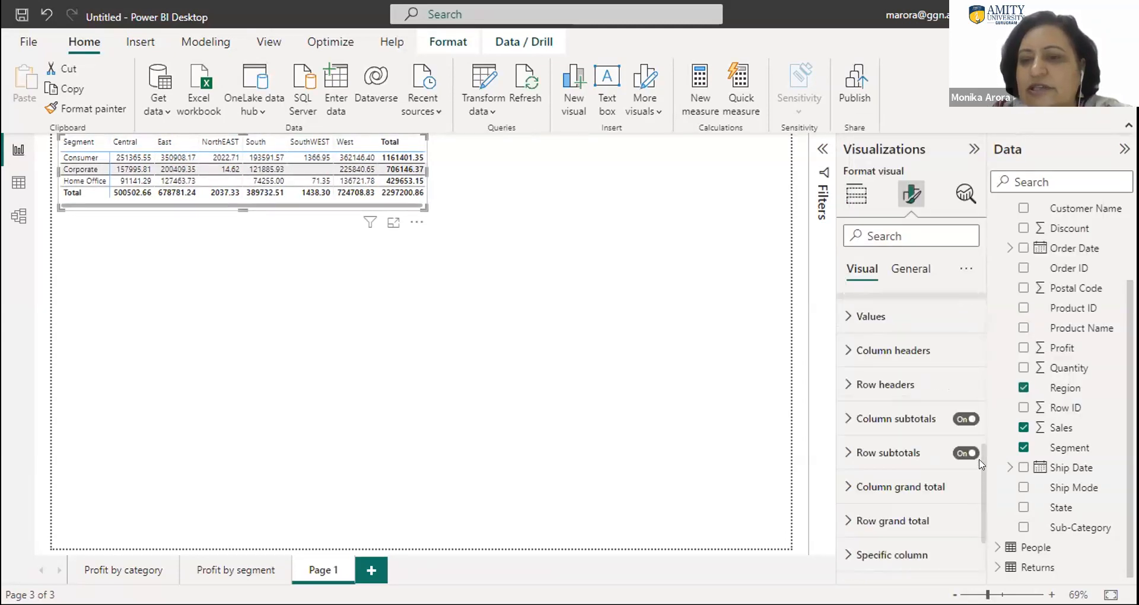
pyautogui.moveTo(980, 464); pyautogui.dragTo(979, 431)
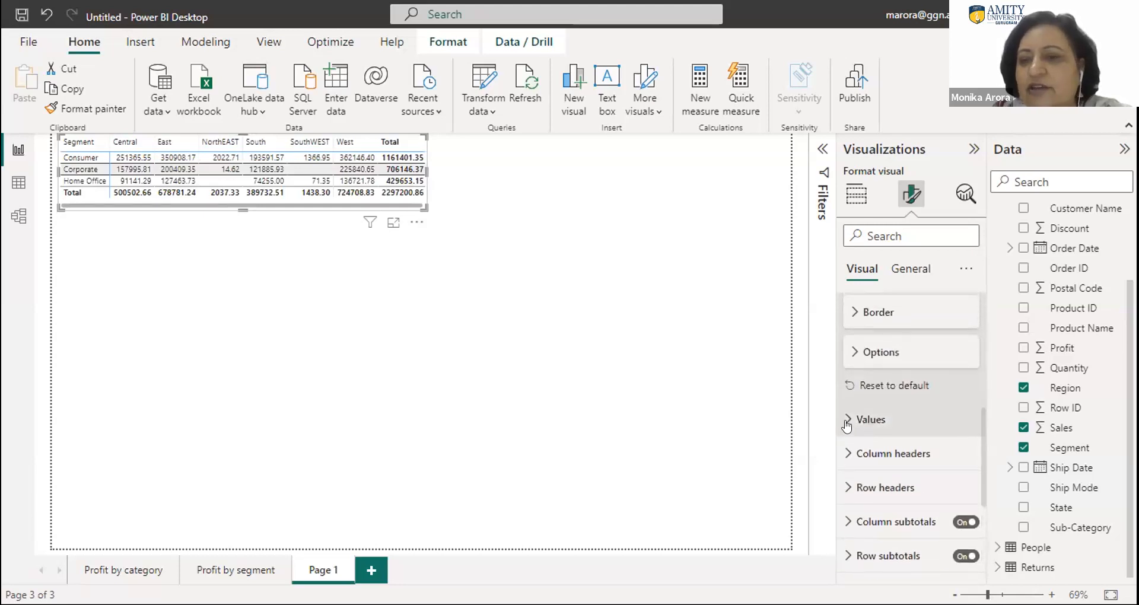
pyautogui.click(859, 311)
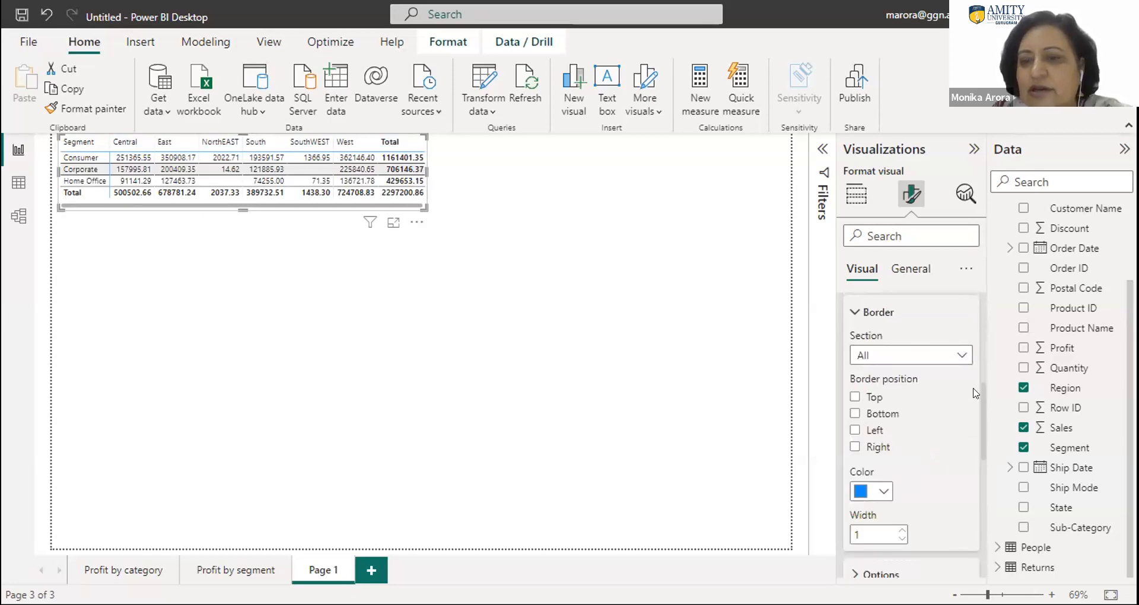
pyautogui.moveTo(982, 394); pyautogui.dragTo(980, 354)
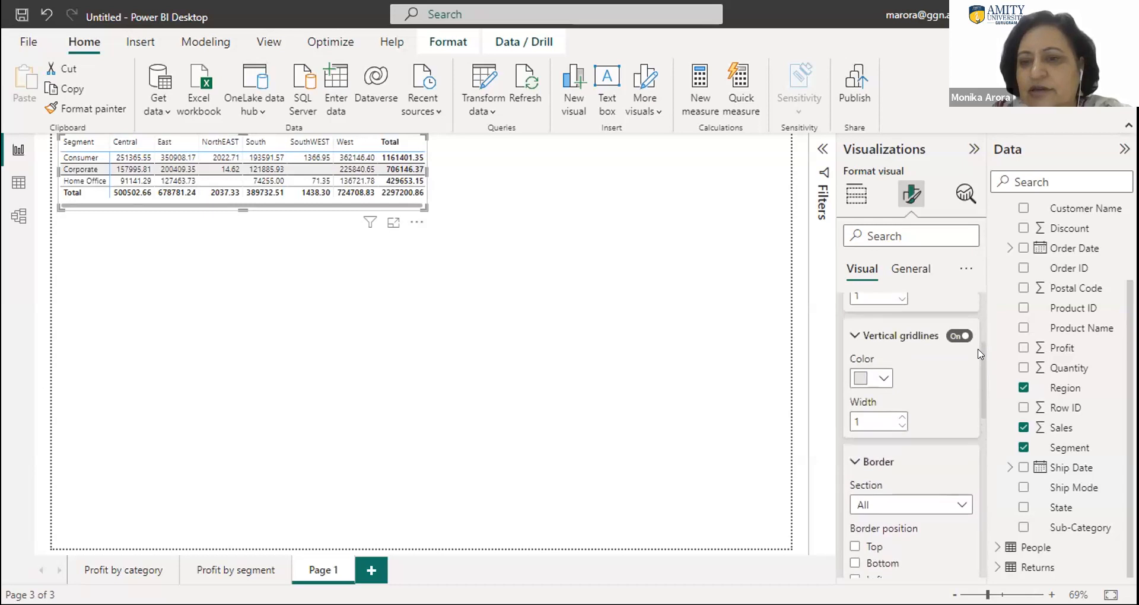
pyautogui.click(873, 378)
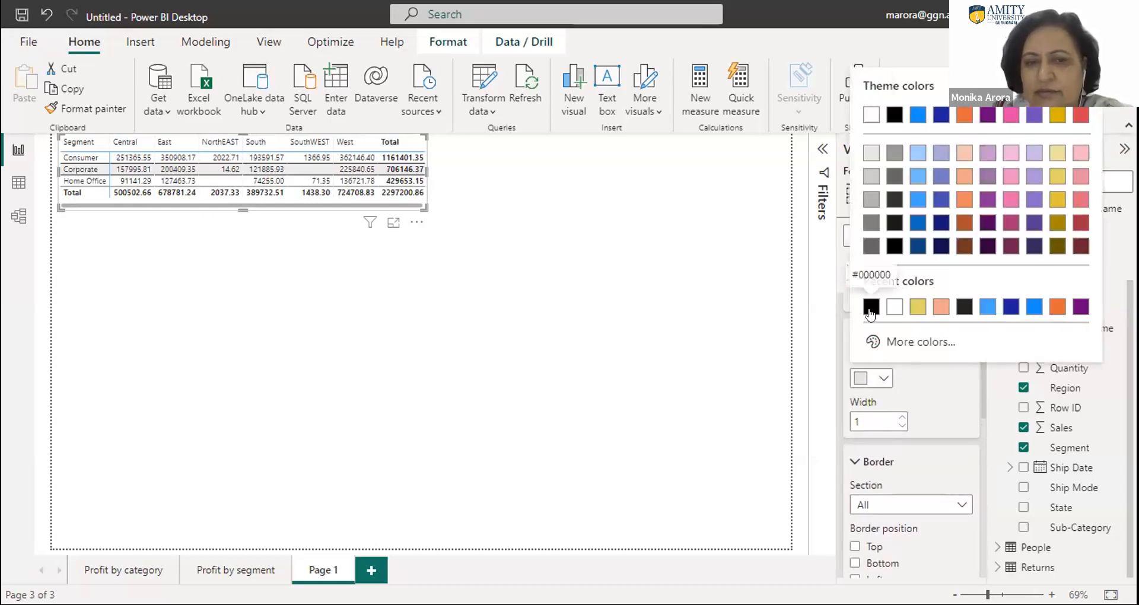
pyautogui.click(871, 307)
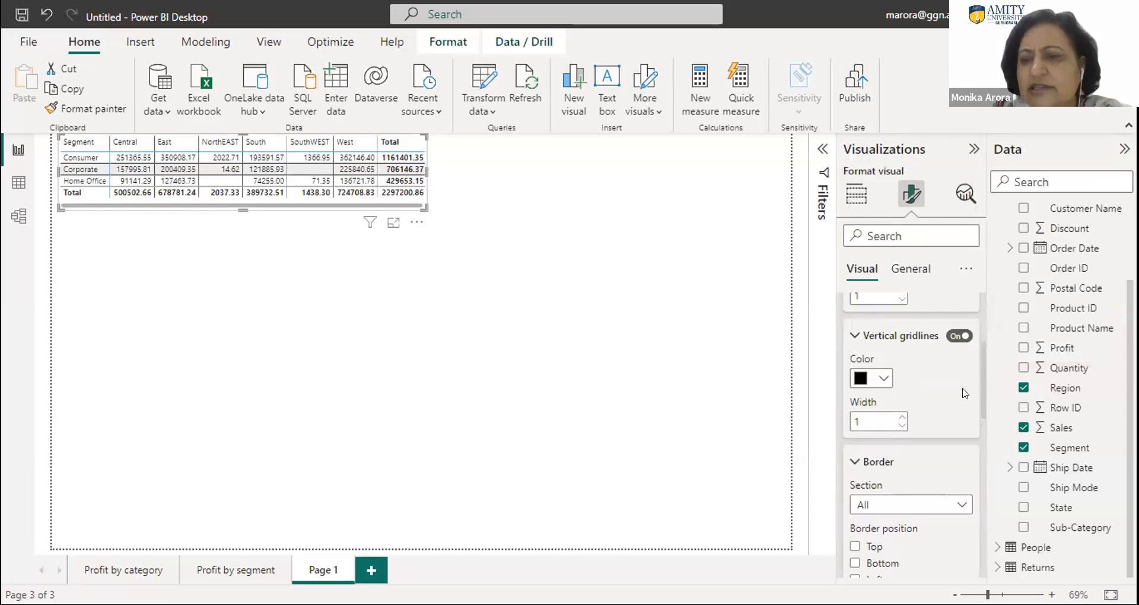
# - Examine the matrix's border position options, values font and color options, and general size properties
pyautogui.scroll(-3, 982, 424)
pyautogui.moveTo(981, 433); pyautogui.dragTo(981, 437)
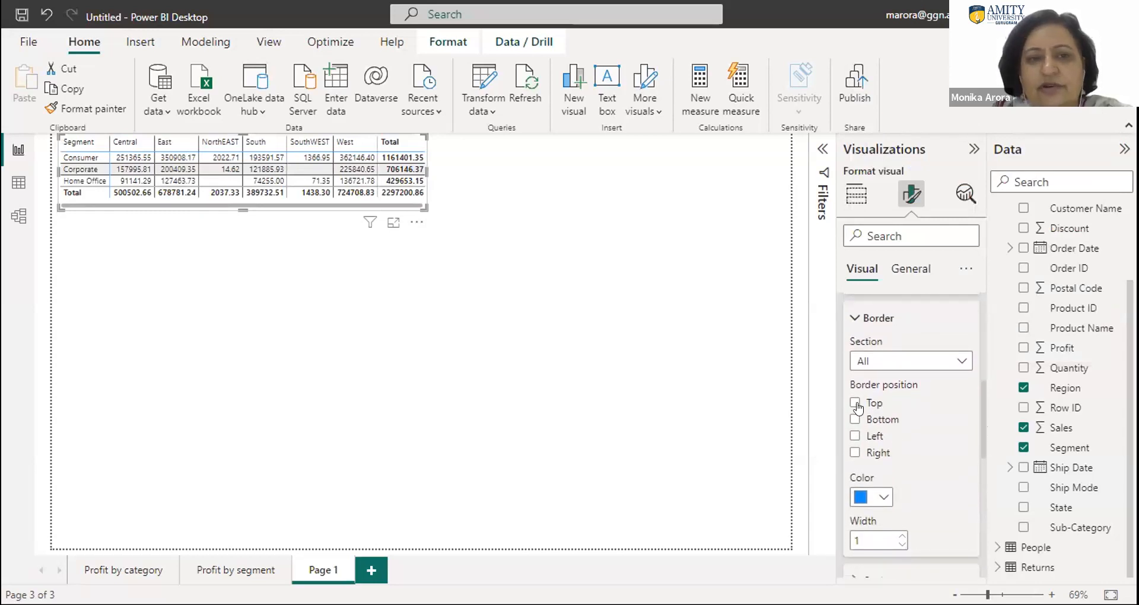
pyautogui.moveTo(980, 445); pyautogui.dragTo(990, 511)
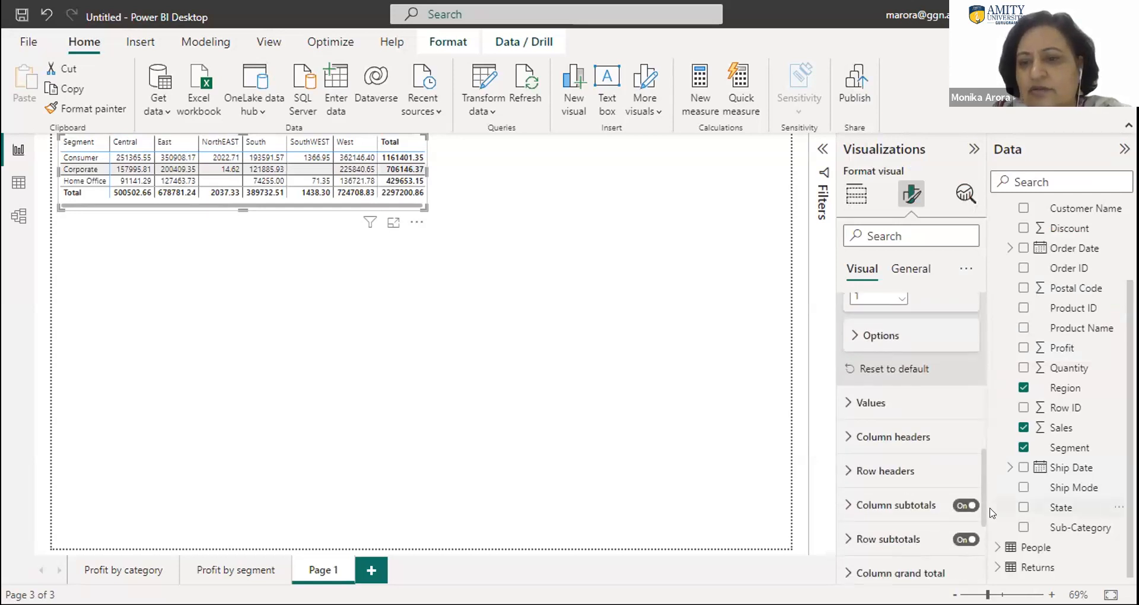
pyautogui.click(848, 403)
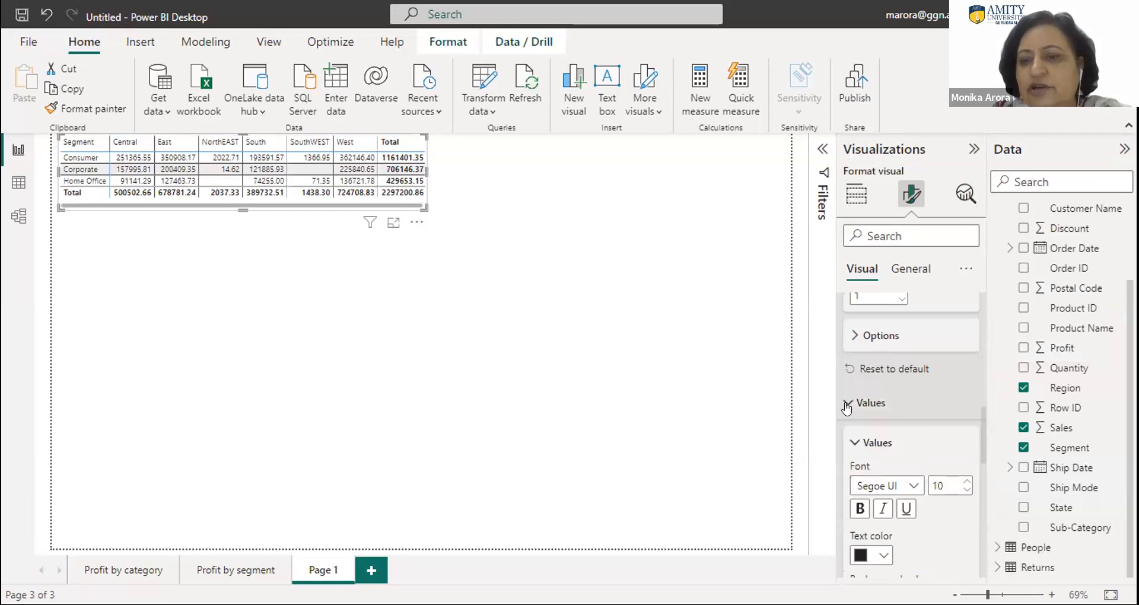
pyautogui.moveTo(981, 451); pyautogui.dragTo(994, 502)
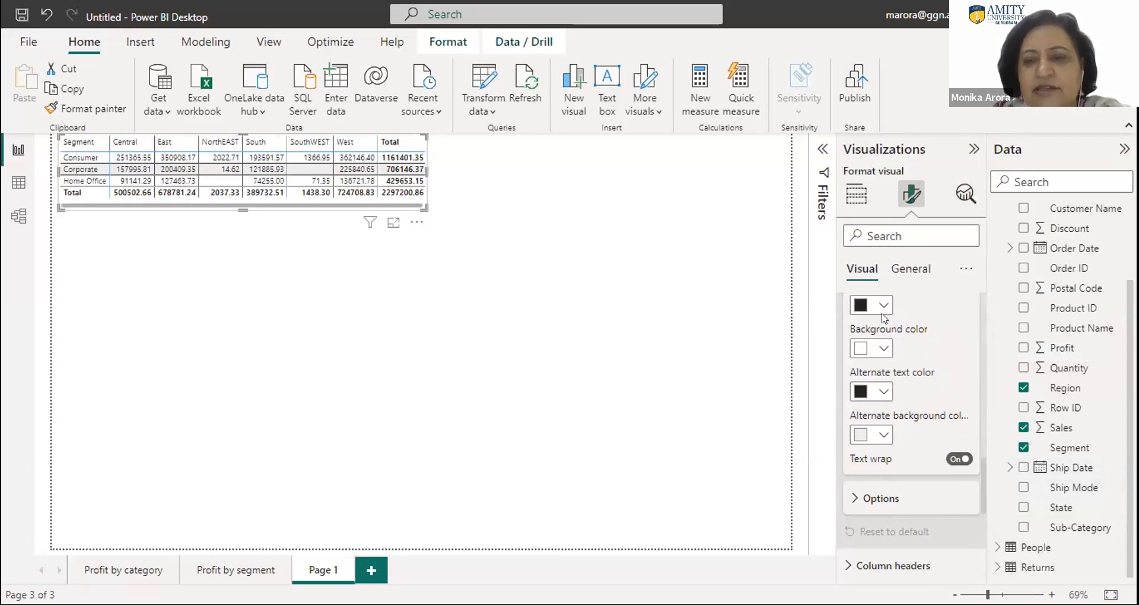
pyautogui.click(911, 271)
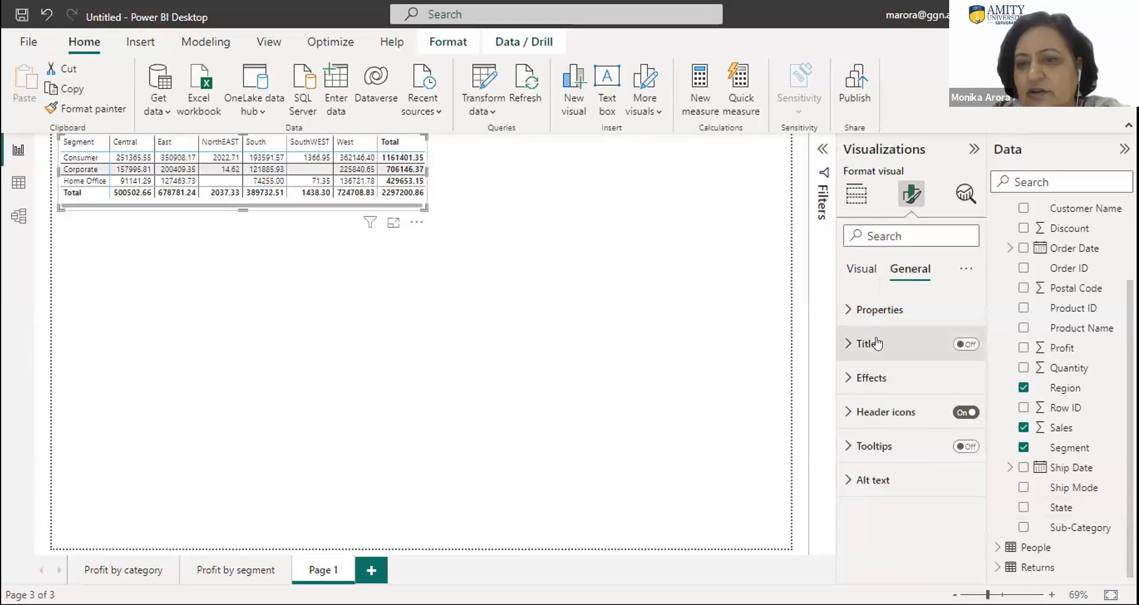
pyautogui.click(879, 311)
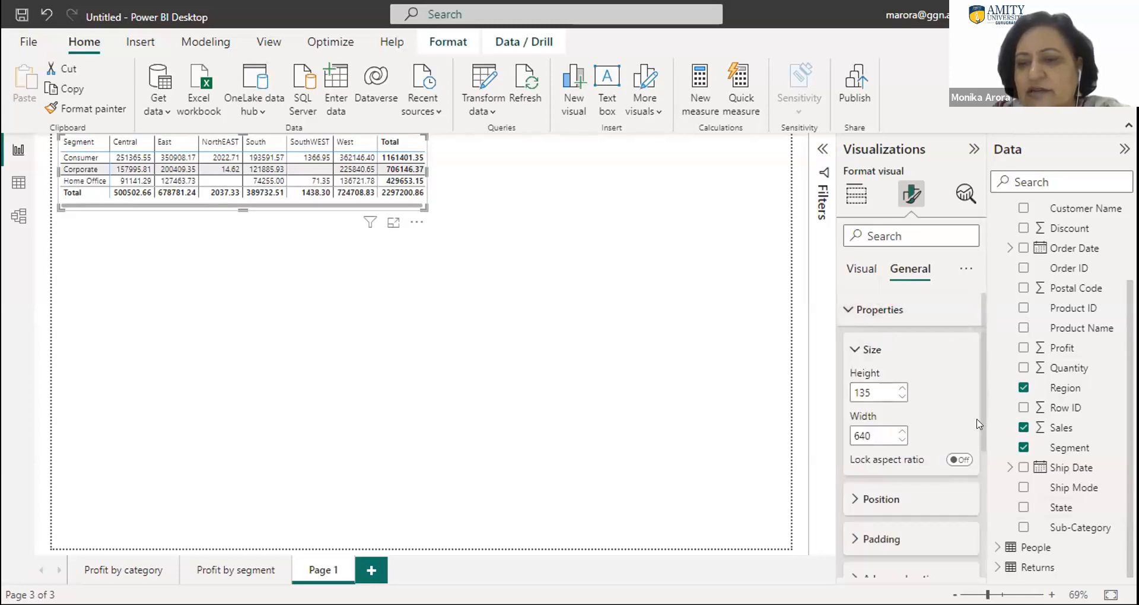
pyautogui.moveTo(979, 431); pyautogui.dragTo(979, 476)
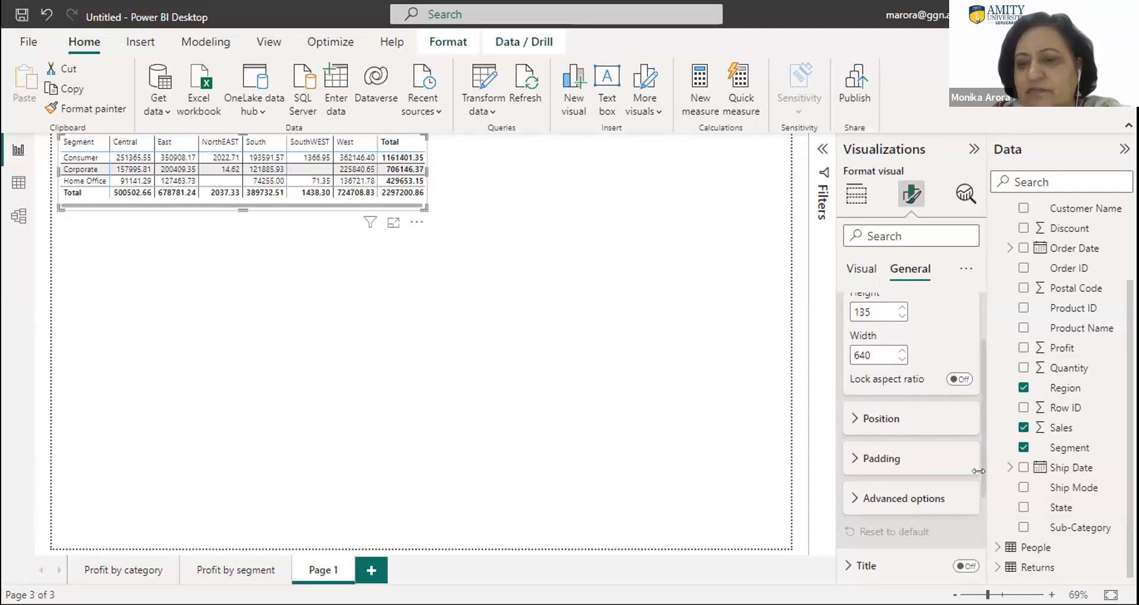
pyautogui.scroll(-1, 968, 490)
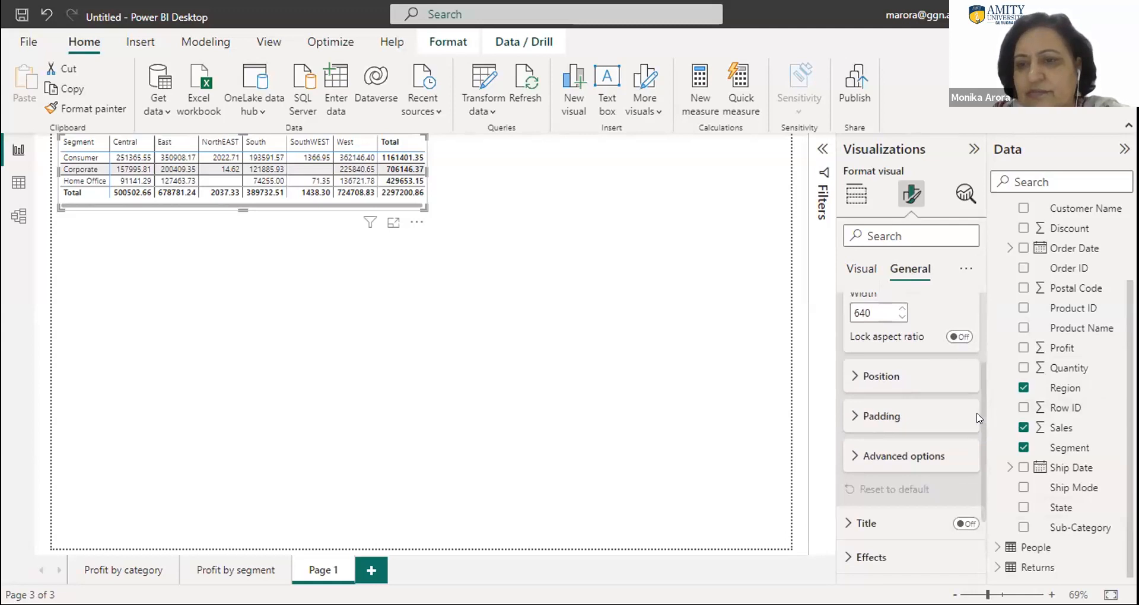
pyautogui.scroll(3, 978, 299)
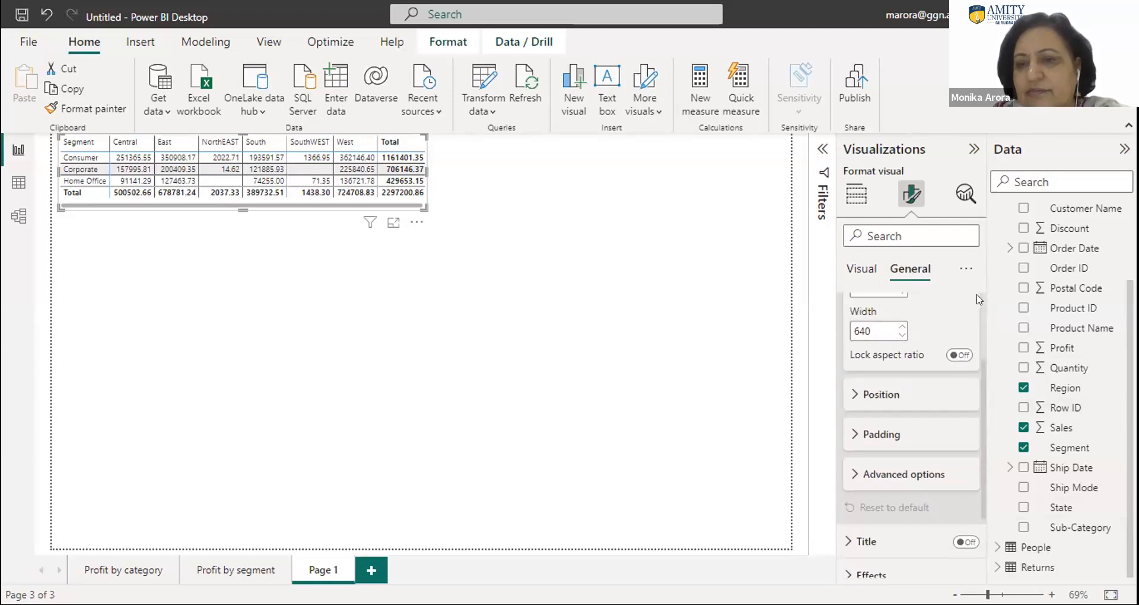
pyautogui.click(886, 311)
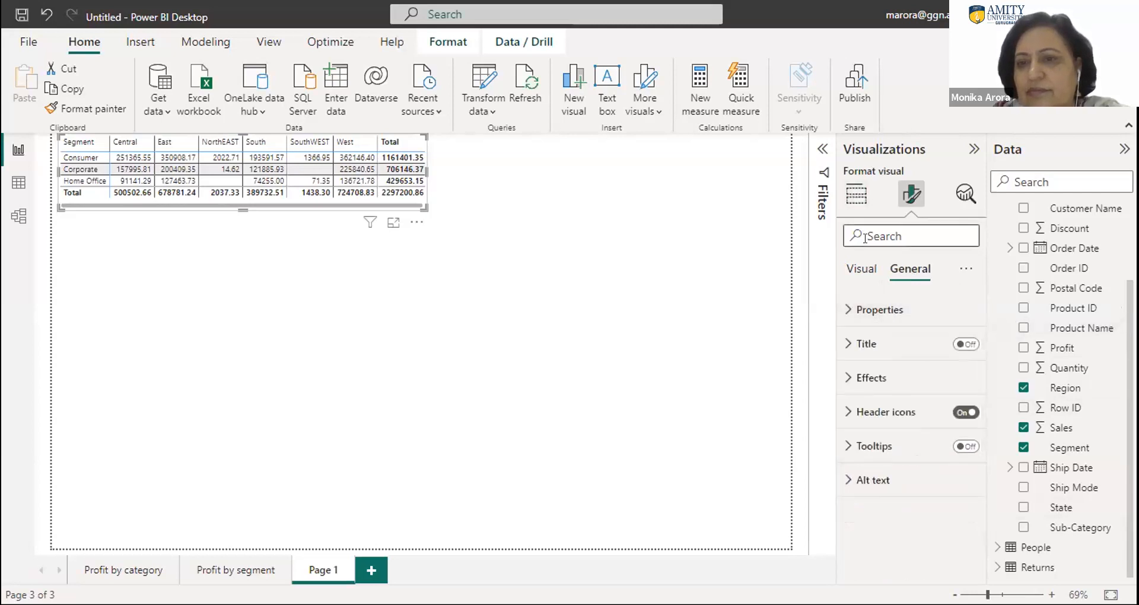
# - Turn on the option to switch values to rows for the matrix
pyautogui.click(861, 270)
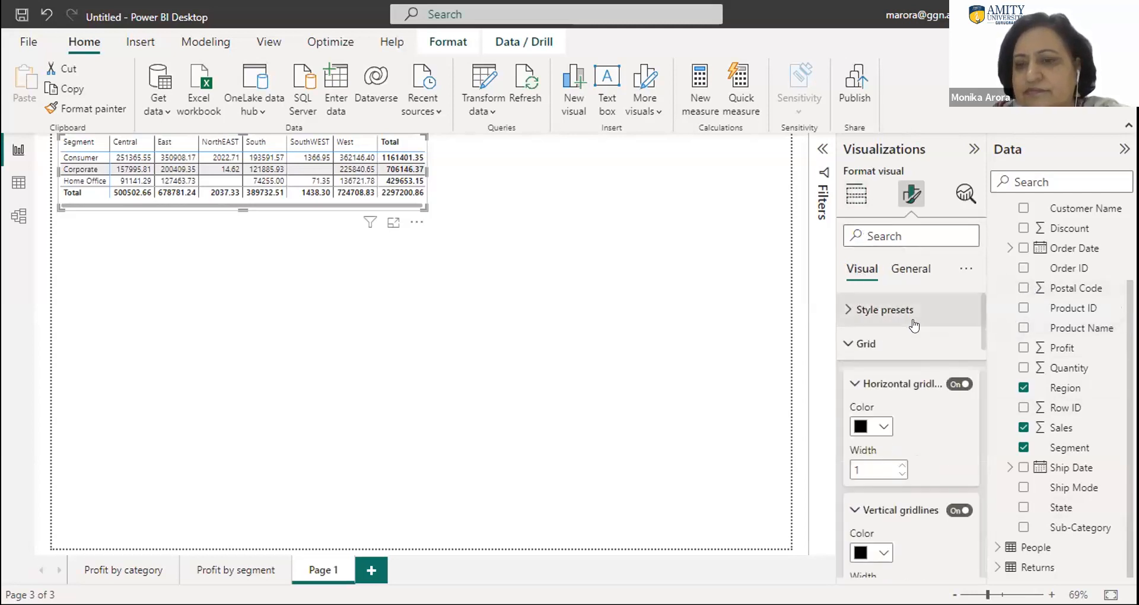
pyautogui.scroll(-10, 982, 316)
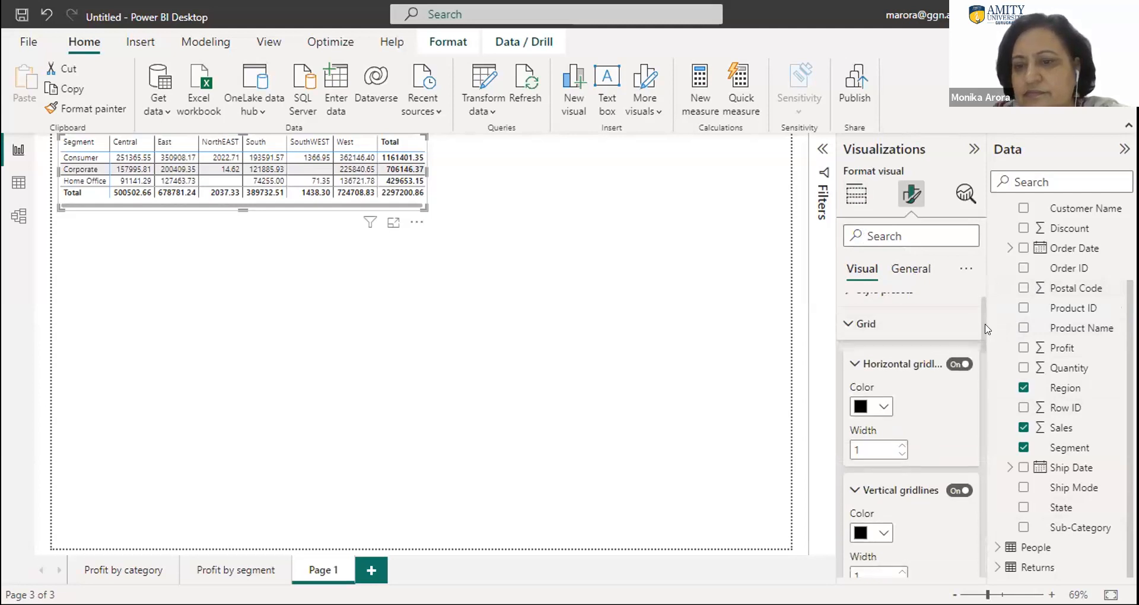
pyautogui.moveTo(1001, 420); pyautogui.dragTo(1007, 490)
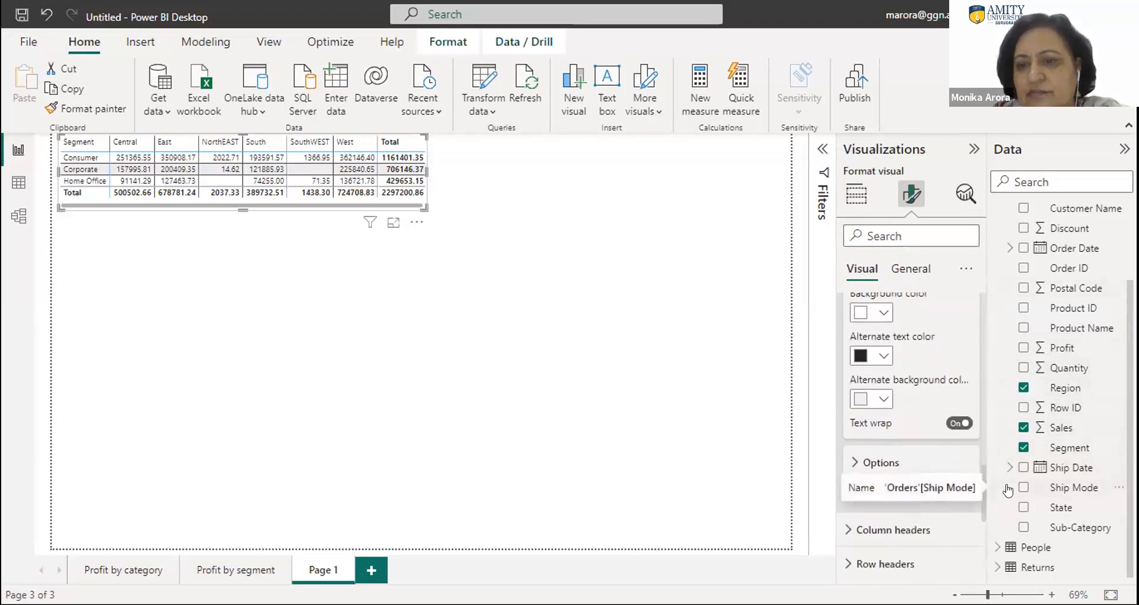
pyautogui.scroll(-2, 949, 451)
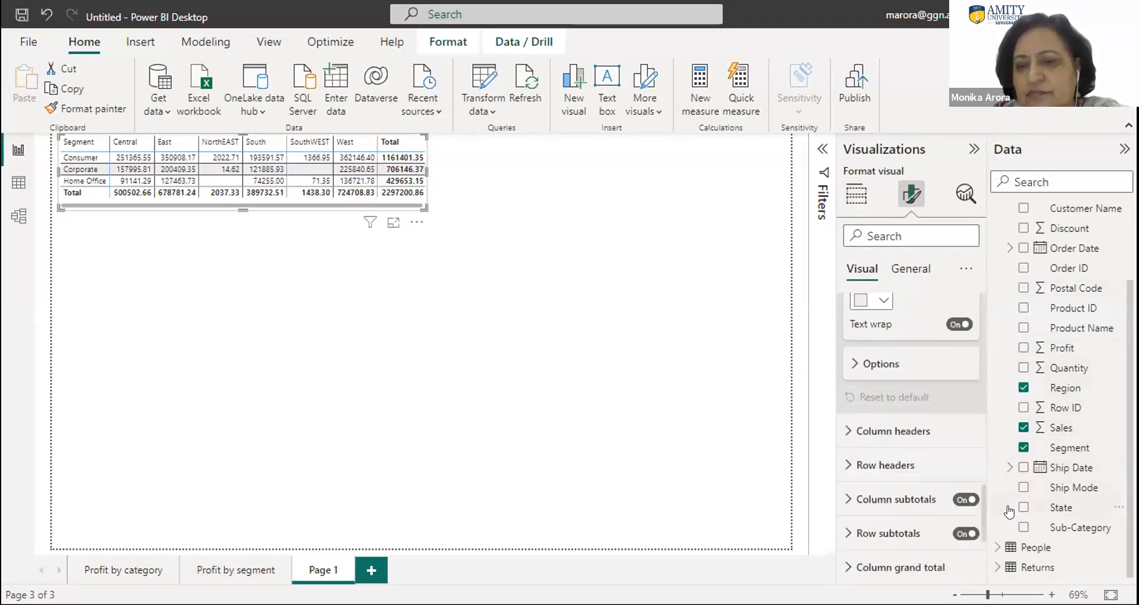
pyautogui.click(881, 364)
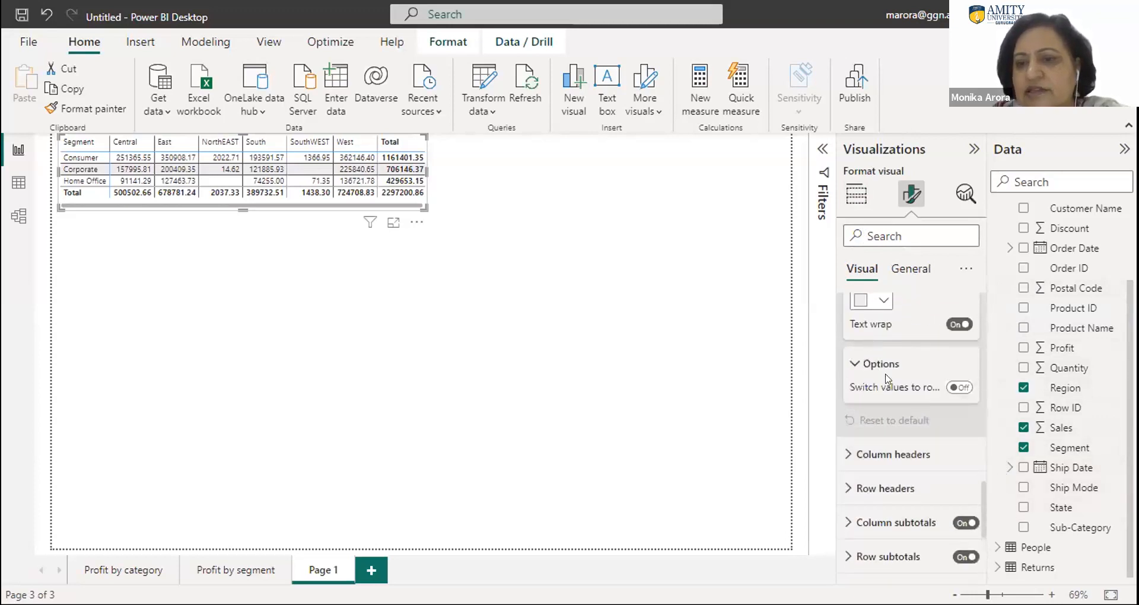
pyautogui.click(964, 389)
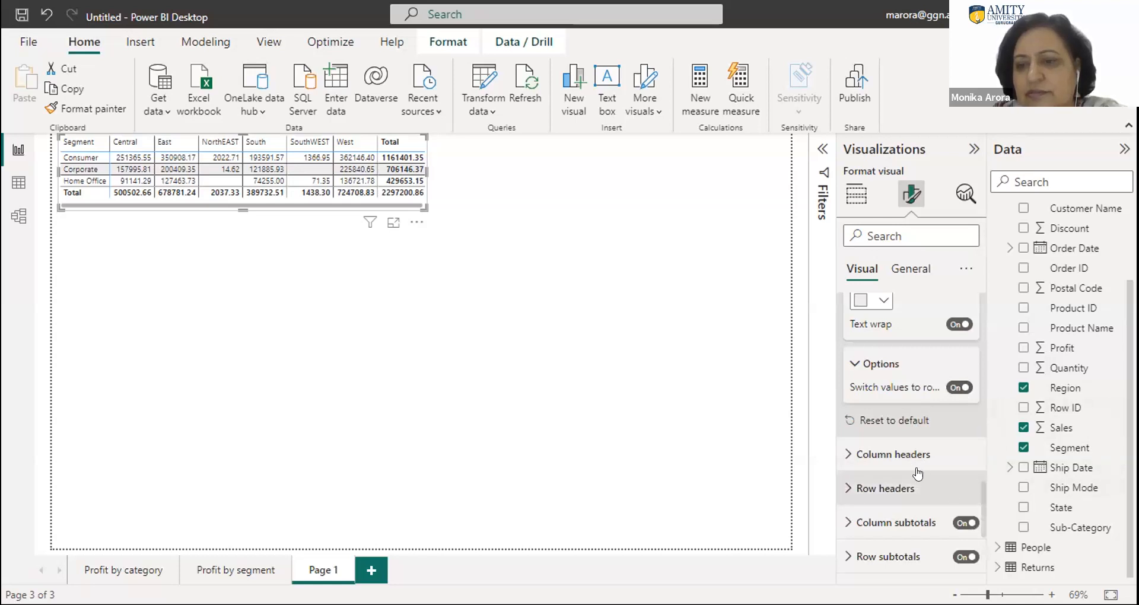
# - Turn the matrix's column subtotals off and back on to compare the effect
pyautogui.click(901, 524)
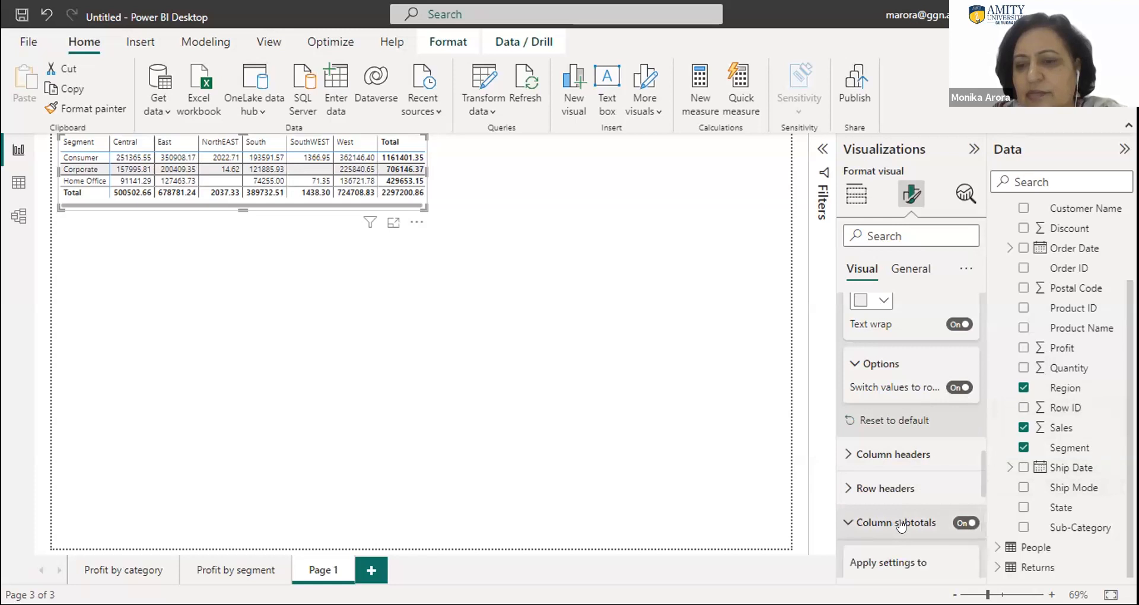
pyautogui.click(965, 522)
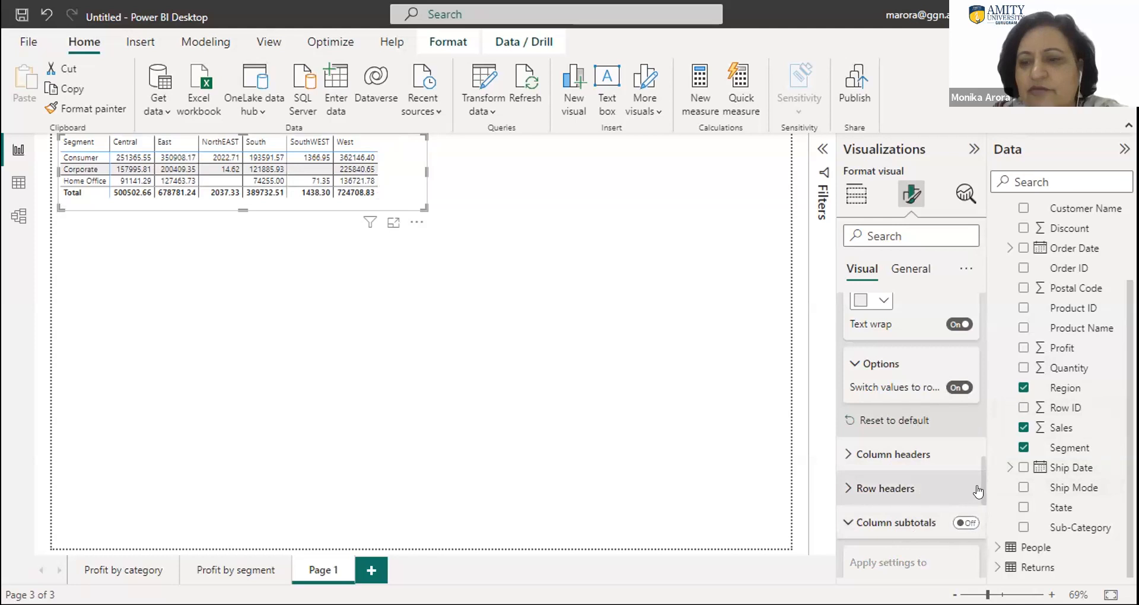
pyautogui.scroll(-5, 980, 487)
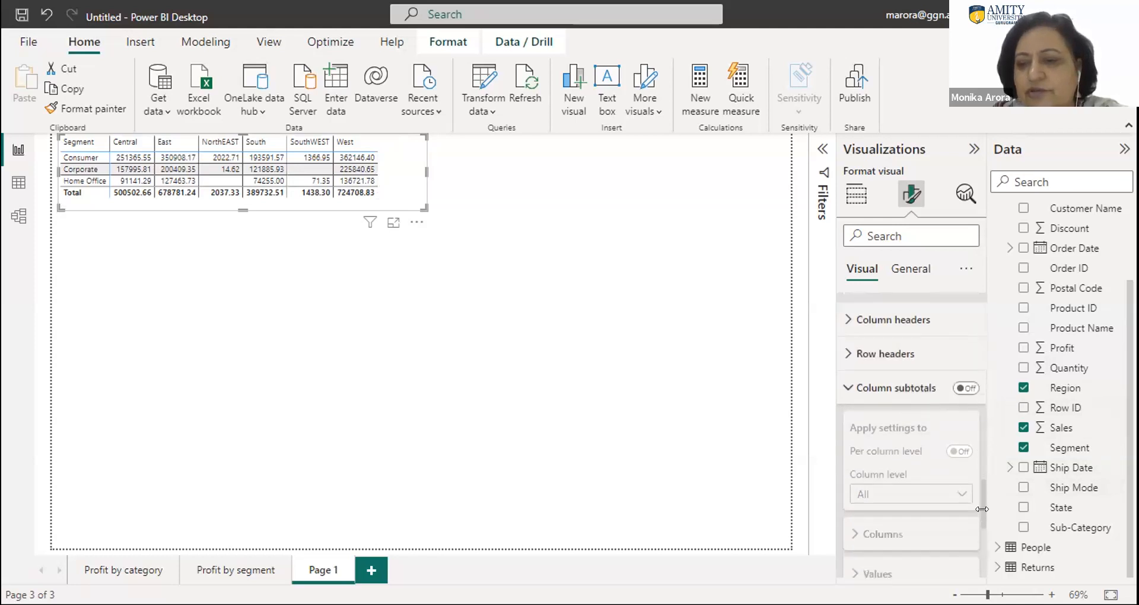
pyautogui.click(966, 370)
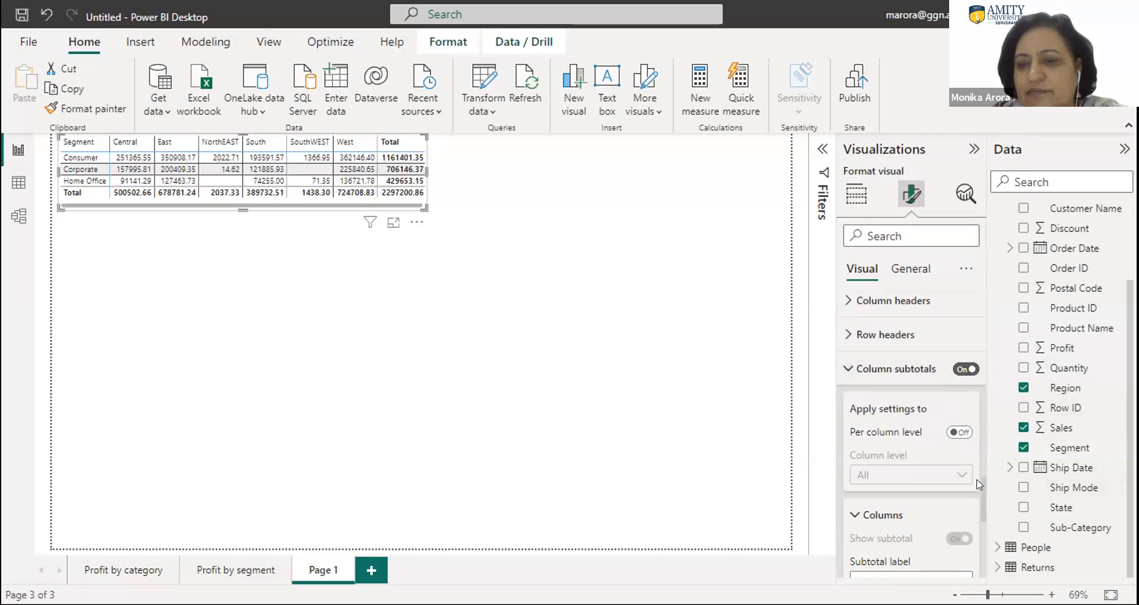
# - Examine the matrix's remaining subtotal, grand total and cell element formatting options, and return to its field setup
pyautogui.moveTo(980, 501); pyautogui.dragTo(981, 555)
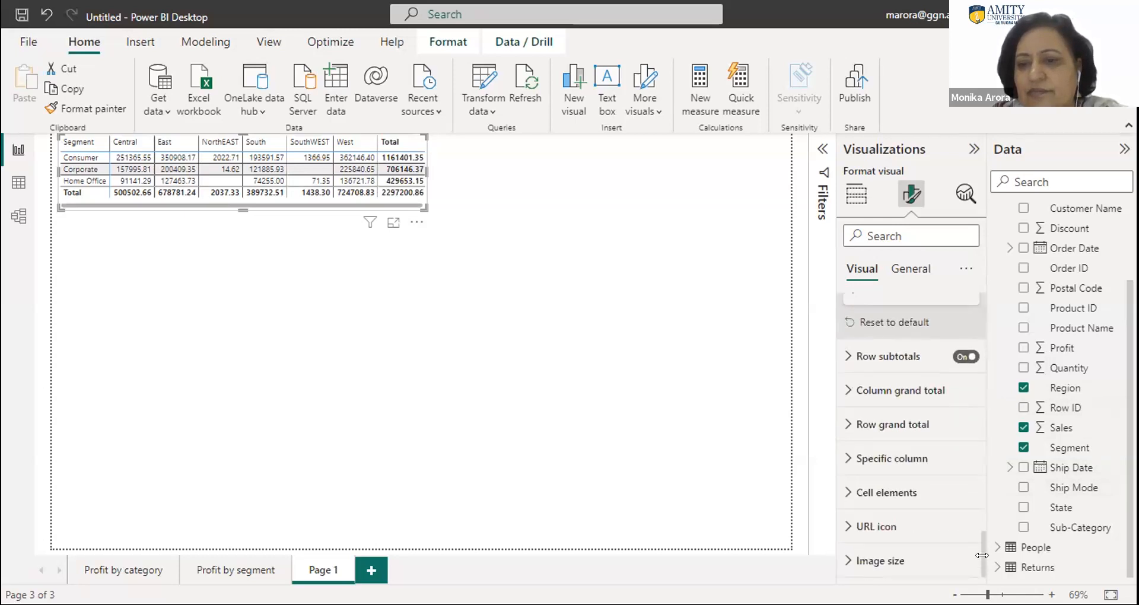
pyautogui.click(845, 495)
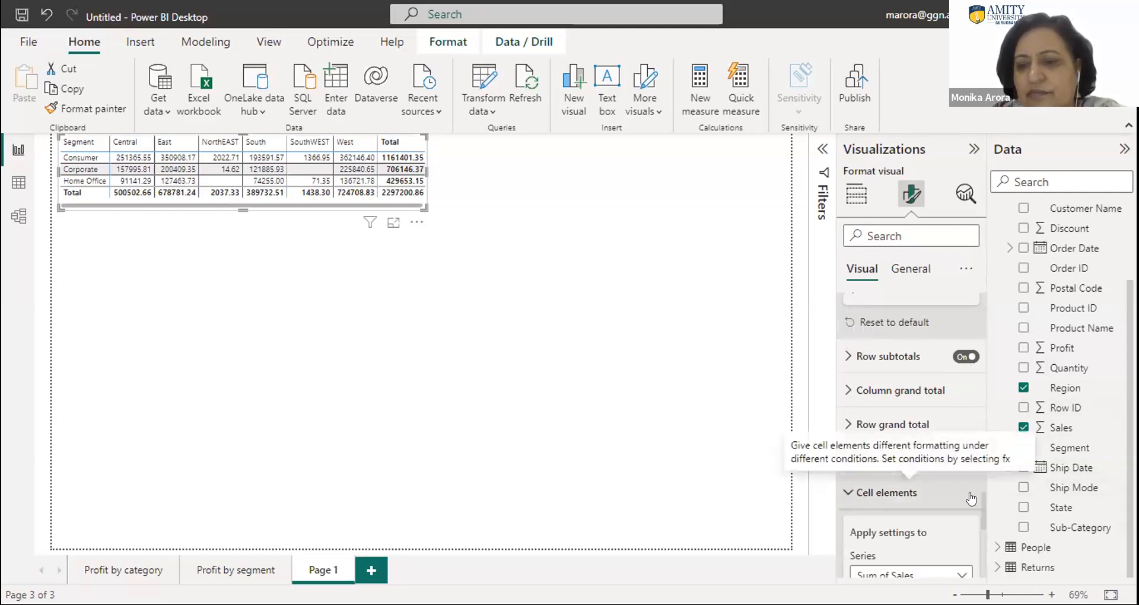
pyautogui.moveTo(980, 503); pyautogui.dragTo(975, 442)
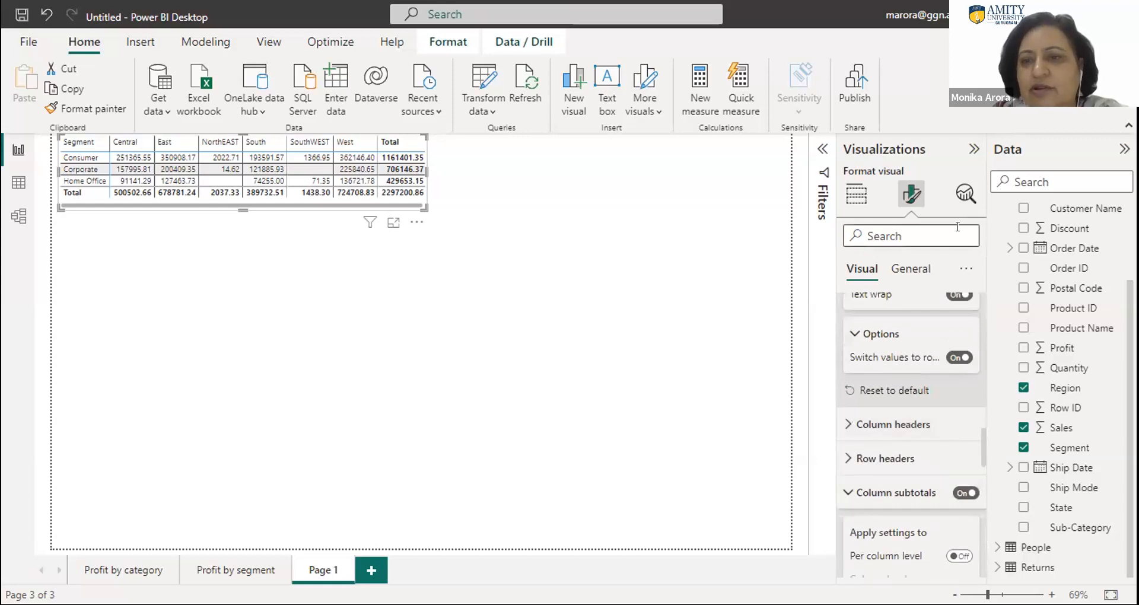
pyautogui.click(973, 150)
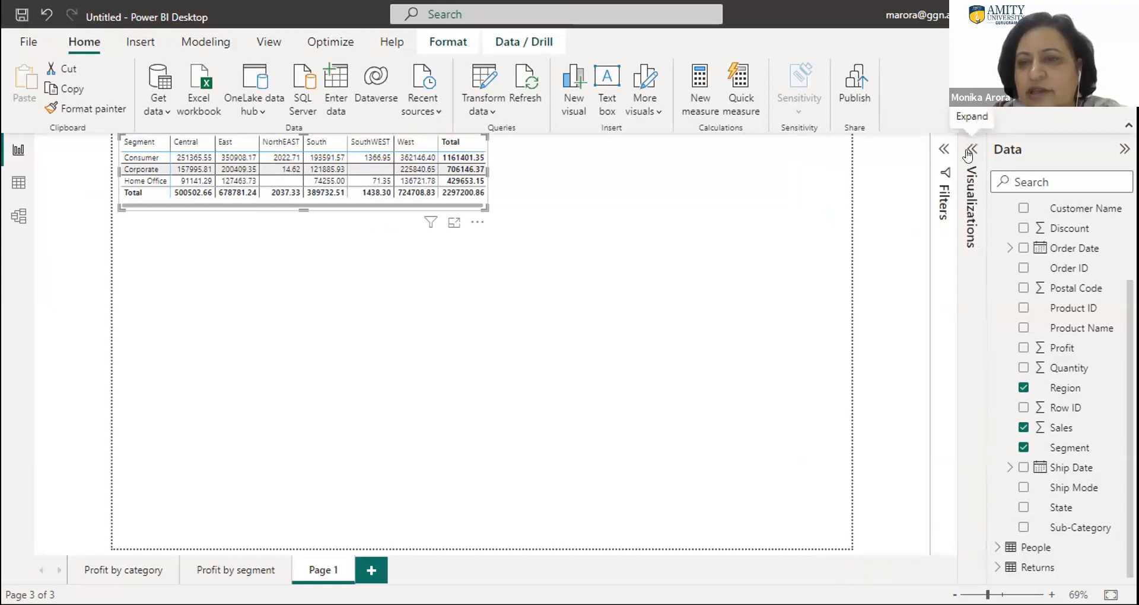
pyautogui.click(970, 153)
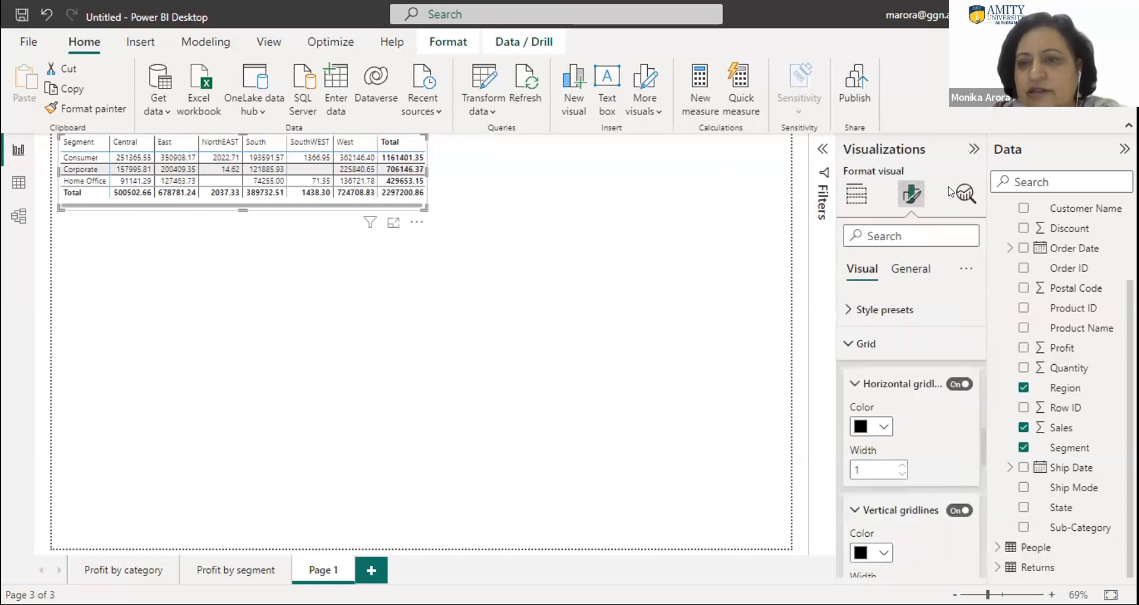
pyautogui.click(855, 194)
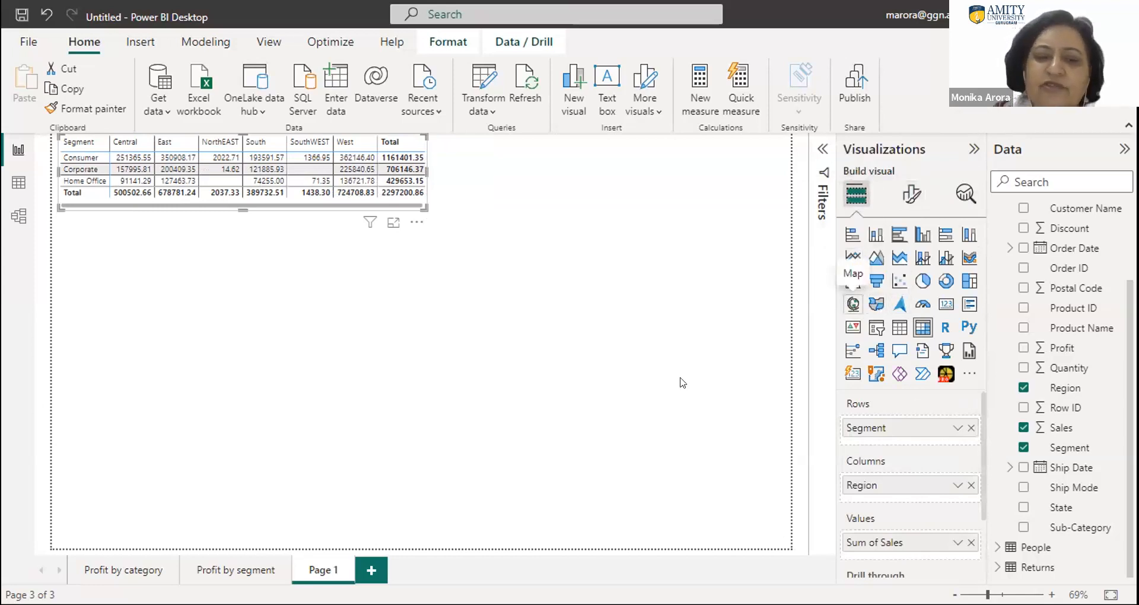
# - Rename the report page containing the matrix as matrix
pyautogui.doubleClick(320, 568)
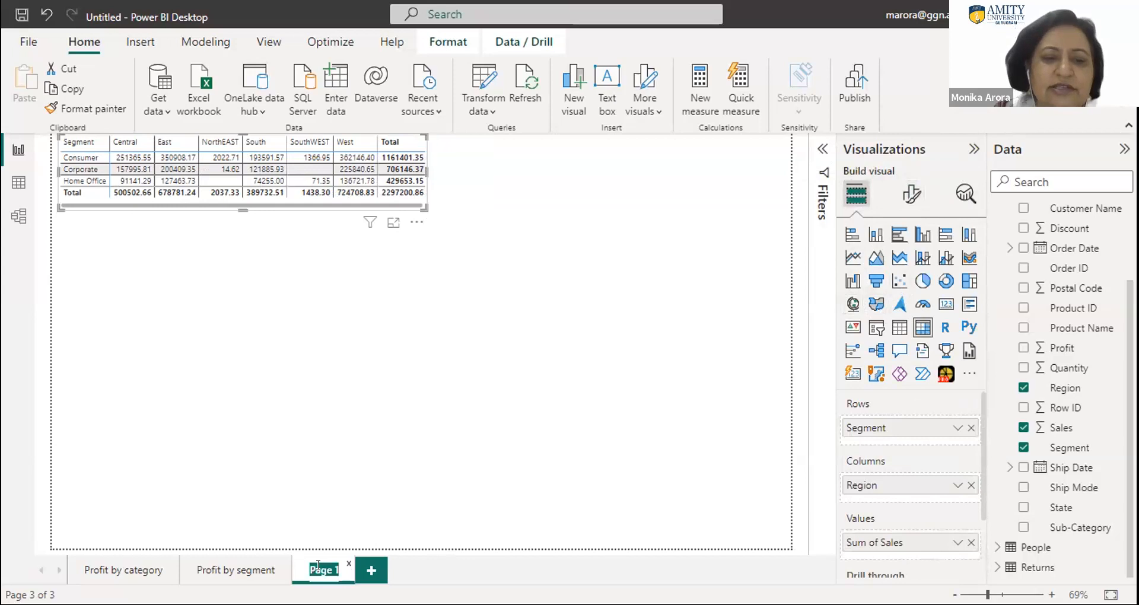
pyautogui.write('me')
pyautogui.write('atr')
pyautogui.write('ix')
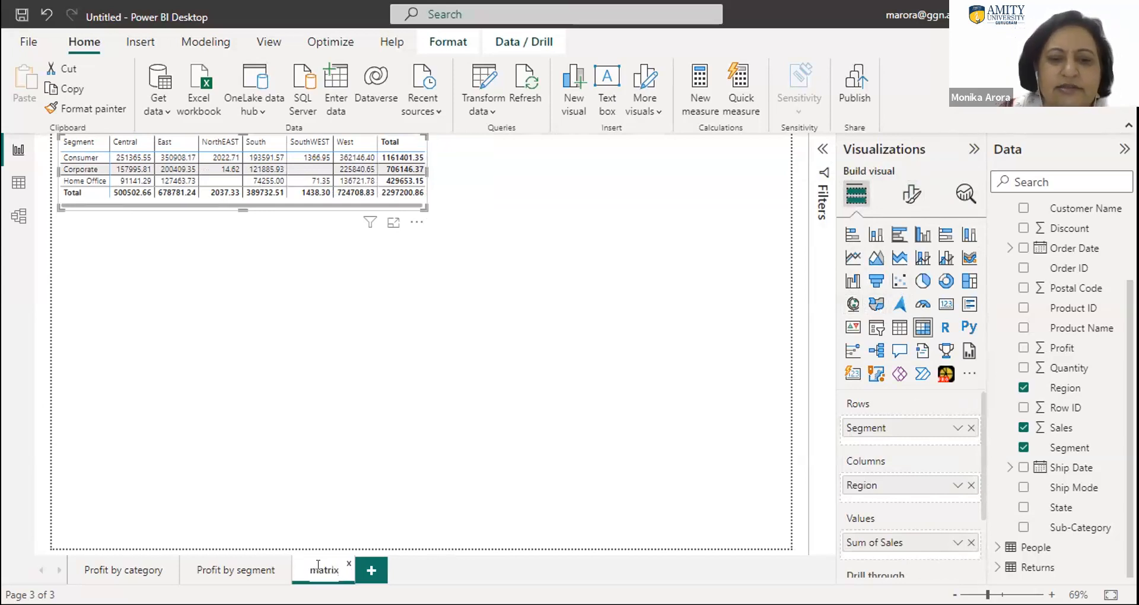
# - Add a new report page and place an empty Map visual on it
pyautogui.click(369, 572)
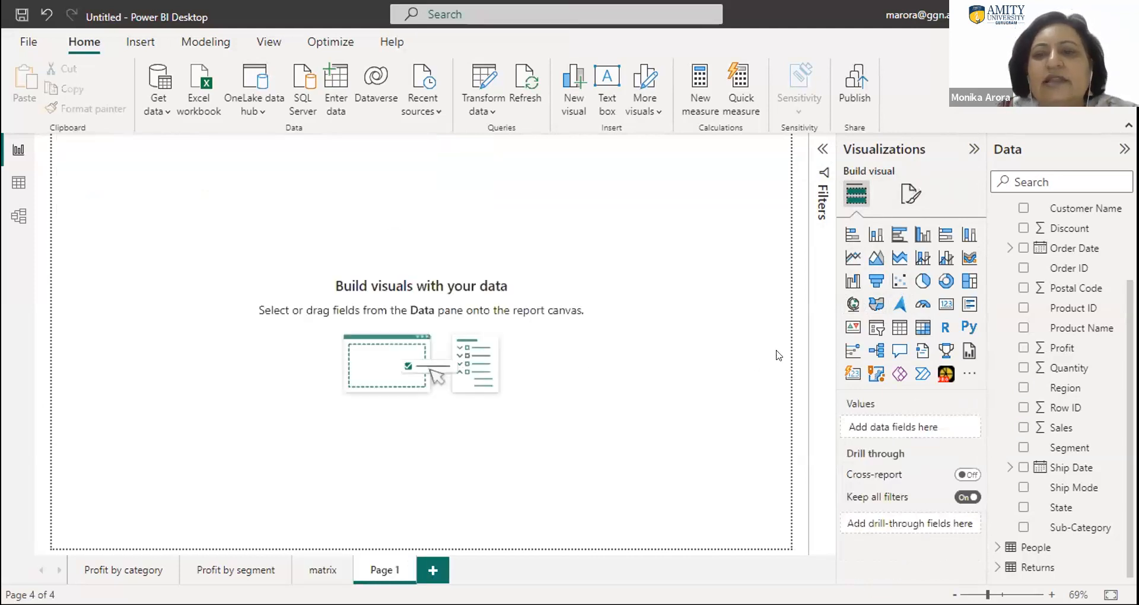
pyautogui.click(874, 305)
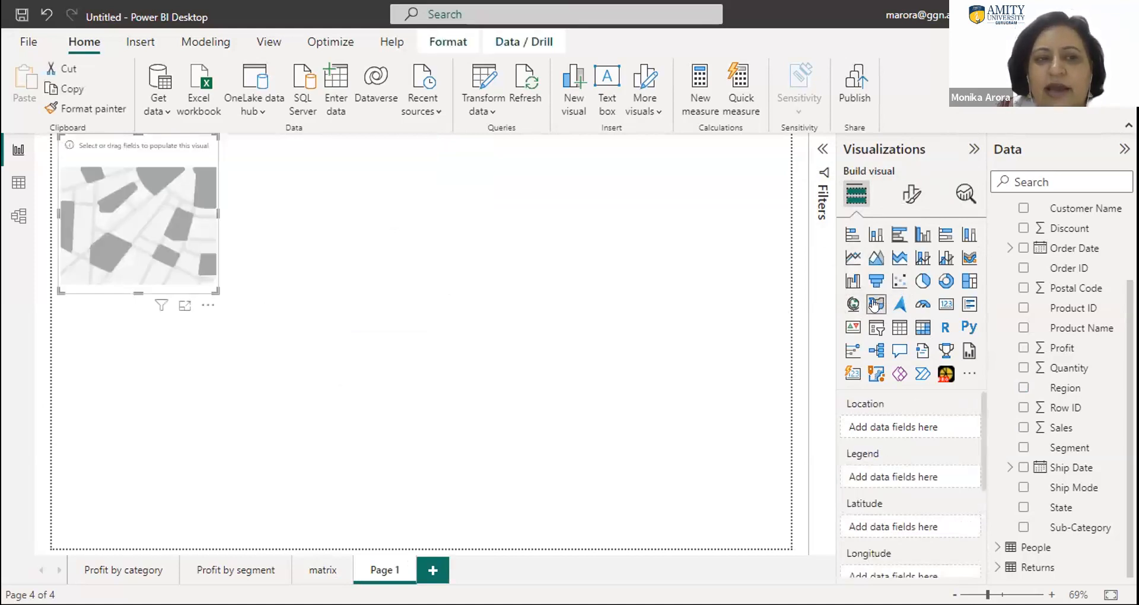
pyautogui.click(853, 304)
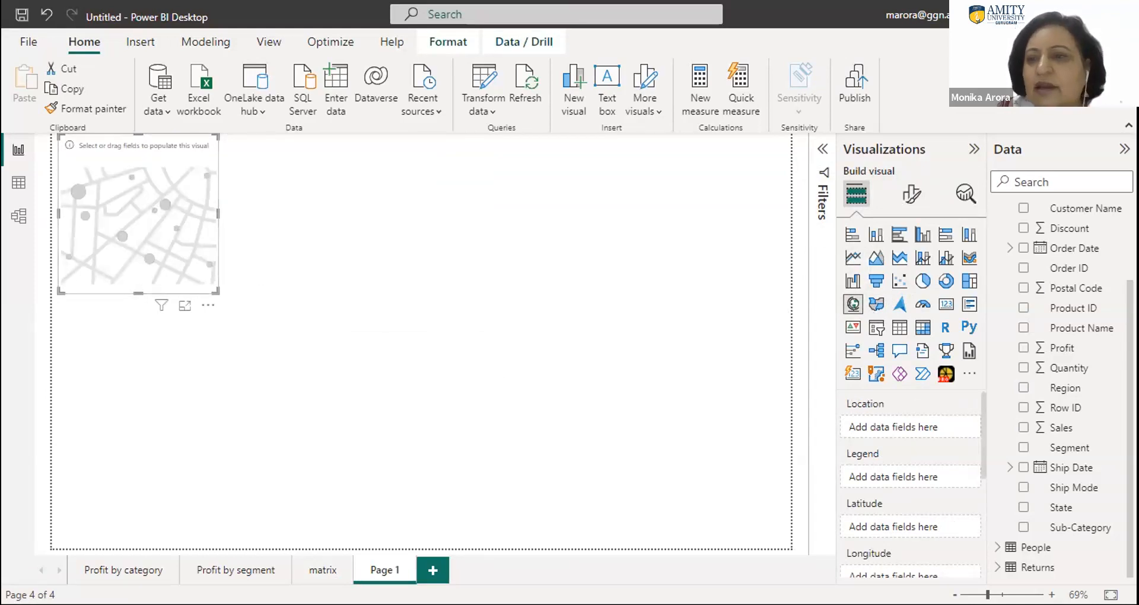
# - Assign the State field from Orders to the map's location and the Sales field to its legend
pyautogui.scroll(3, 1062, 272)
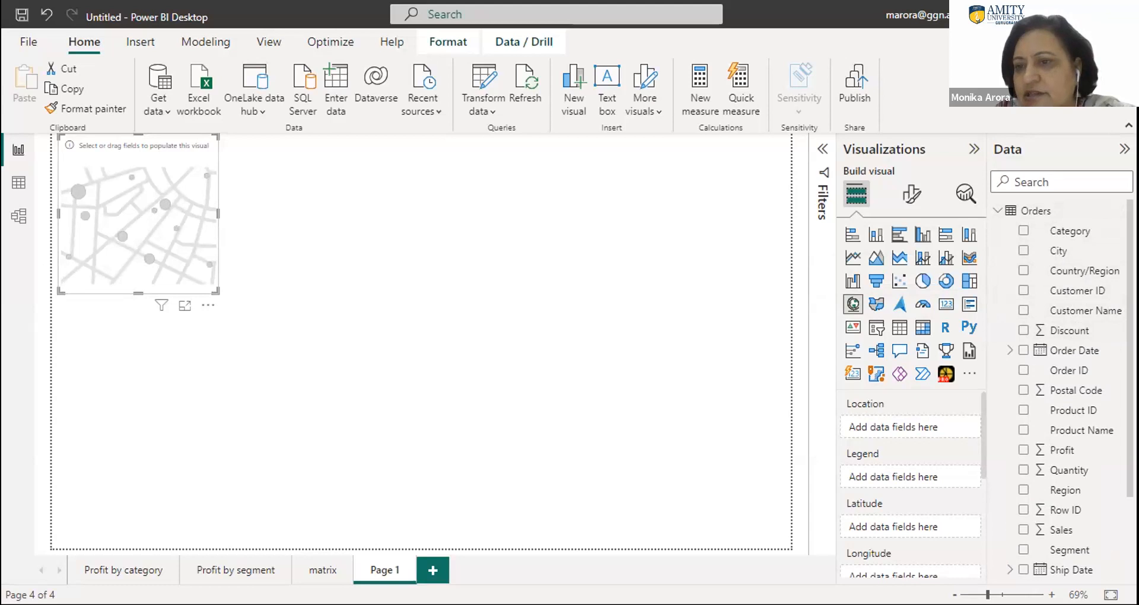
pyautogui.scroll(-4, 1063, 388)
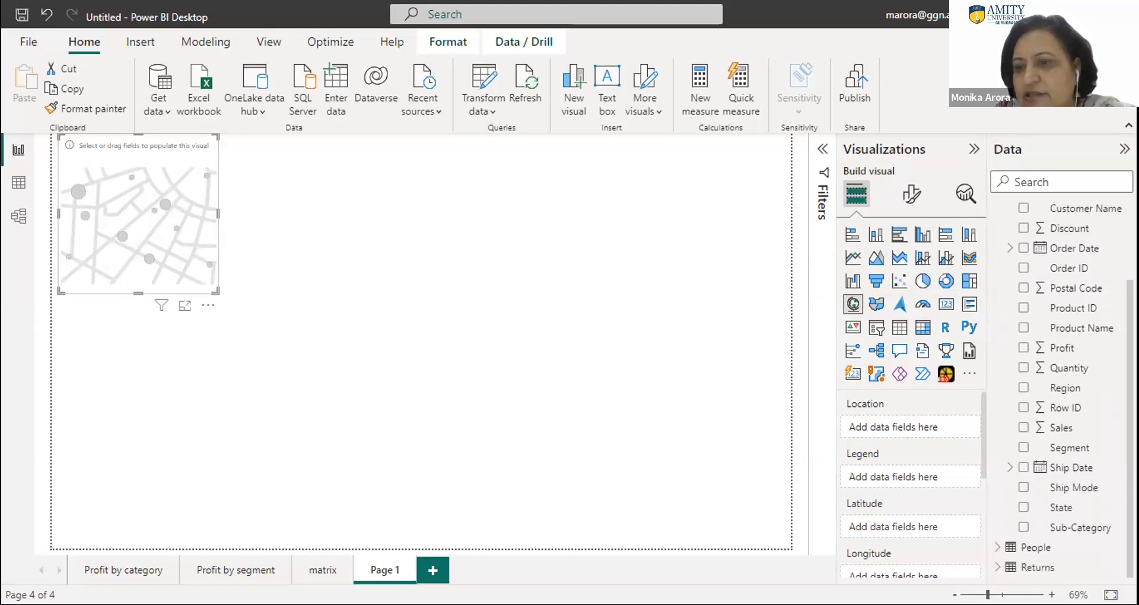
pyautogui.scroll(1, 1063, 389)
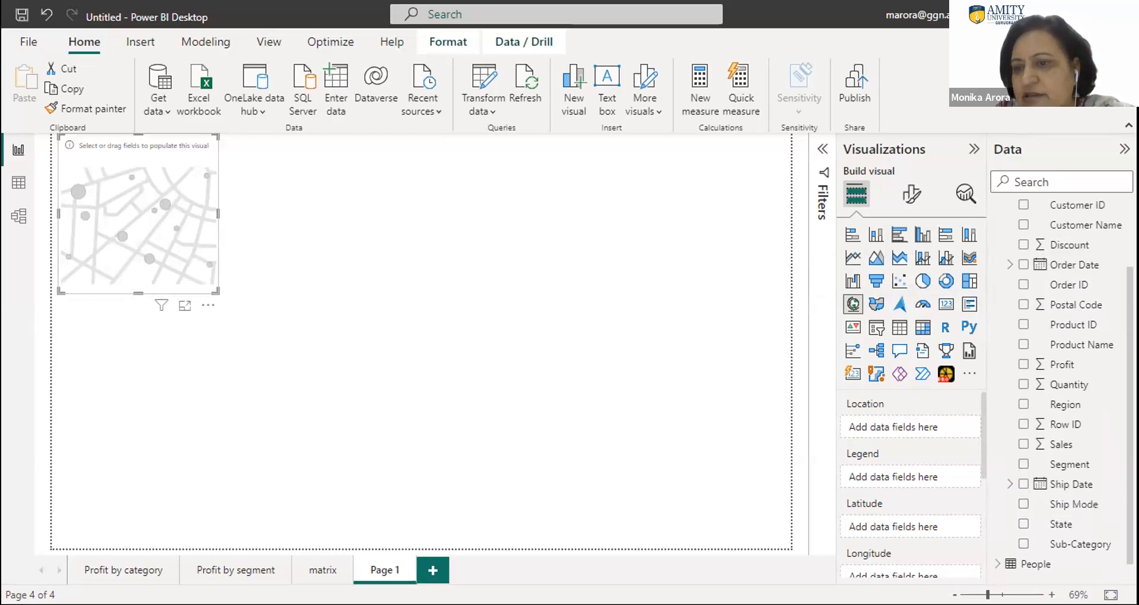
pyautogui.scroll(1, 1062, 388)
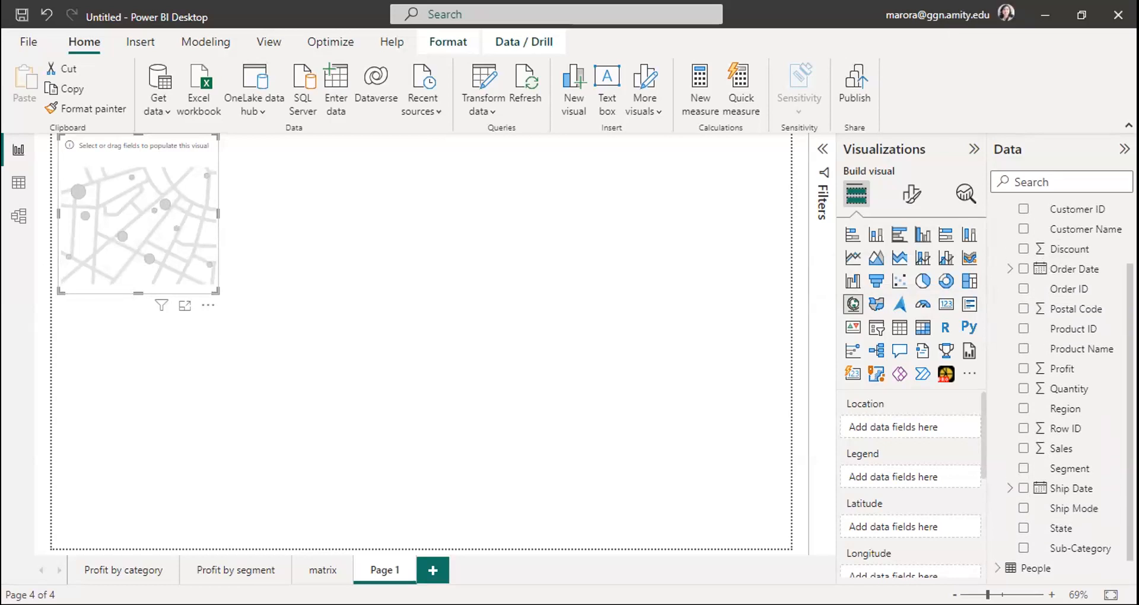
pyautogui.scroll(2, 1062, 388)
pyautogui.scroll(-3, 1063, 388)
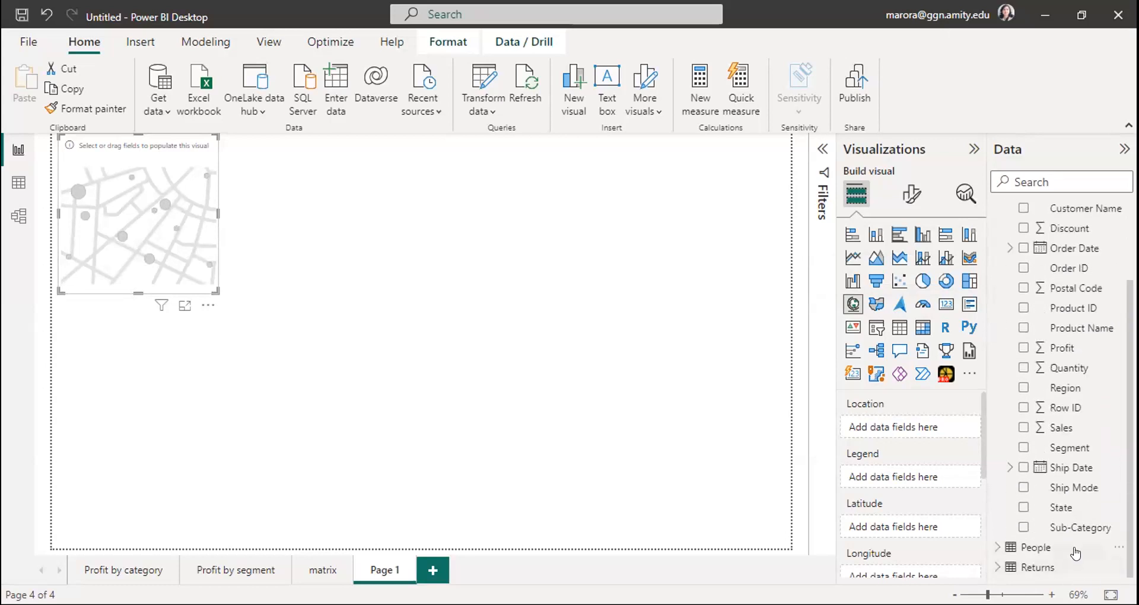
pyautogui.moveTo(1032, 509); pyautogui.dragTo(906, 431)
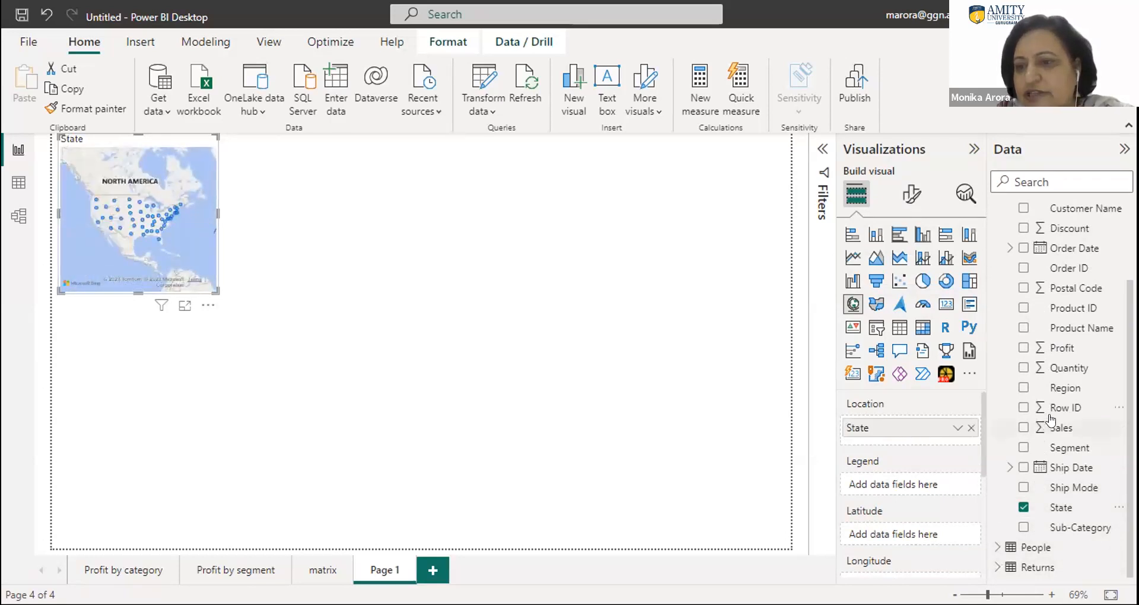
pyautogui.moveTo(1057, 431); pyautogui.dragTo(921, 504)
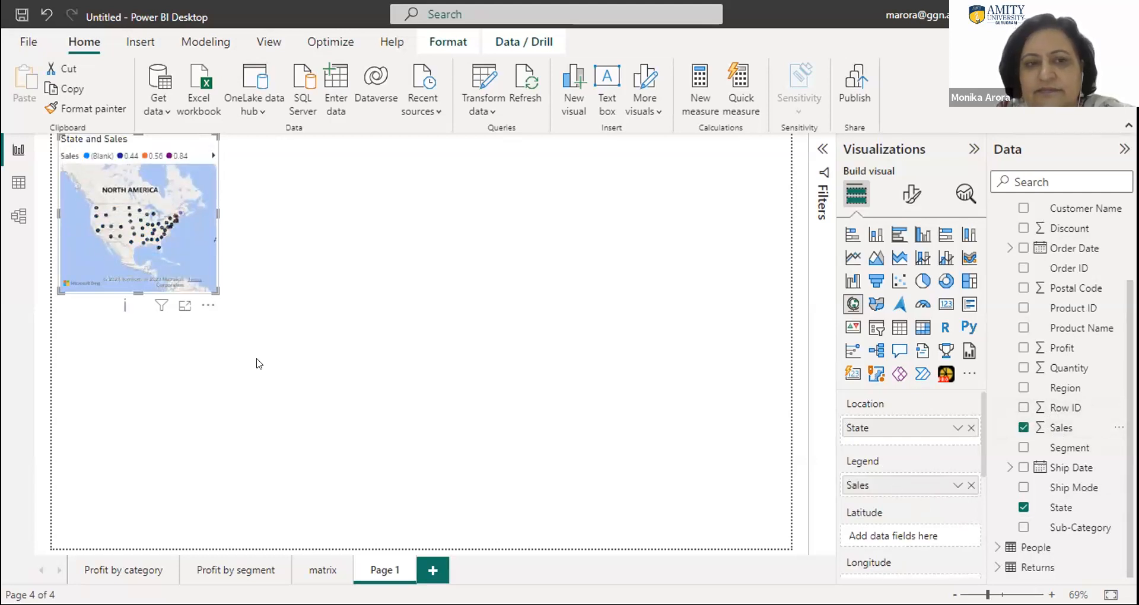
# - Convert the State and Sales map to a filled map and enlarge it to cover most of the page
pyautogui.moveTo(404, 327); pyautogui.dragTo(606, 382)
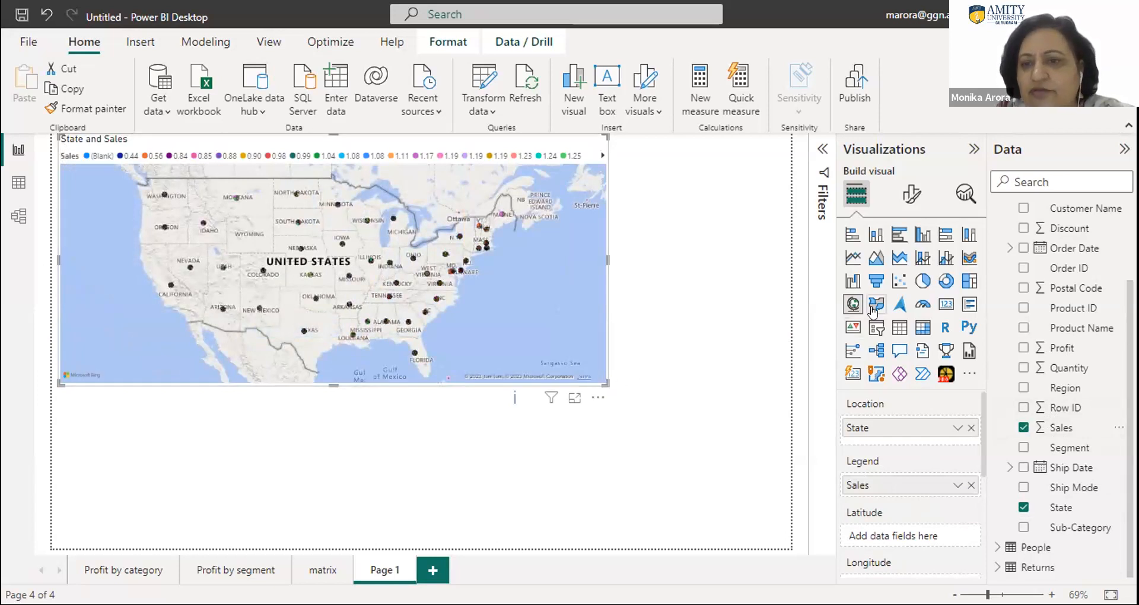
pyautogui.click(876, 304)
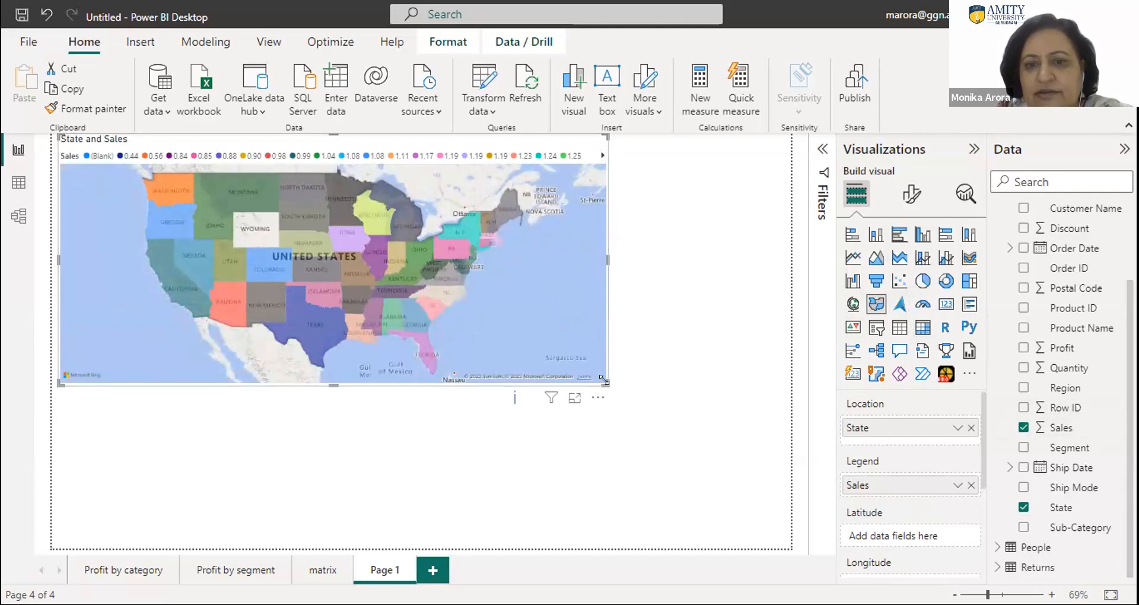
pyautogui.moveTo(604, 379); pyautogui.dragTo(707, 451)
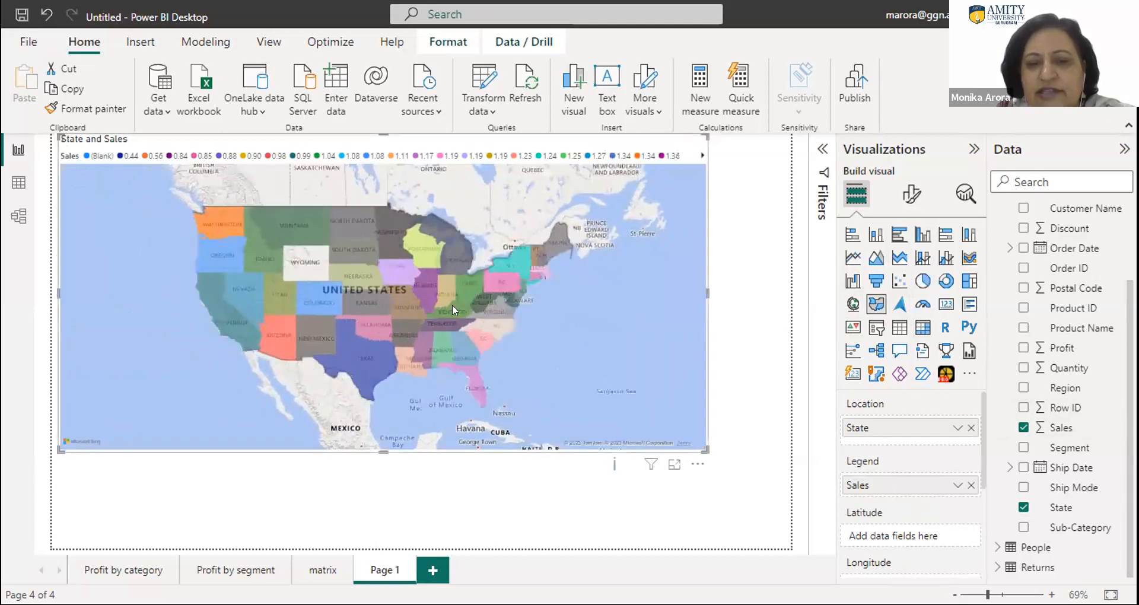
# - Examine the filled map's remaining field options and its map style and control settings
pyautogui.moveTo(447, 252)
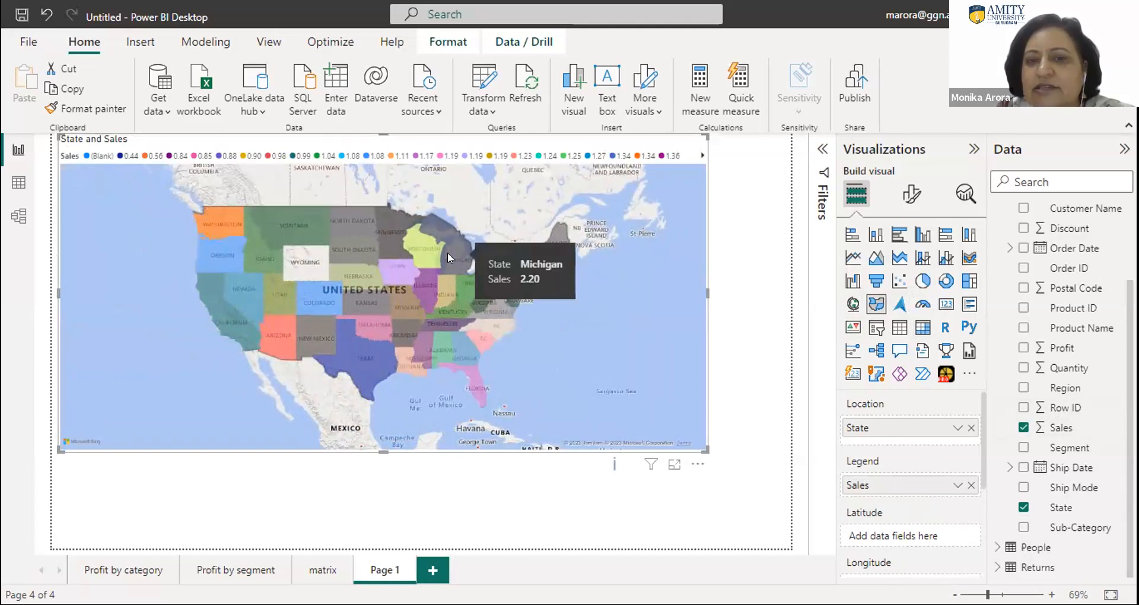
pyautogui.moveTo(377, 227)
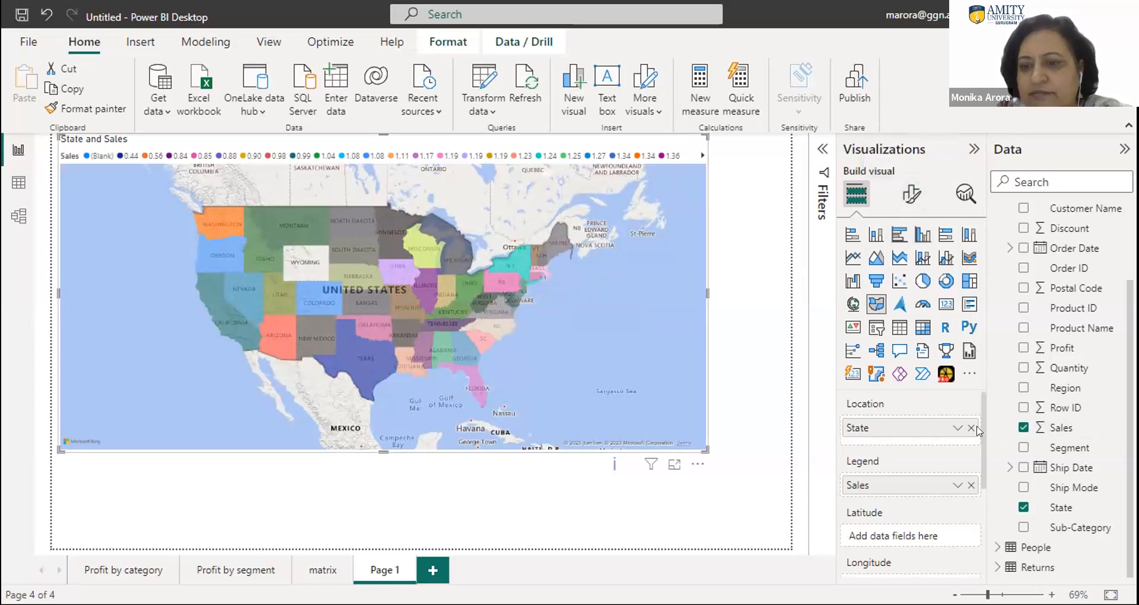
pyautogui.moveTo(979, 435); pyautogui.dragTo(999, 535)
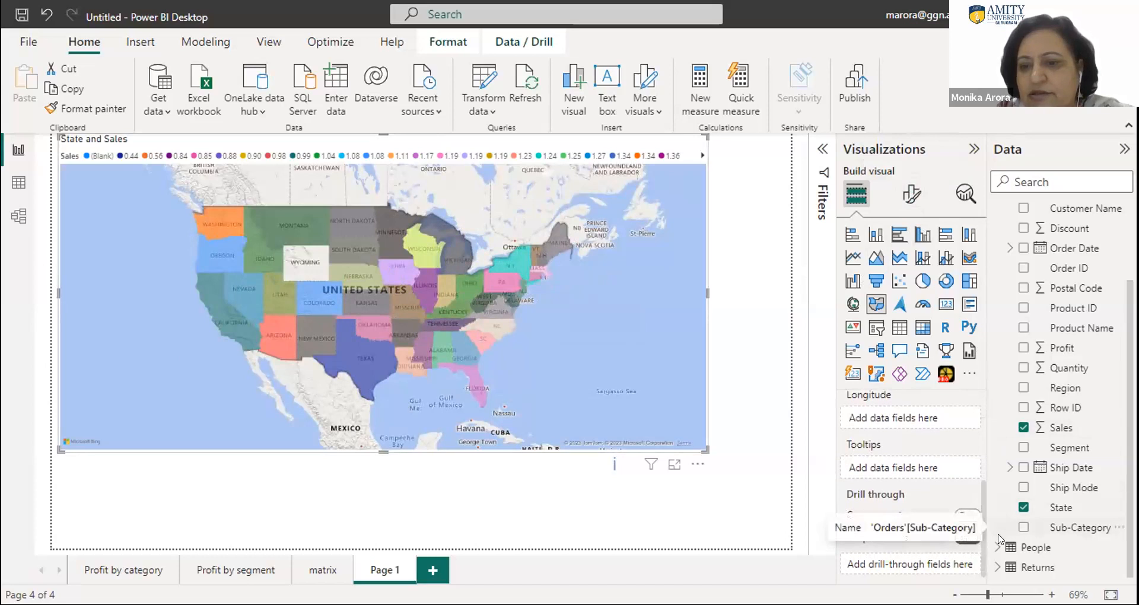
pyautogui.click(907, 194)
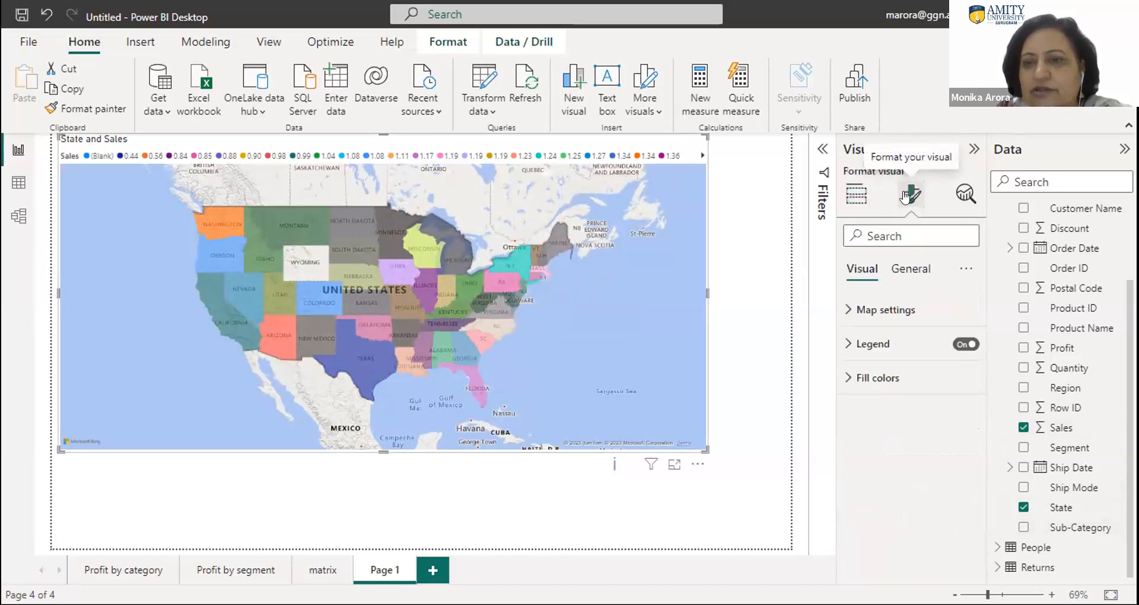
pyautogui.click(848, 313)
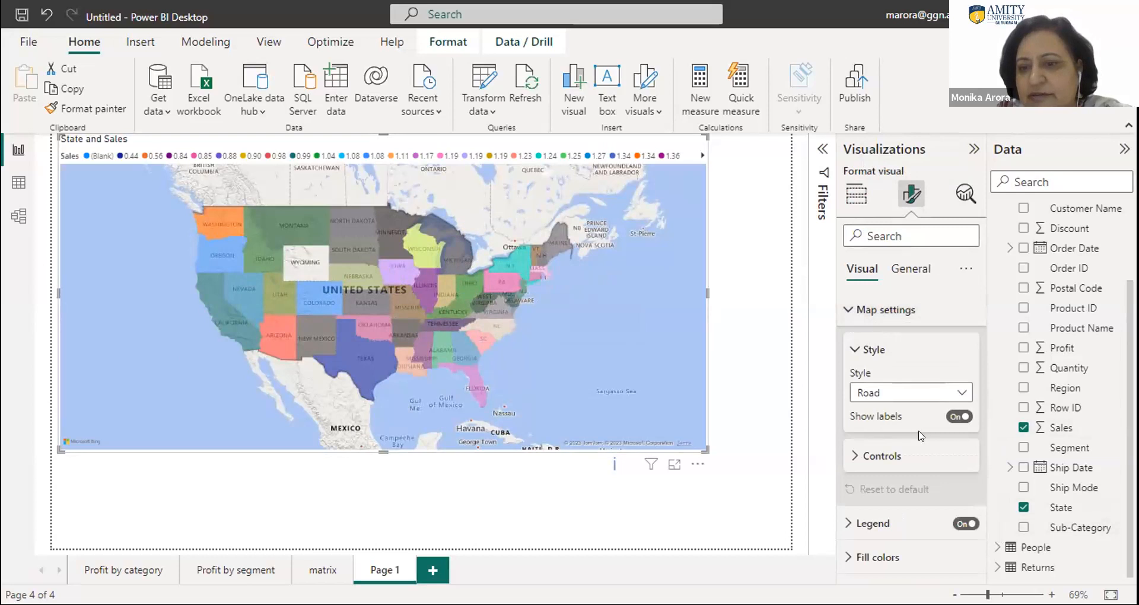
pyautogui.click(859, 463)
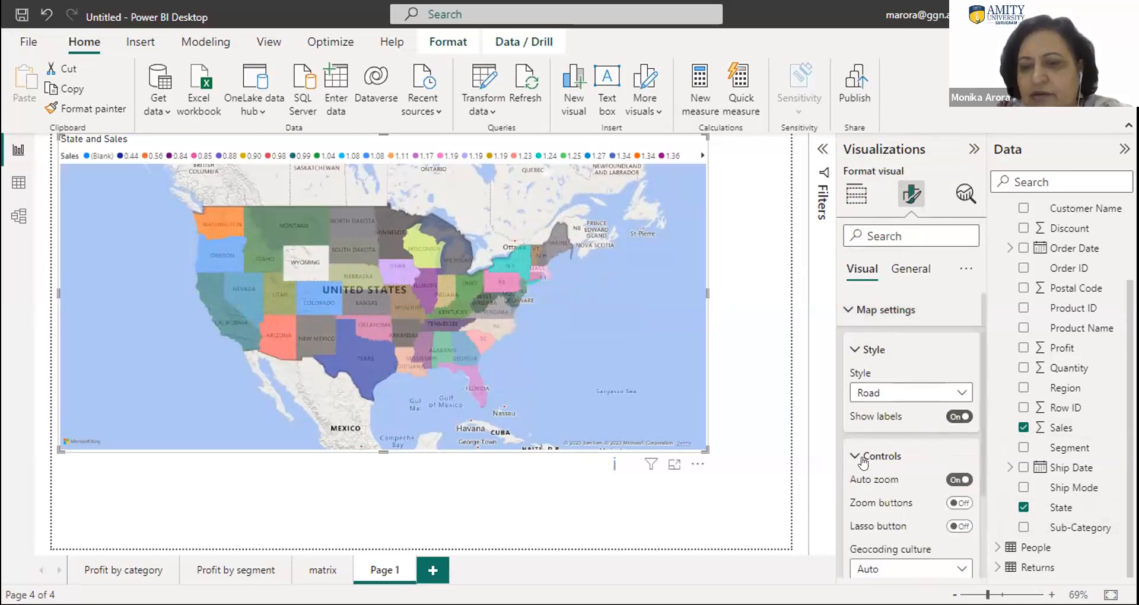
pyautogui.scroll(-3, 986, 396)
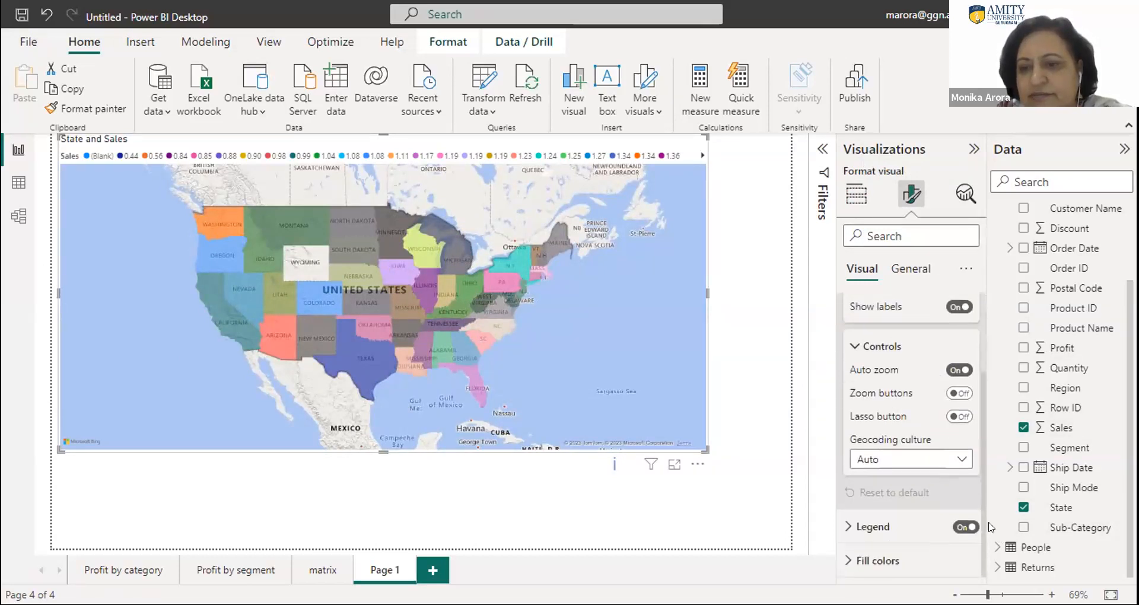
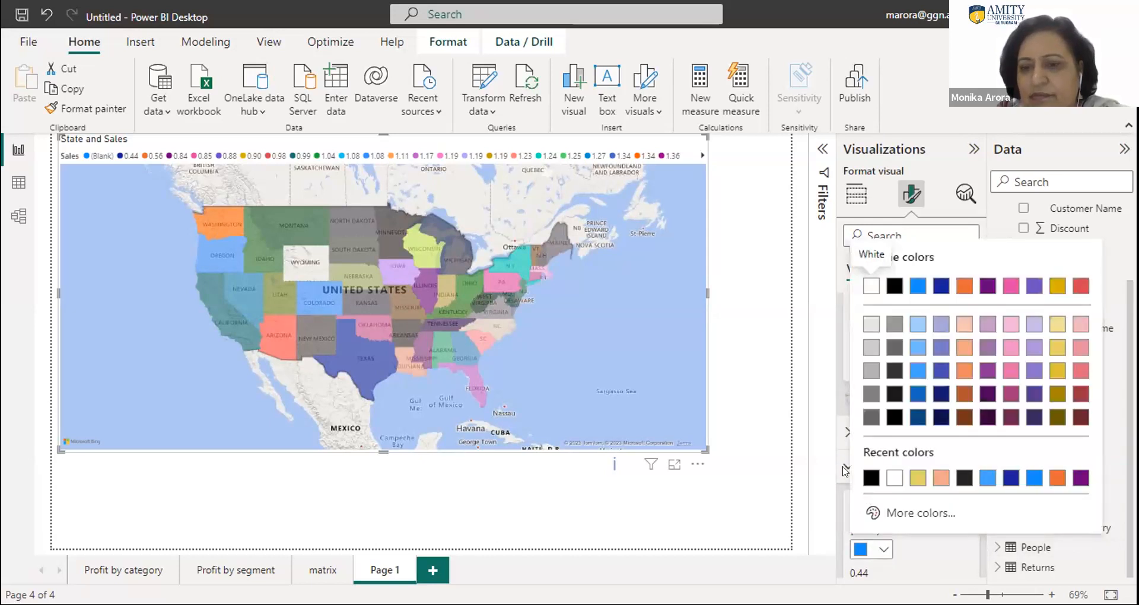
# - Examine the filled map's geocoding culture options and the full list of fill colors assigned to its Sales values
pyautogui.click(844, 472)
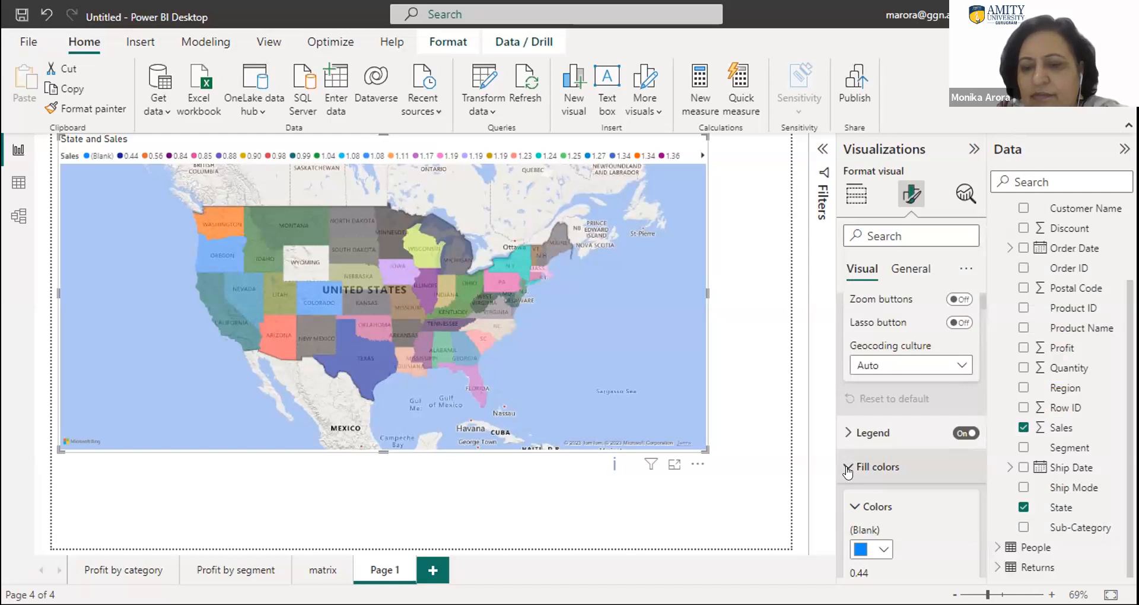
pyautogui.click(847, 471)
pyautogui.click(849, 466)
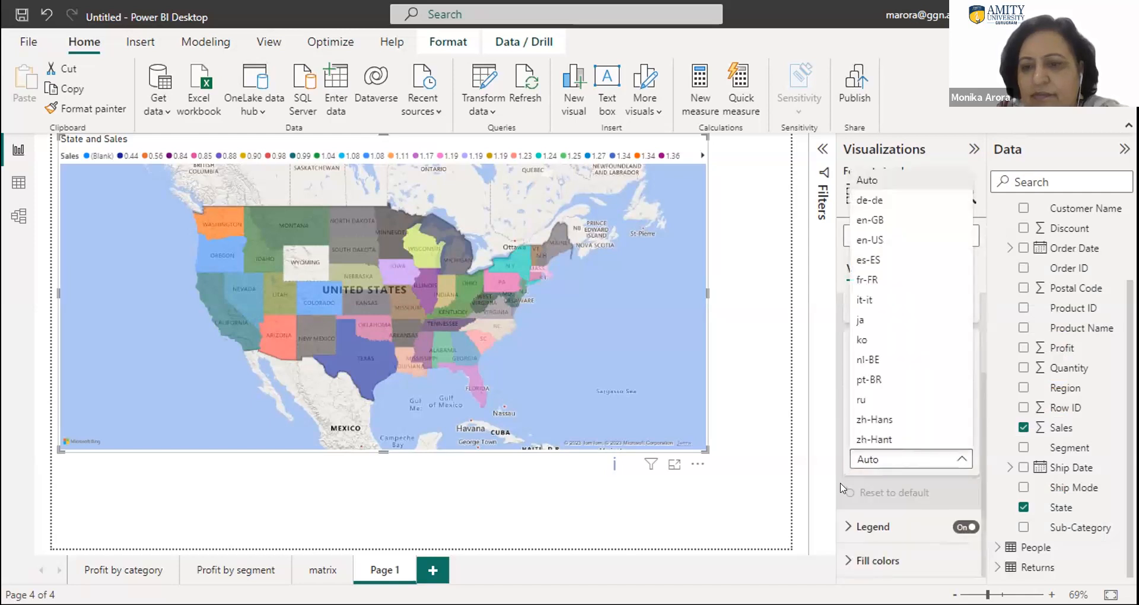
pyautogui.click(845, 565)
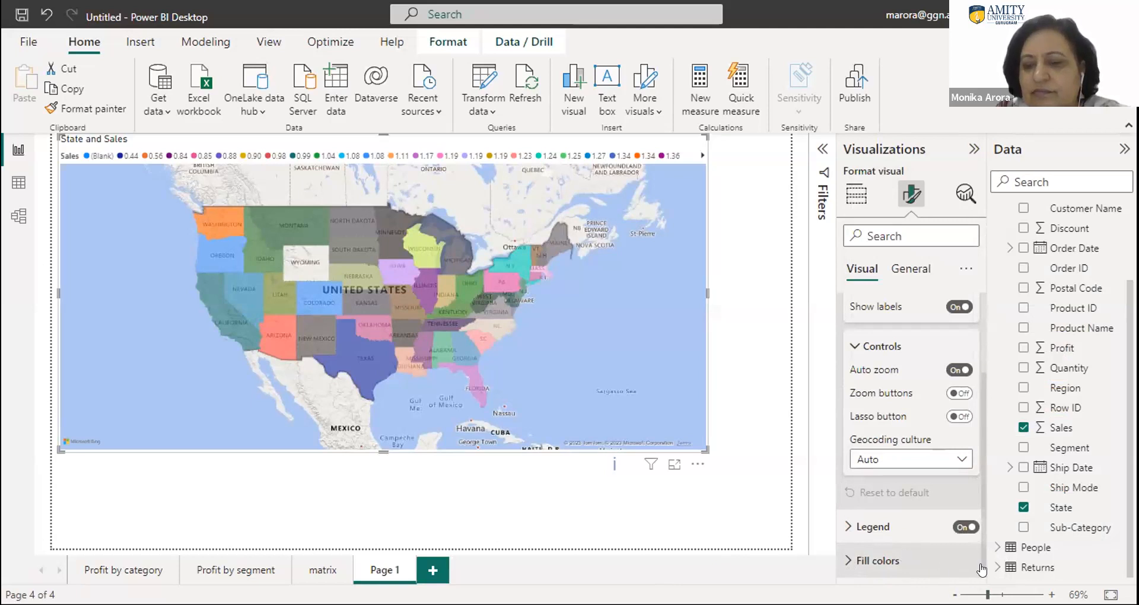
pyautogui.click(865, 560)
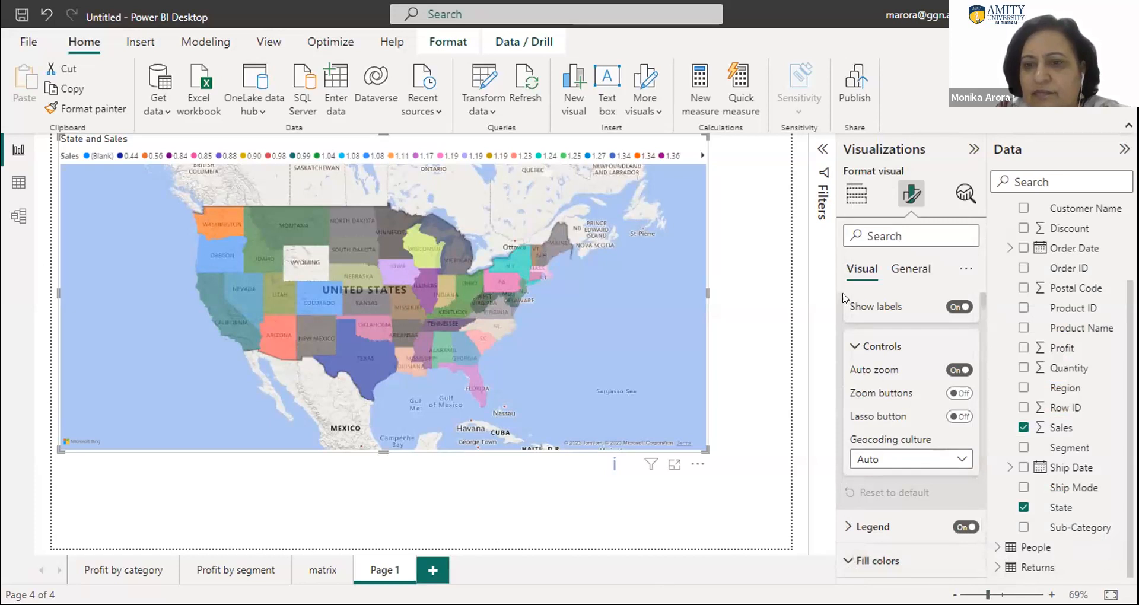
pyautogui.click(854, 346)
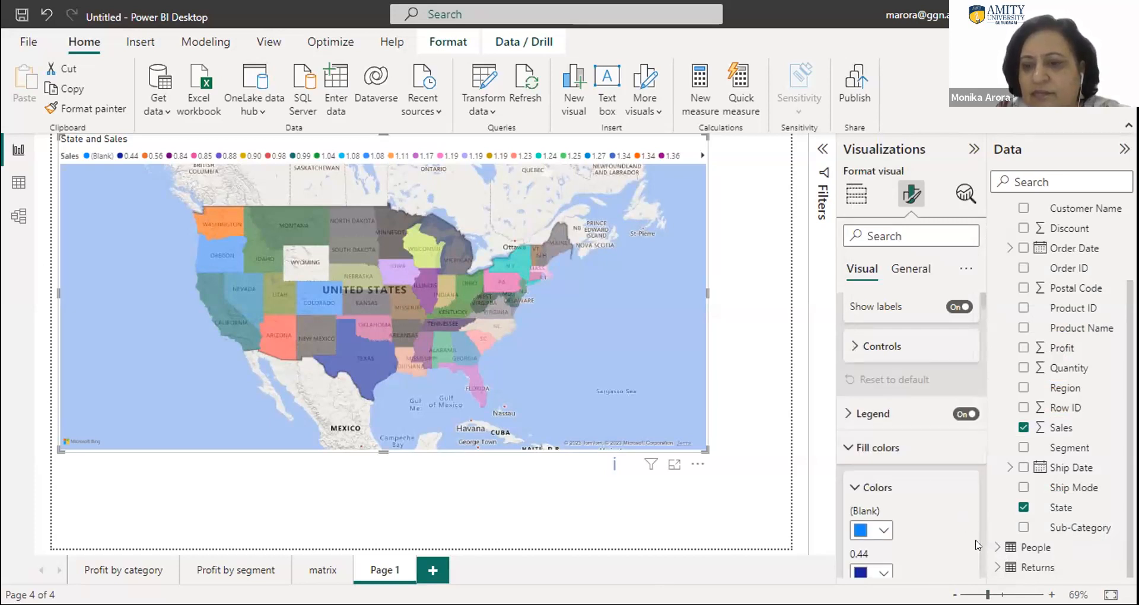
pyautogui.scroll(-20, 978, 556)
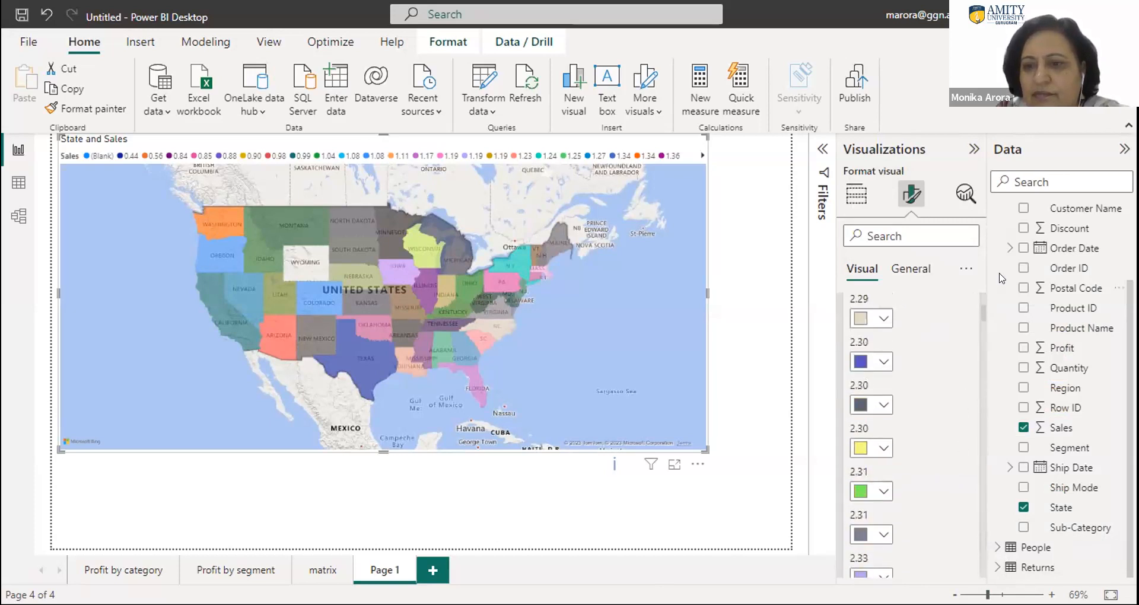
pyautogui.moveTo(980, 309); pyautogui.dragTo(1000, 575)
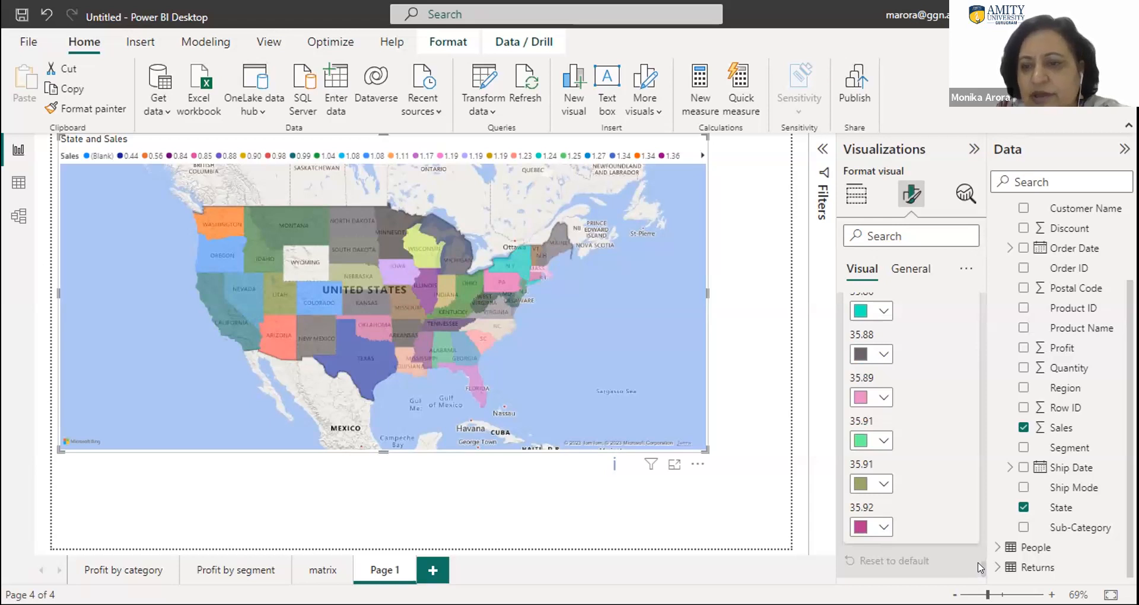
pyautogui.scroll(20, 961, 474)
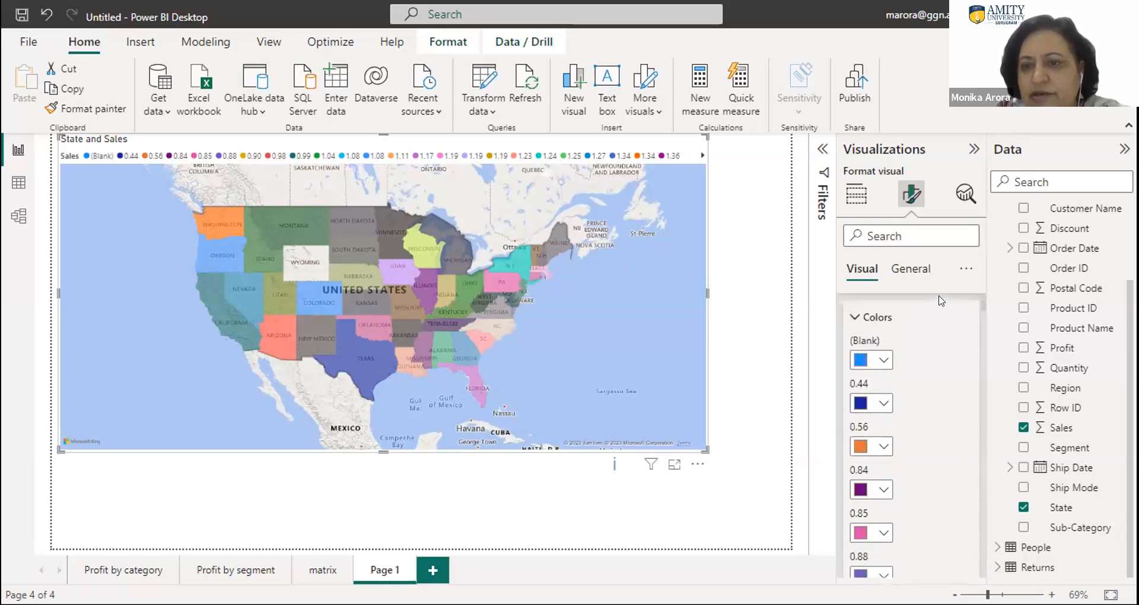
pyautogui.scroll(5, 939, 301)
pyautogui.scroll(-12, 939, 301)
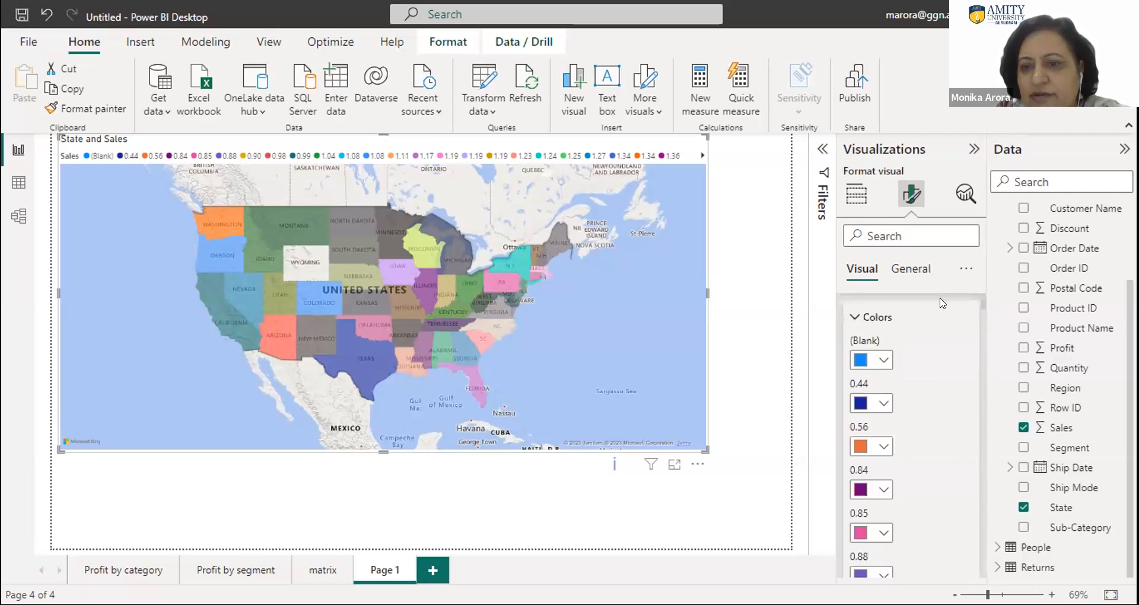
pyautogui.scroll(12, 942, 297)
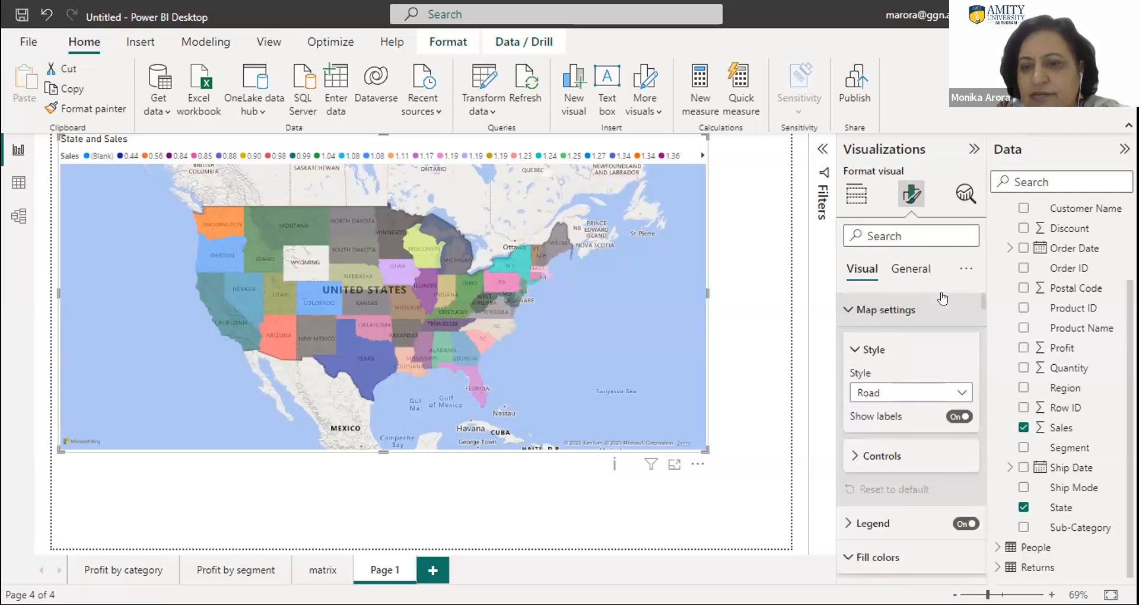
pyautogui.click(864, 456)
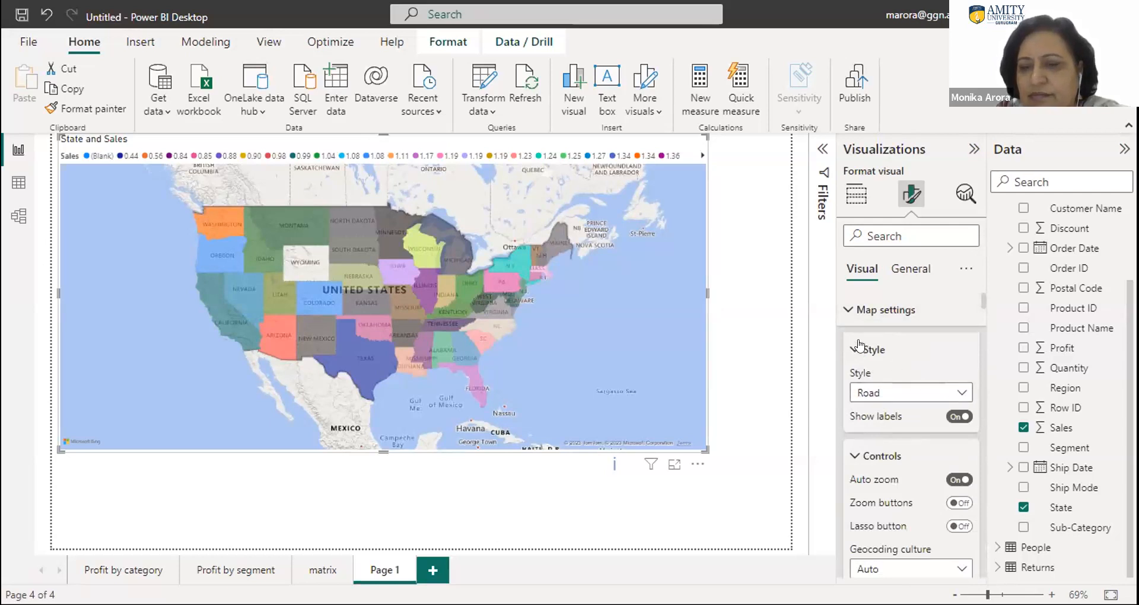
# - Examine the filtering options available for the Sales field on the map visual
pyautogui.click(821, 151)
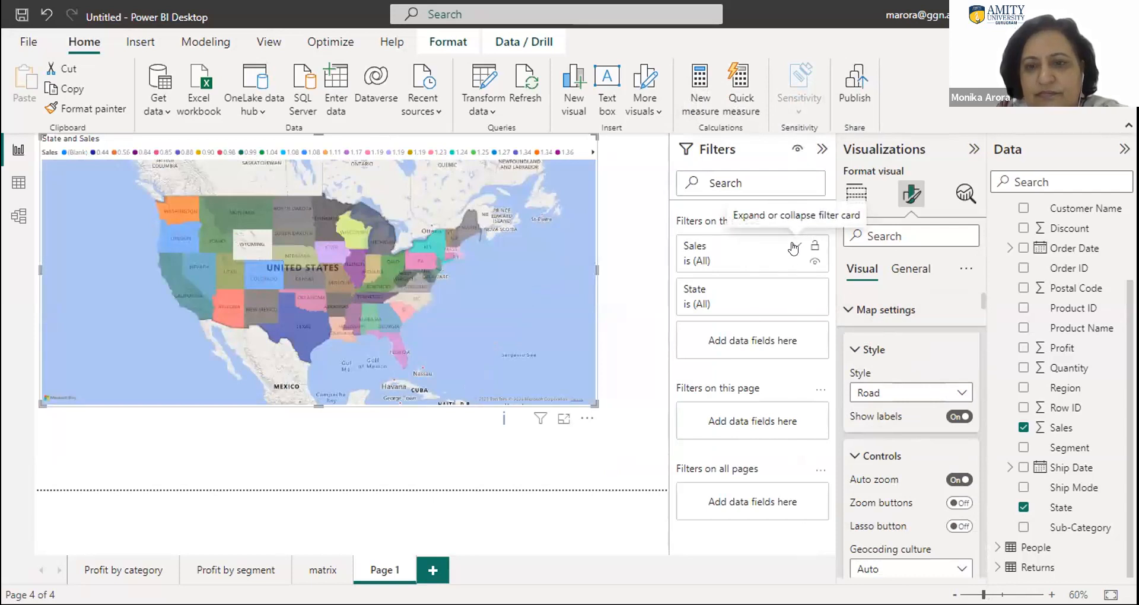
pyautogui.click(795, 246)
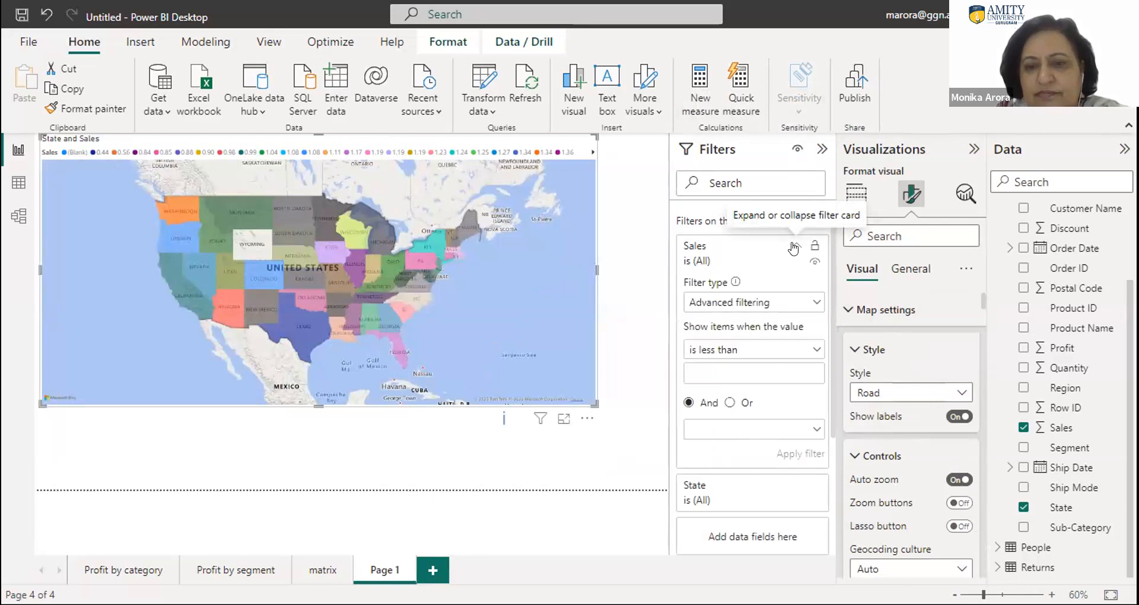
pyautogui.click(794, 246)
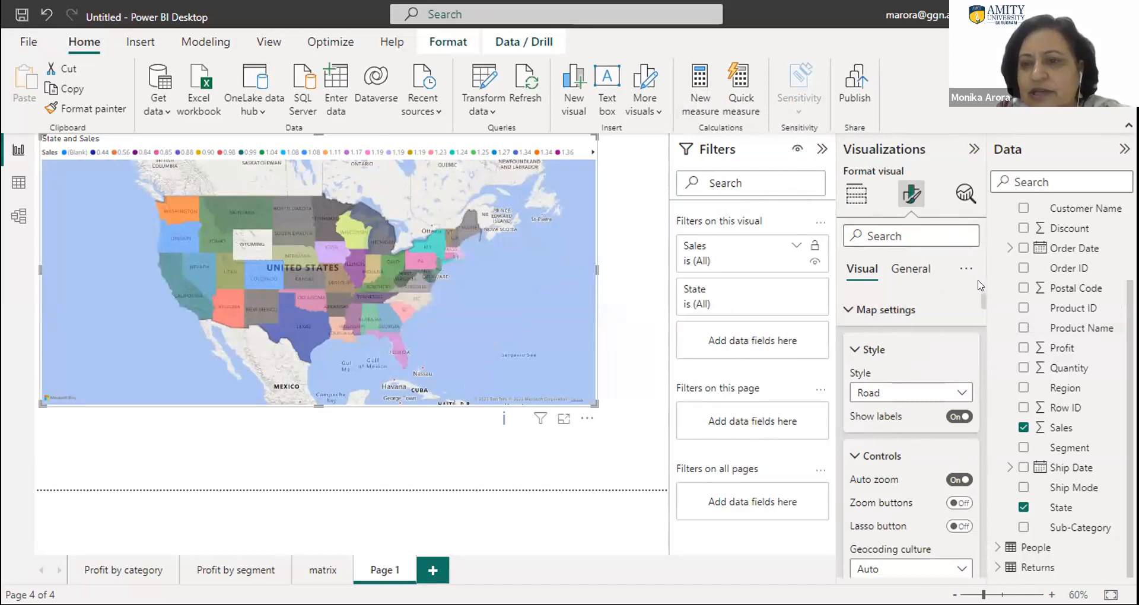
pyautogui.moveTo(980, 302)
pyautogui.mouseDown()
pyautogui.moveTo(983, 320)
pyautogui.moveTo(975, 289)
pyautogui.mouseUp()
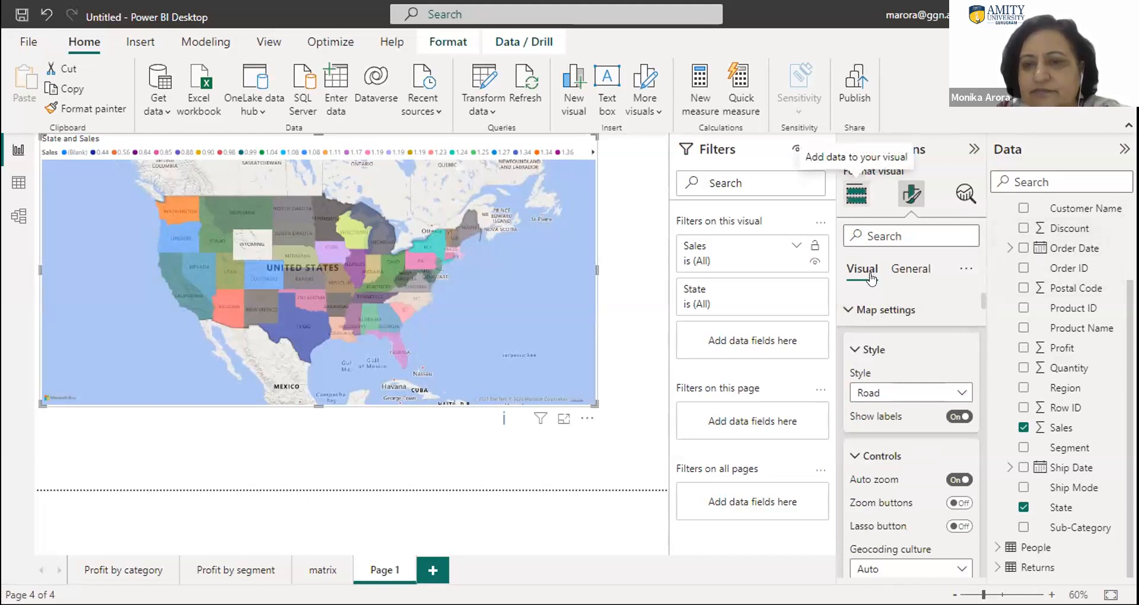
# - Try converting the filled map to a bubble map and adding summed Sales from Orders to it
pyautogui.click(855, 194)
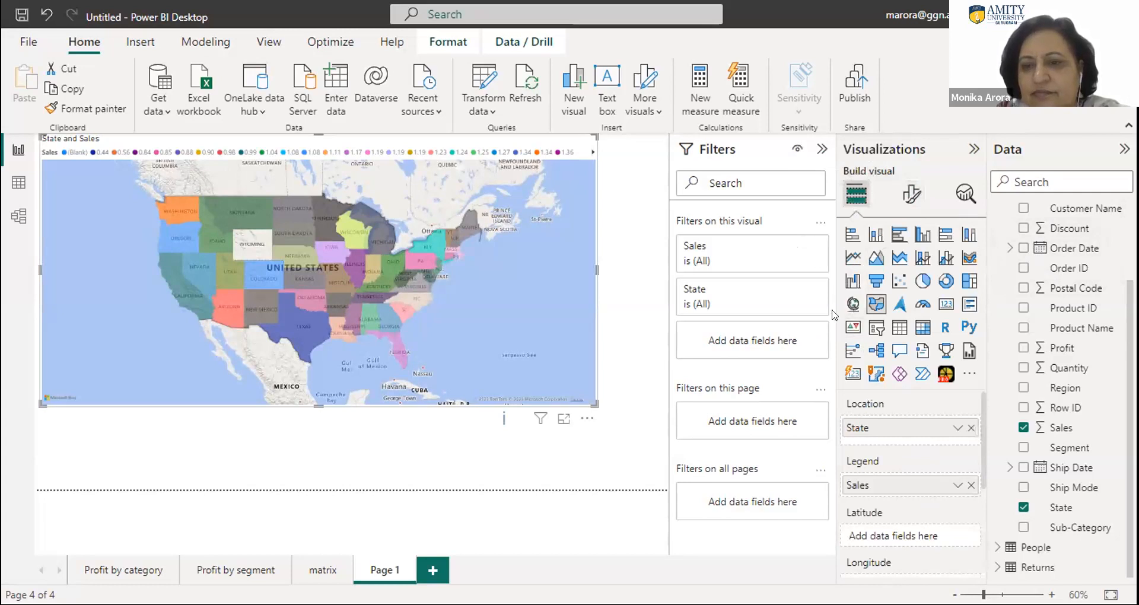
pyautogui.click(851, 304)
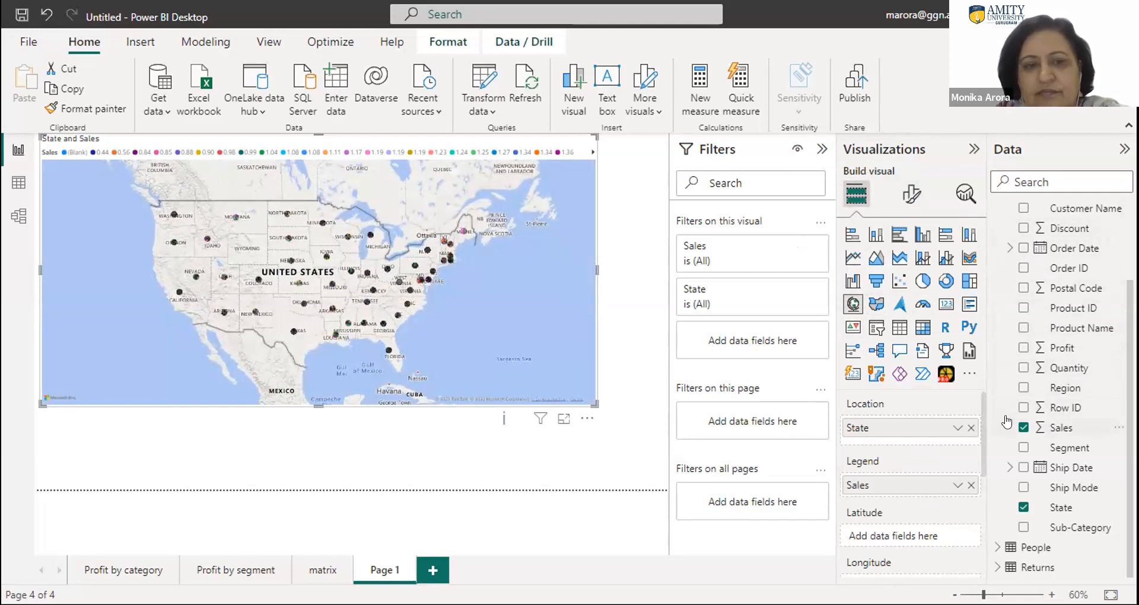
pyautogui.moveTo(1006, 422); pyautogui.dragTo(299, 278)
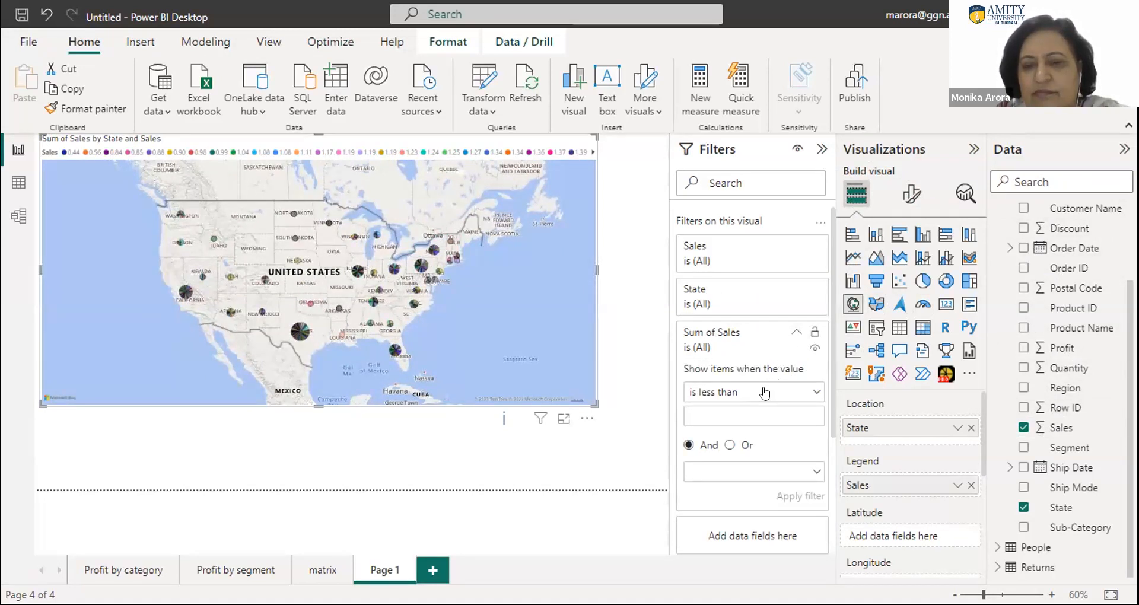
pyautogui.click(795, 330)
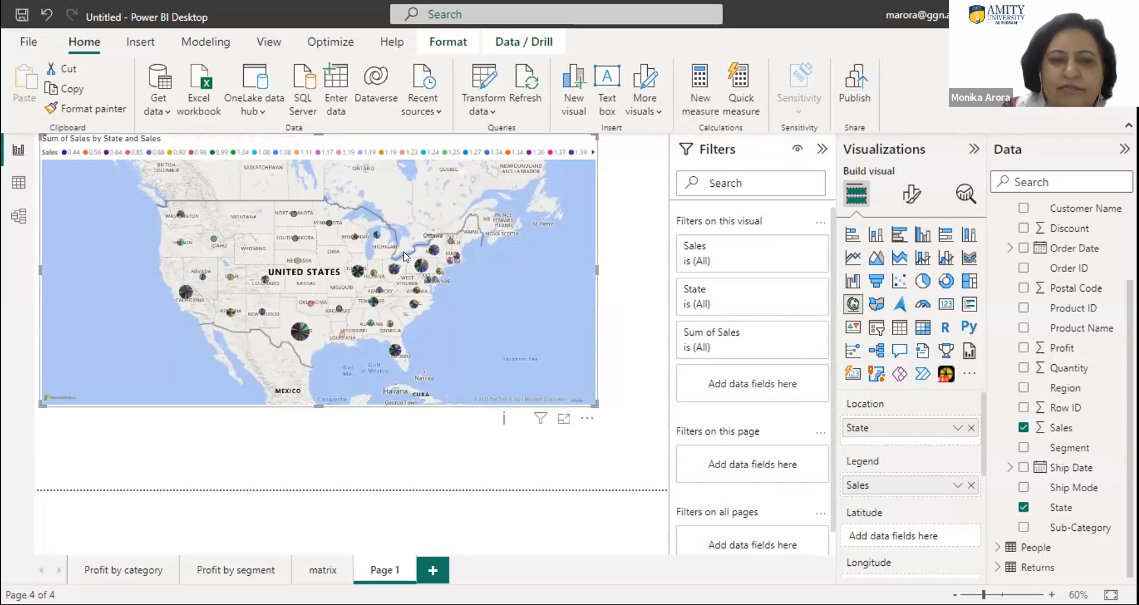
# - Replace the map with a new filled map using Sales and State from Orders, and enlarge it across most of the page width
pyautogui.press('Delete')
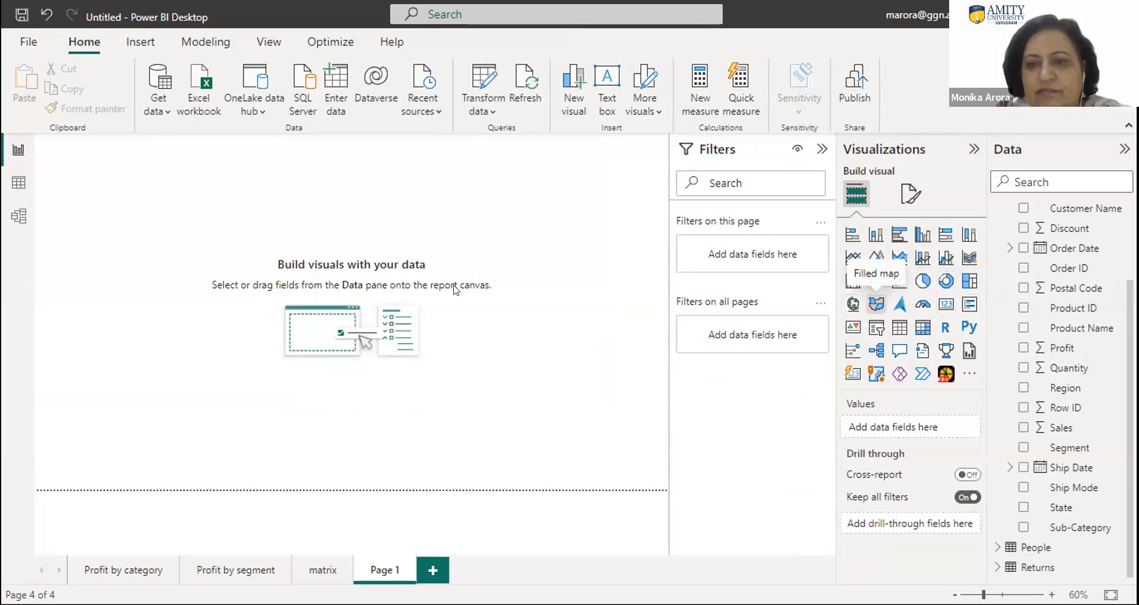
pyautogui.click(871, 302)
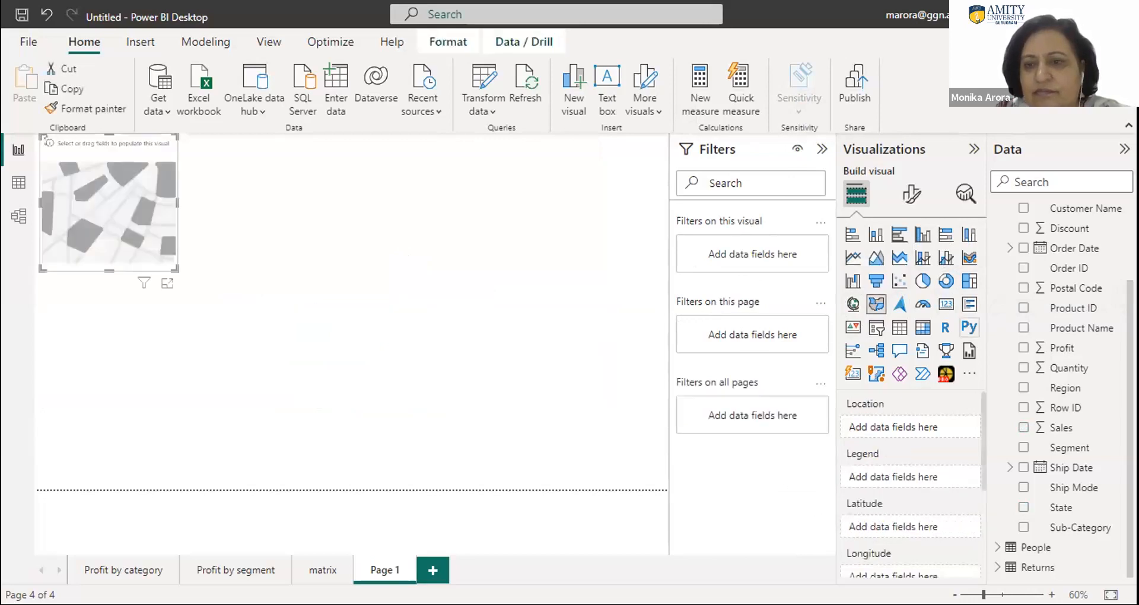
pyautogui.click(1023, 427)
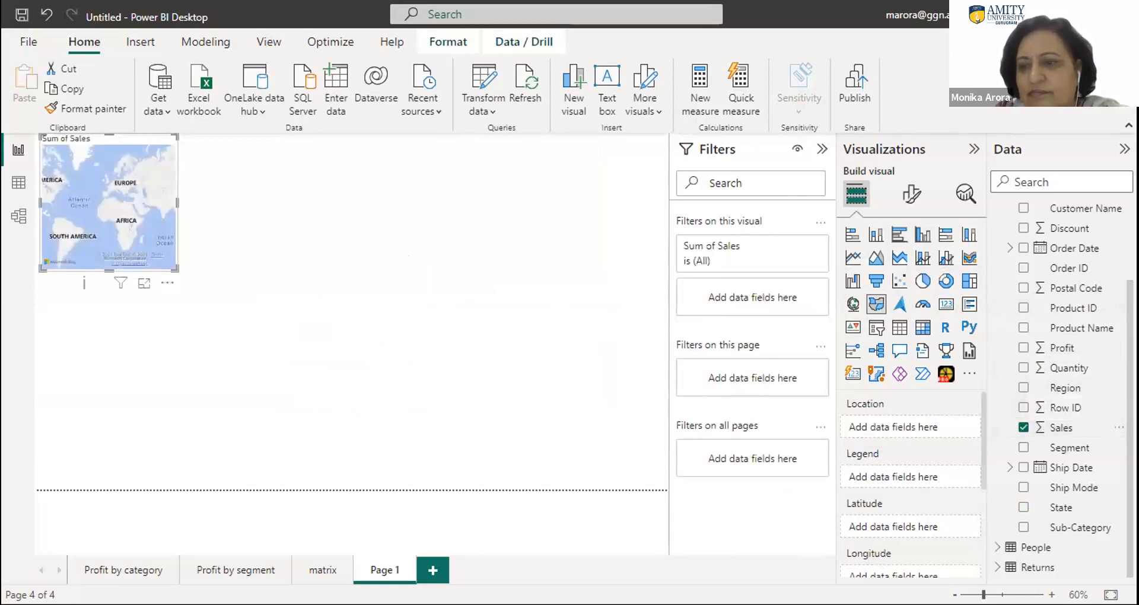
pyautogui.click(1021, 506)
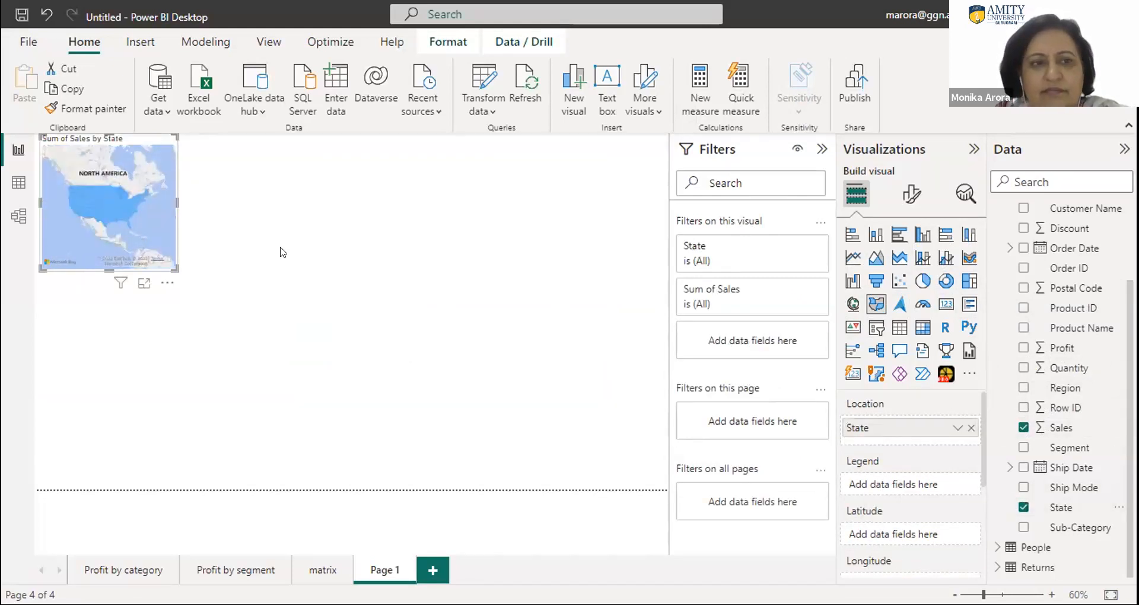
pyautogui.moveTo(176, 269); pyautogui.dragTo(597, 328)
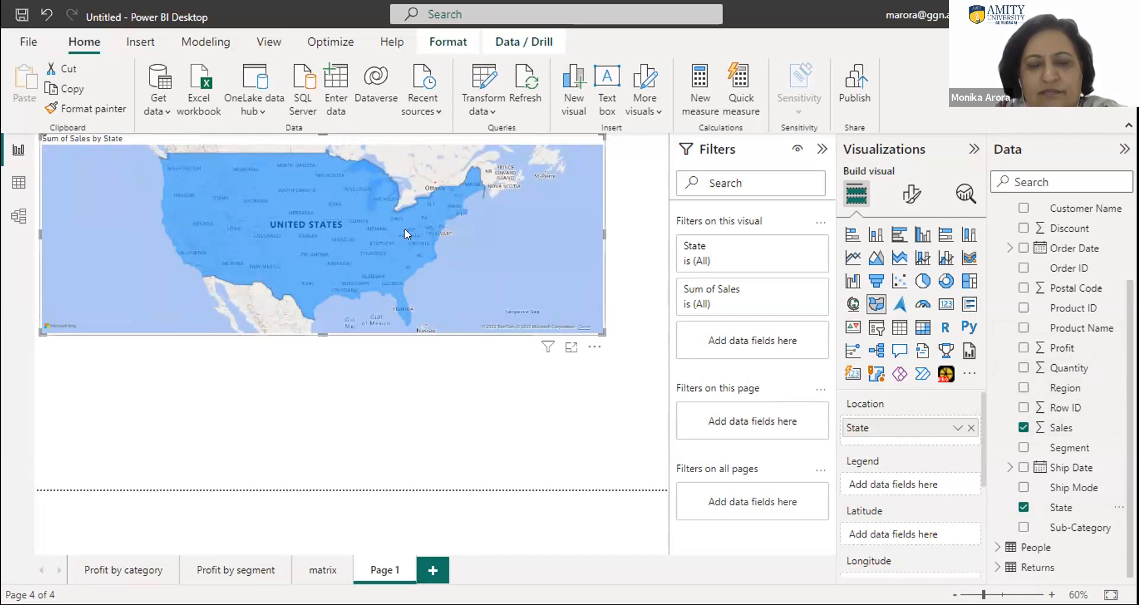
# - Increase the height of the Sales by State filled map slightly and highlight Illinois on it
pyautogui.moveTo(404, 229)
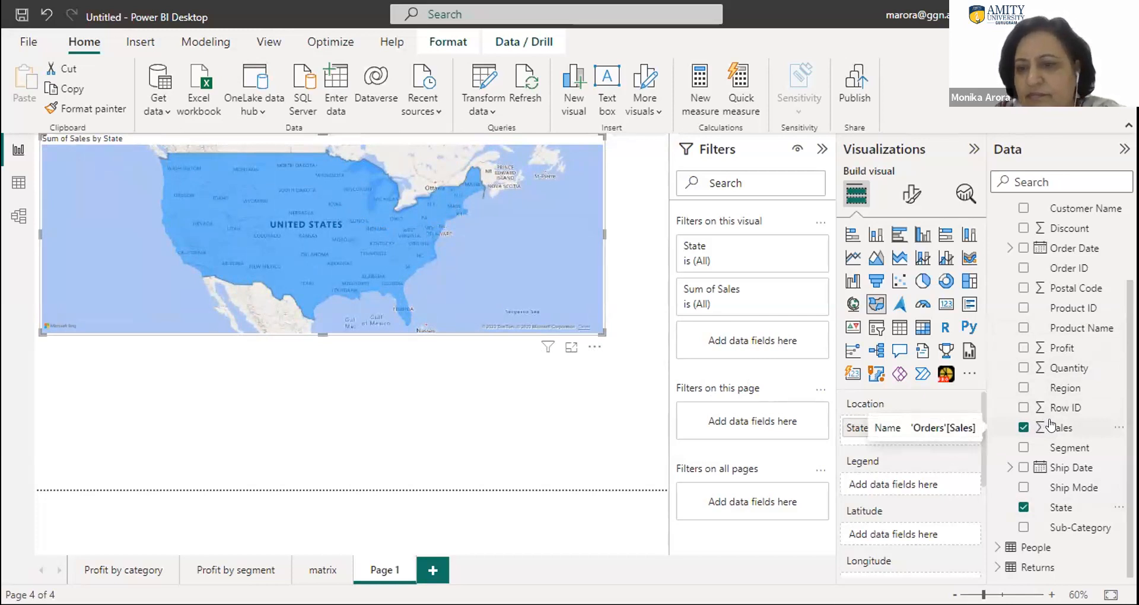
pyautogui.moveTo(979, 451)
pyautogui.mouseDown()
pyautogui.moveTo(983, 544)
pyautogui.moveTo(985, 519)
pyautogui.moveTo(995, 551)
pyautogui.moveTo(976, 456)
pyautogui.mouseUp()
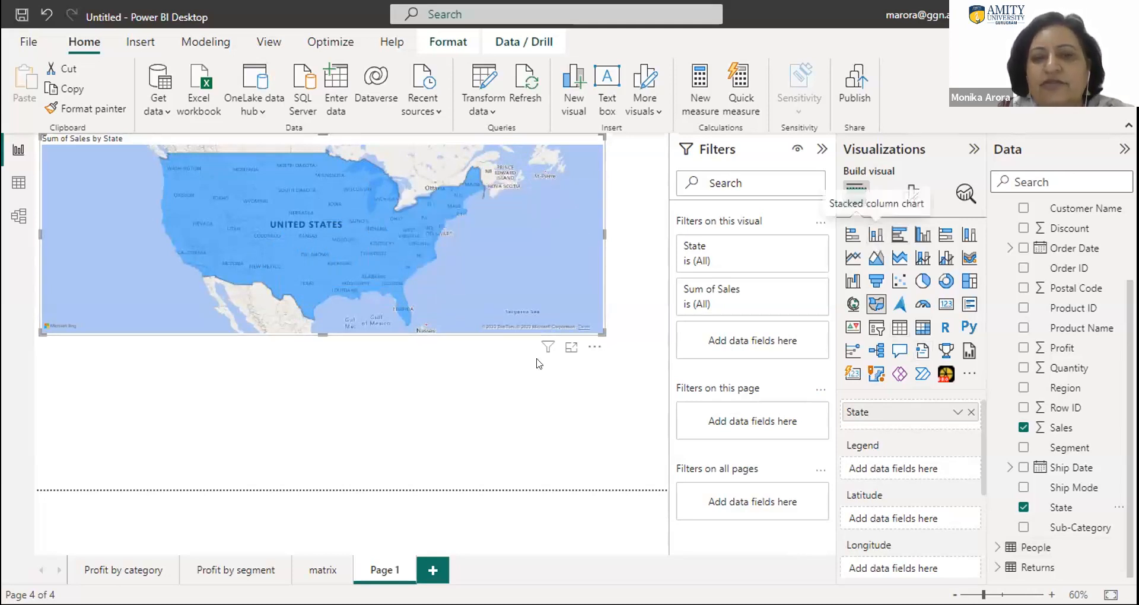
pyautogui.moveTo(406, 258)
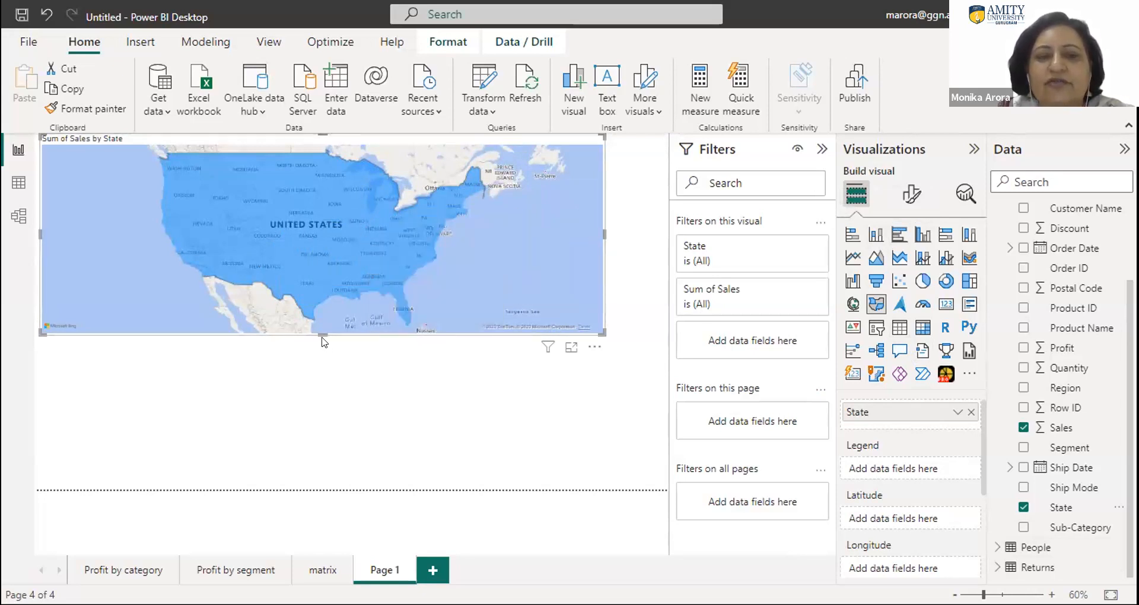
pyautogui.moveTo(316, 328); pyautogui.dragTo(323, 367)
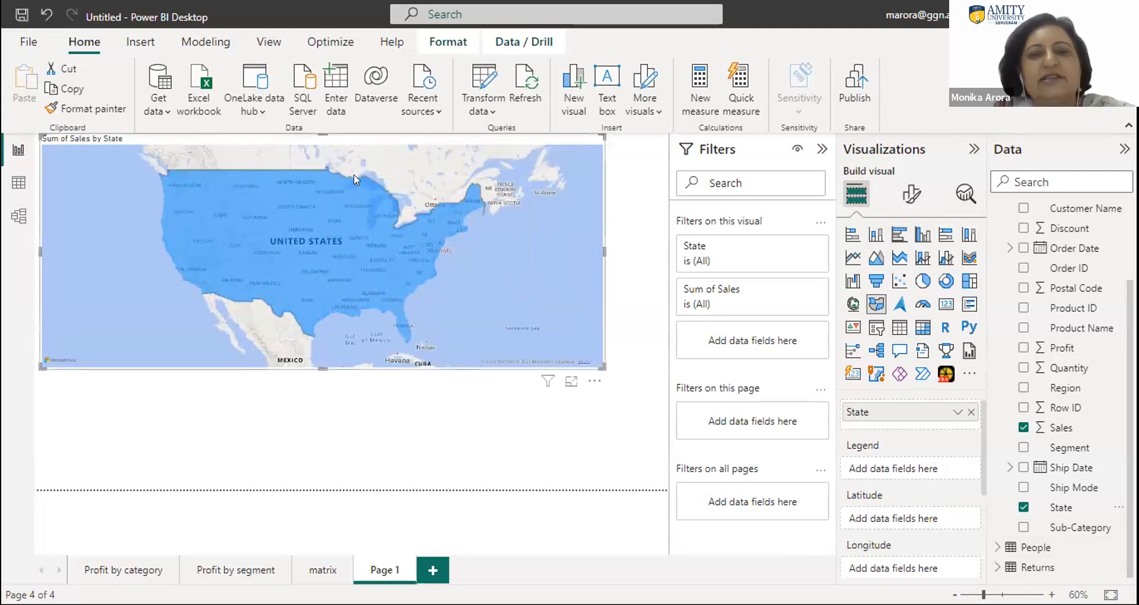
pyautogui.click(364, 234)
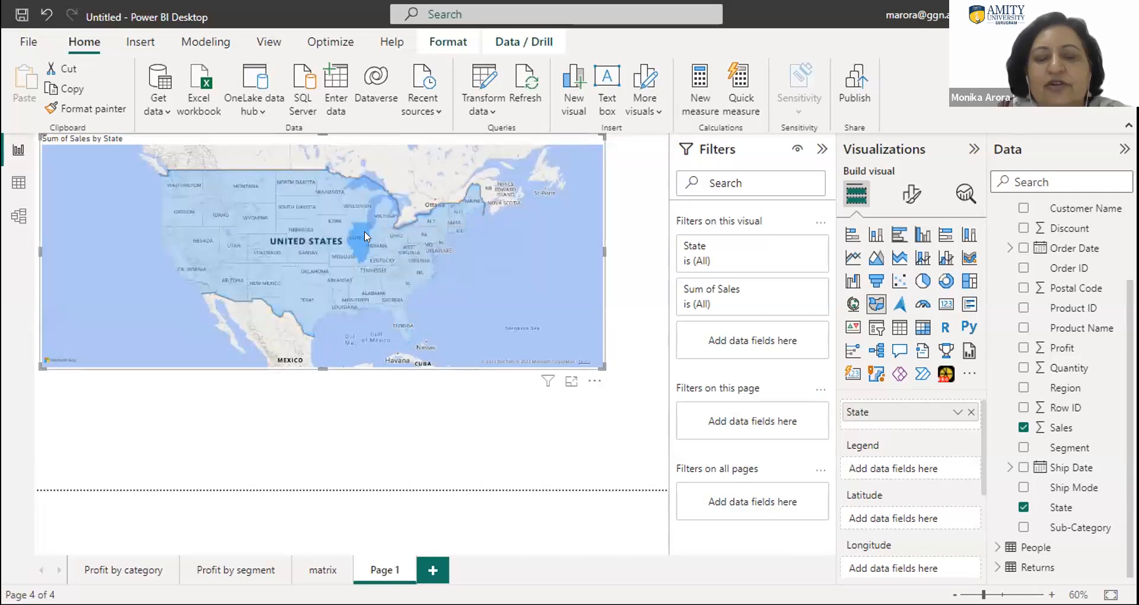
pyautogui.moveTo(363, 243)
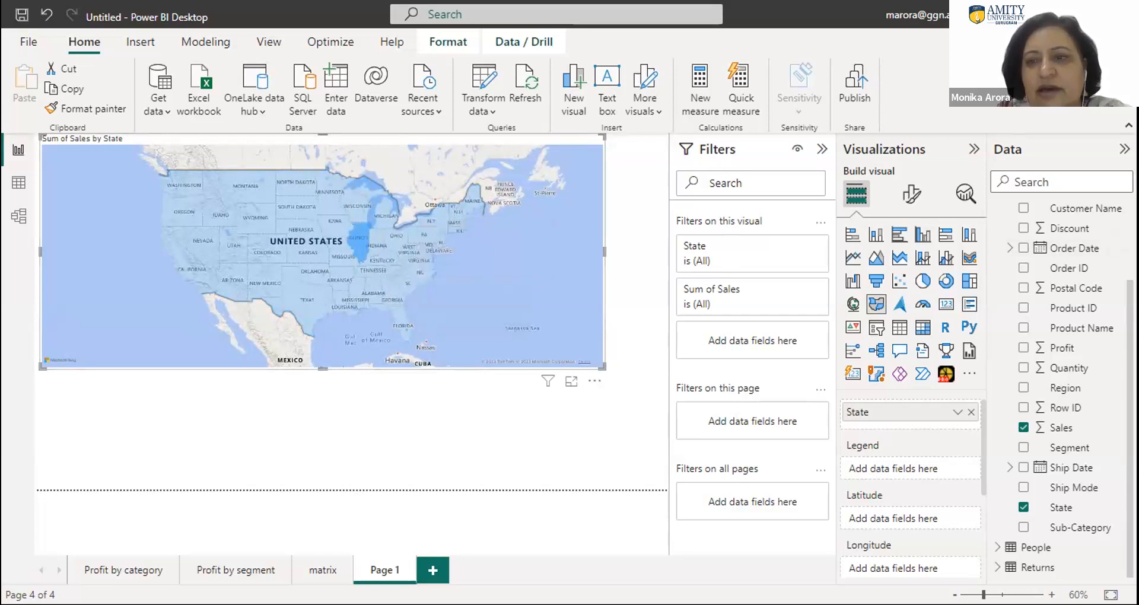
# - Narrow the Sales by State filled map to a little over half the page width, leaving free space beside it
pyautogui.scroll(5, 1064, 388)
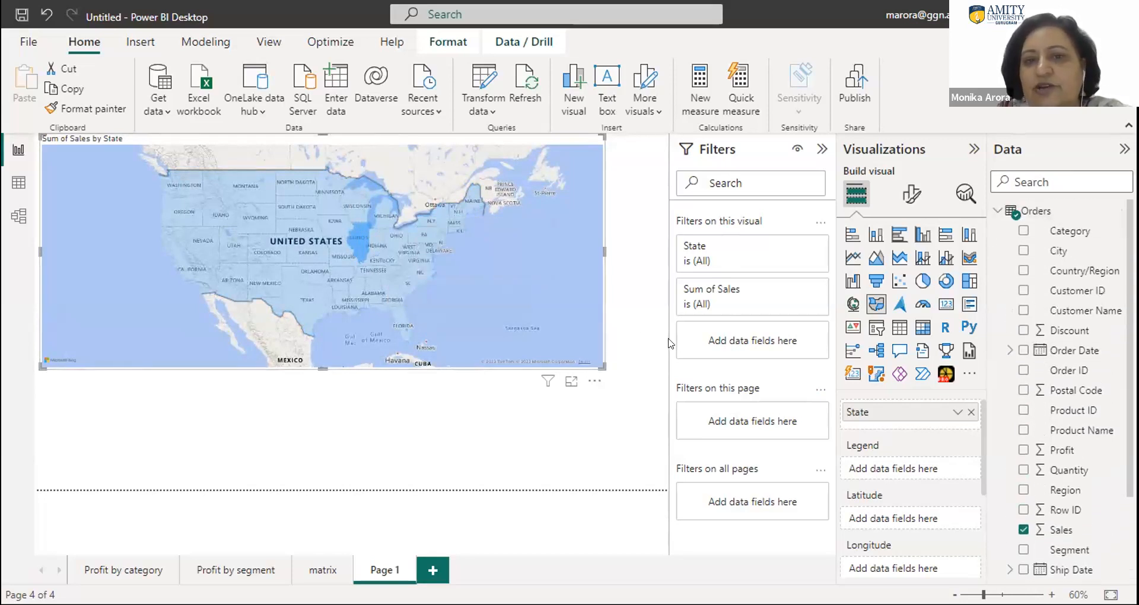
pyautogui.moveTo(603, 248); pyautogui.dragTo(334, 250)
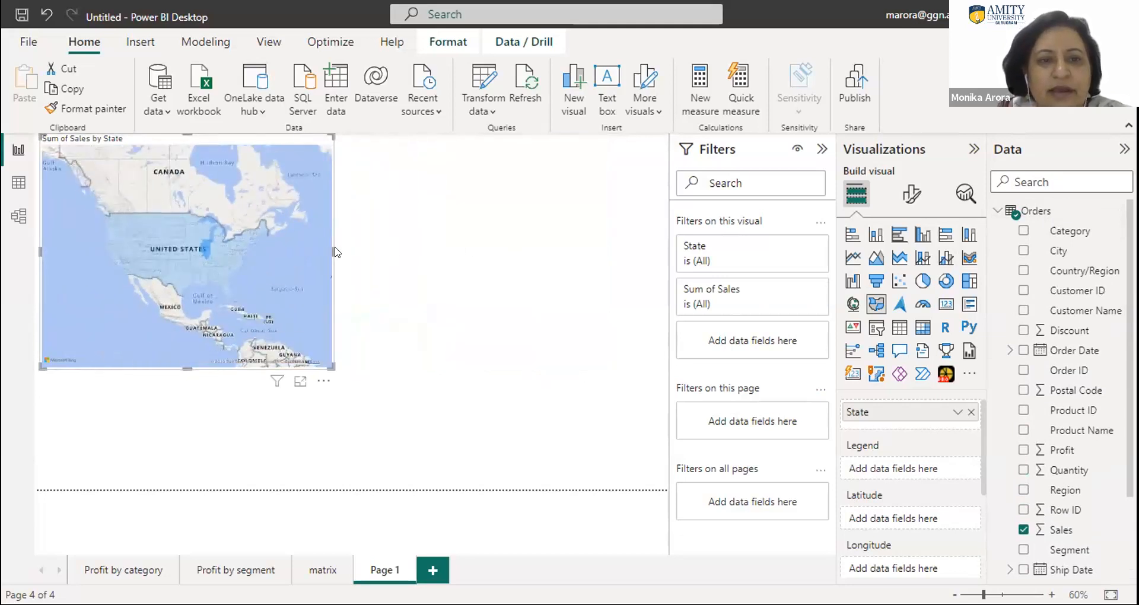
pyautogui.moveTo(336, 252); pyautogui.dragTo(391, 252)
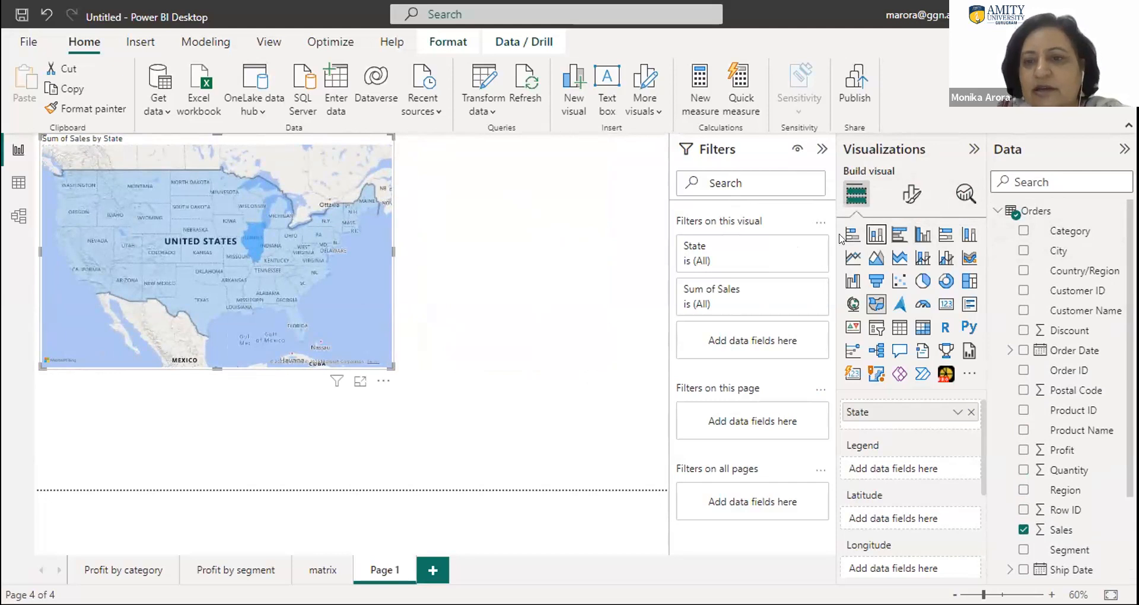
# - Try the clustered bar chart type on the Sales by State map and undo the change
pyautogui.click(898, 236)
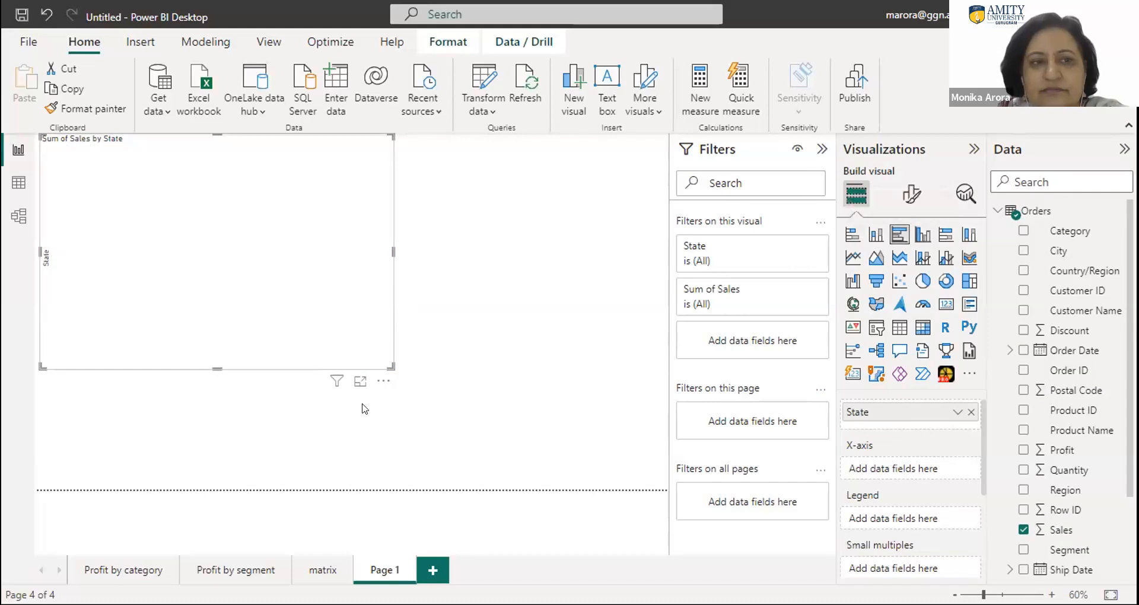
pyautogui.hotkey('ctrl', 'z')
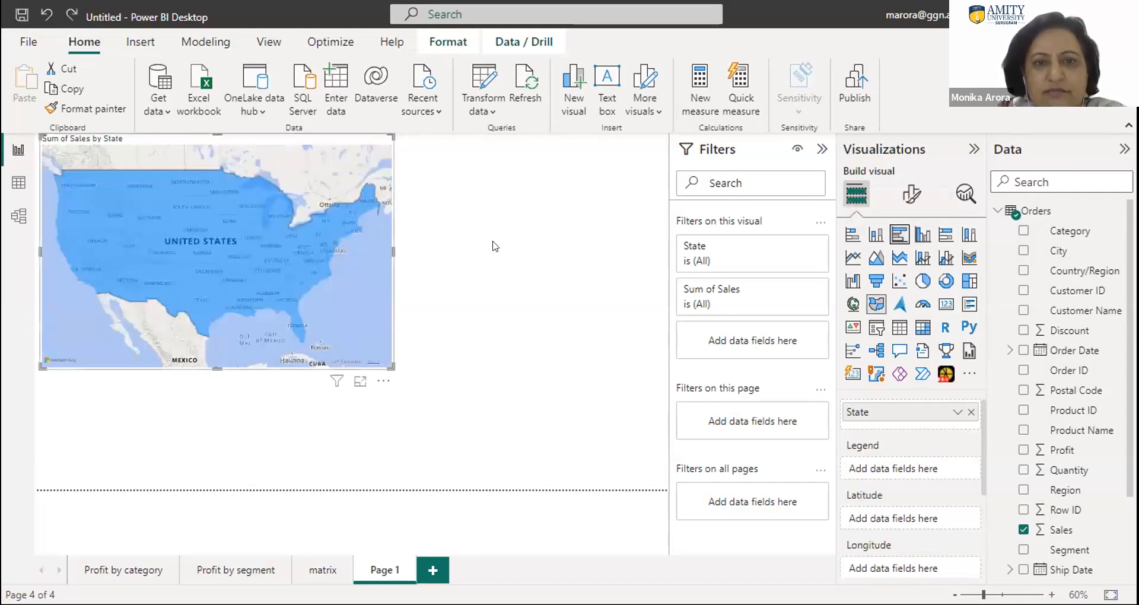
# - Add a clustered bar chart below the map with Region on the Y-axis and Sales on the X-axis
pyautogui.click(495, 245)
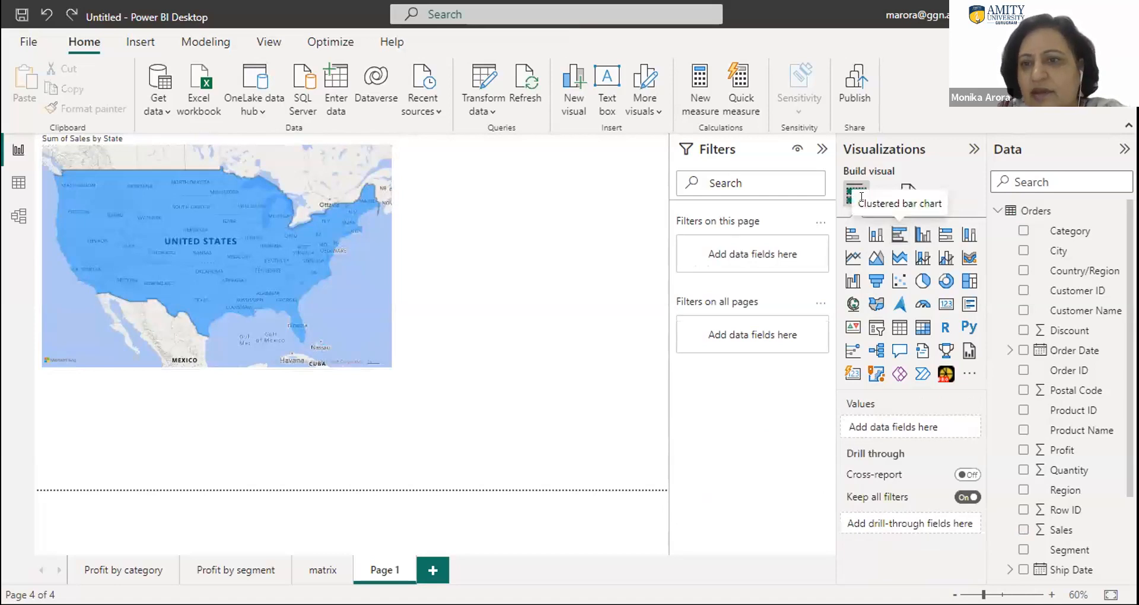
pyautogui.click(899, 238)
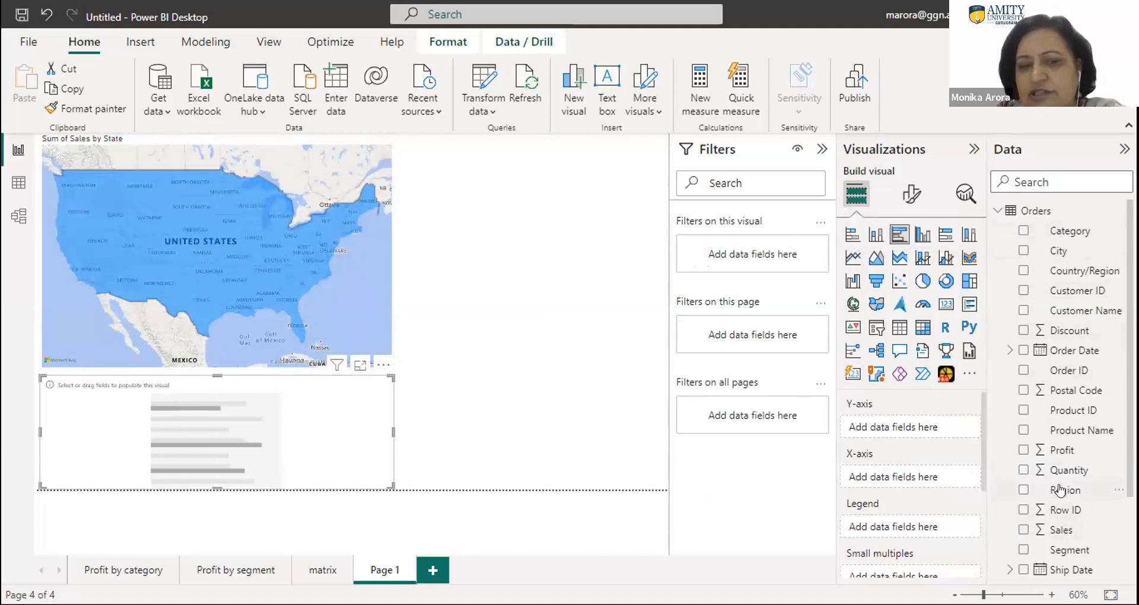
pyautogui.moveTo(1059, 490); pyautogui.dragTo(912, 425)
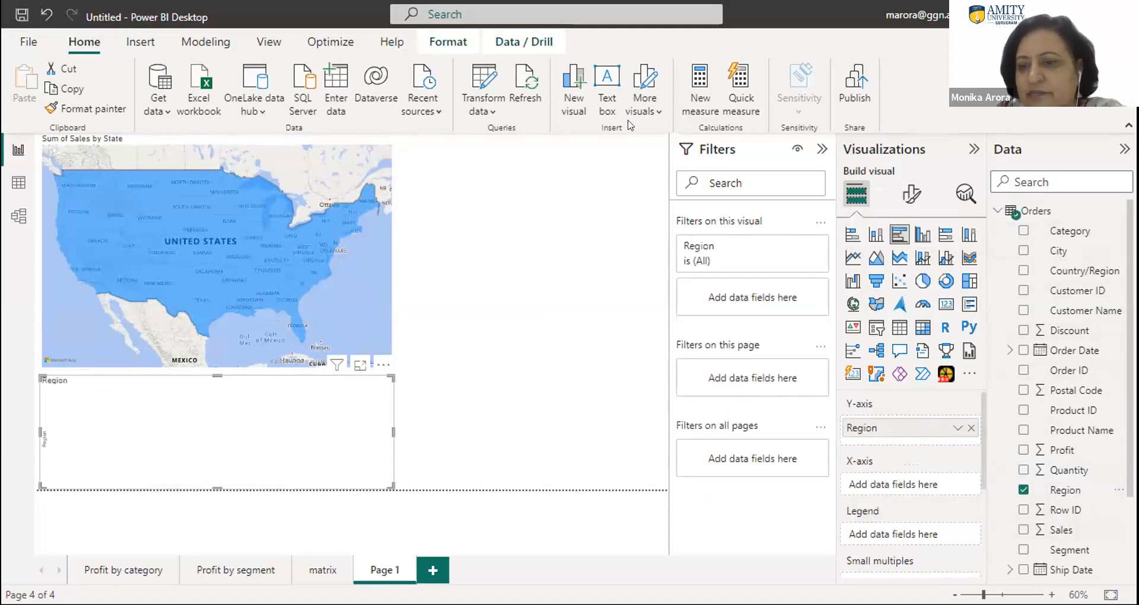
pyautogui.moveTo(1059, 530); pyautogui.dragTo(911, 491)
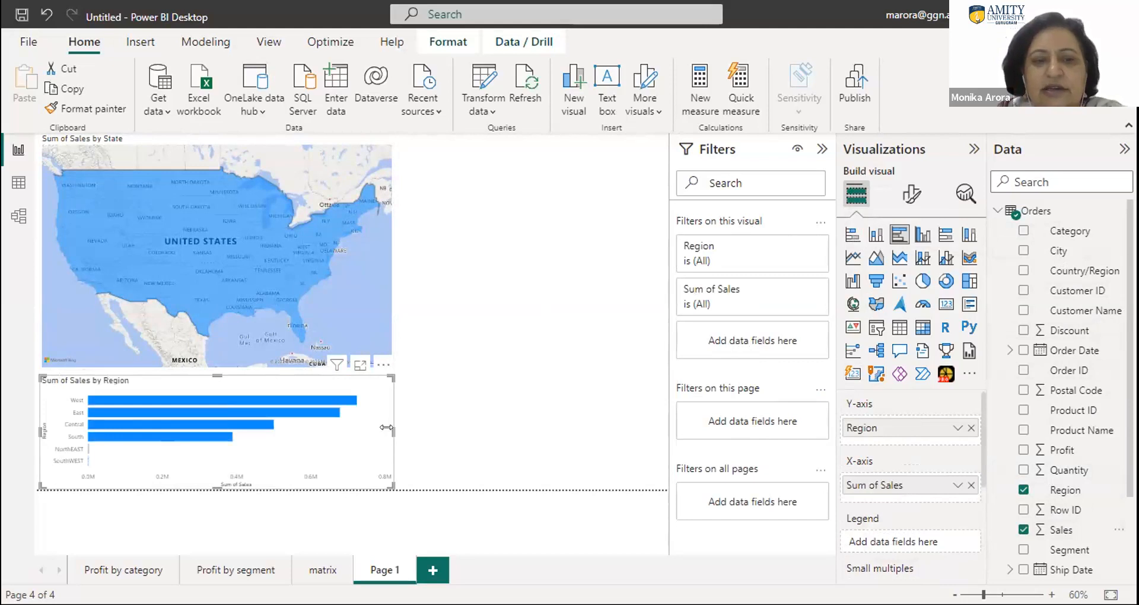
# - Convert the Sales by Region chart to a clustered column chart, placed and sized to fit the free space beside the map
pyautogui.moveTo(408, 432); pyautogui.dragTo(460, 433)
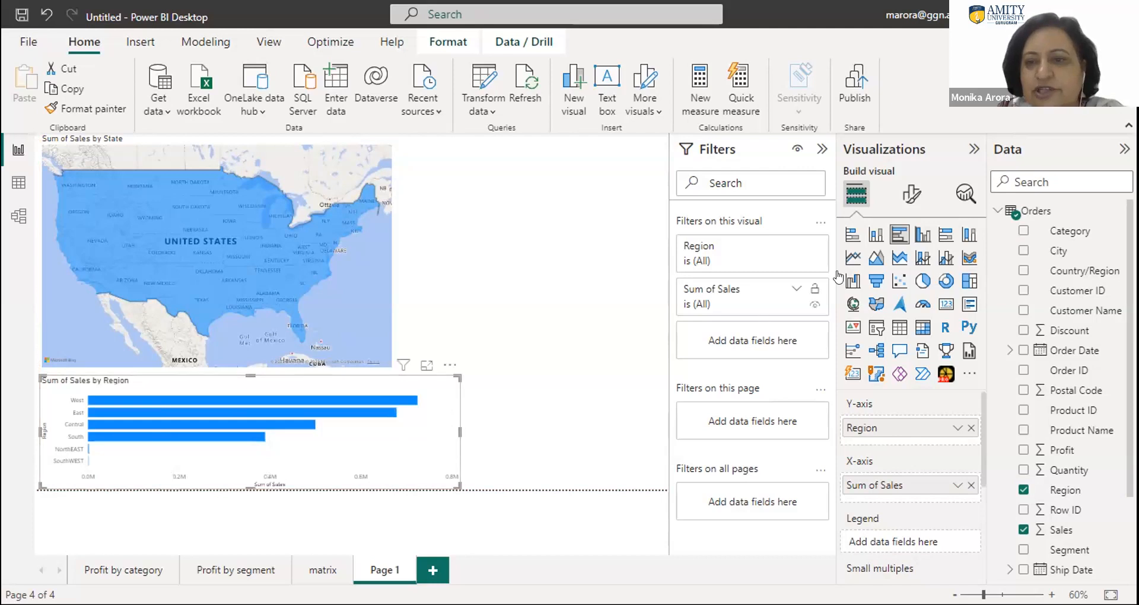
pyautogui.click(922, 234)
pyautogui.moveTo(304, 411); pyautogui.dragTo(528, 250)
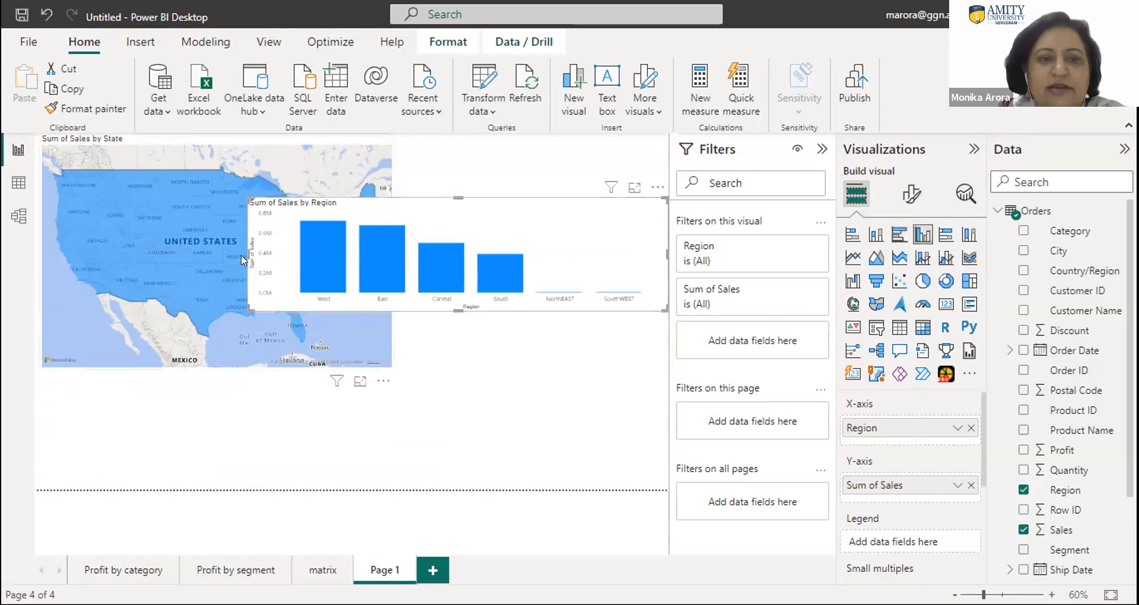
pyautogui.moveTo(240, 249); pyautogui.dragTo(428, 261)
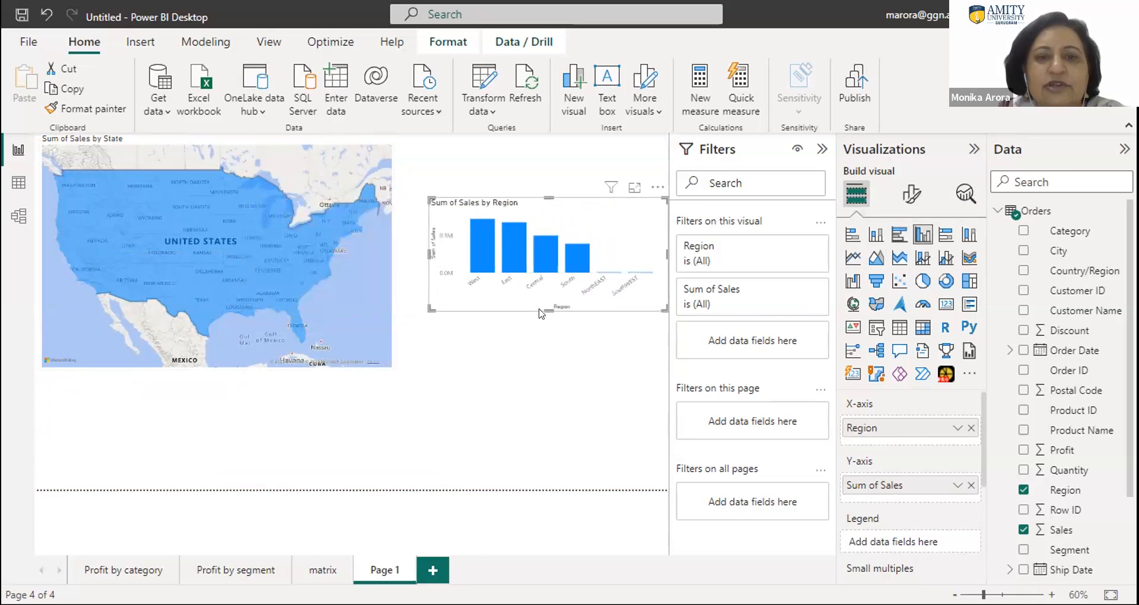
pyautogui.moveTo(548, 303); pyautogui.dragTo(550, 374)
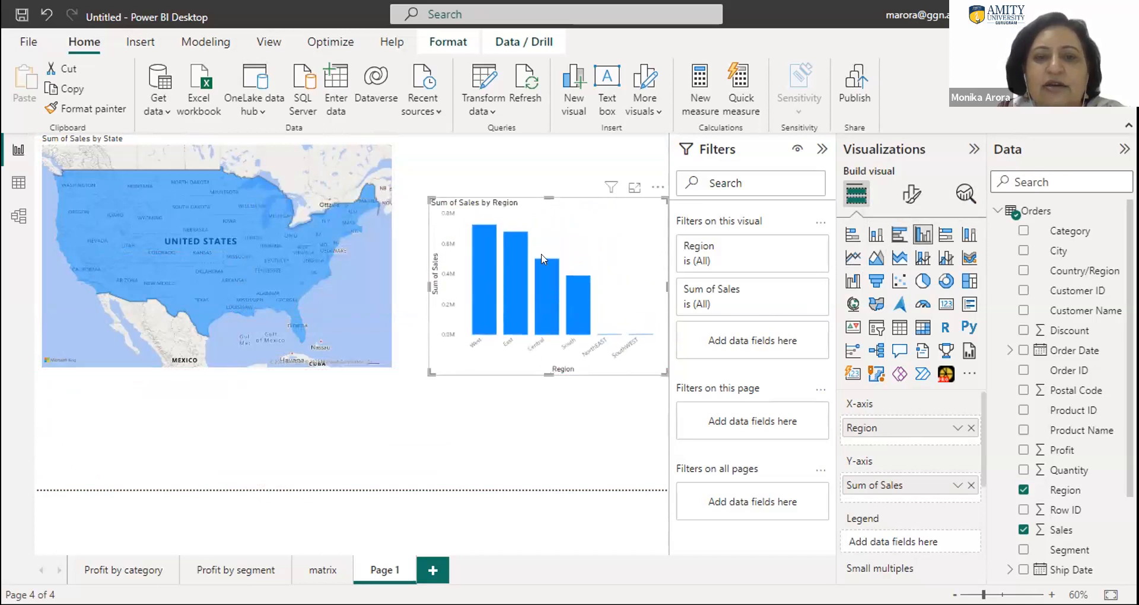
pyautogui.moveTo(548, 196); pyautogui.dragTo(538, 150)
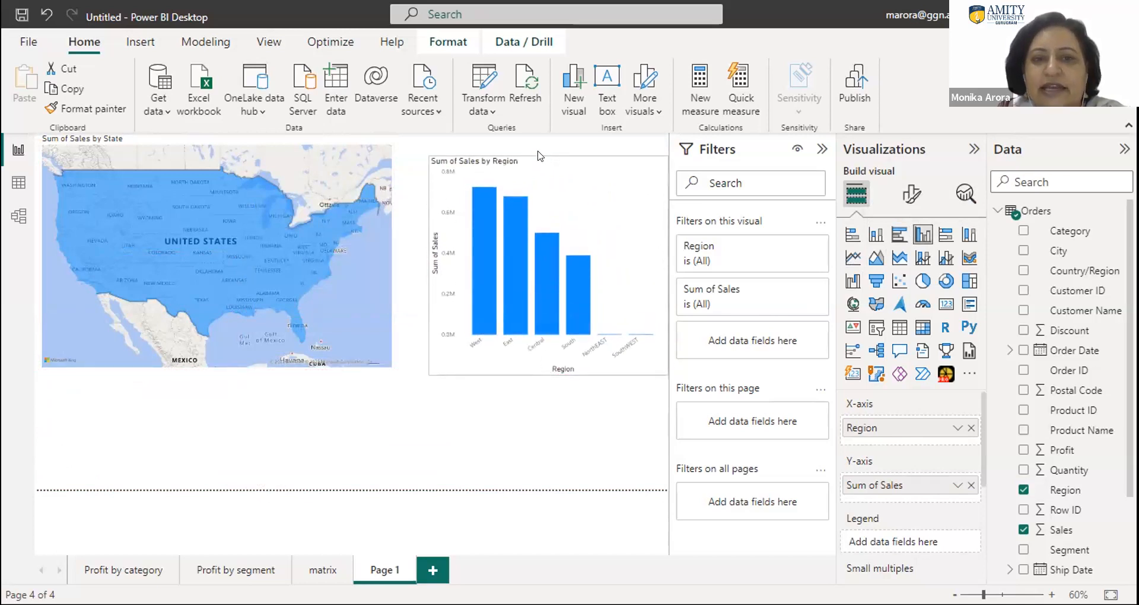
# - Filter the State map by the West, East, Central and South columns in turn, and clear the selection
pyautogui.click(479, 294)
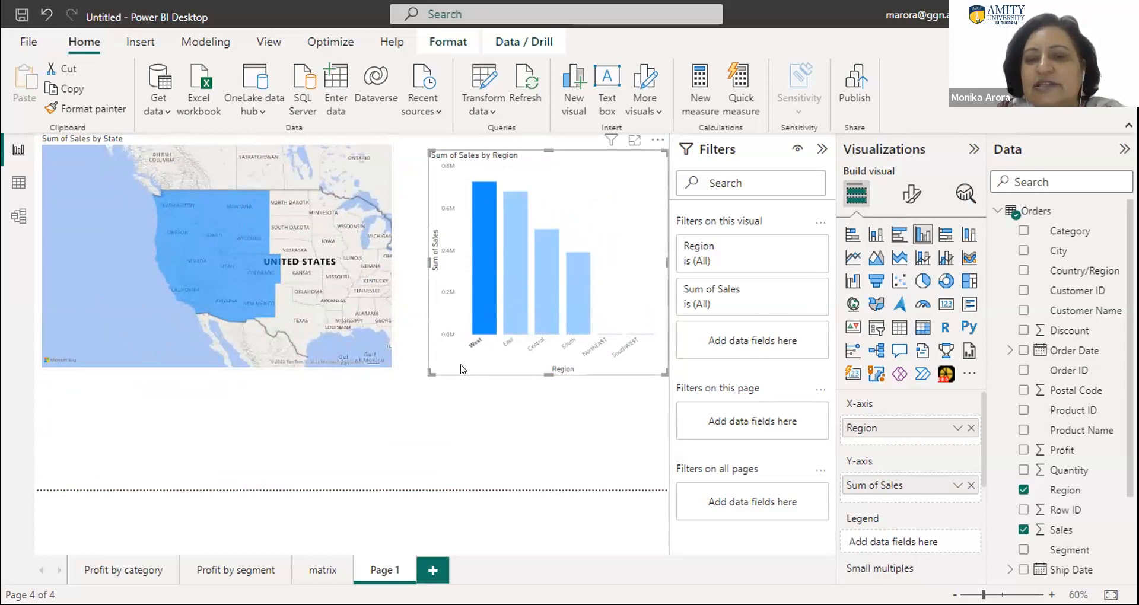
pyautogui.click(508, 311)
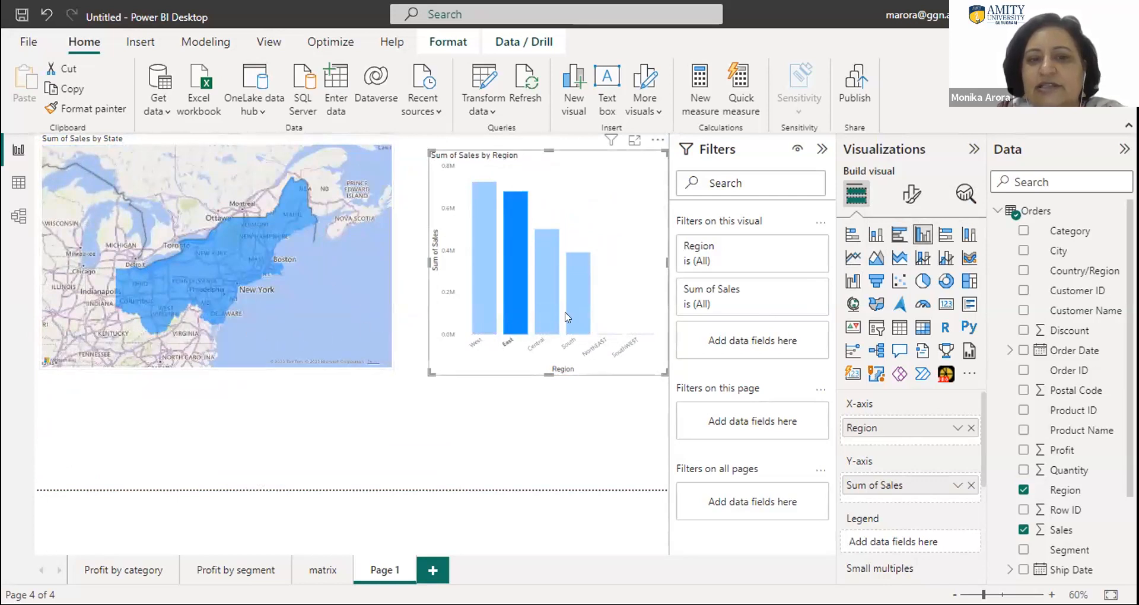
pyautogui.click(543, 309)
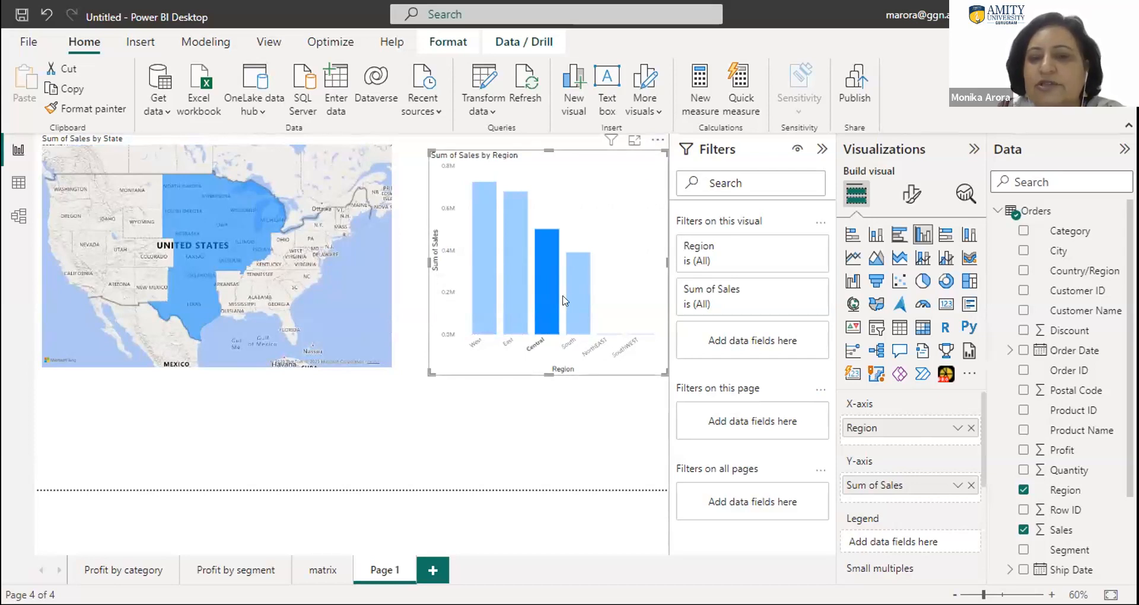
pyautogui.moveTo(579, 292)
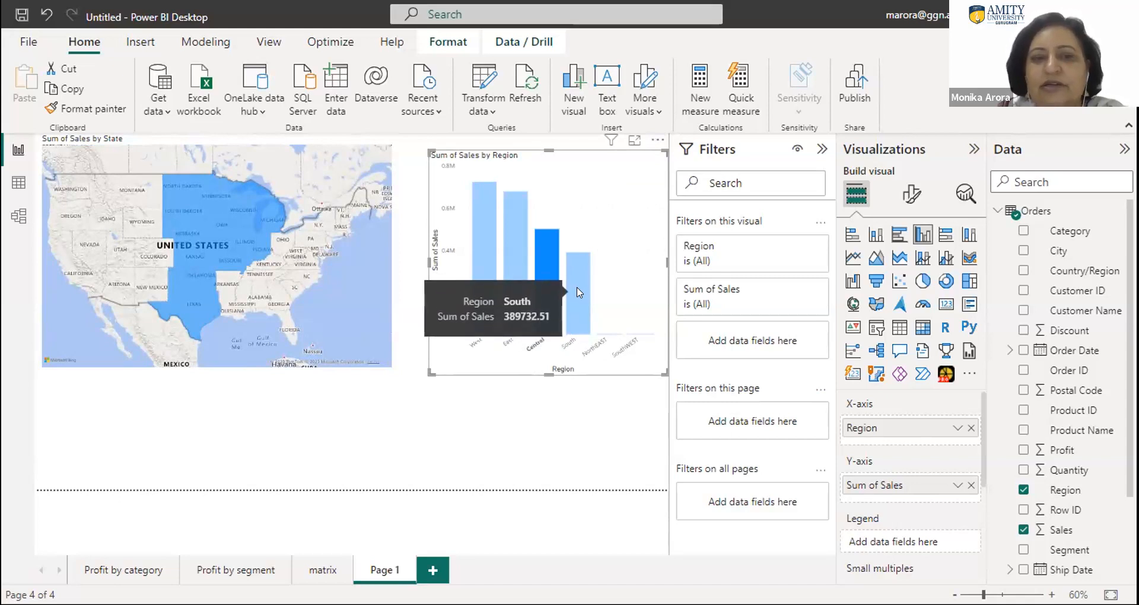
pyautogui.click(578, 291)
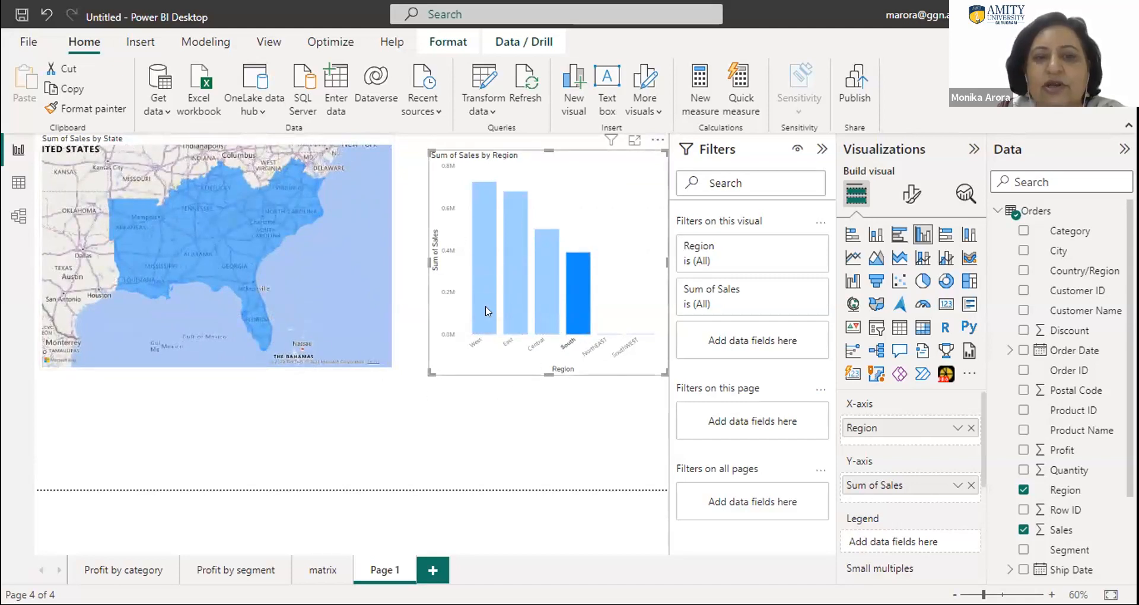
pyautogui.click(380, 451)
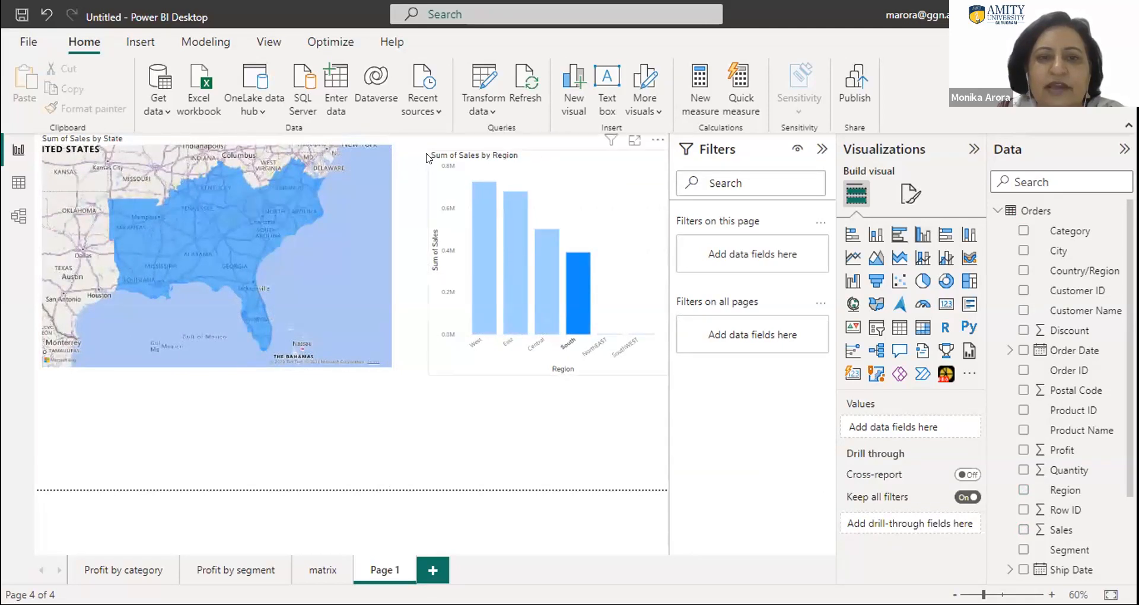
pyautogui.click(623, 175)
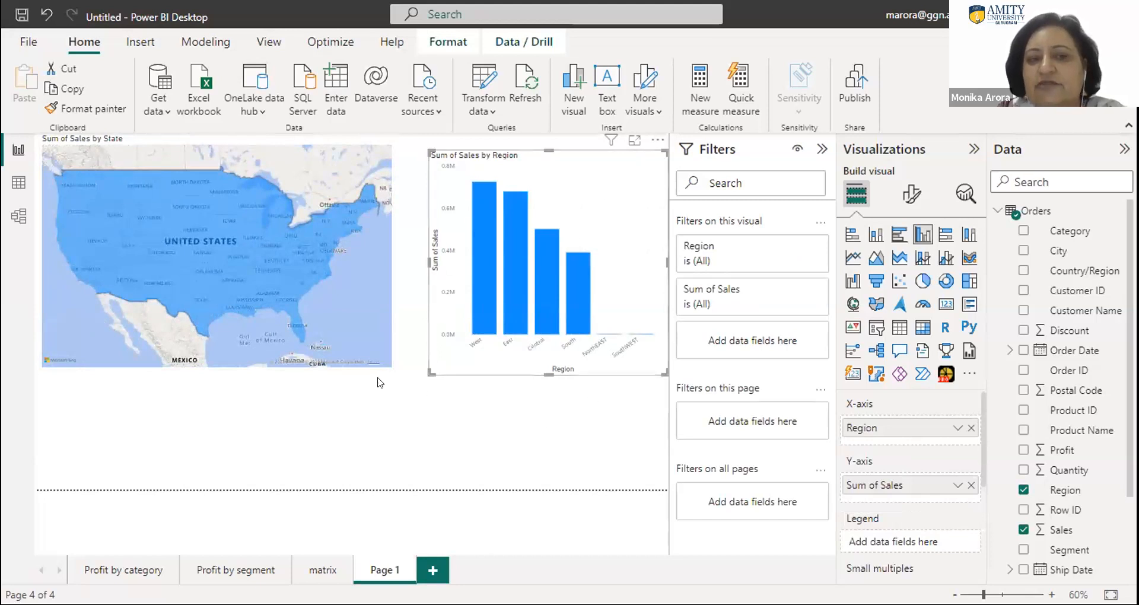
# - Highlight Kansas, Nebraska, South Dakota, Minnesota, Iowa, Missouri, Arkansas, Oklahoma and Texas together on the map to examine their share of each region's sales
pyautogui.moveTo(202, 251)
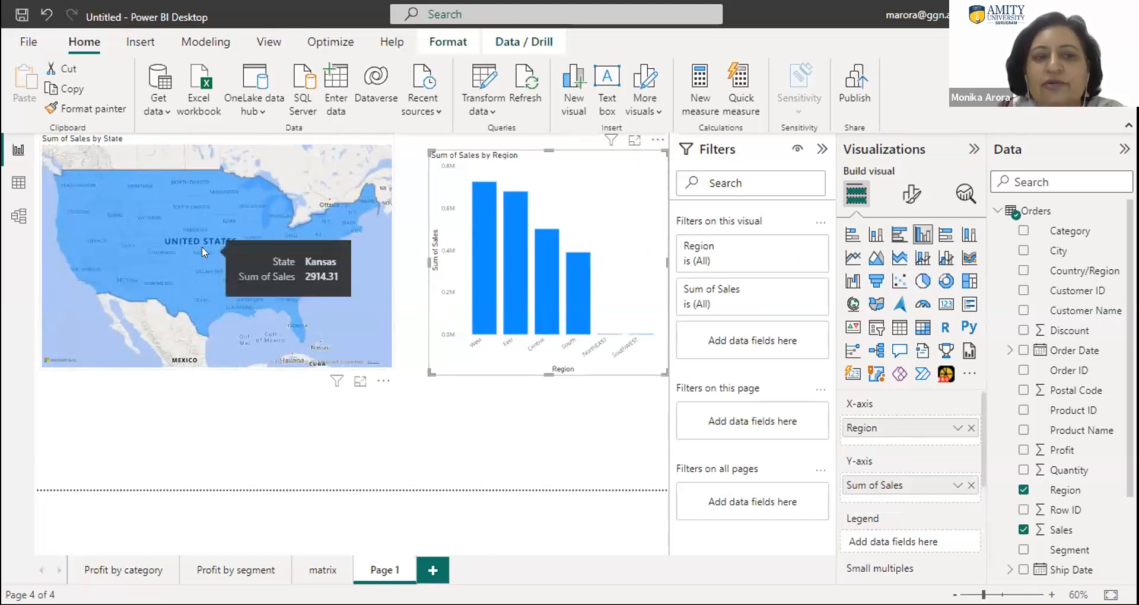
pyautogui.click(202, 248)
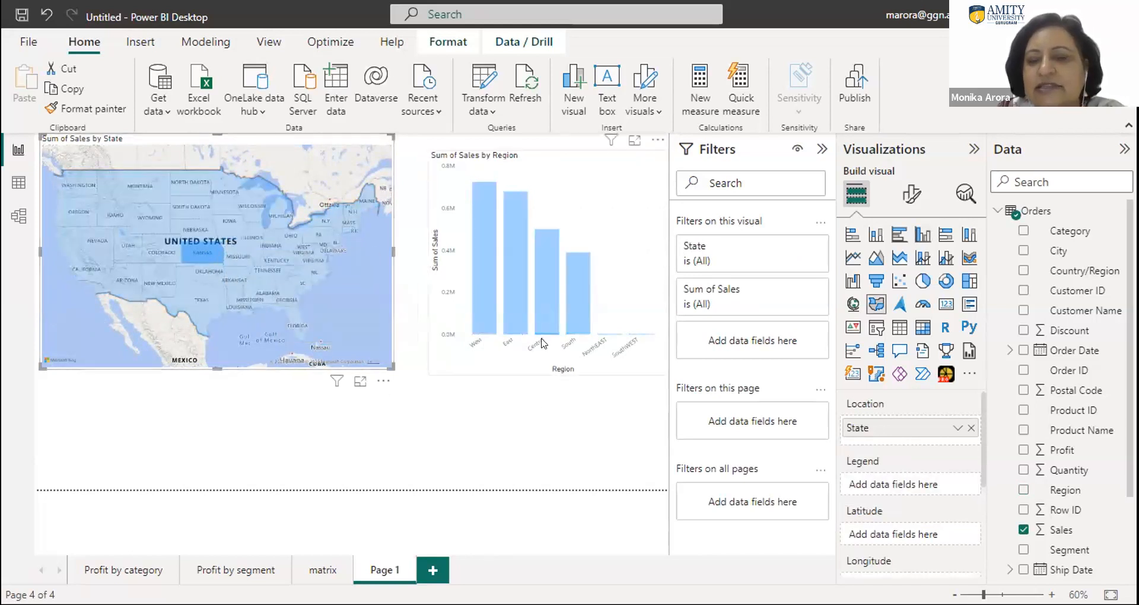
pyautogui.moveTo(547, 337)
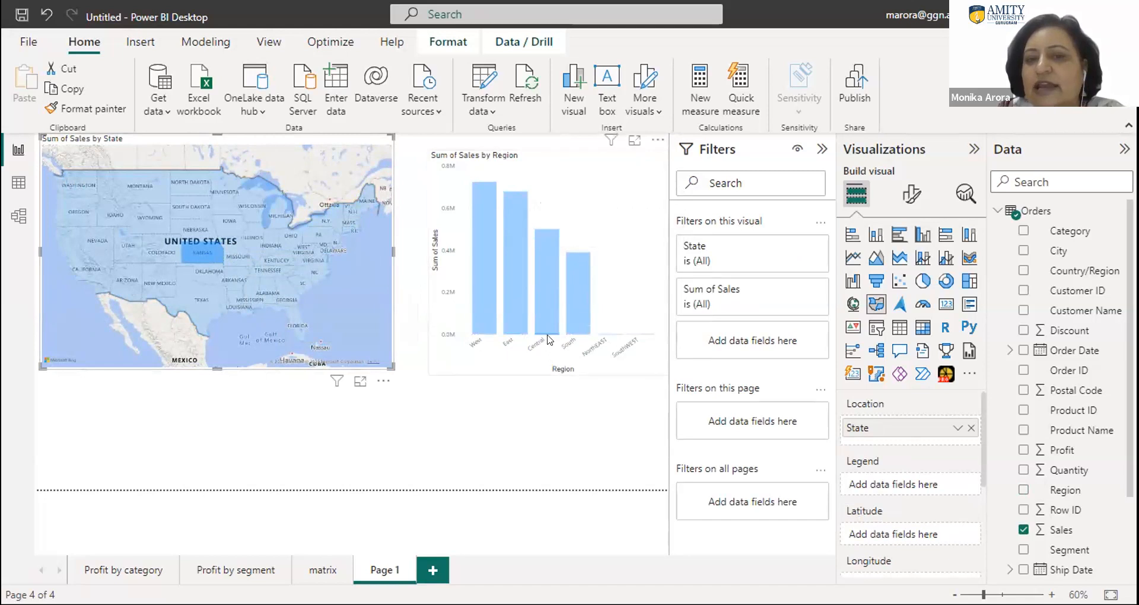
pyautogui.click(194, 231)
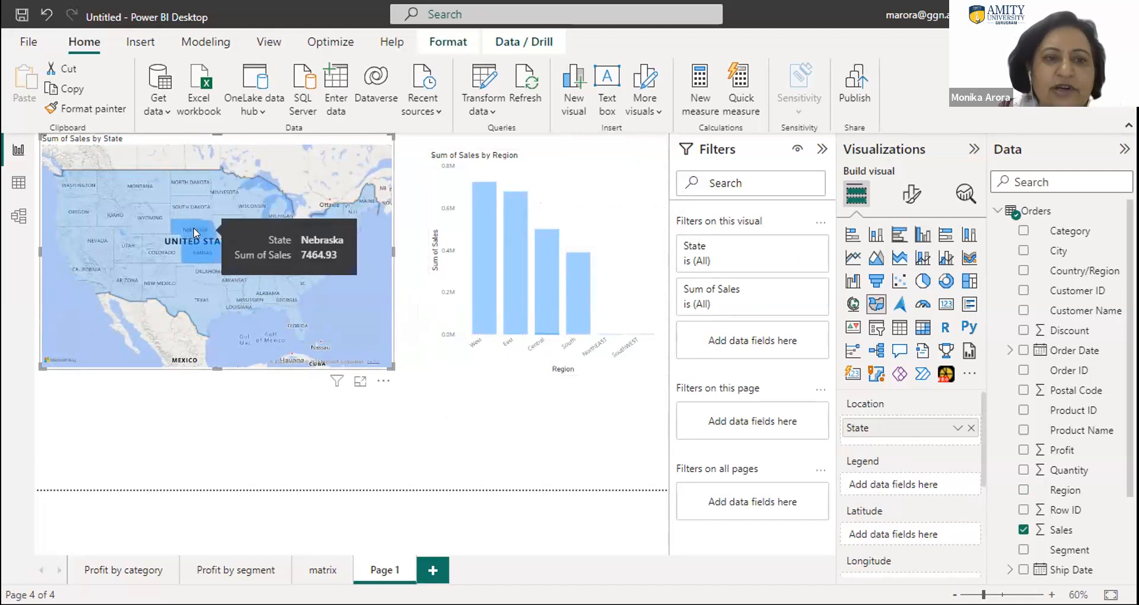
pyautogui.keyDown('ctrl'); pyautogui.click(194, 208); pyautogui.keyUp('ctrl')
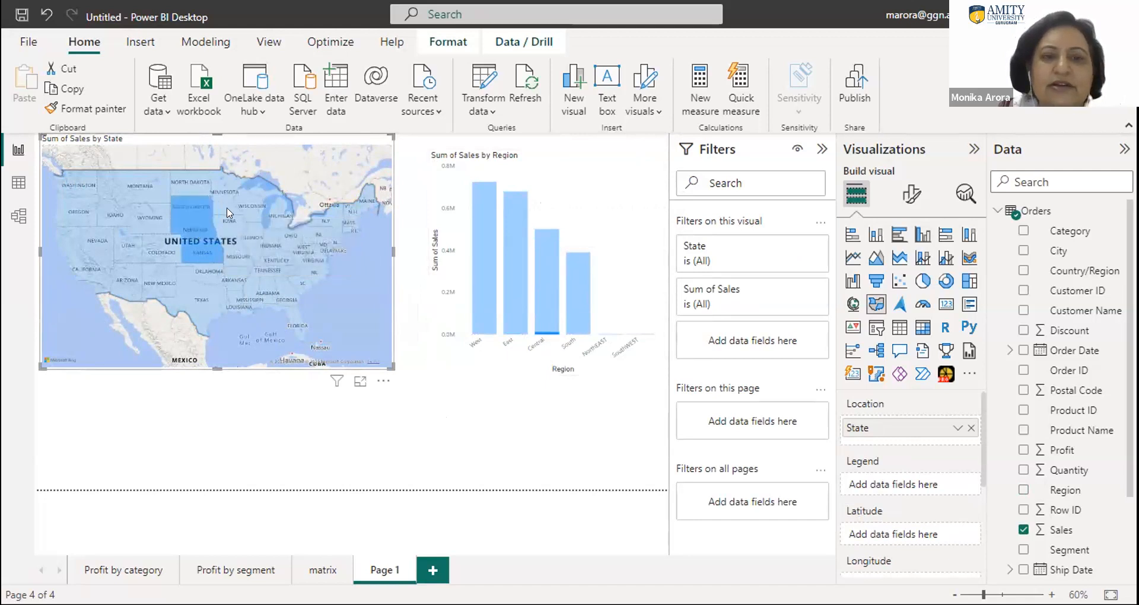
pyautogui.keyDown('ctrl'); pyautogui.click(230, 211); pyautogui.keyUp('ctrl')
pyautogui.keyDown('ctrl'); pyautogui.click(230, 223); pyautogui.keyUp('ctrl')
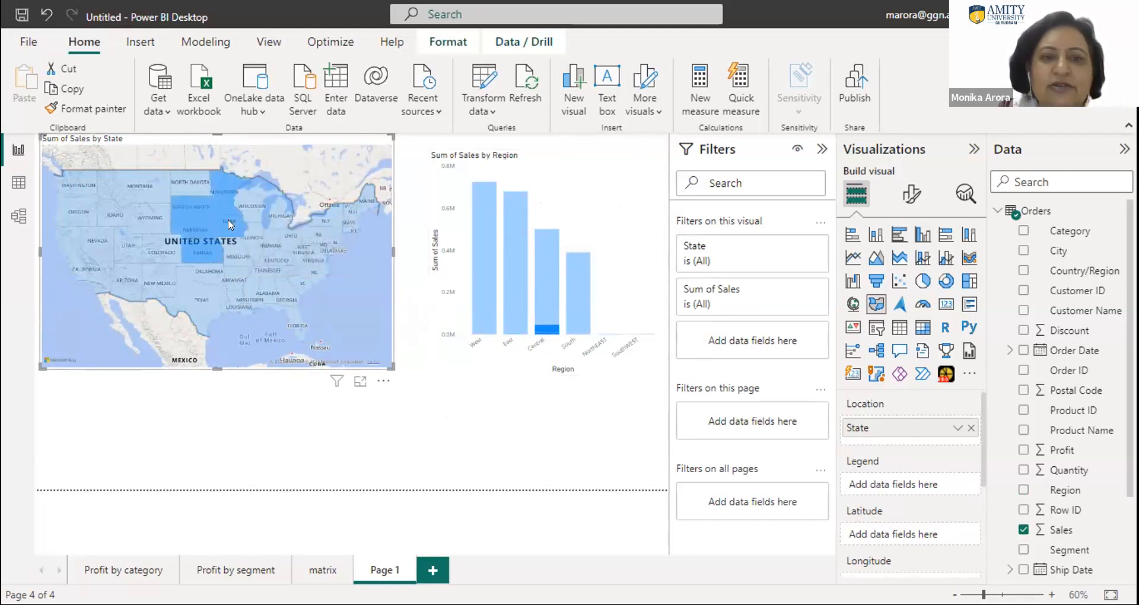
pyautogui.keyDown('ctrl'); pyautogui.click(232, 238); pyautogui.keyUp('ctrl')
pyautogui.keyDown('ctrl'); pyautogui.click(231, 276); pyautogui.keyUp('ctrl')
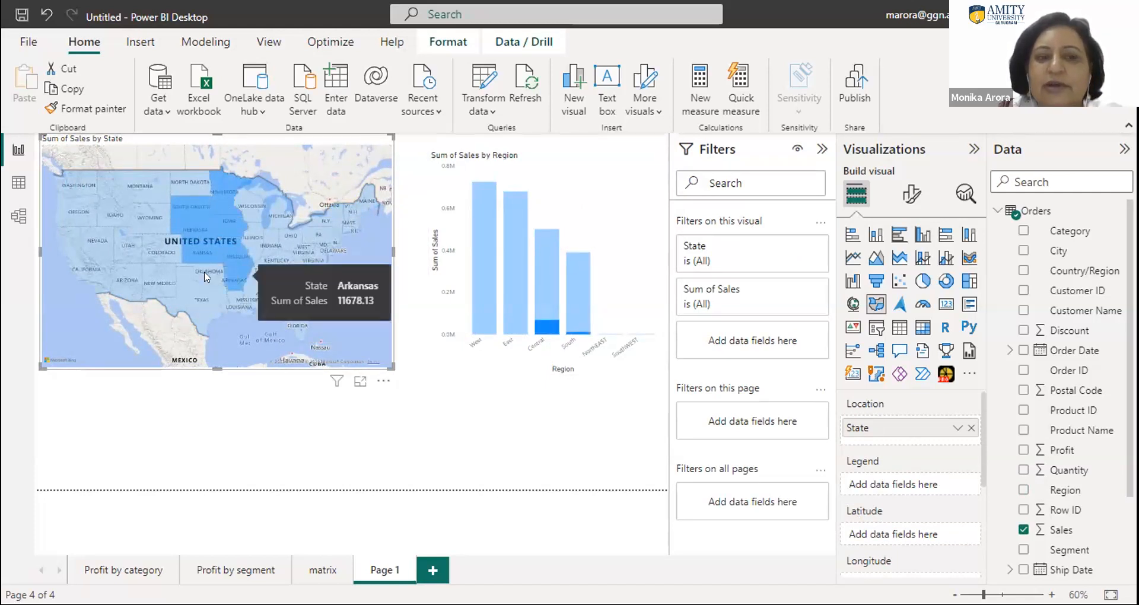
pyautogui.keyDown('ctrl'); pyautogui.click(208, 274); pyautogui.keyUp('ctrl')
pyautogui.keyDown('ctrl'); pyautogui.click(194, 292); pyautogui.keyUp('ctrl')
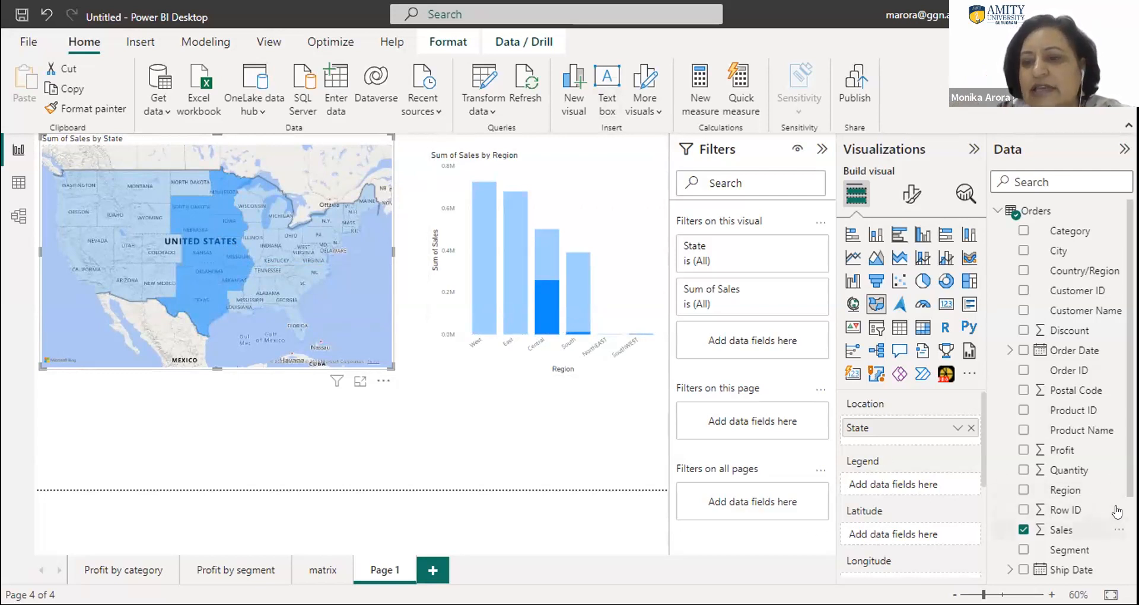
# - Add Profit to the Sales by Region column chart and filter the map by its West, East, Central and South profit columns in turn
pyautogui.scroll(-3, 1061, 386)
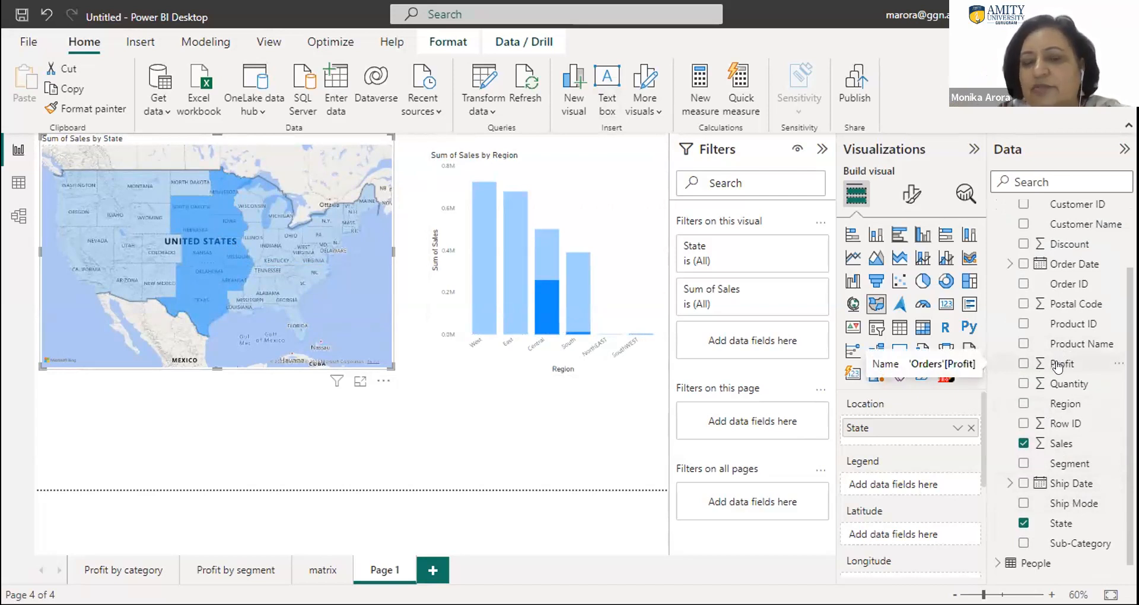
pyautogui.moveTo(1057, 368); pyautogui.dragTo(528, 314)
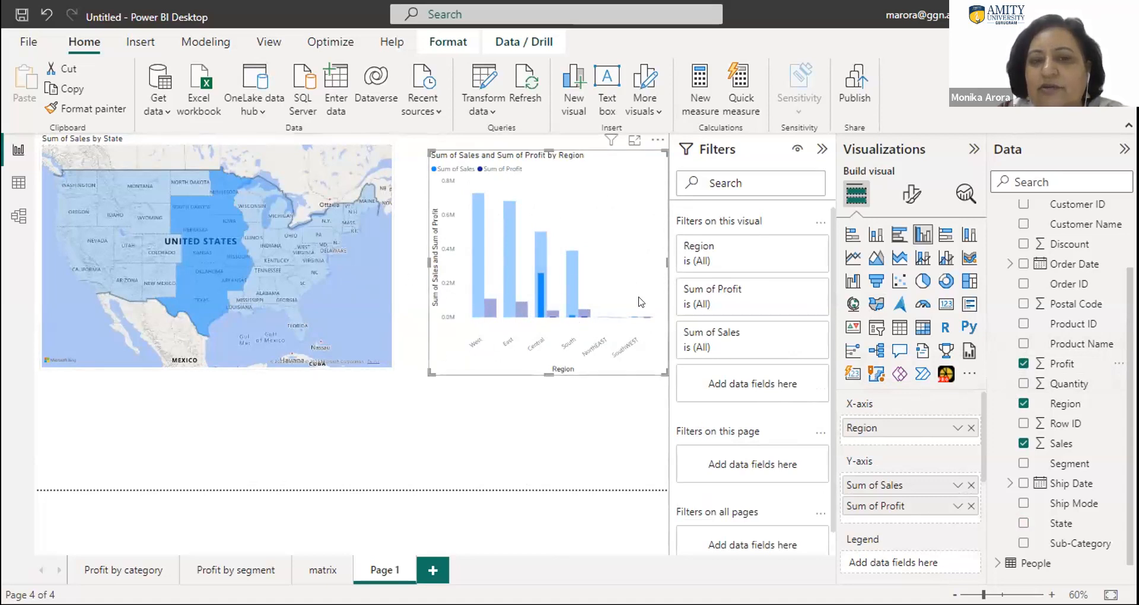
pyautogui.click(489, 314)
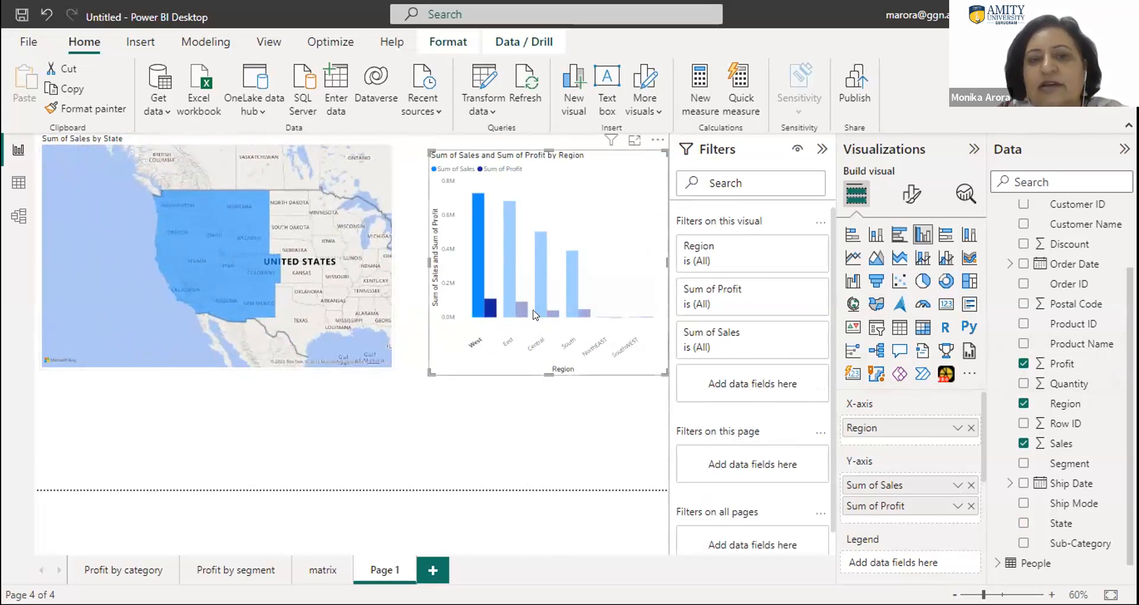
pyautogui.click(522, 314)
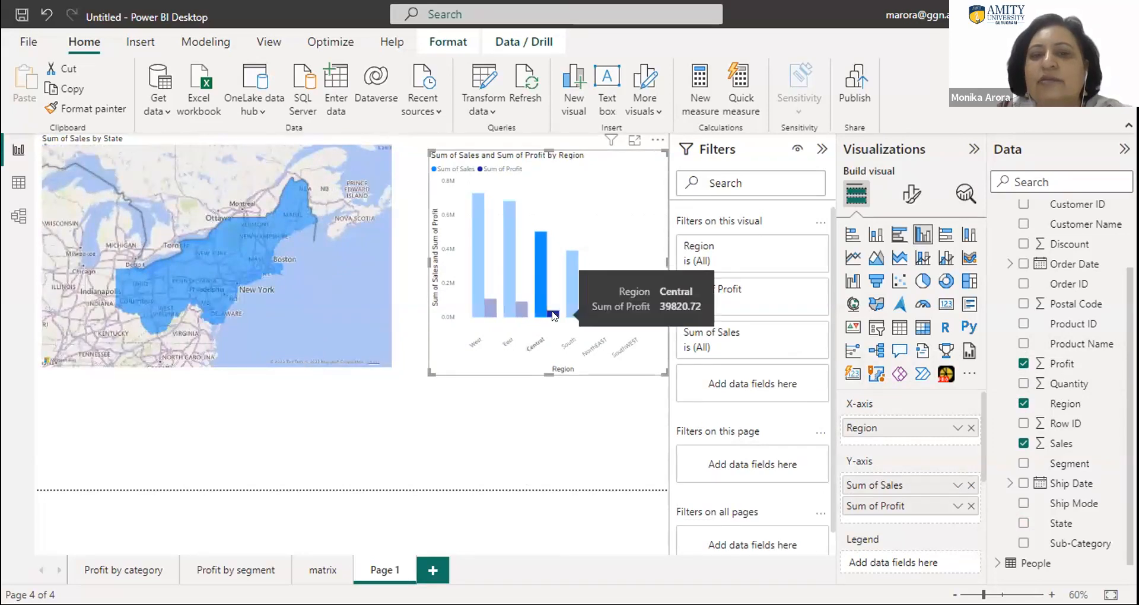
pyautogui.click(553, 313)
pyautogui.click(586, 314)
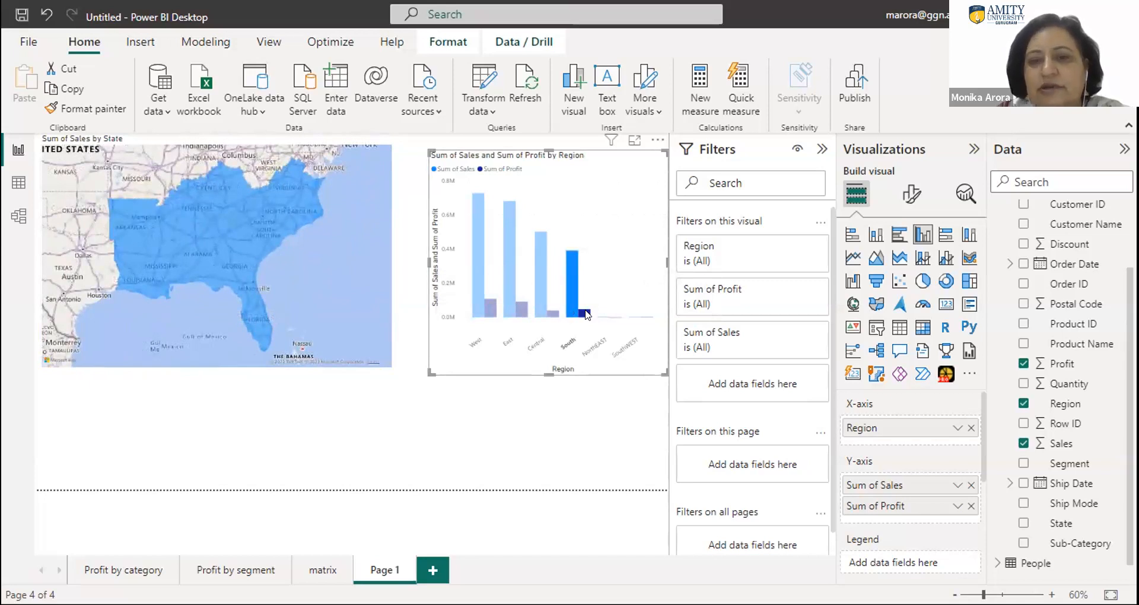
# - Collapse the Filters, Visualizations and Data panes, and widen the Sales and Profit by Region chart towards the map, aligning its lower edge with the map
pyautogui.click(822, 149)
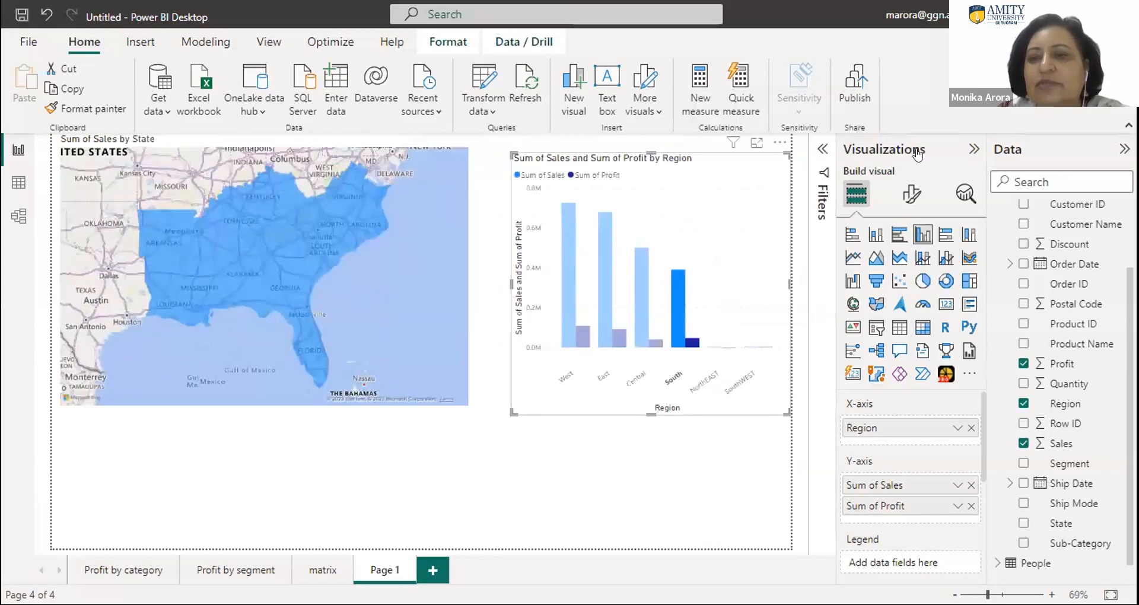
pyautogui.click(972, 149)
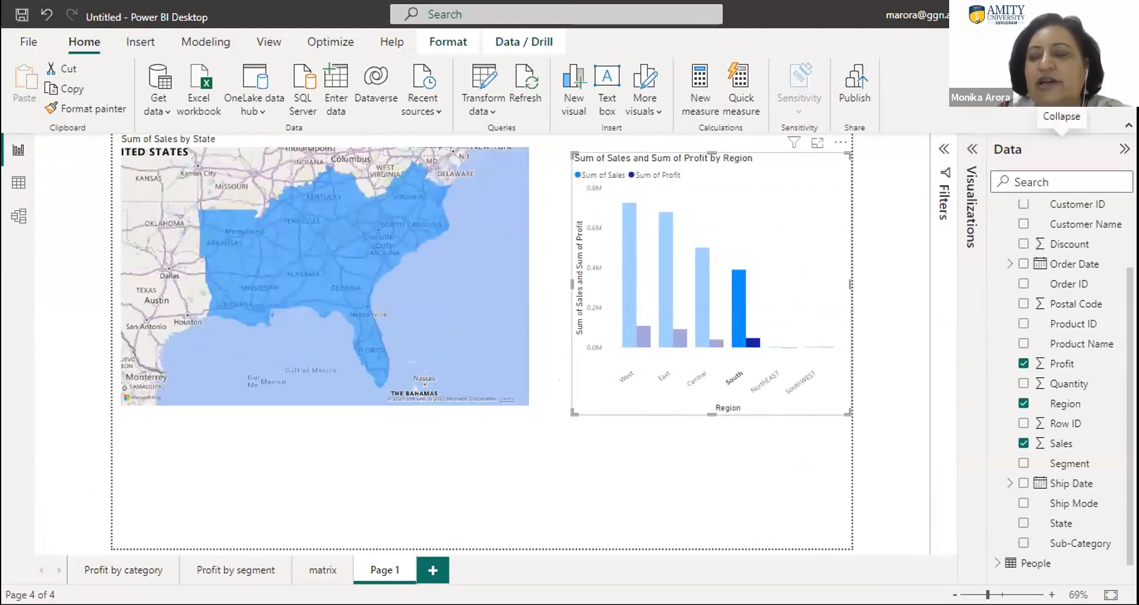
pyautogui.click(1124, 148)
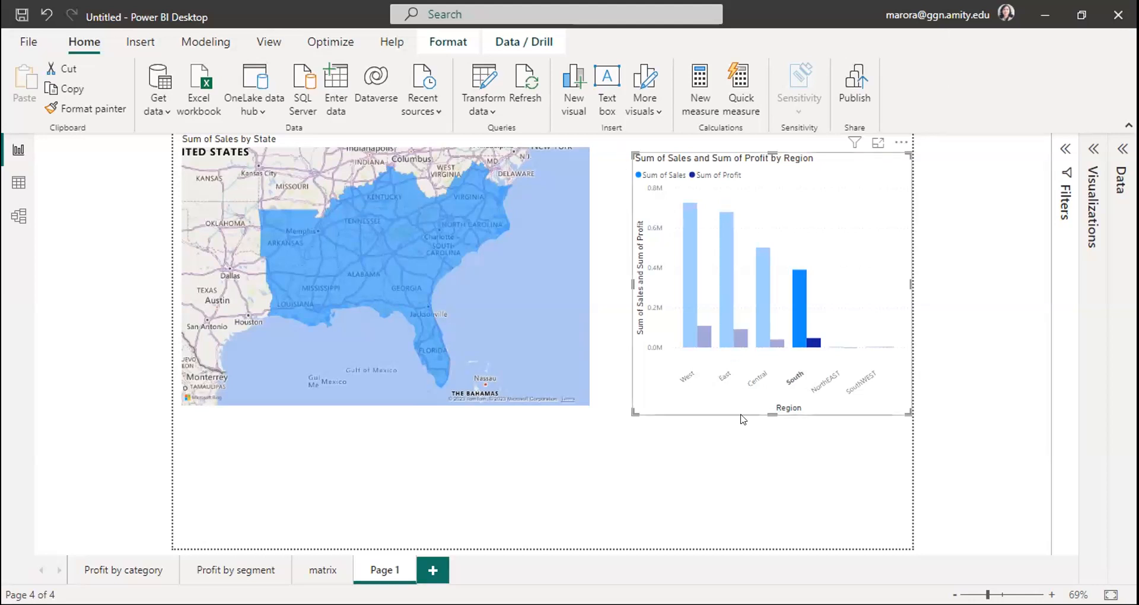
pyautogui.moveTo(625, 405); pyautogui.dragTo(593, 397)
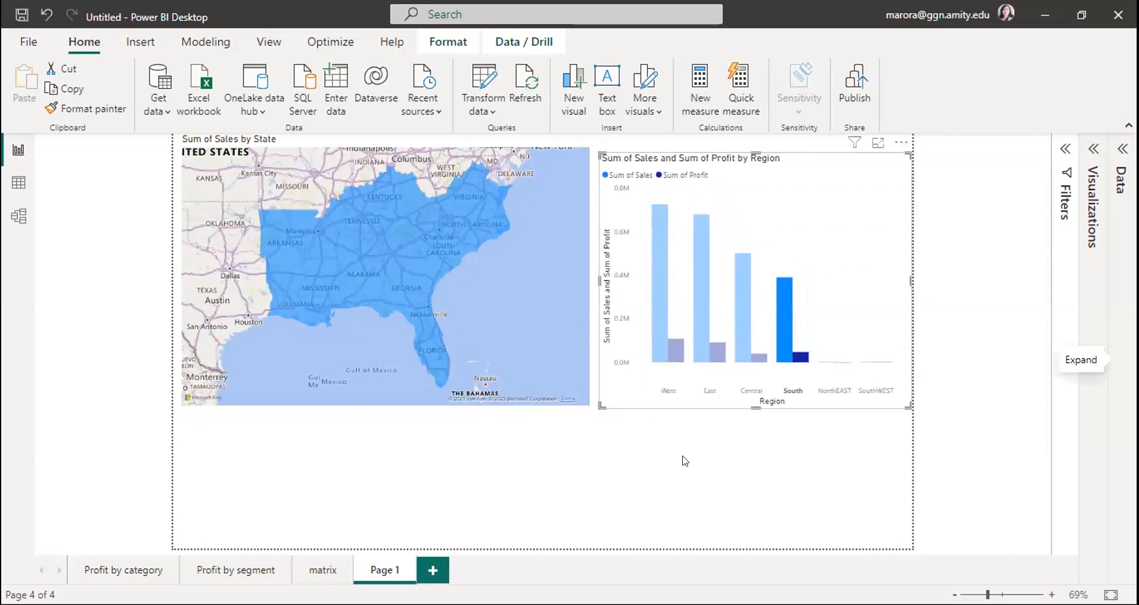
# - Rename the current report page from Page 1 to Map and deselect the chart
pyautogui.doubleClick(383, 570)
pyautogui.write('Map')
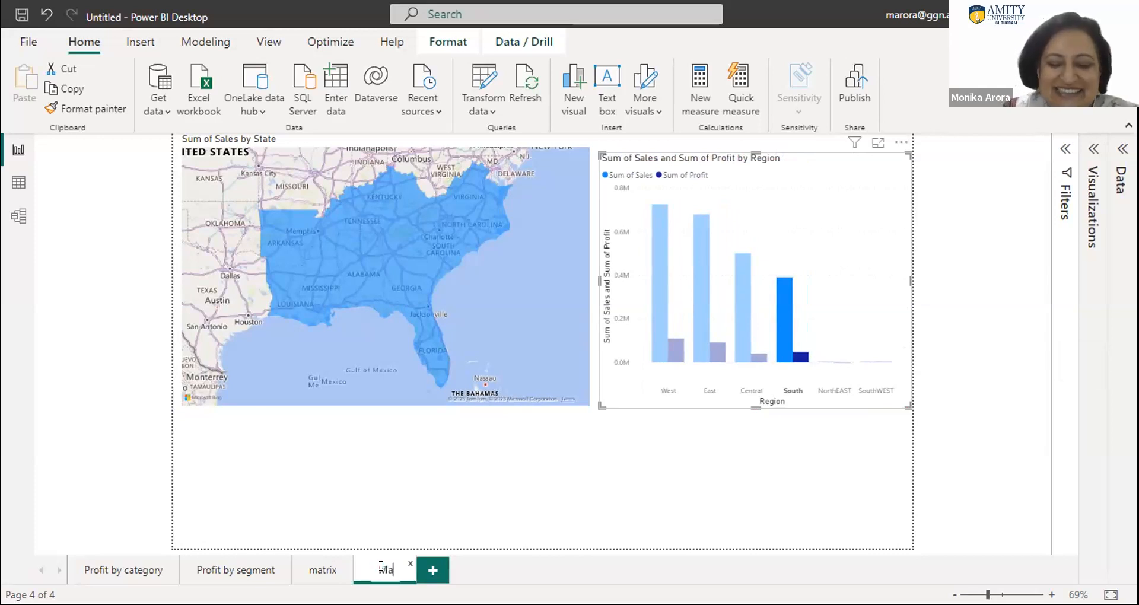
pyautogui.click(724, 460)
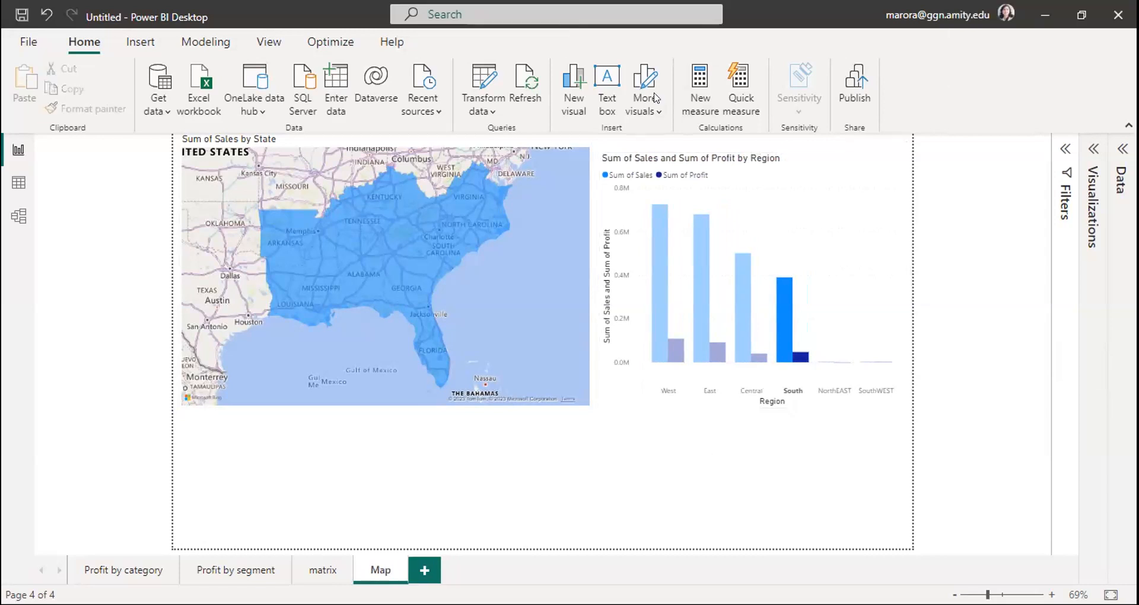
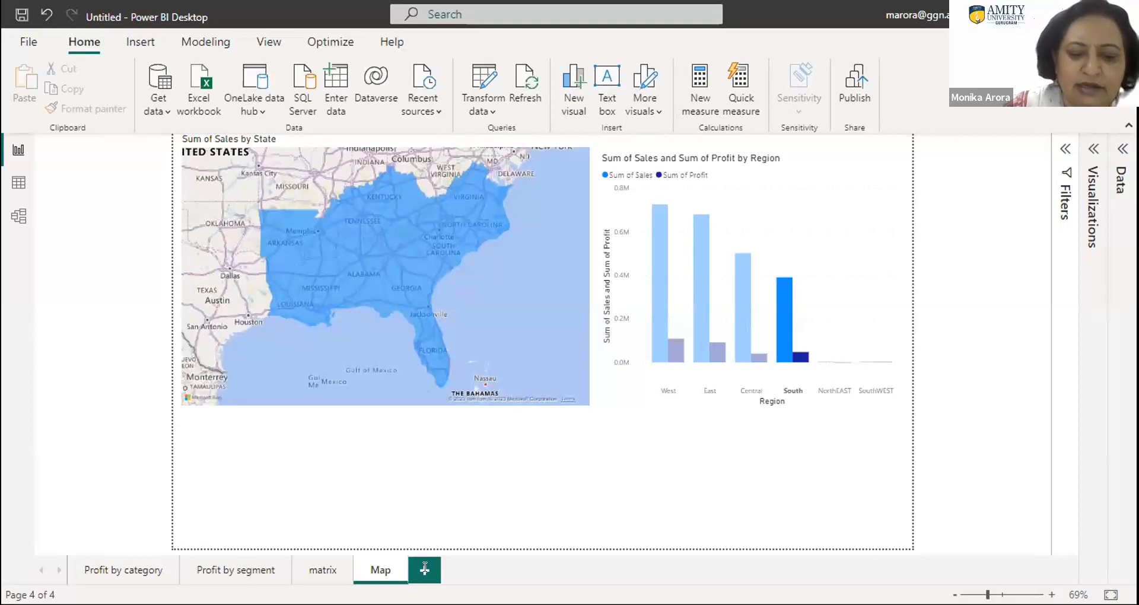
# - Add a new report page after Map and name it "quarter month wise profit"
pyautogui.click(425, 569)
pyautogui.doubleClick(425, 569)
pyautogui.write('yea')
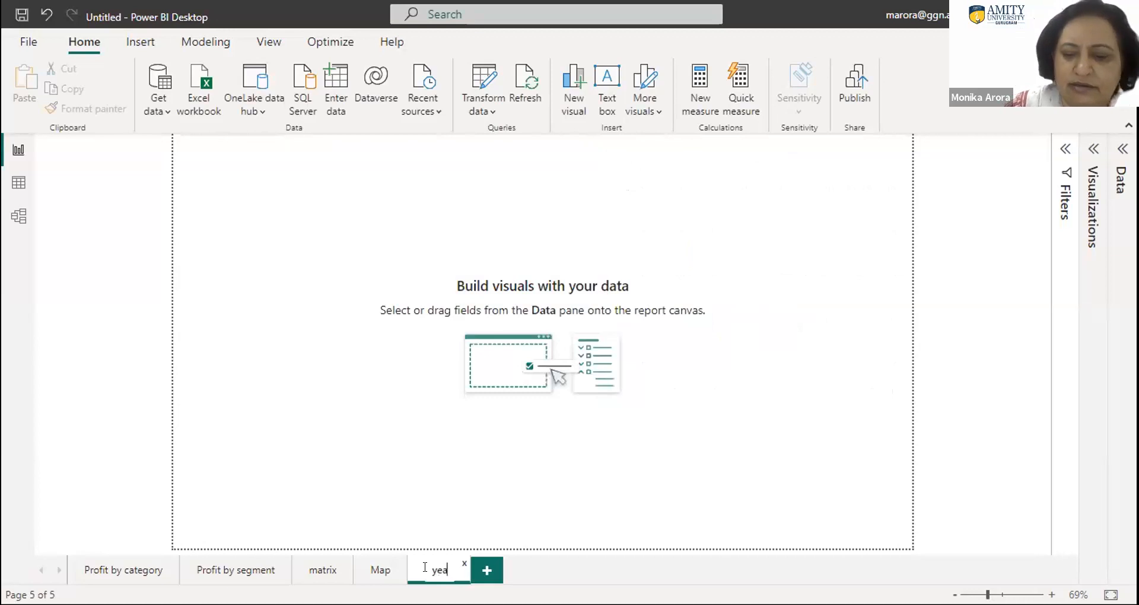
pyautogui.write('r')
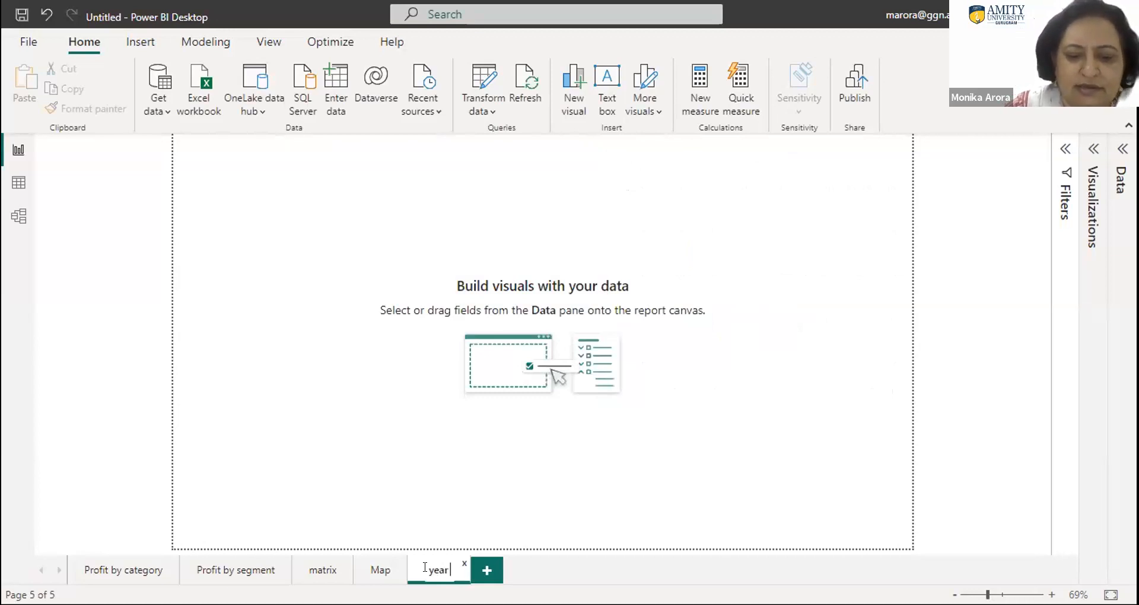
pyautogui.write(' wise p')
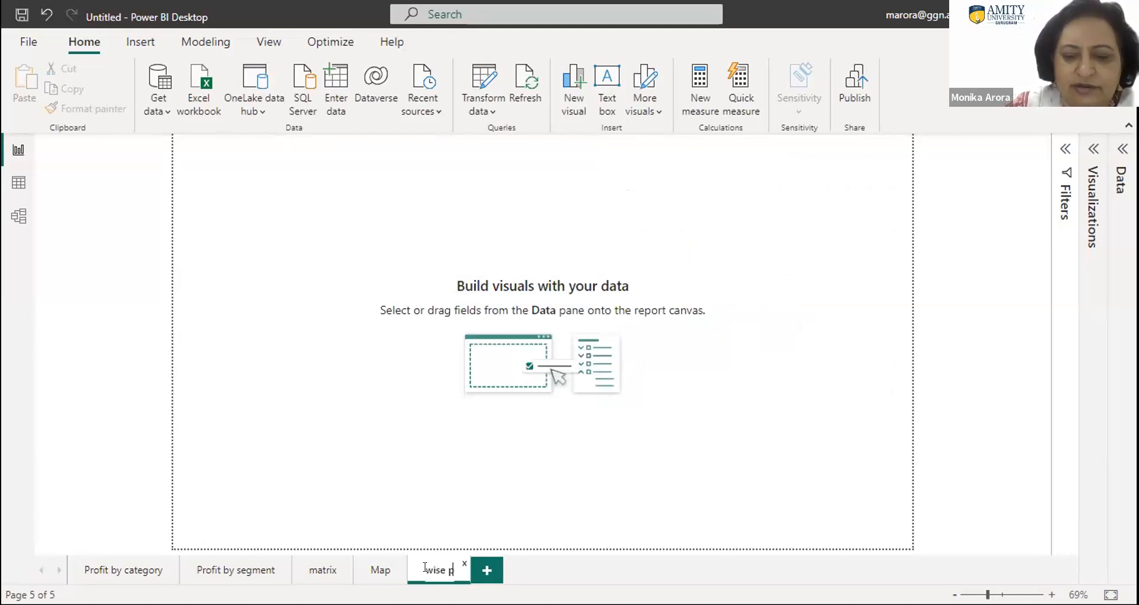
pyautogui.press('BackSpace')
pyautogui.press('BackSpace')
pyautogui.press('BackSpace')
pyautogui.press('BackSpace')
pyautogui.press('BackSpace')
pyautogui.press('BackSpace')
pyautogui.press('BackSpace')
pyautogui.press('BackSpace')
pyautogui.press('BackSpace')
pyautogui.press('BackSpace')
pyautogui.press('BackSpace')
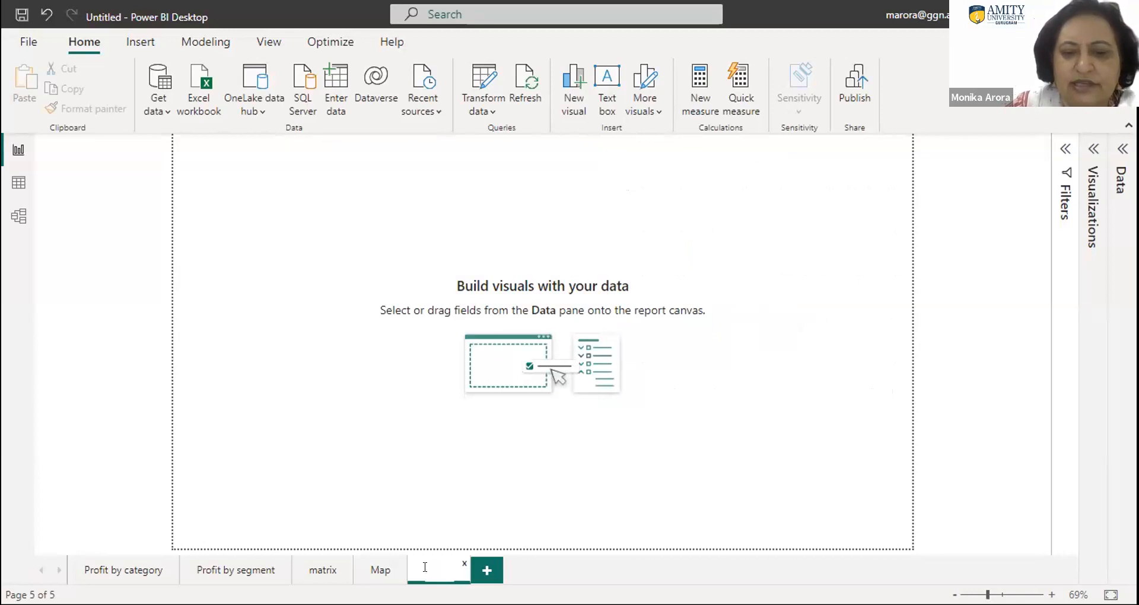
pyautogui.write('month')
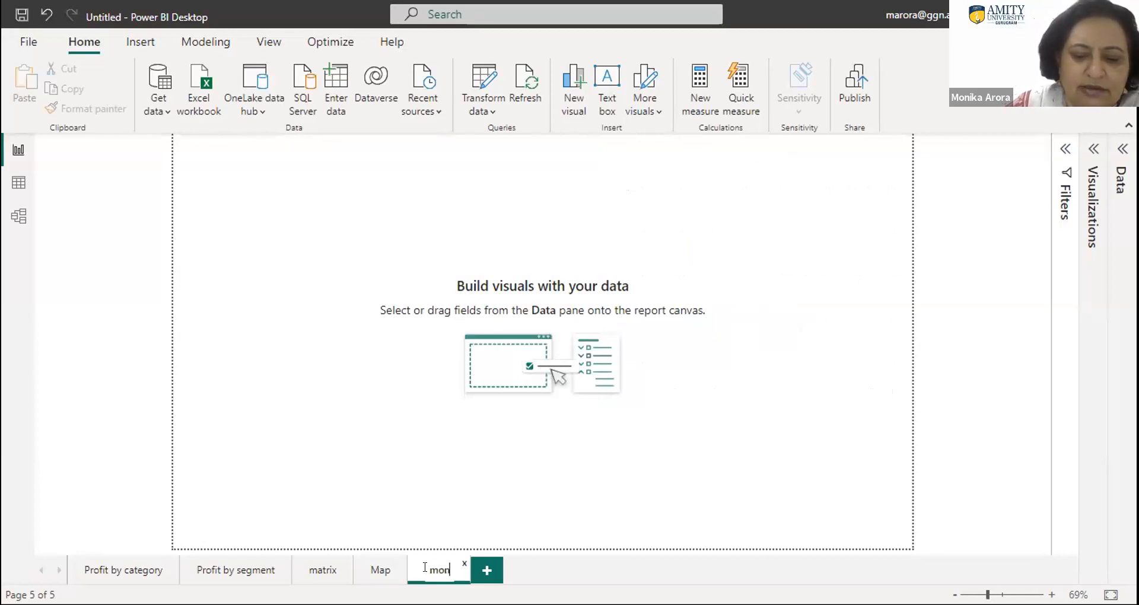
pyautogui.press('BackSpace')
pyautogui.press('BackSpace')
pyautogui.press('BackSpace')
pyautogui.press('BackSpace')
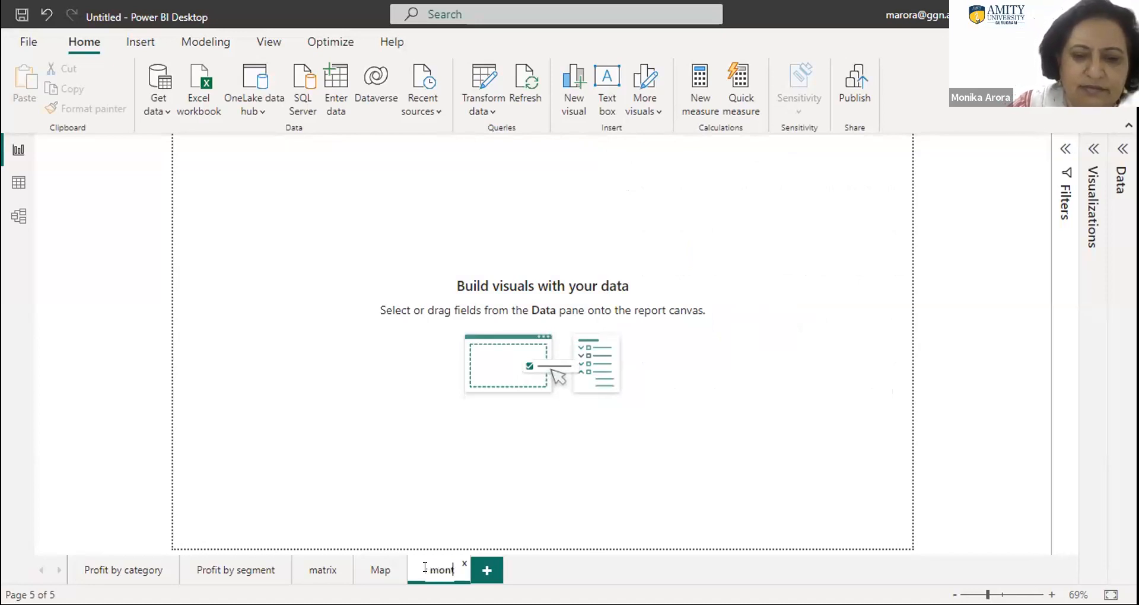
pyautogui.write('wise')
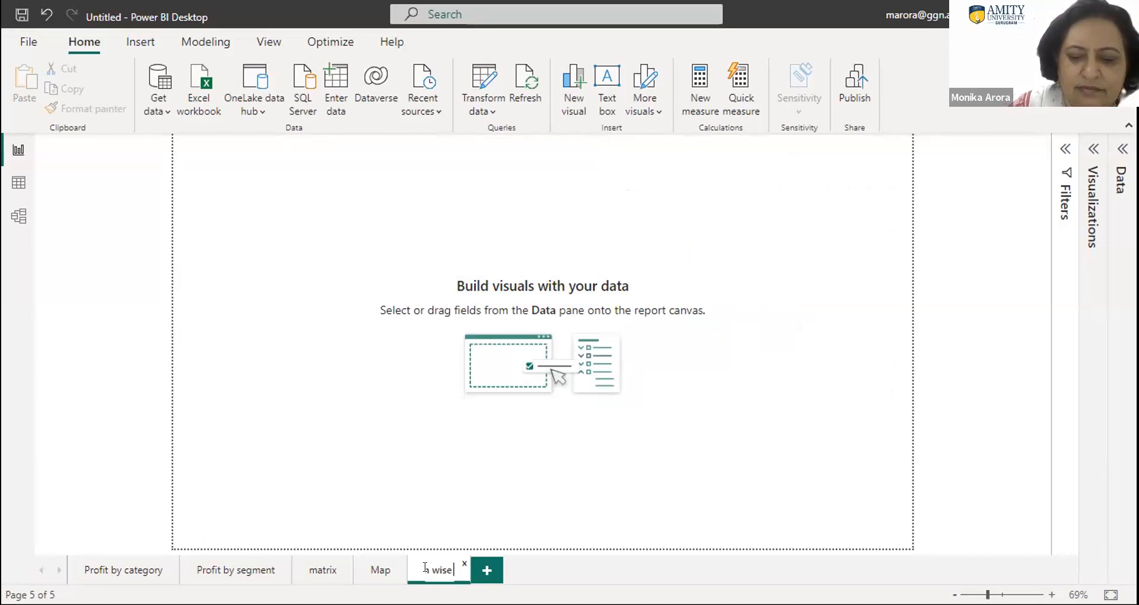
pyautogui.write(' pr')
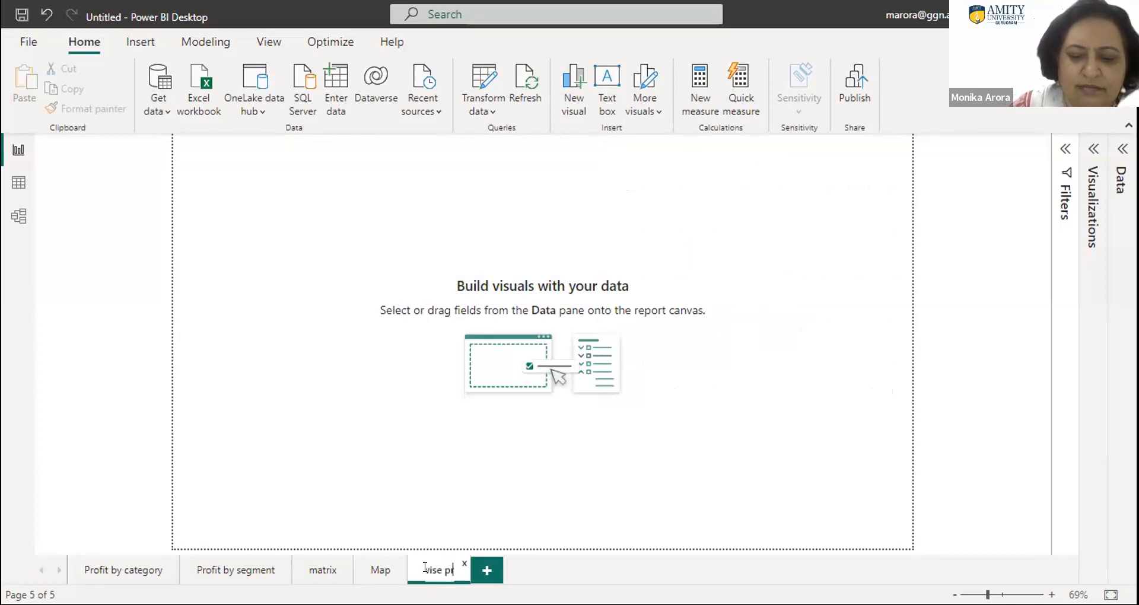
pyautogui.write('ofit')
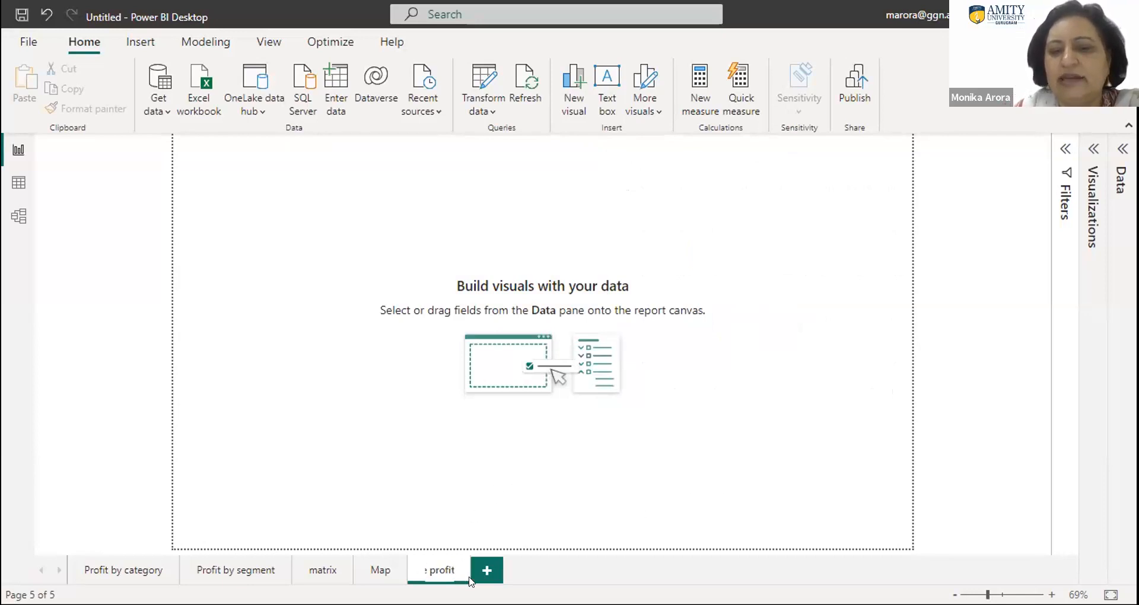
pyautogui.press('Return')
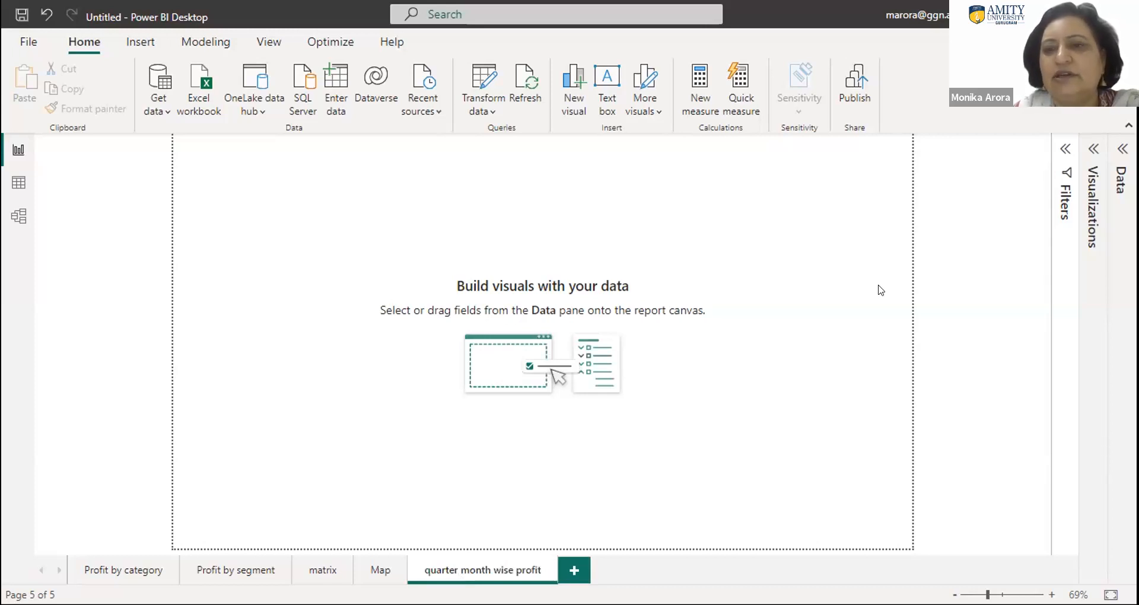
# - Insert a clustered column chart with the Order Date hierarchy on the X-axis and Profit on the Y-axis
pyautogui.click(1094, 196)
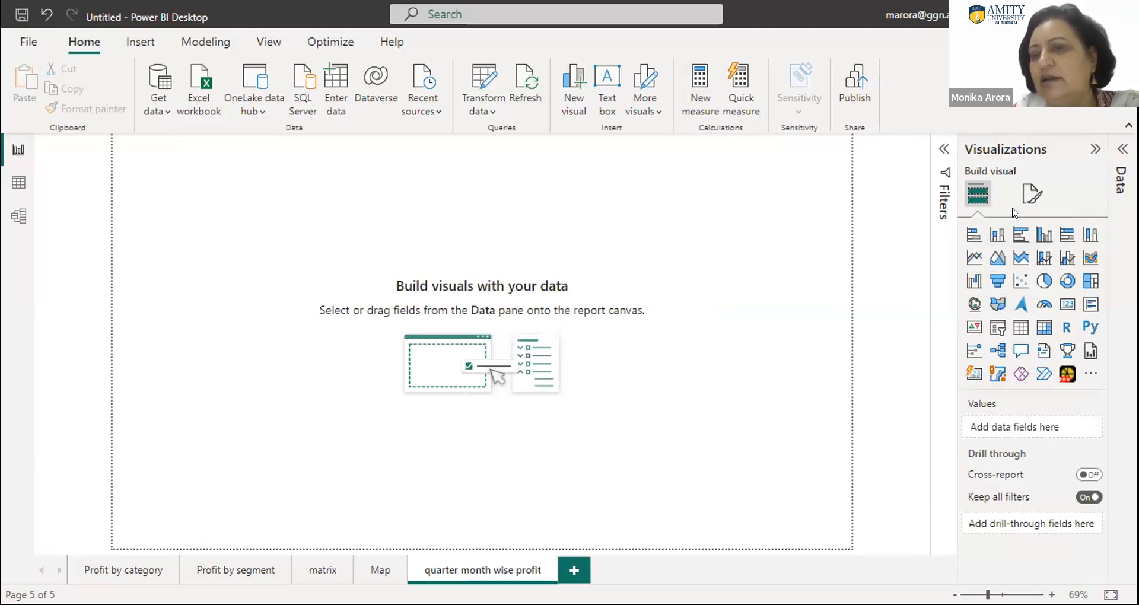
pyautogui.click(1042, 236)
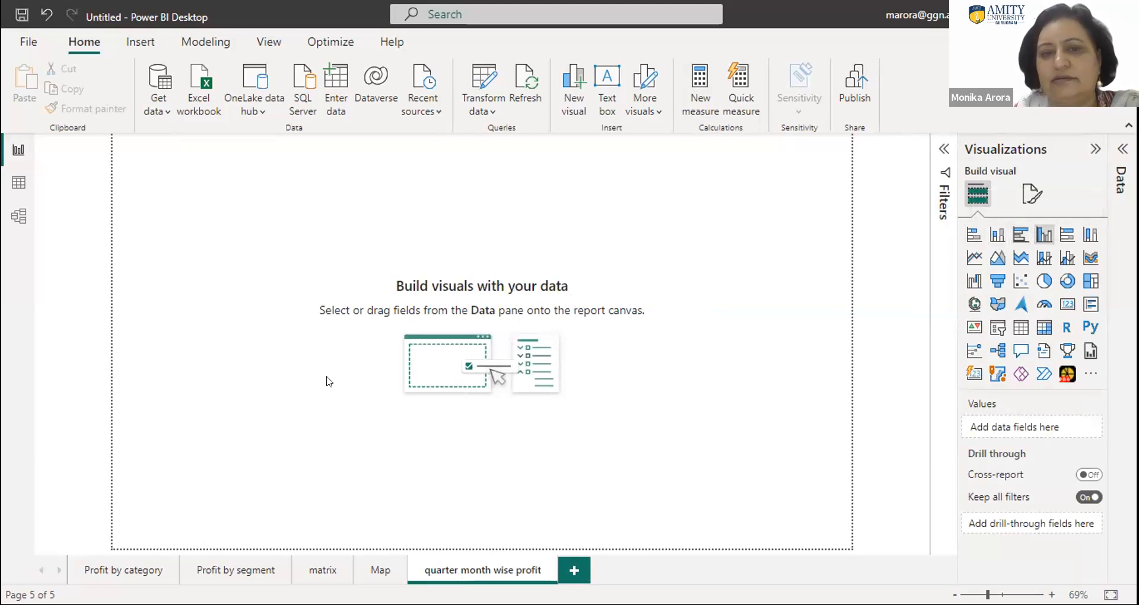
pyautogui.click(1044, 236)
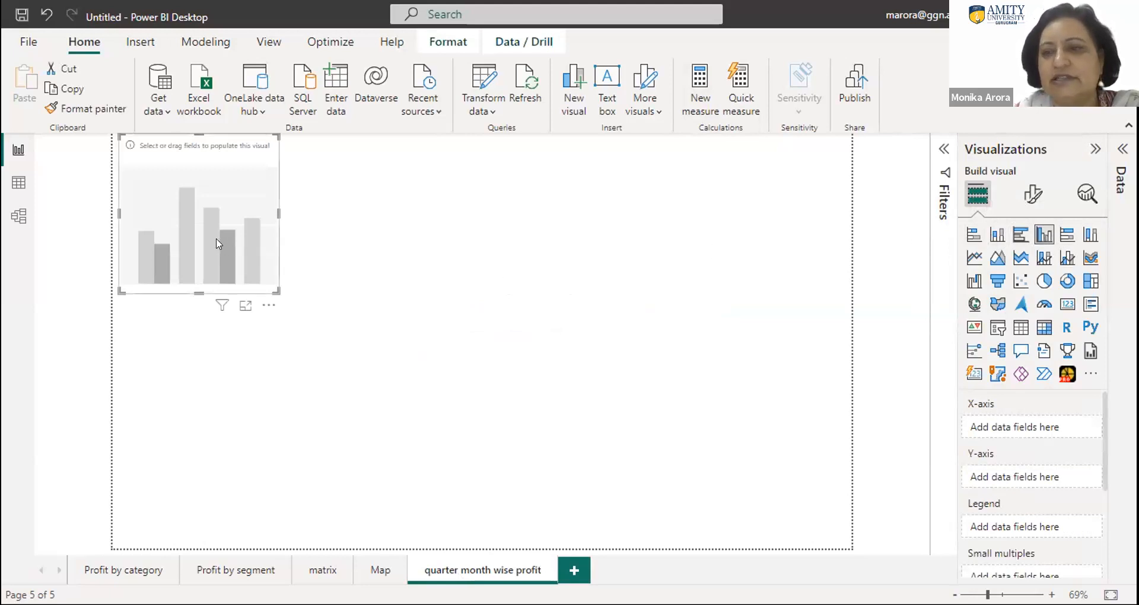
pyautogui.click(1120, 151)
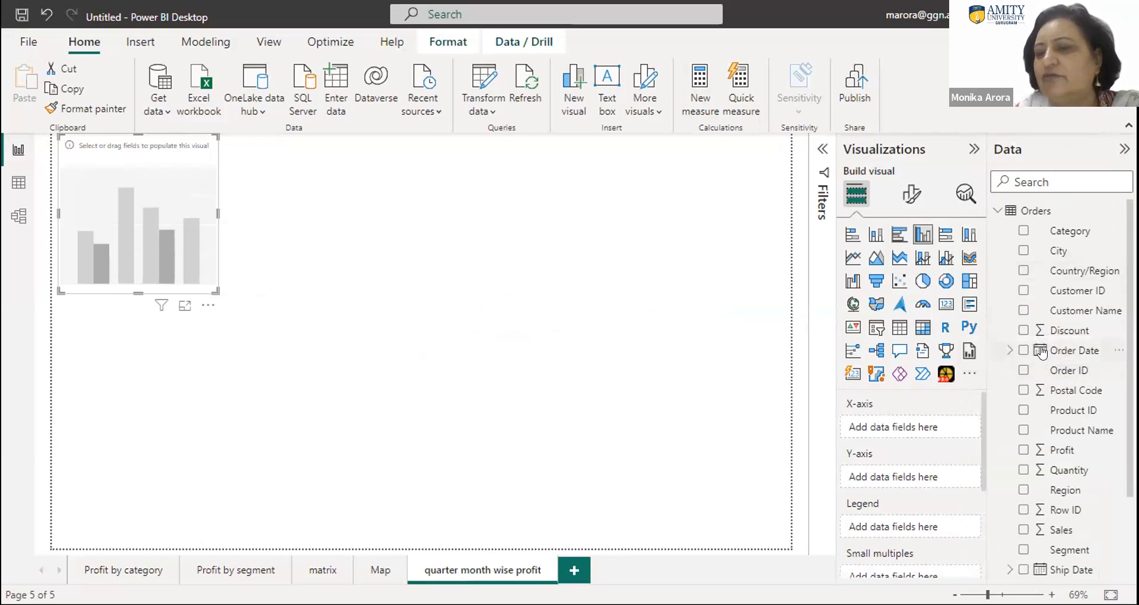
pyautogui.moveTo(1044, 351); pyautogui.dragTo(166, 219)
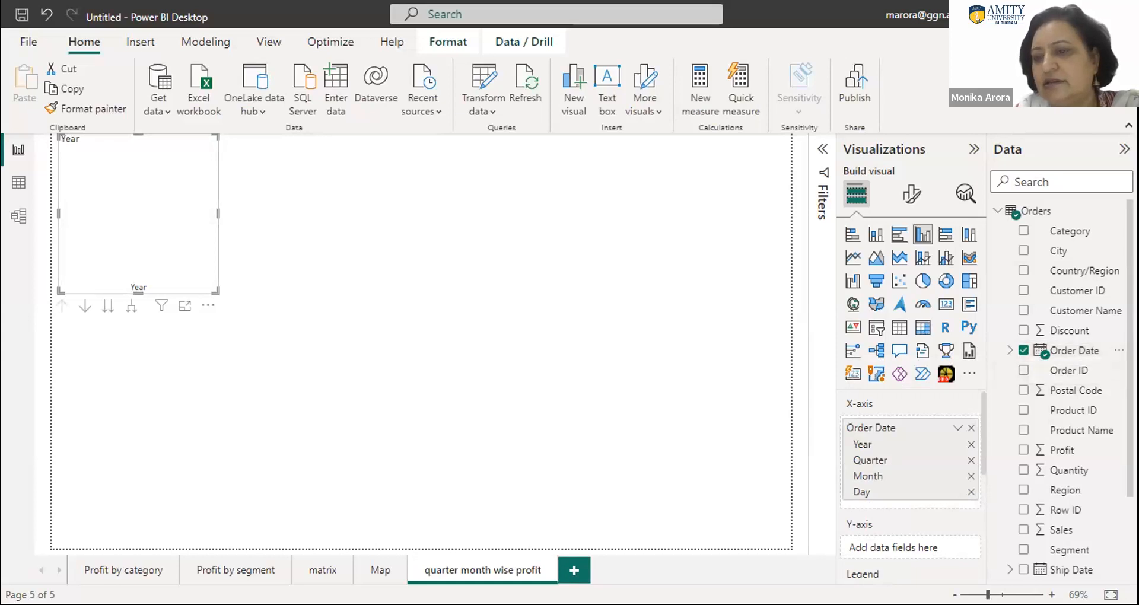
pyautogui.scroll(-3, 1067, 466)
pyautogui.moveTo(1062, 360); pyautogui.dragTo(913, 544)
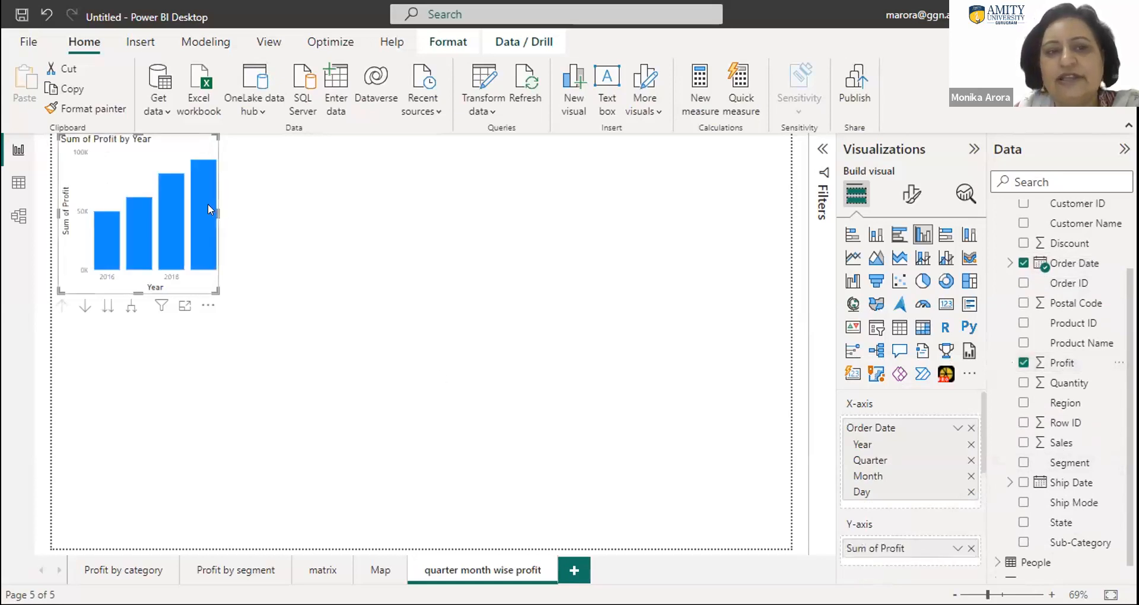
# - Enlarge the Profit by Year chart to about two thirds of the page width and convert it to a line chart
pyautogui.moveTo(212, 206); pyautogui.dragTo(558, 261)
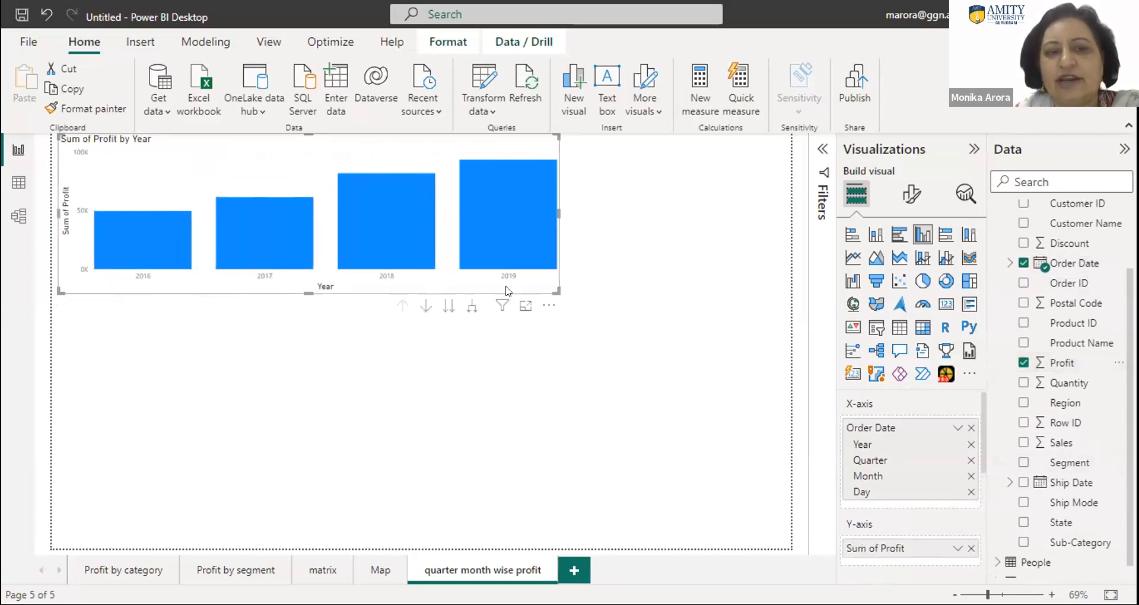
pyautogui.moveTo(303, 288); pyautogui.dragTo(308, 405)
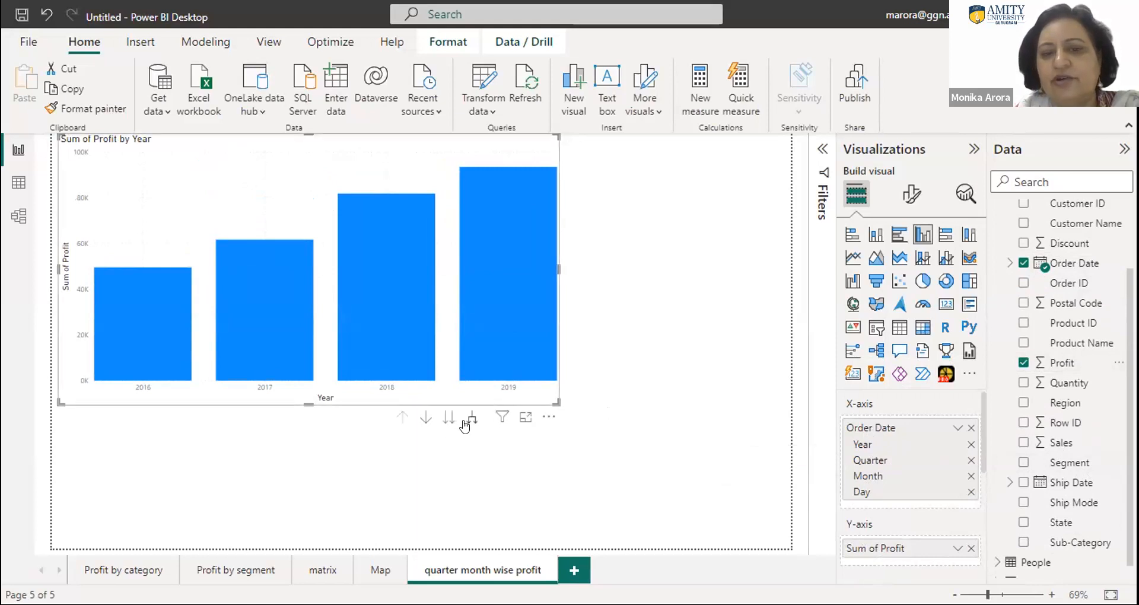
pyautogui.click(848, 260)
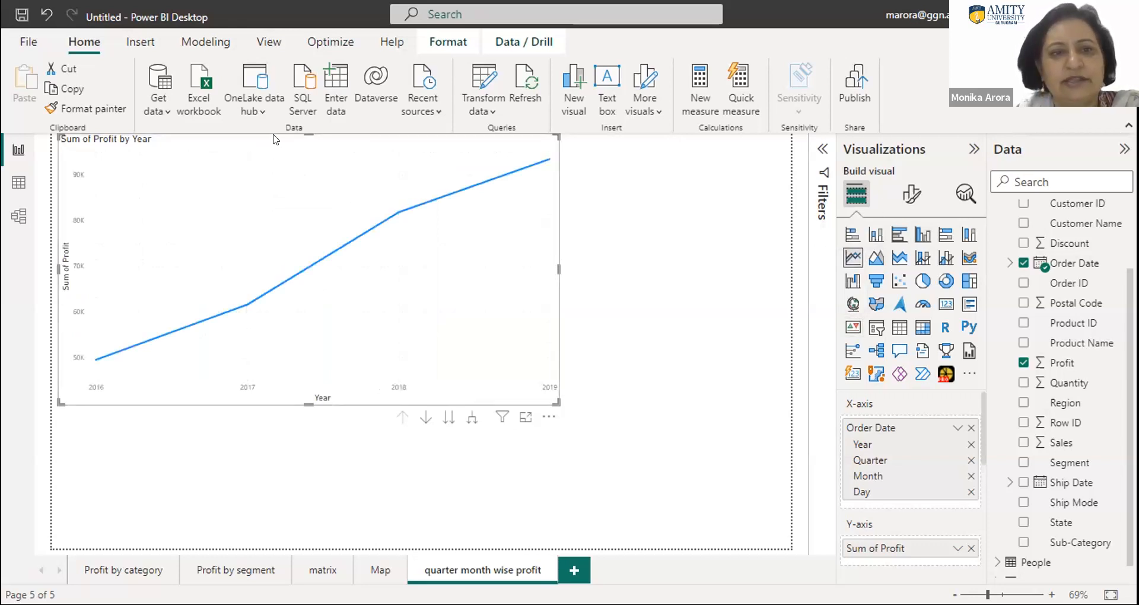
pyautogui.rightClick(407, 223)
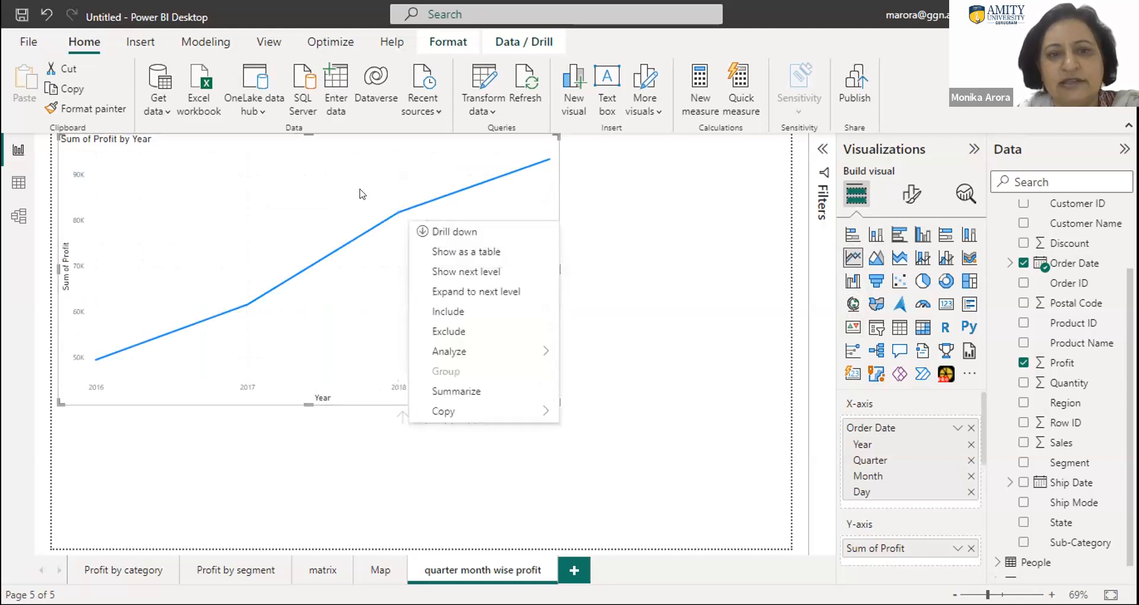
pyautogui.click(343, 179)
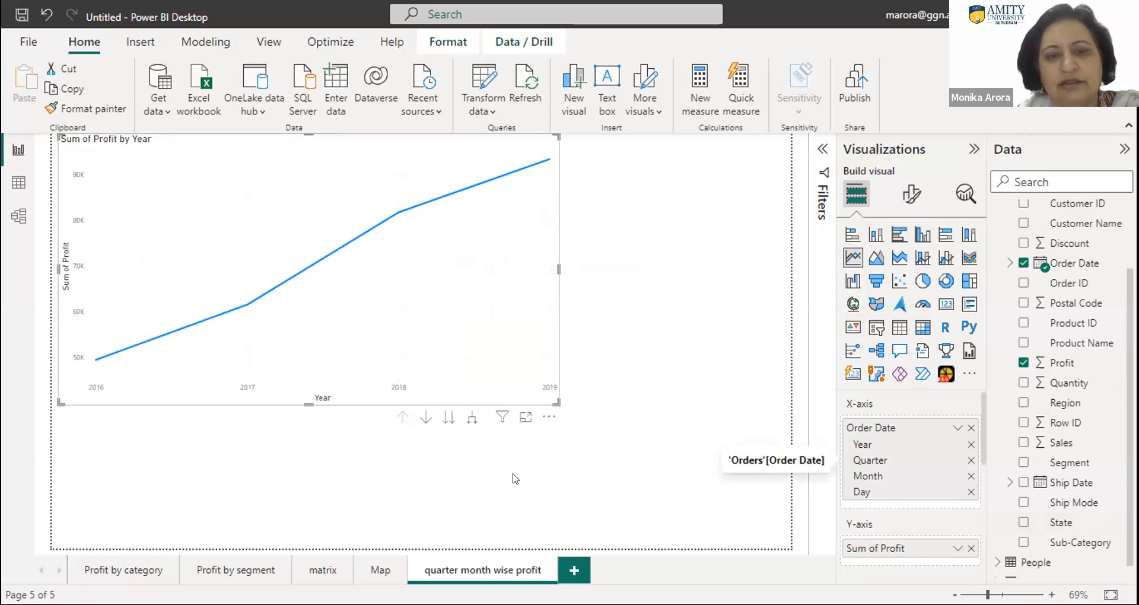
# - Expand the line chart's date hierarchy down through quarter to month and enlarge the chart to nearly the full page width
pyautogui.click(470, 418)
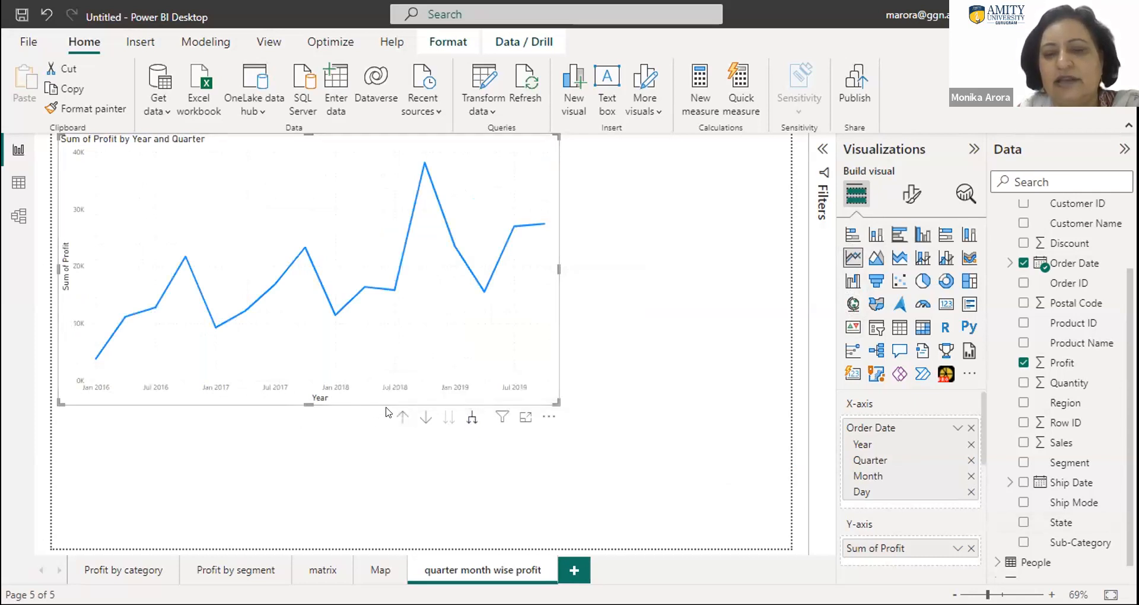
pyautogui.click(472, 419)
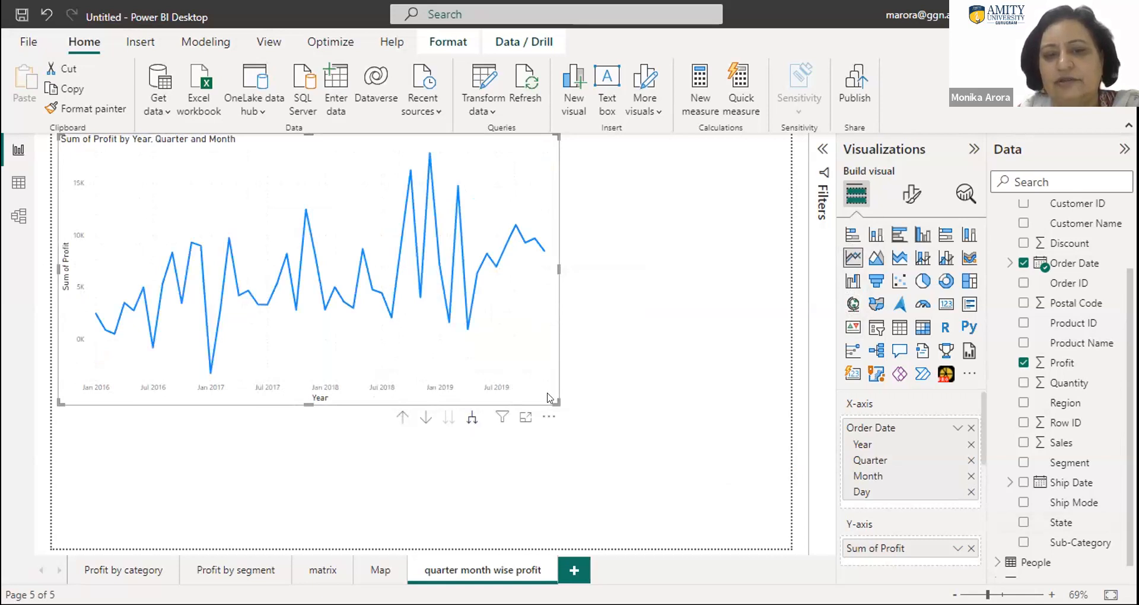
pyautogui.moveTo(554, 398); pyautogui.dragTo(777, 436)
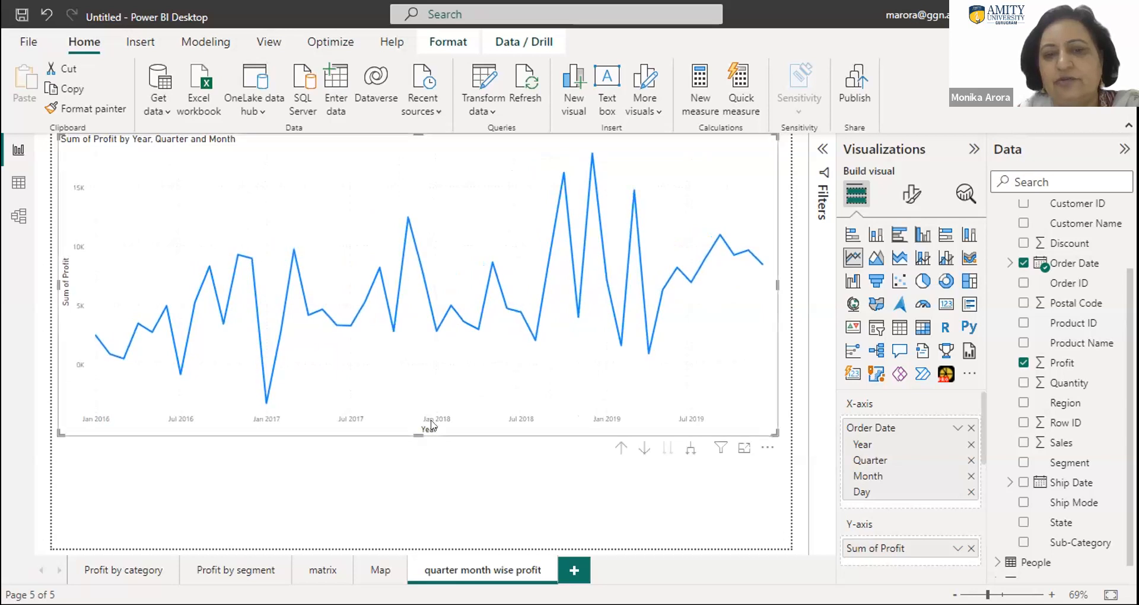
pyautogui.moveTo(98, 393)
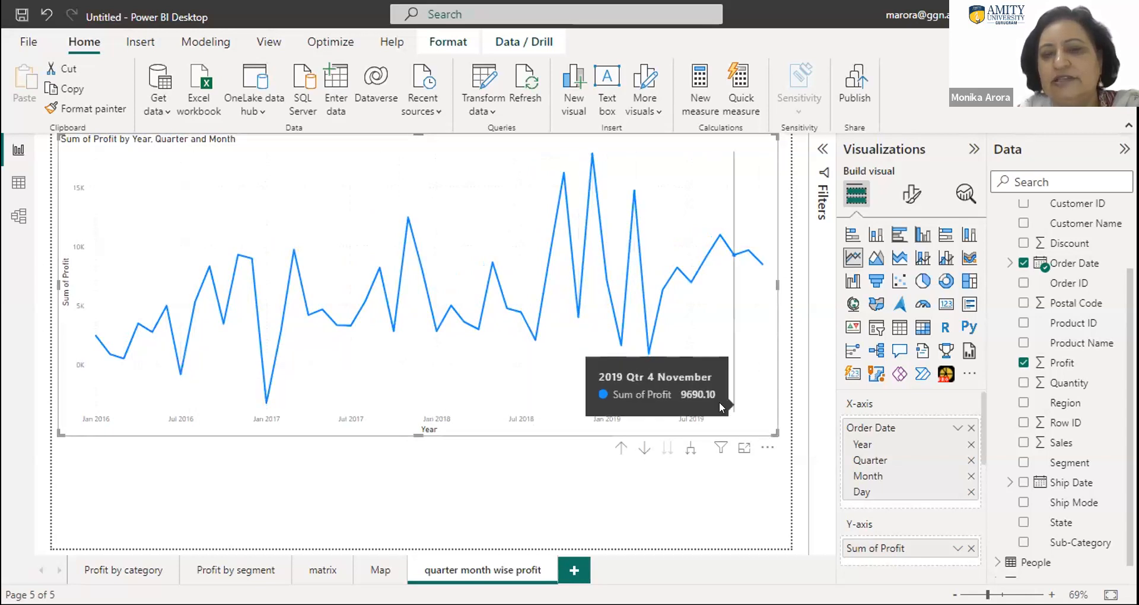
# - Remove Day and Month from the chart's X-axis date hierarchy and add Sales to its Y-axis
pyautogui.click(969, 492)
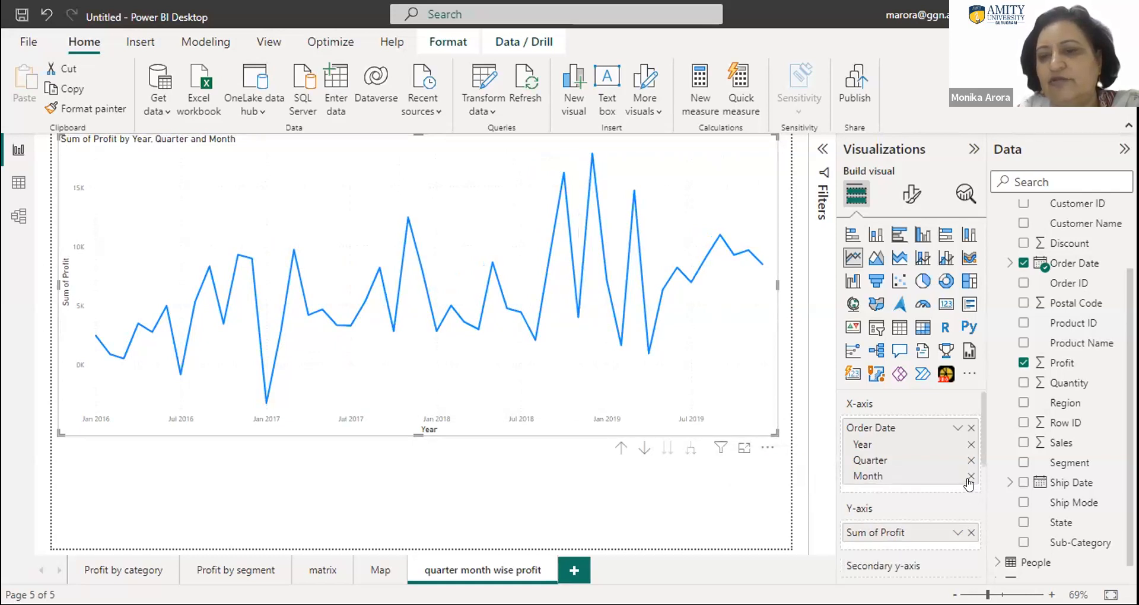
pyautogui.click(970, 475)
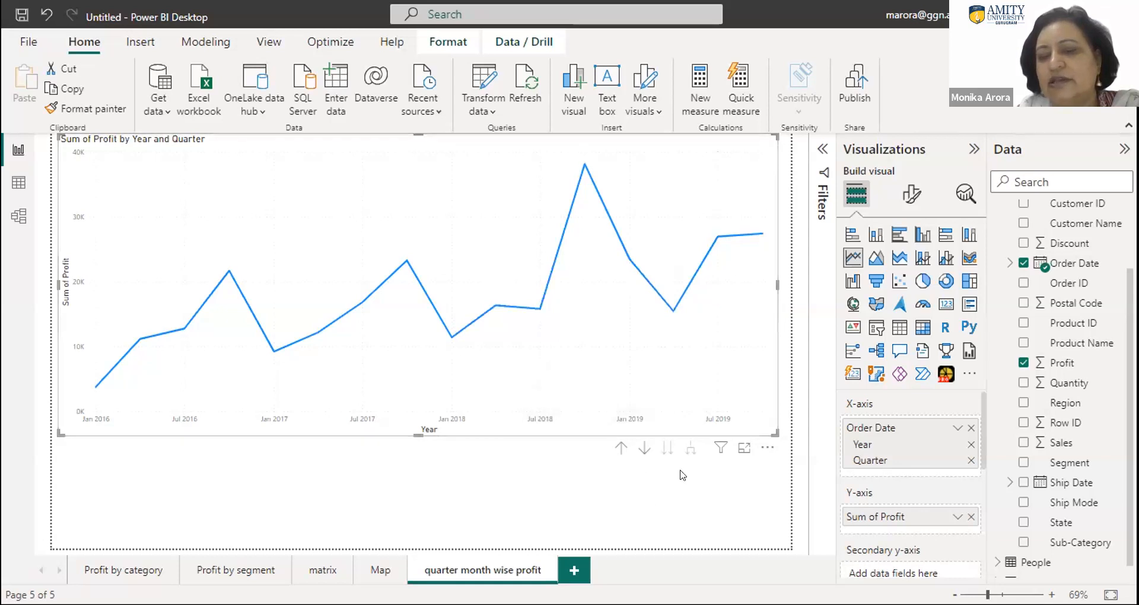
pyautogui.click(1021, 444)
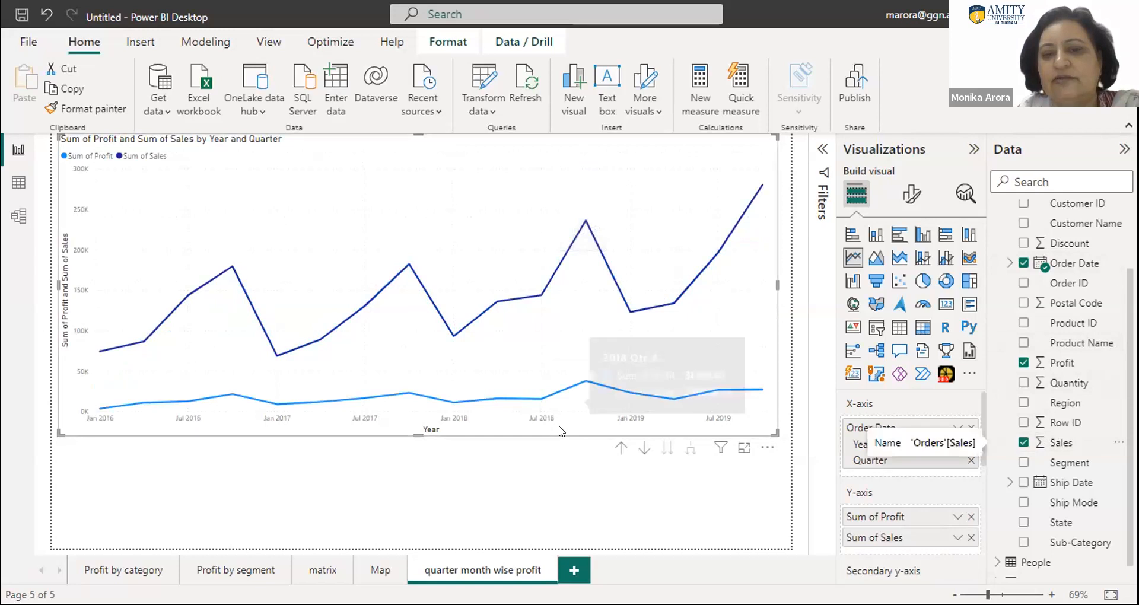
# - Try the line and clustered column and line and stacked column types, and settle on a clustered column chart for quarterly Profit and Sales
pyautogui.click(943, 258)
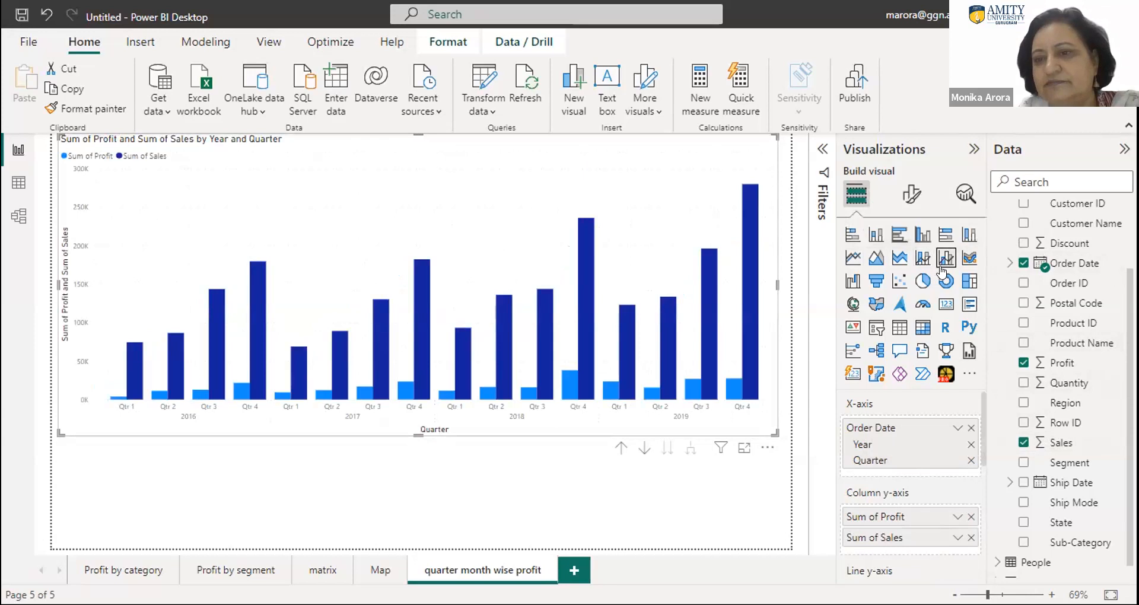
pyautogui.click(921, 258)
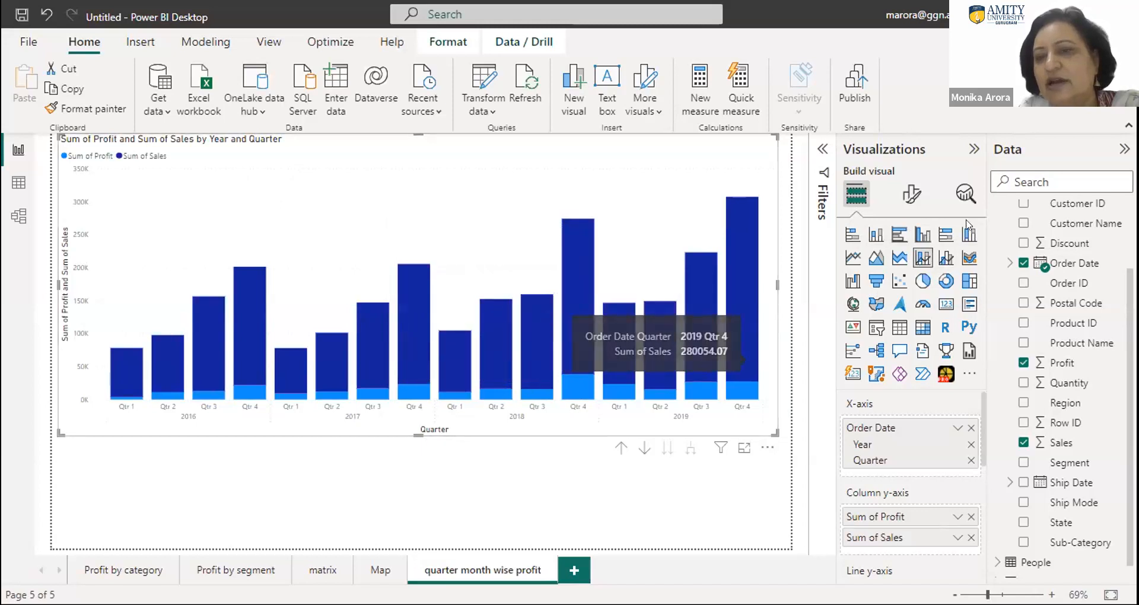
pyautogui.click(919, 236)
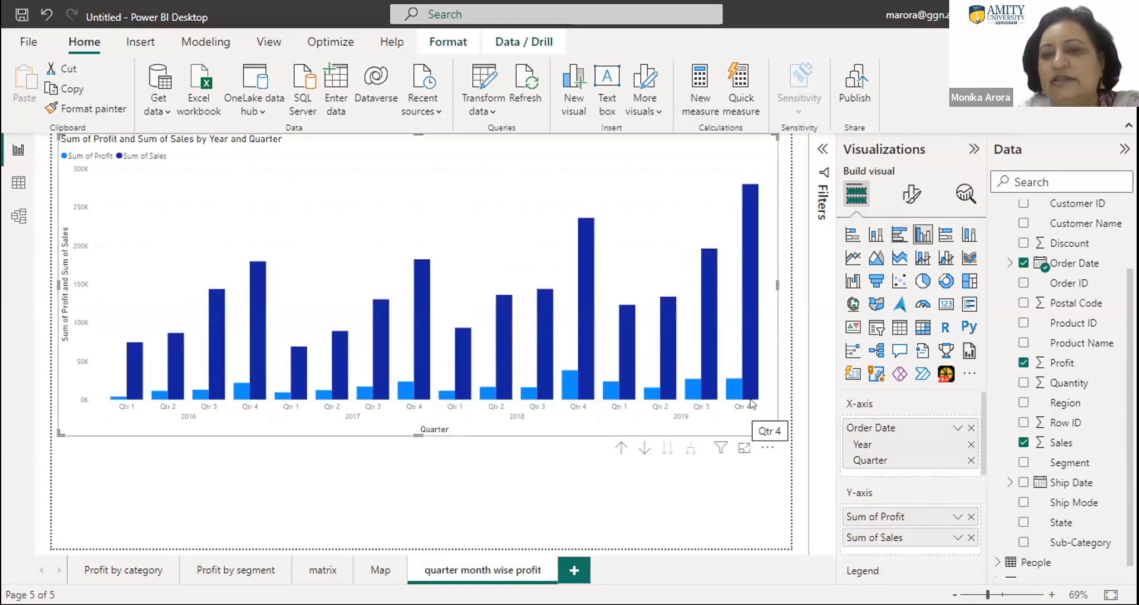
pyautogui.moveTo(753, 391)
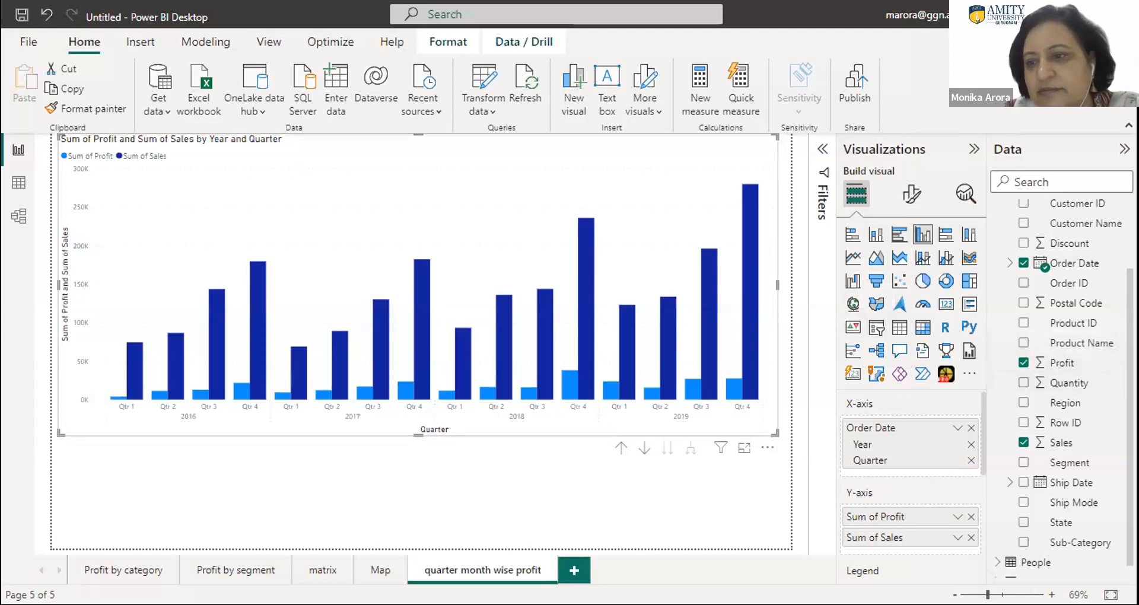
# - Add another blank report page after "quarter month wise profit" and look through the Orders fields
pyautogui.scroll(2, 1062, 355)
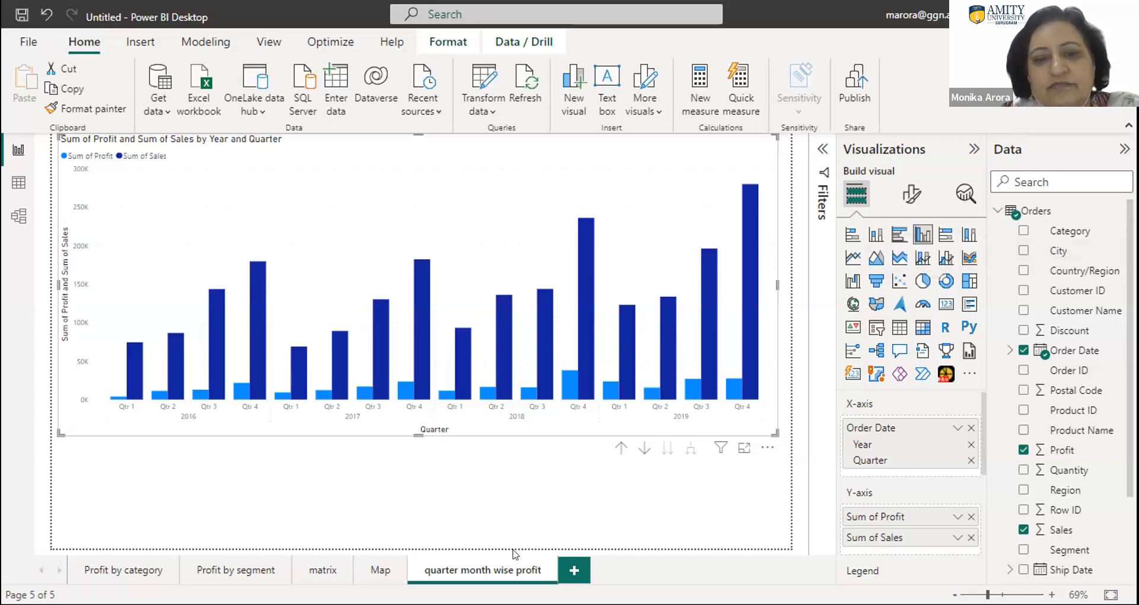
pyautogui.click(571, 571)
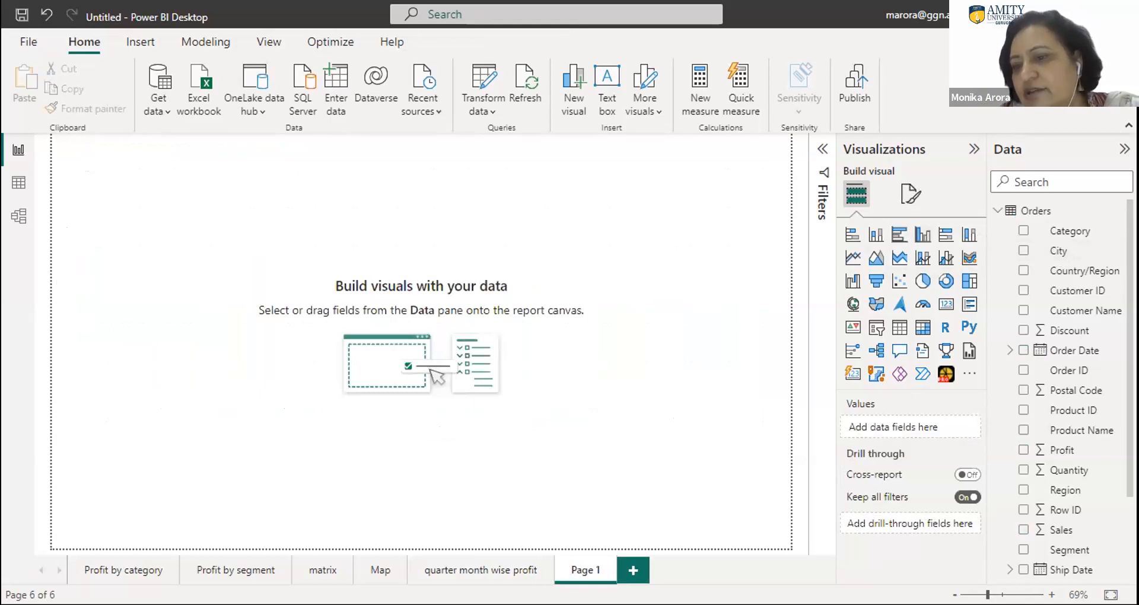
pyautogui.scroll(-3, 1061, 388)
pyautogui.scroll(2, 1061, 388)
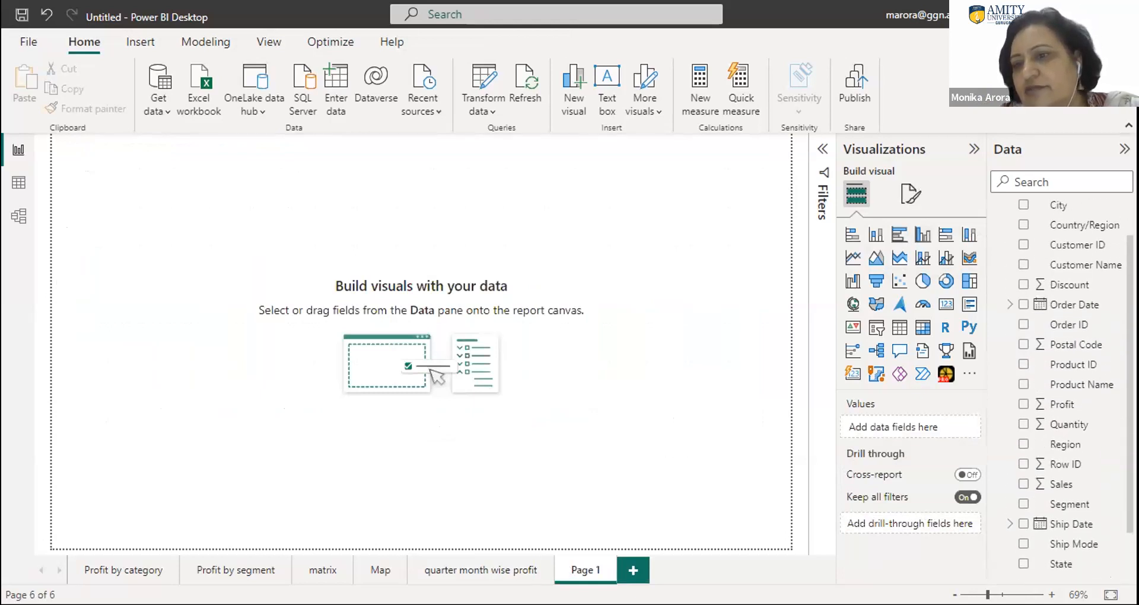
pyautogui.moveTo(1058, 245); pyautogui.dragTo(340, 391)
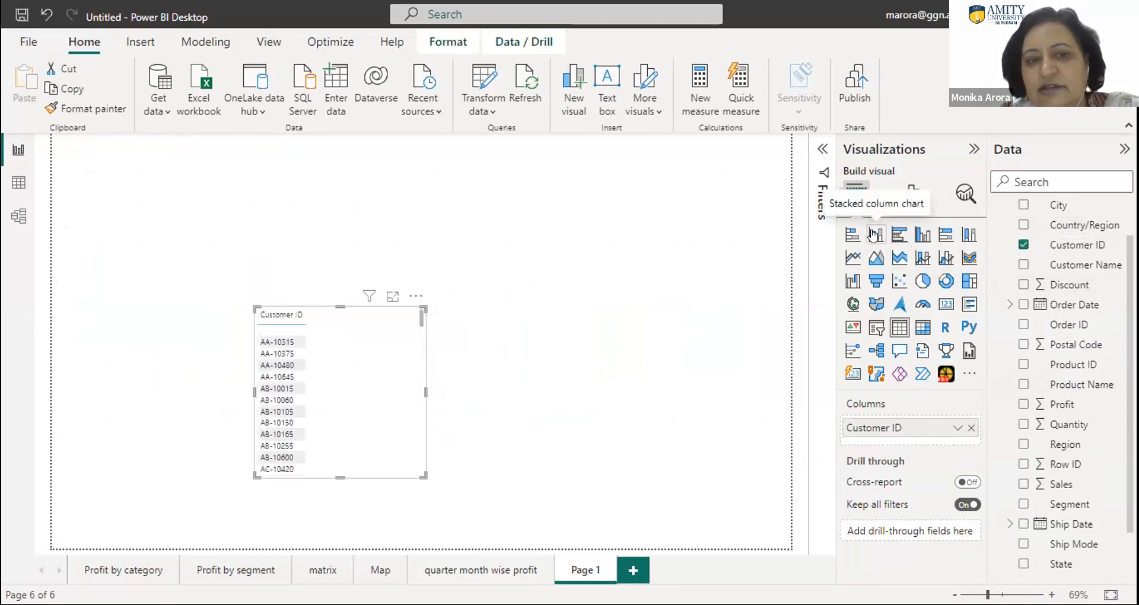
pyautogui.moveTo(422, 389); pyautogui.dragTo(530, 393)
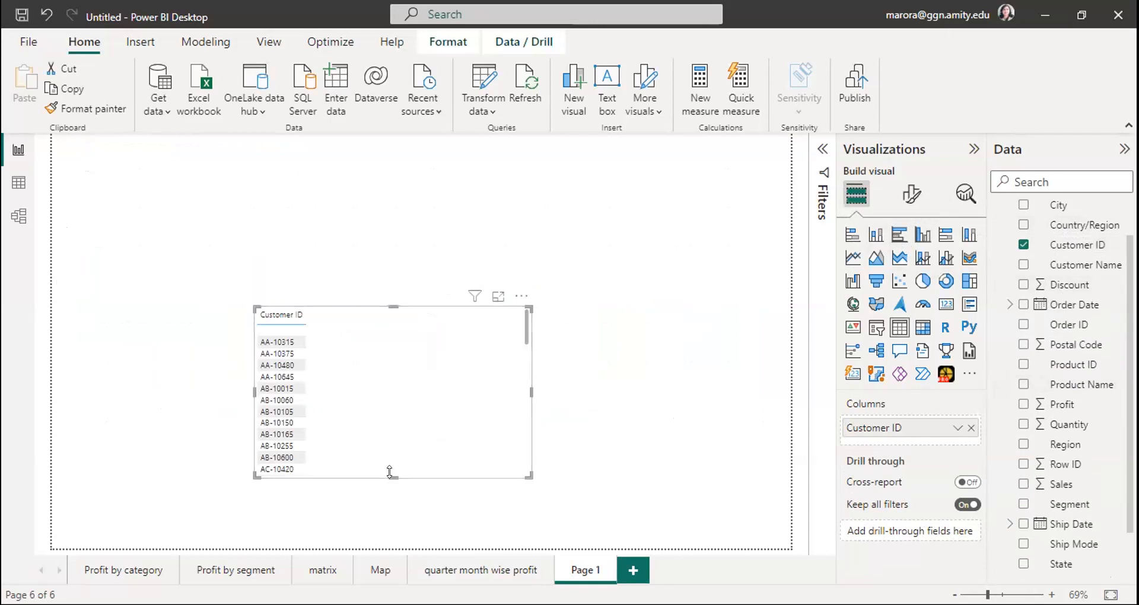
pyautogui.moveTo(389, 471); pyautogui.dragTo(389, 508)
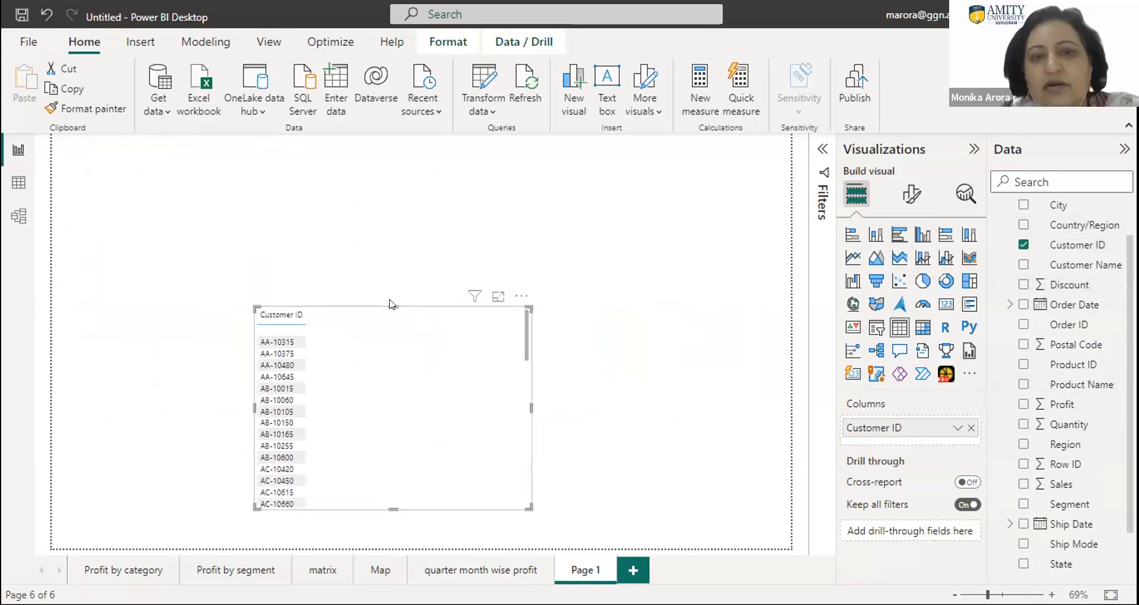
pyautogui.moveTo(389, 302); pyautogui.dragTo(390, 152)
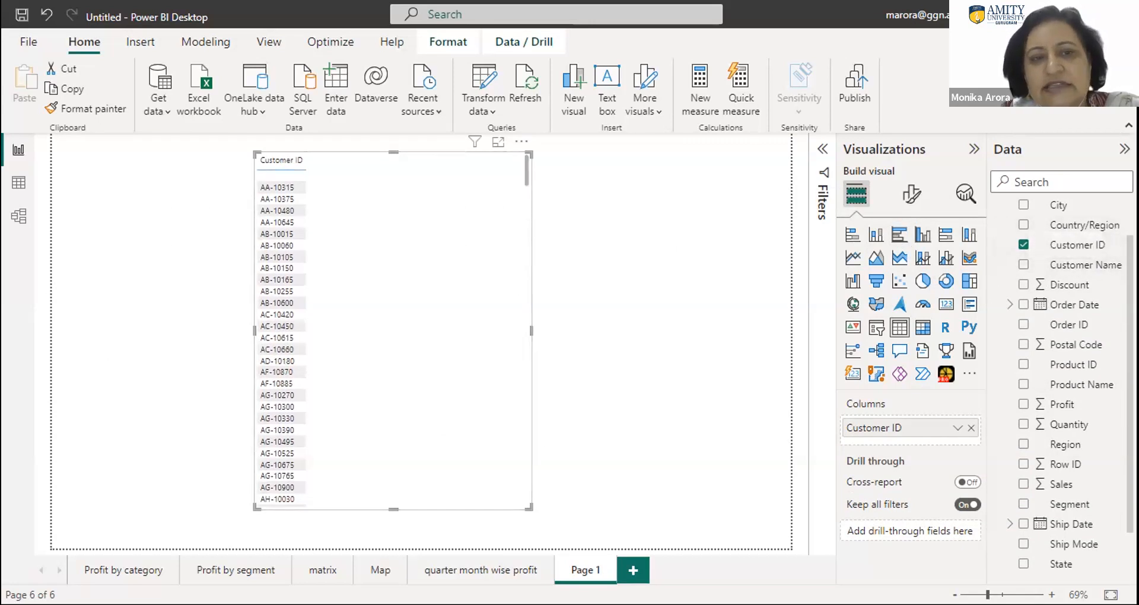
pyautogui.scroll(2, 1017, 235)
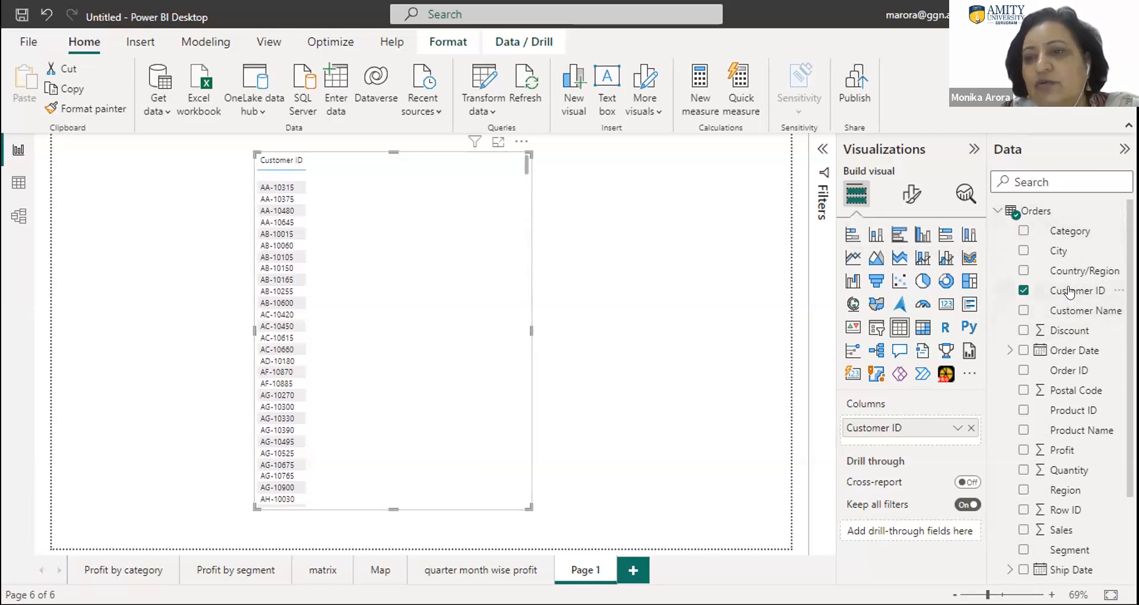
pyautogui.moveTo(1069, 291); pyautogui.dragTo(407, 257)
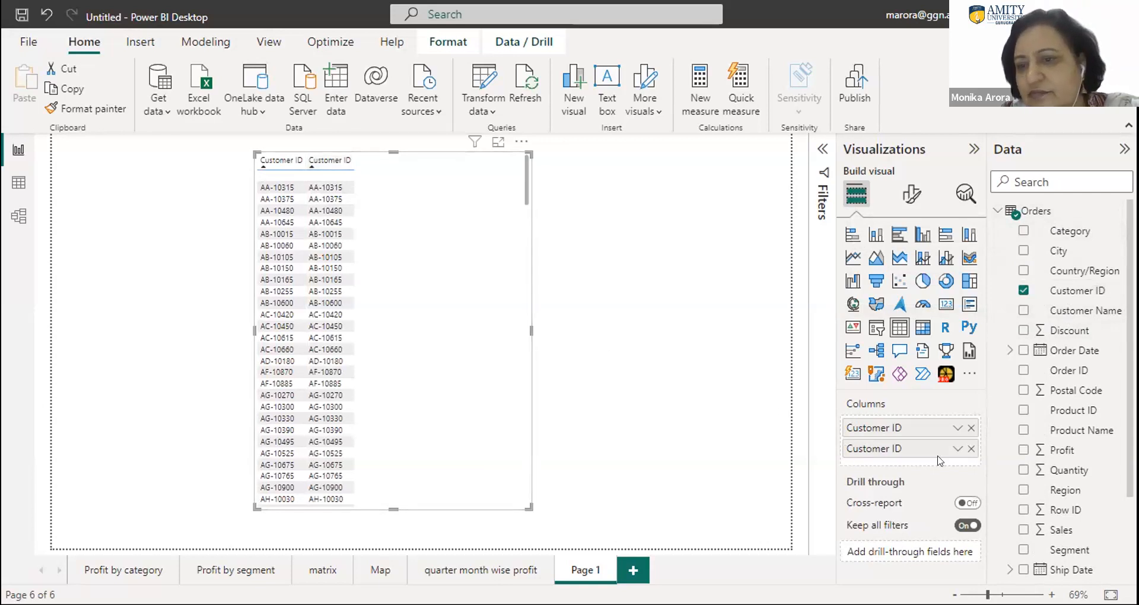
pyautogui.click(971, 448)
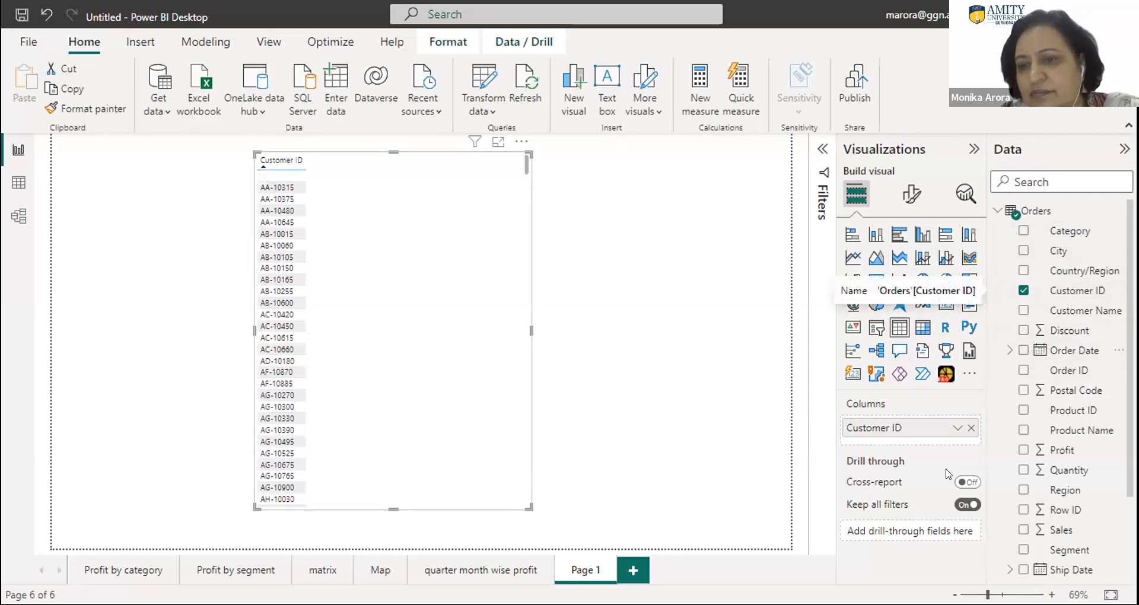
pyautogui.click(401, 149)
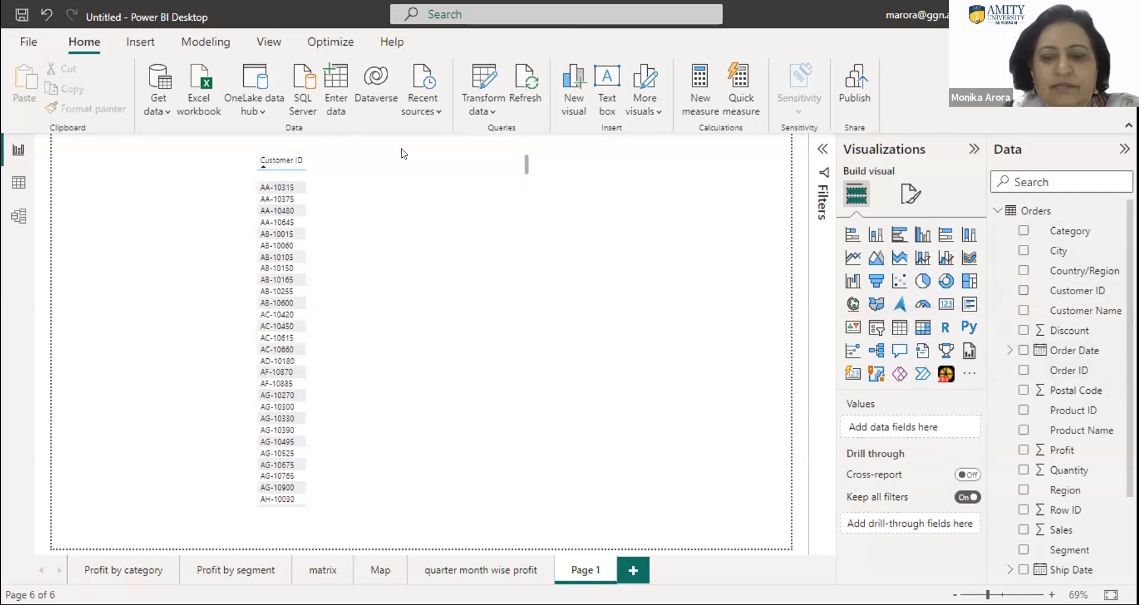
pyautogui.click(296, 199)
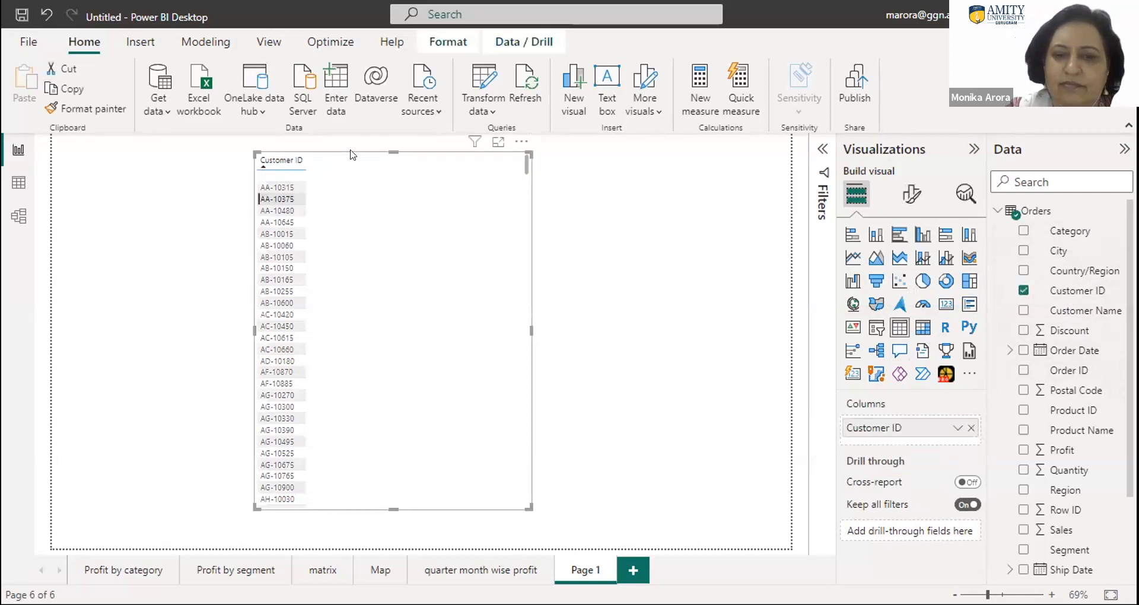
pyautogui.press('Delete')
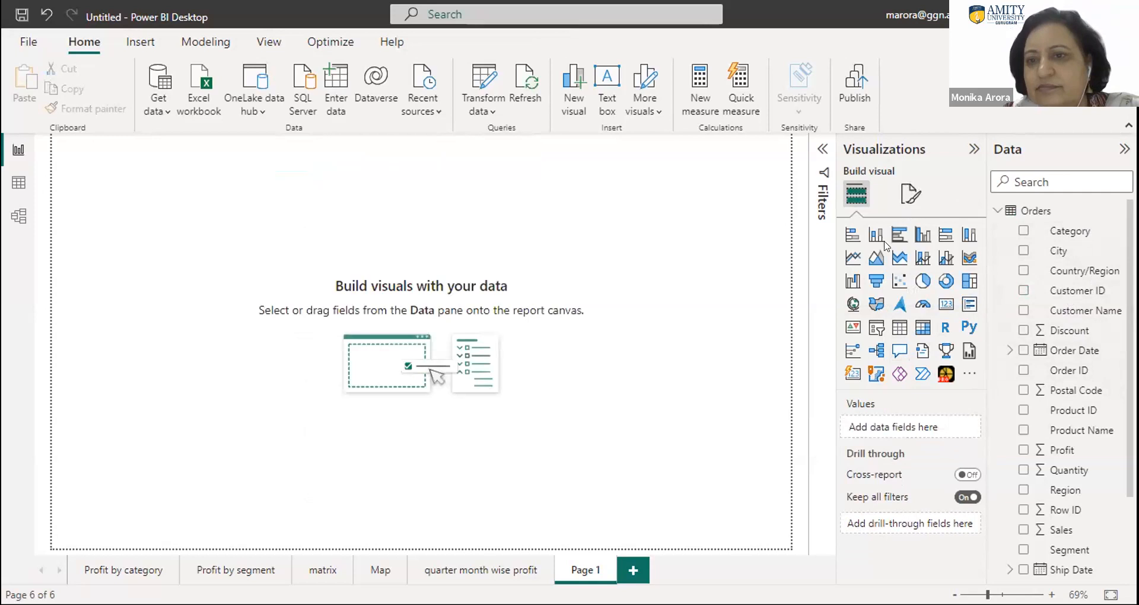
# - Insert a matrix on the blank page with Customer ID as rows and the Count of Customer ID as values
pyautogui.click(899, 328)
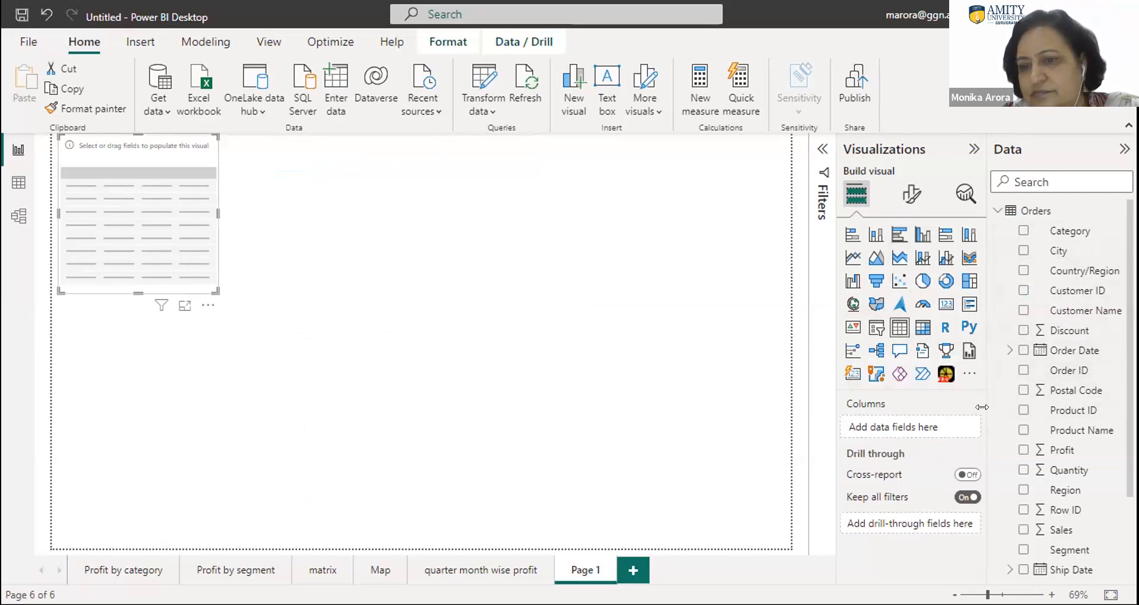
pyautogui.click(920, 327)
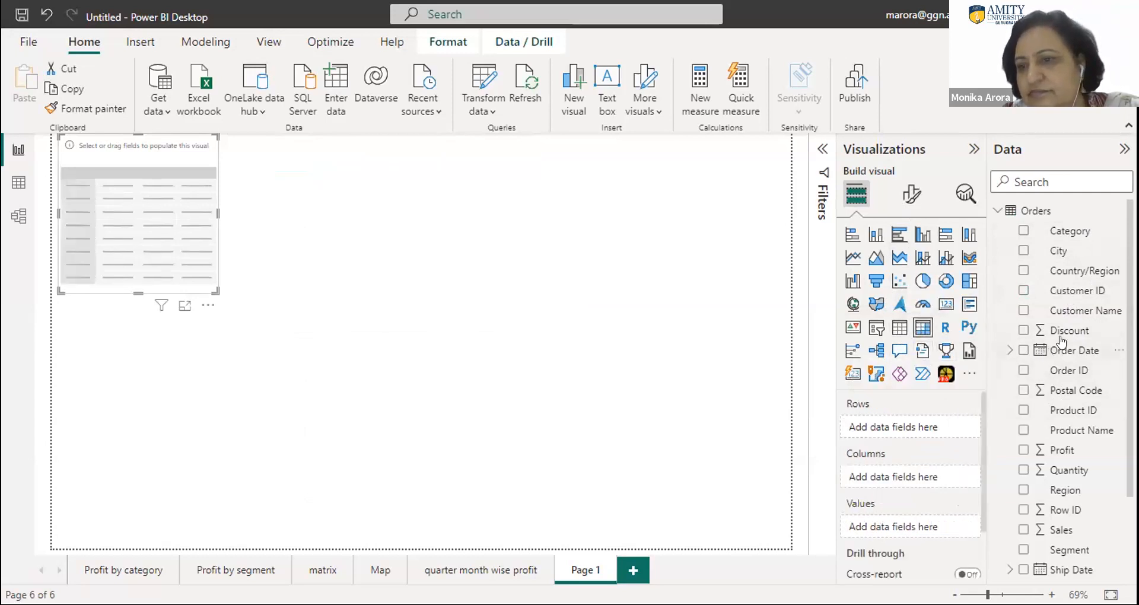
pyautogui.moveTo(1064, 292); pyautogui.dragTo(916, 427)
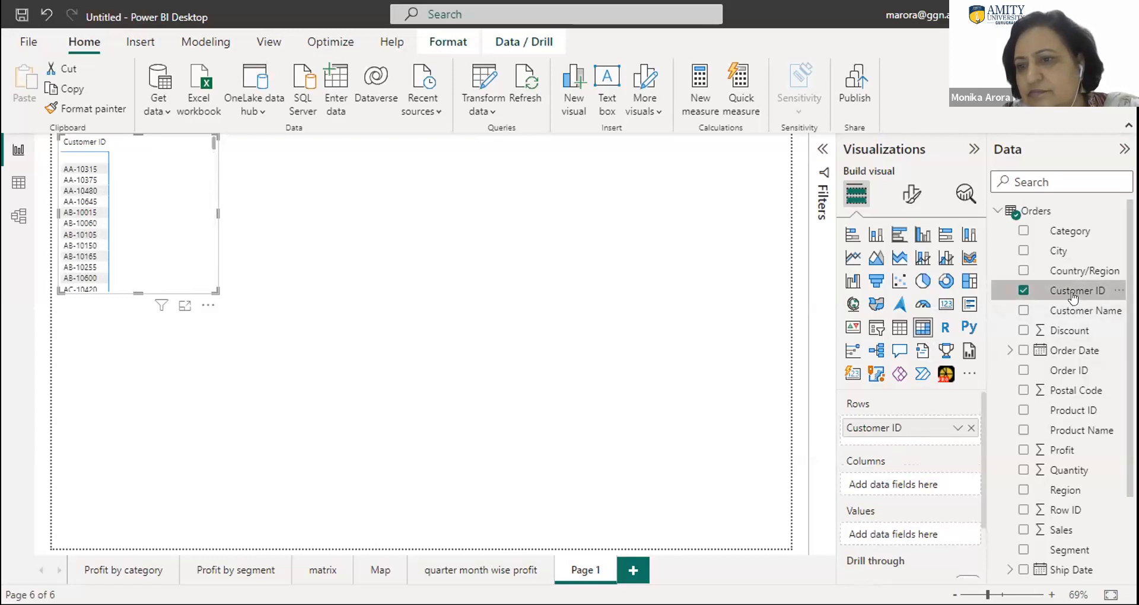
pyautogui.moveTo(1071, 290); pyautogui.dragTo(914, 471)
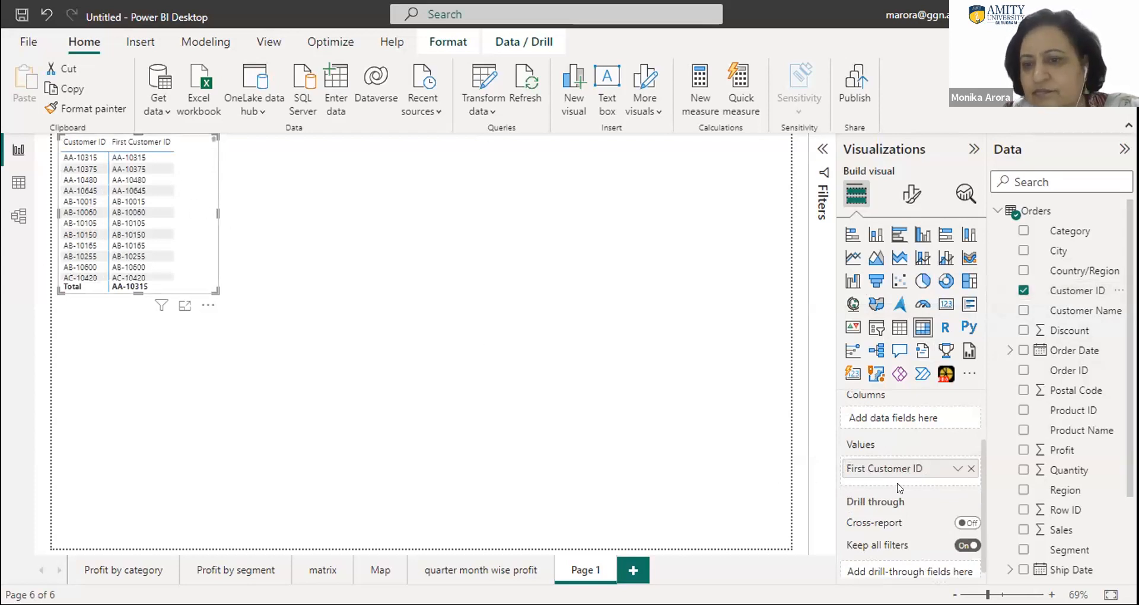
pyautogui.click(956, 471)
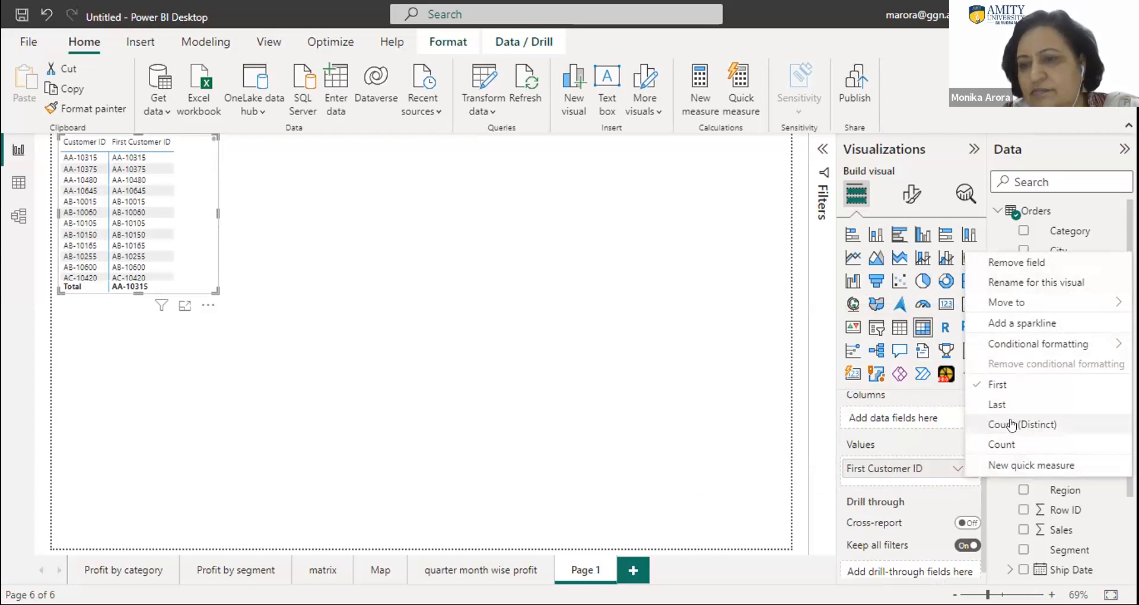
pyautogui.click(1006, 446)
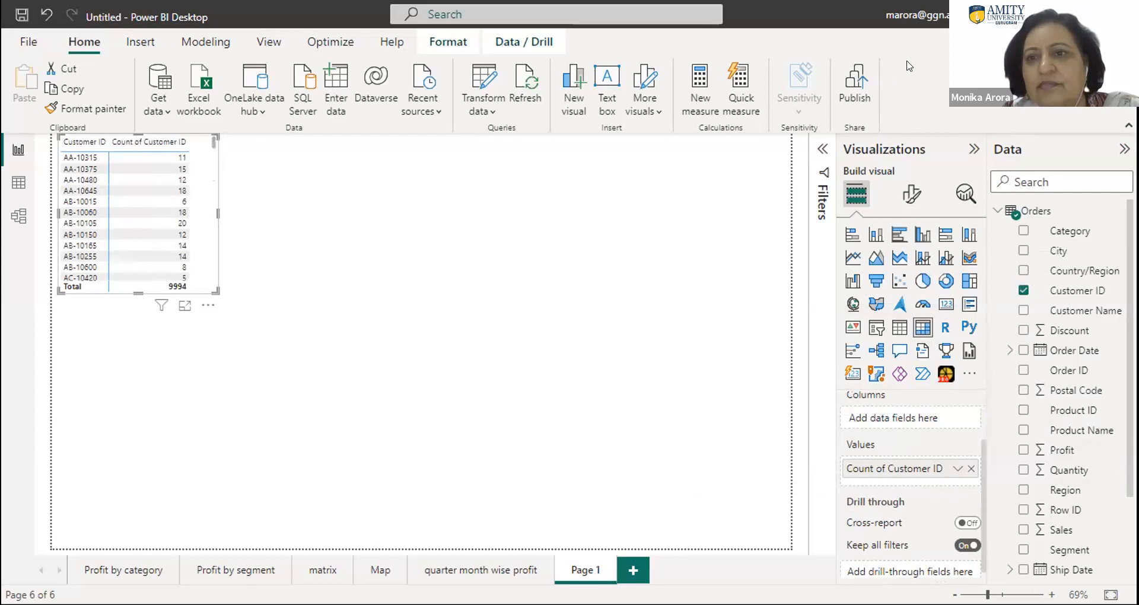
# - Enlarge the customer matrix to the full page height and about half the page width, and show the report filters
pyautogui.moveTo(217, 292); pyautogui.dragTo(335, 501)
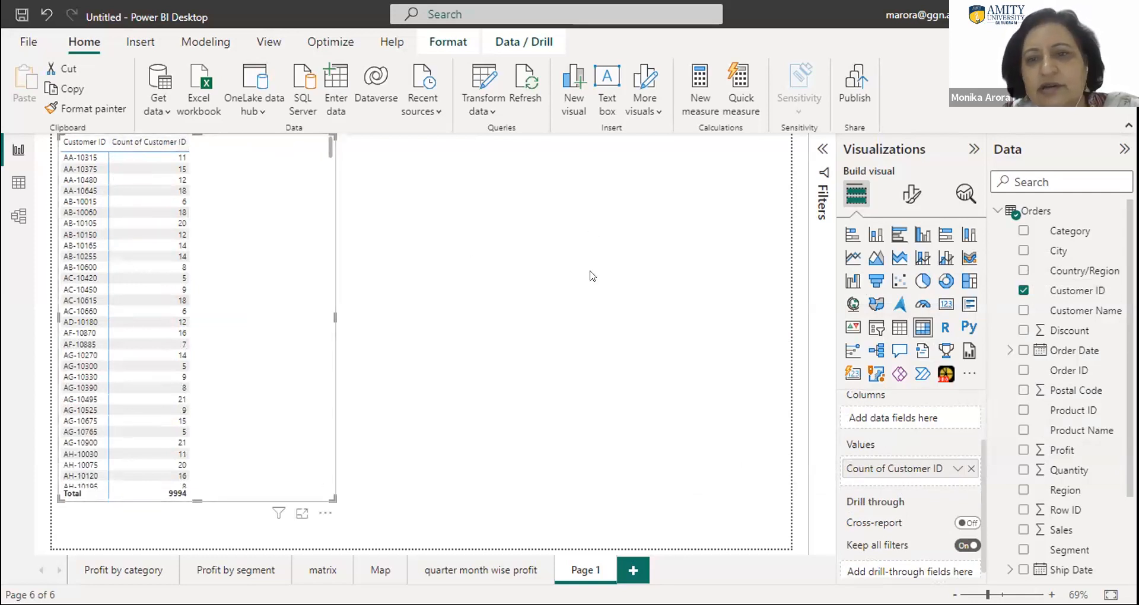
pyautogui.click(823, 153)
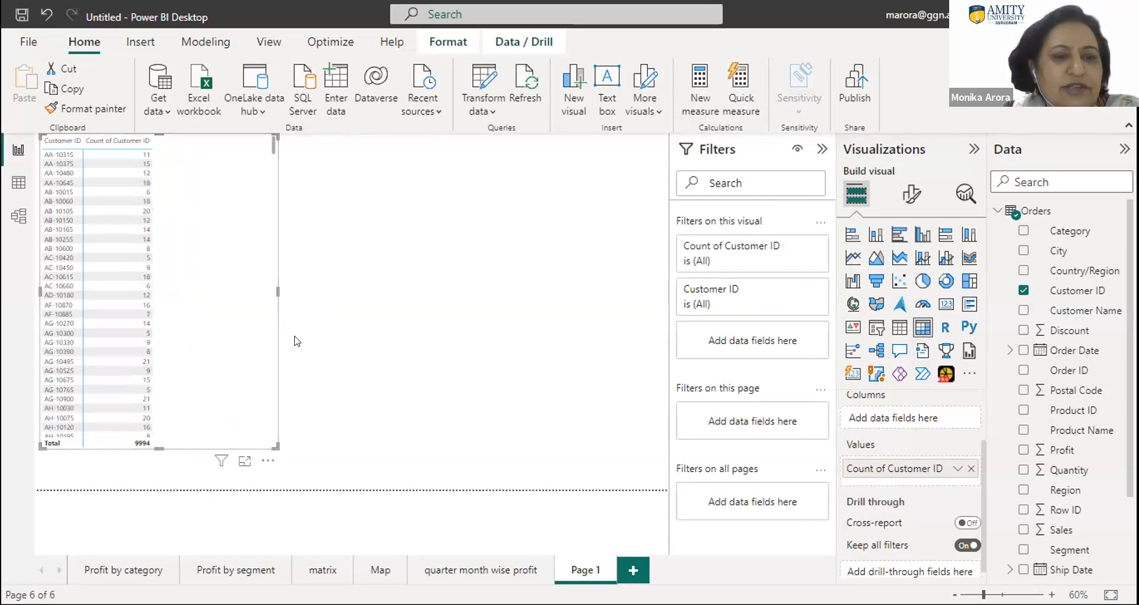
pyautogui.moveTo(327, 290); pyautogui.dragTo(512, 287)
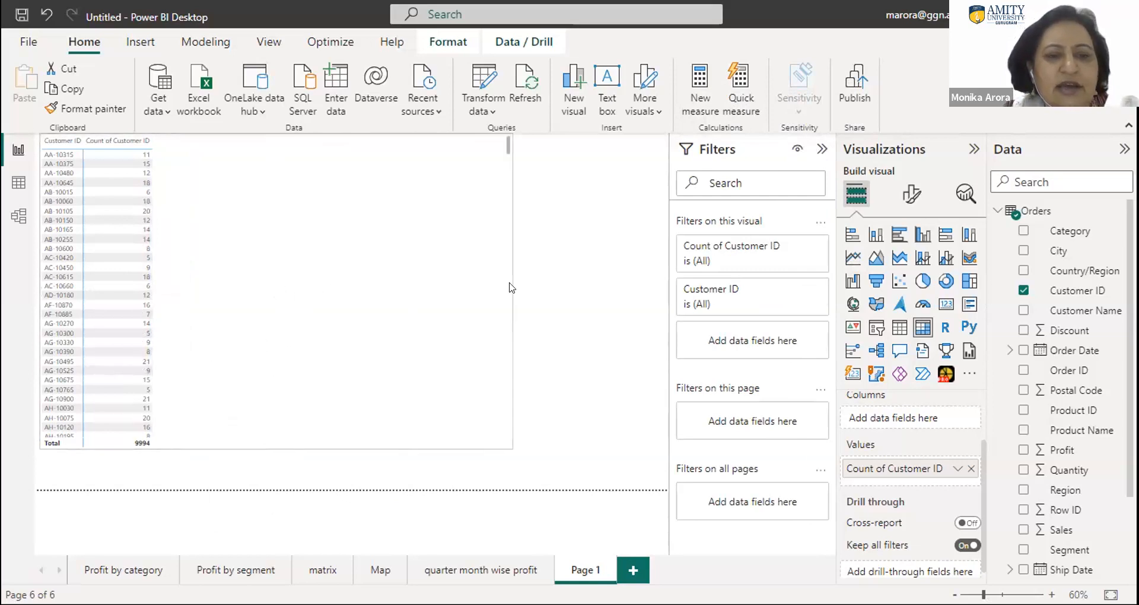
pyautogui.moveTo(274, 446); pyautogui.dragTo(281, 484)
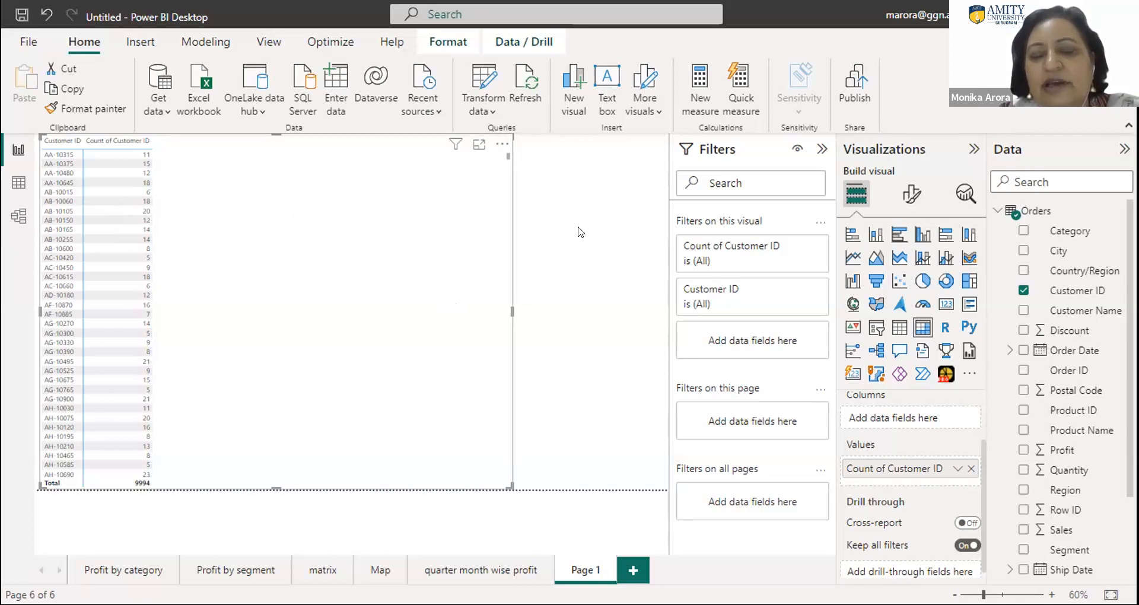
pyautogui.moveTo(506, 309); pyautogui.dragTo(333, 311)
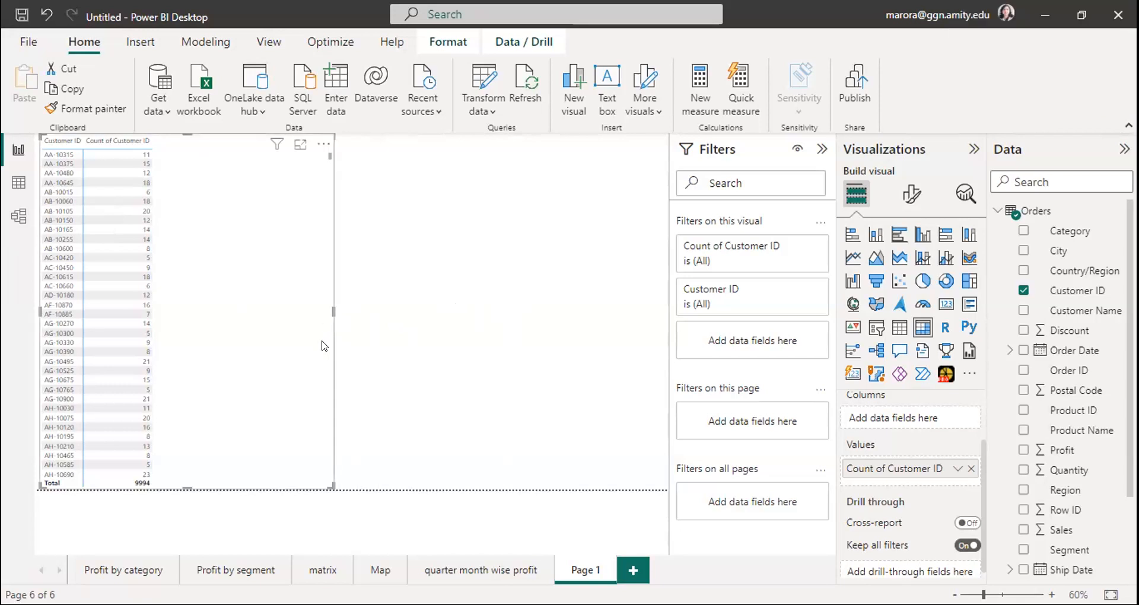
pyautogui.click(541, 319)
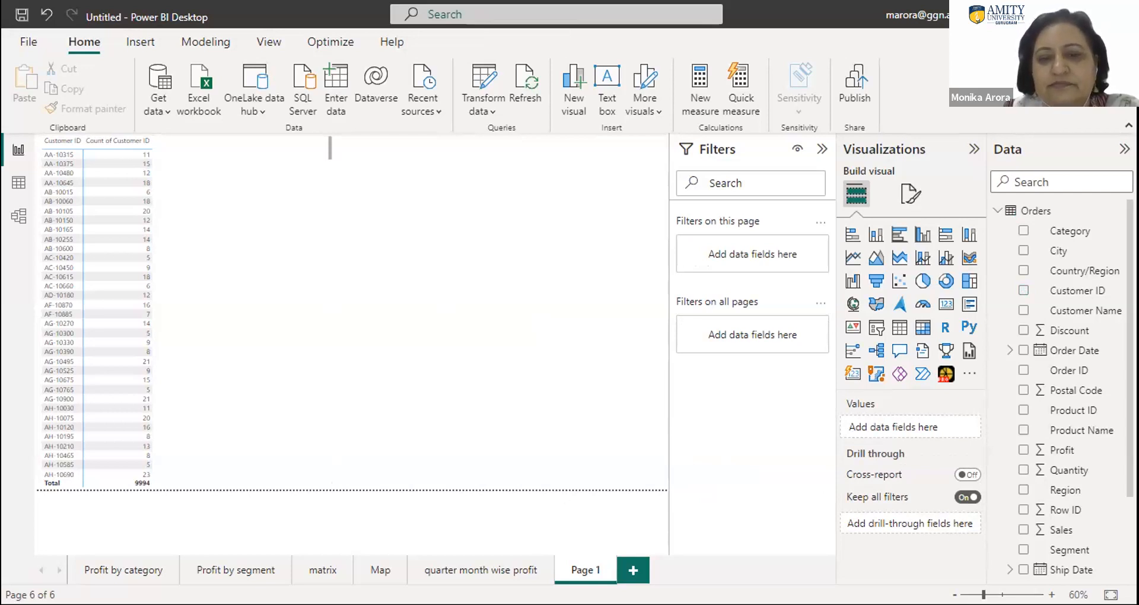
# - On the "quarter month wise profit" page, insert an empty line chart below the column chart and delete the second one overlapping it
pyautogui.doubleClick(578, 573)
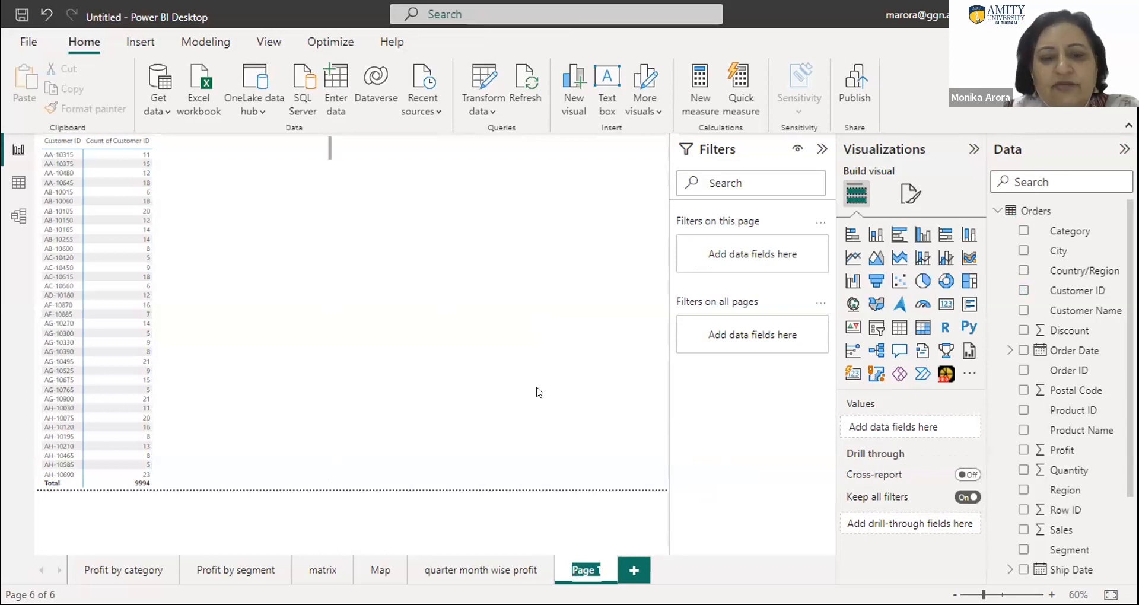
pyautogui.click(444, 574)
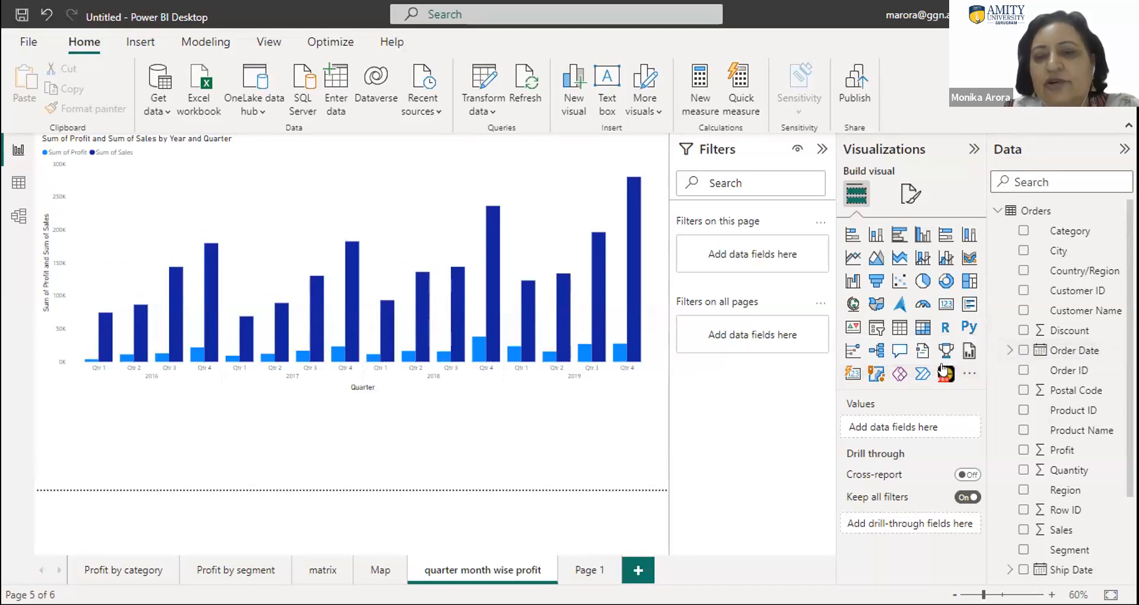
pyautogui.click(852, 259)
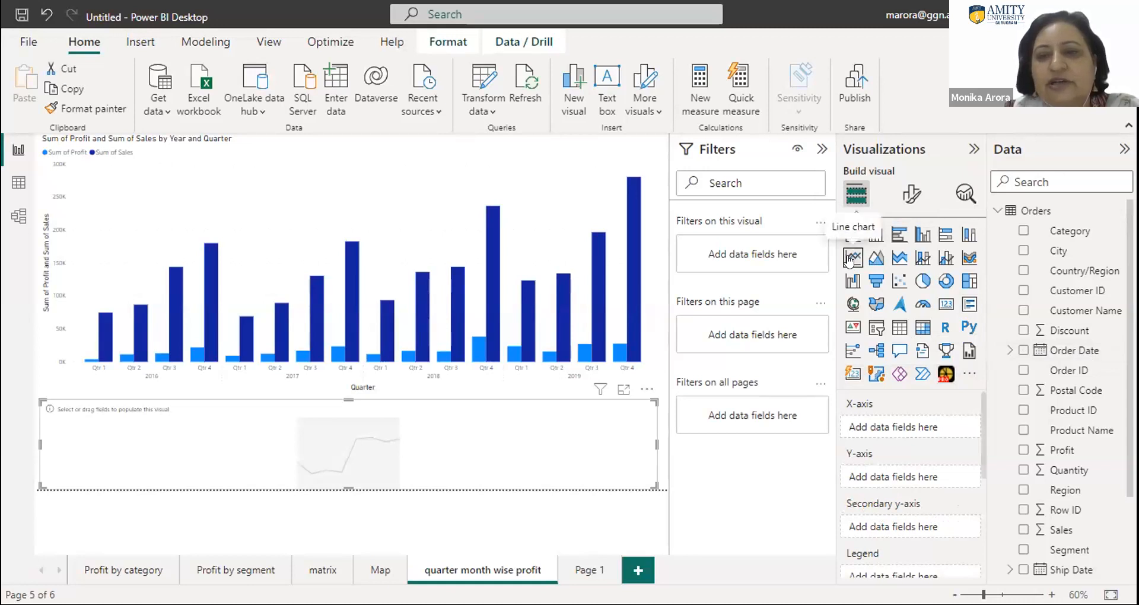
pyautogui.click(496, 313)
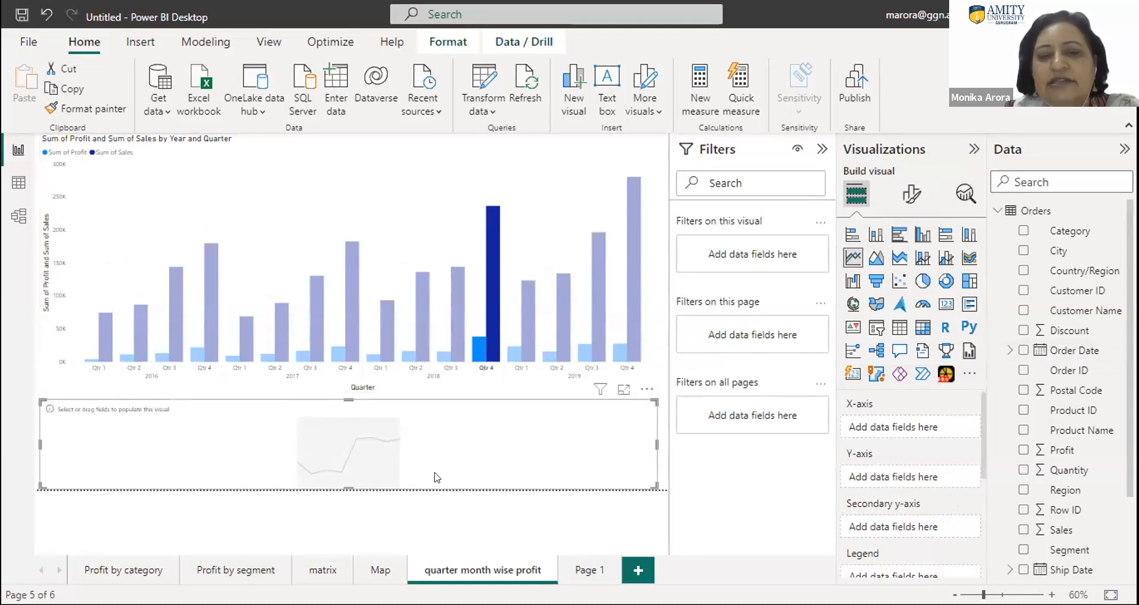
pyautogui.click(420, 515)
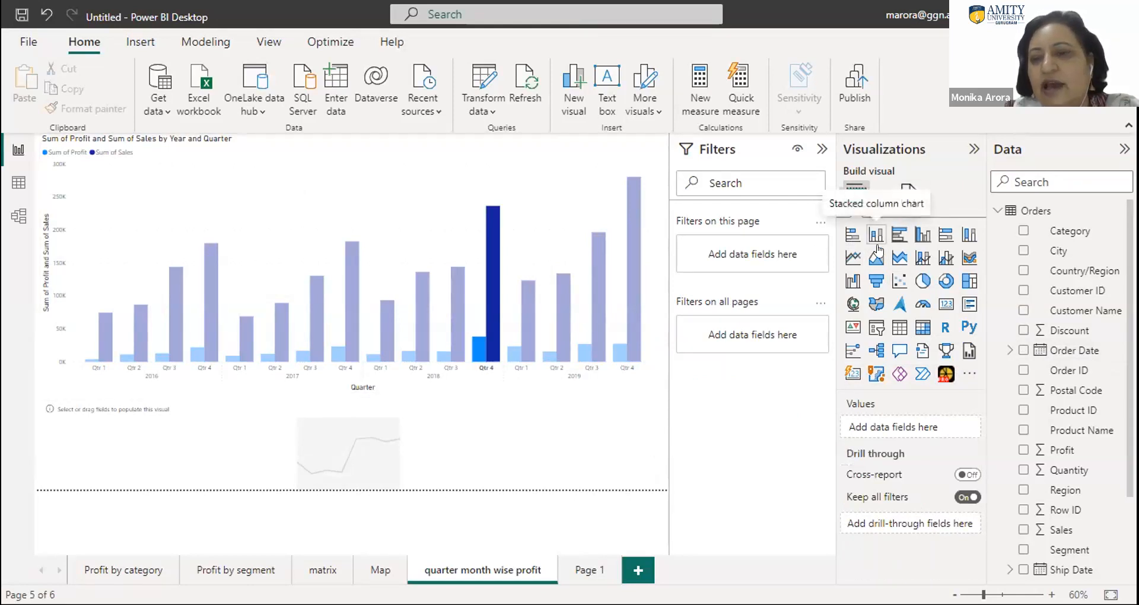
pyautogui.click(851, 257)
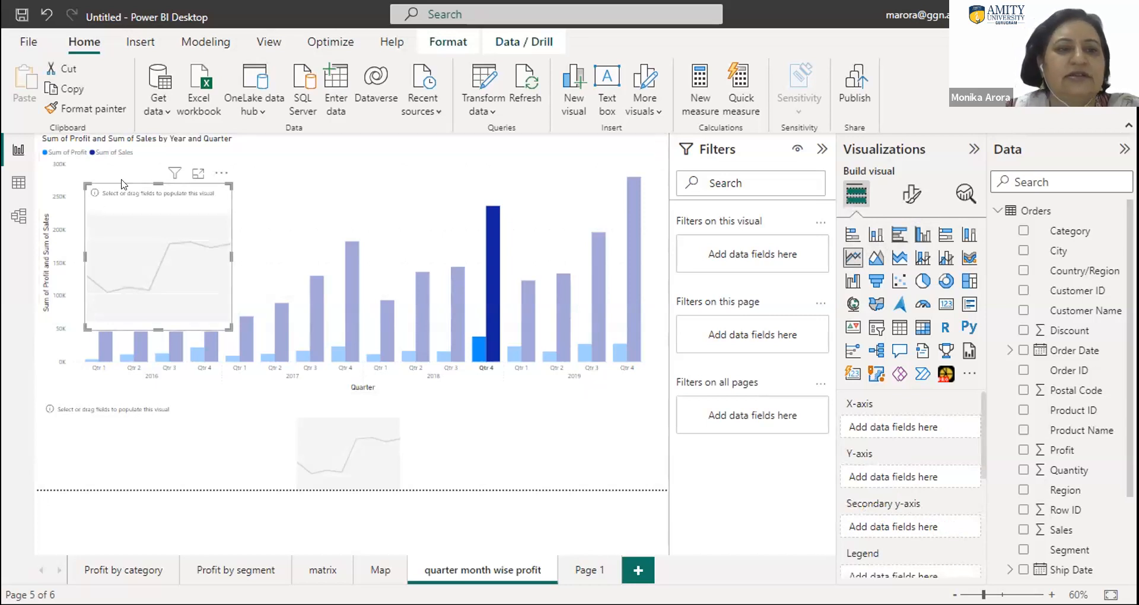
pyautogui.press('Delete')
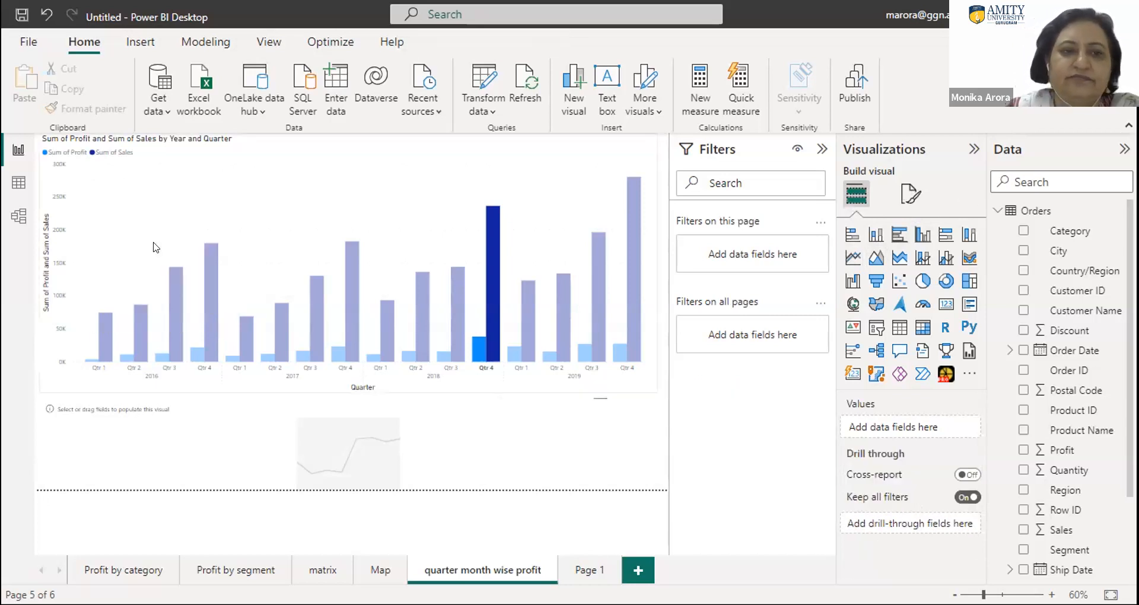
# - Change the quarterly Profit and Sales column chart to a line chart and inspect the values at its quarterly points
pyautogui.click(594, 172)
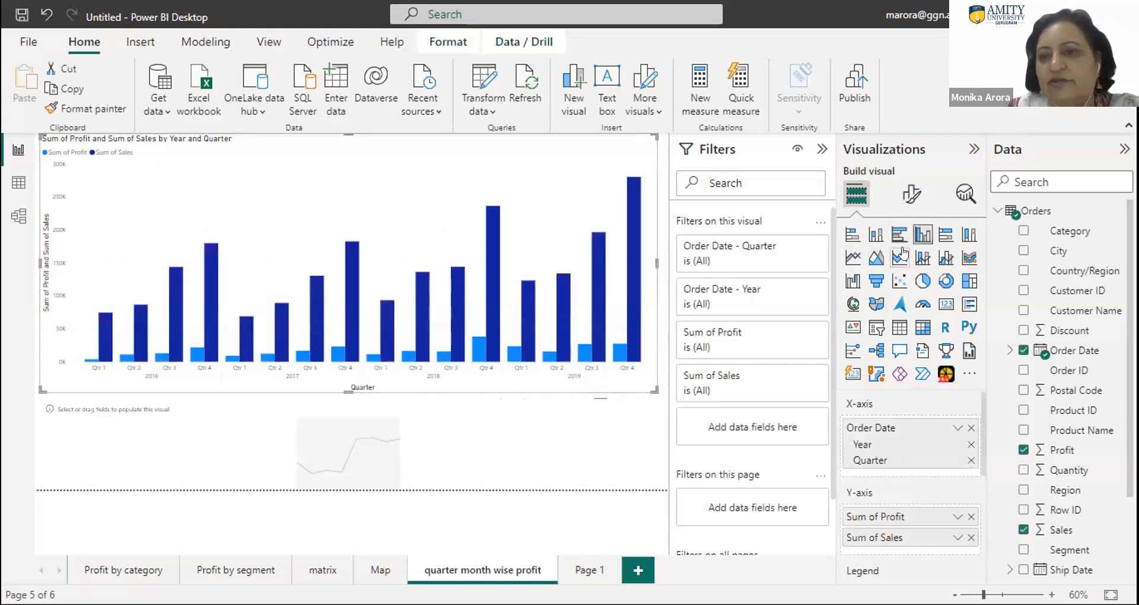
pyautogui.click(853, 257)
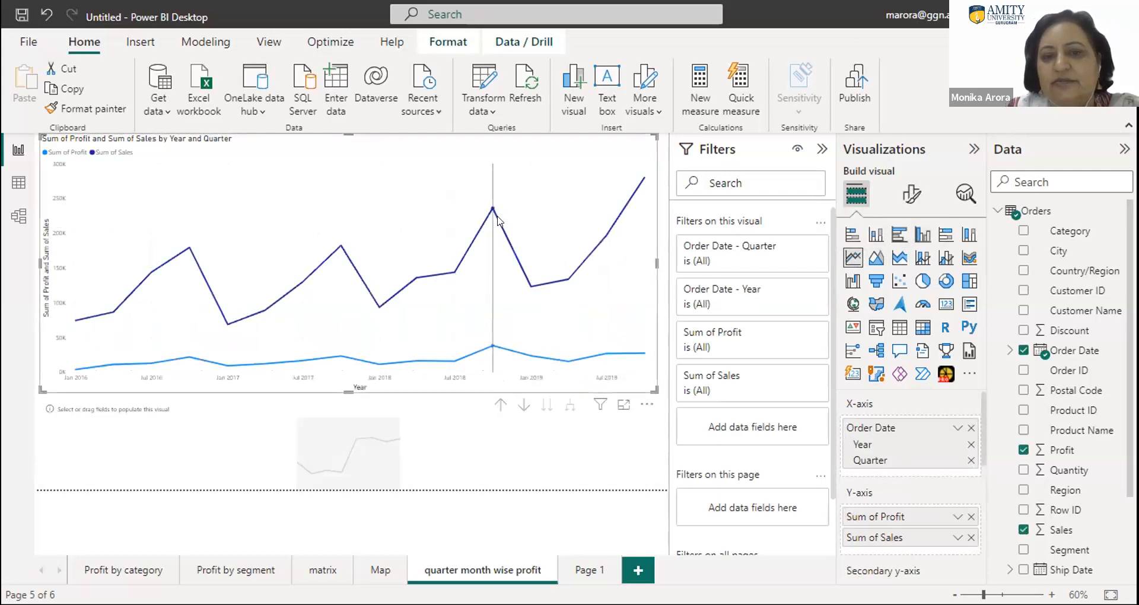
pyautogui.moveTo(497, 217)
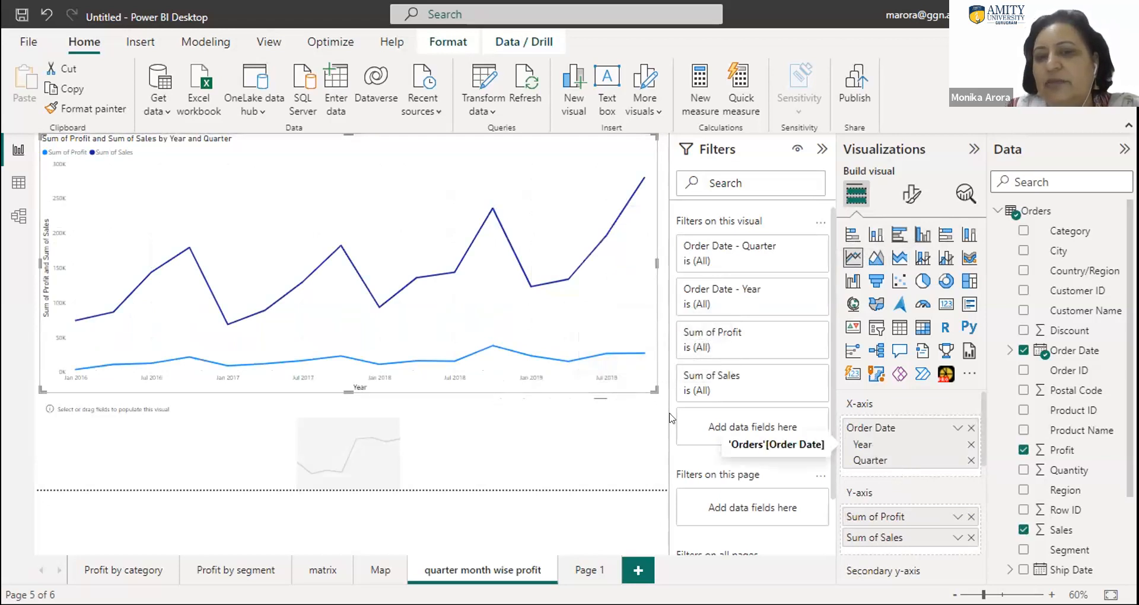
pyautogui.moveTo(525, 358)
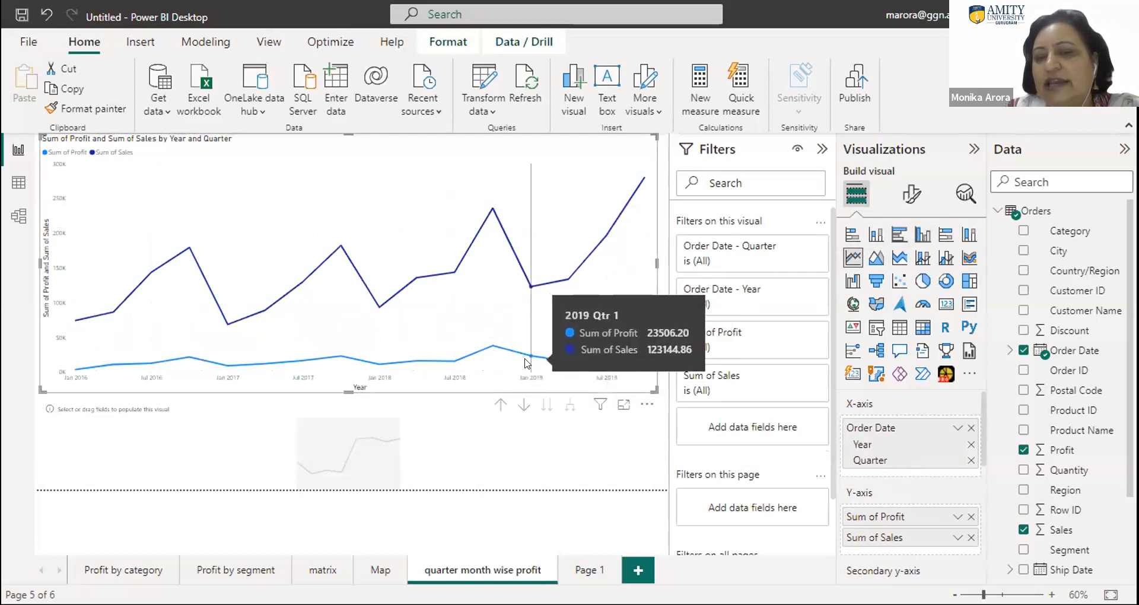
pyautogui.moveTo(563, 369)
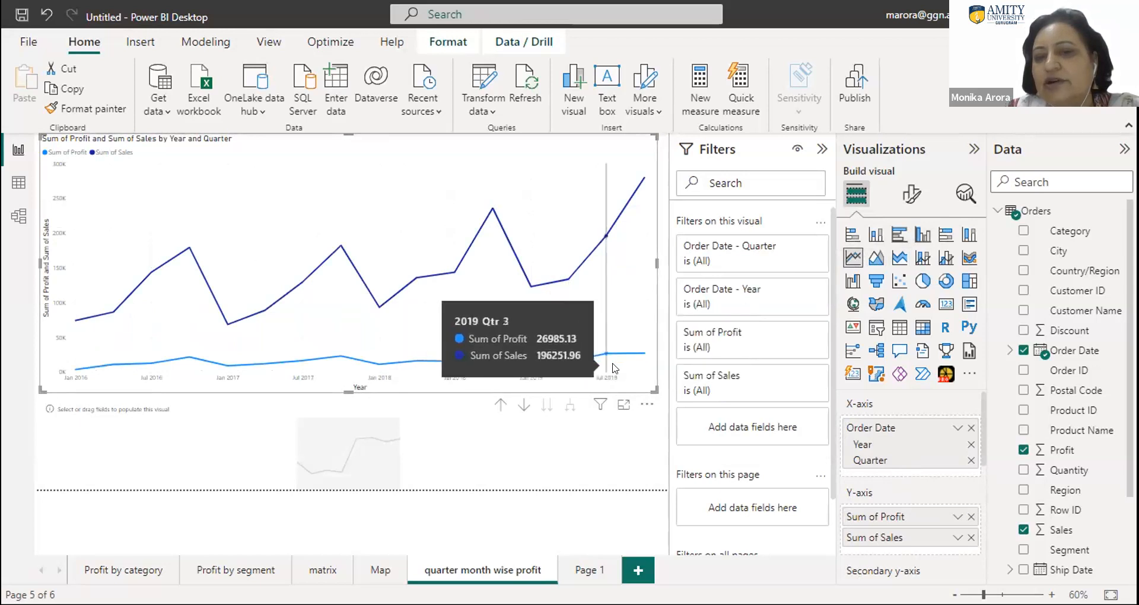
pyautogui.moveTo(632, 366)
pyautogui.moveTo(492, 363)
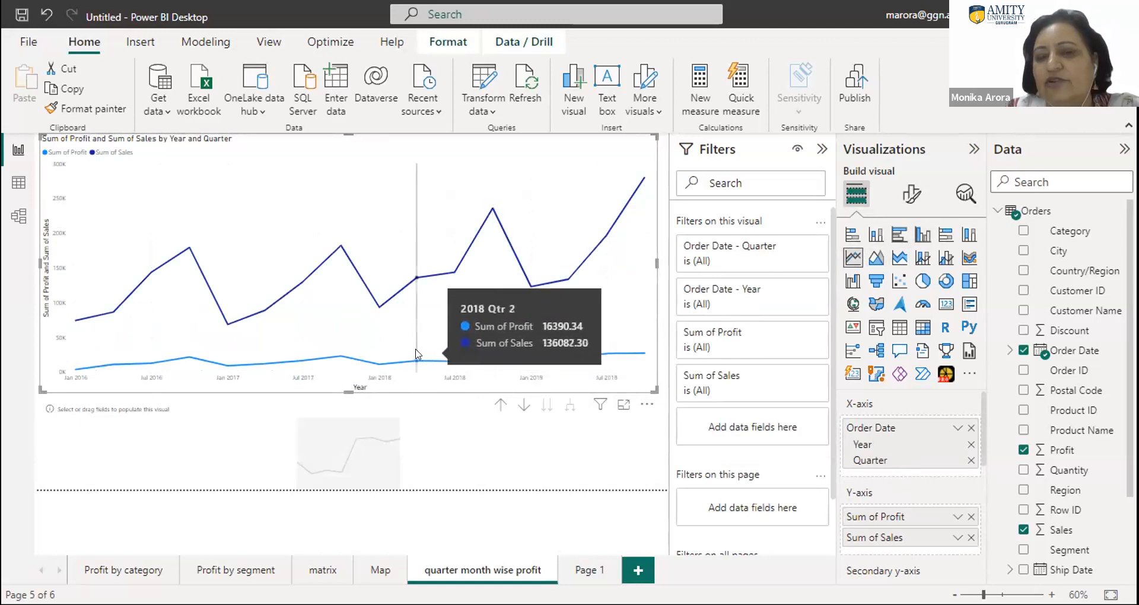
# - Inspect the Profit and Sales values at the earlier quarterly points of the line chart
pyautogui.moveTo(355, 351)
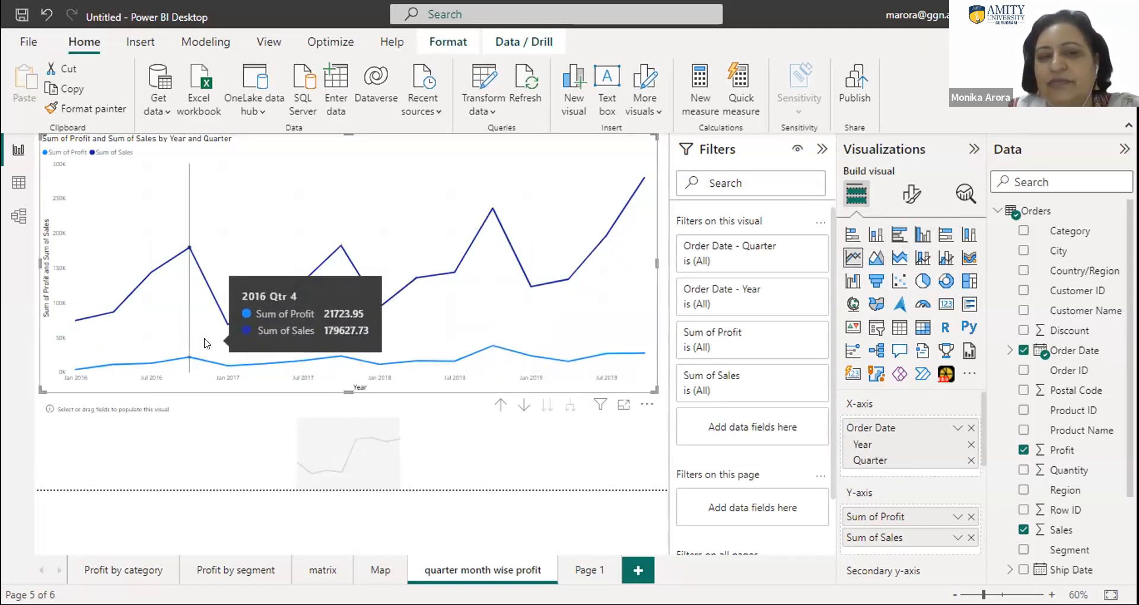
pyautogui.moveTo(108, 346)
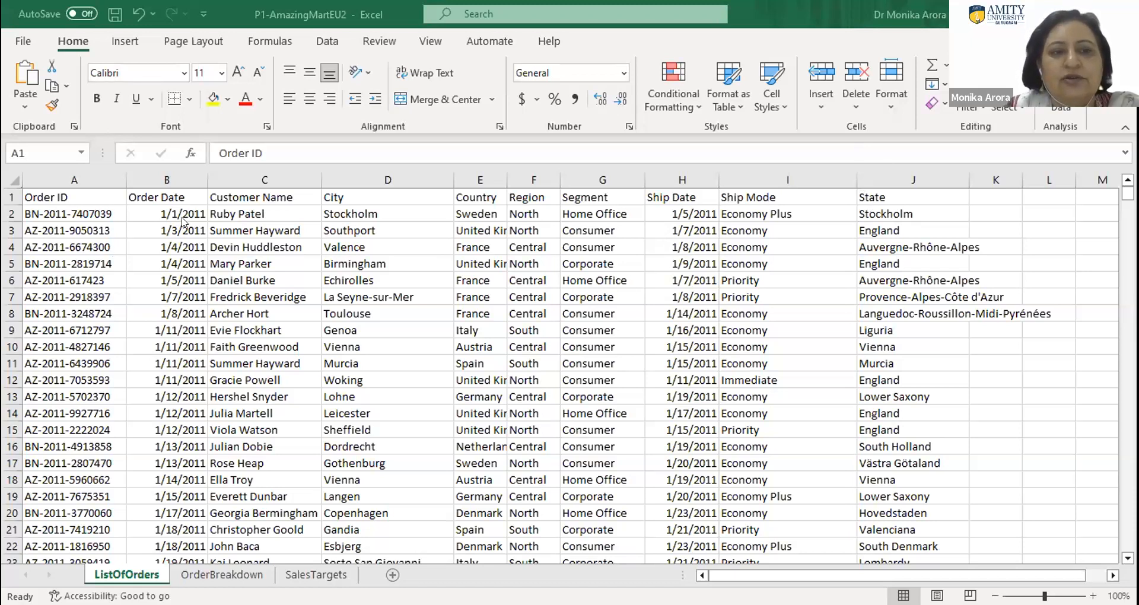
# - In Excel's P1-AmazingMartEU2 workbook, narrow the Order Date column on ListOfOrders and review the OrderBreakdown and SalesTargets sheets
pyautogui.click(199, 178)
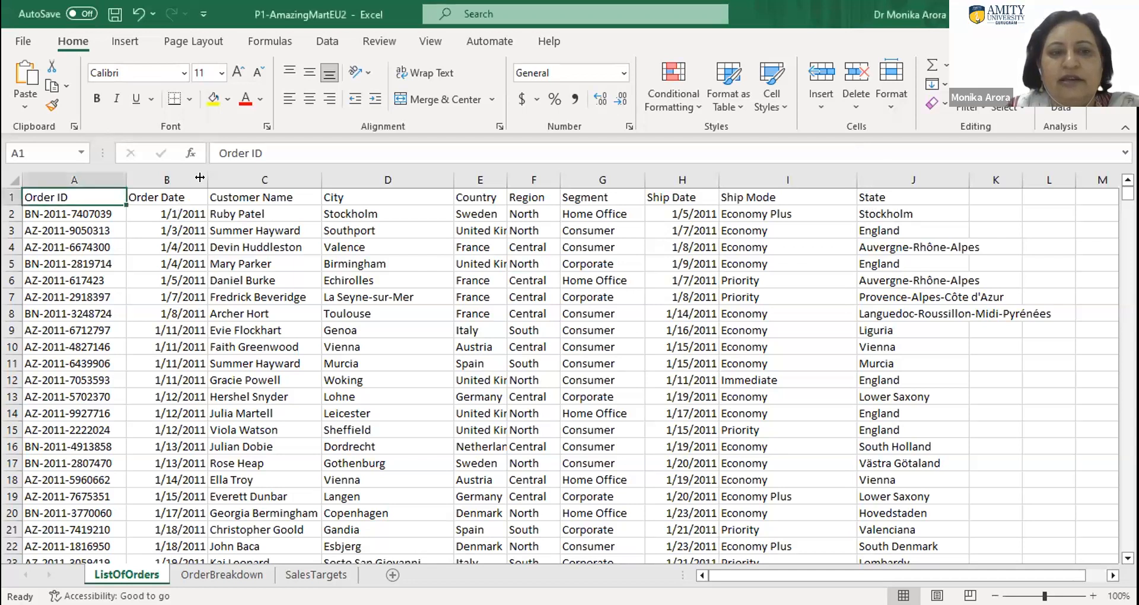
pyautogui.moveTo(200, 177); pyautogui.dragTo(191, 178)
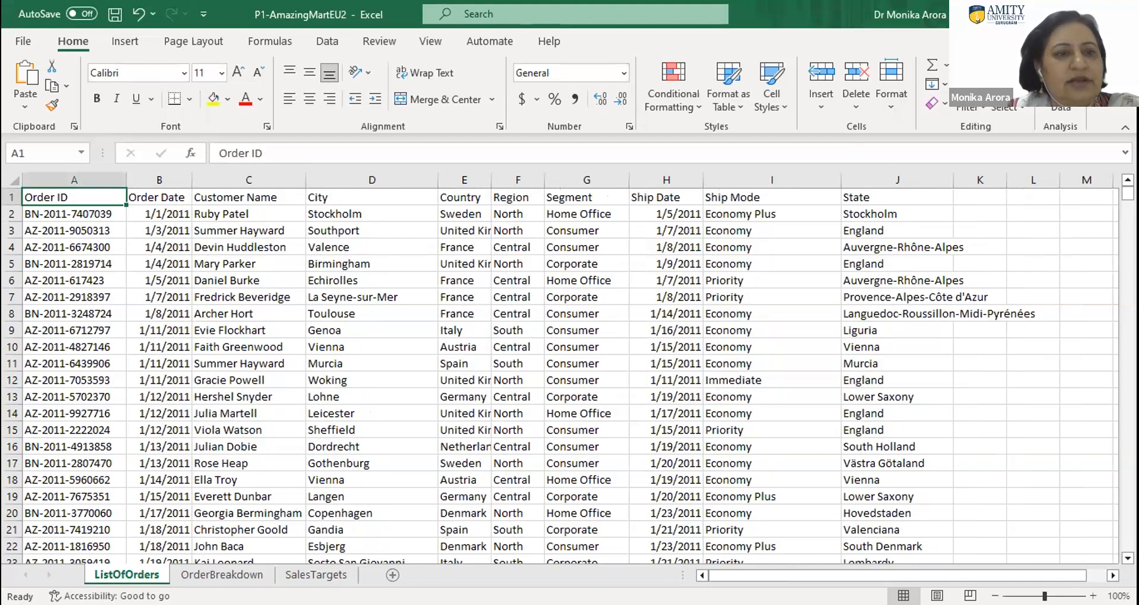
pyautogui.click(241, 575)
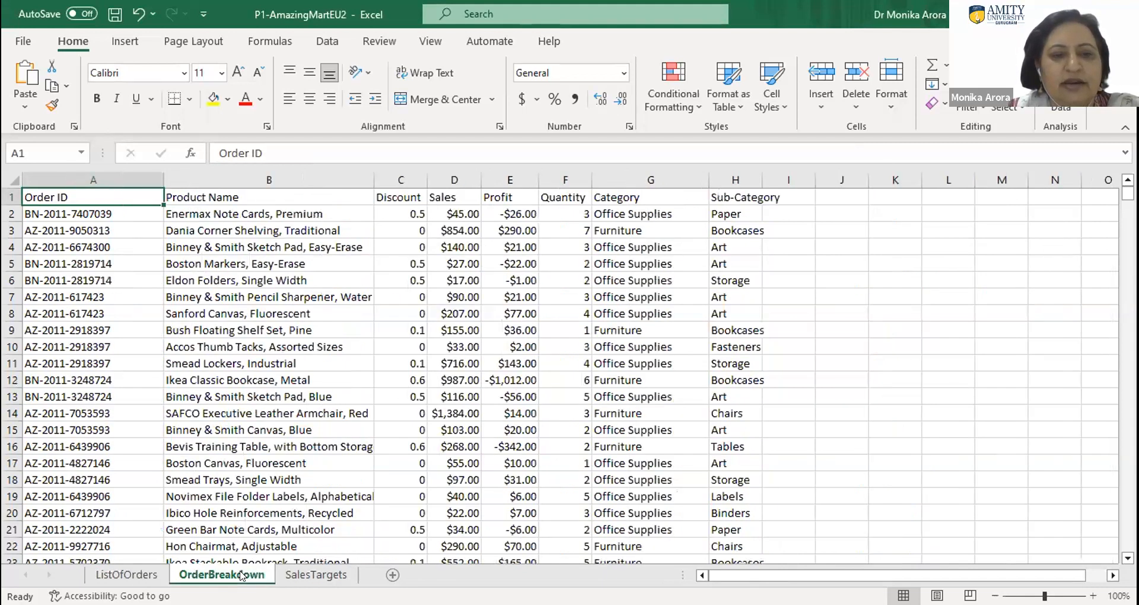
pyautogui.click(309, 575)
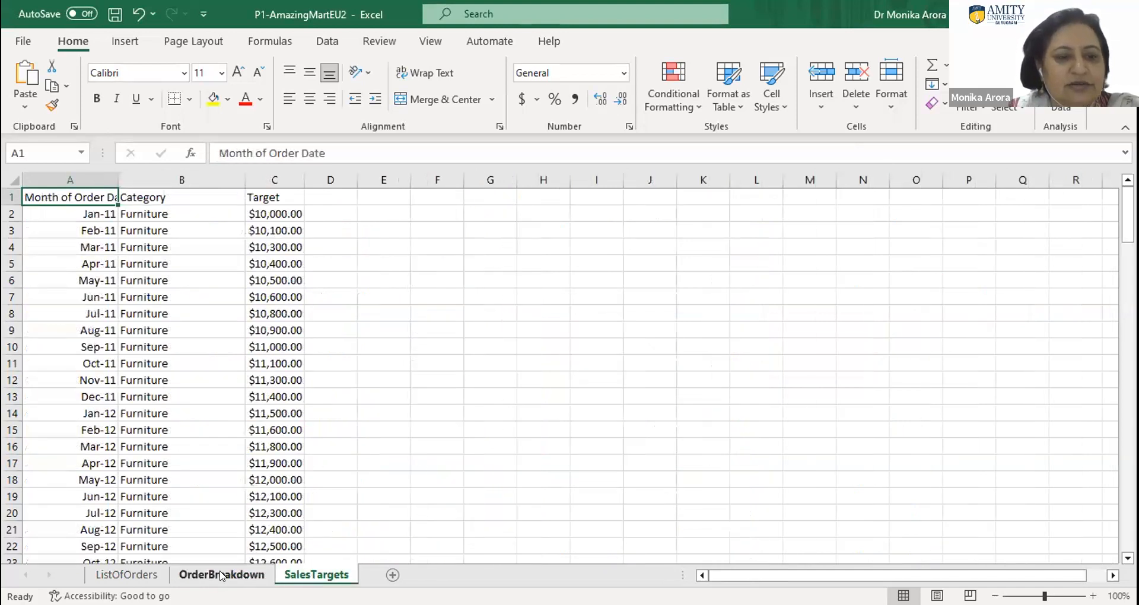
# - On the OrderBreakdown sheet, enter "category wise sales" in cell K2 and widen column K to fit the text
pyautogui.click(180, 576)
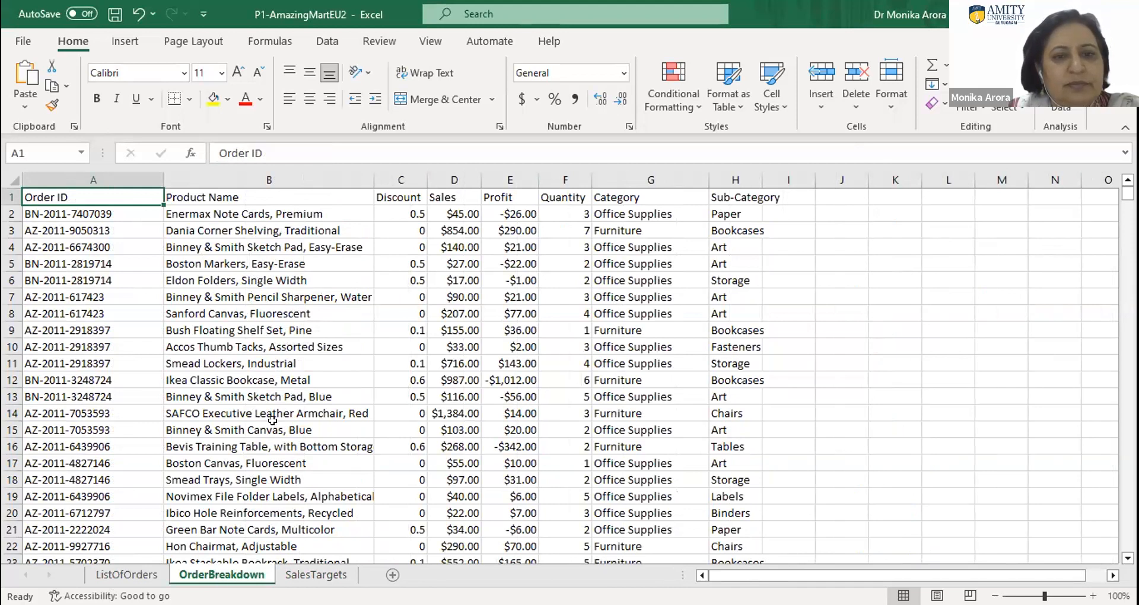
pyautogui.click(902, 211)
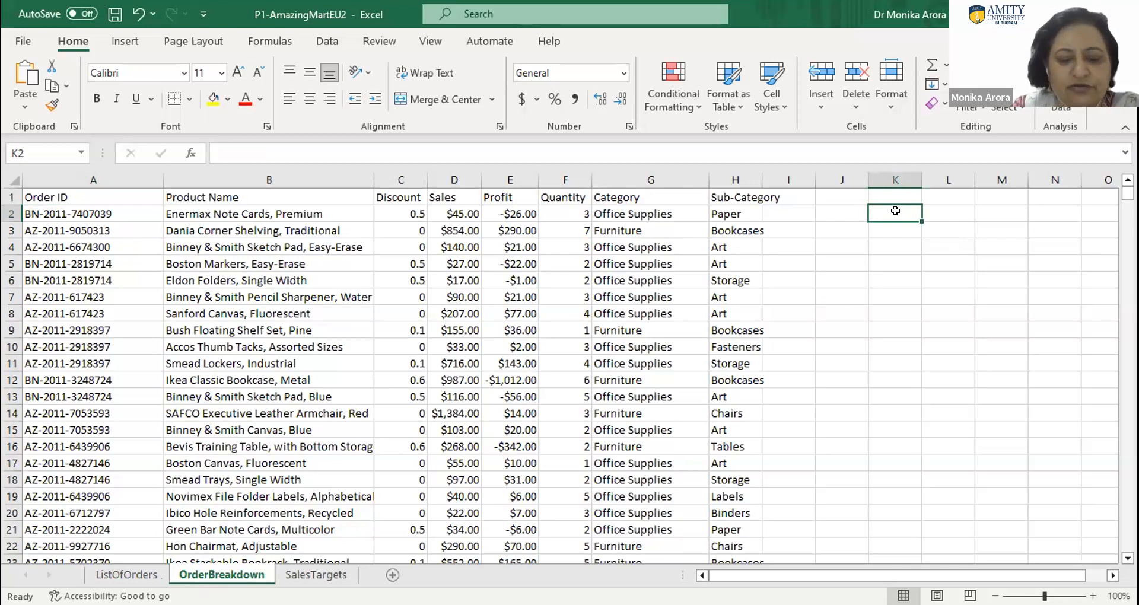
pyautogui.write('cate')
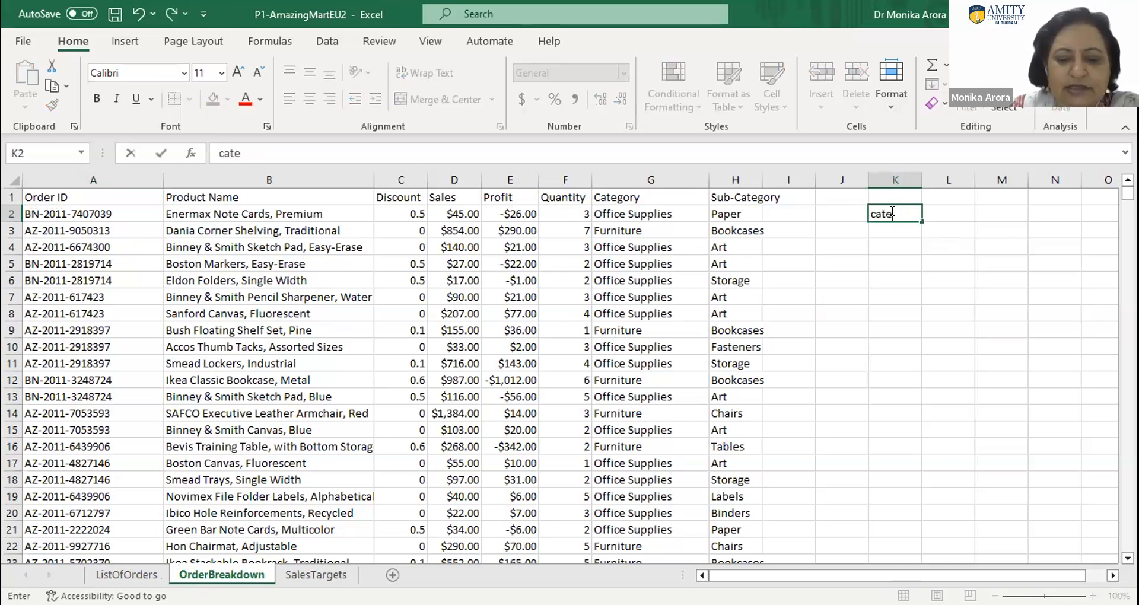
pyautogui.write('gr')
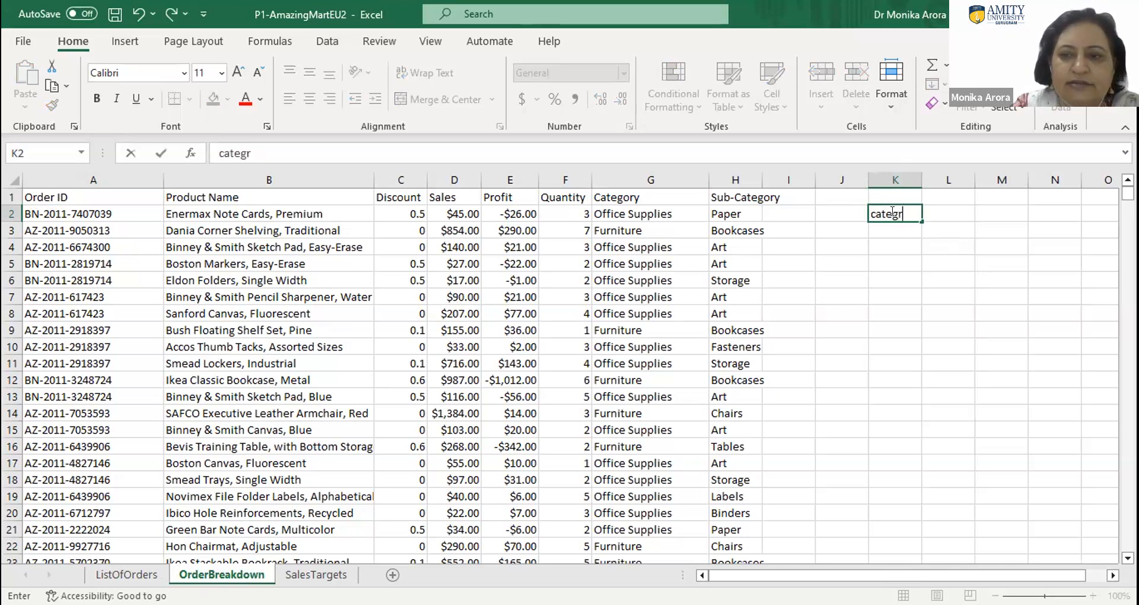
pyautogui.press('BackSpace')
pyautogui.write('ory wise')
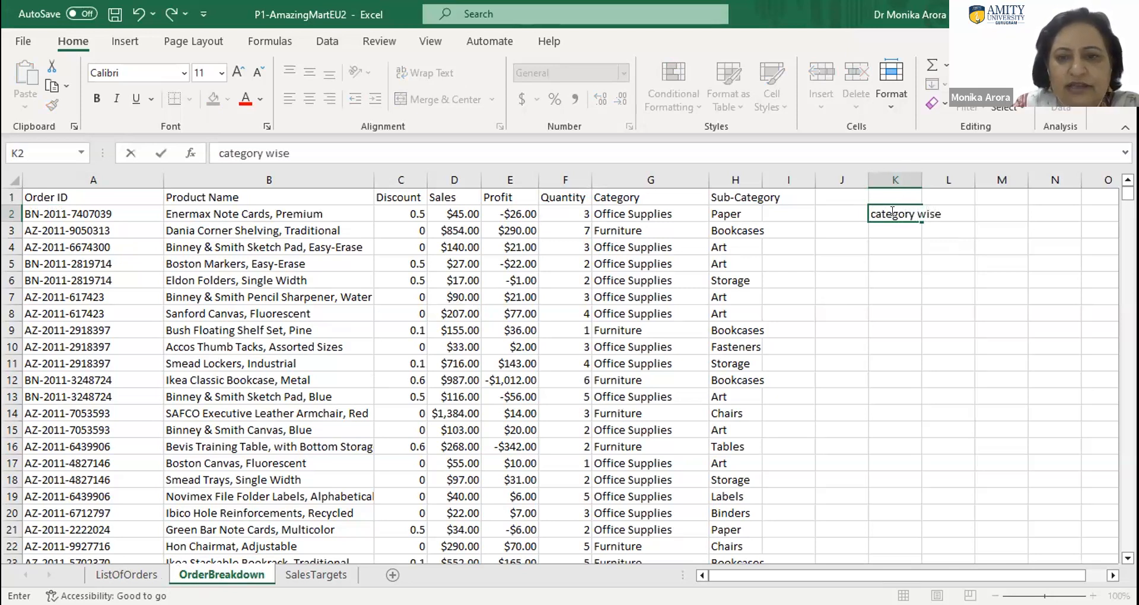
pyautogui.write(' sales')
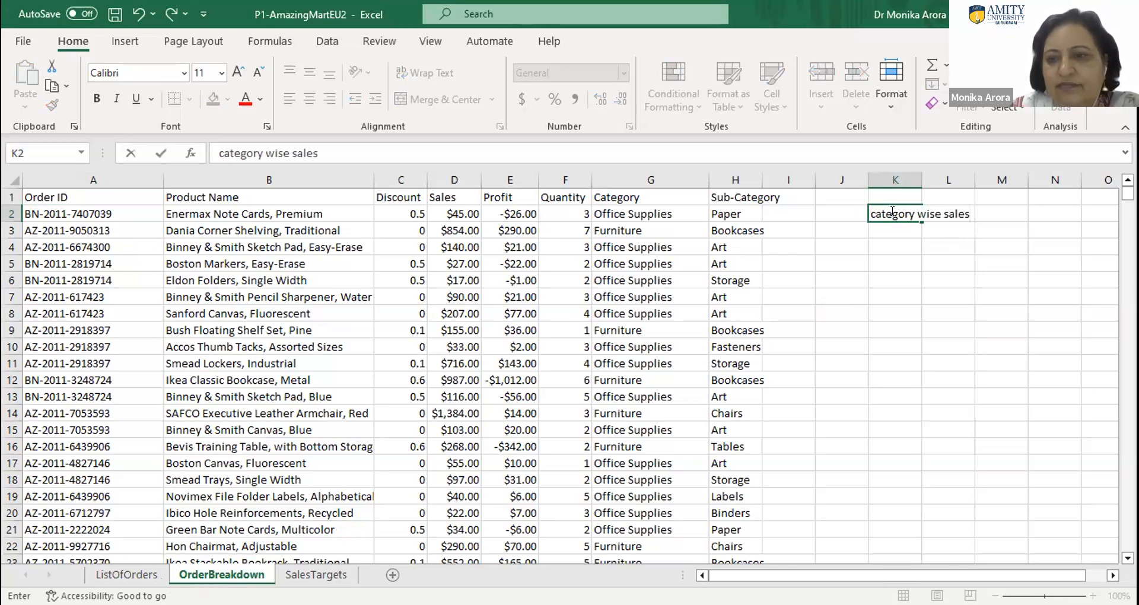
pyautogui.press('Return')
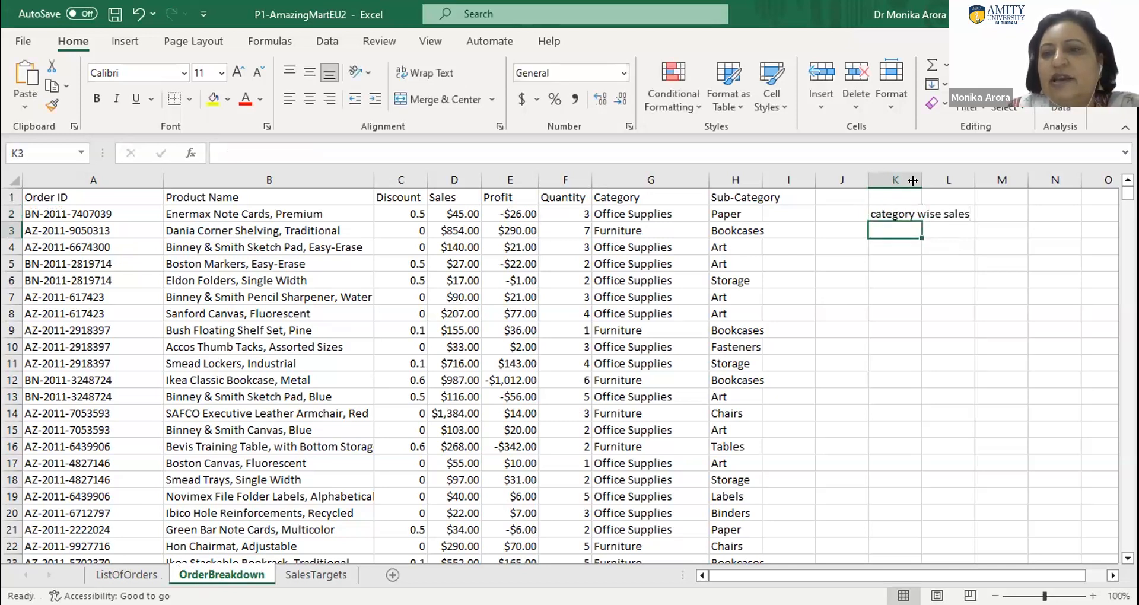
pyautogui.moveTo(922, 180); pyautogui.dragTo(924, 180)
pyautogui.moveTo(958, 183); pyautogui.dragTo(977, 183)
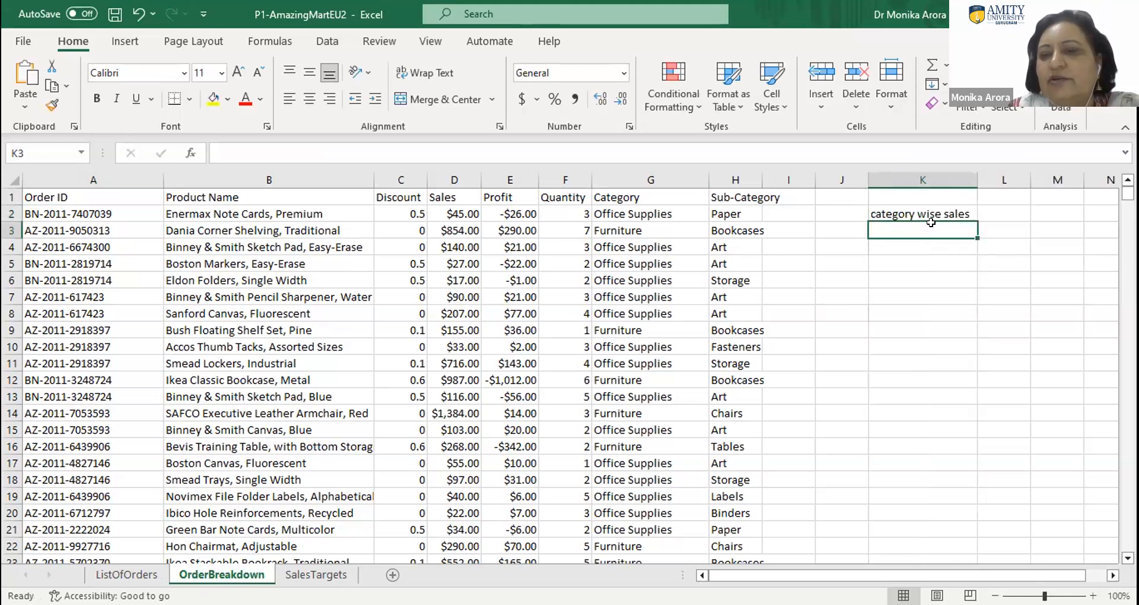
# - Enter "category , subcategory wise sales" in cell K3
pyautogui.click(981, 212)
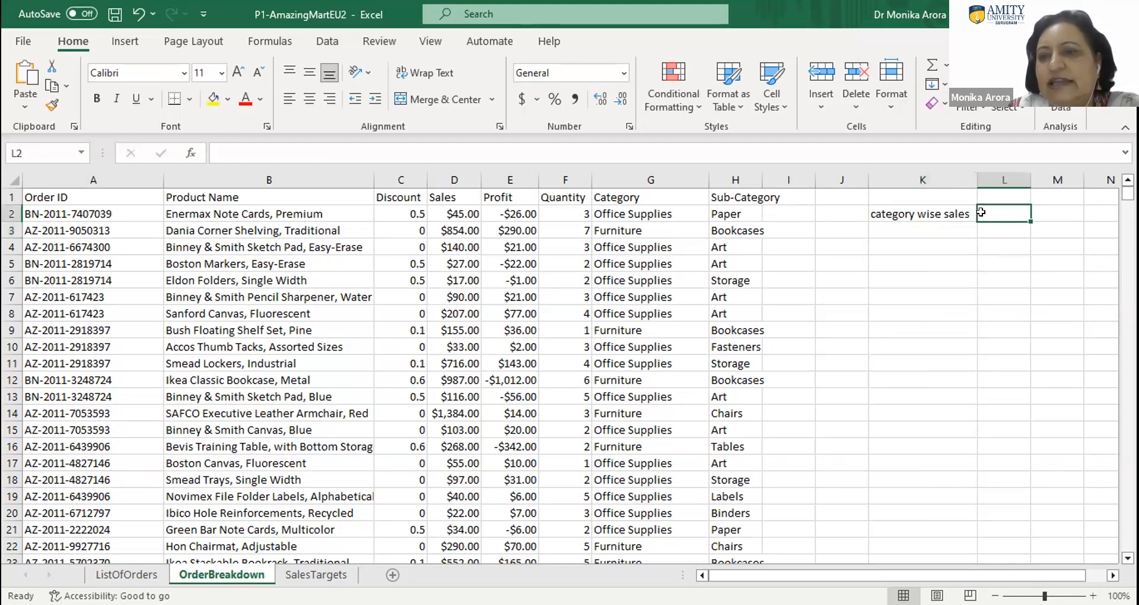
pyautogui.click(892, 235)
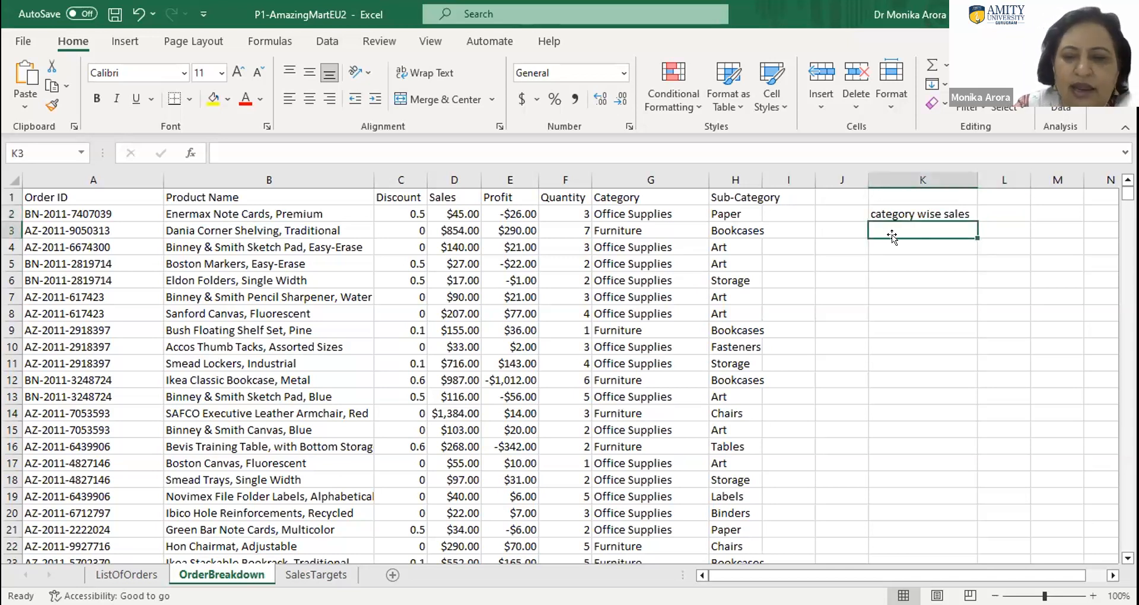
pyautogui.write('category wise sales')
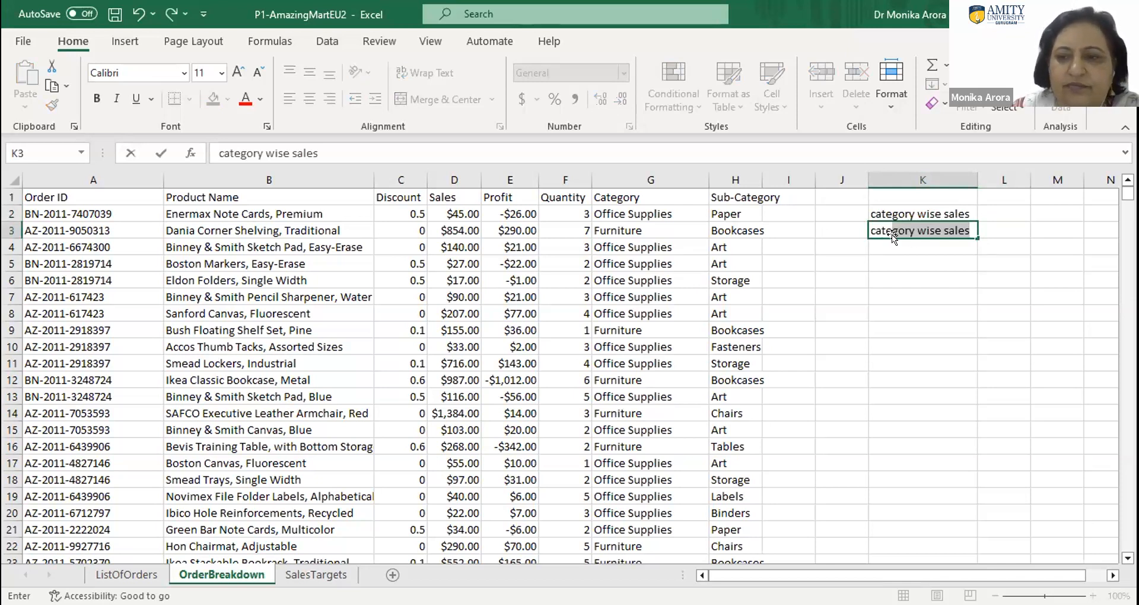
pyautogui.click(912, 228)
pyautogui.write(', subcategory')
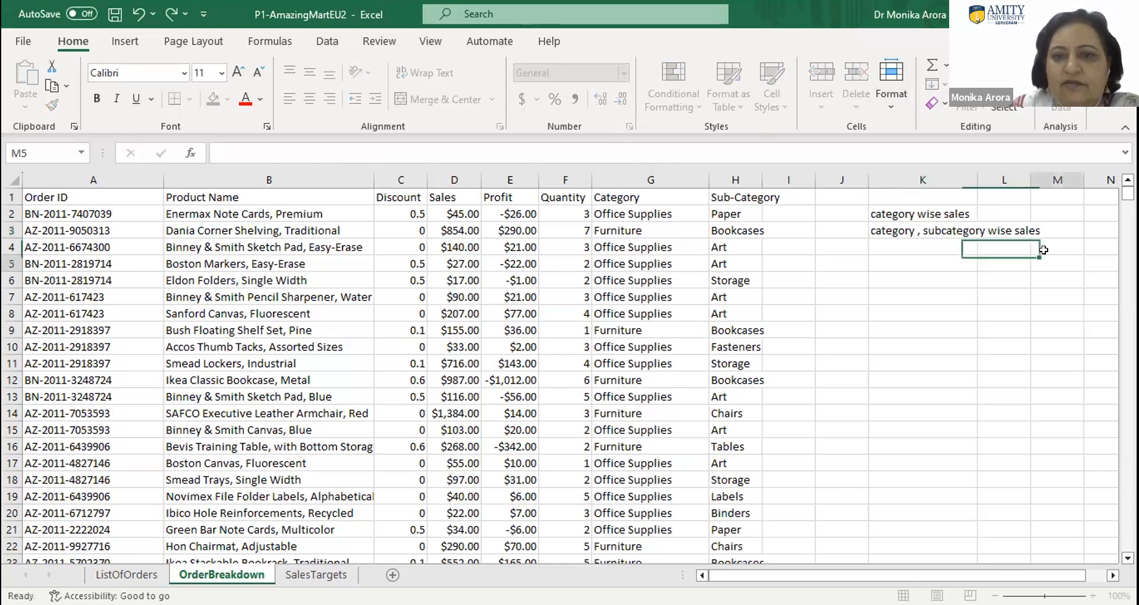
# - Replace the word "sales" with "profit" in the K3 text so it reads "category , subcategory wise profit"
pyautogui.doubleClick(1019, 228)
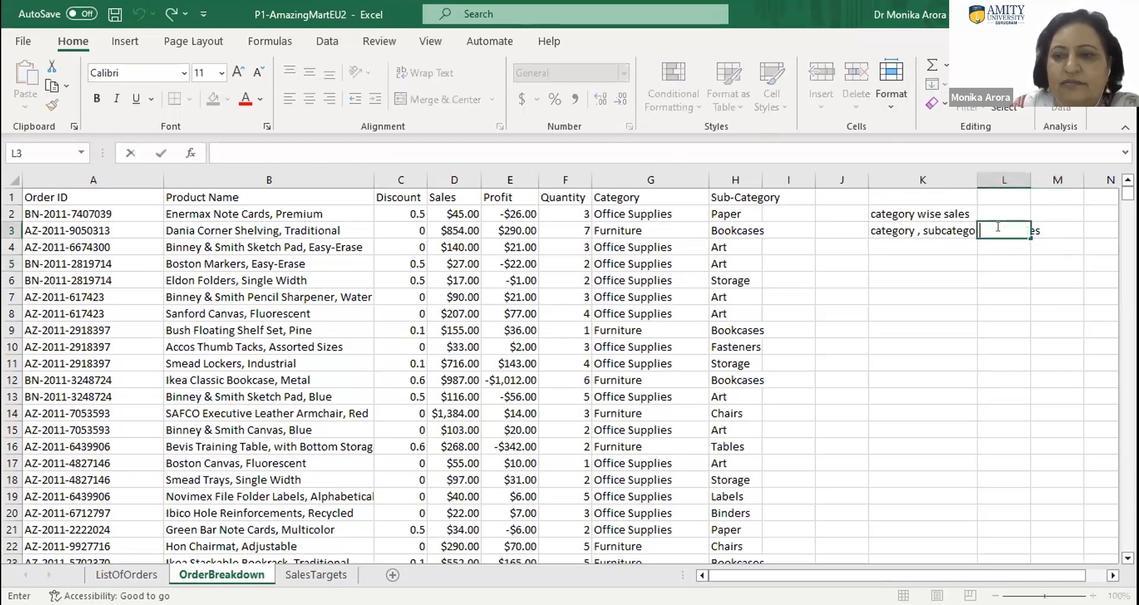
pyautogui.doubleClick(935, 230)
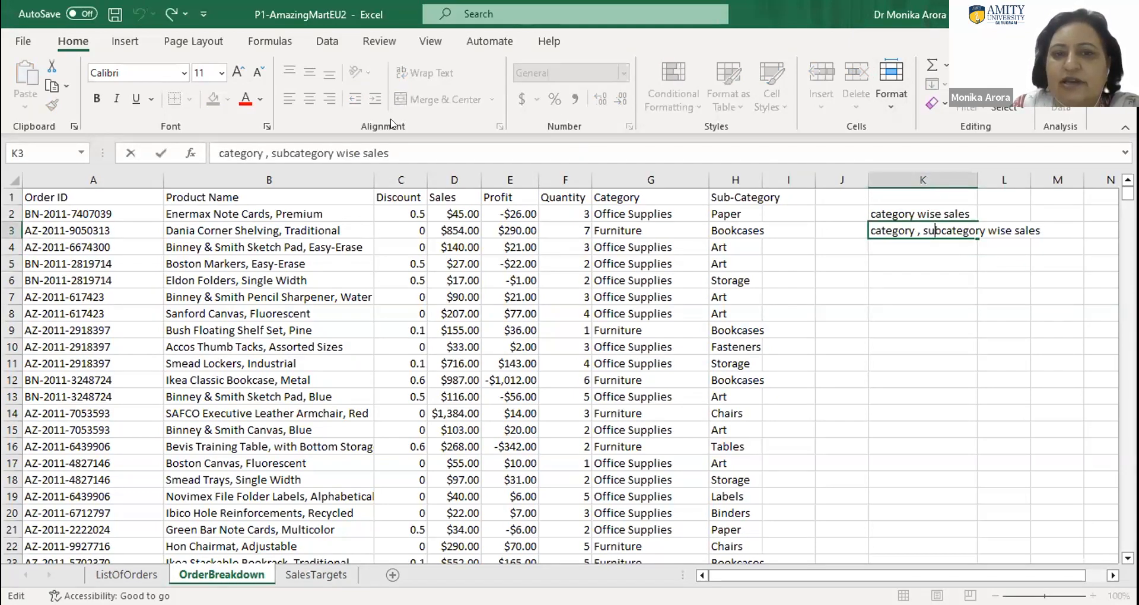
pyautogui.doubleClick(379, 152)
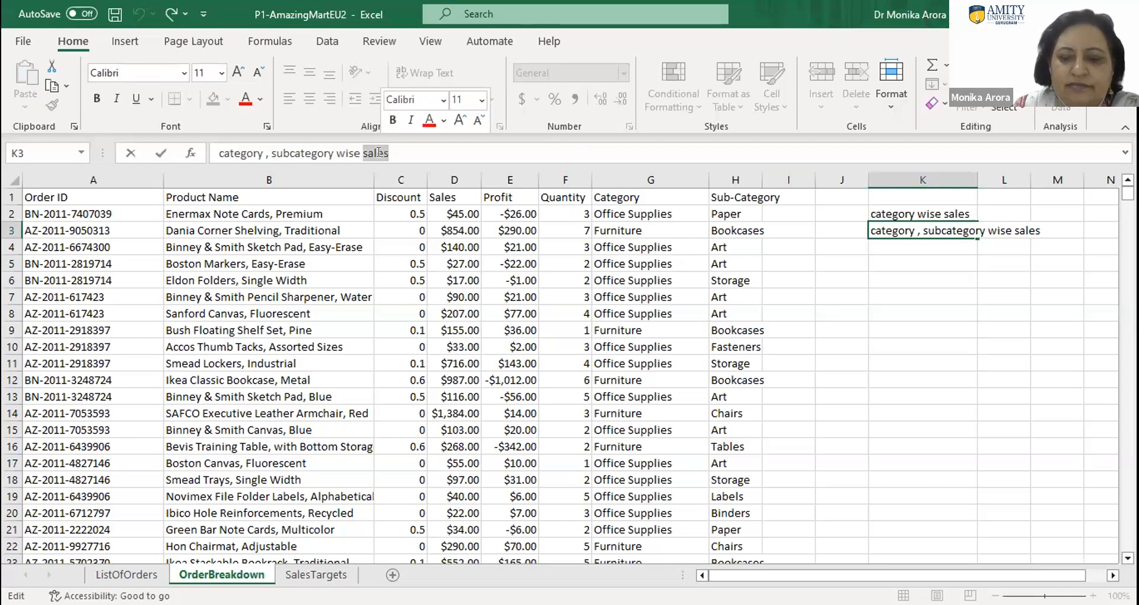
pyautogui.write('prof')
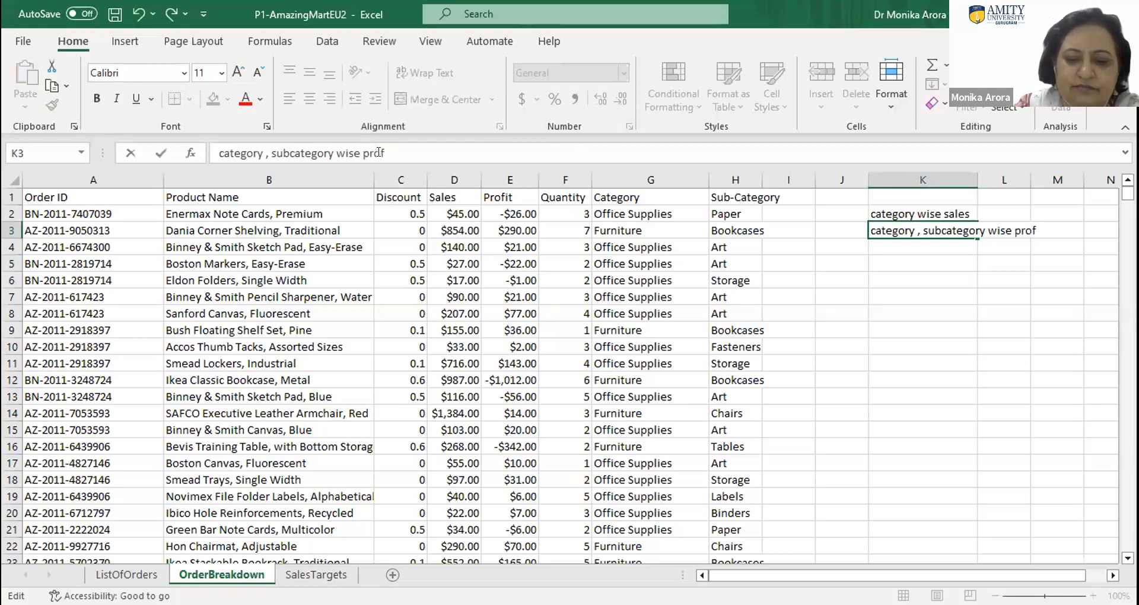
pyautogui.write('it')
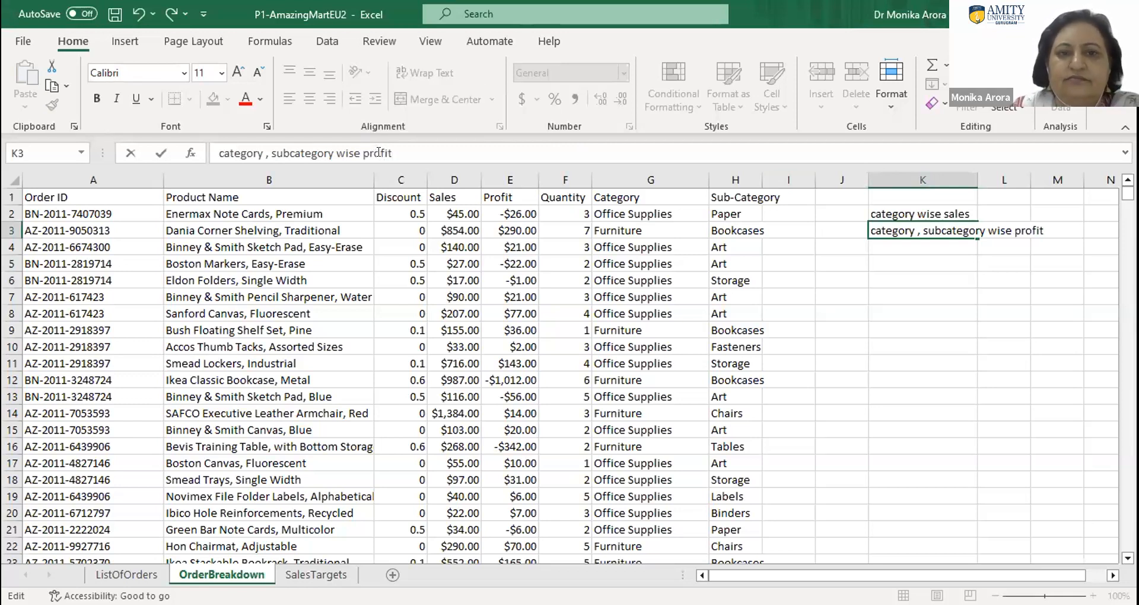
# - Enter "No of orders for all categories" in cell K4
pyautogui.click(888, 245)
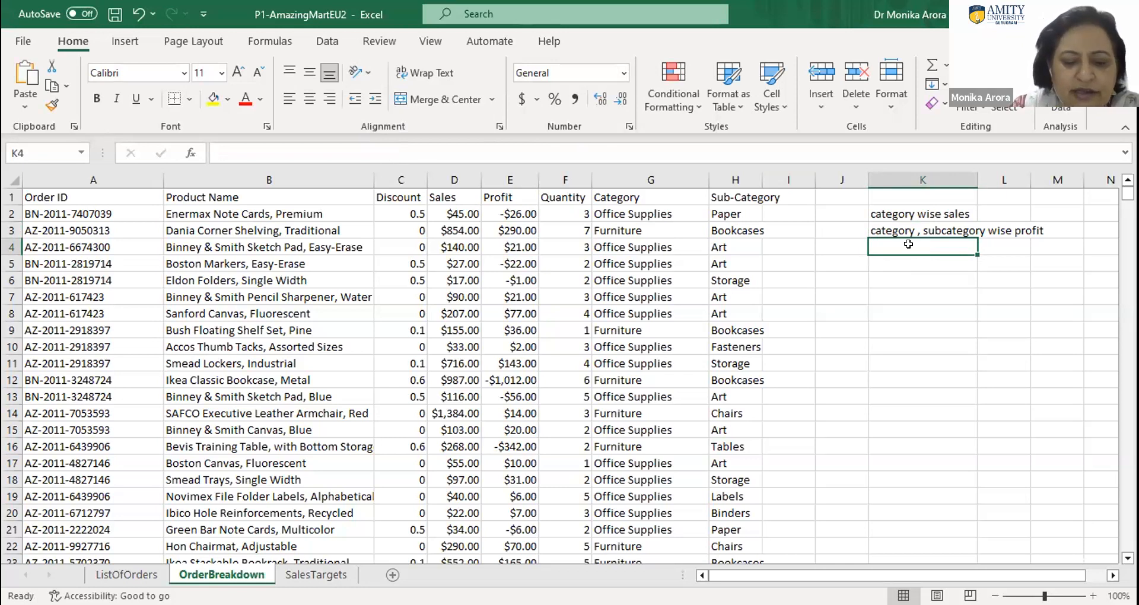
pyautogui.write('No')
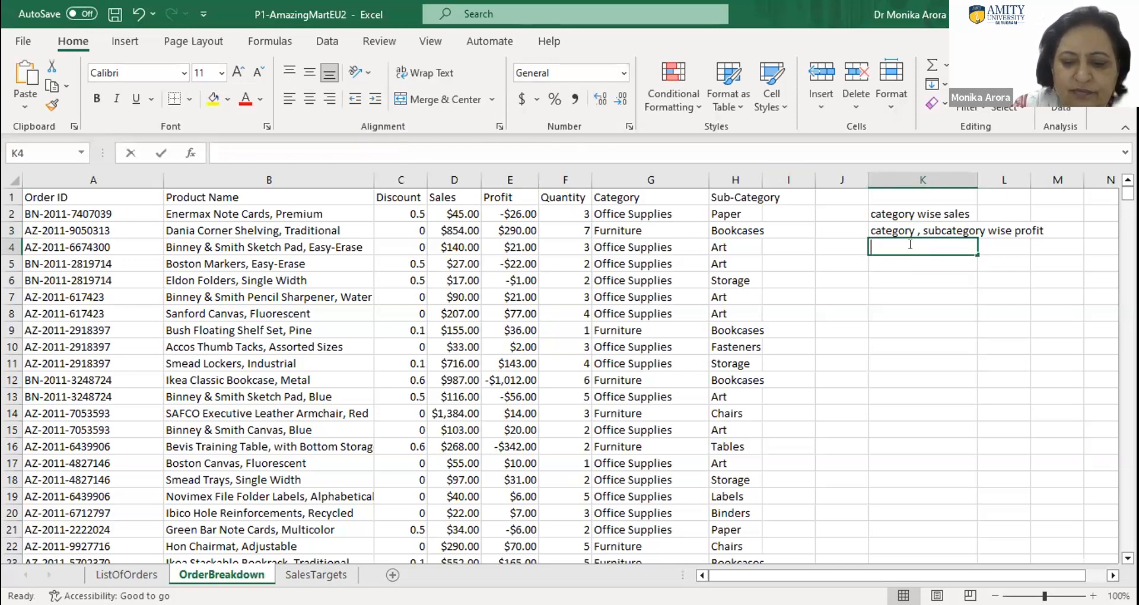
pyautogui.write(' of ')
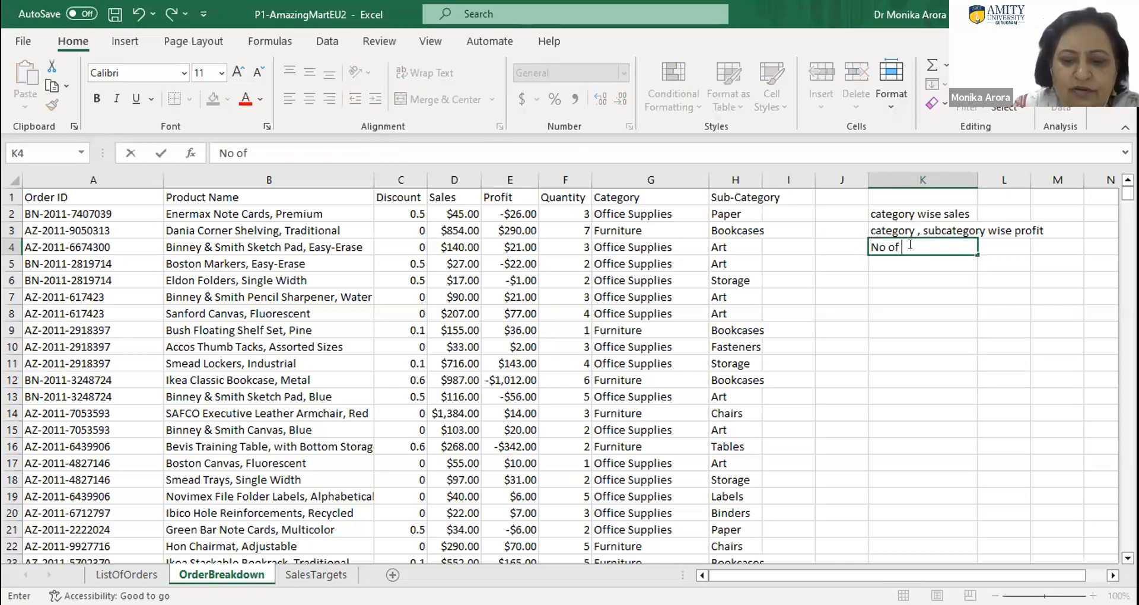
pyautogui.write('orders')
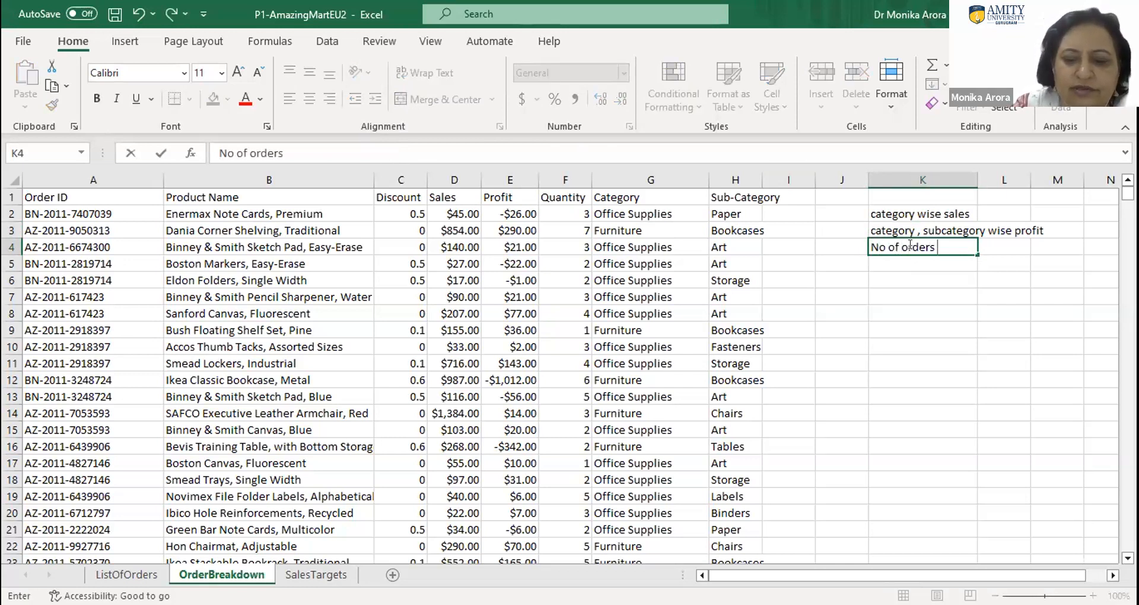
pyautogui.write(' for')
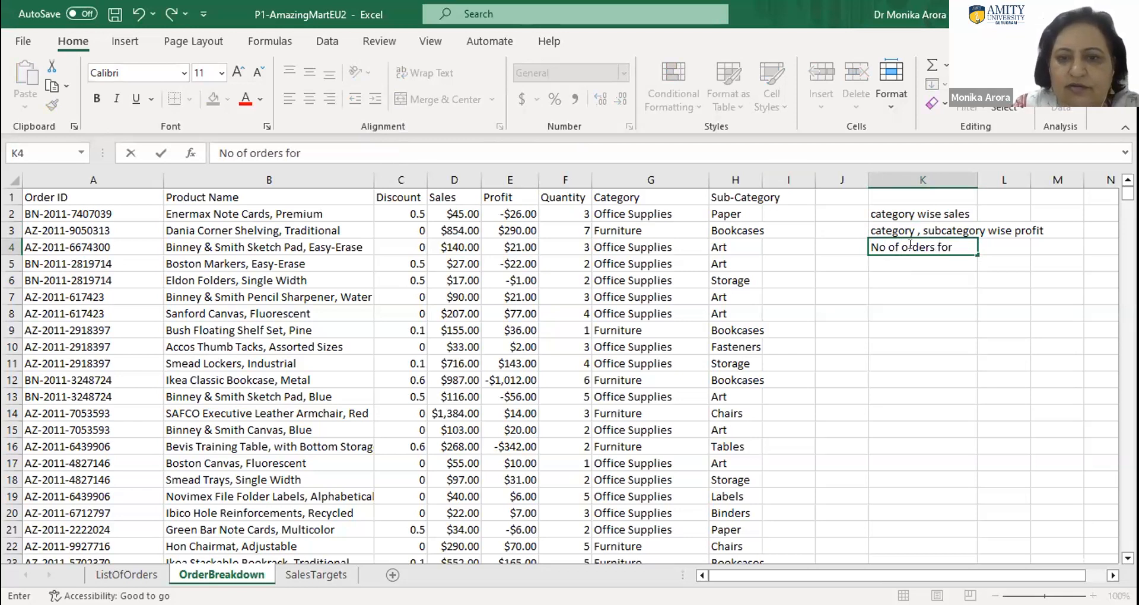
pyautogui.write(' all cate')
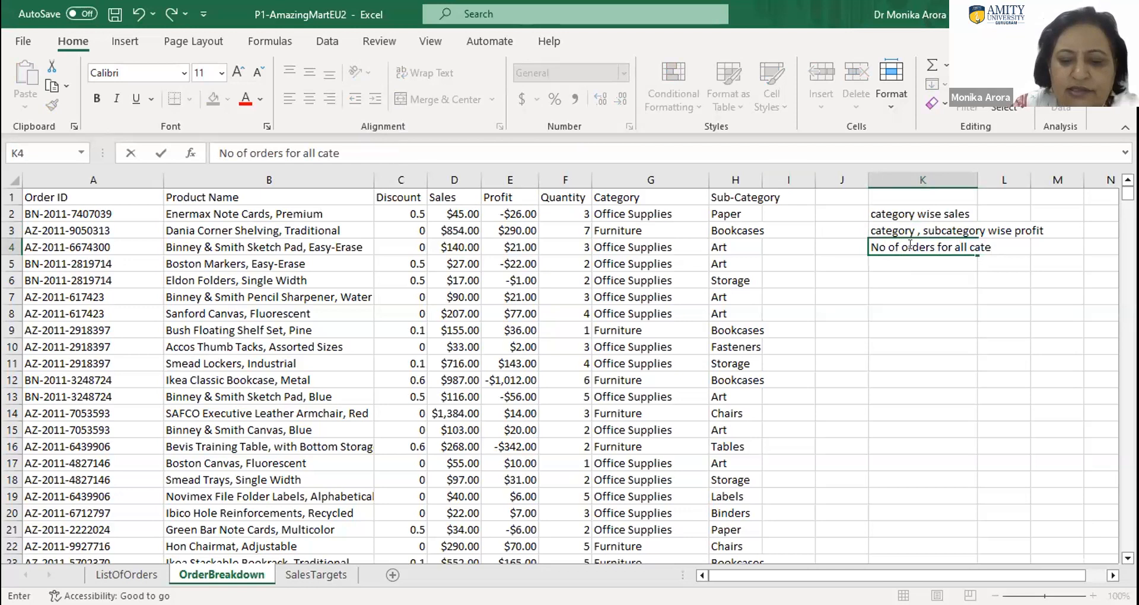
pyautogui.write('goried')
pyautogui.press('BackSpace')
pyautogui.write('s')
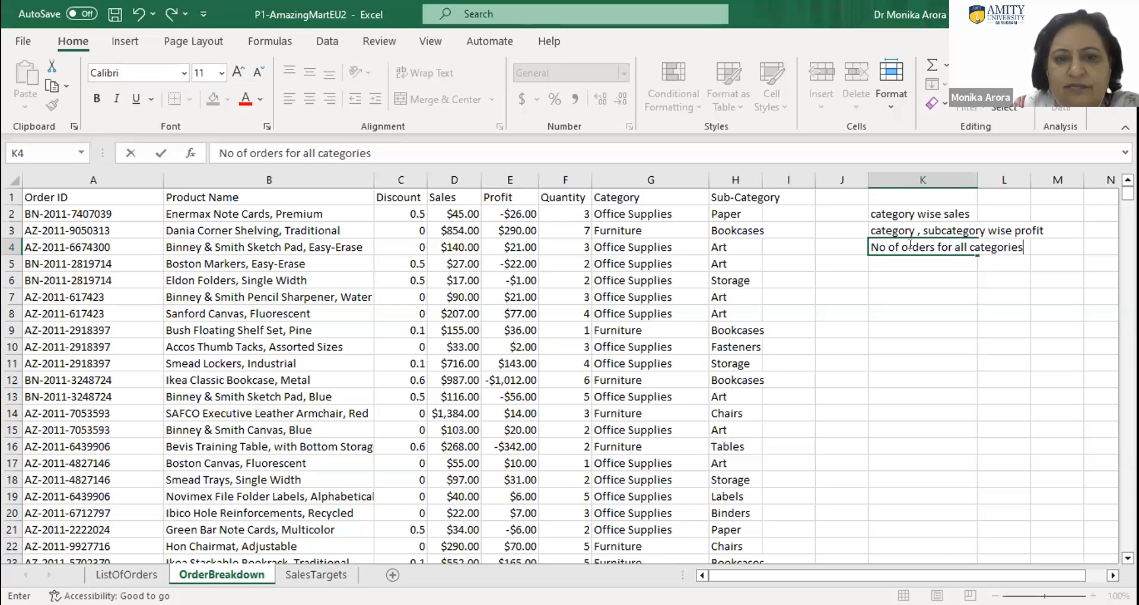
pyautogui.press('Return')
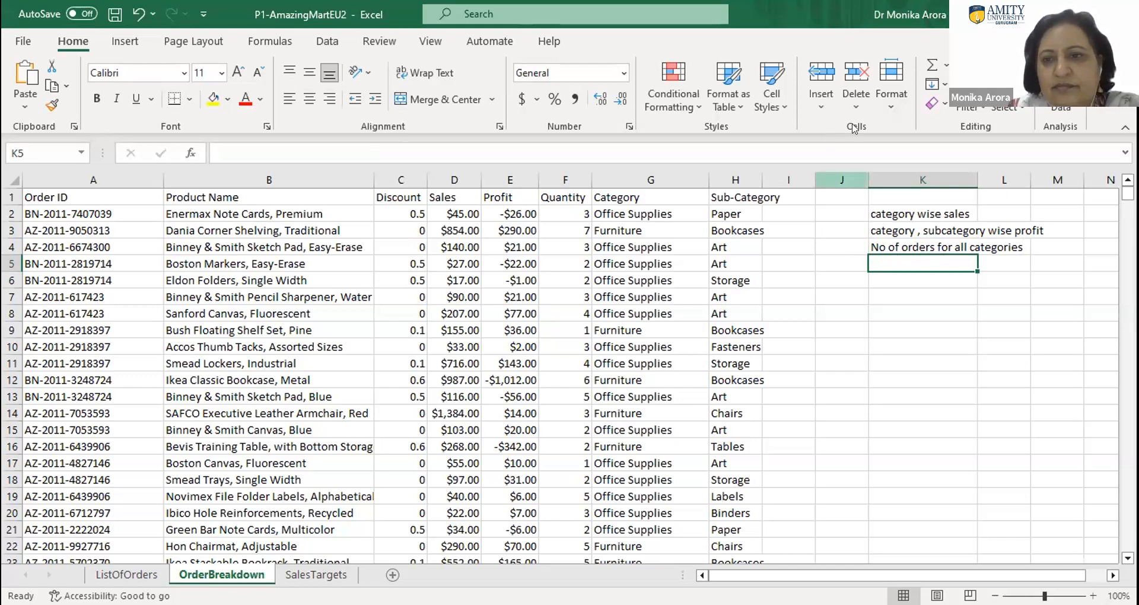
# - Number the three listed questions by entering 1, 2 and 3 in cells J2 to J4
pyautogui.click(562, 75)
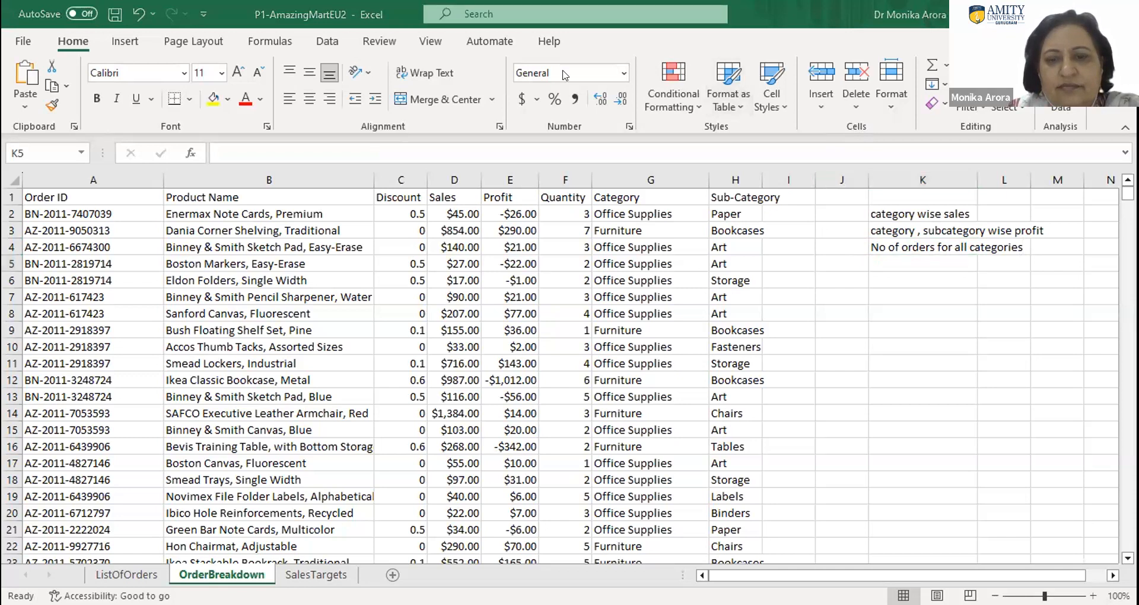
pyautogui.click(854, 214)
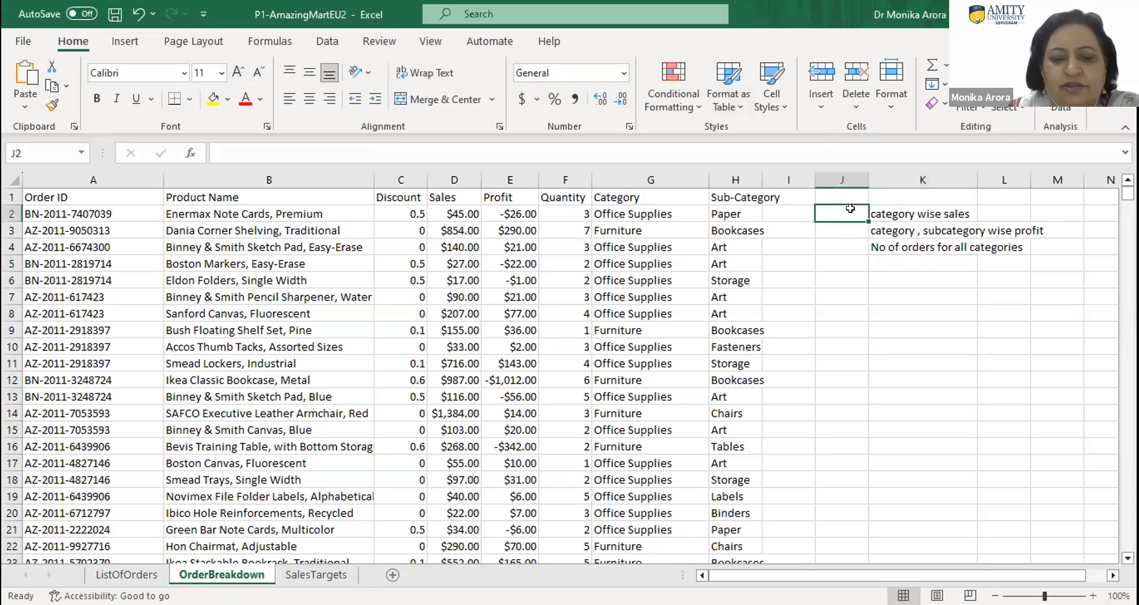
pyautogui.write('1')
pyautogui.press('Return')
pyautogui.write('2')
pyautogui.press('Return')
pyautogui.write('3')
pyautogui.press('Return')
# - Copy the "category wise sales" question from cell K2 into cell K5
pyautogui.moveTo(854, 212); pyautogui.dragTo(894, 243)
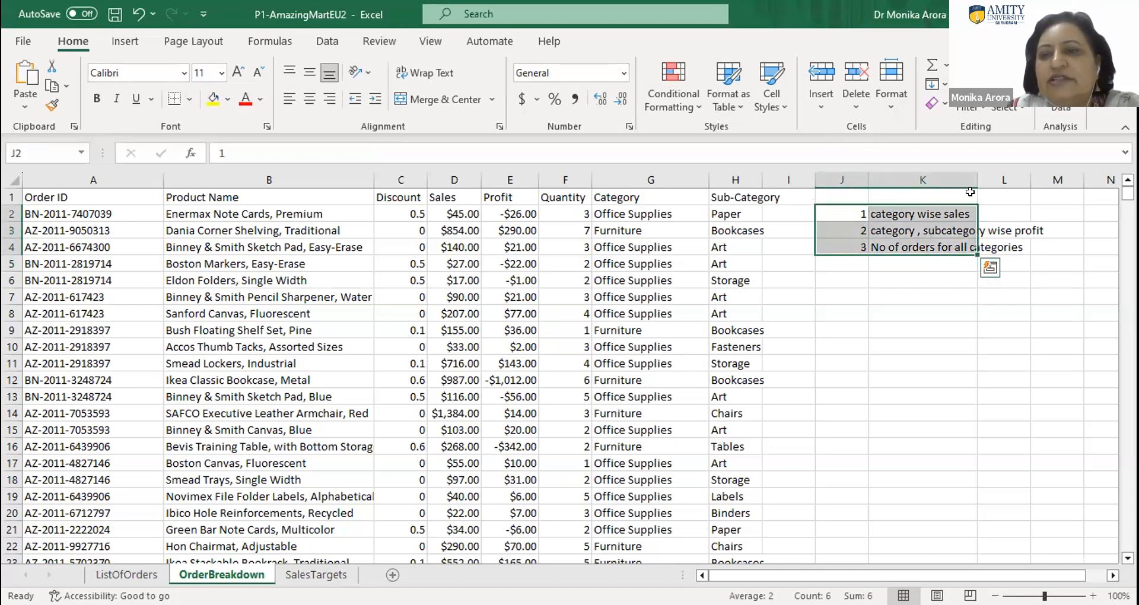
pyautogui.click(889, 211)
pyautogui.hotkey('ctrl', 'c')
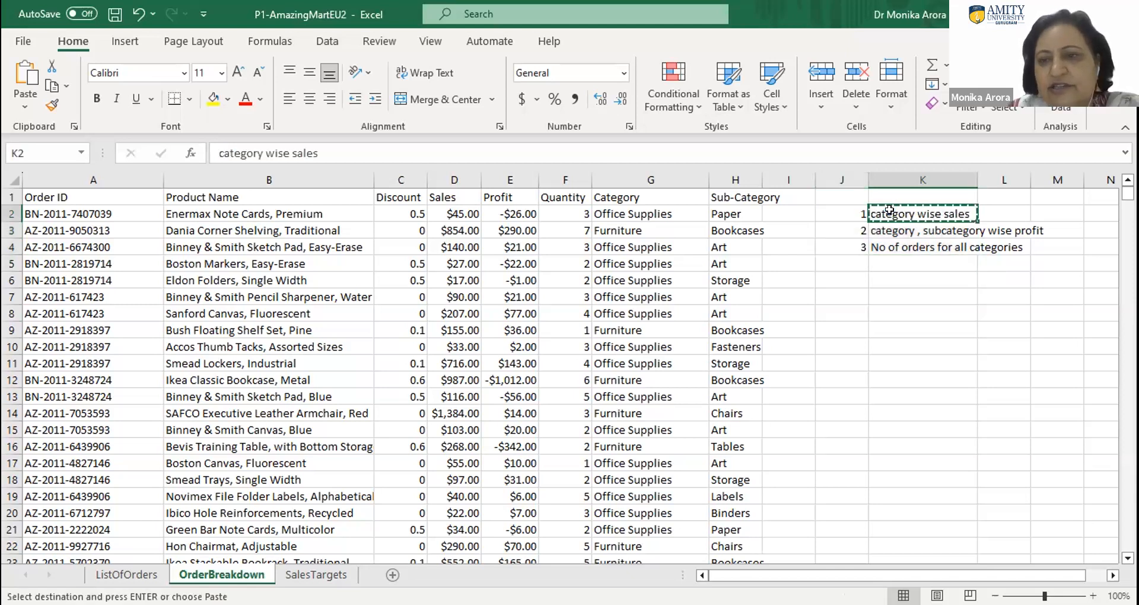
pyautogui.click(881, 258)
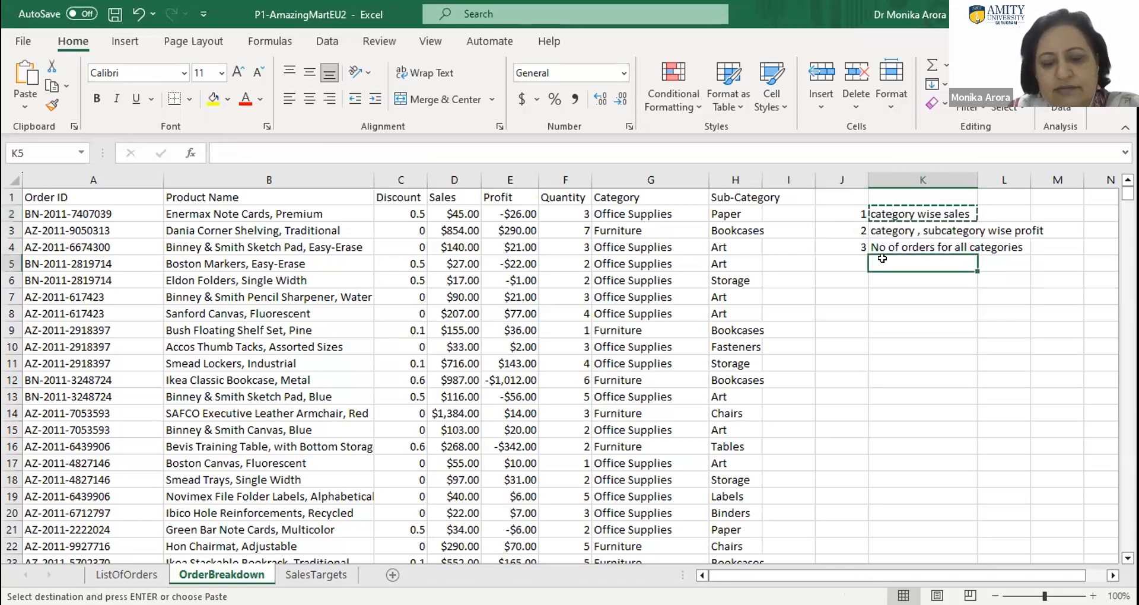
pyautogui.hotkey('ctrl', 'v')
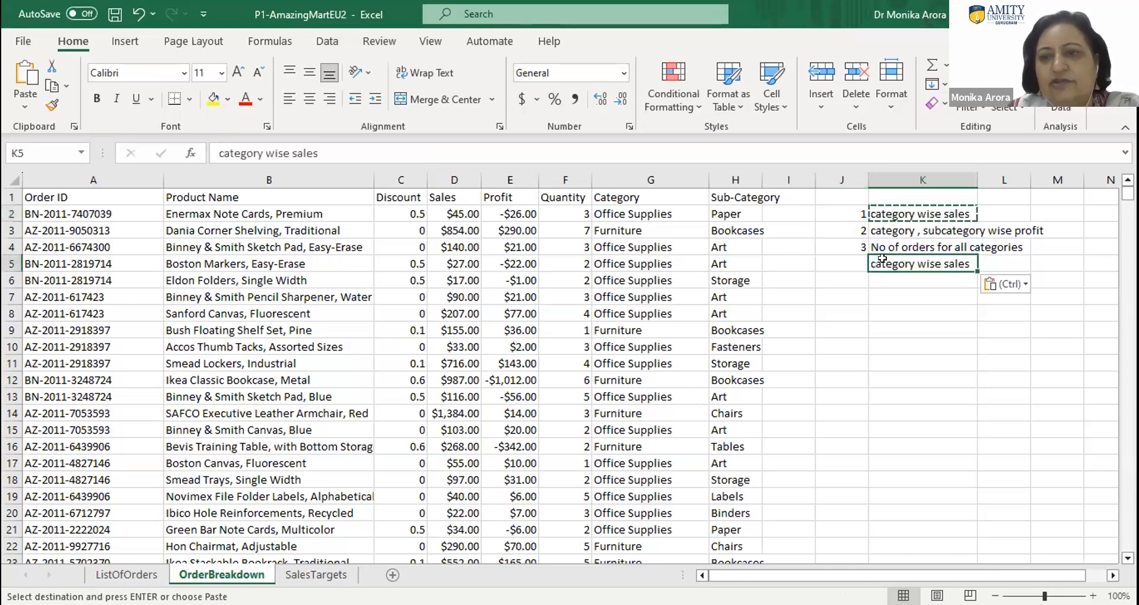
# - Replace "sales" with "profit" in K5 so it reads "category wise profit", and number the question 4 in cell J5
pyautogui.doubleClick(957, 261)
pyautogui.doubleClick(955, 261)
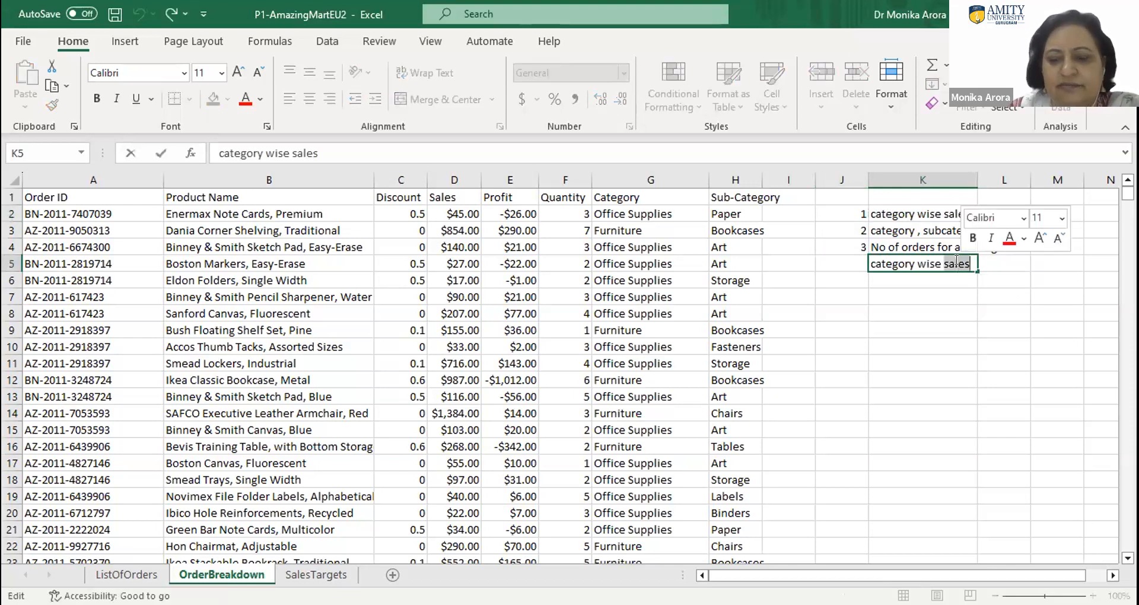
pyautogui.write('profit')
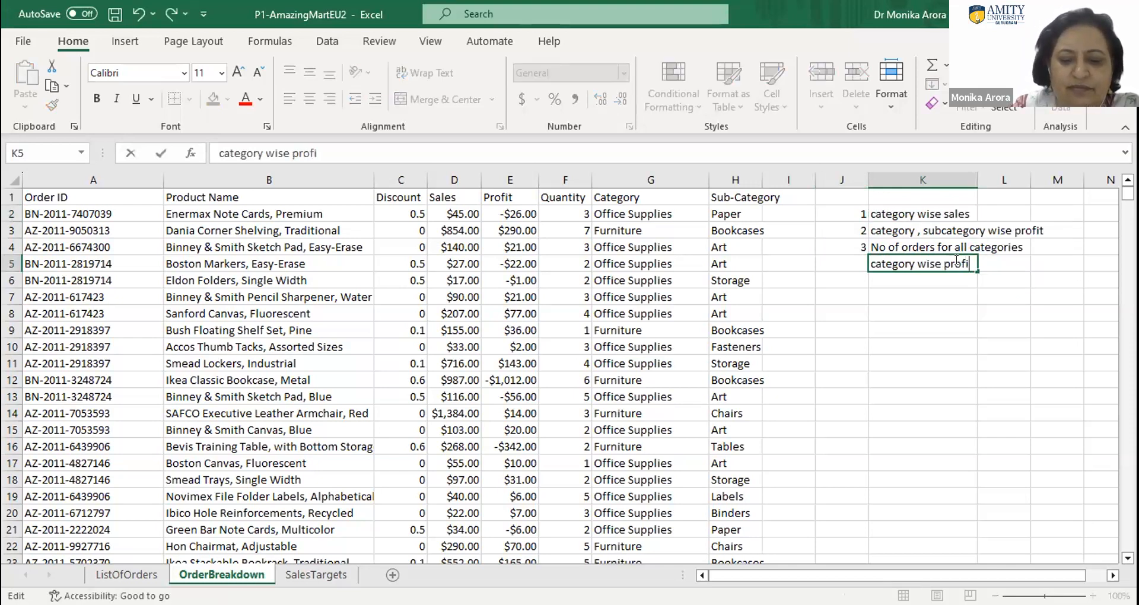
pyautogui.click(845, 261)
pyautogui.write('4')
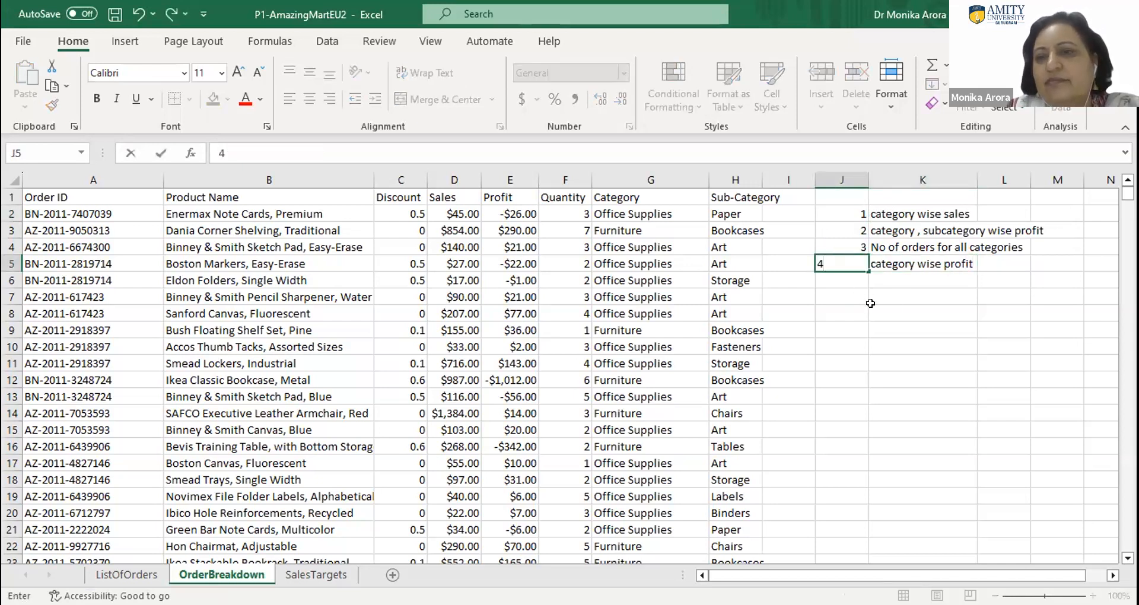
pyautogui.click(907, 310)
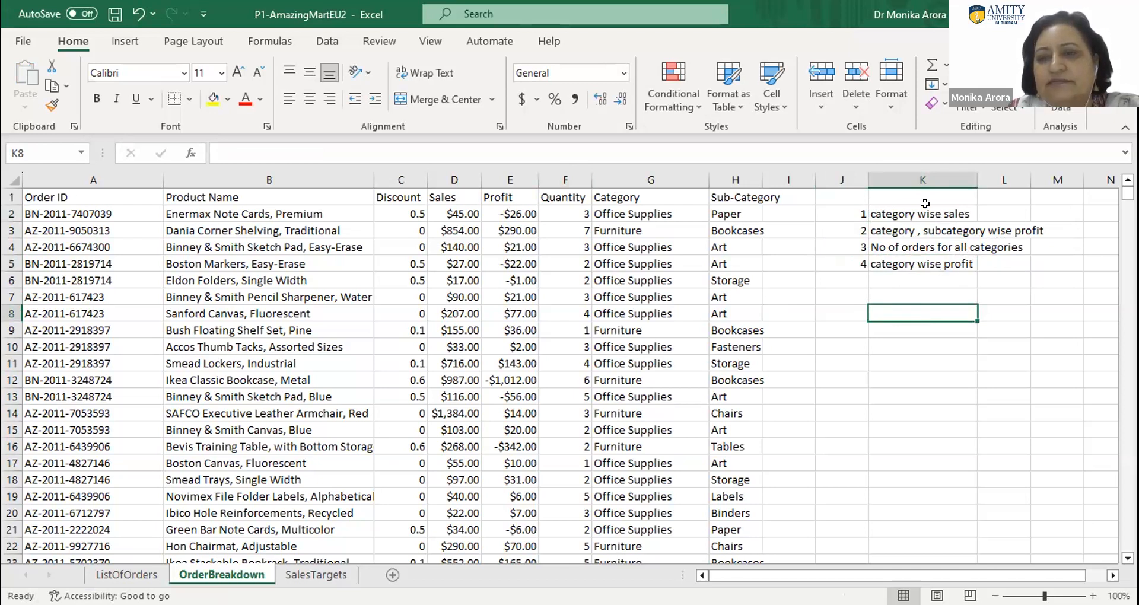
# - Auto-fit column K to the question text and enter the heading "Exercise" in cell K1
pyautogui.doubleClick(977, 176)
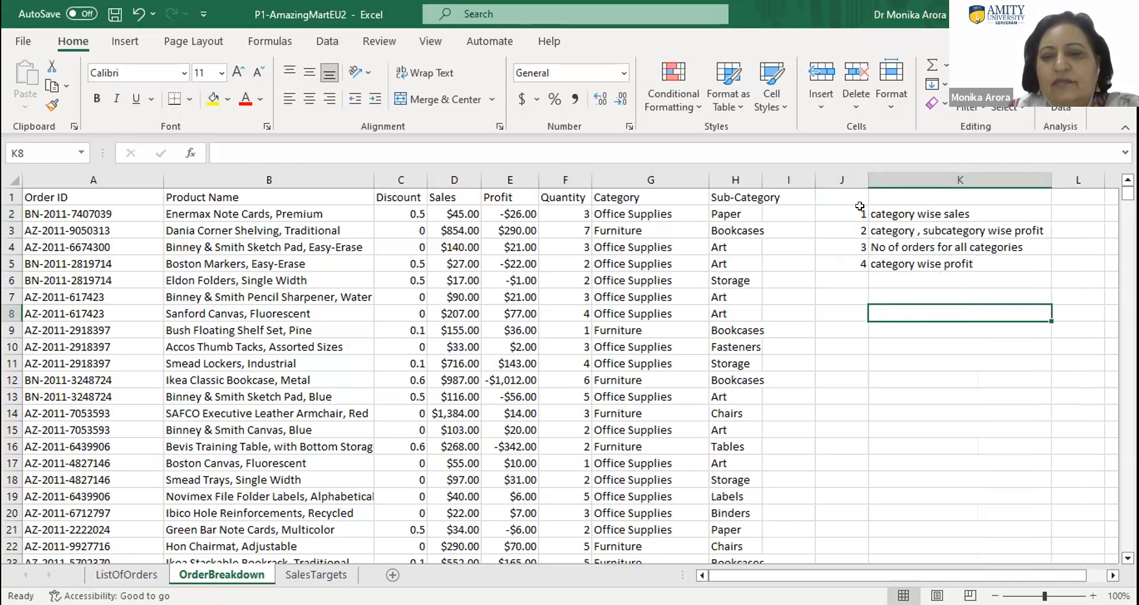
pyautogui.click(858, 194)
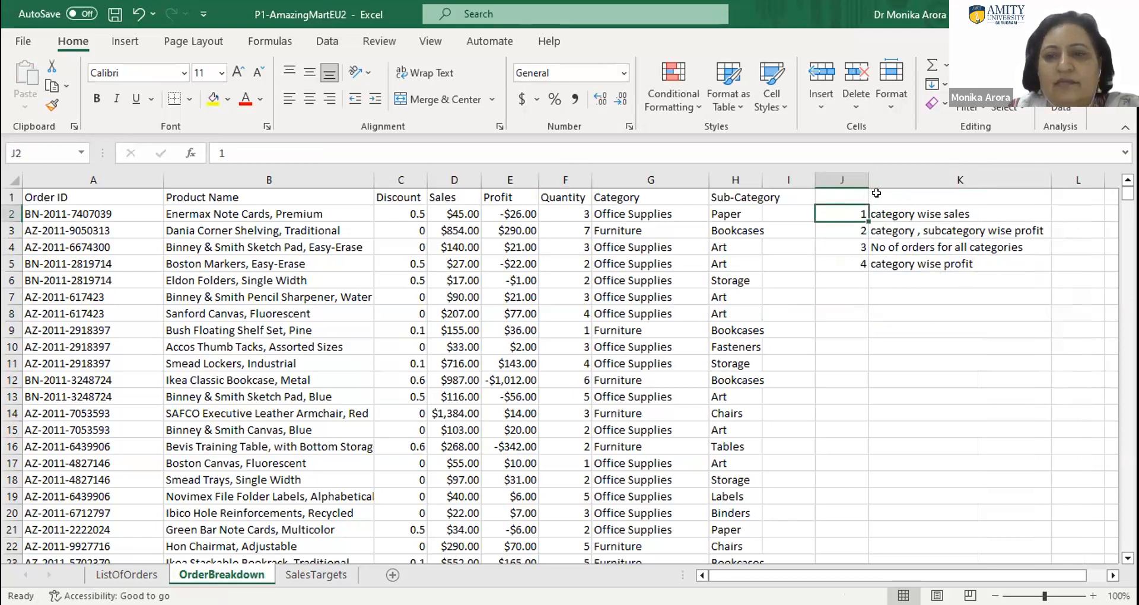
pyautogui.click(876, 194)
pyautogui.write('Ex')
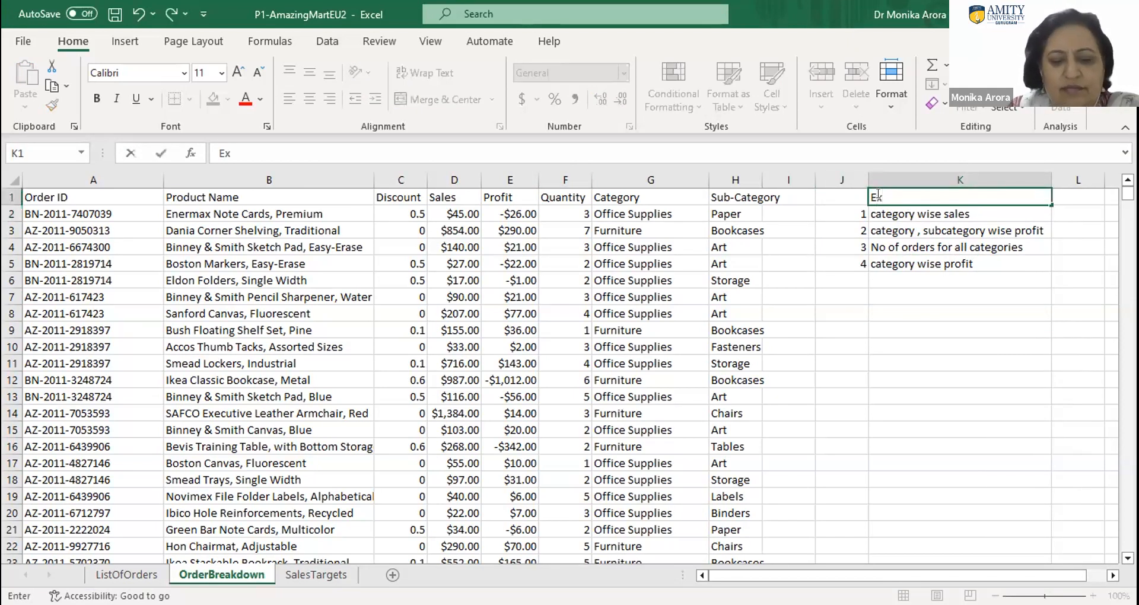
pyautogui.write('ercise')
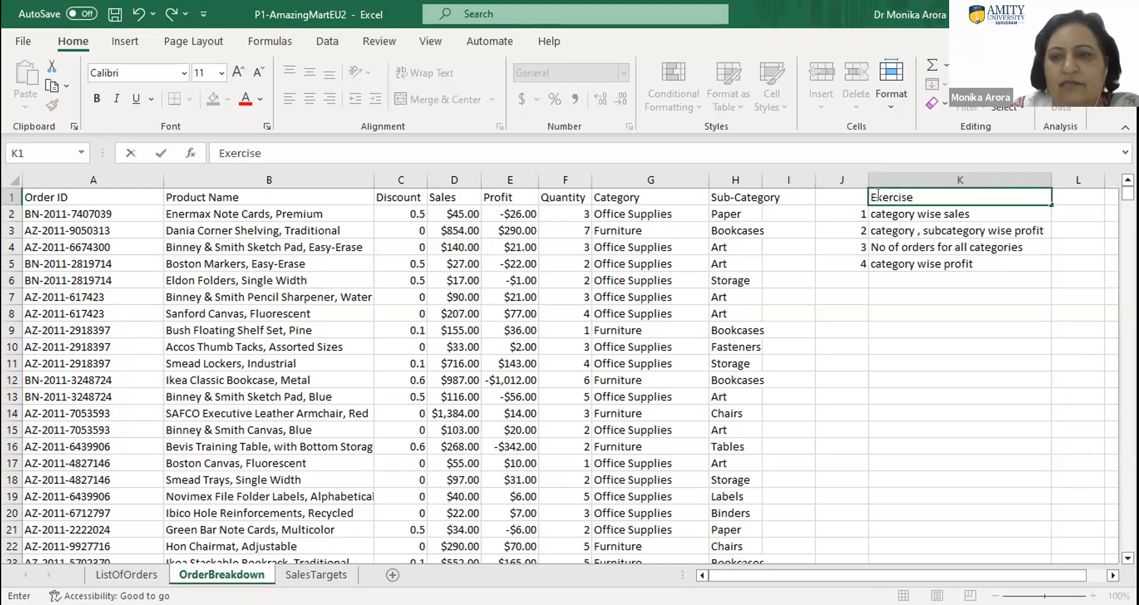
# - Copy the numbered exercise list with its heading in cells J1 to K5
pyautogui.moveTo(962, 258); pyautogui.dragTo(849, 184)
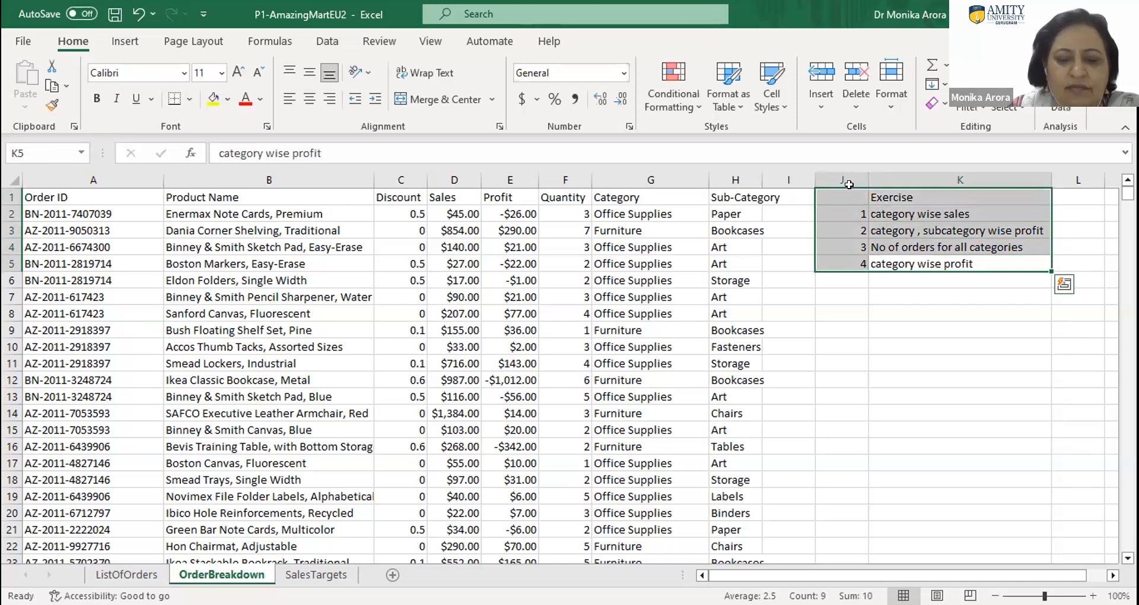
pyautogui.hotkey('ctrl', 'c')
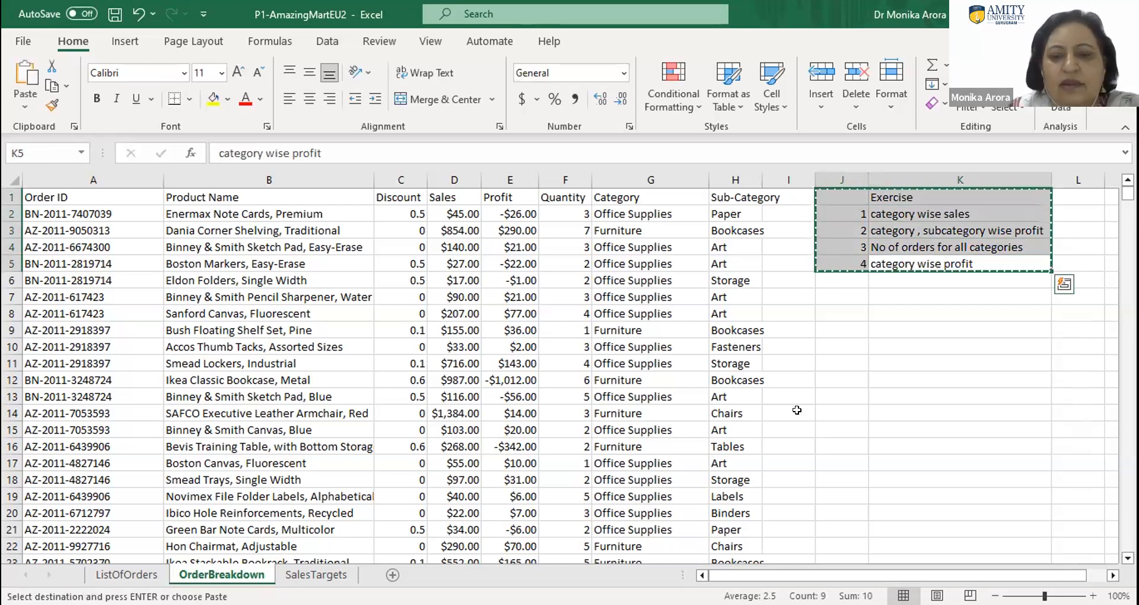
pyautogui.hotkey('ctrl', 'q')
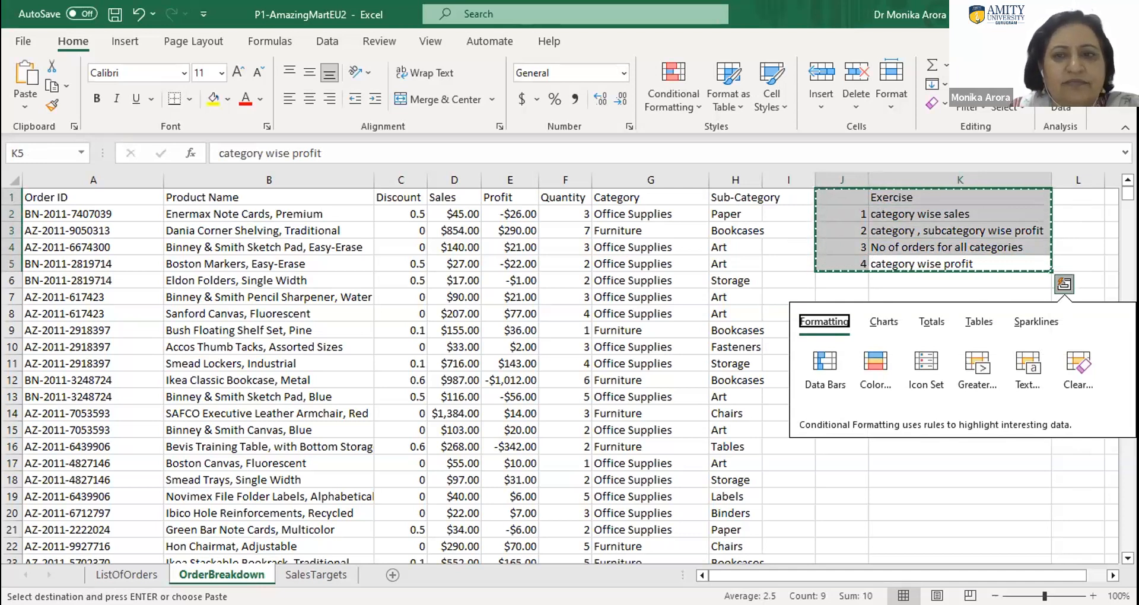
pyautogui.hotkey('alt', 'Tab')
pyautogui.hotkey('alt', 'Tab')
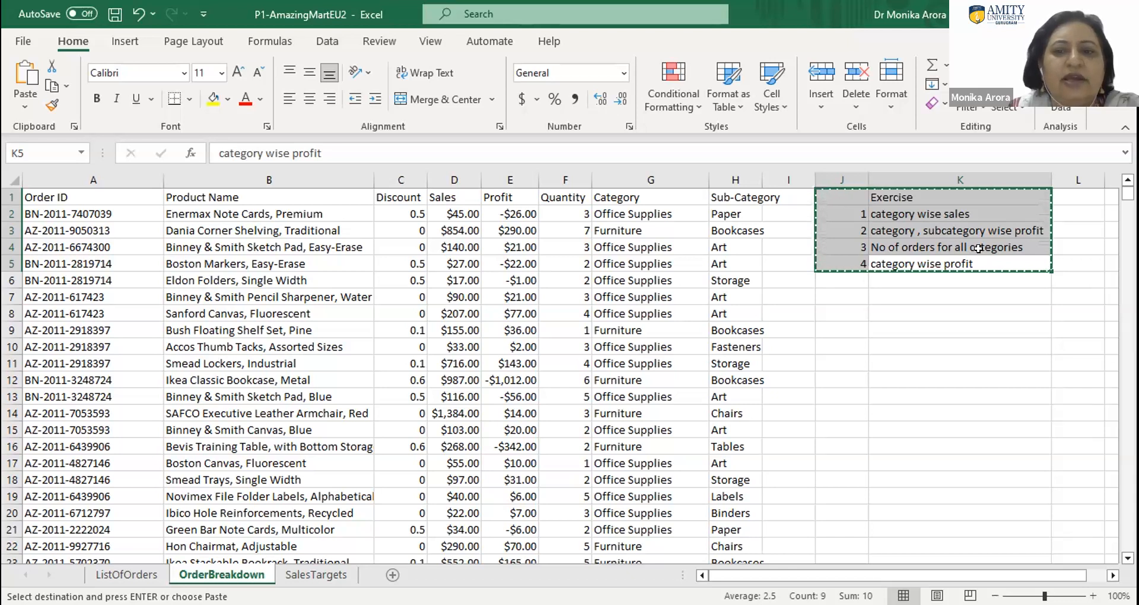
# - Widen column H to fit its Sub-Category header and auto-fit column J to its numbers
pyautogui.moveTo(757, 177); pyautogui.dragTo(783, 180)
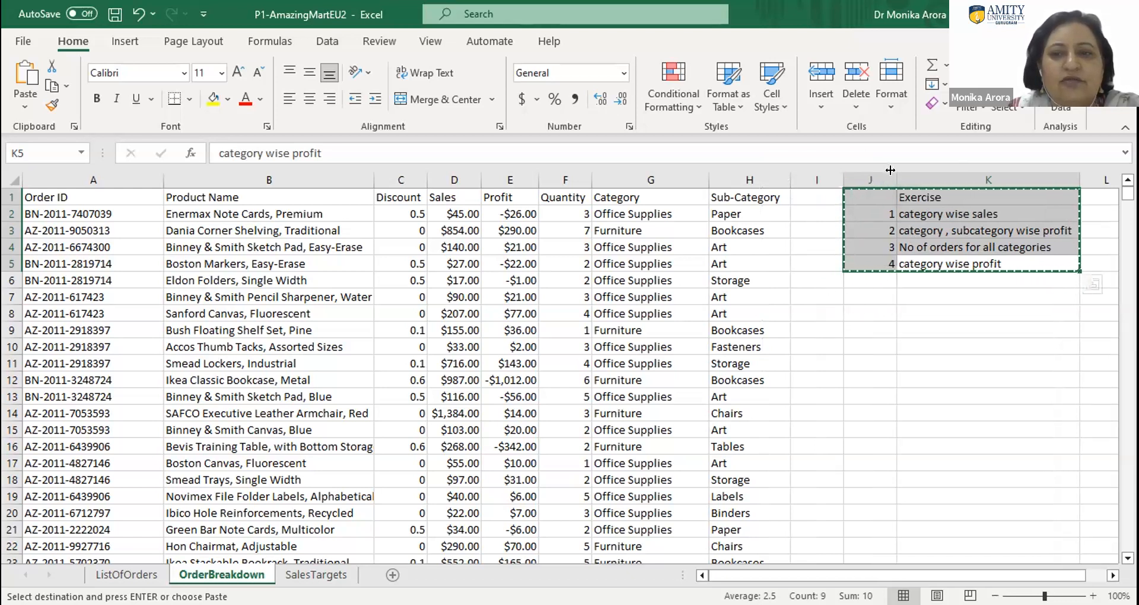
pyautogui.doubleClick(896, 179)
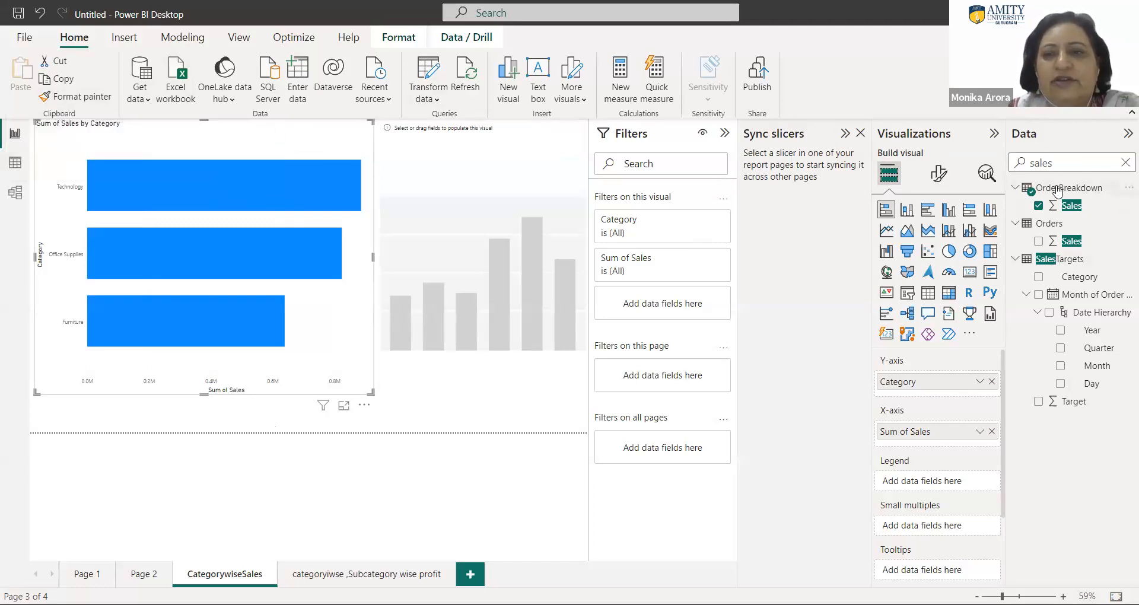
# - In Power BI Desktop, search the format settings of the Sum of Sales by Category bar chart for "color"
pyautogui.click(936, 176)
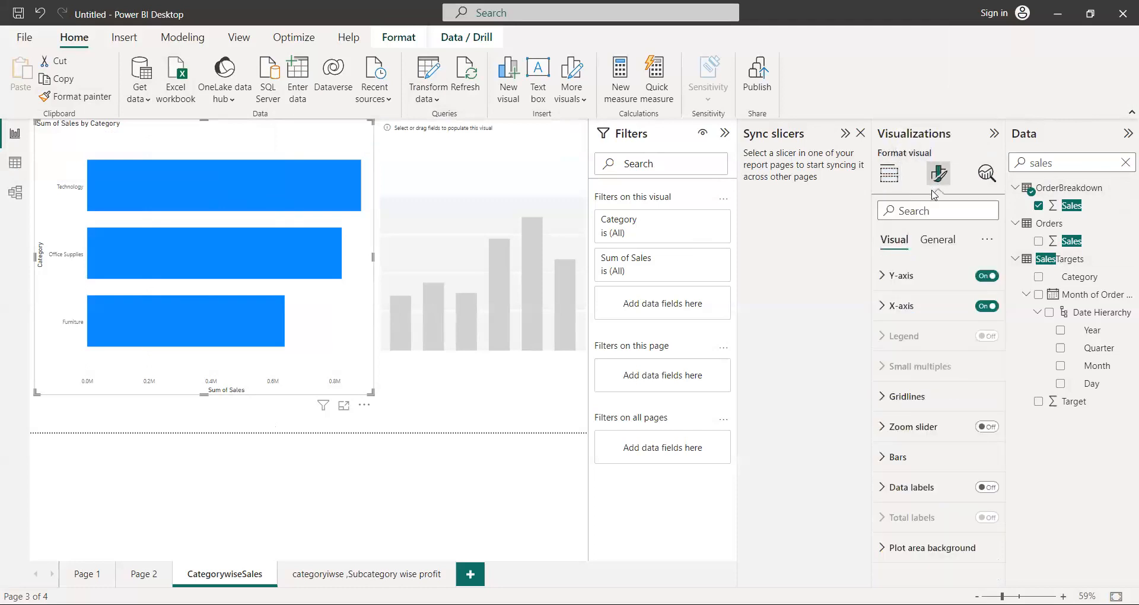
pyautogui.click(941, 241)
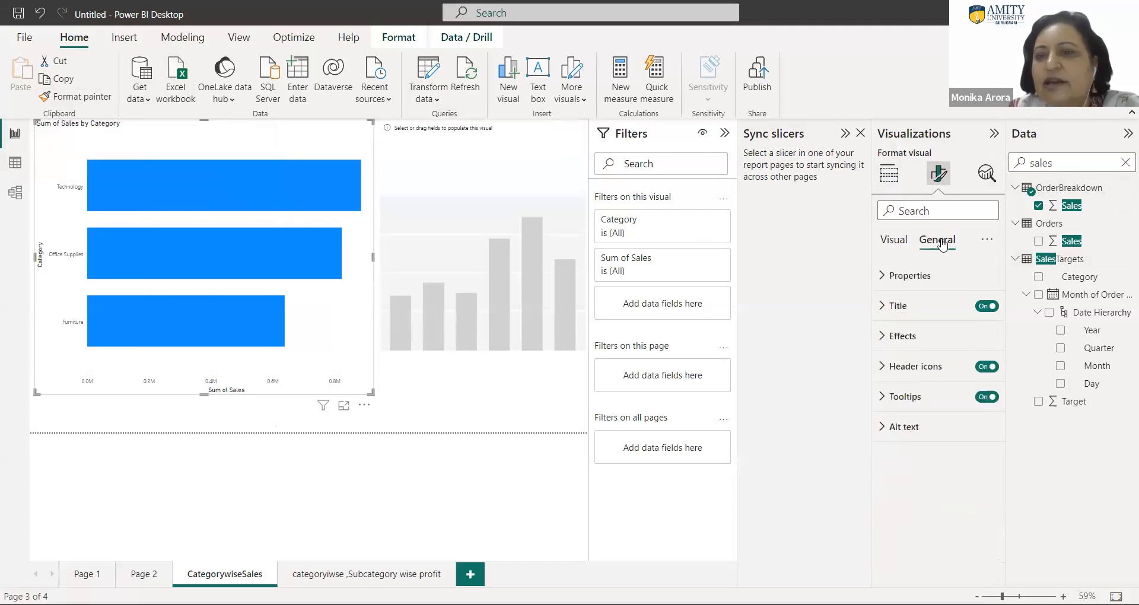
pyautogui.click(901, 246)
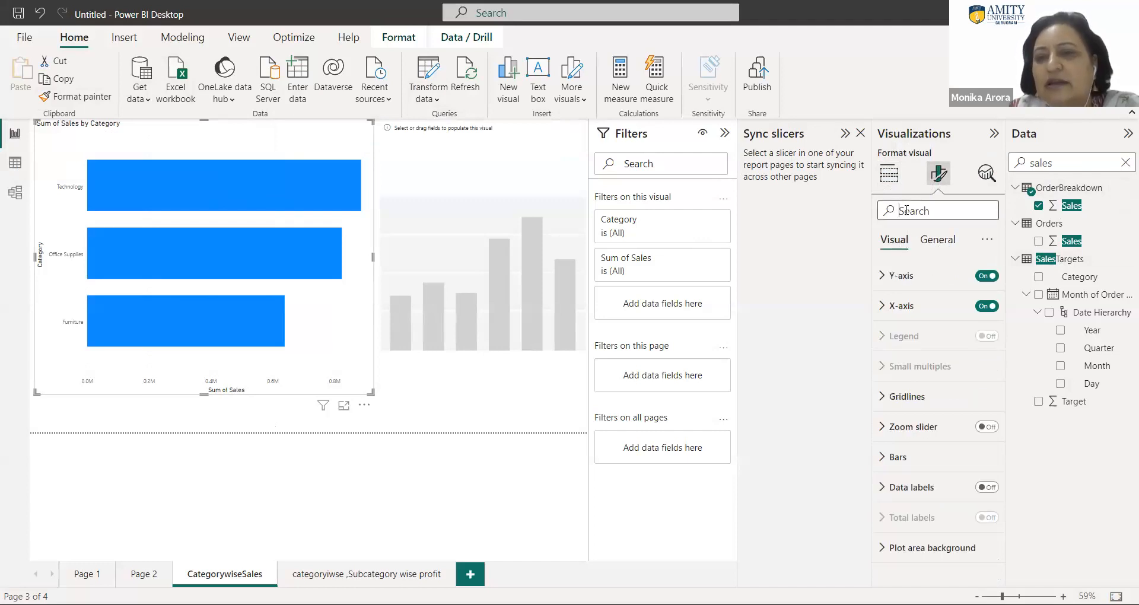
pyautogui.click(905, 210)
pyautogui.write('d')
pyautogui.write('olo')
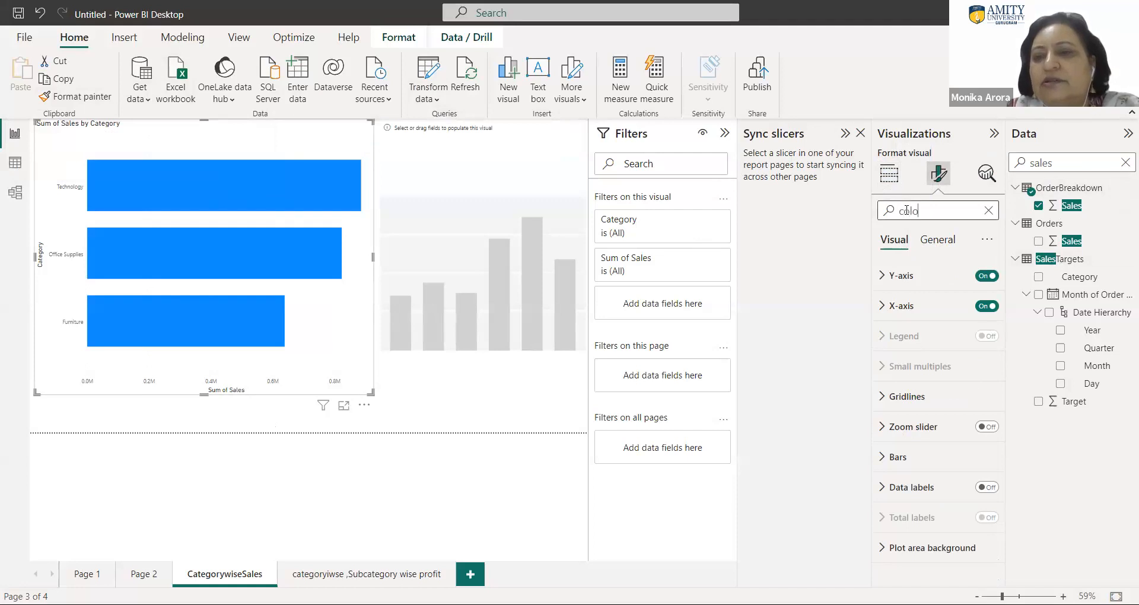
pyautogui.write('r')
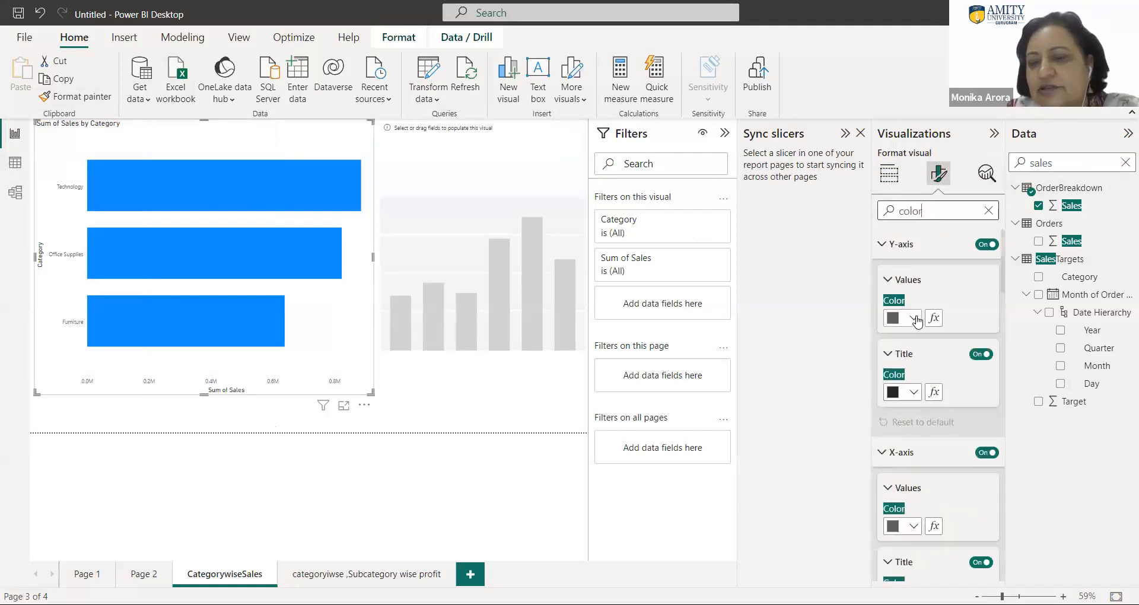
# - Set the colour of the bar chart's Y-axis values to the orange theme colour
pyautogui.scroll(-1, 918, 314)
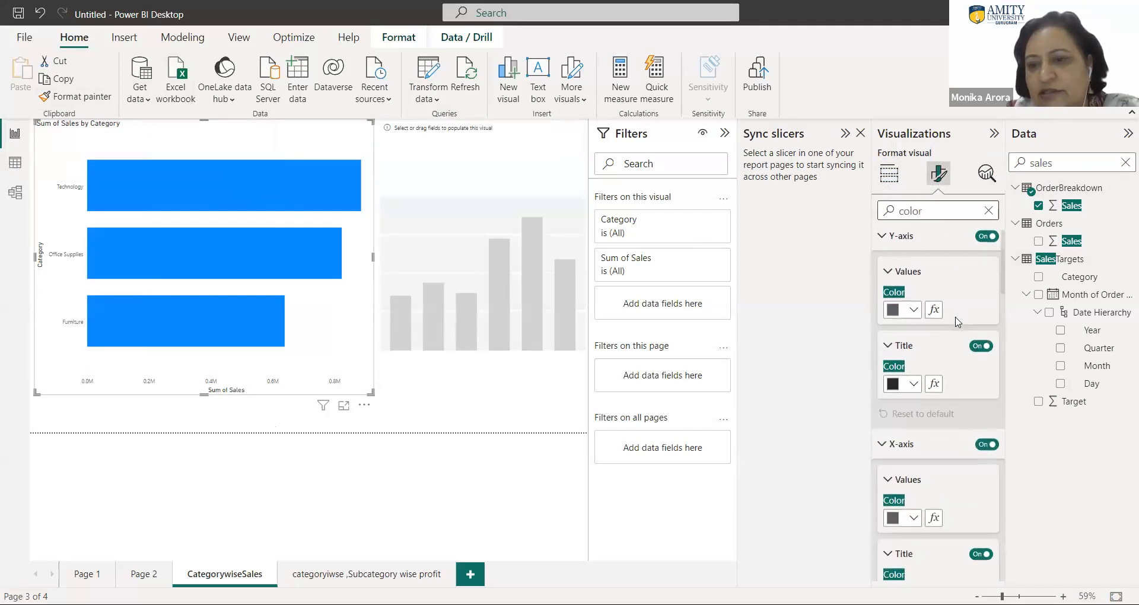
pyautogui.click(918, 310)
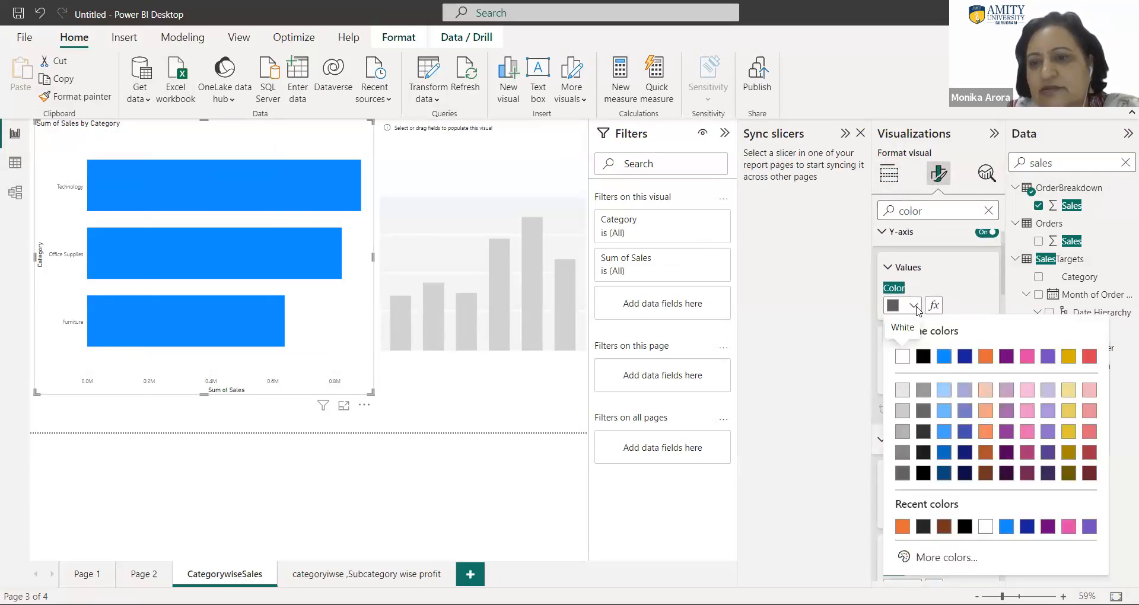
pyautogui.click(985, 357)
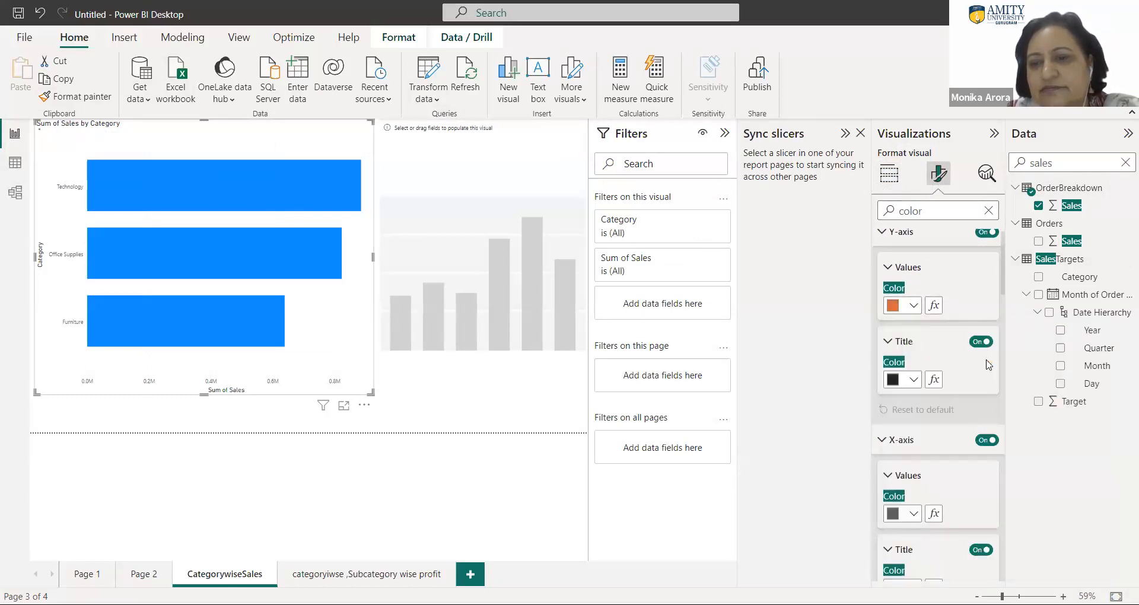
pyautogui.click(917, 308)
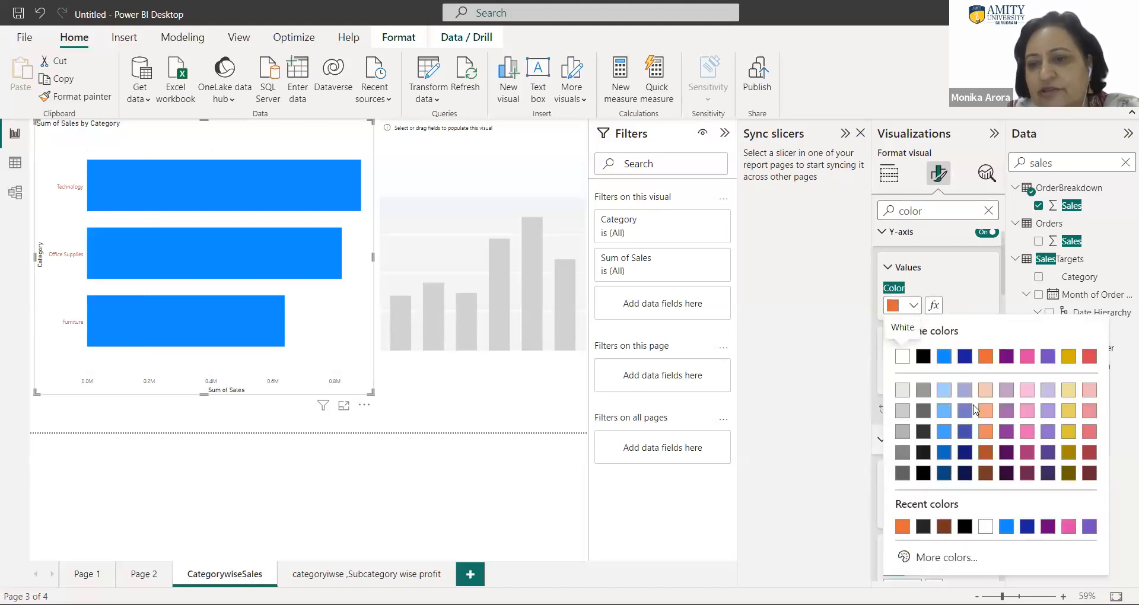
pyautogui.click(985, 358)
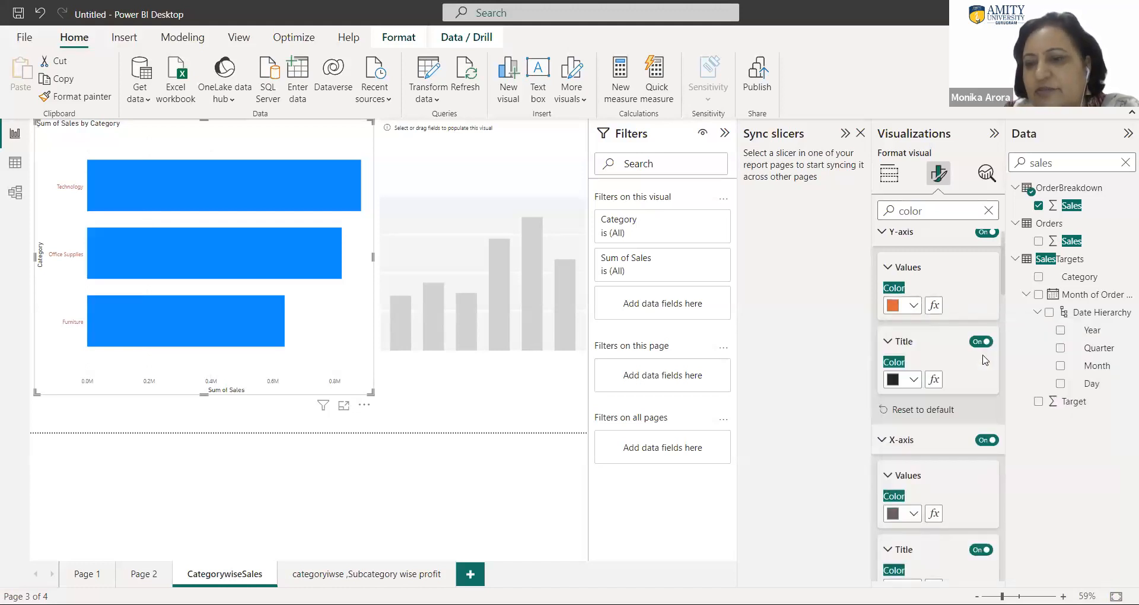
# - Turn on data labels for the bar chart and set their values to pink, Theme color 5, 20% lighter
pyautogui.scroll(-5, 929, 356)
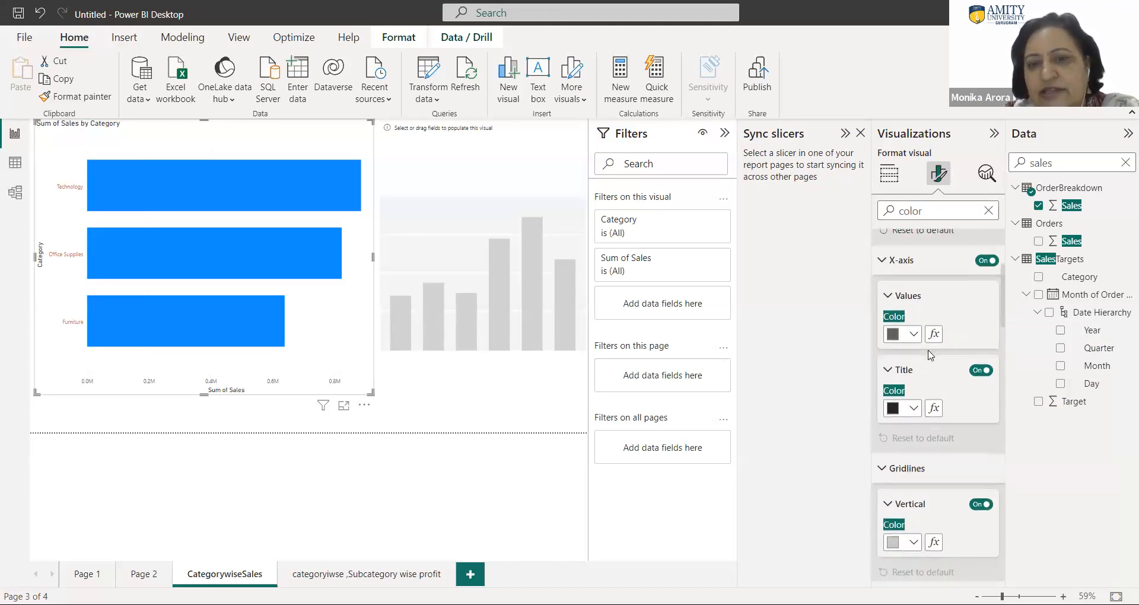
pyautogui.scroll(-4, 929, 355)
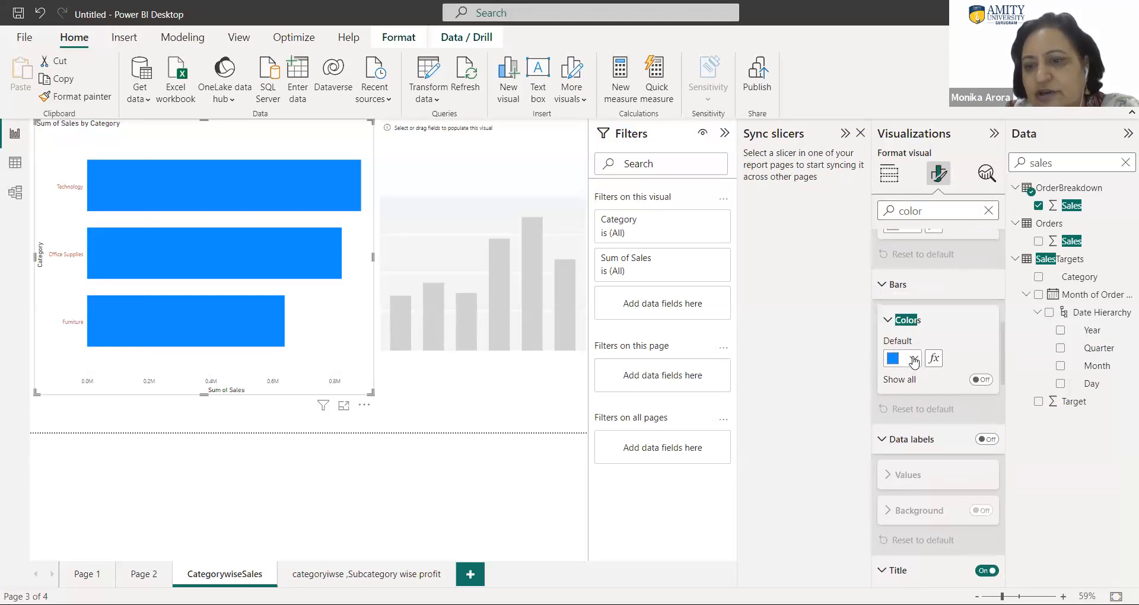
pyautogui.scroll(-2, 914, 305)
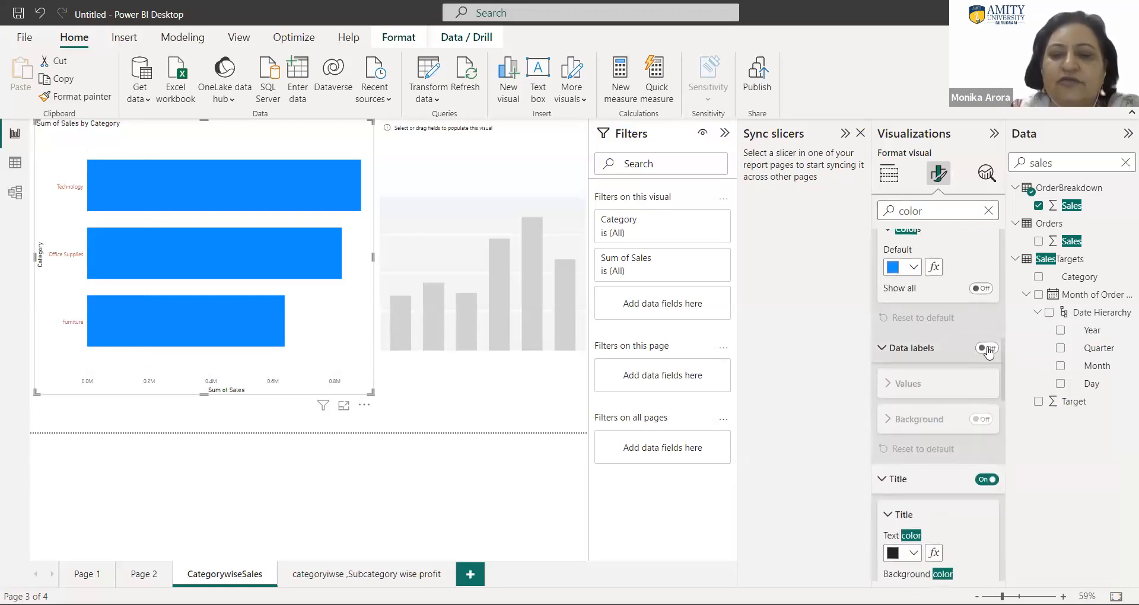
pyautogui.click(987, 348)
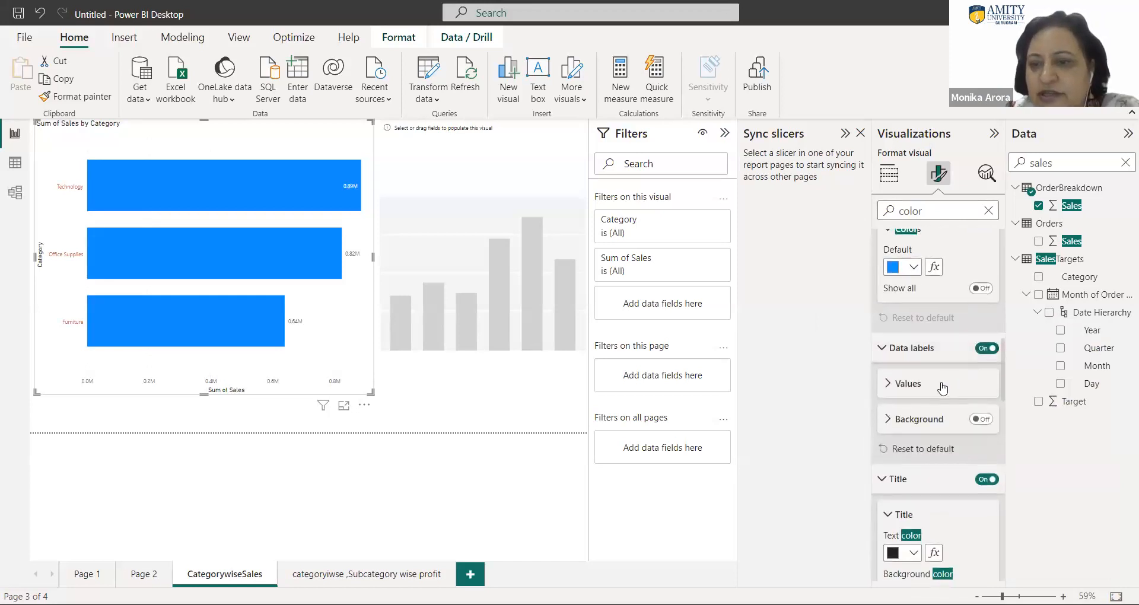
pyautogui.click(900, 385)
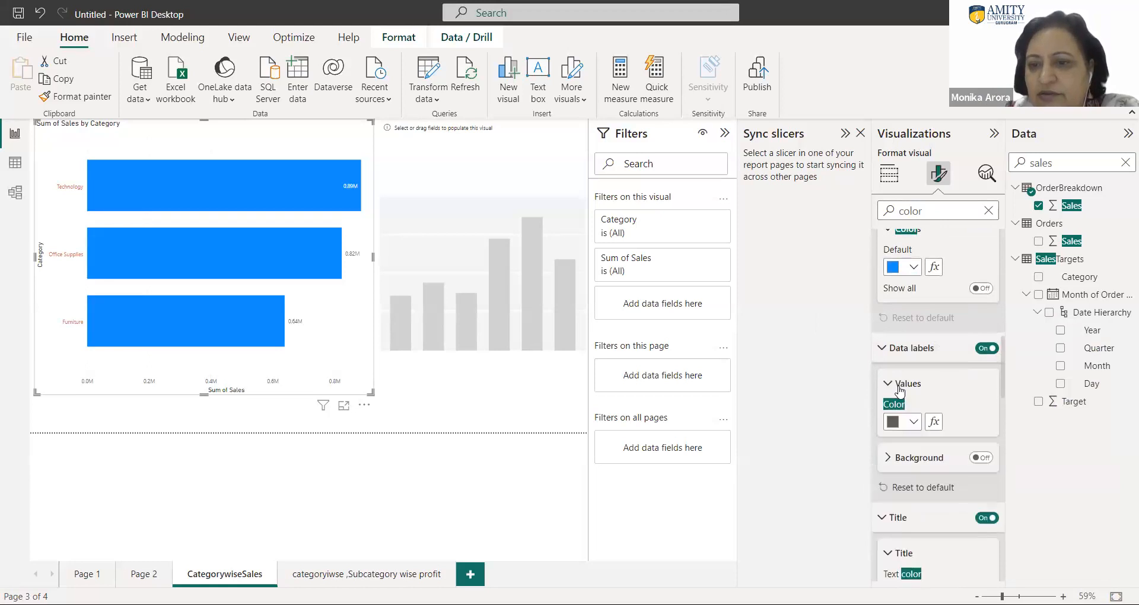
pyautogui.click(914, 423)
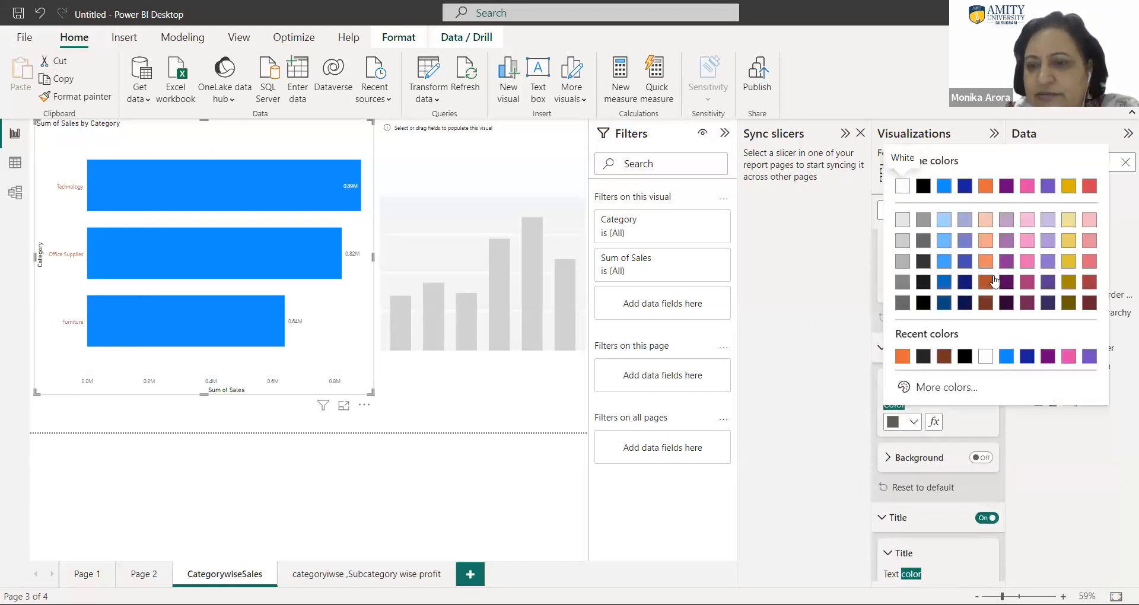
pyautogui.click(1025, 268)
pyautogui.scroll(-2, 949, 382)
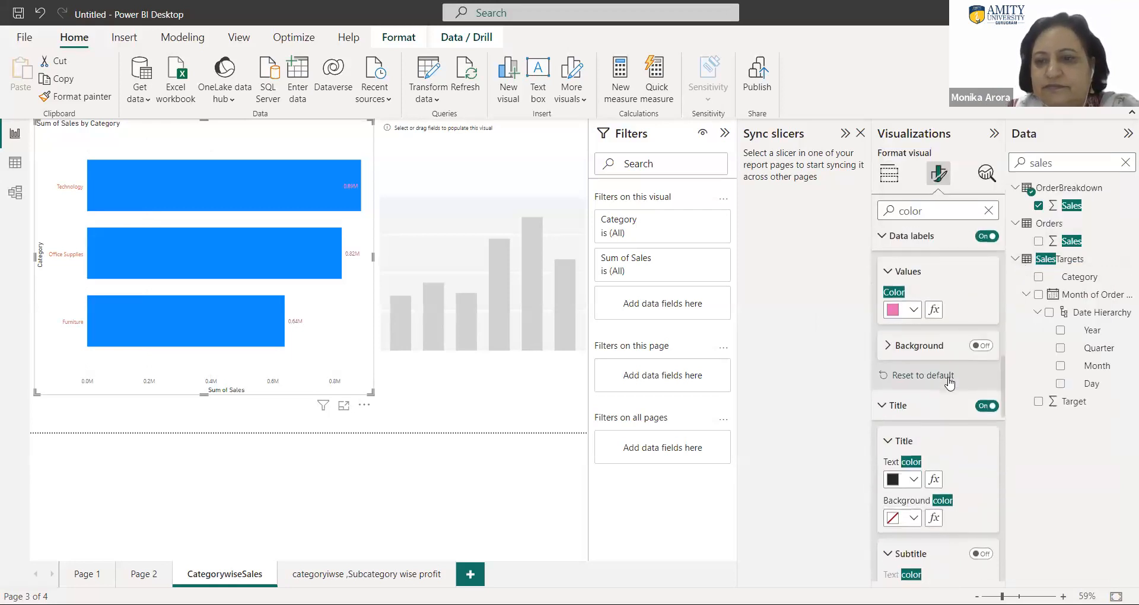
# - Review the remaining colour settings of the bar chart, from title, subtitle and divider through effects and header icons to tooltips
pyautogui.scroll(-5, 950, 382)
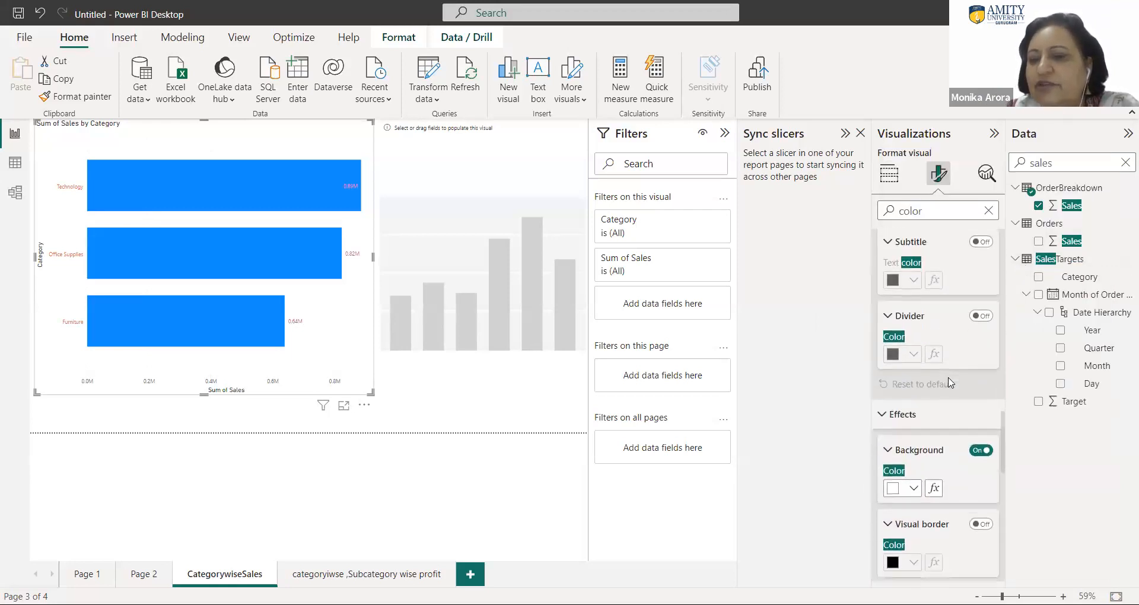
pyautogui.scroll(-1, 950, 382)
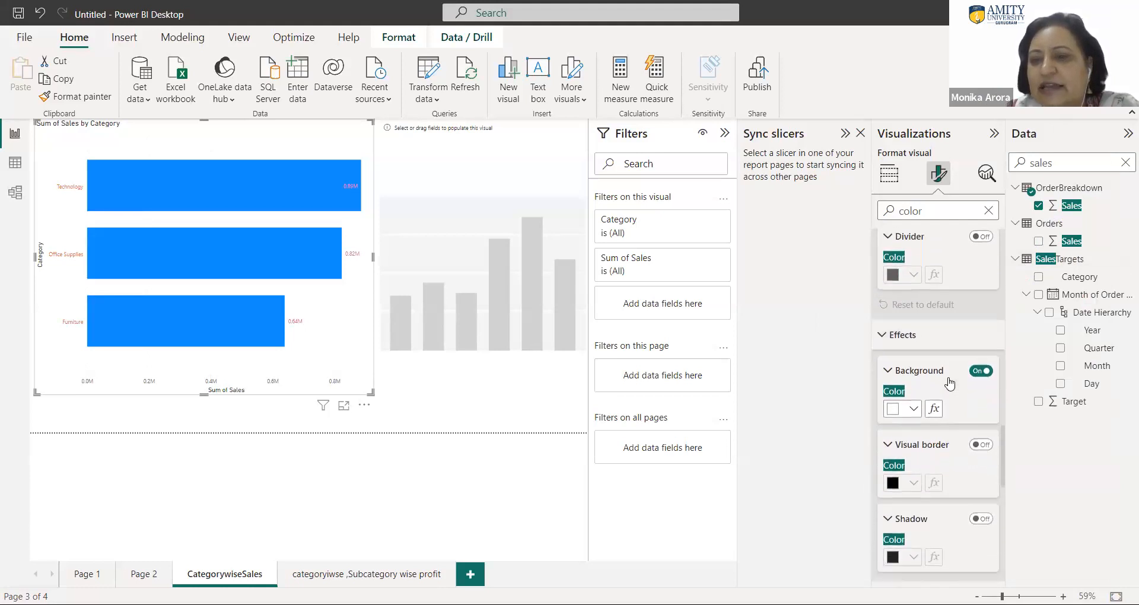
pyautogui.scroll(1, 950, 382)
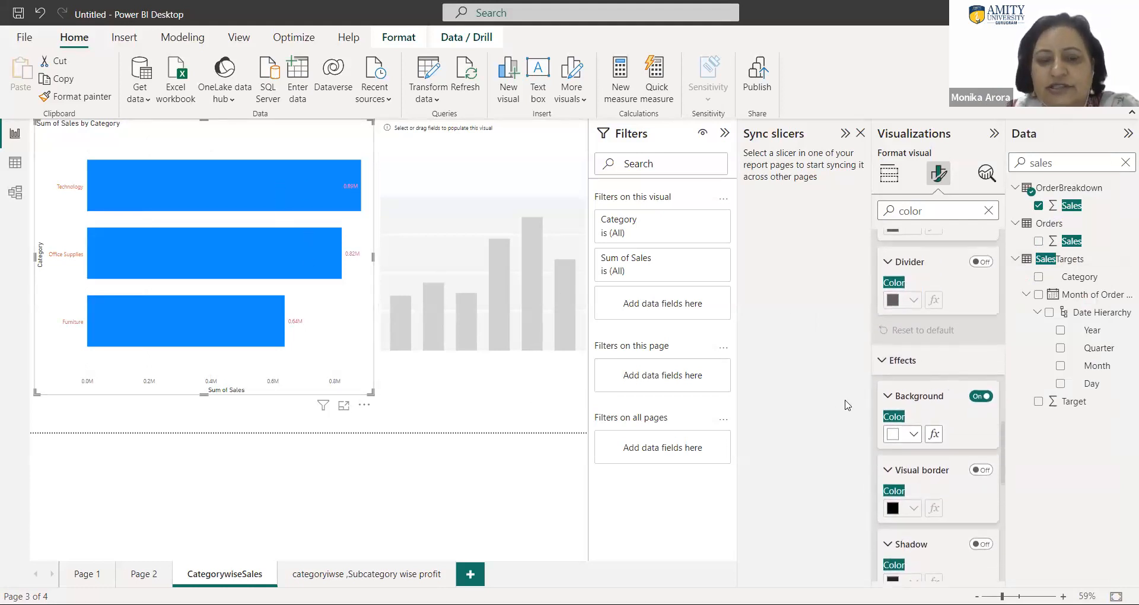
pyautogui.scroll(2, 923, 378)
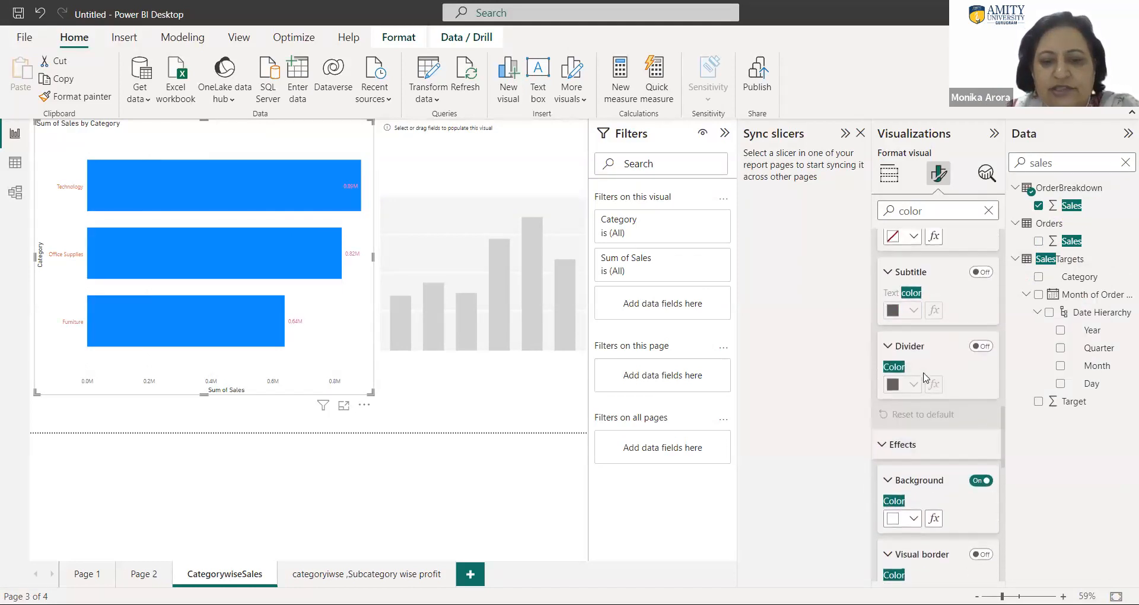
pyautogui.scroll(-6, 926, 377)
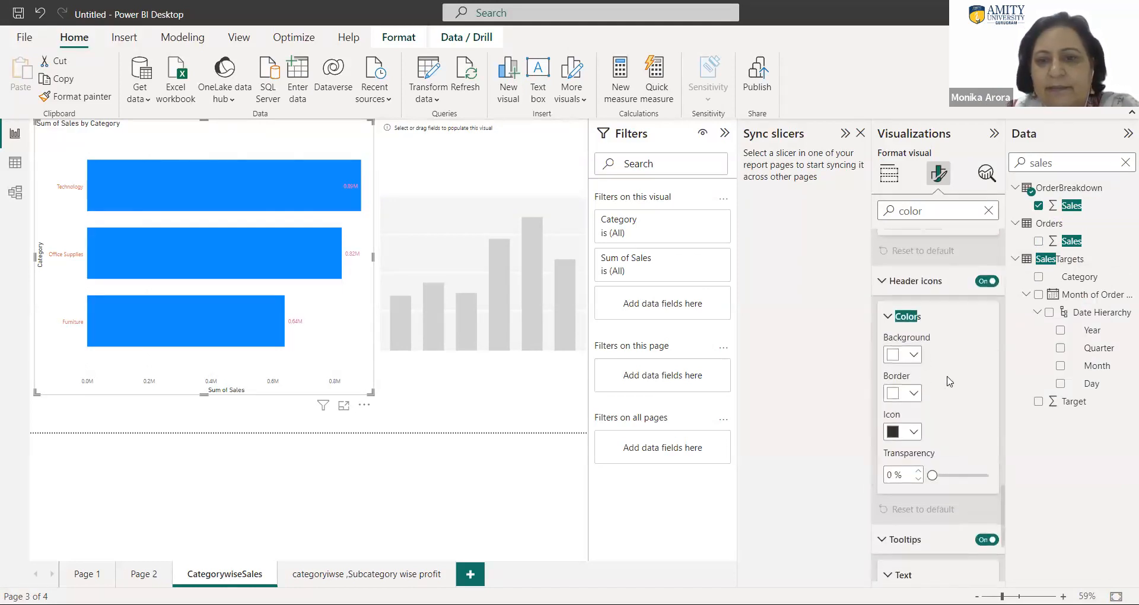
pyautogui.scroll(-4, 933, 370)
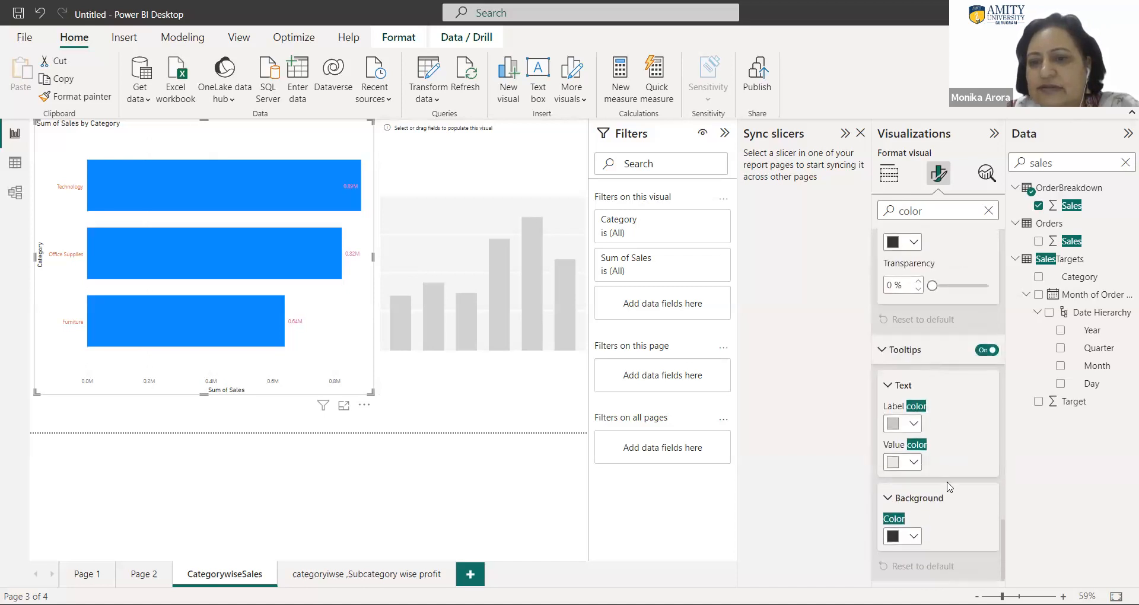
pyautogui.scroll(5, 943, 355)
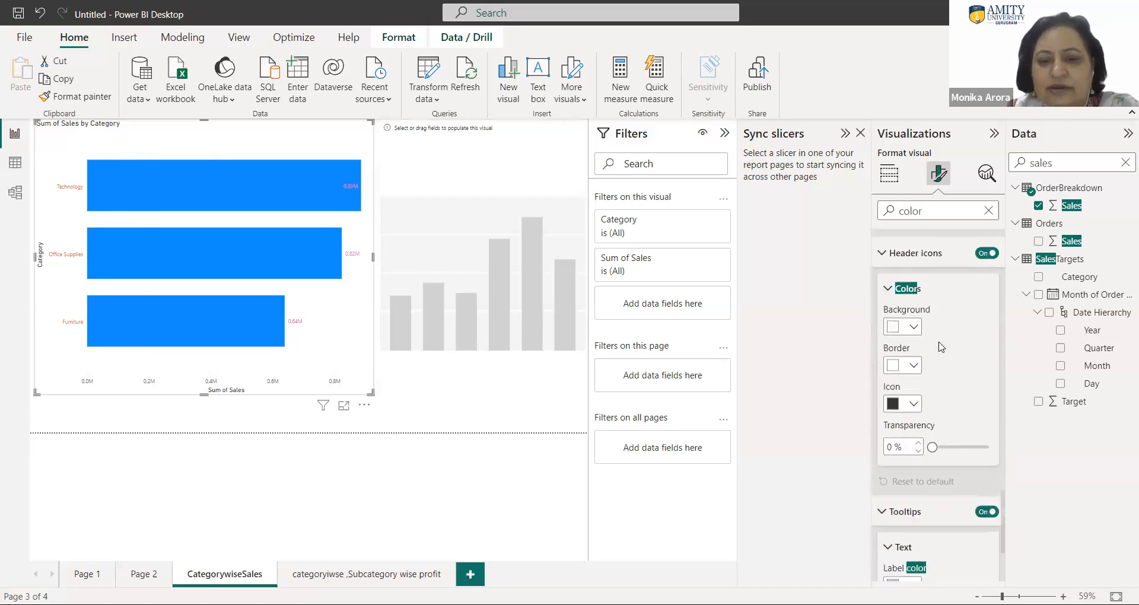
pyautogui.scroll(4, 940, 347)
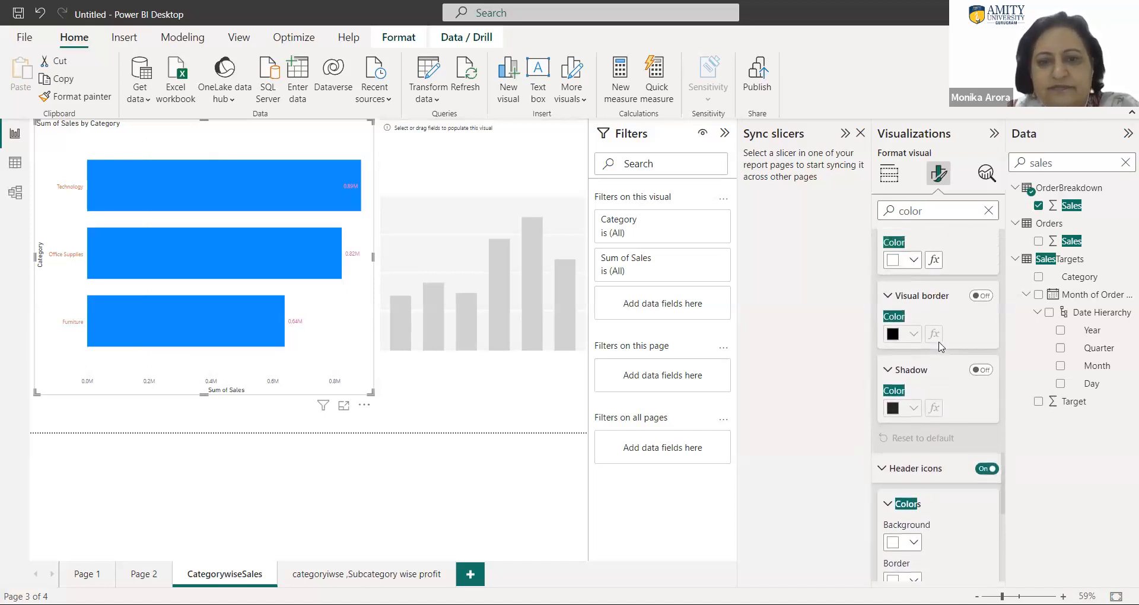
pyautogui.scroll(3, 939, 347)
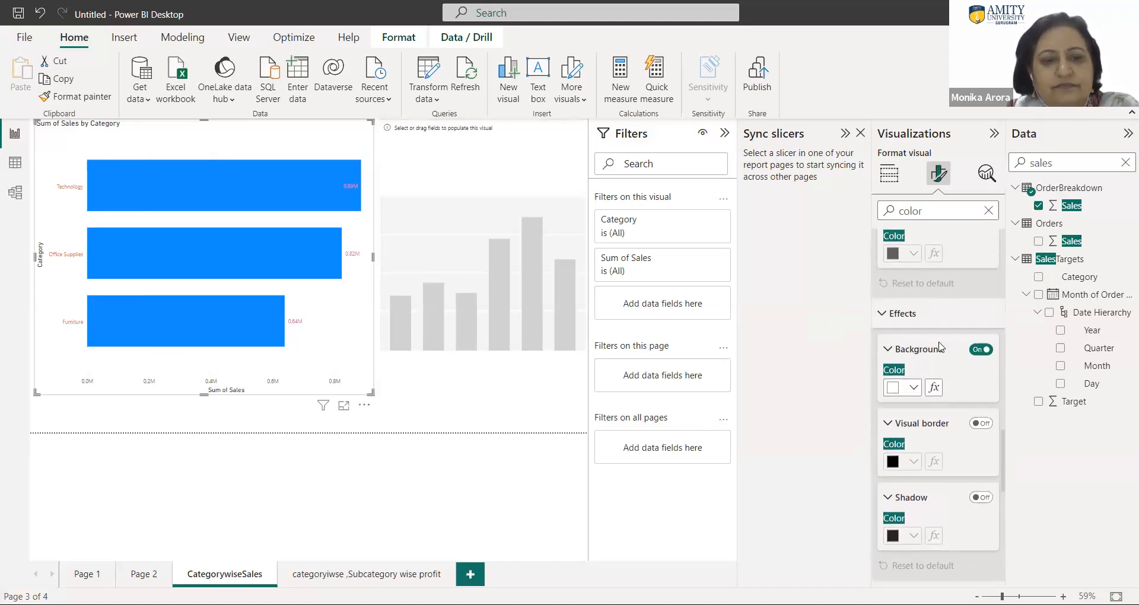
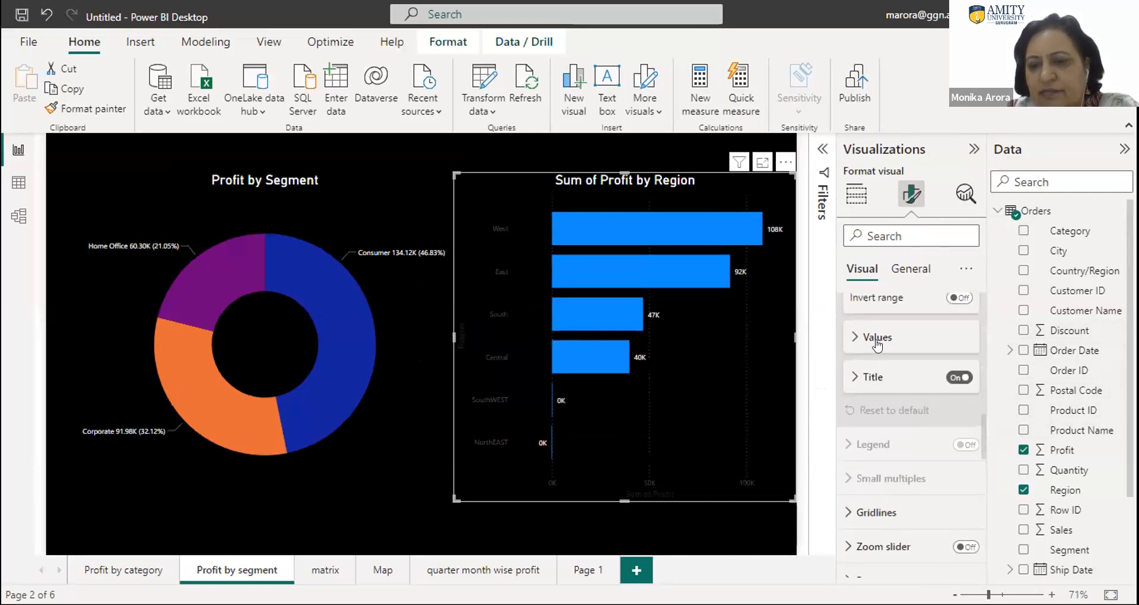
# - Review the X-axis value settings of the Sum of Profit by Region bar chart, including the available display units
pyautogui.click(876, 341)
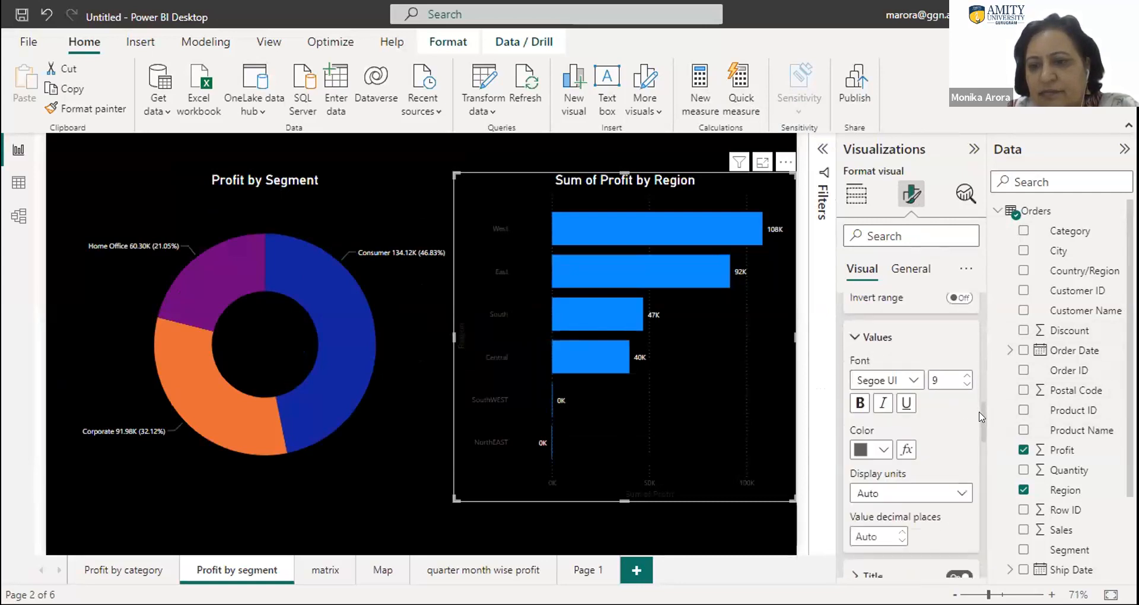
pyautogui.scroll(-4, 979, 415)
pyautogui.scroll(2, 982, 429)
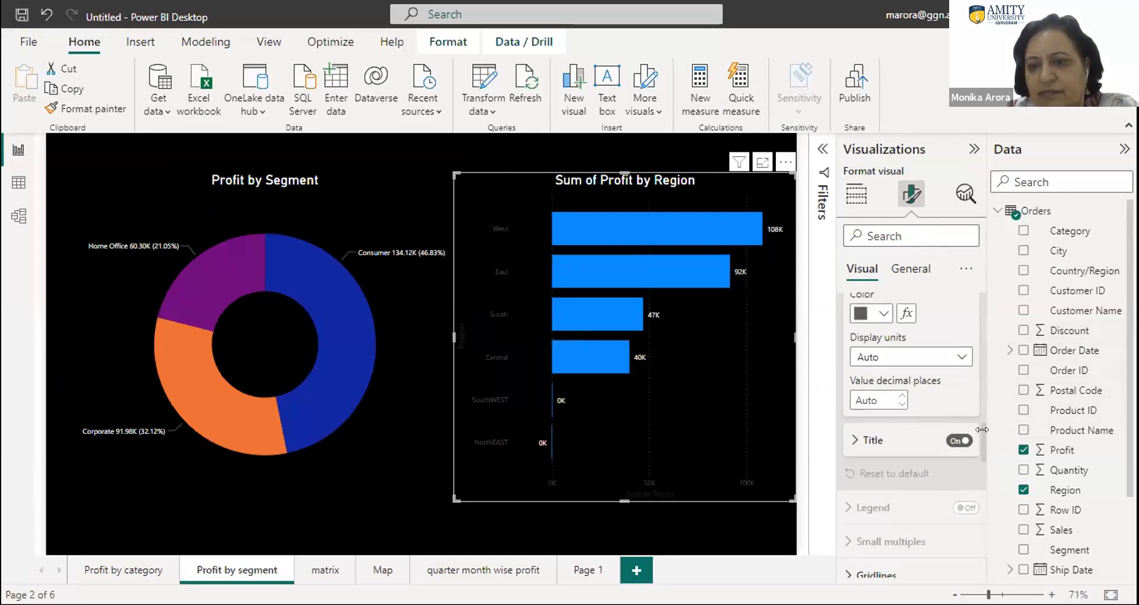
pyautogui.click(913, 356)
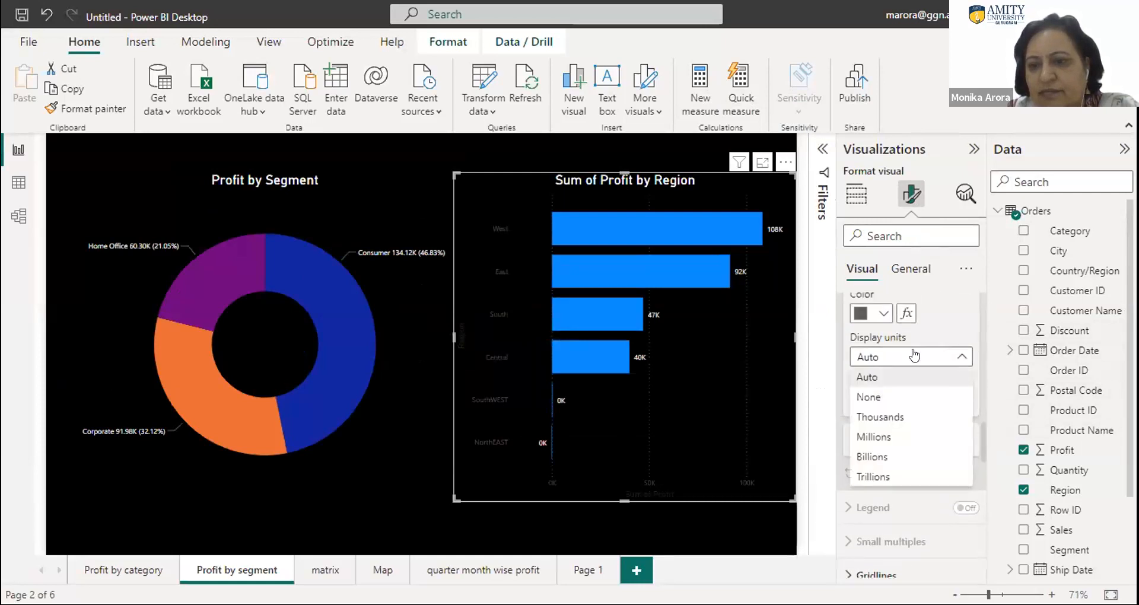
pyautogui.click(913, 356)
pyautogui.click(861, 437)
pyautogui.moveTo(980, 422); pyautogui.dragTo(983, 475)
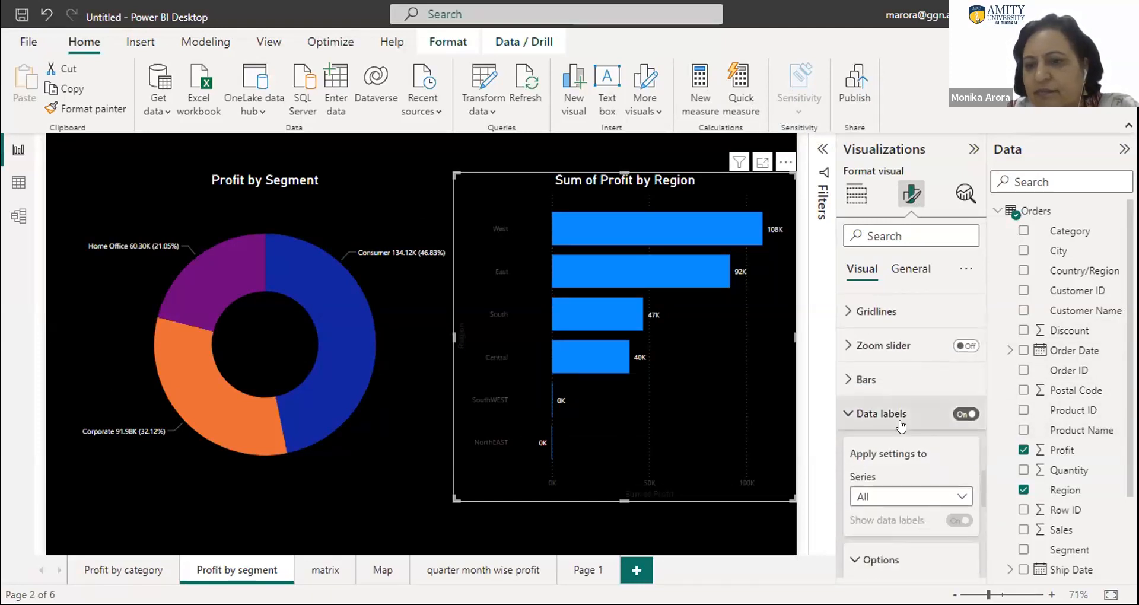
# - Turn on separate bar colour settings for every region in the Sum of Profit by Region chart
pyautogui.click(869, 380)
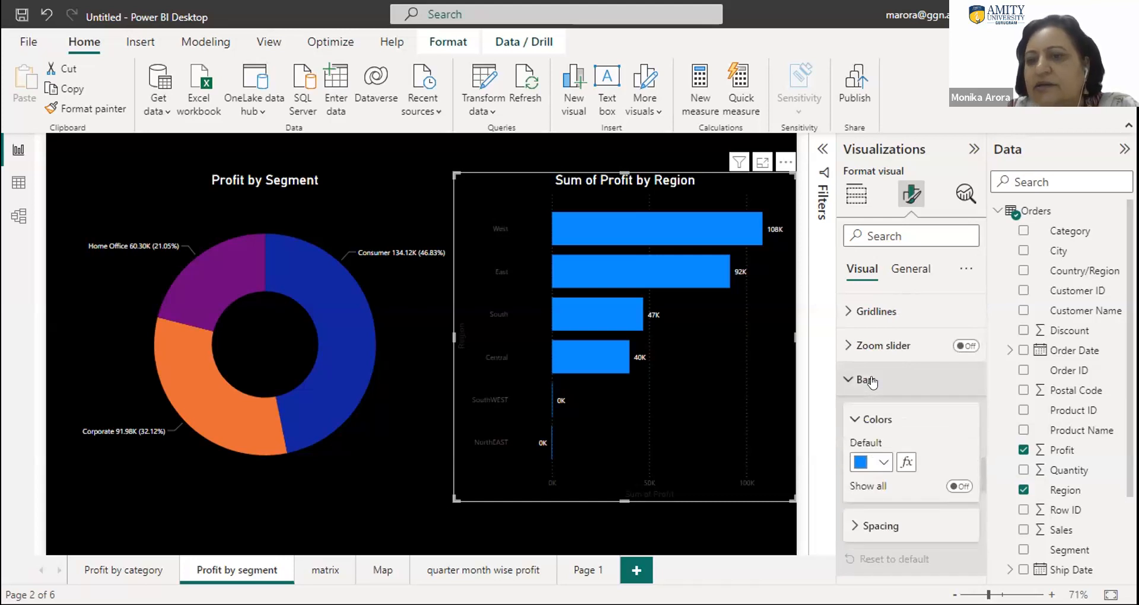
pyautogui.click(884, 462)
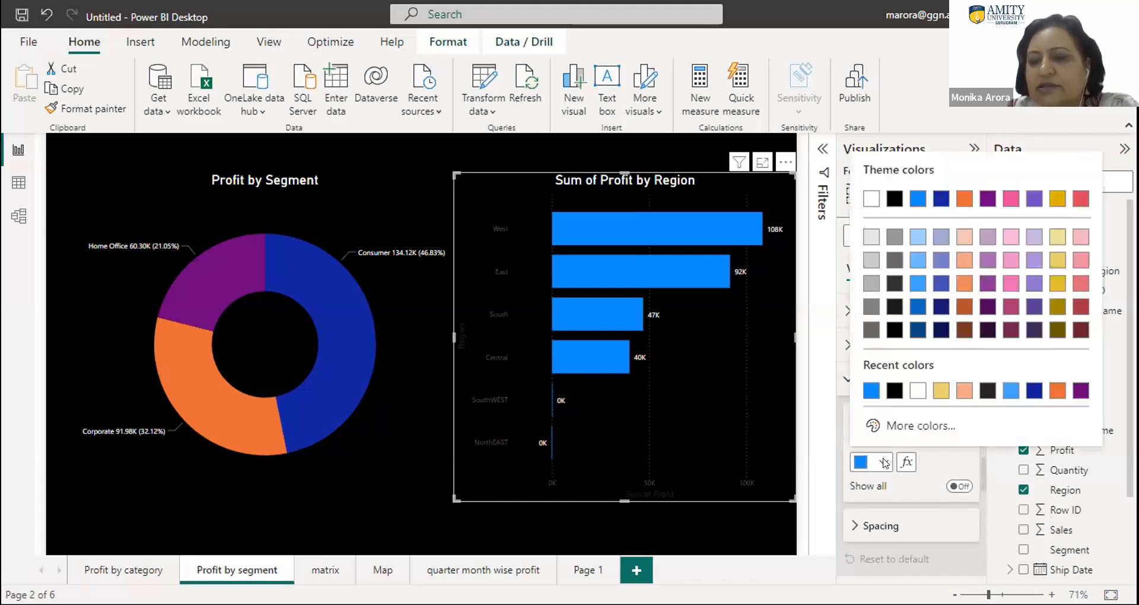
pyautogui.click(869, 488)
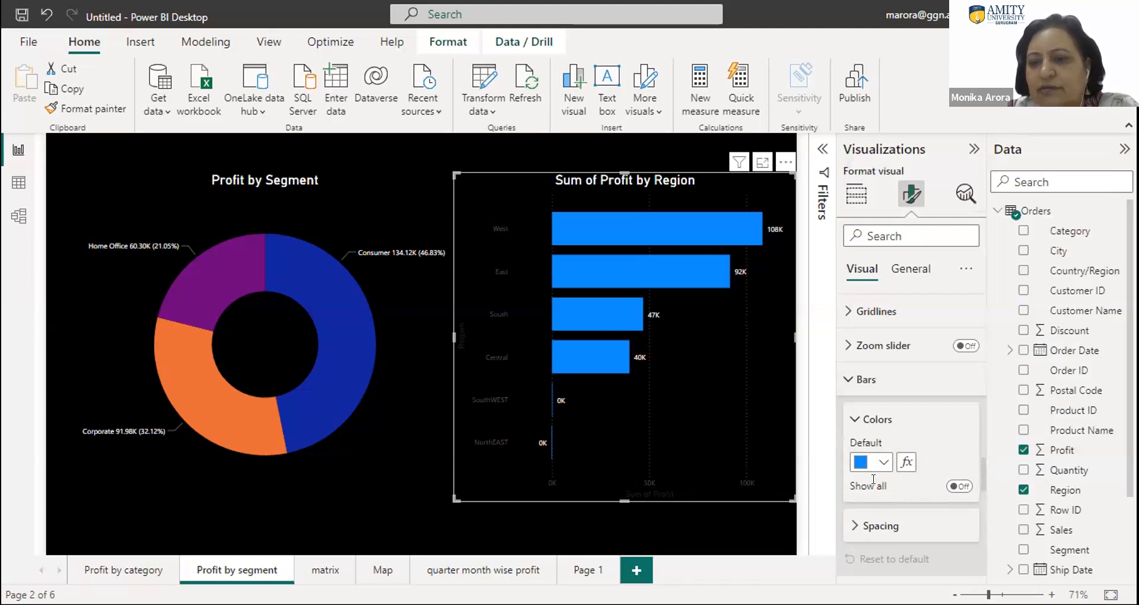
pyautogui.click(967, 487)
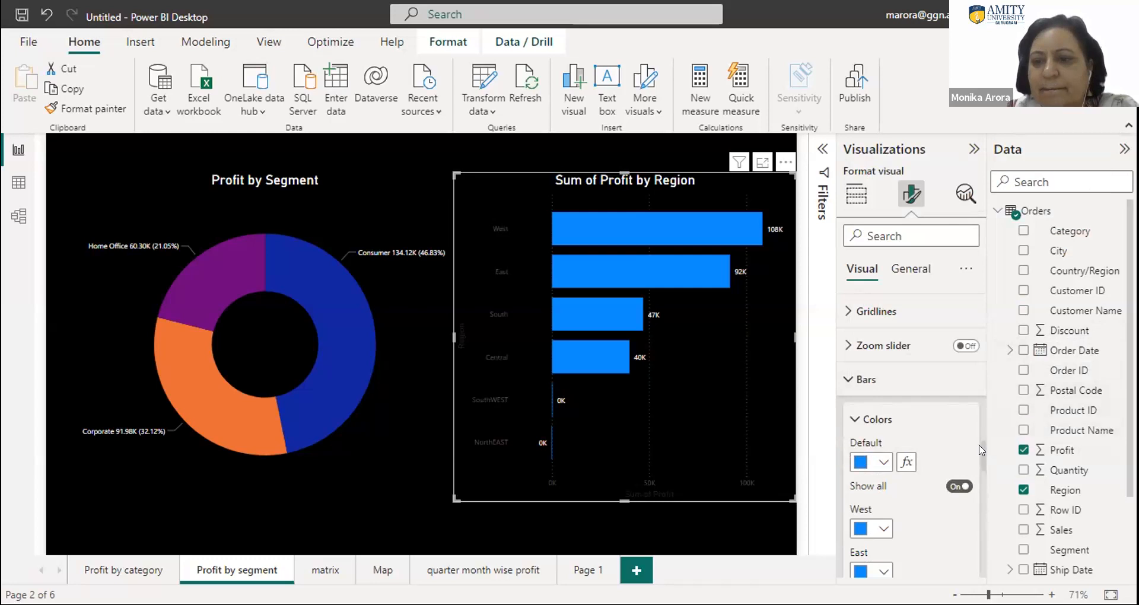
pyautogui.moveTo(981, 451); pyautogui.dragTo(981, 470)
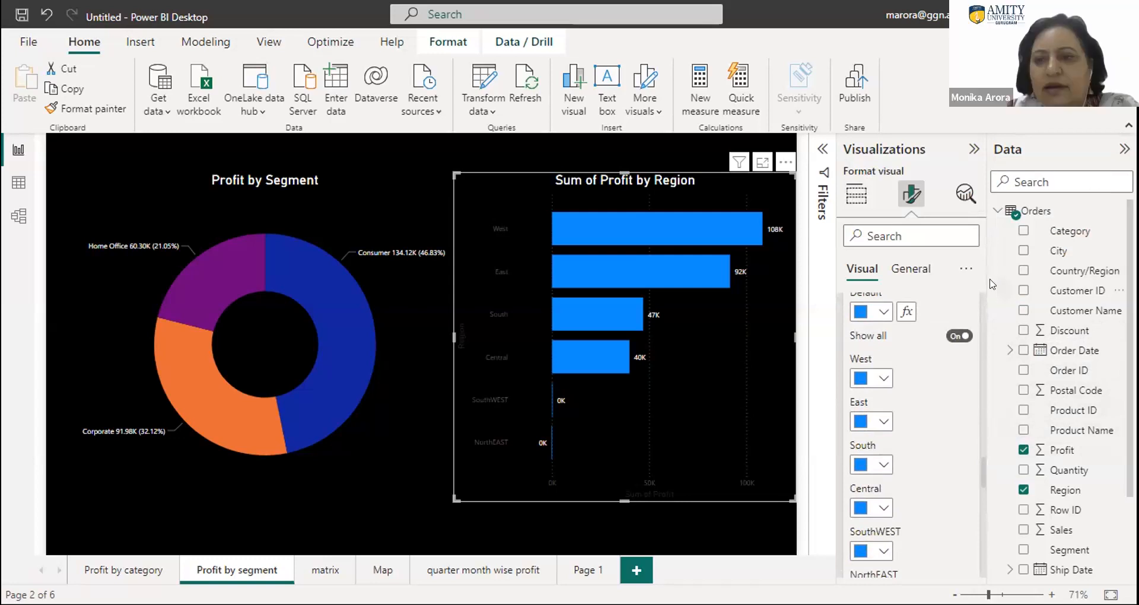
# - Set the West bar's colour to the darkest shade of the light blue theme colour
pyautogui.scroll(5, 978, 305)
pyautogui.scroll(2, 978, 305)
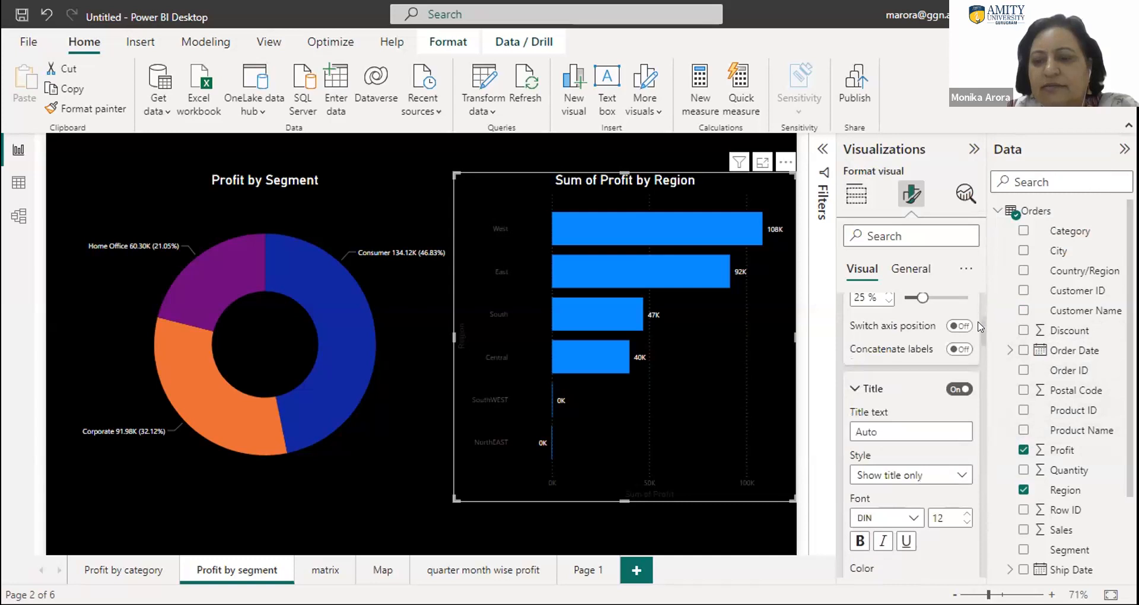
pyautogui.scroll(-5, 979, 341)
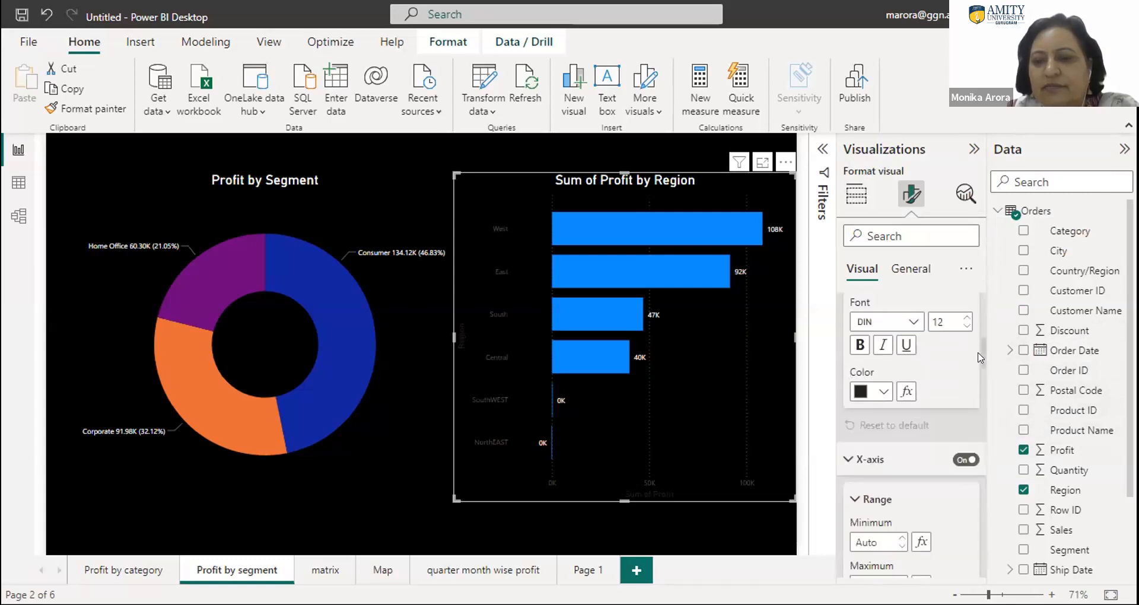
pyautogui.scroll(-5, 994, 439)
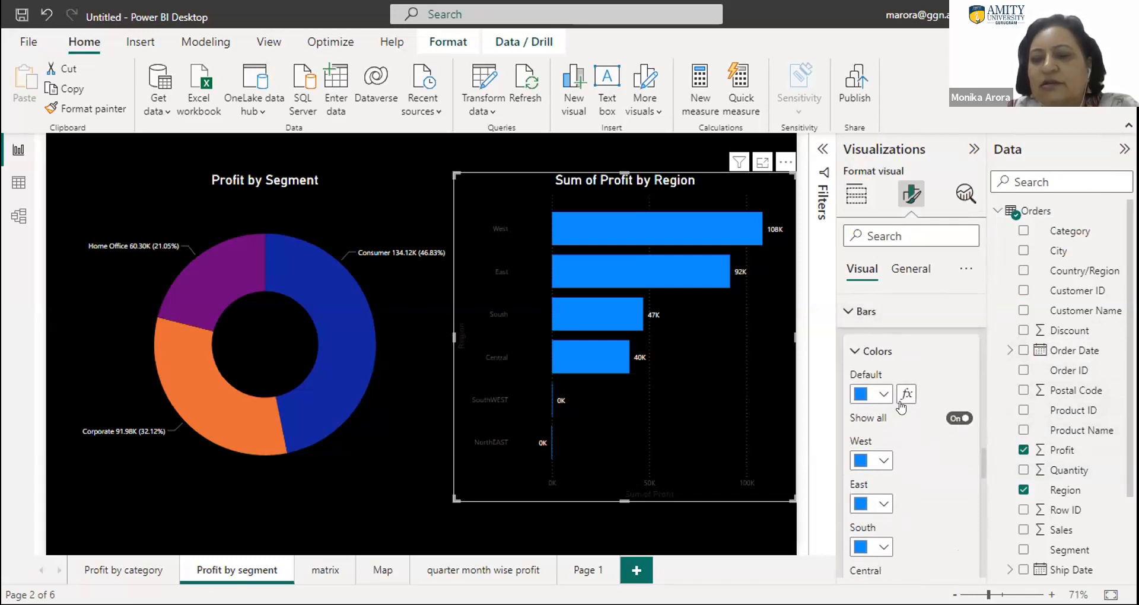
pyautogui.click(870, 459)
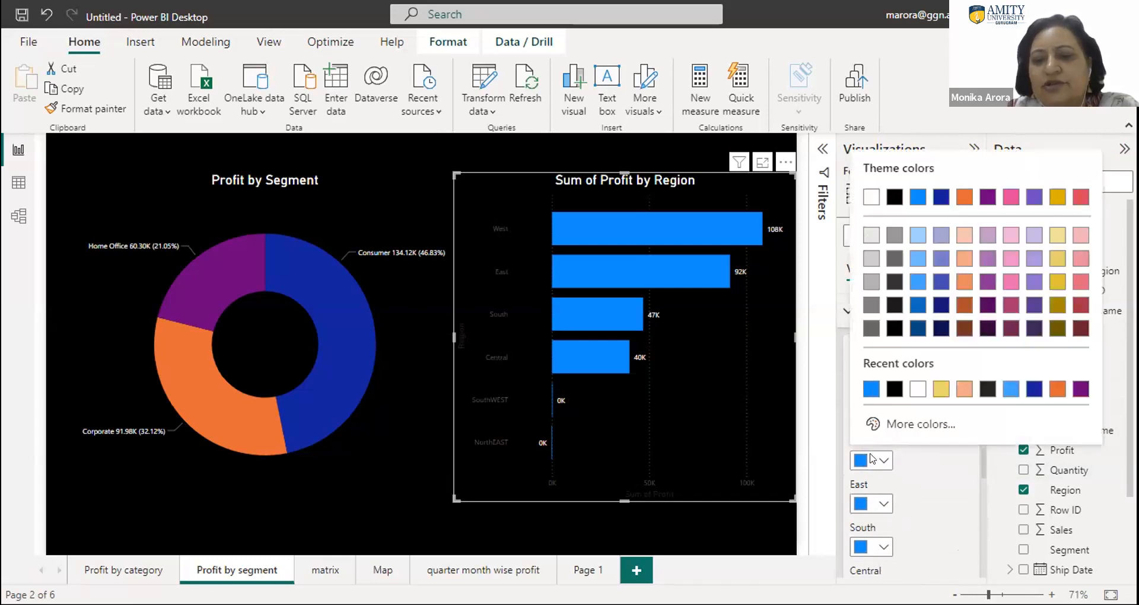
pyautogui.click(917, 328)
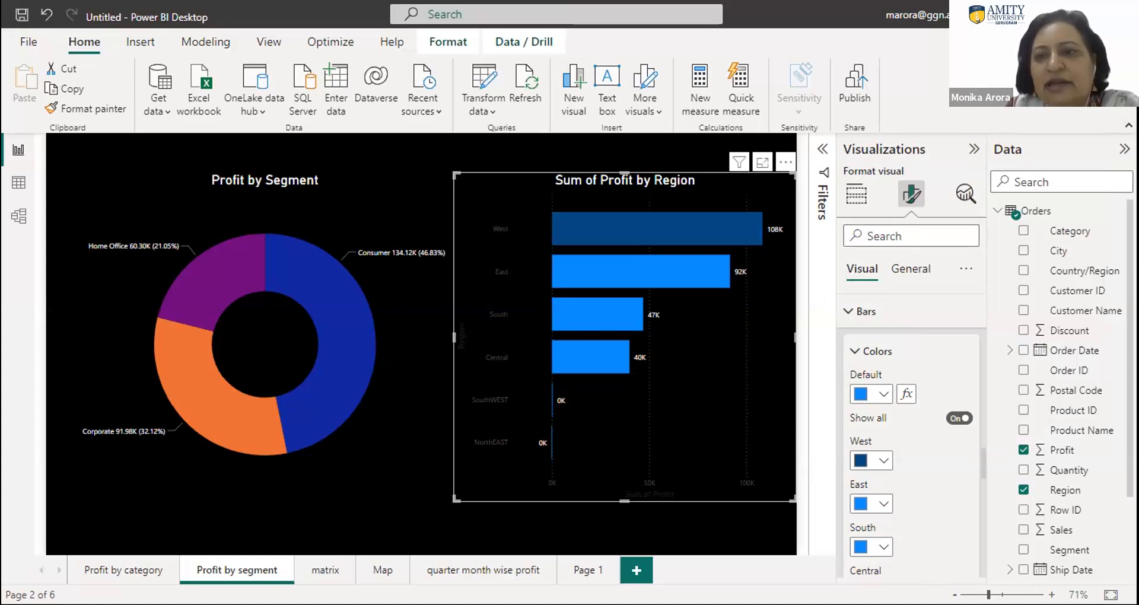
# - Add a new report page and insert a stacked column chart with Category on the X-axis
pyautogui.click(632, 564)
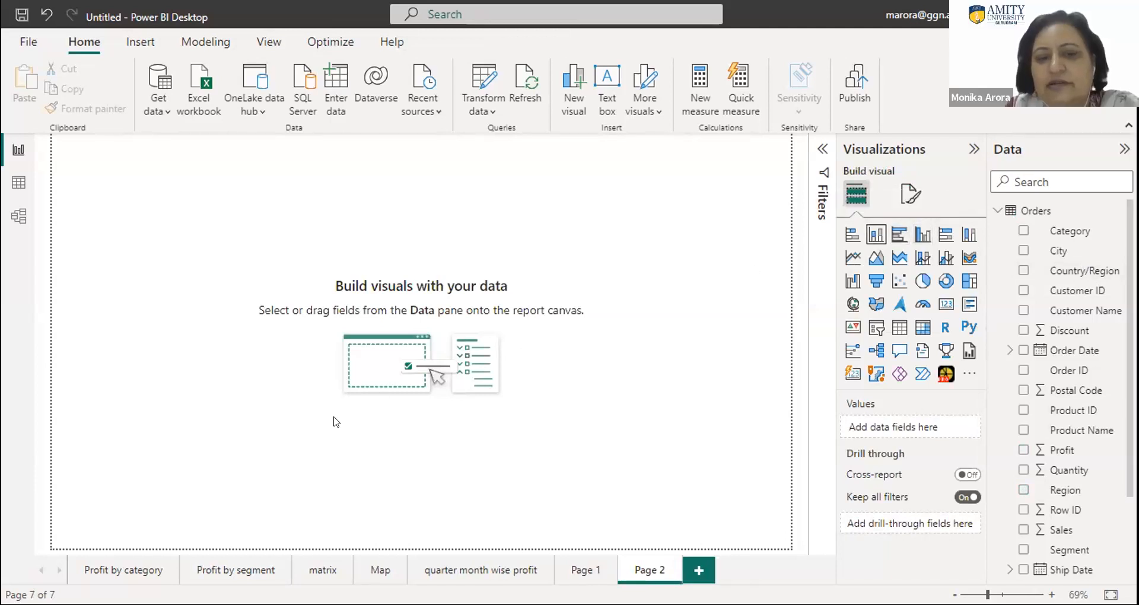
pyautogui.click(873, 236)
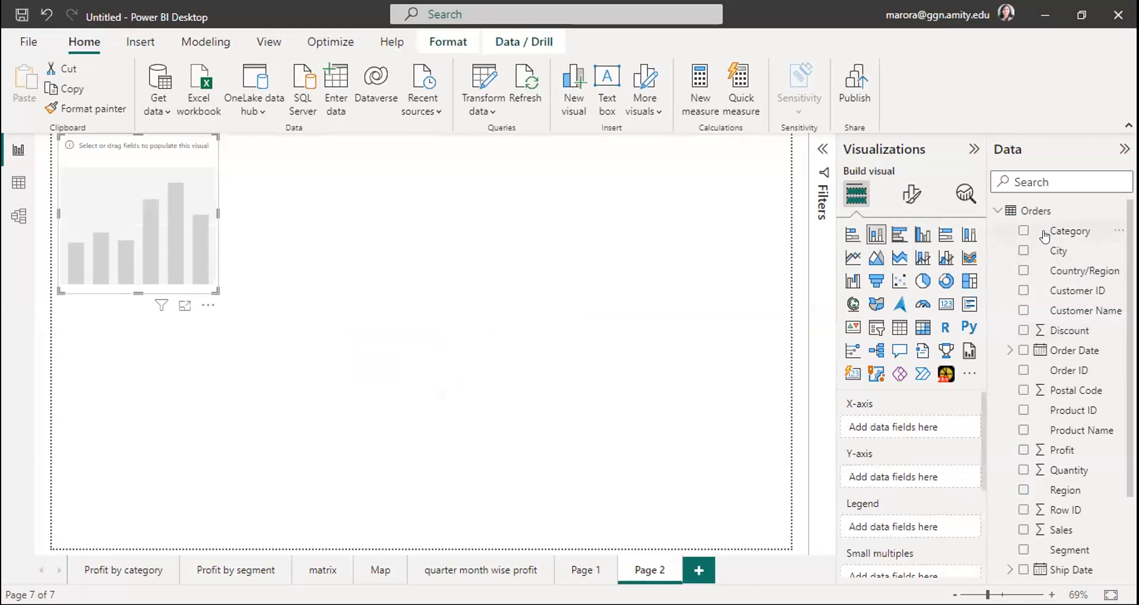
pyautogui.click(1023, 231)
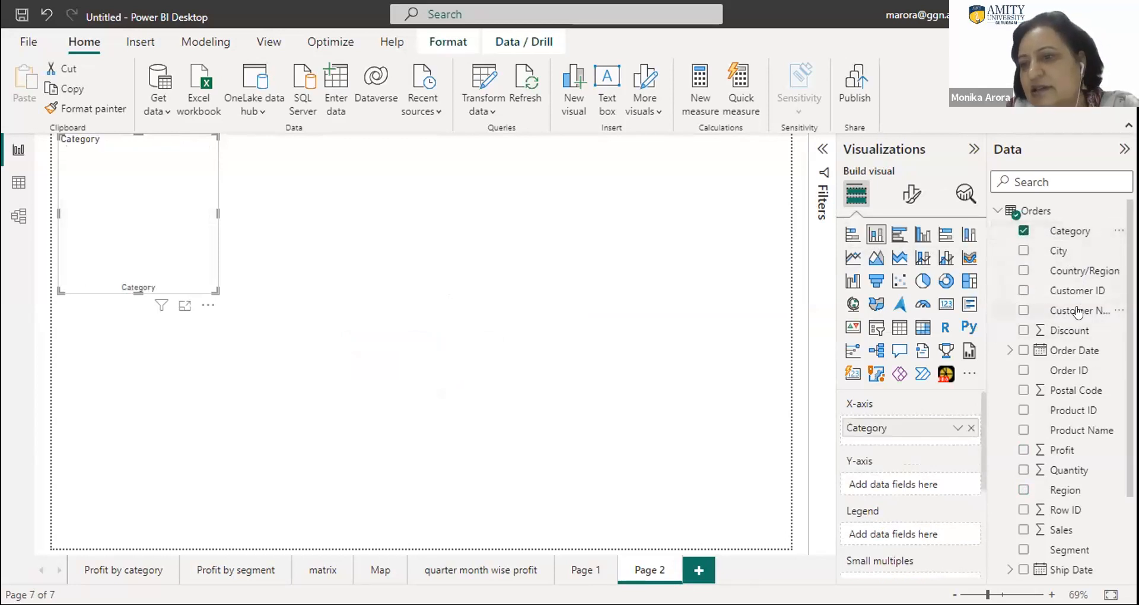
# - Add Sub-Category as the stacked column chart's legend and Profit as its Y-axis values
pyautogui.scroll(-3, 1048, 312)
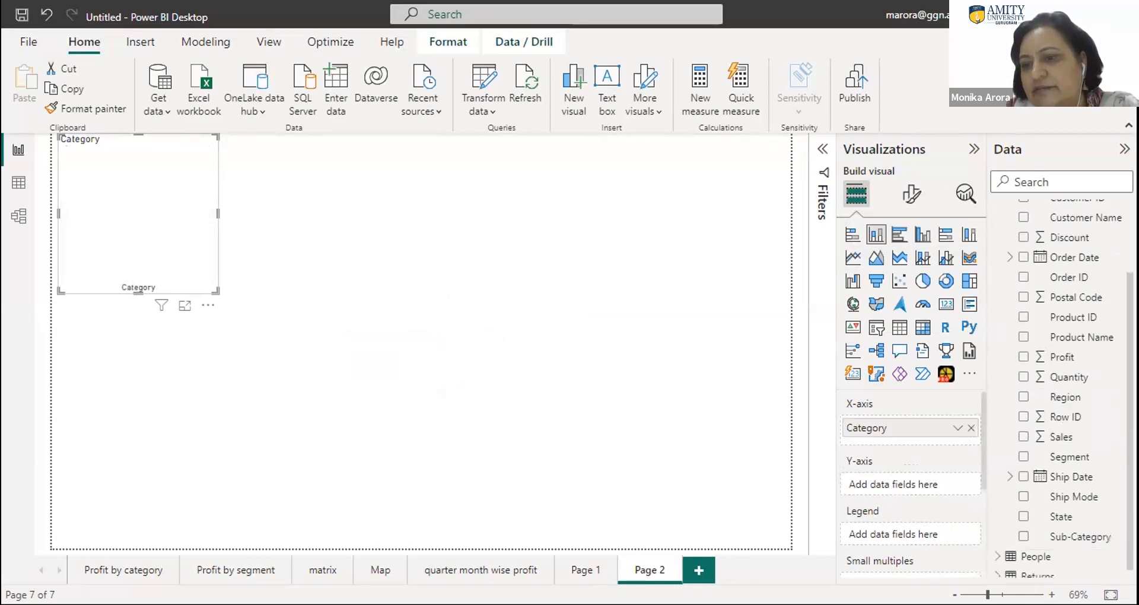
pyautogui.rightClick(1021, 526)
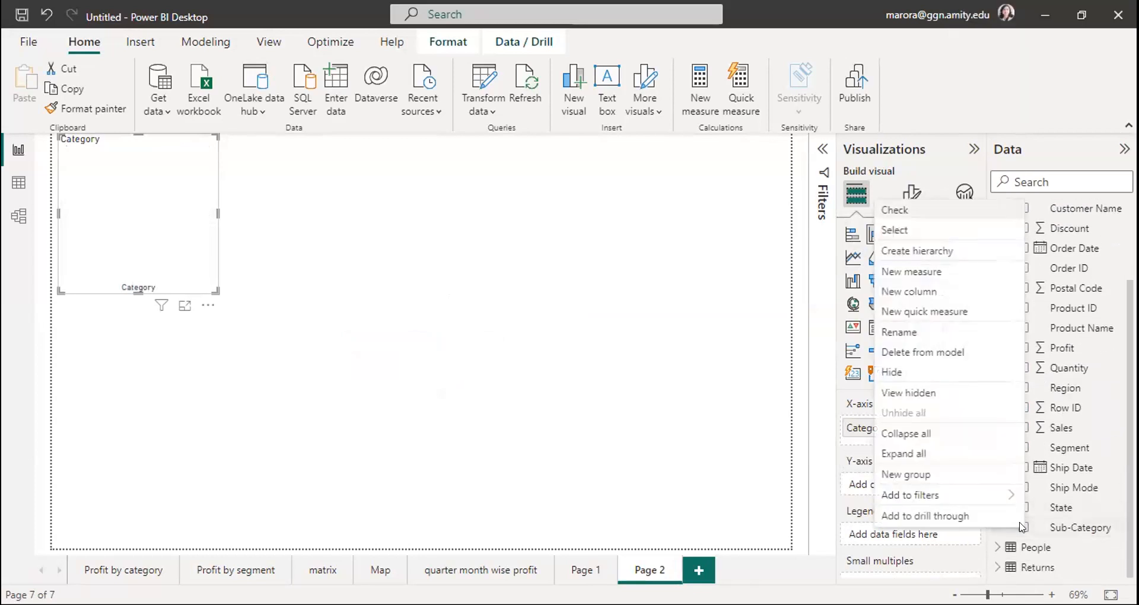
pyautogui.click(1058, 527)
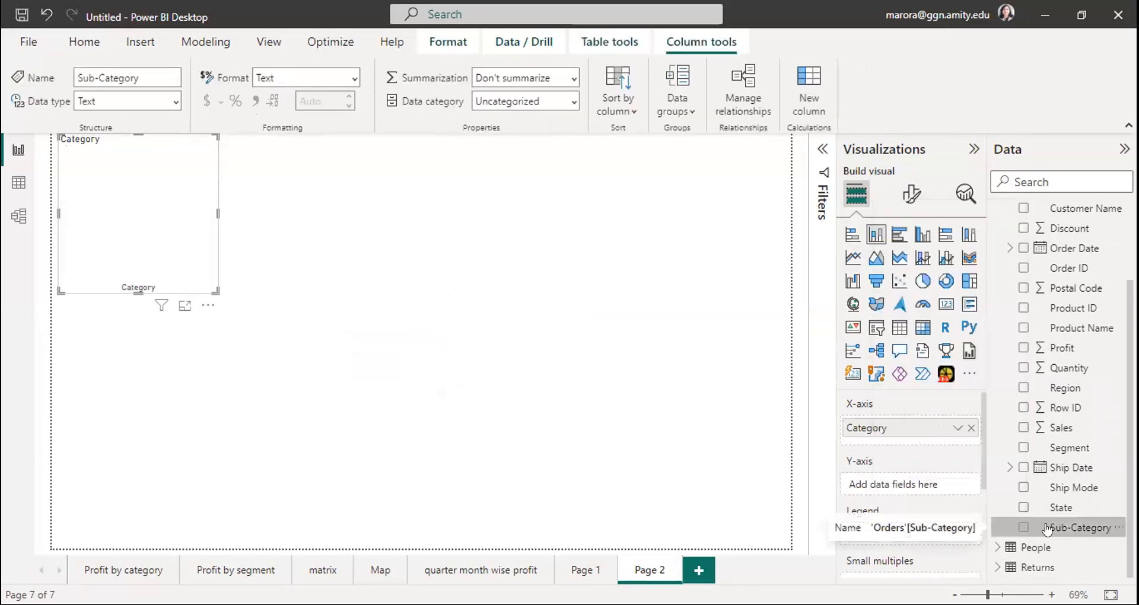
pyautogui.moveTo(1048, 527); pyautogui.dragTo(127, 205)
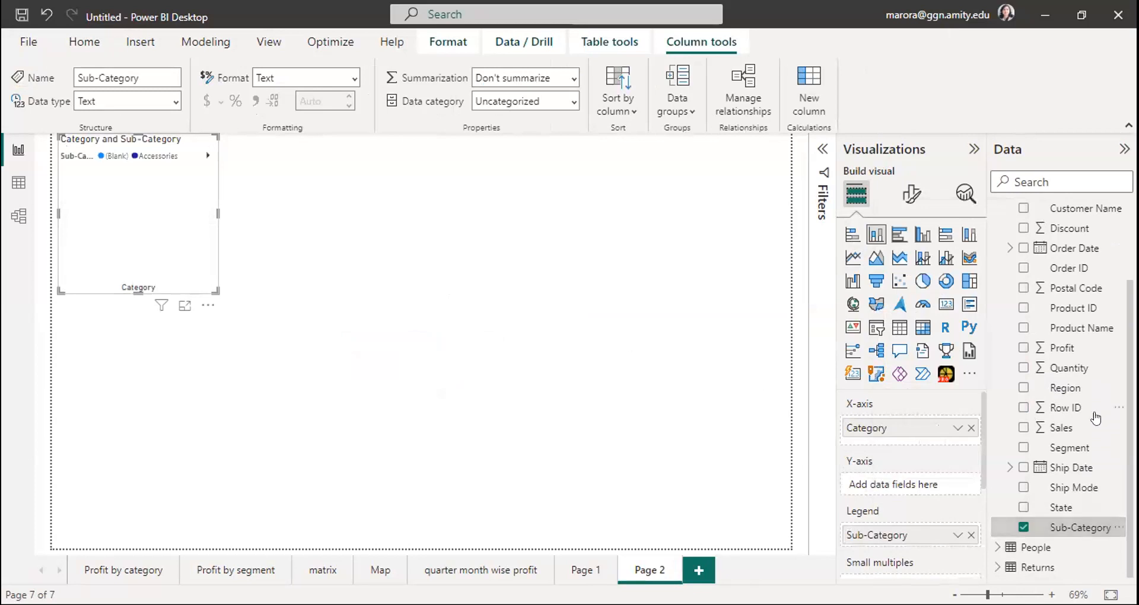
pyautogui.moveTo(1060, 351); pyautogui.dragTo(152, 223)
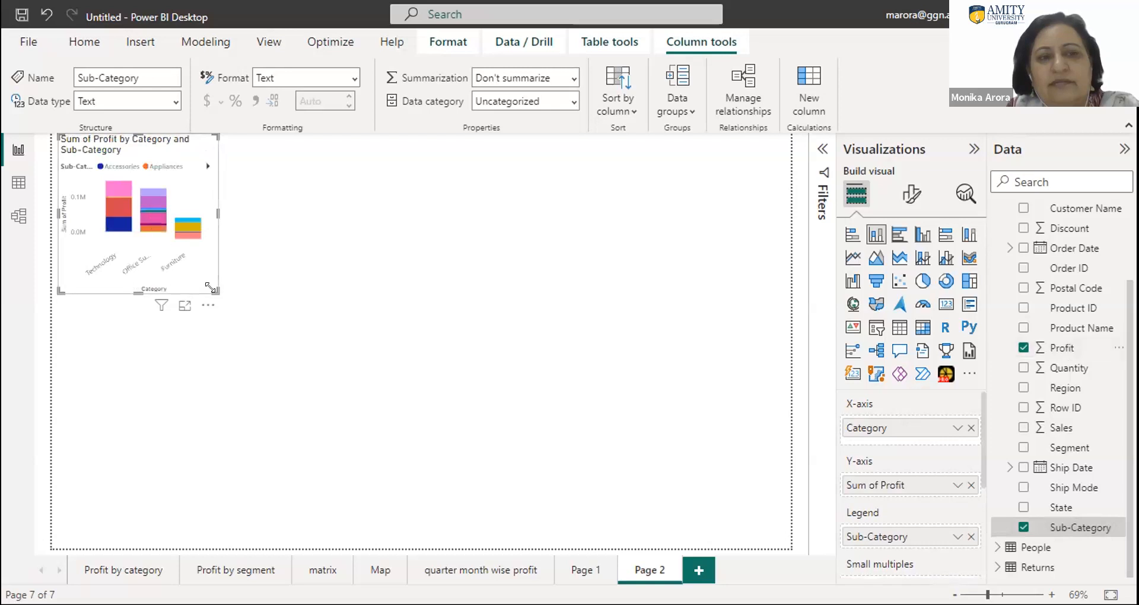
# - Enlarge the Sum of Profit by Category and Sub-Category chart to cover most of the page
pyautogui.moveTo(212, 288); pyautogui.dragTo(649, 373)
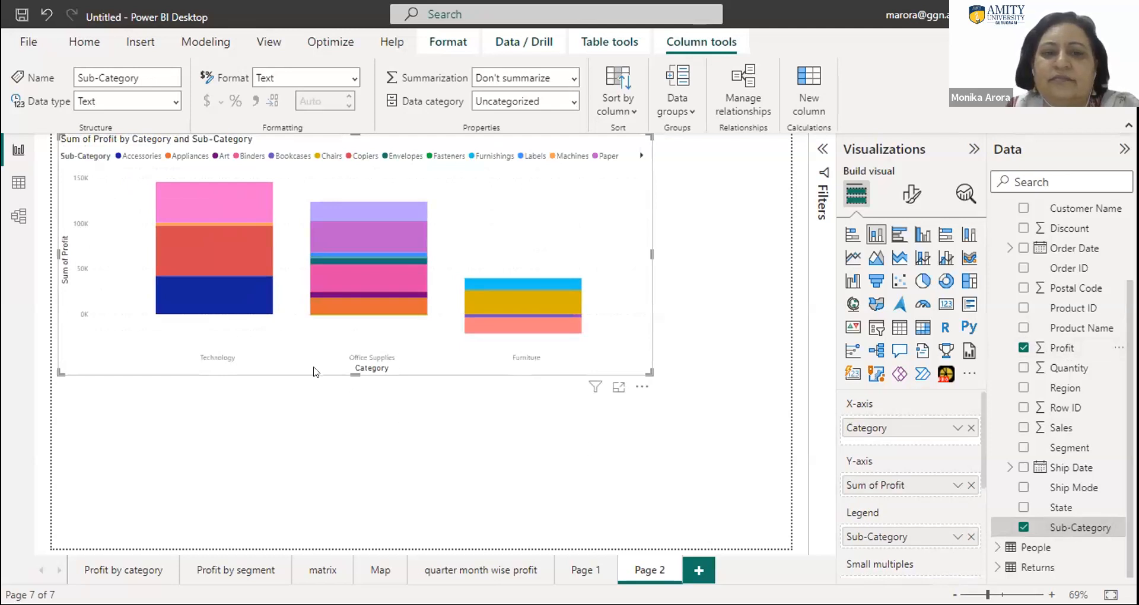
pyautogui.moveTo(356, 404); pyautogui.dragTo(364, 451)
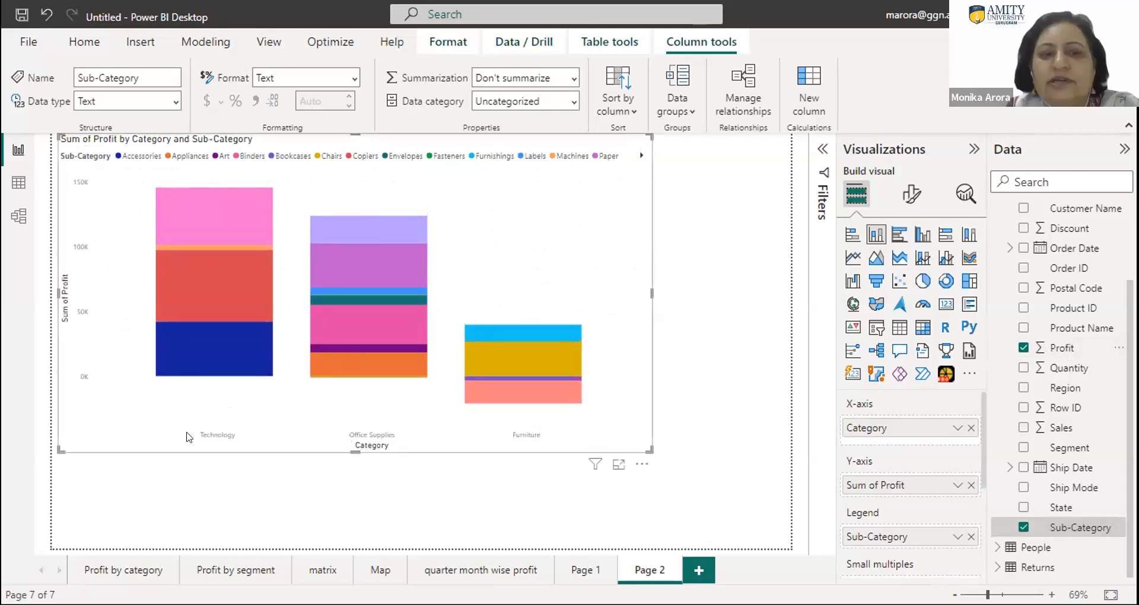
pyautogui.moveTo(209, 272)
pyautogui.moveTo(350, 229)
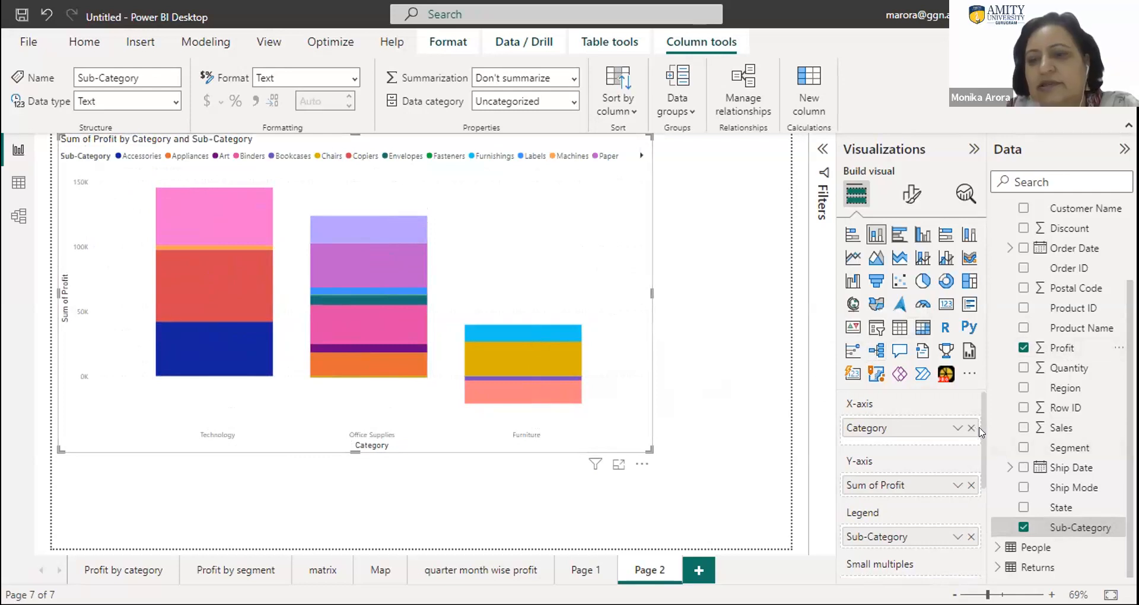
# - Examine the chart's field assignments and the options available for the Category field on the X-axis
pyautogui.scroll(-2, 979, 430)
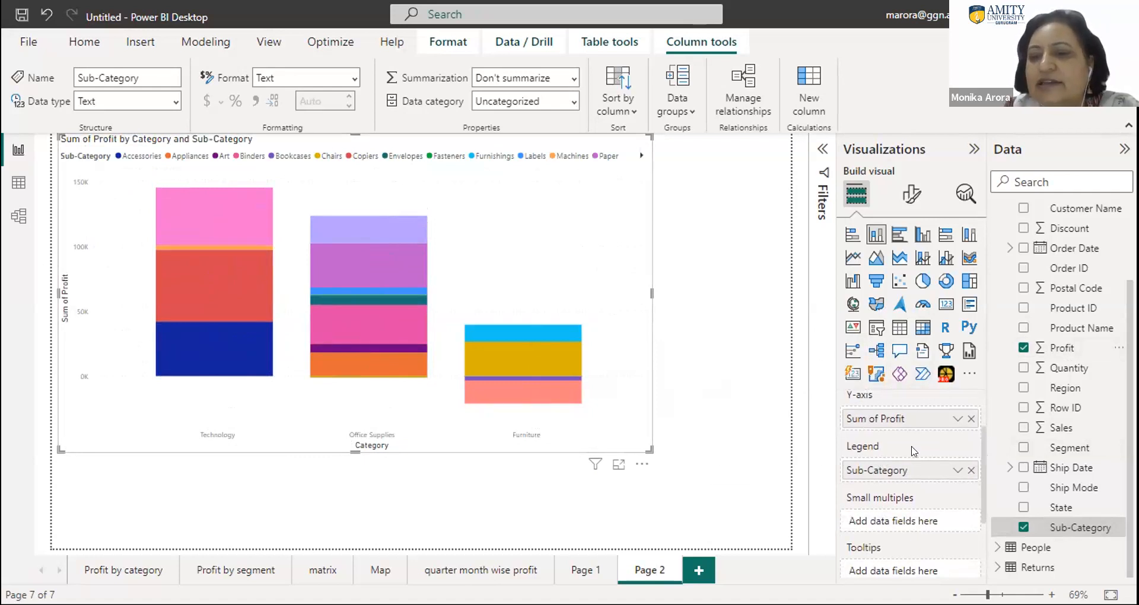
pyautogui.scroll(2, 981, 411)
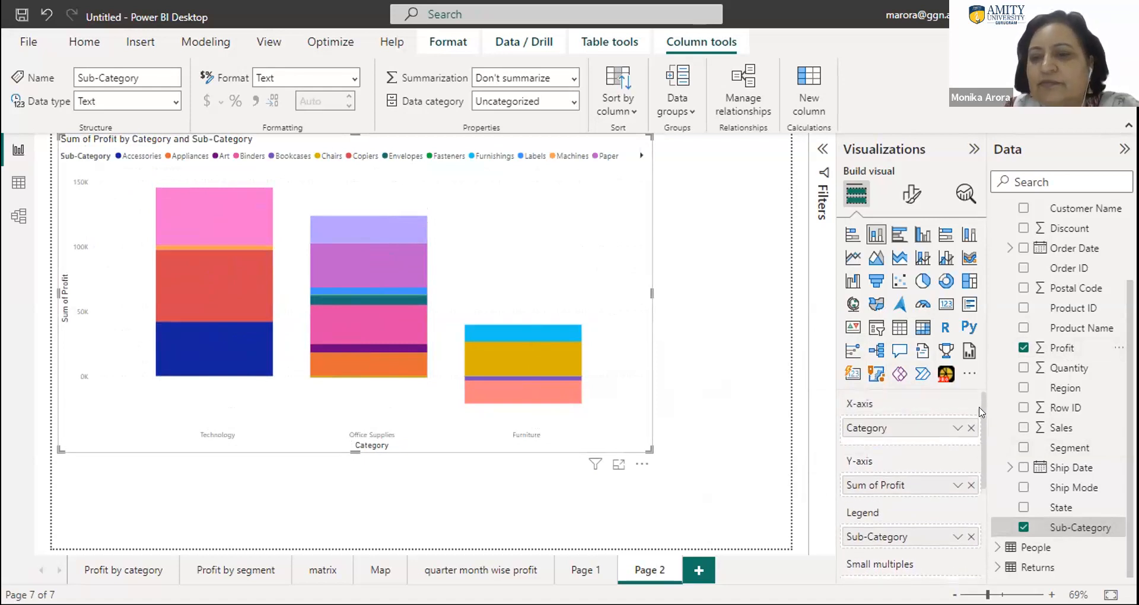
pyautogui.click(955, 428)
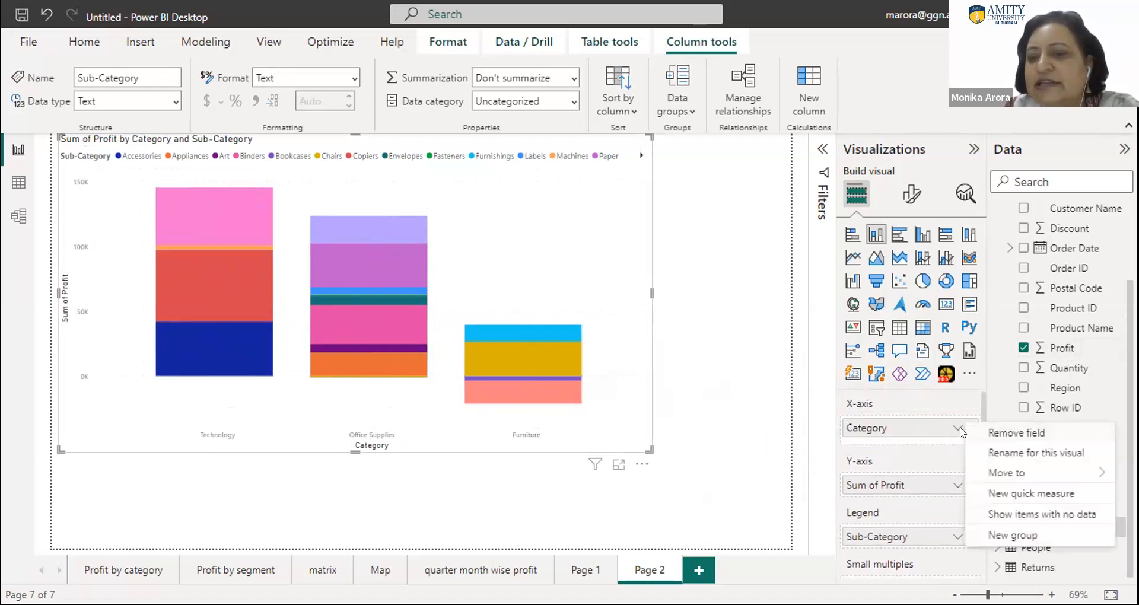
pyautogui.click(938, 432)
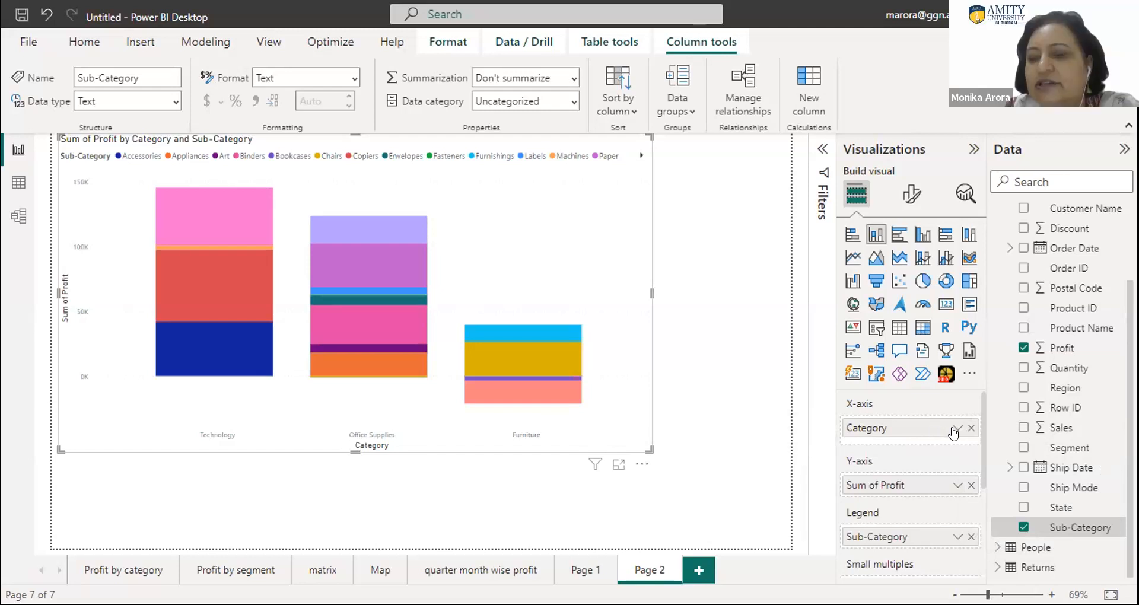
pyautogui.click(955, 431)
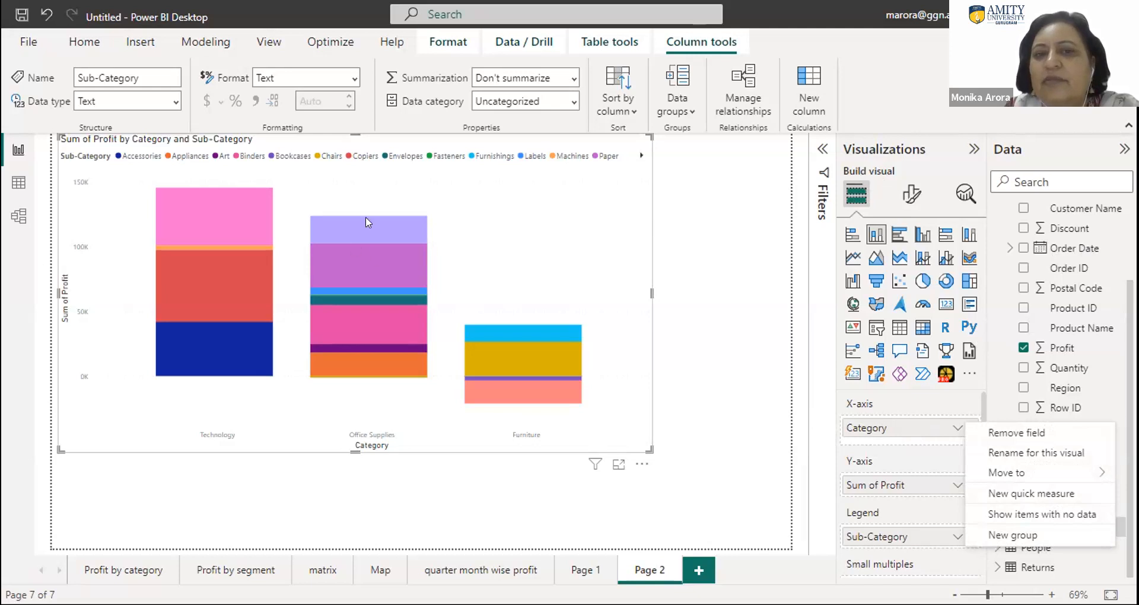
pyautogui.click(696, 570)
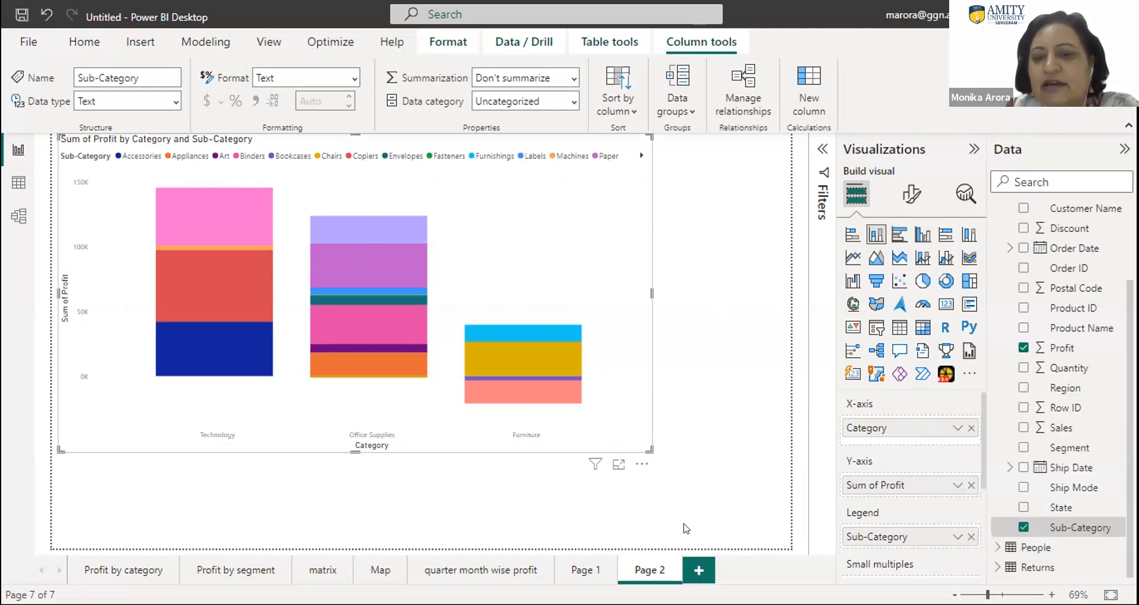
# - Add another report page and place a stacked column chart on it with Category on the X-axis
pyautogui.click(697, 570)
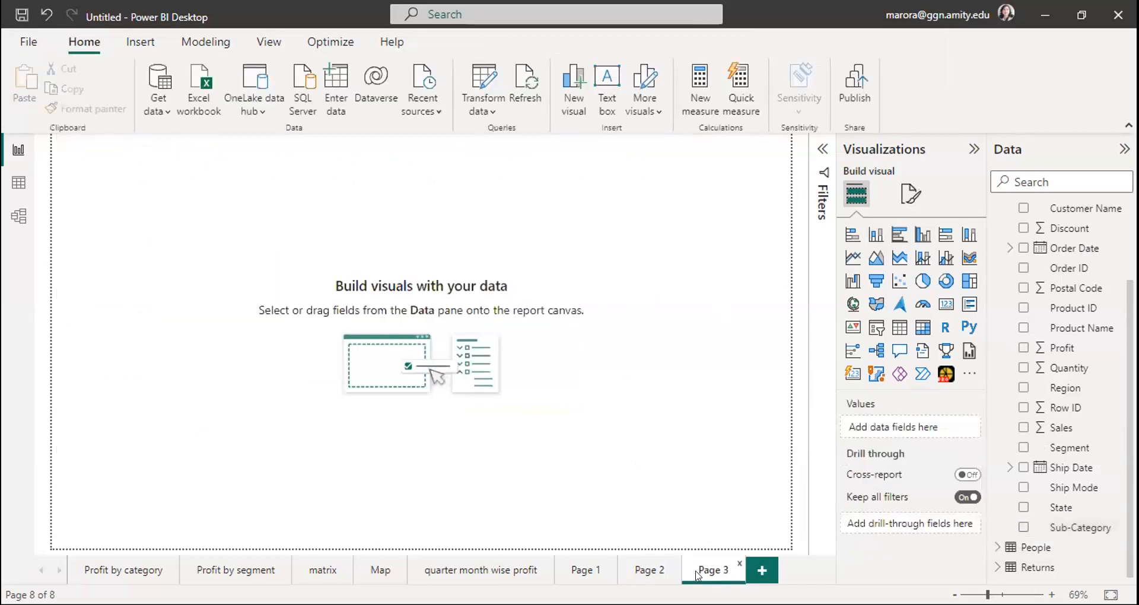
pyautogui.click(874, 235)
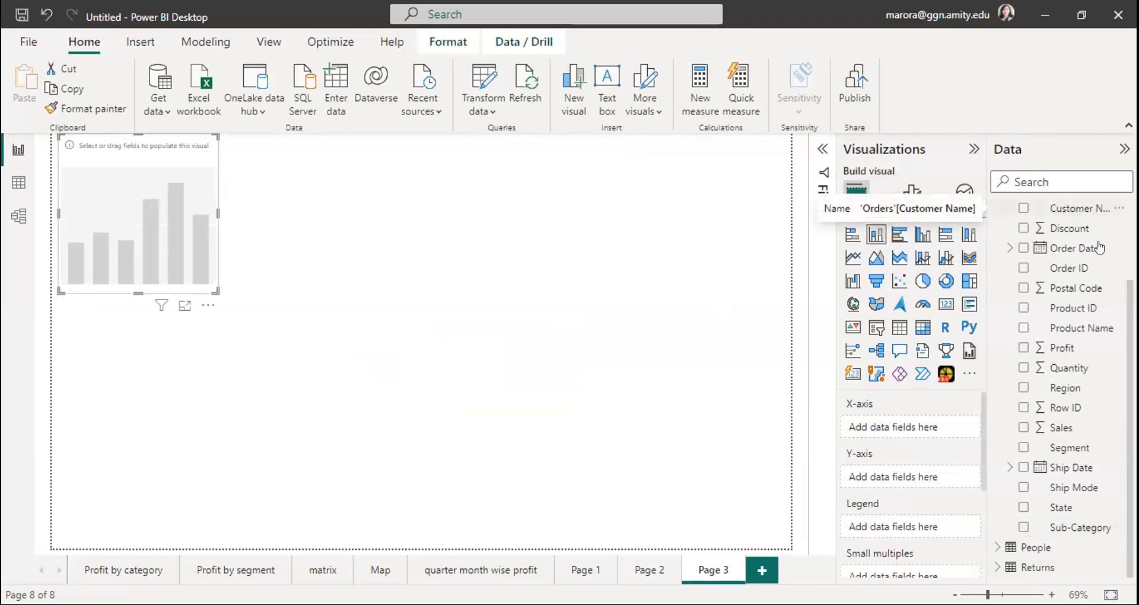
pyautogui.scroll(3, 1061, 385)
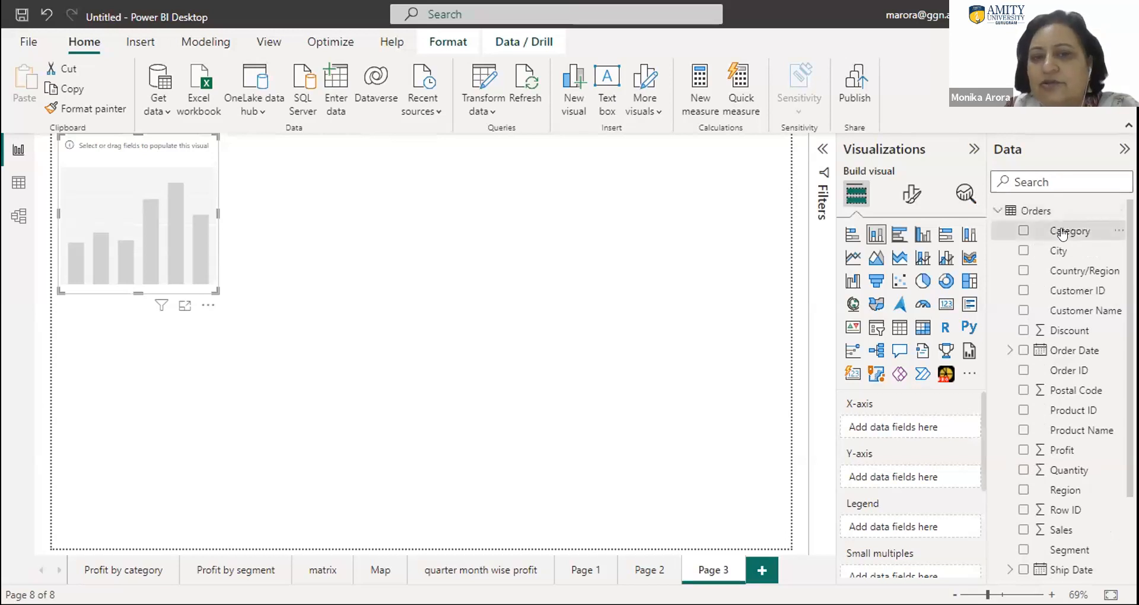
pyautogui.moveTo(1064, 227); pyautogui.dragTo(153, 209)
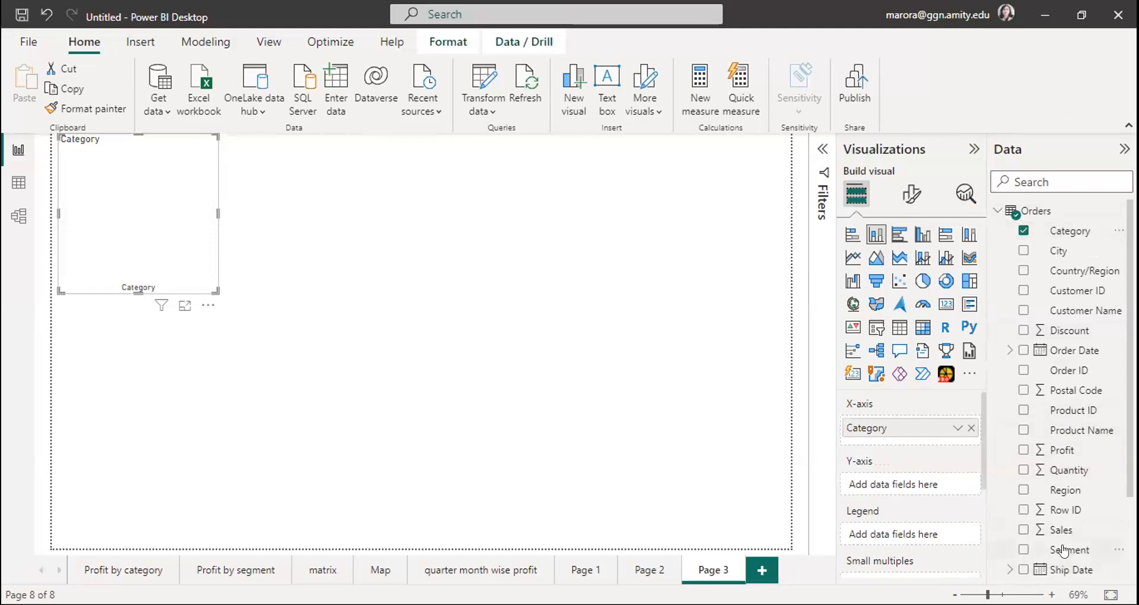
# - Add Segment as the stacked column chart's legend and Sales as its Y-axis values on Page 3
pyautogui.moveTo(1062, 550); pyautogui.dragTo(140, 183)
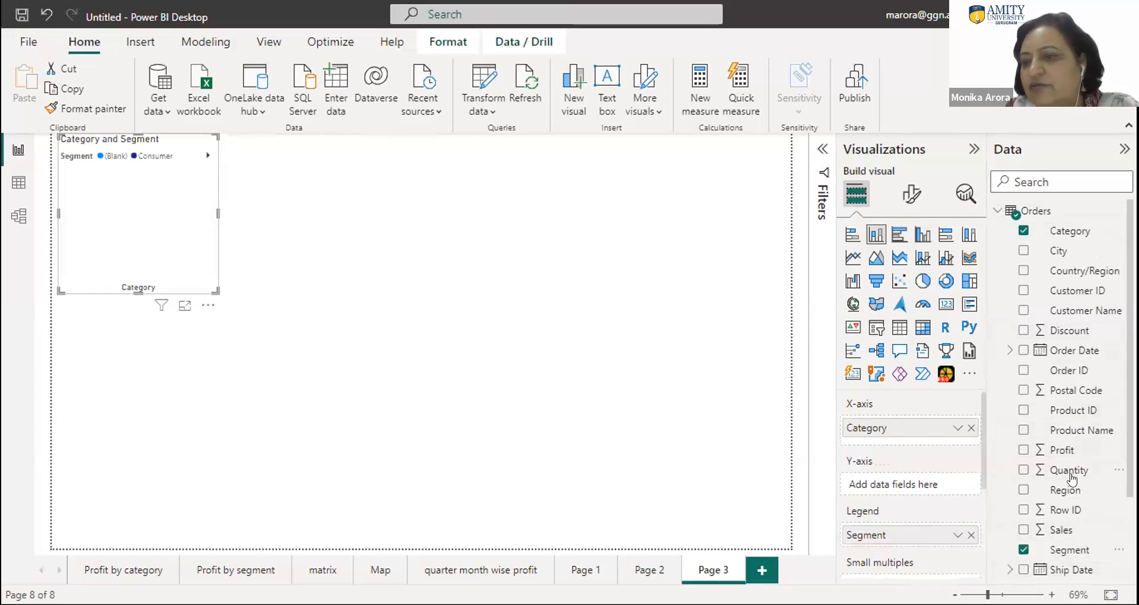
pyautogui.moveTo(1060, 528); pyautogui.dragTo(127, 209)
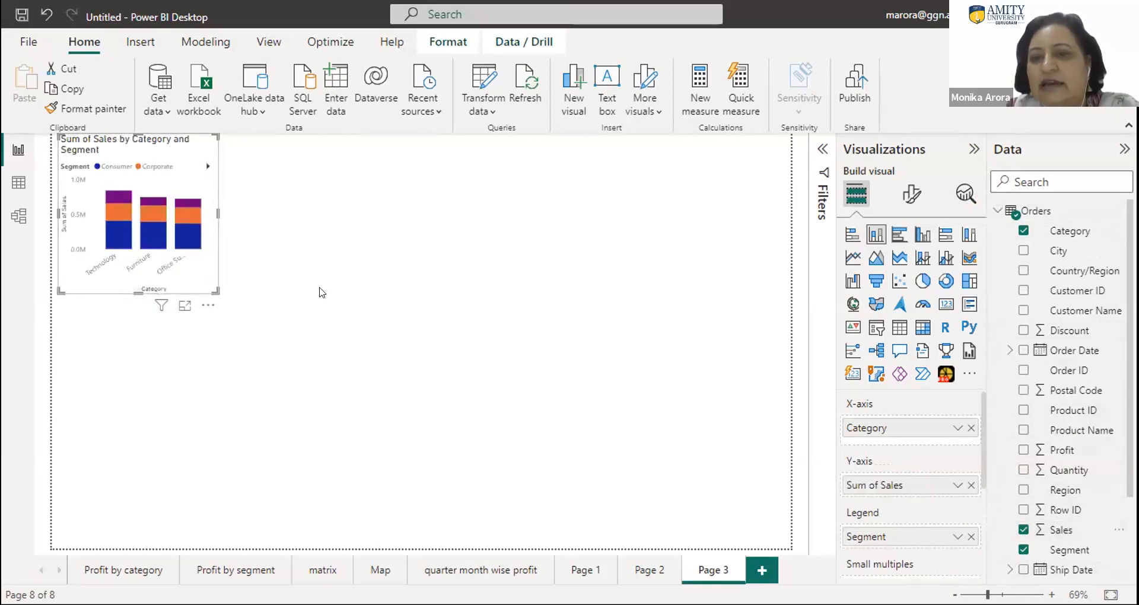
# - Convert the sales chart to a table of Category, Segment and Sales, and widen the visual
pyautogui.click(900, 328)
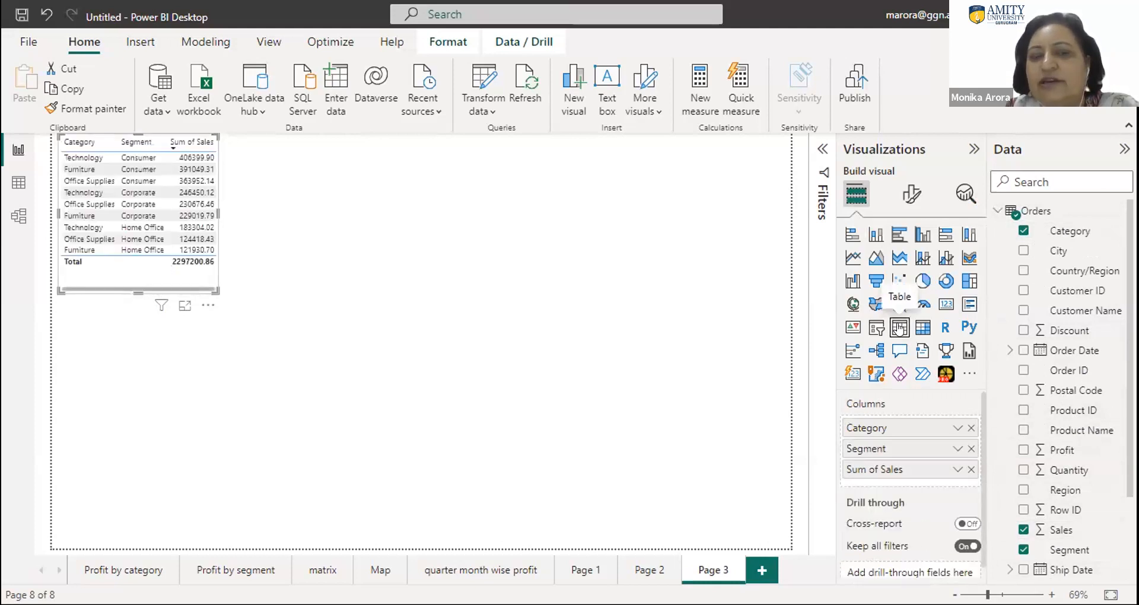
pyautogui.moveTo(217, 290); pyautogui.dragTo(390, 319)
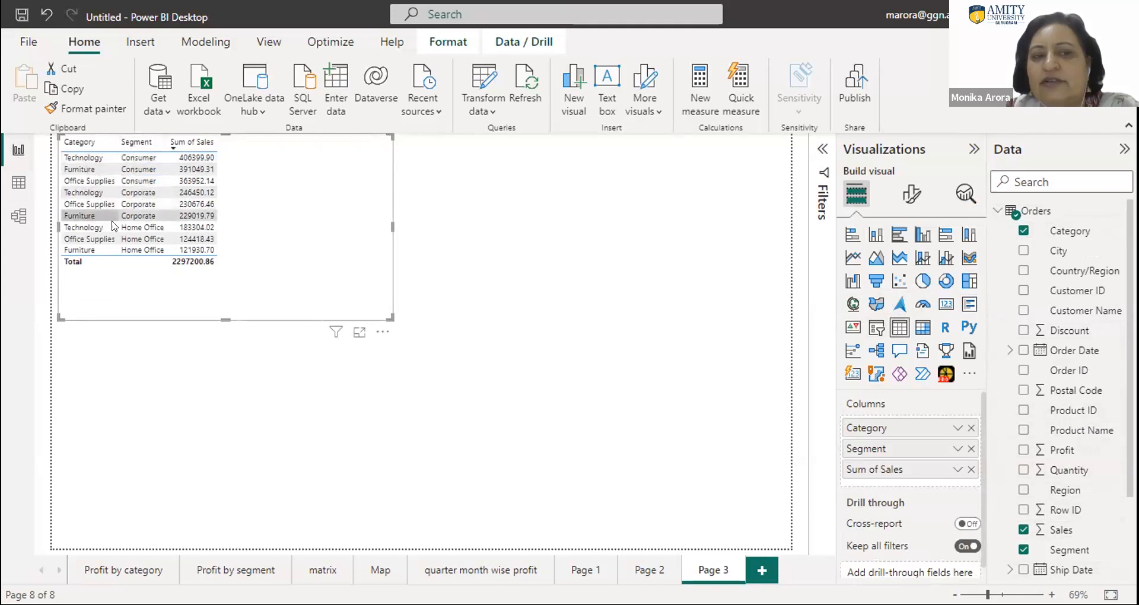
# - Change the visual to a clustered column chart of sales by category and segment, and enlarge it across most of the page width
pyautogui.click(922, 234)
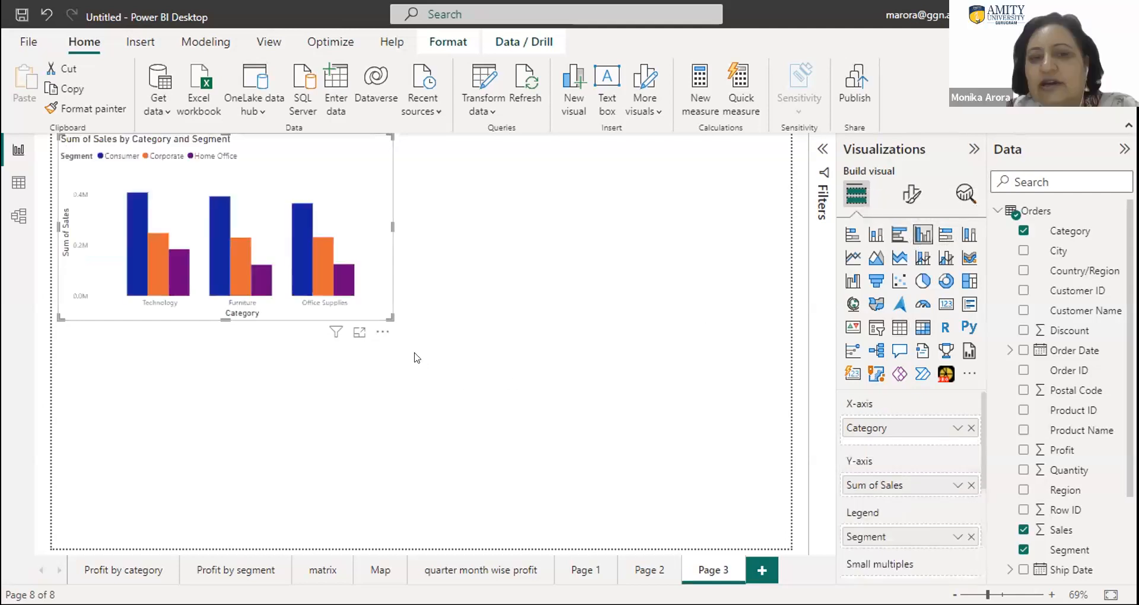
pyautogui.moveTo(390, 319); pyautogui.dragTo(633, 387)
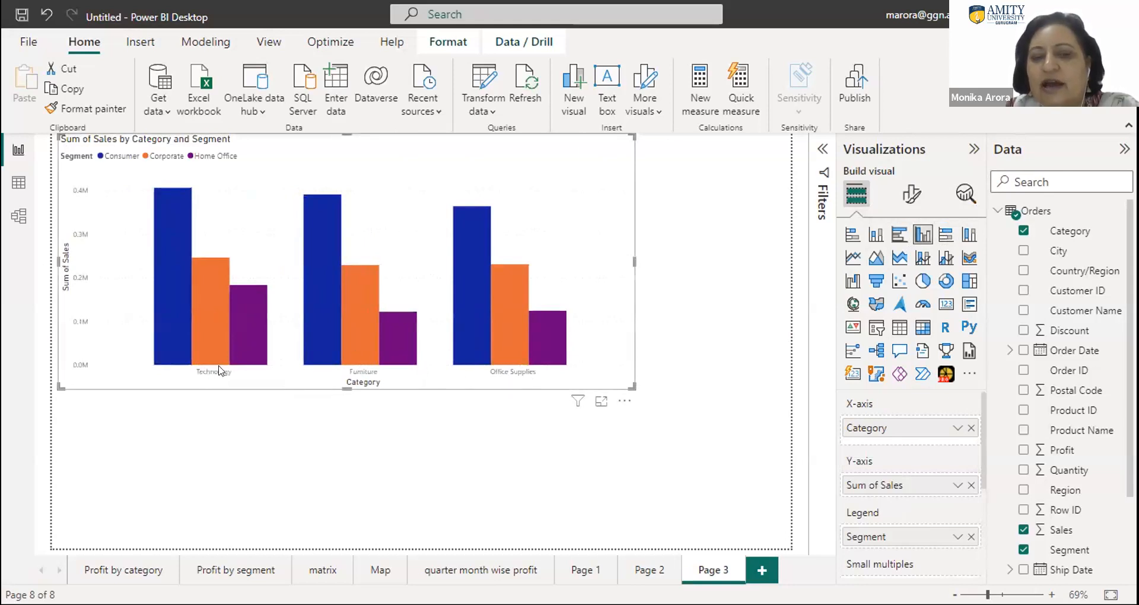
pyautogui.moveTo(181, 331)
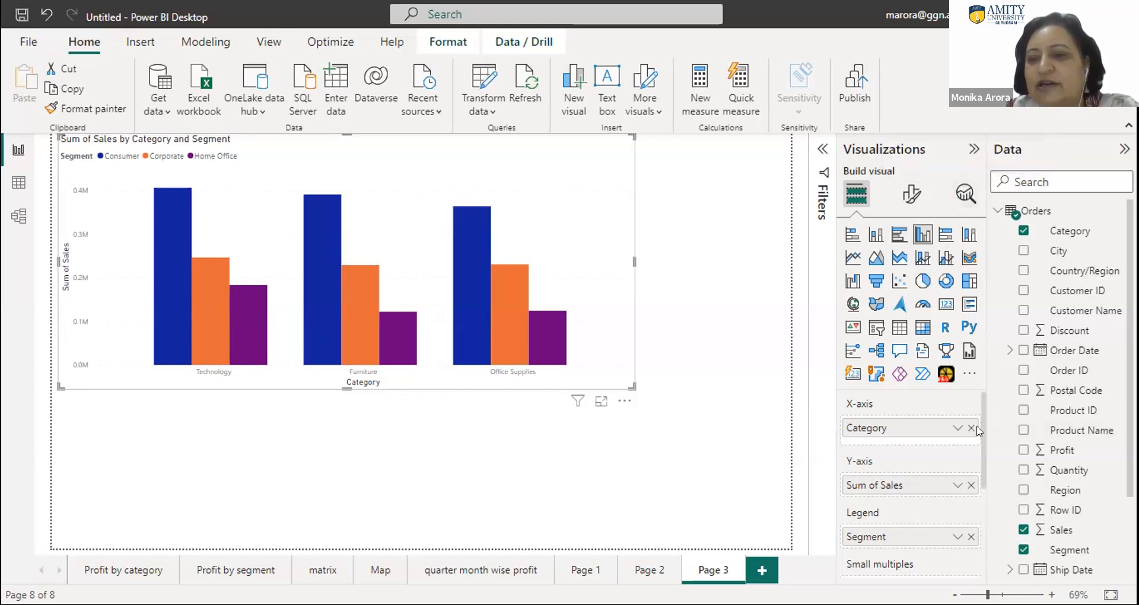
pyautogui.moveTo(986, 431); pyautogui.dragTo(989, 513)
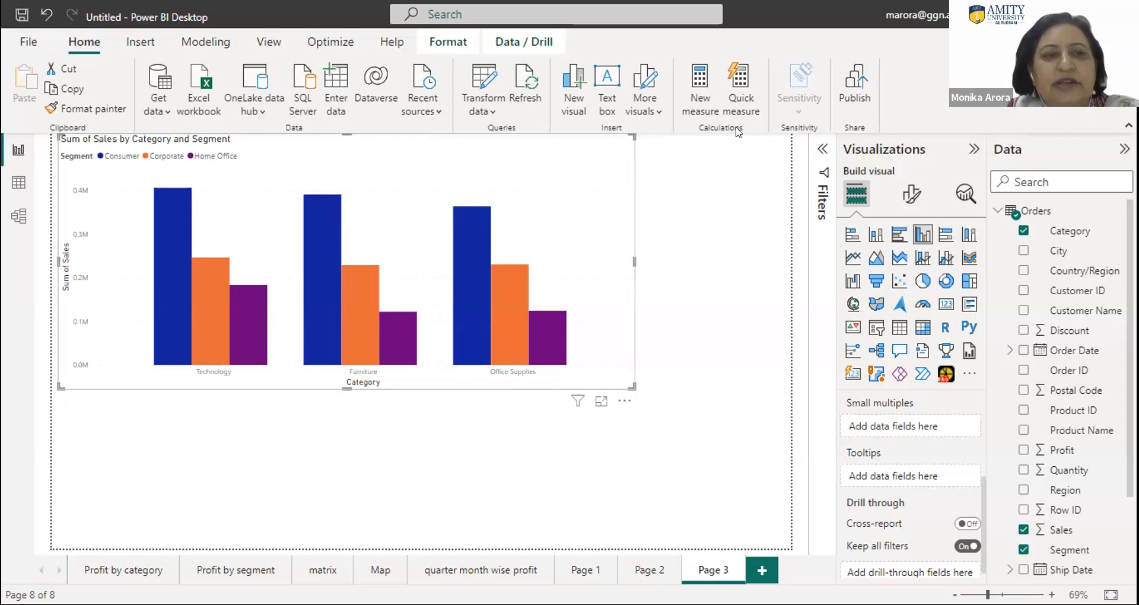
# - Export the whole report to PDF
pyautogui.click(24, 40)
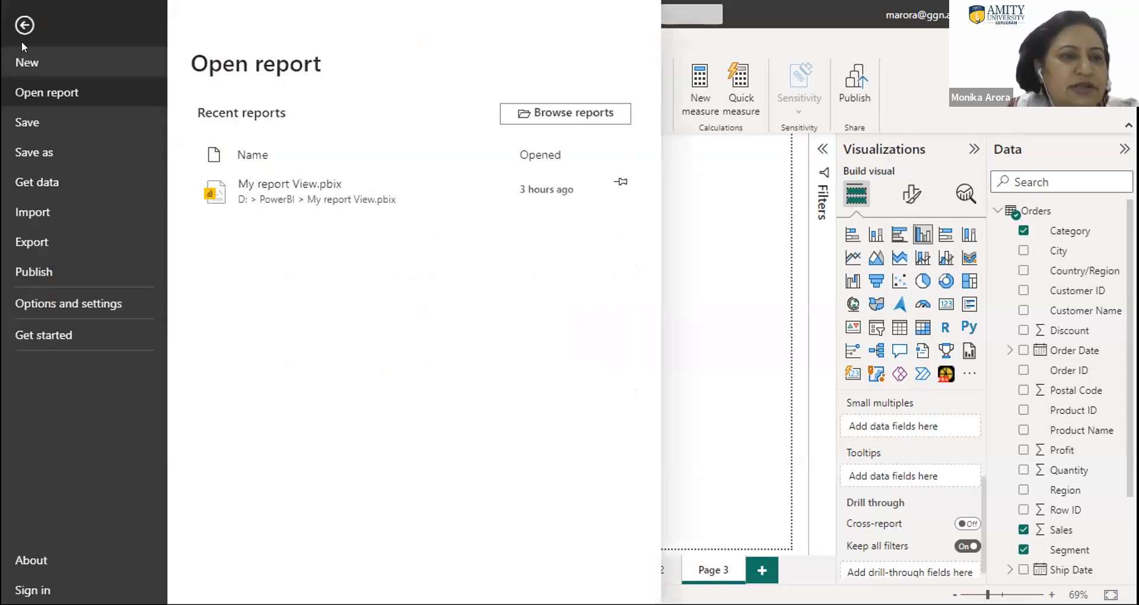
pyautogui.click(42, 242)
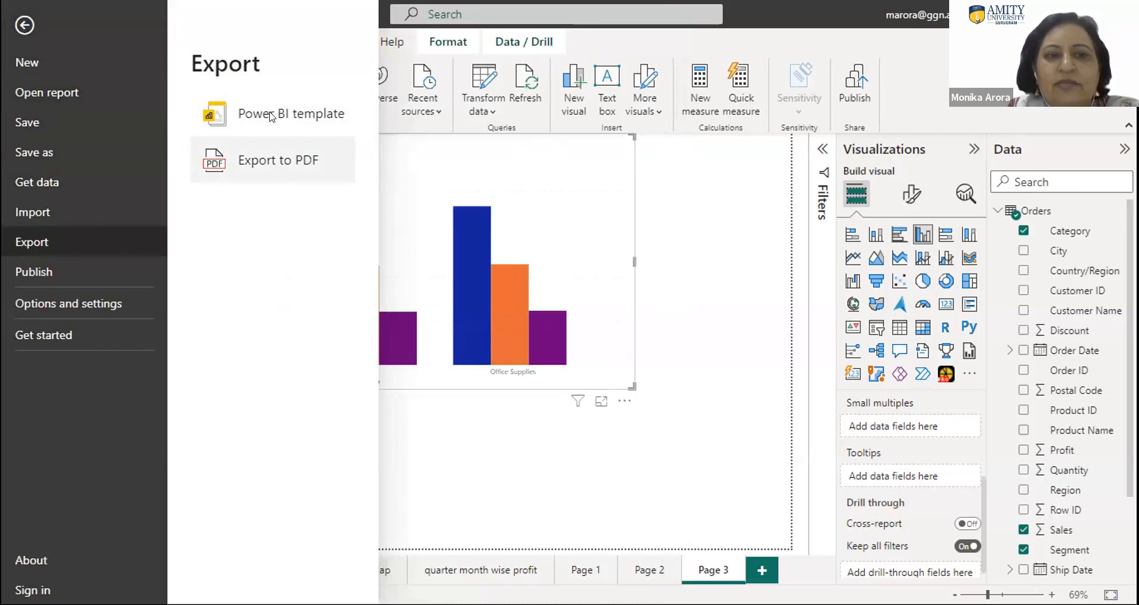
pyautogui.click(261, 169)
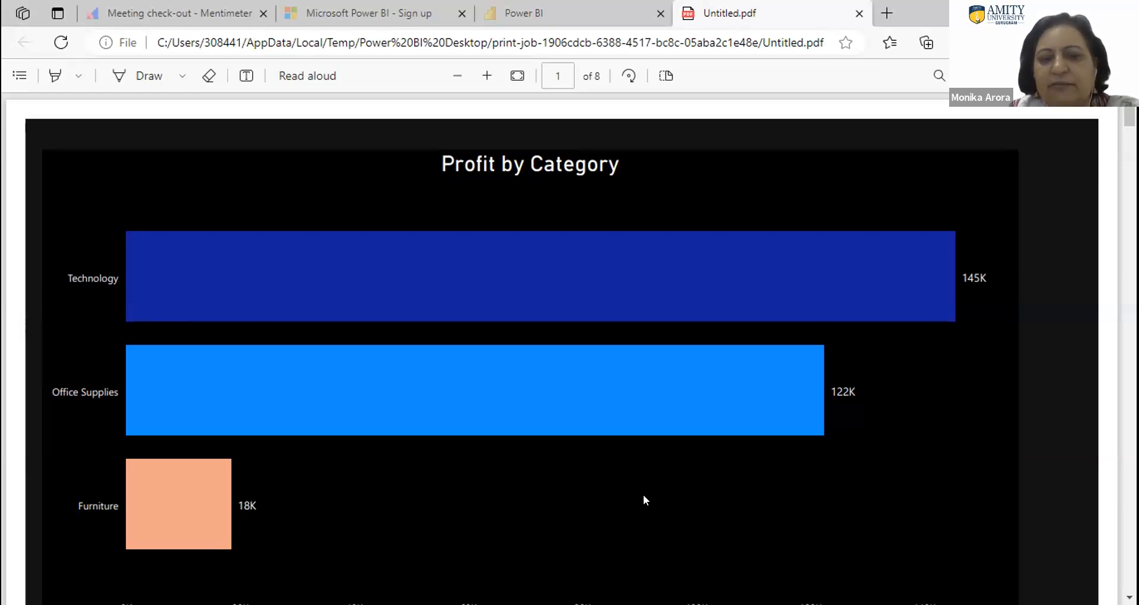
# - Look through the exported PDF from the Profit by Category page to the last page's sales chart
pyautogui.scroll(-10, 644, 500)
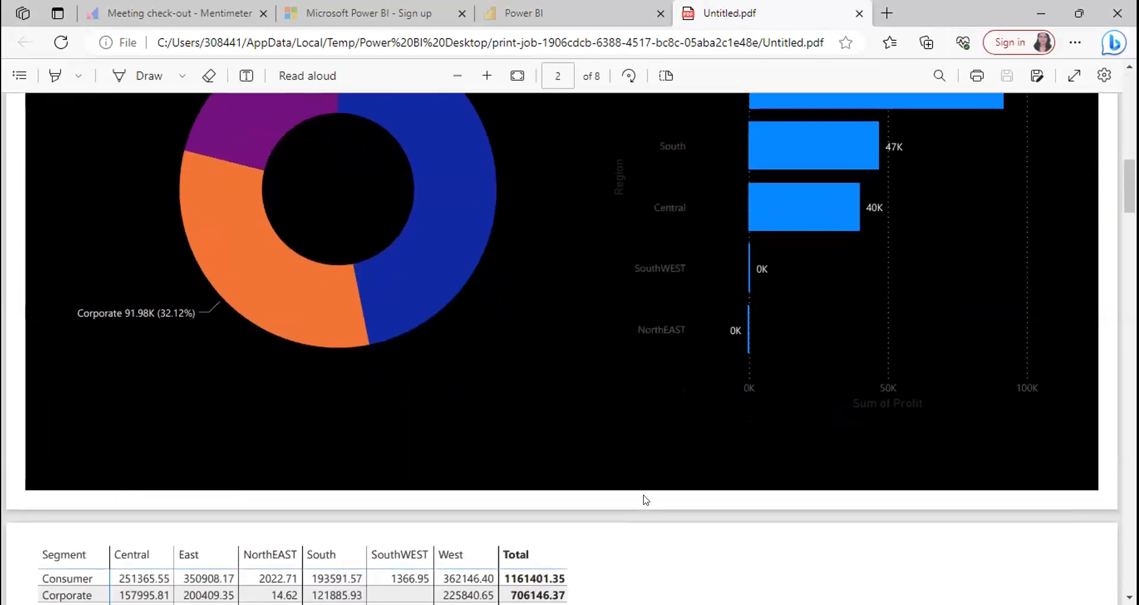
pyautogui.scroll(-7, 645, 499)
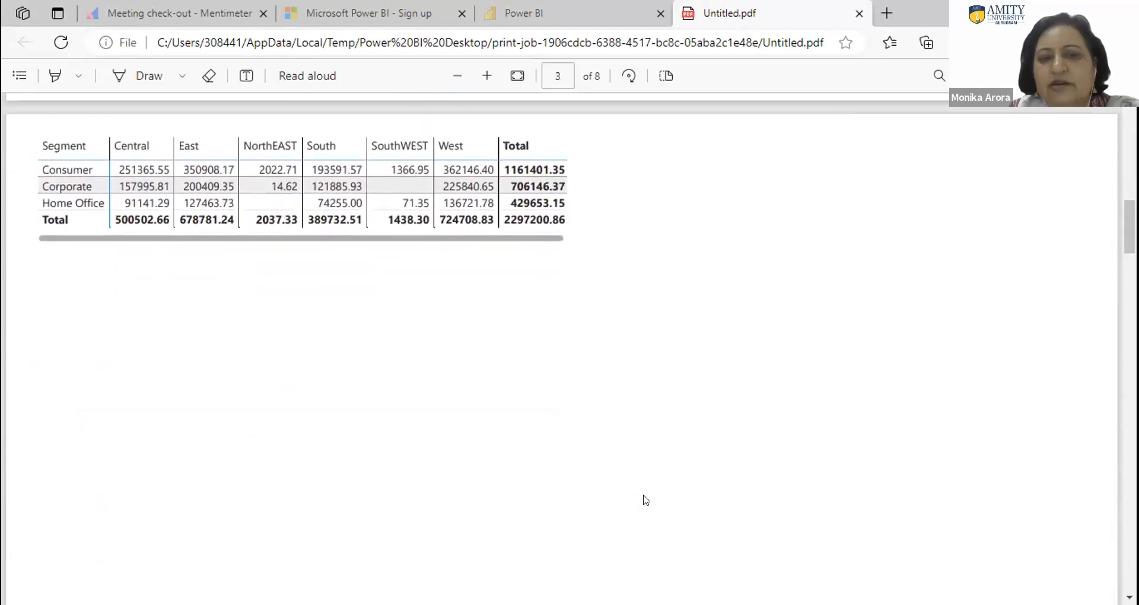
pyautogui.scroll(-10, 645, 500)
pyautogui.scroll(-15, 645, 500)
pyautogui.scroll(-8, 645, 500)
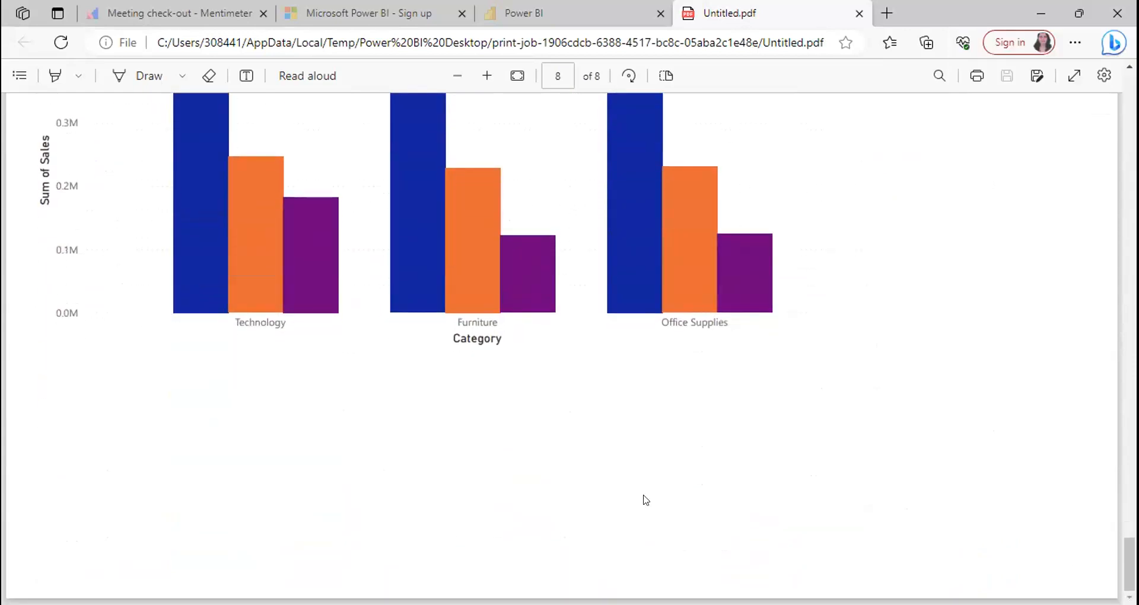